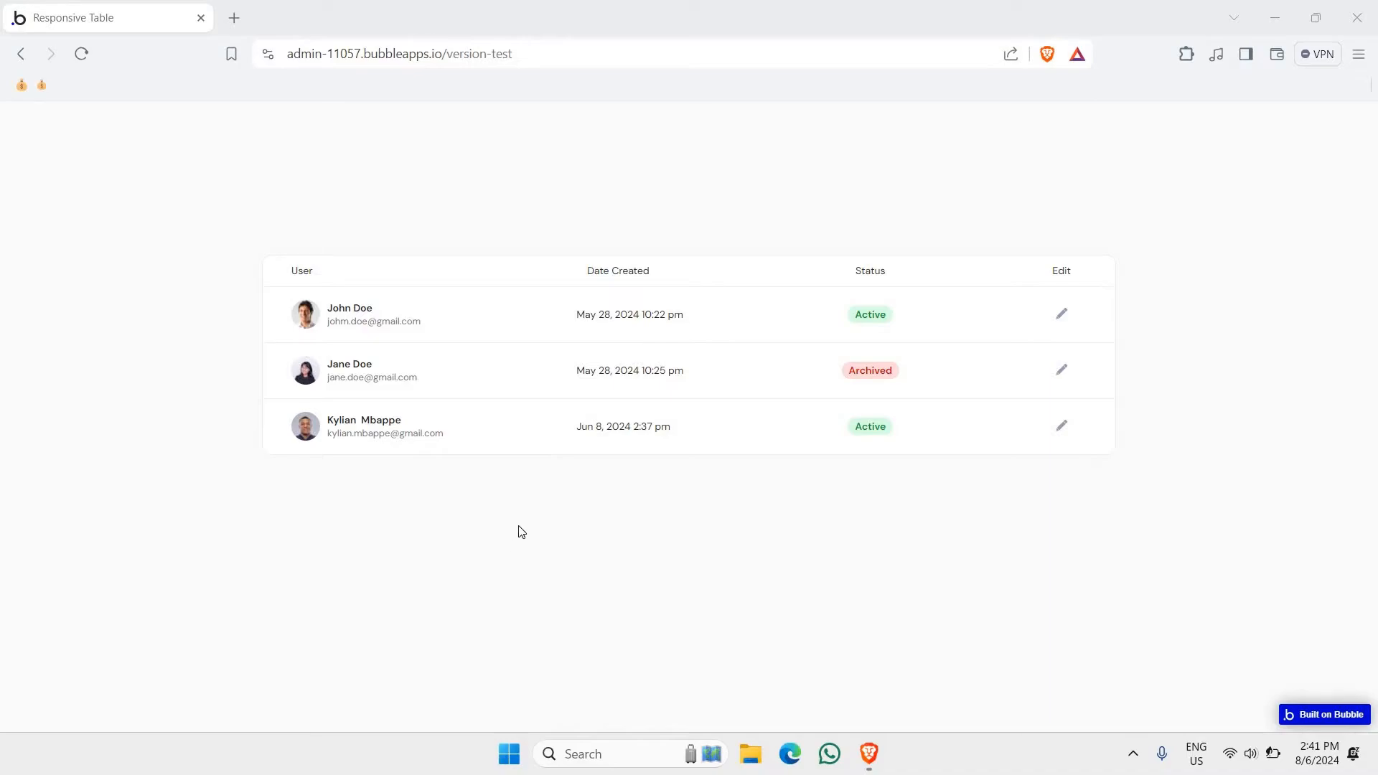
- Examine how the finished user table responds to different screen widths in the browser's responsive device view
{"action": "right_click", "coordinate": [523, 528]}
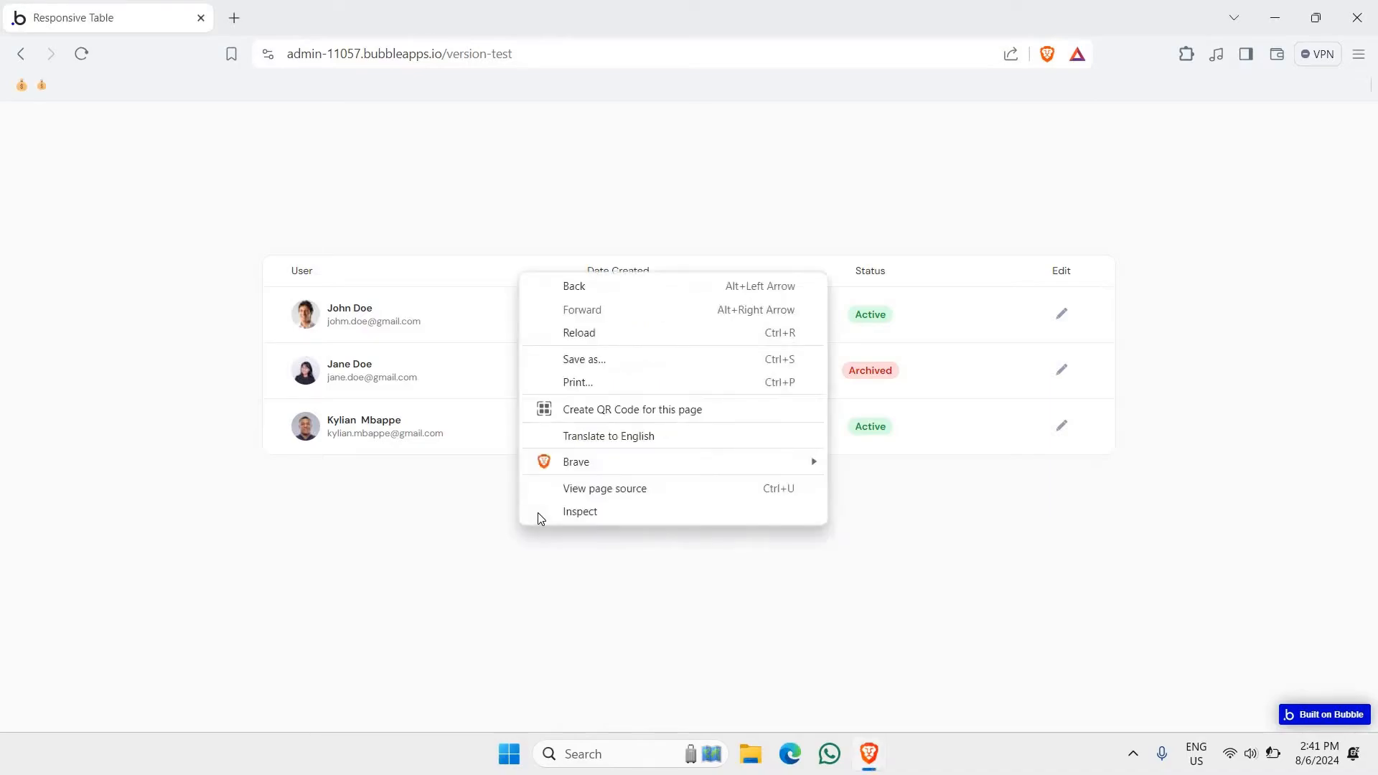
{"action": "left_click", "coordinate": [540, 516]}
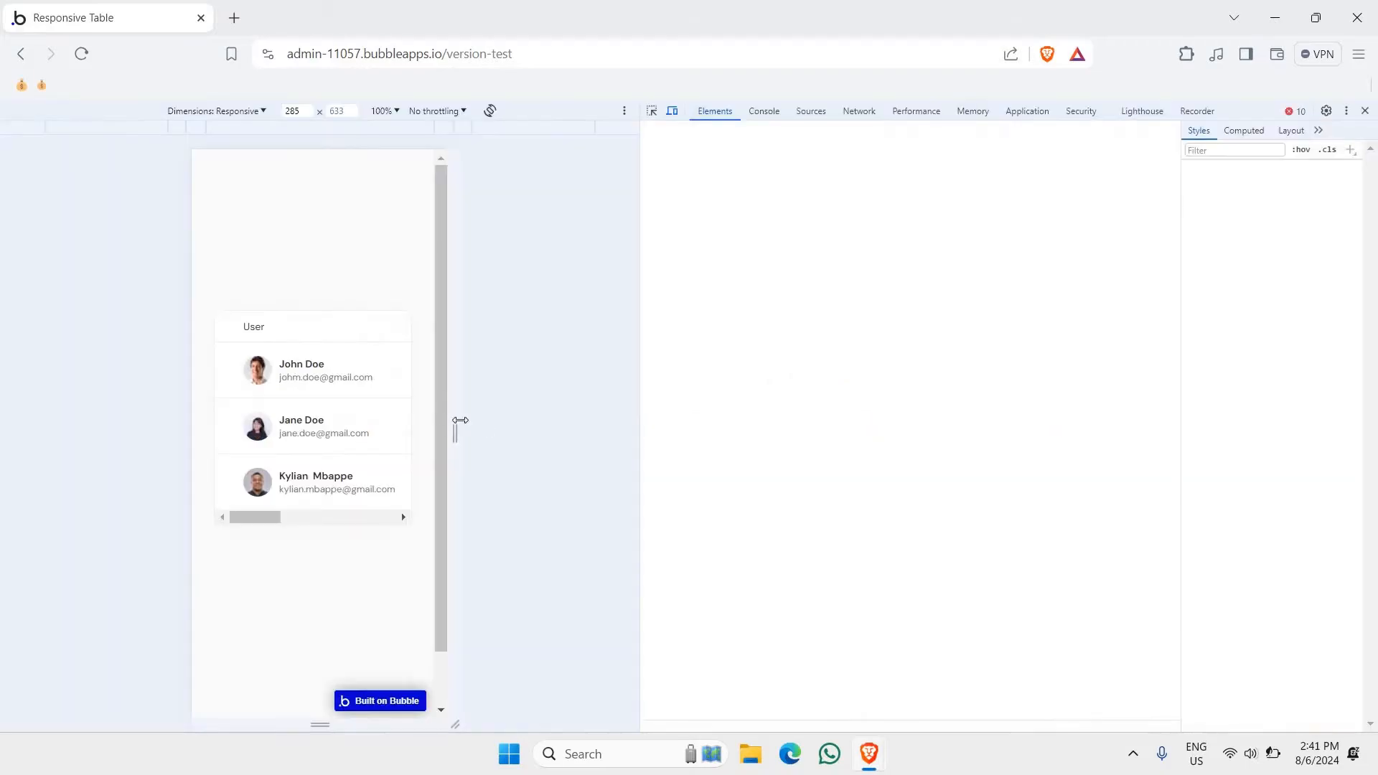
{"action": "left_click_drag", "start_coordinate": [455, 423], "coordinate": [574, 391]}
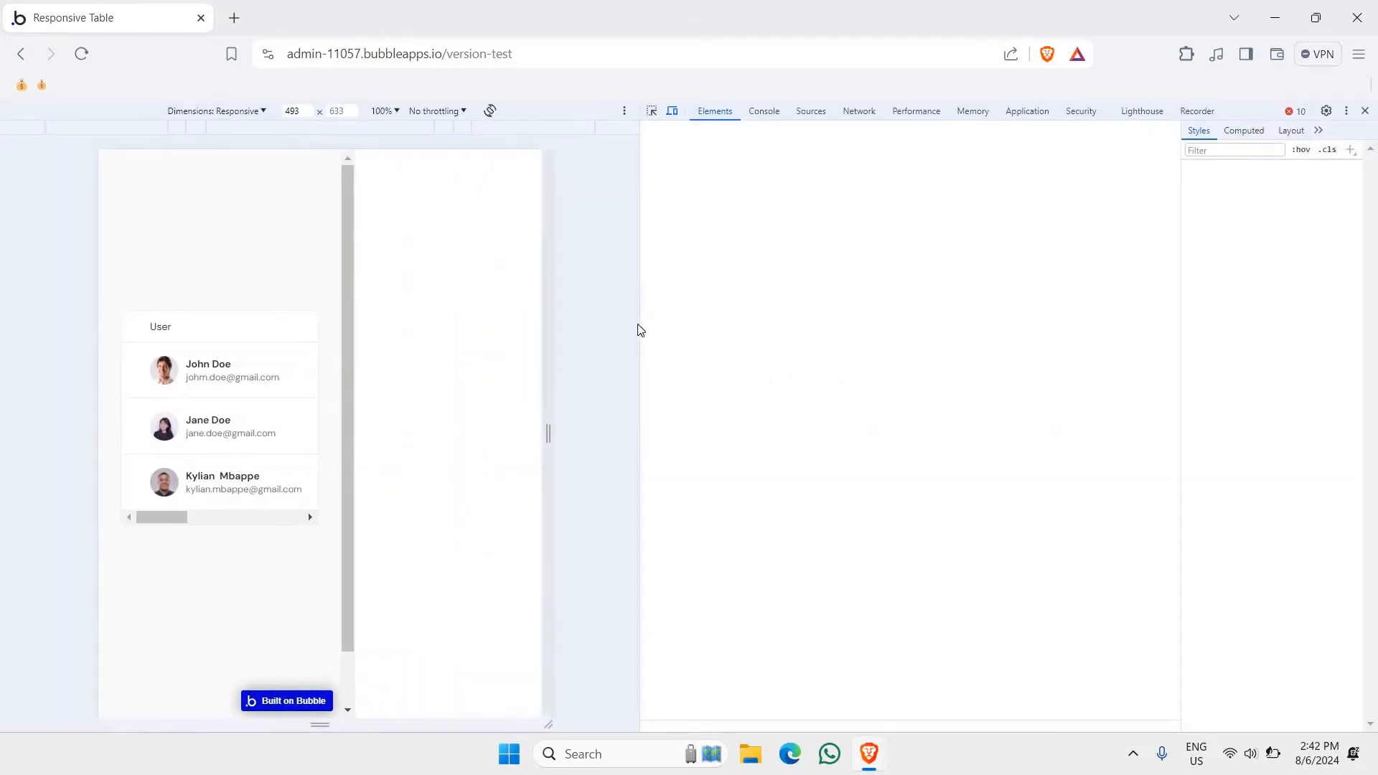
{"action": "left_click_drag", "start_coordinate": [708, 342], "coordinate": [919, 431]}
{"action": "left_click_drag", "start_coordinate": [643, 468], "coordinate": [674, 421]}
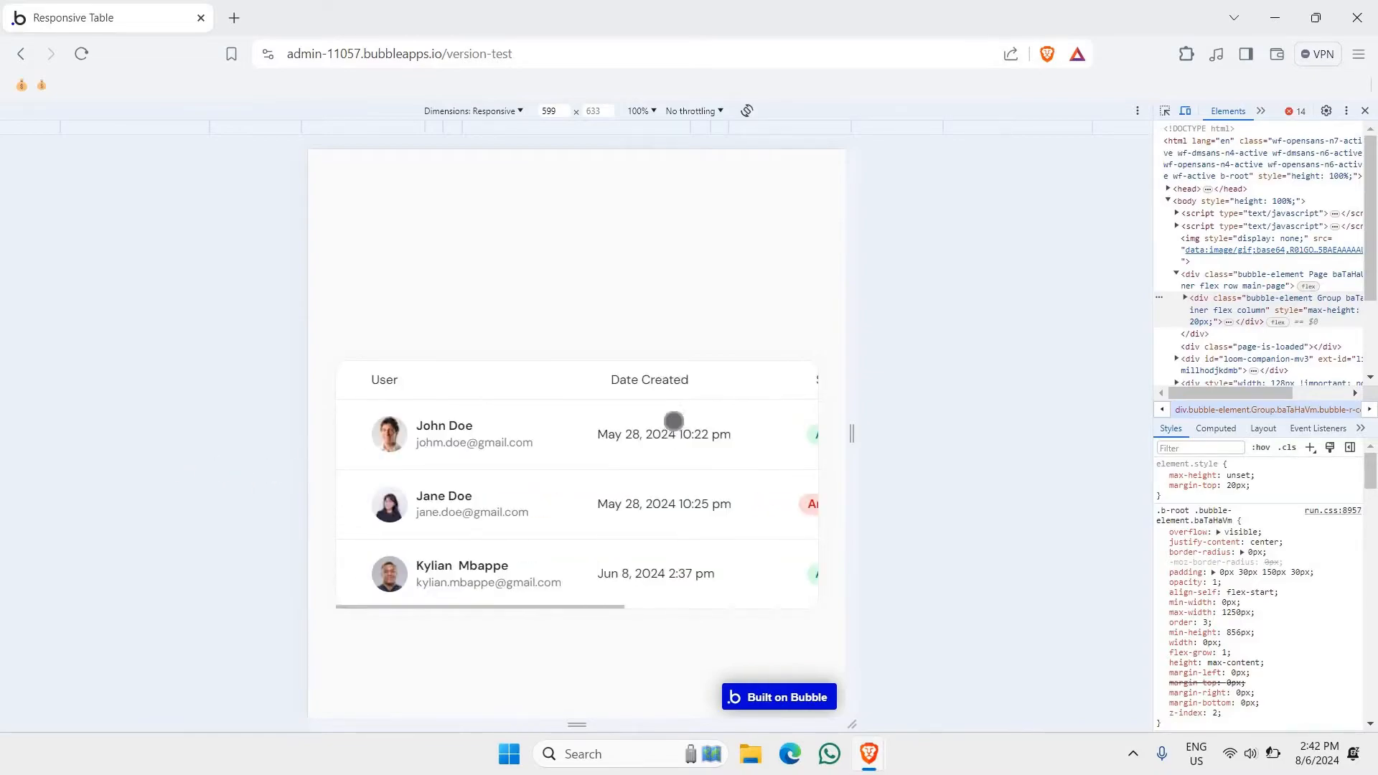
{"action": "left_click", "coordinate": [1365, 110]}
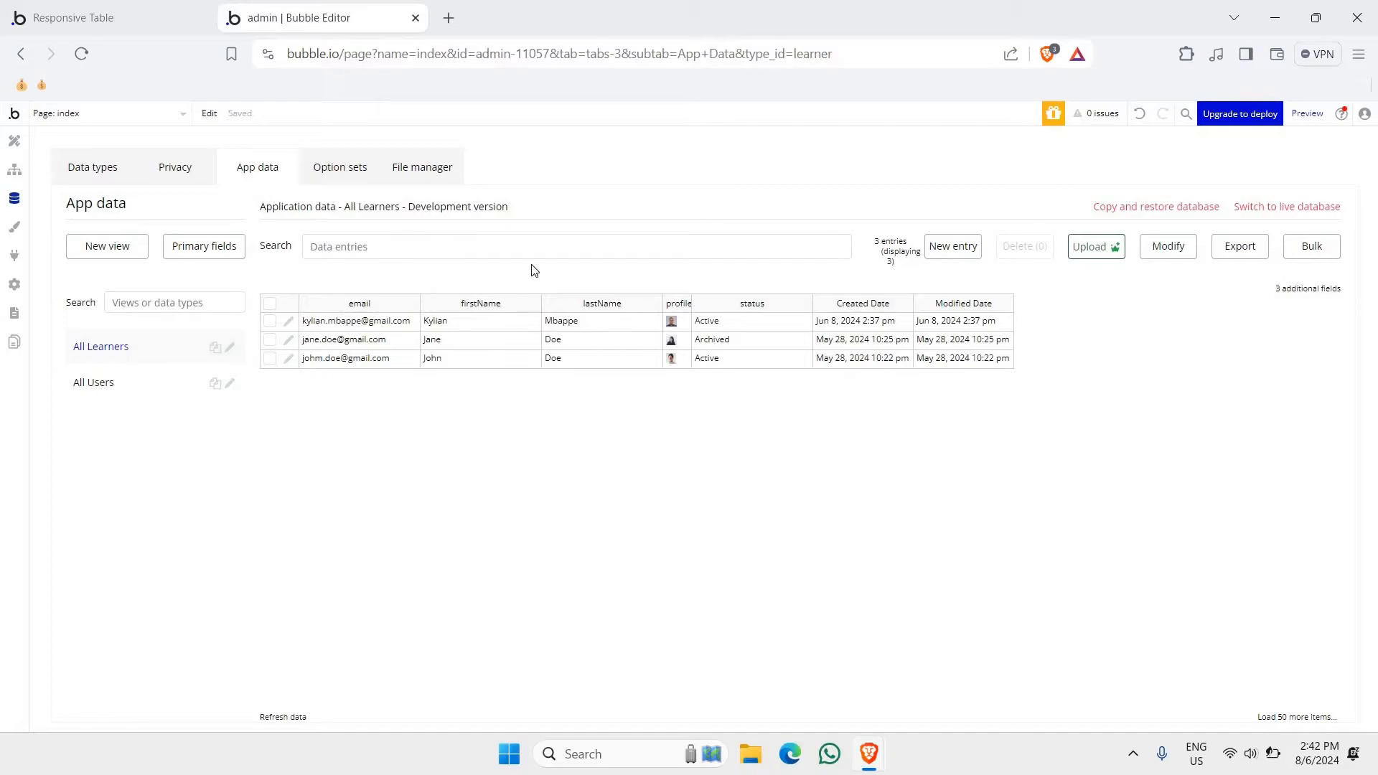
{"action": "left_click", "coordinate": [133, 24]}
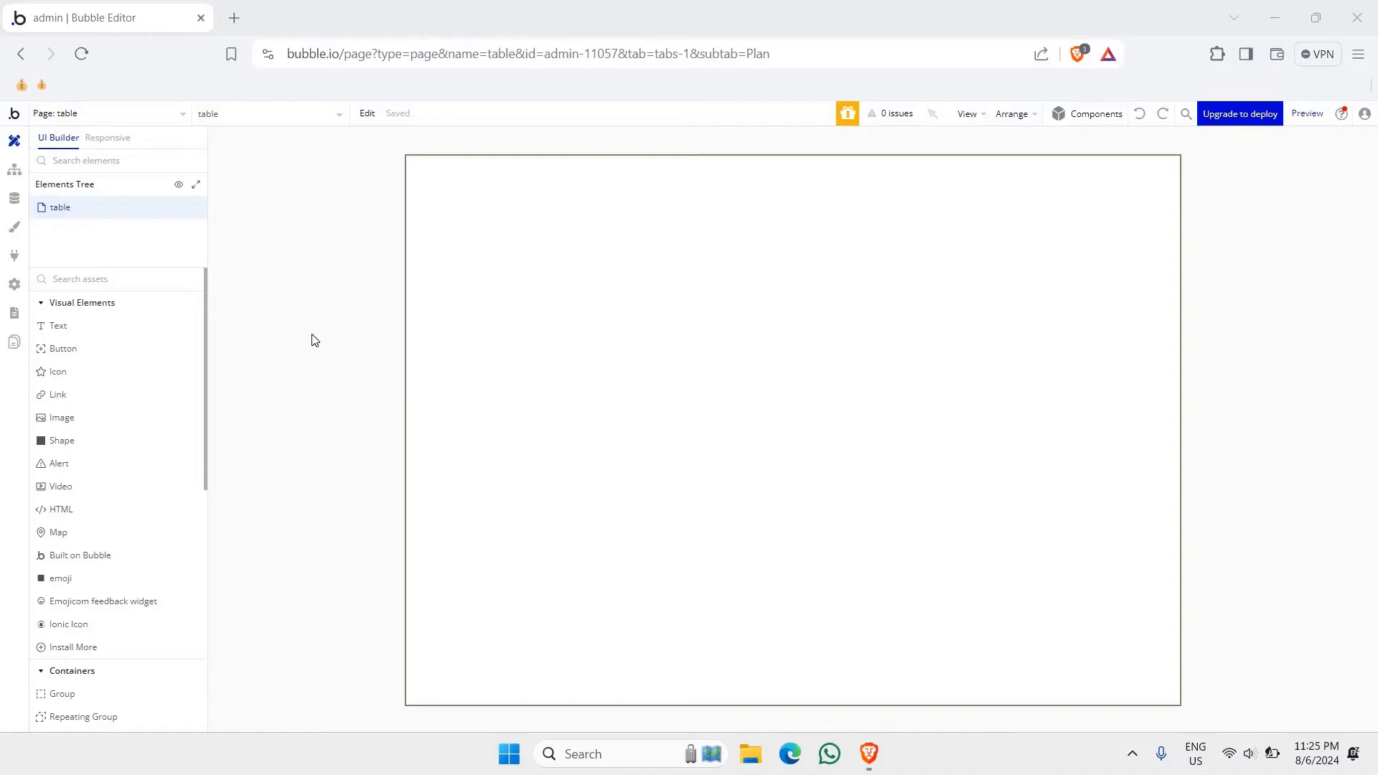
- Set the table page's container layout to Row with centred alignment and its default builder width to 1440
{"action": "right_click", "coordinate": [68, 211]}
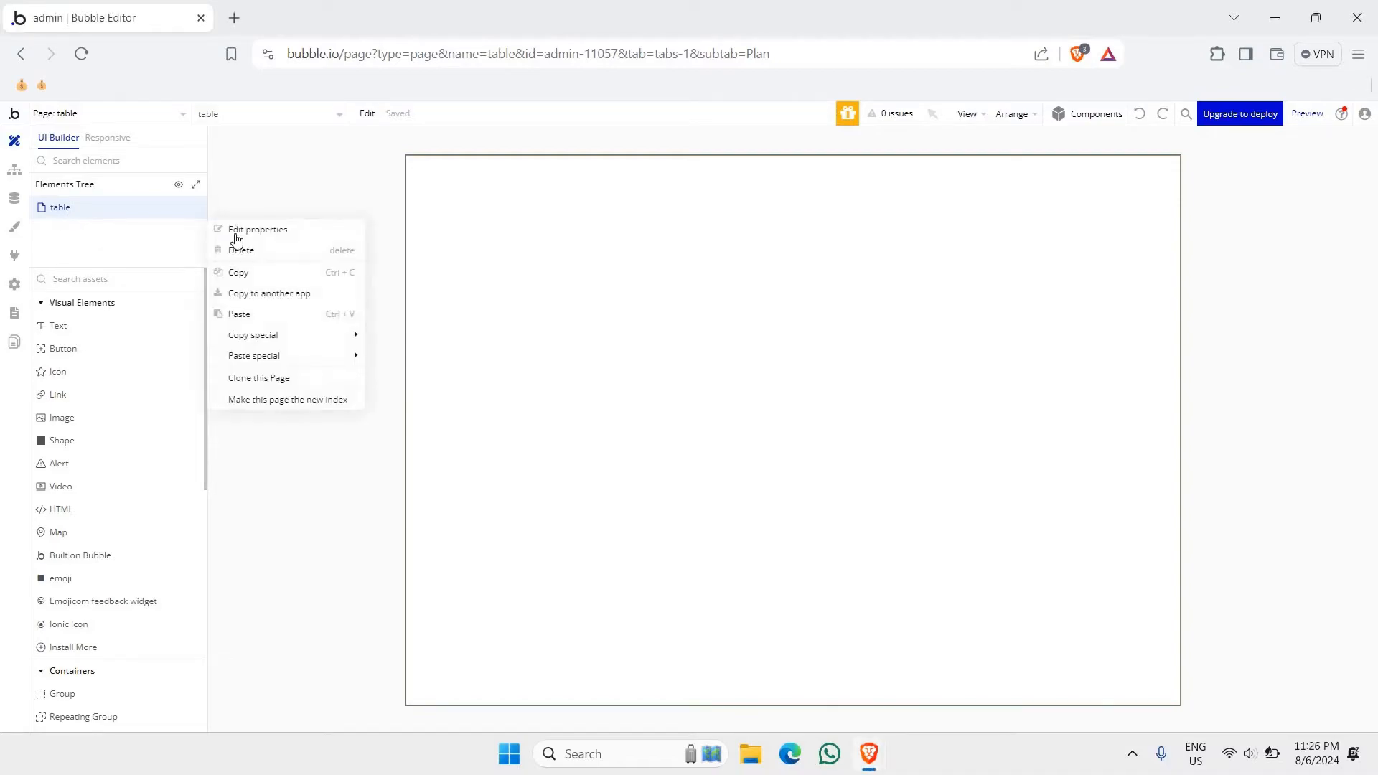
{"action": "left_click", "coordinate": [235, 231]}
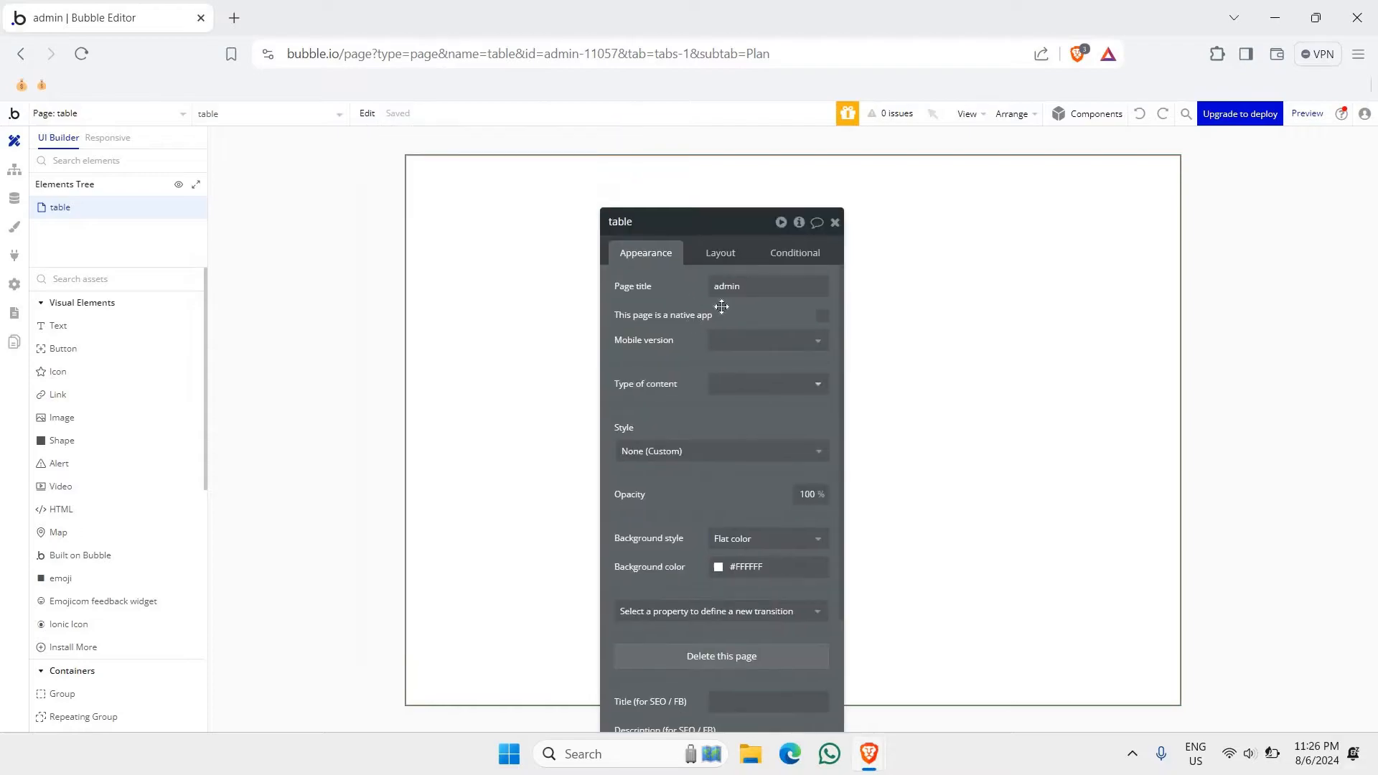
{"action": "left_click", "coordinate": [722, 254]}
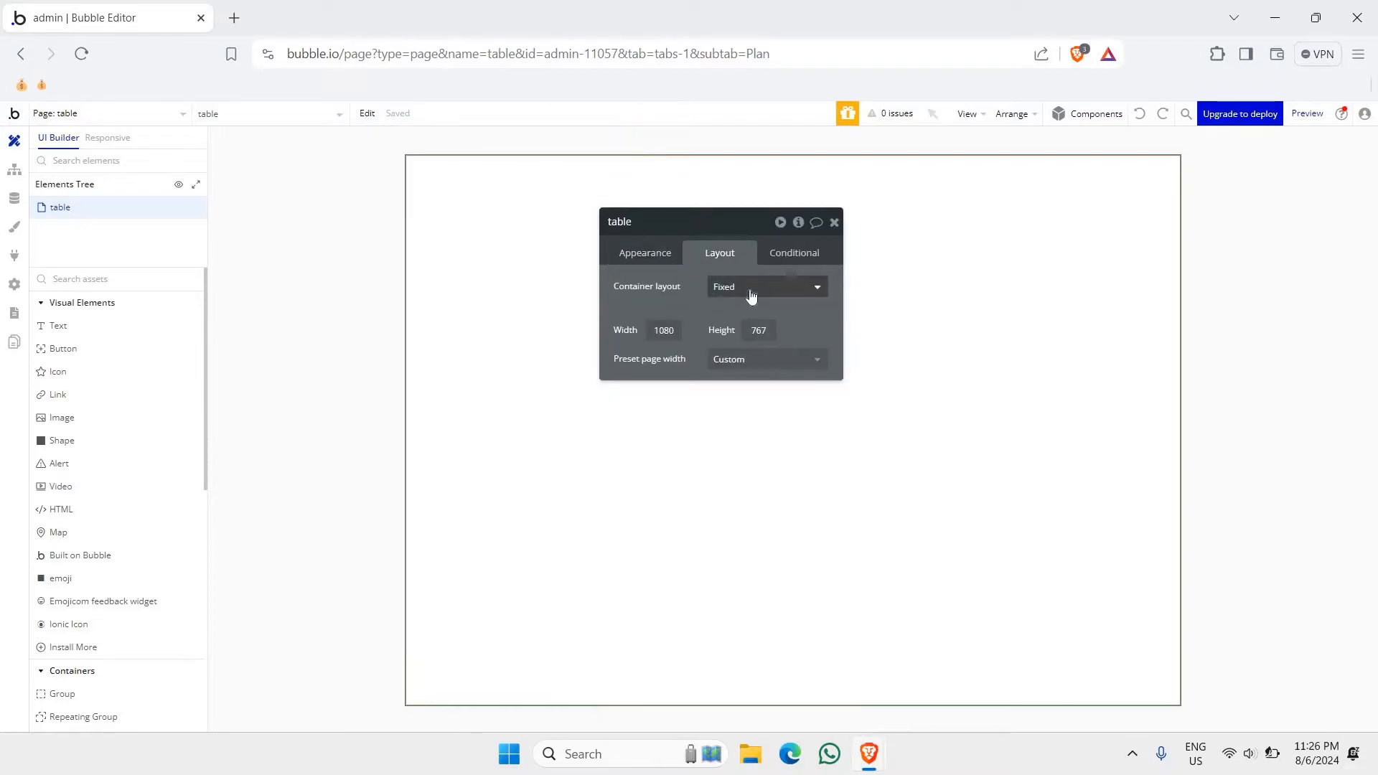
{"action": "mouse_move", "coordinate": [751, 295]}
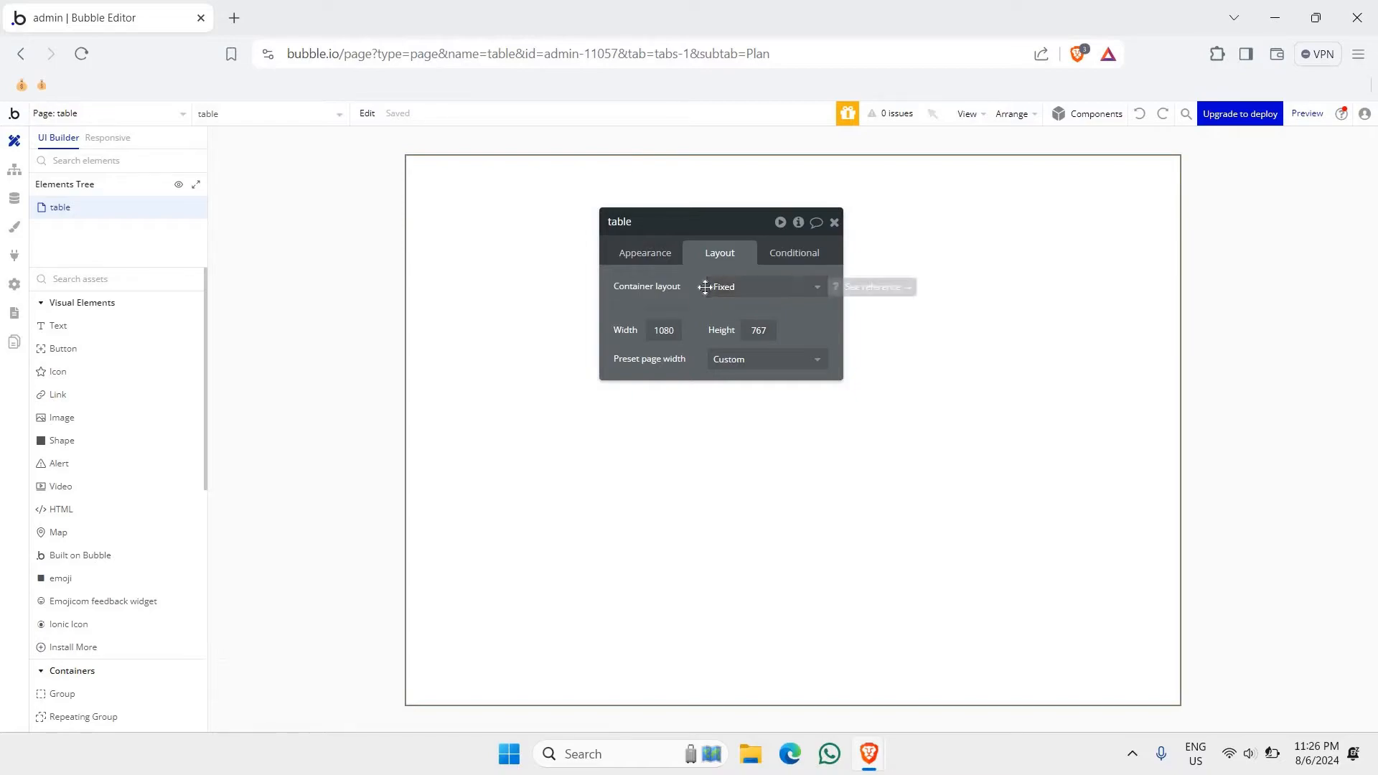
{"action": "left_click", "coordinate": [761, 286]}
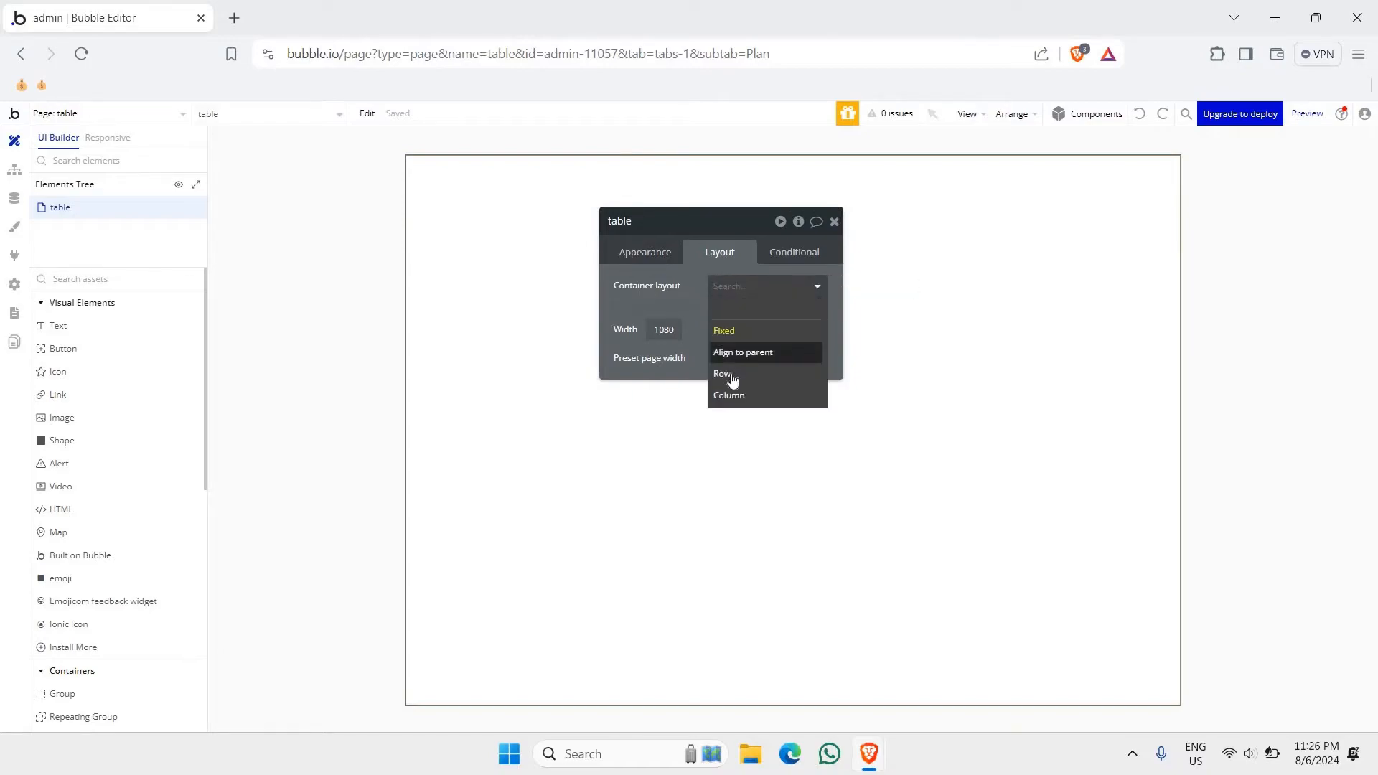
{"action": "left_click", "coordinate": [735, 371]}
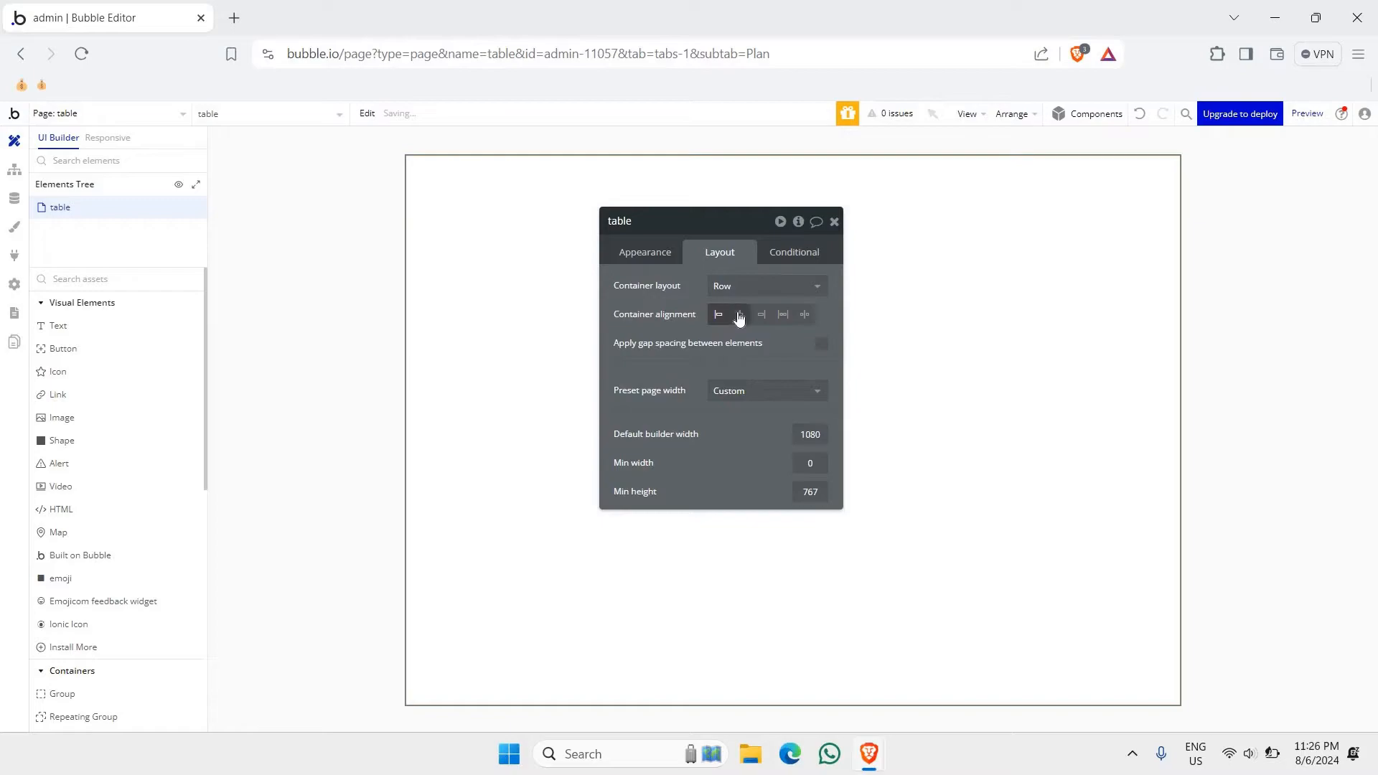
{"action": "left_click", "coordinate": [740, 314]}
{"action": "left_click_drag", "start_coordinate": [628, 439], "coordinate": [632, 419]}
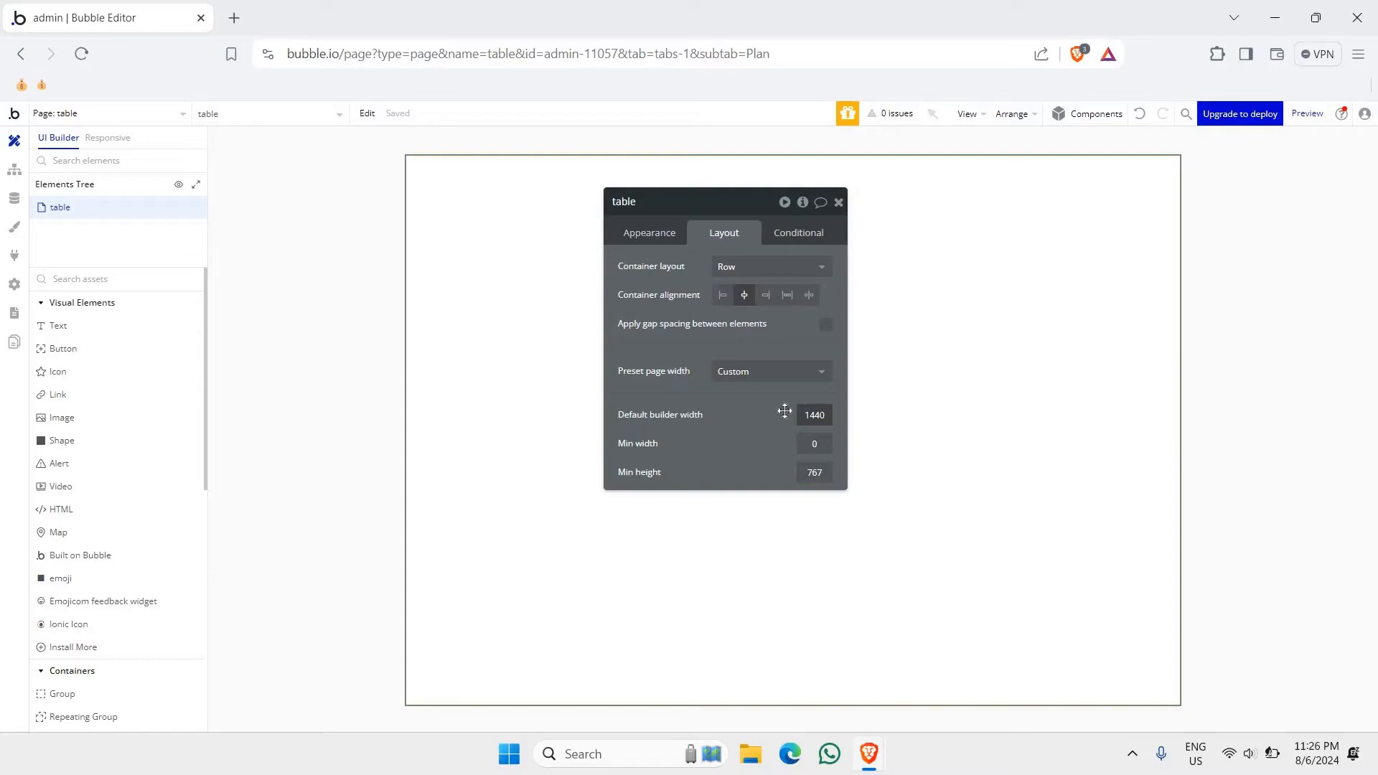
{"action": "left_click", "coordinate": [764, 422]}
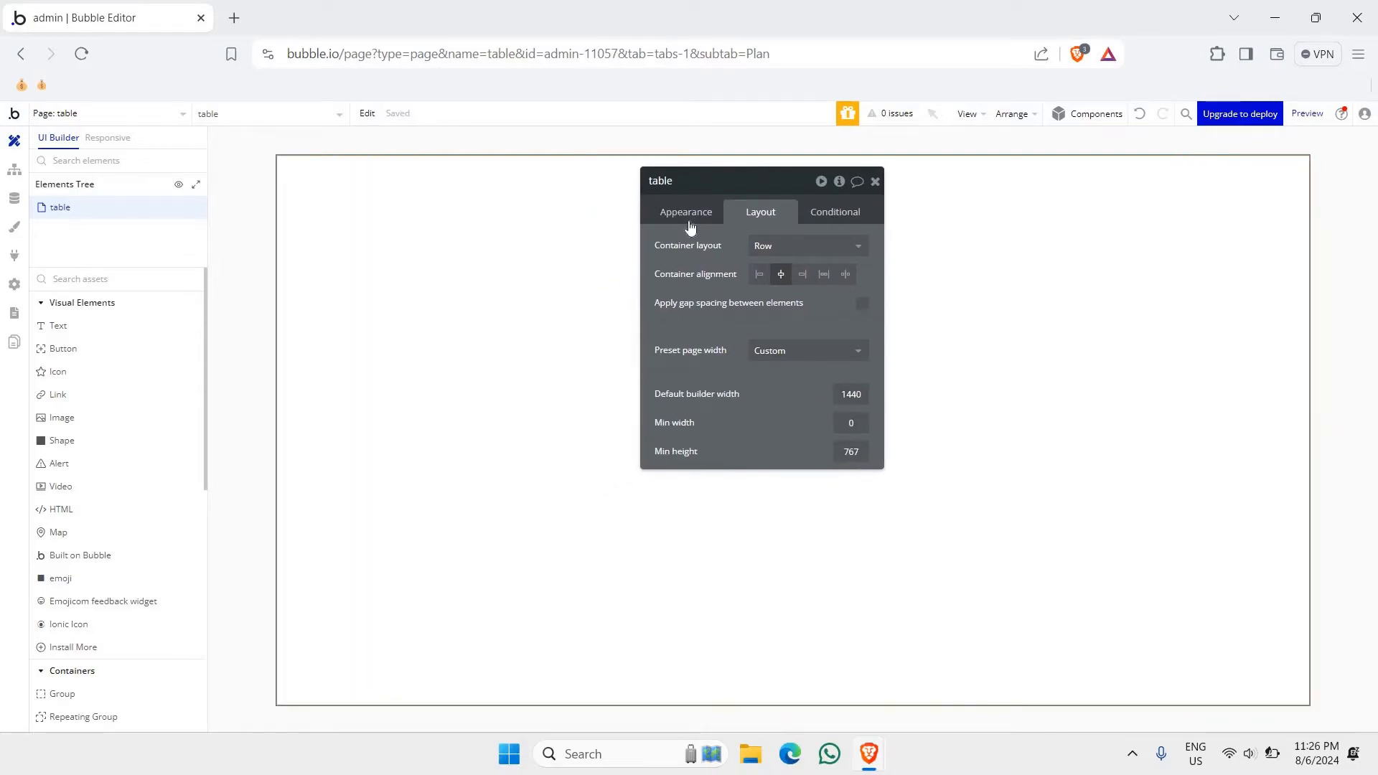
- Set the table page's flat background color to #FAFAFB and close its properties
{"action": "left_click", "coordinate": [687, 222]}
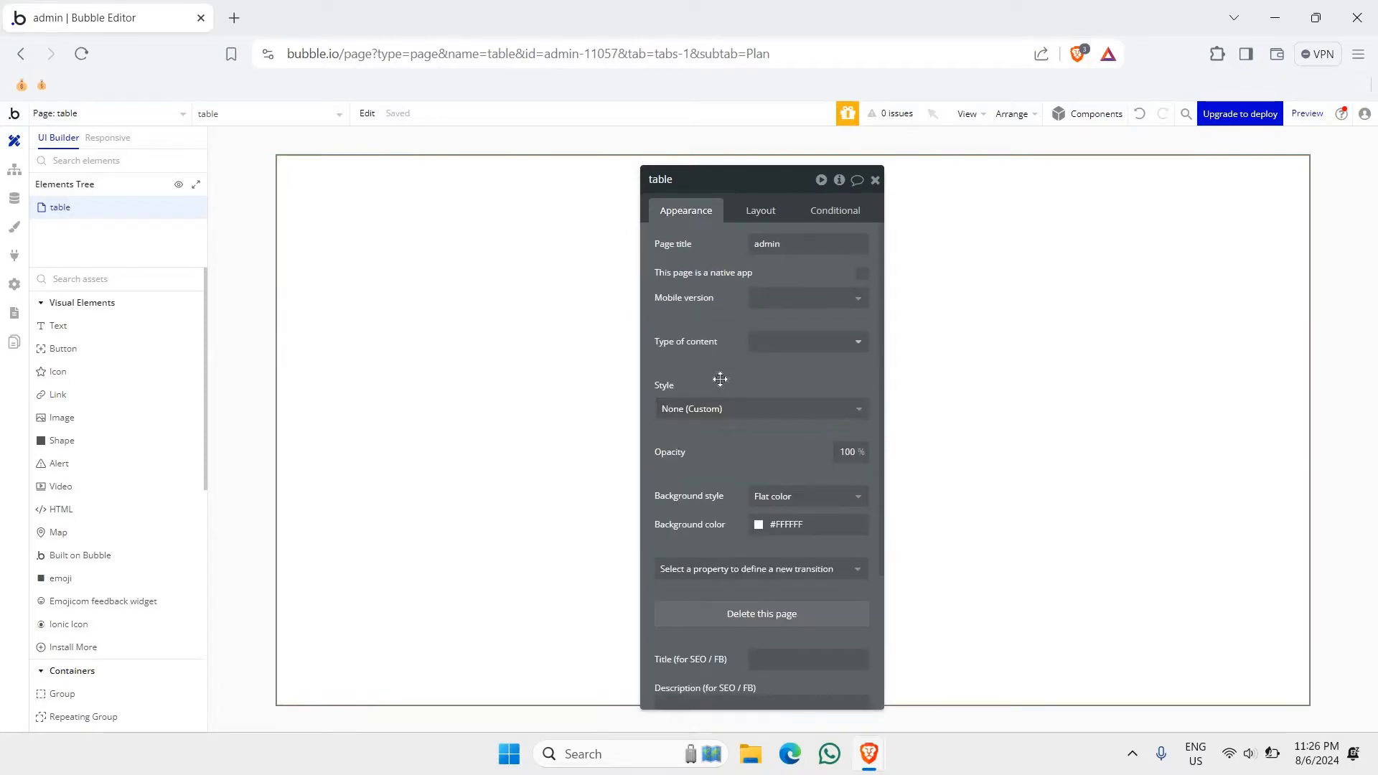
{"action": "scroll", "coordinate": [830, 431], "scroll_direction": "down", "scroll_amount": 1}
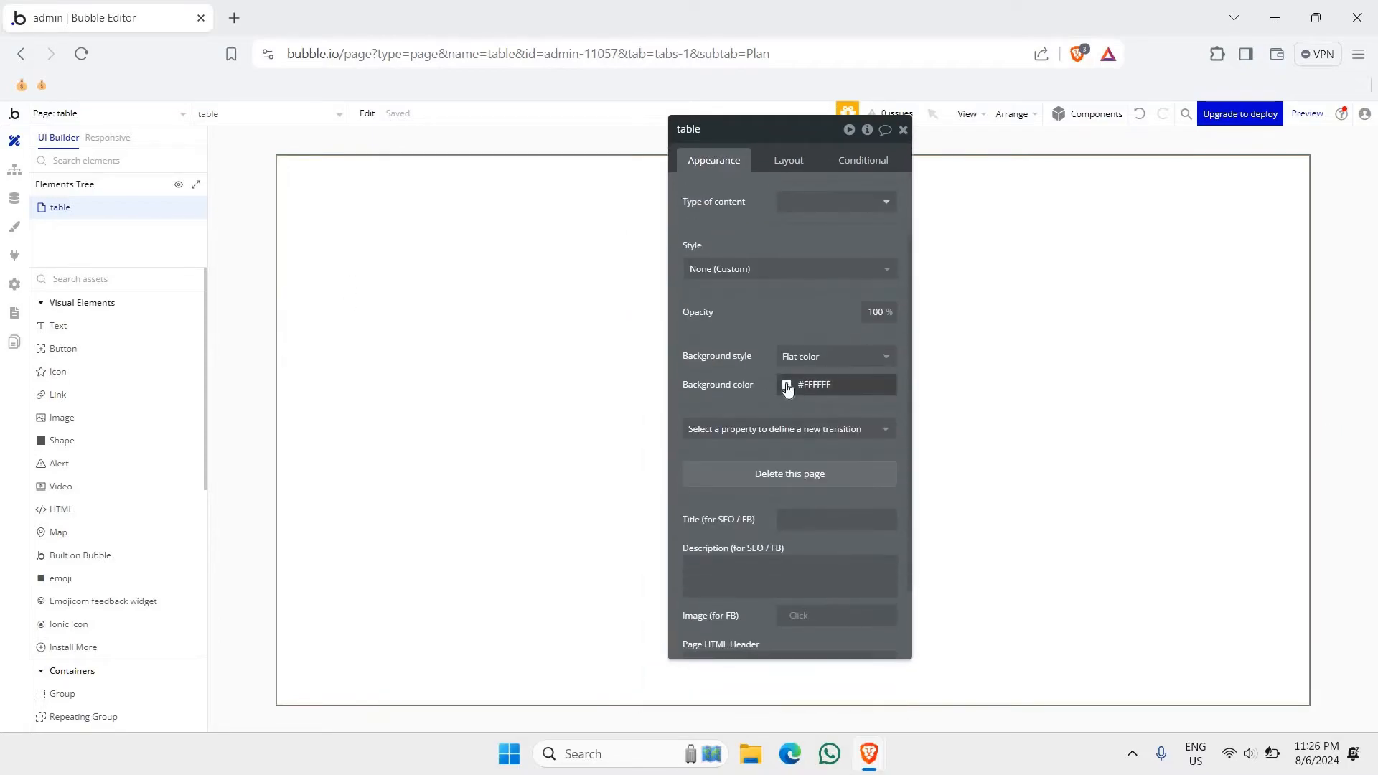
{"action": "left_click", "coordinate": [786, 386]}
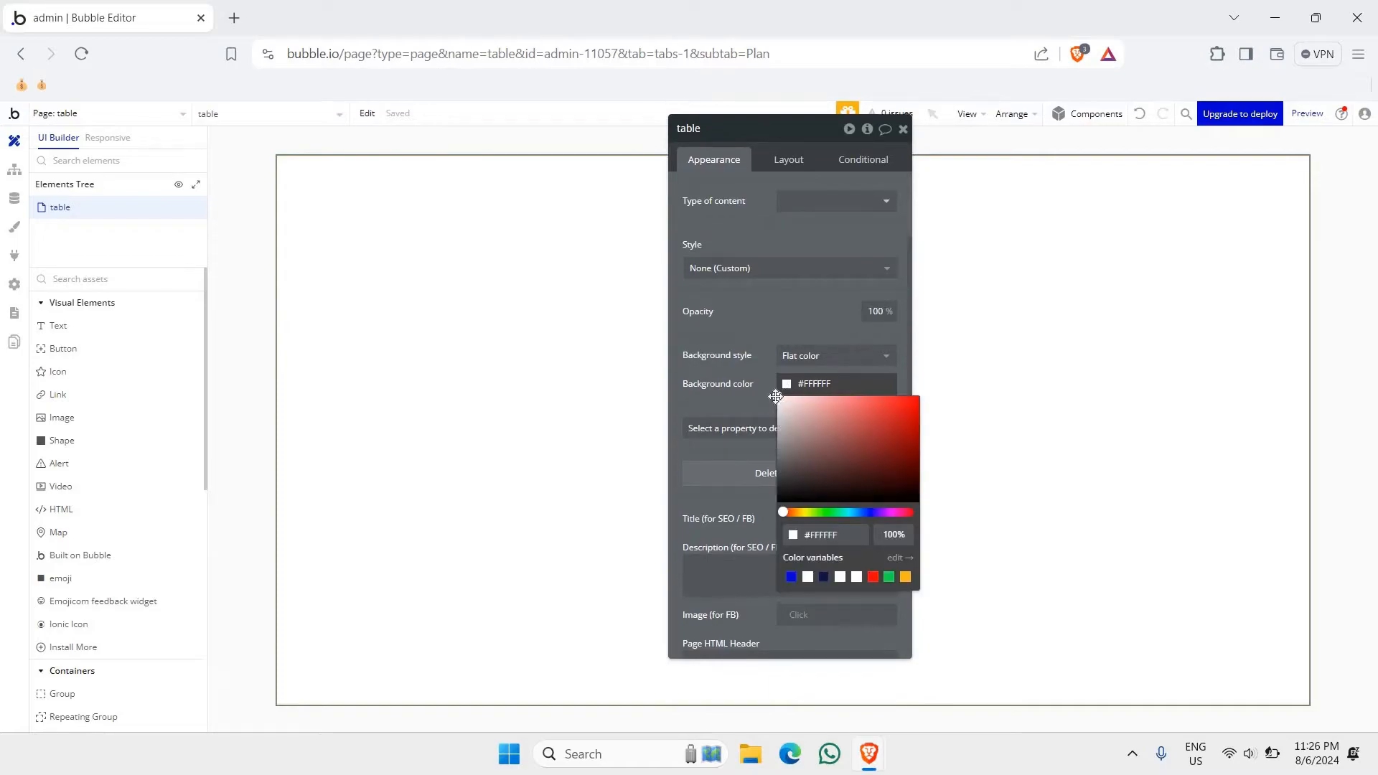
{"action": "left_click_drag", "start_coordinate": [772, 400], "coordinate": [775, 404]}
{"action": "left_click", "coordinate": [779, 394]}
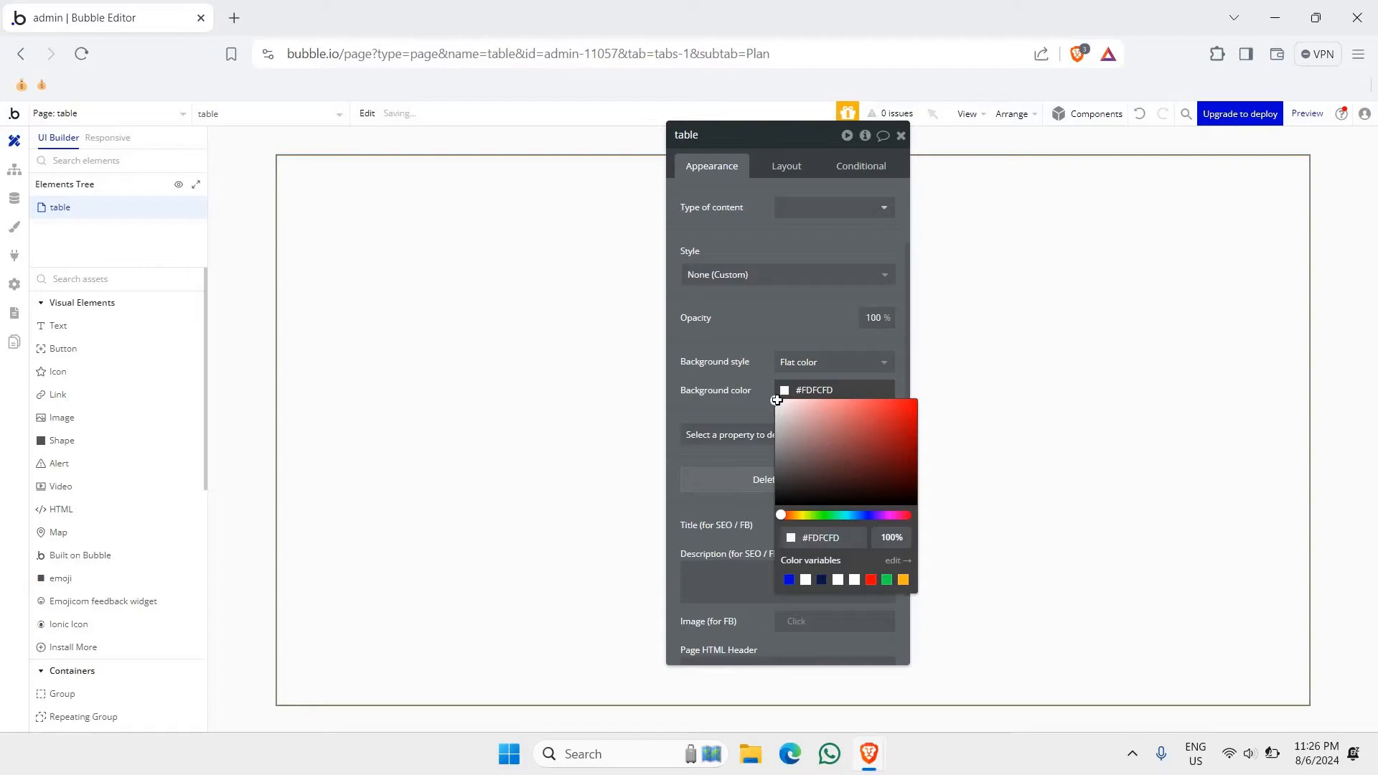
{"action": "left_click", "coordinate": [815, 390]}
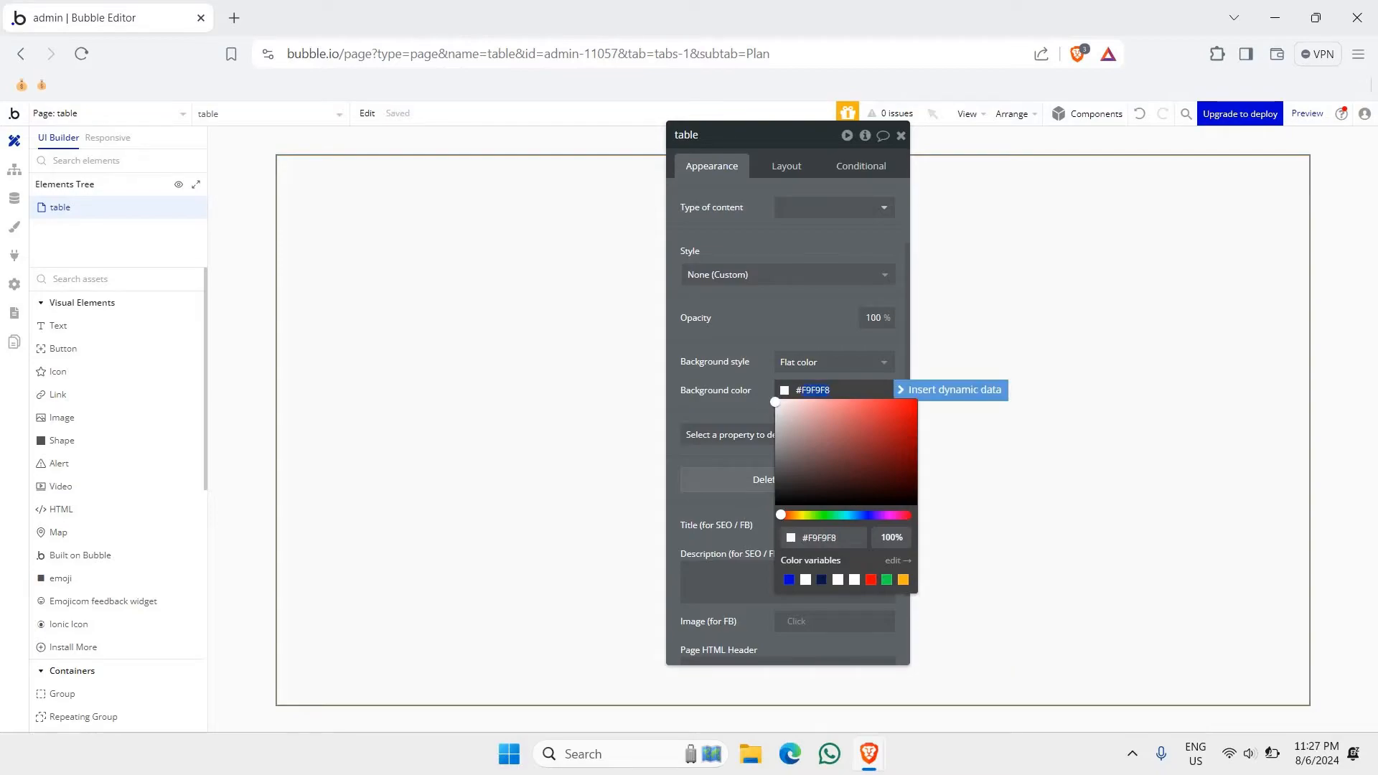
{"action": "type", "text": "#FAFA"}
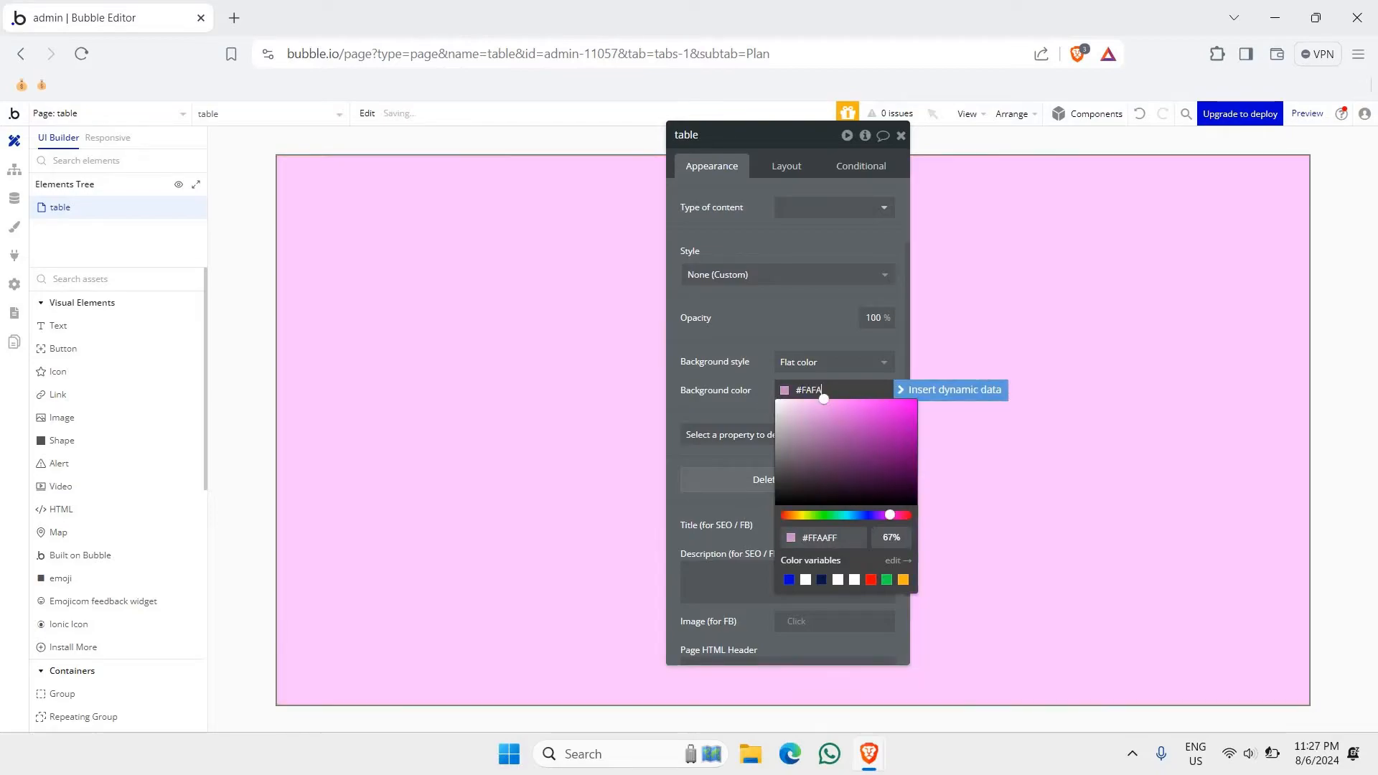
{"action": "type", "text": "Fb"}
{"action": "key", "text": "BackSpace"}
{"action": "type", "text": "B"}
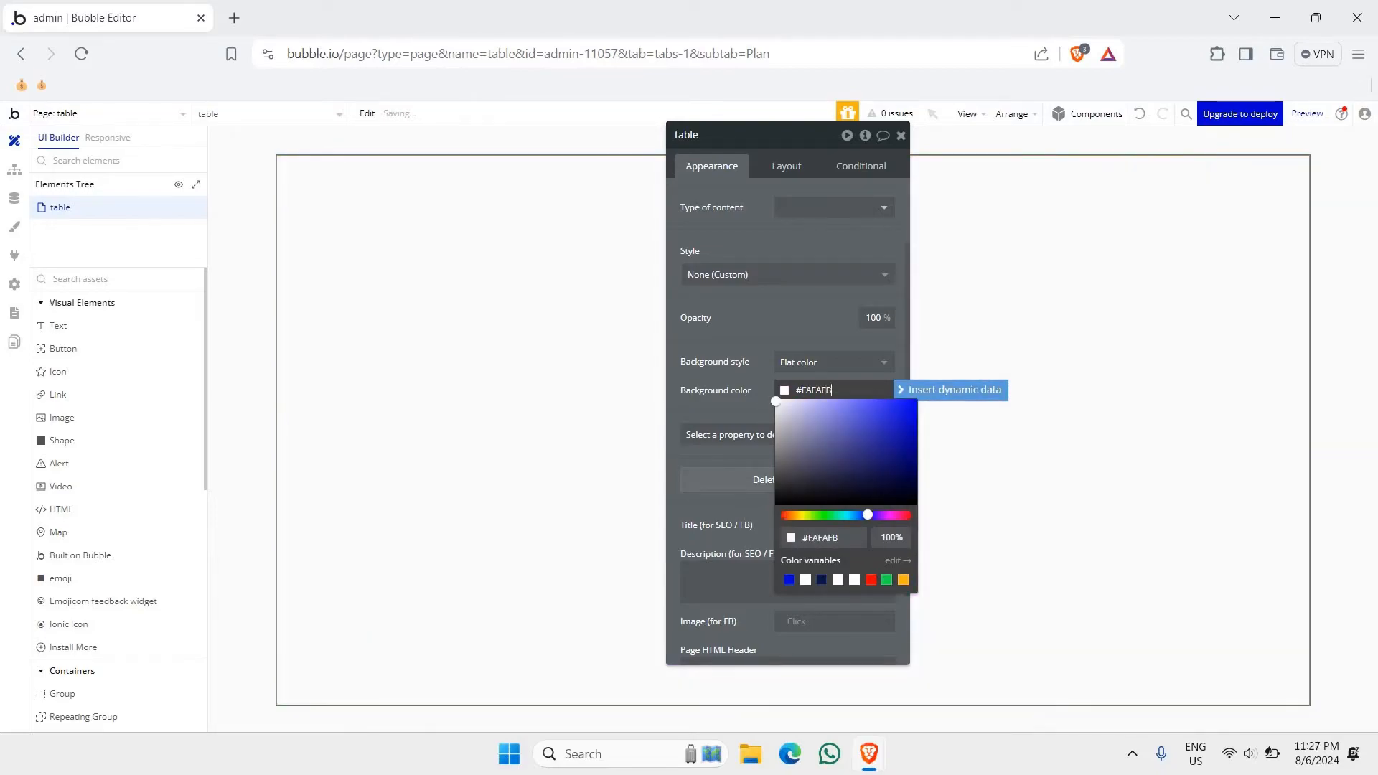
{"action": "left_click", "coordinate": [902, 138]}
{"action": "left_click", "coordinate": [901, 137]}
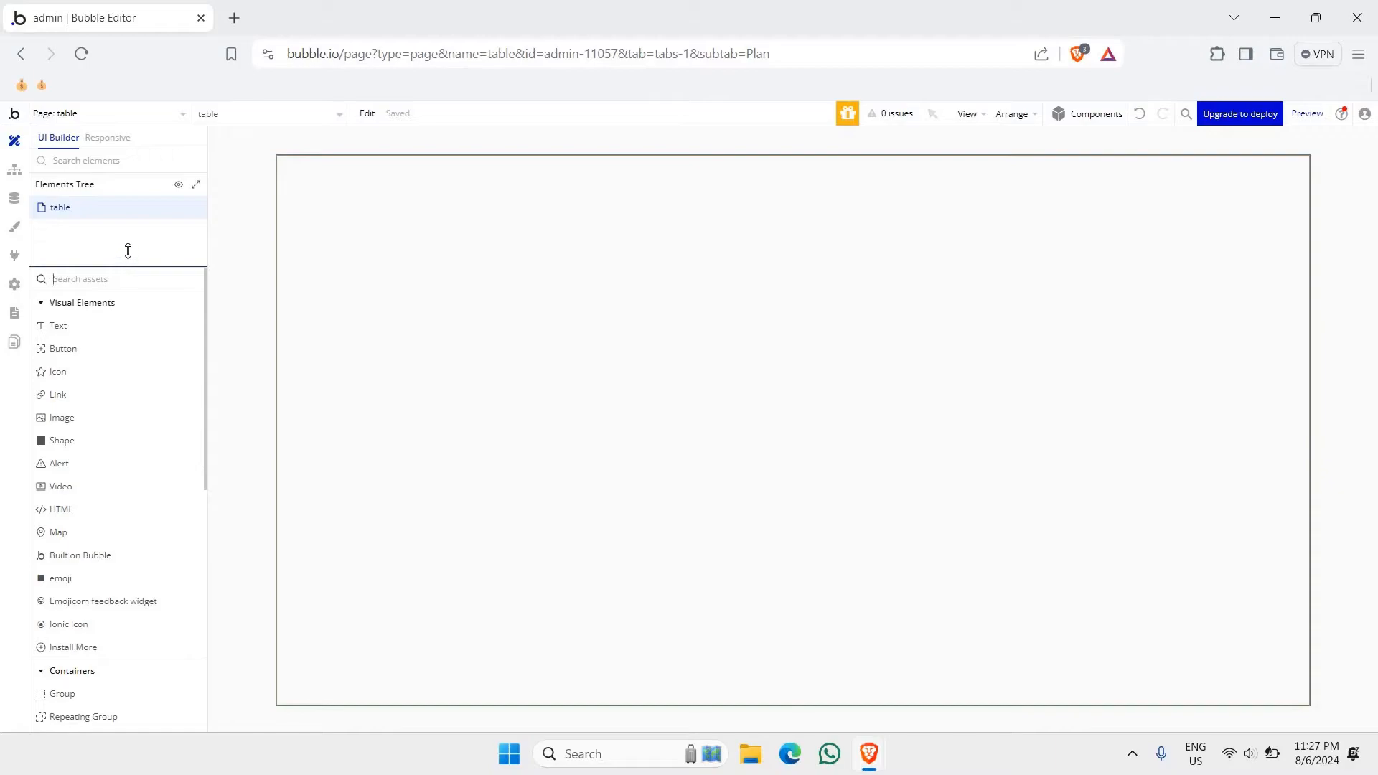
- Add a Table container element to the blank page and close its properties
{"action": "scroll", "coordinate": [187, 343], "scroll_direction": "down", "scroll_amount": 3}
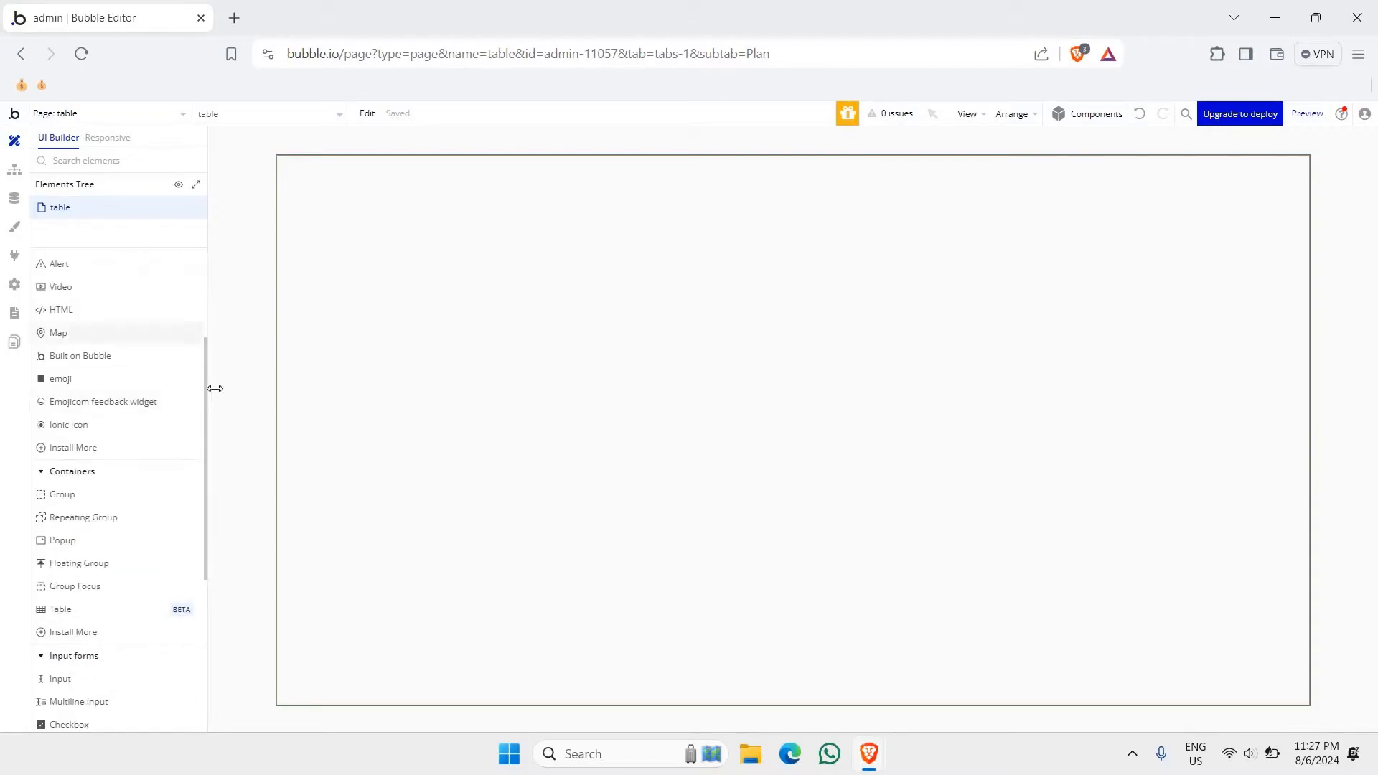
{"action": "key", "text": "ctrl+plus"}
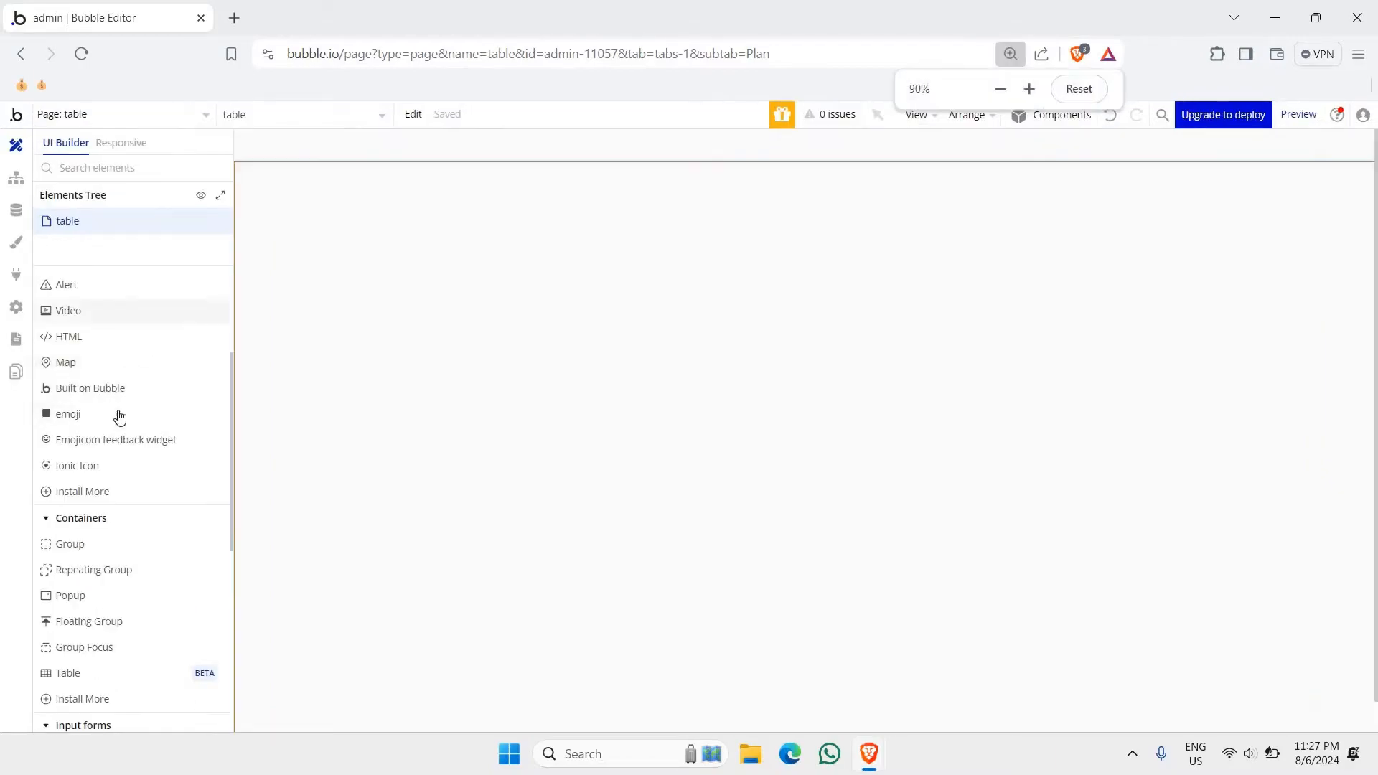
{"action": "key", "text": "ctrl+minus"}
{"action": "key", "text": "ctrl+minus"}
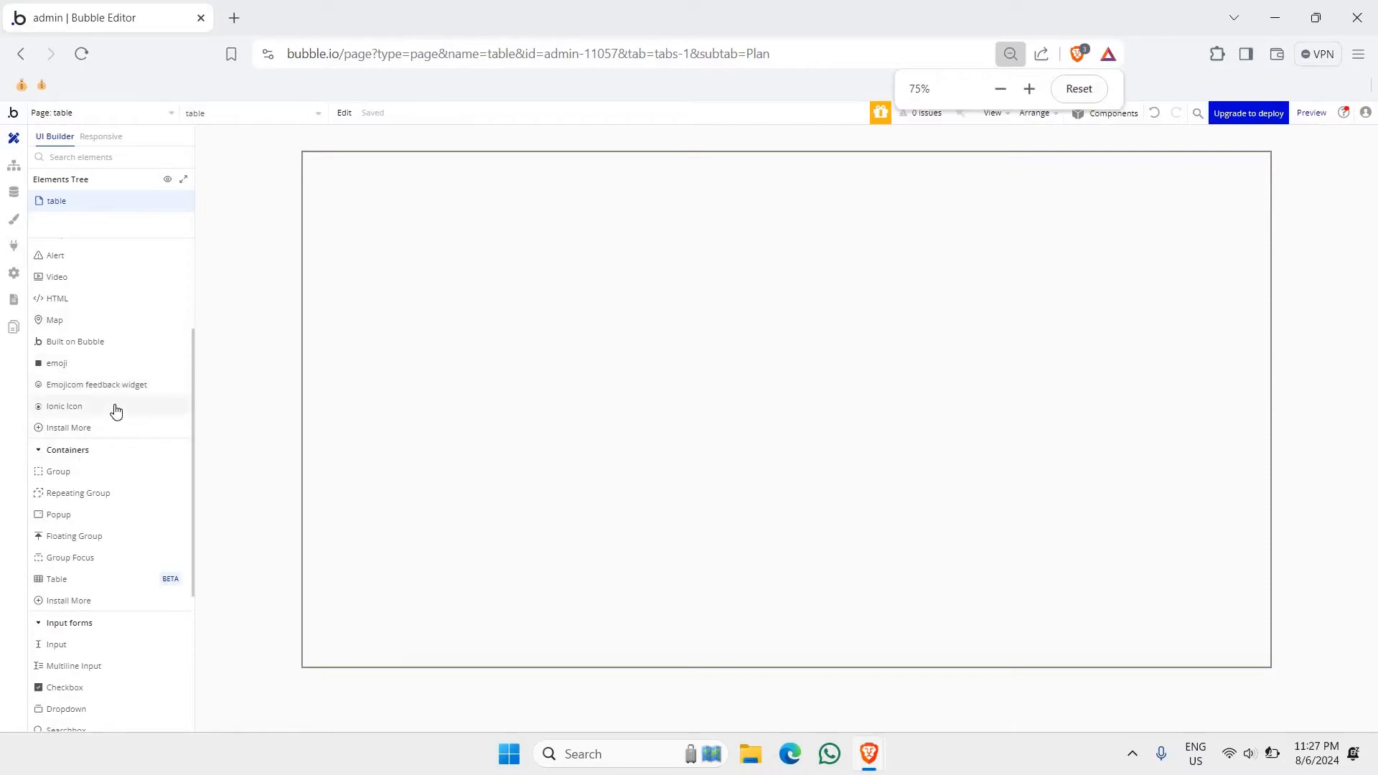
{"action": "scroll", "coordinate": [111, 409], "scroll_direction": "down", "scroll_amount": 2}
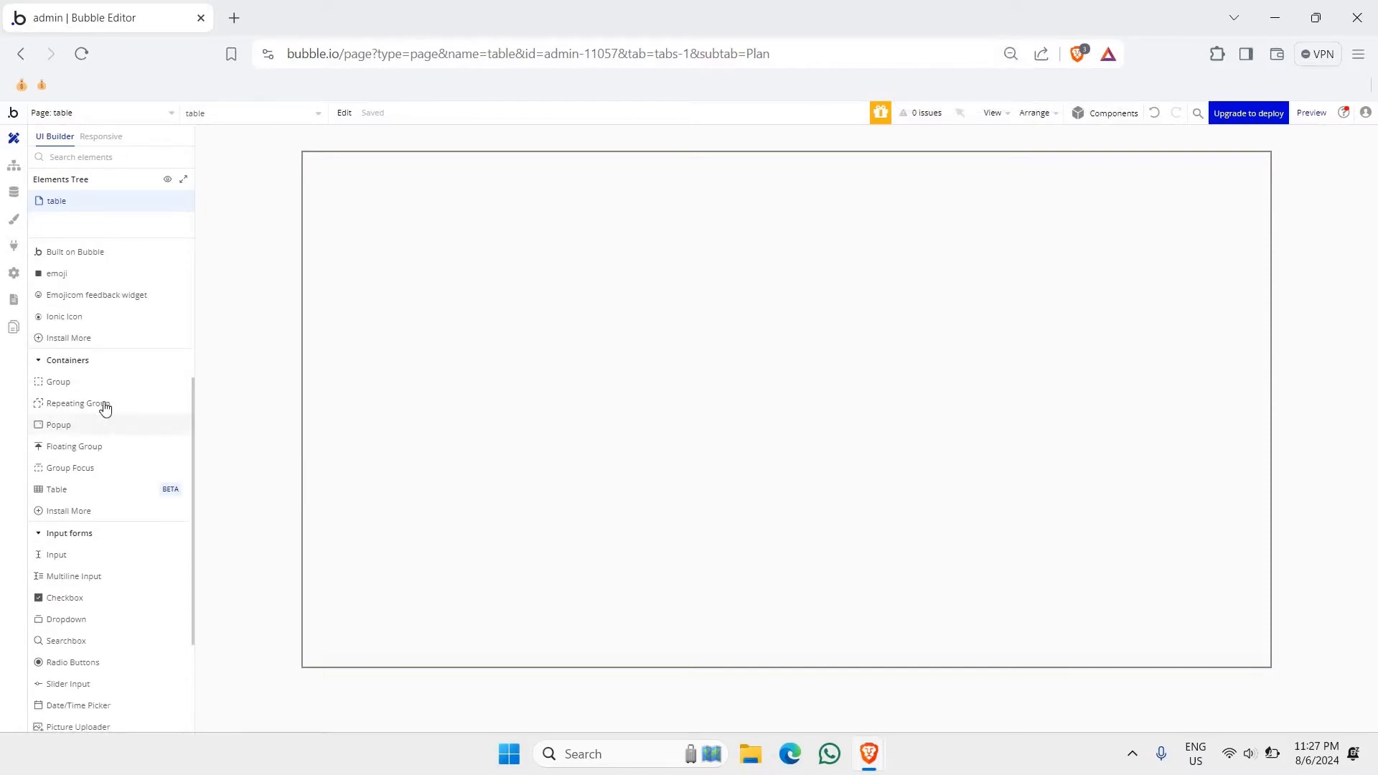
{"action": "scroll", "coordinate": [105, 408], "scroll_direction": "down", "scroll_amount": 2}
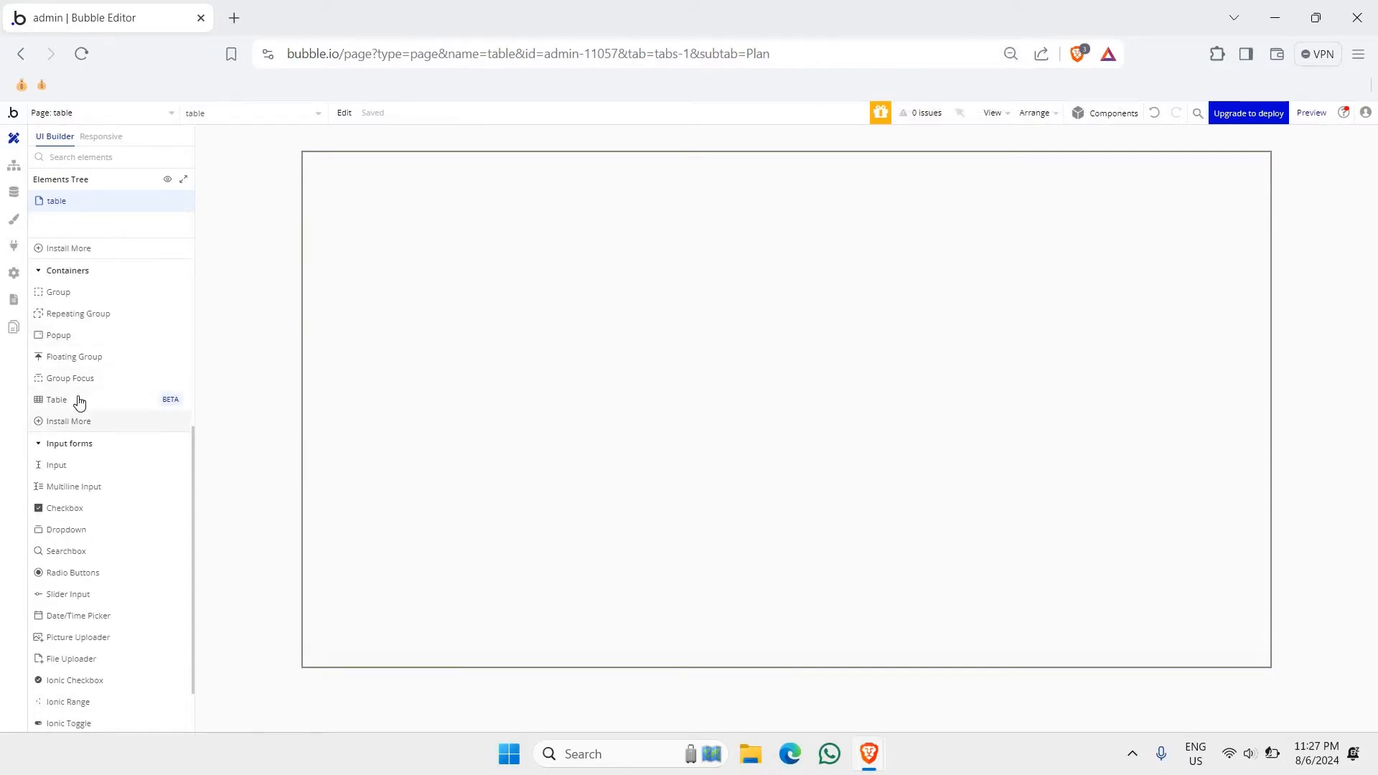
{"action": "left_click_drag", "start_coordinate": [97, 406], "coordinate": [766, 437]}
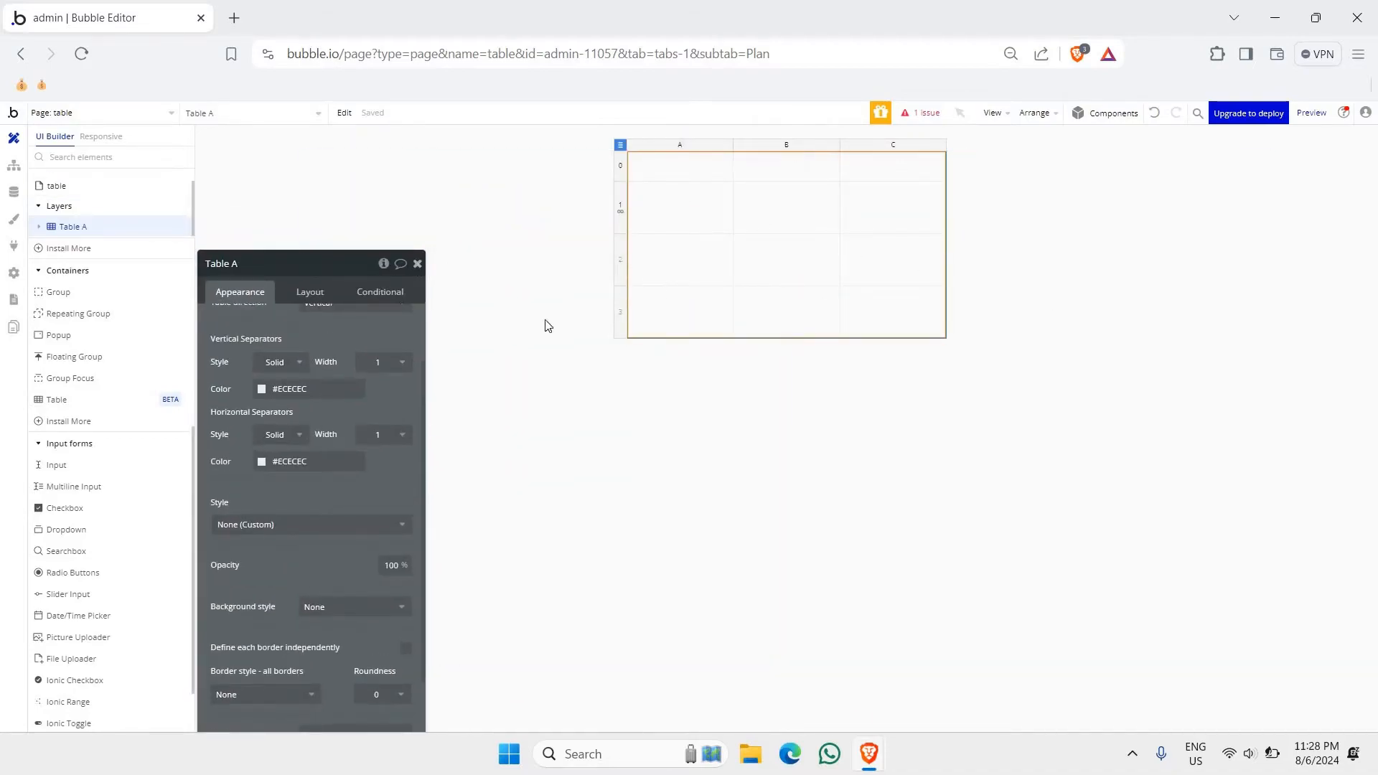
{"action": "double_click", "coordinate": [664, 411]}
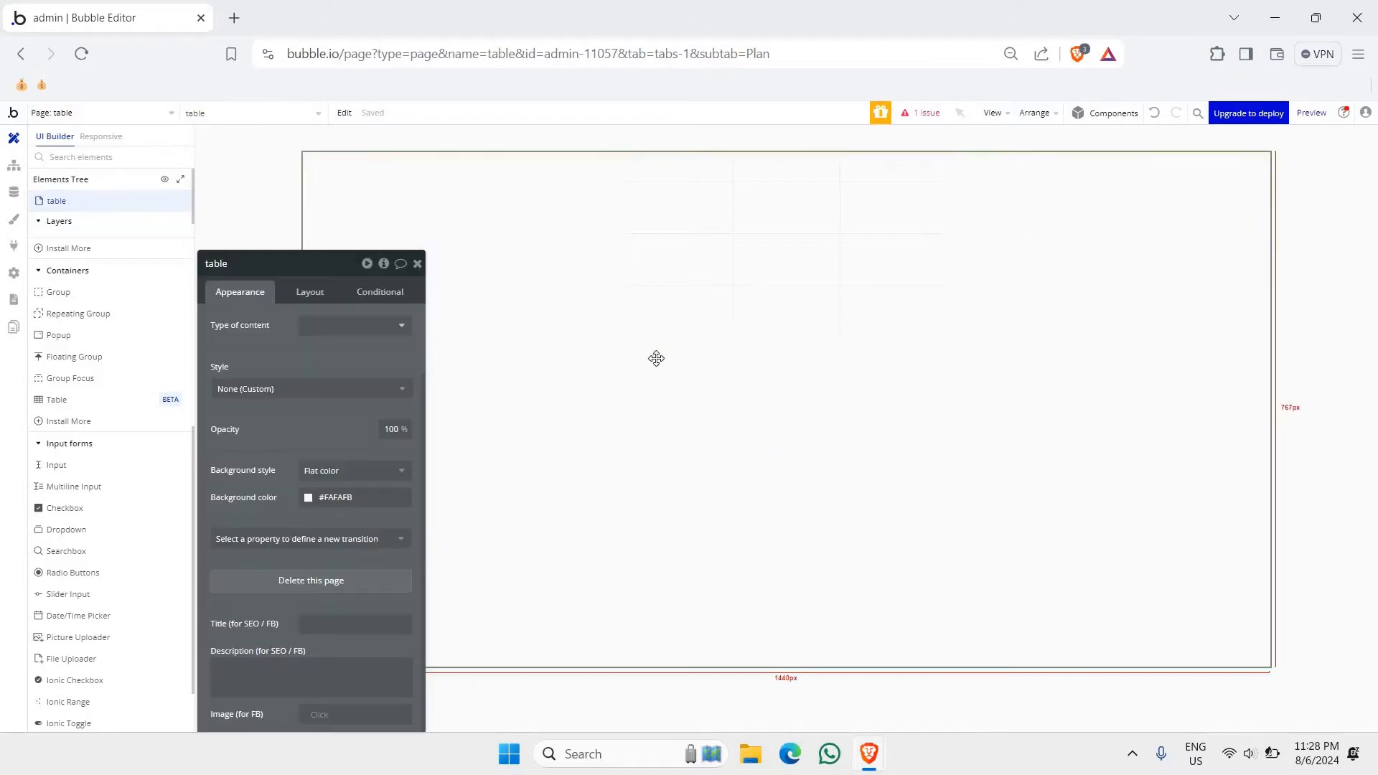
{"action": "left_click", "coordinate": [682, 282]}
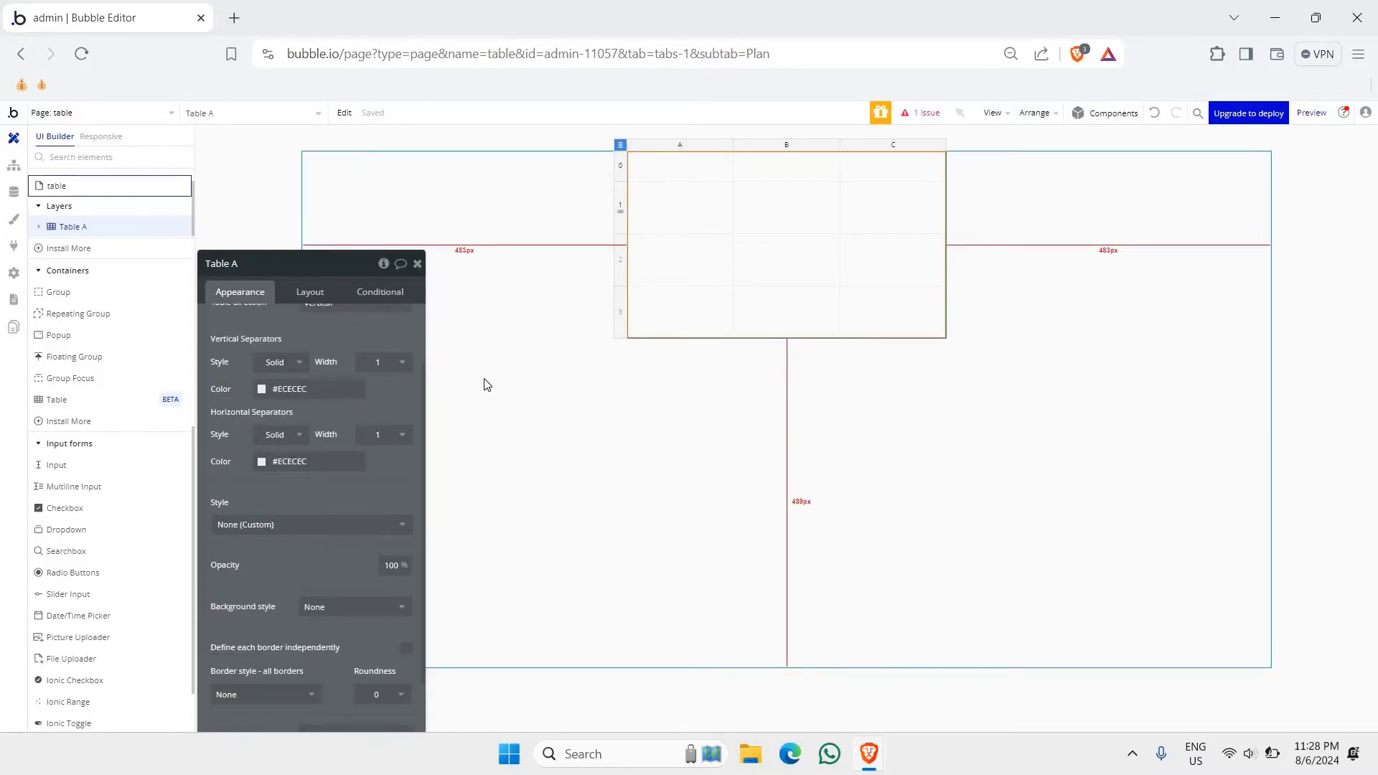
{"action": "left_click", "coordinate": [418, 265]}
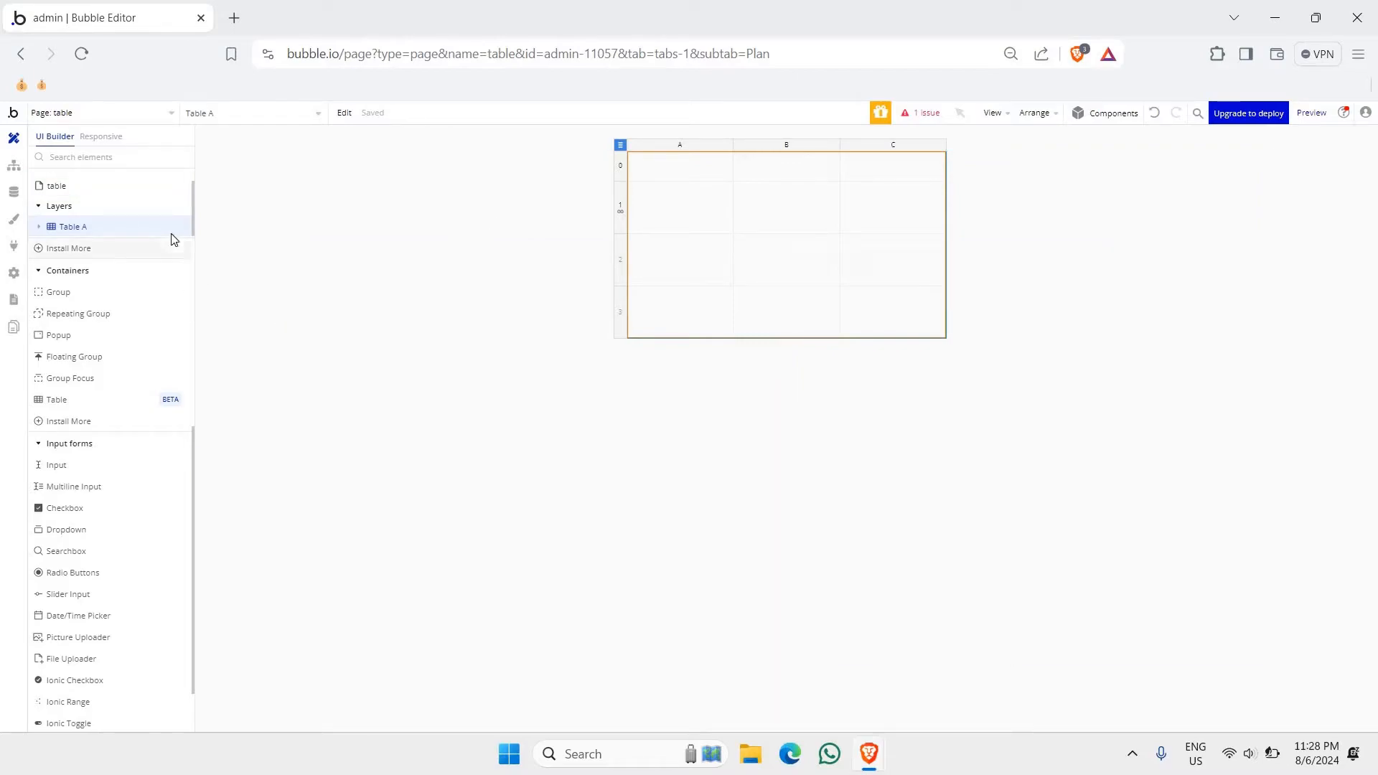
- Enlarge the elements tree area and group Table A in a column container
{"action": "left_click_drag", "start_coordinate": [149, 317], "coordinate": [125, 388]}
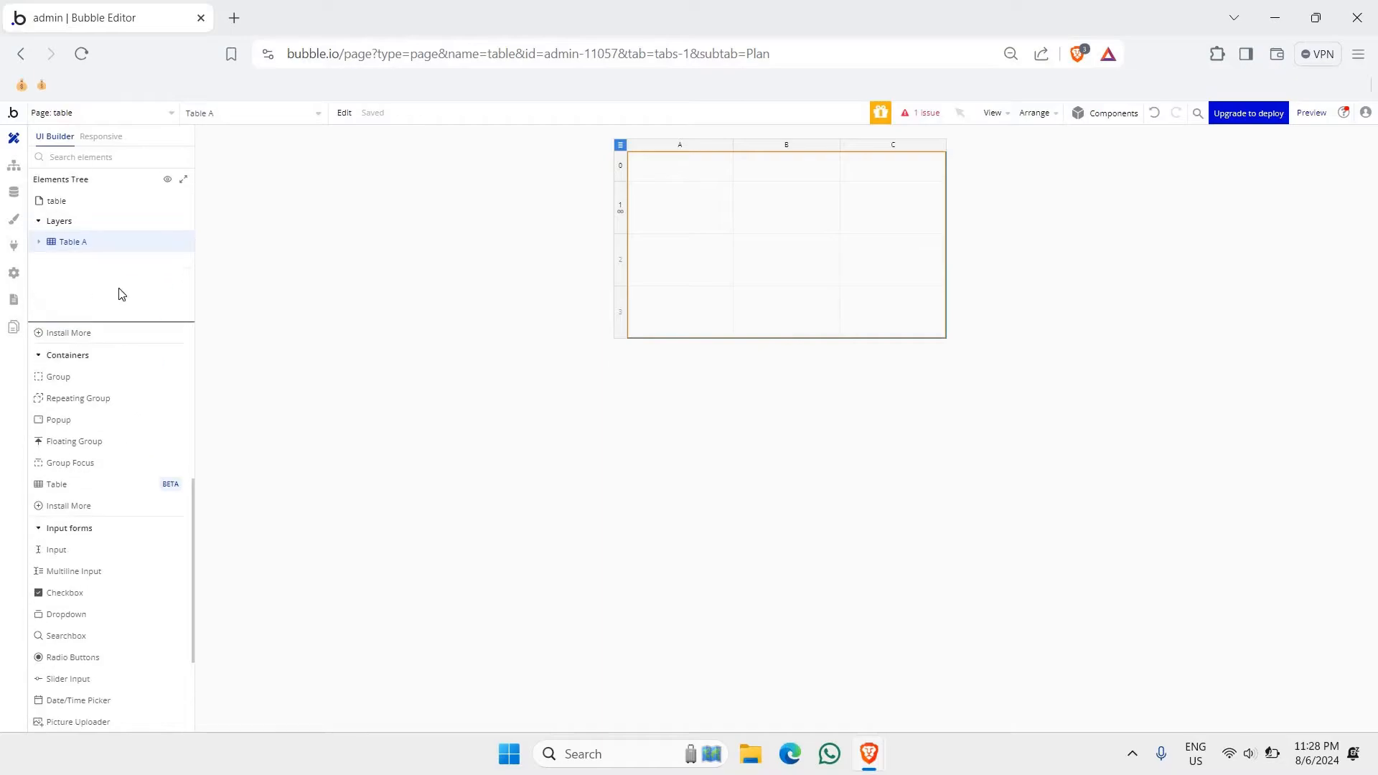
{"action": "right_click", "coordinate": [86, 243]}
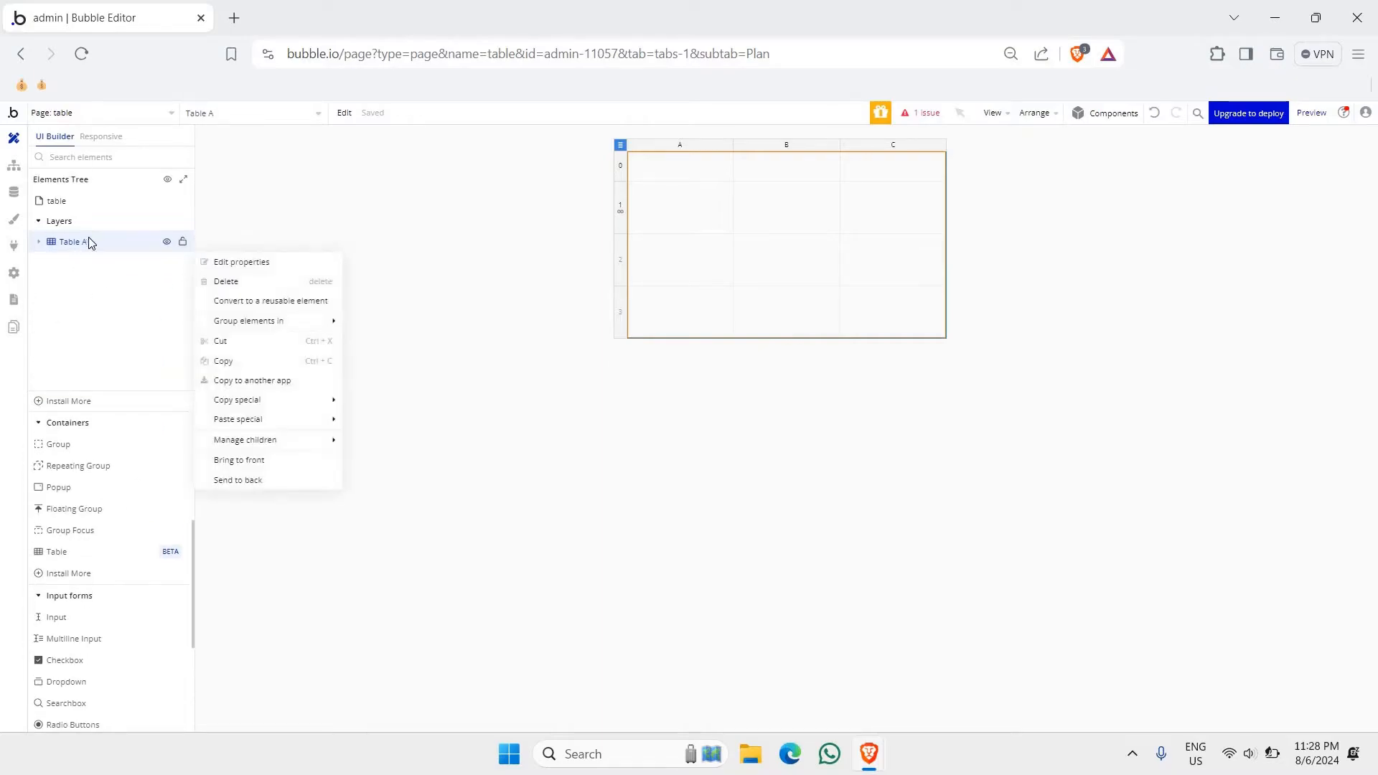
{"action": "mouse_move", "coordinate": [258, 323]}
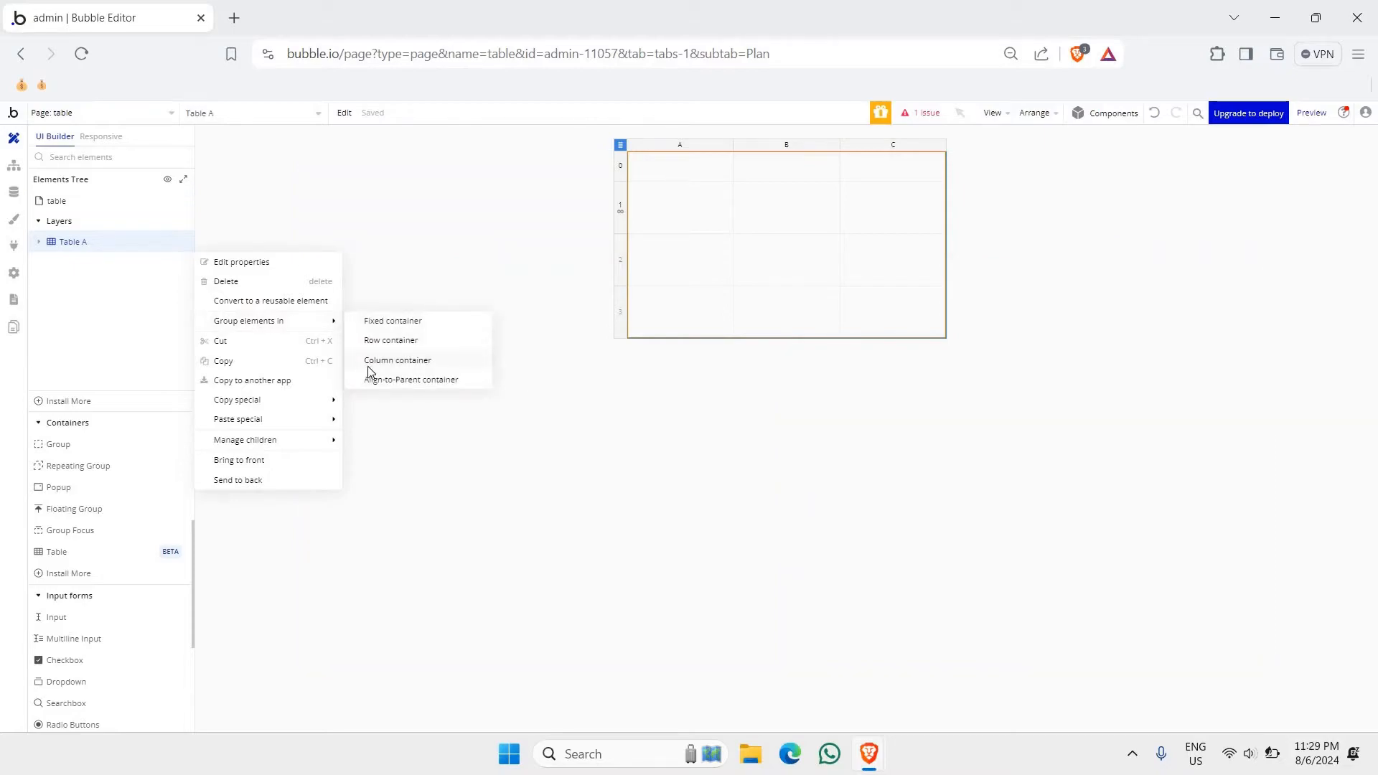
{"action": "left_click", "coordinate": [369, 362]}
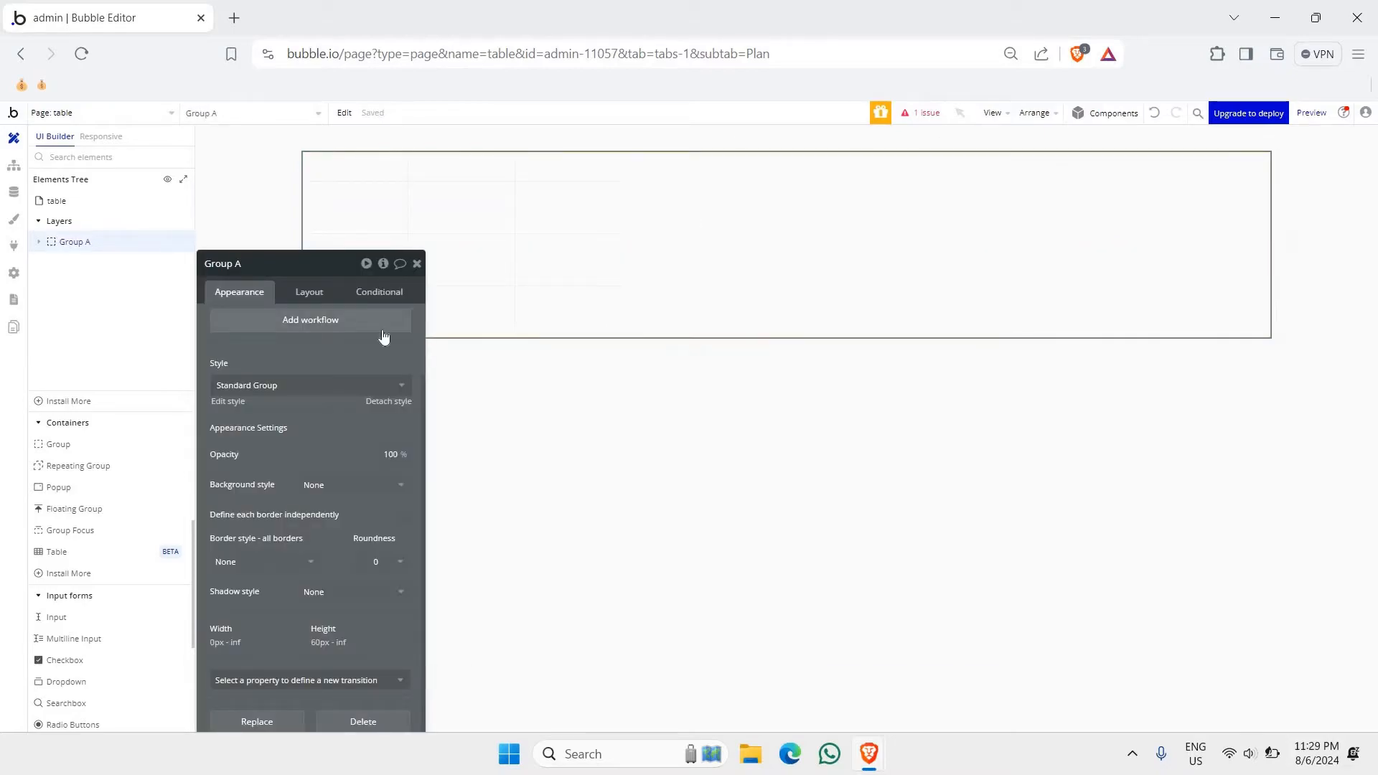
- Expand Group A in the elements tree and set its maximum width to 1250 in its layout settings
{"action": "left_click", "coordinate": [39, 242]}
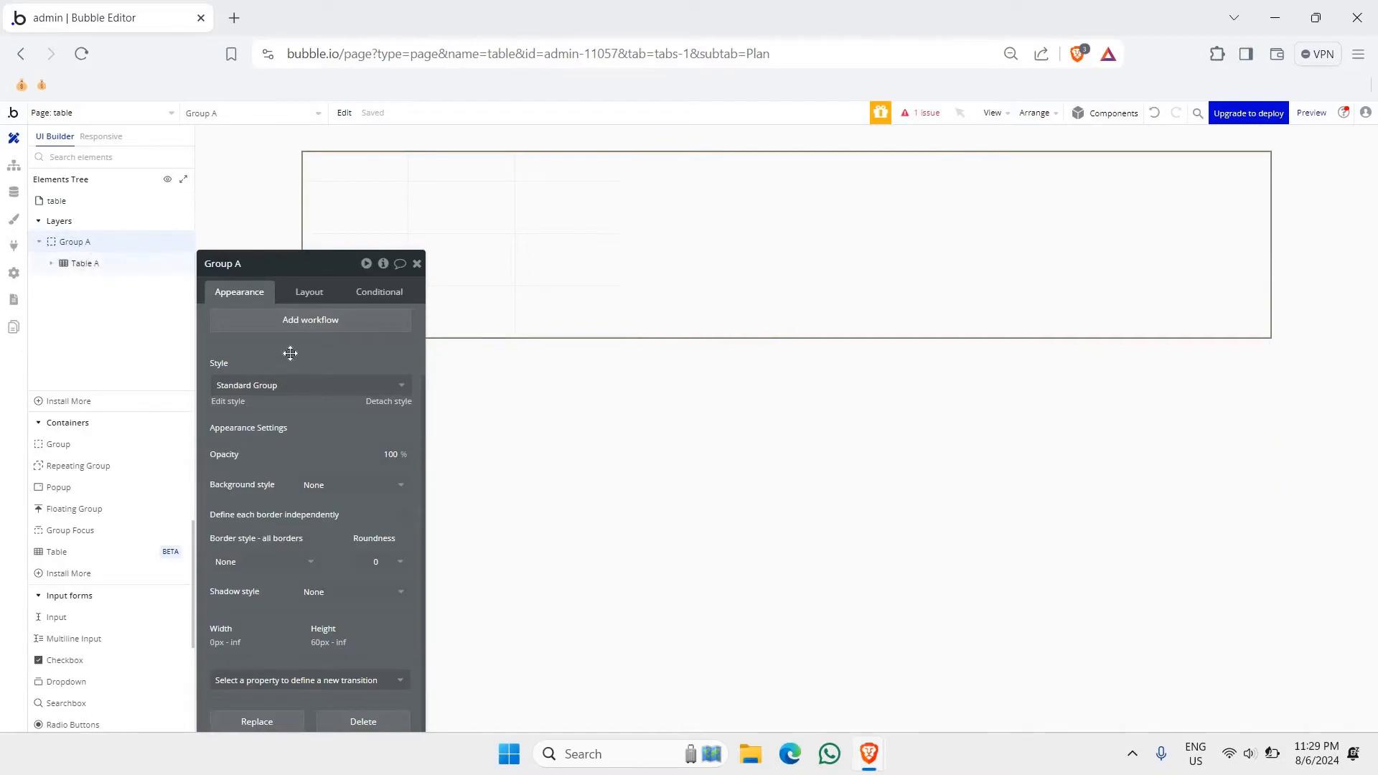
{"action": "left_click_drag", "start_coordinate": [291, 353], "coordinate": [303, 211]}
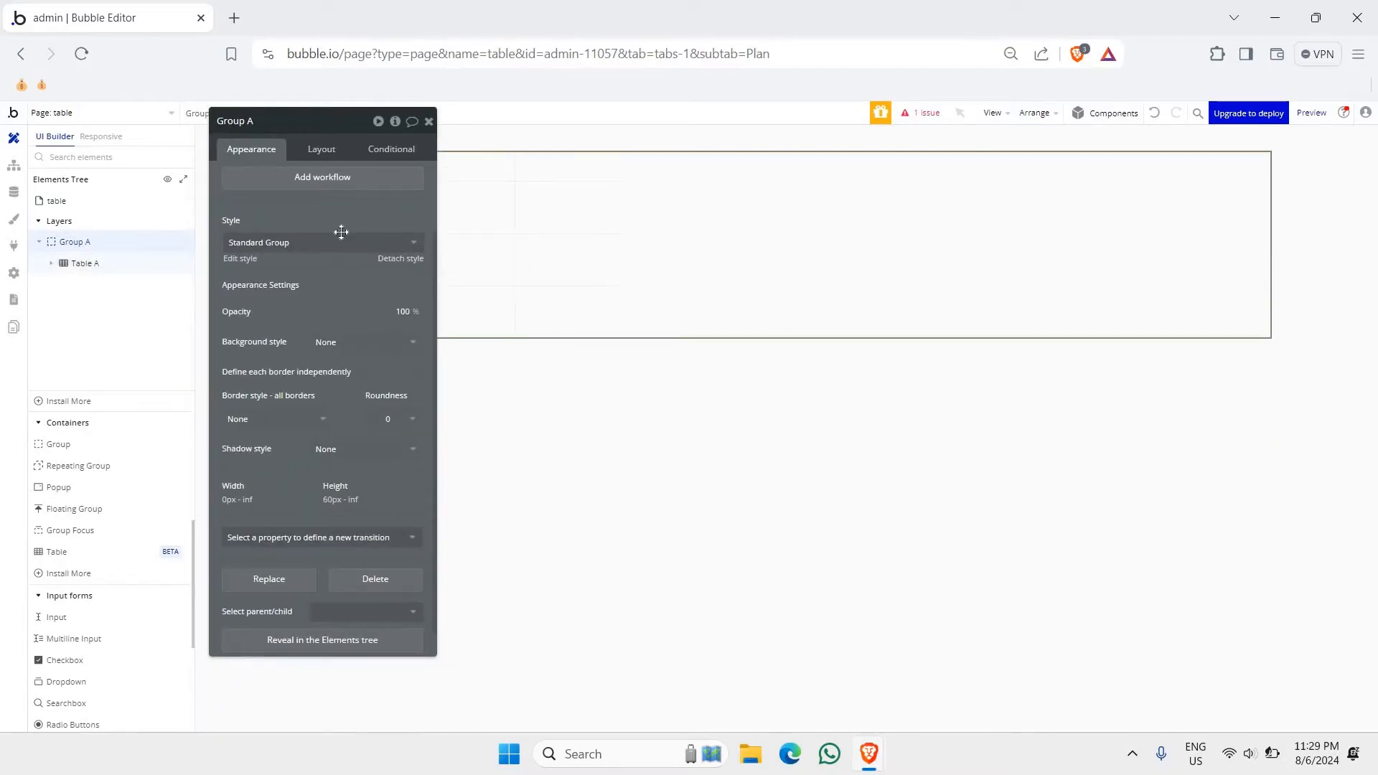
{"action": "scroll", "coordinate": [338, 231], "scroll_direction": "down", "scroll_amount": 1}
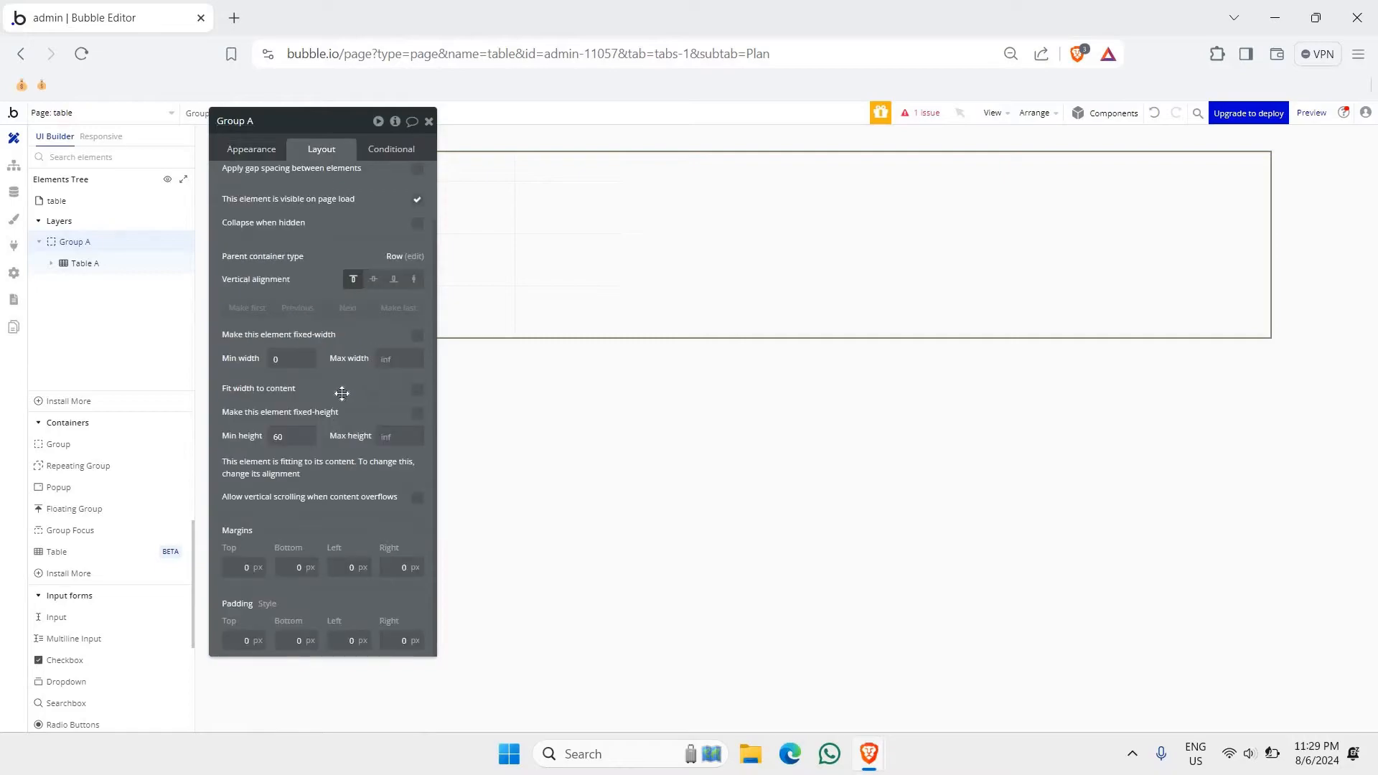
{"action": "left_click_drag", "start_coordinate": [378, 323], "coordinate": [384, 291]}
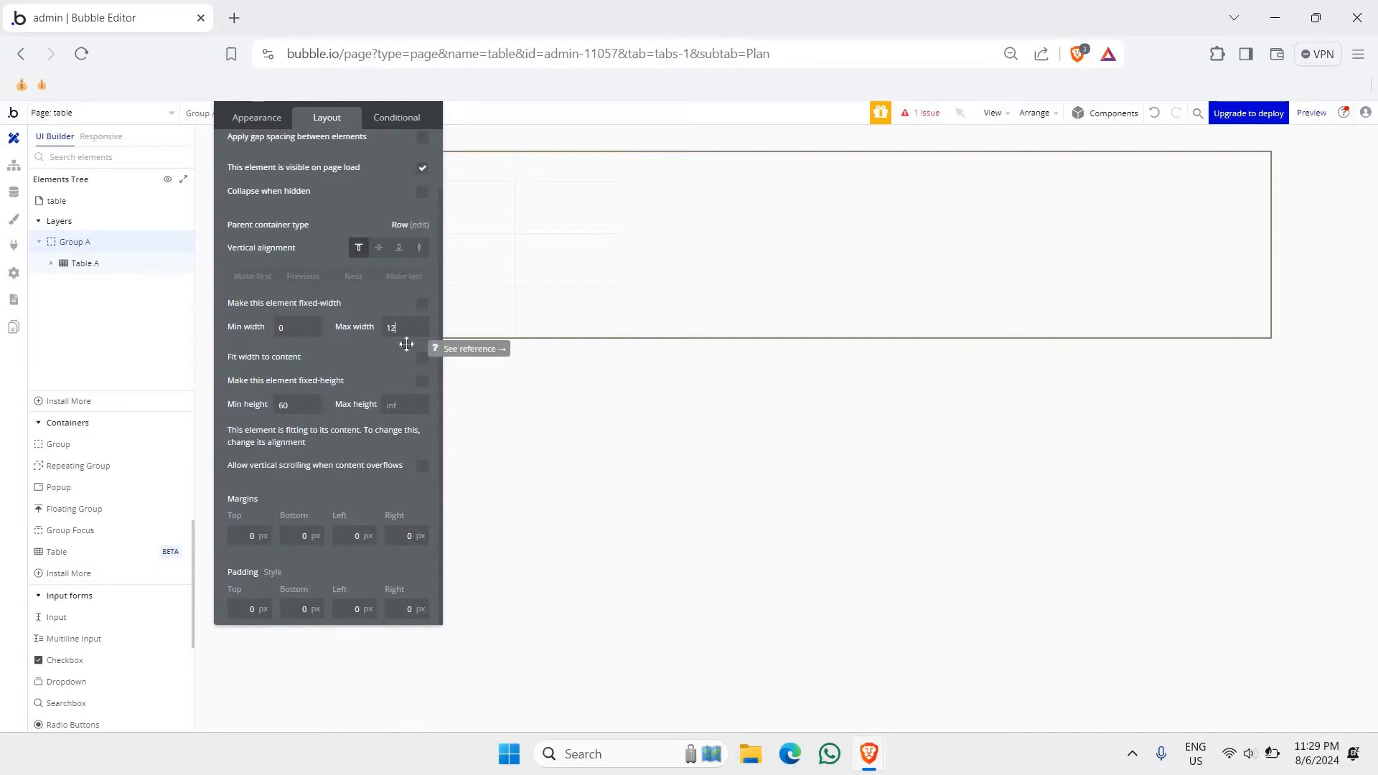
{"action": "left_click_drag", "start_coordinate": [359, 282], "coordinate": [317, 493]}
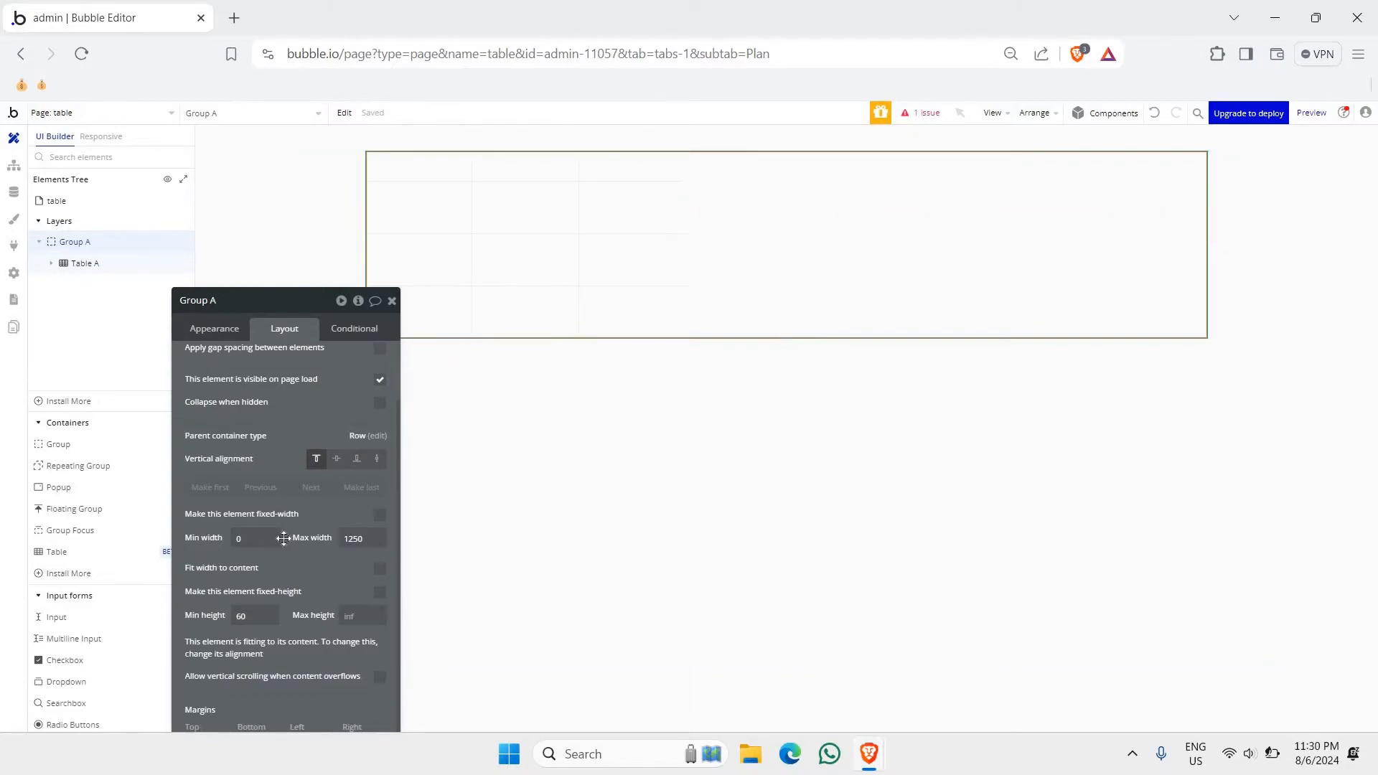
- Set Group A's minimum height to 850
{"action": "left_click_drag", "start_coordinate": [317, 506], "coordinate": [302, 472]}
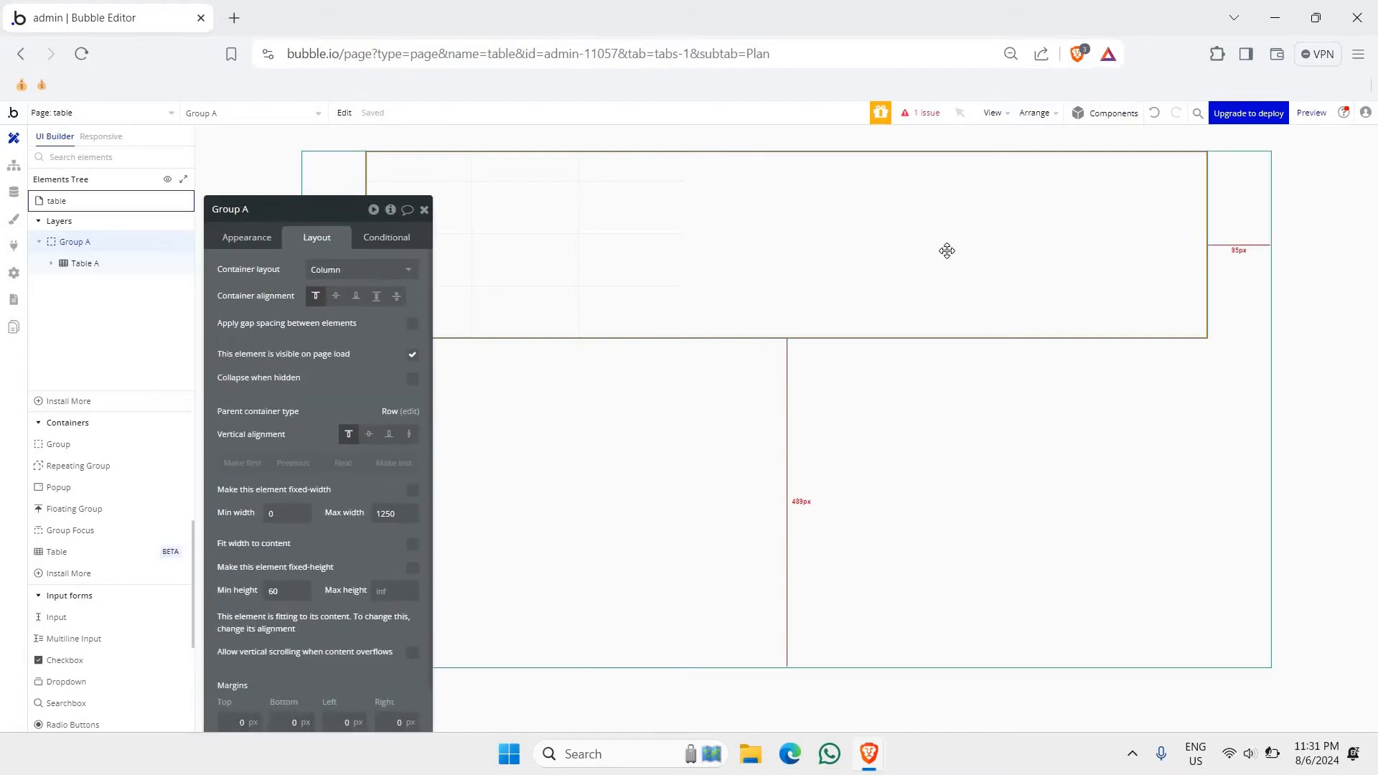
{"action": "left_click_drag", "start_coordinate": [306, 380], "coordinate": [325, 314]}
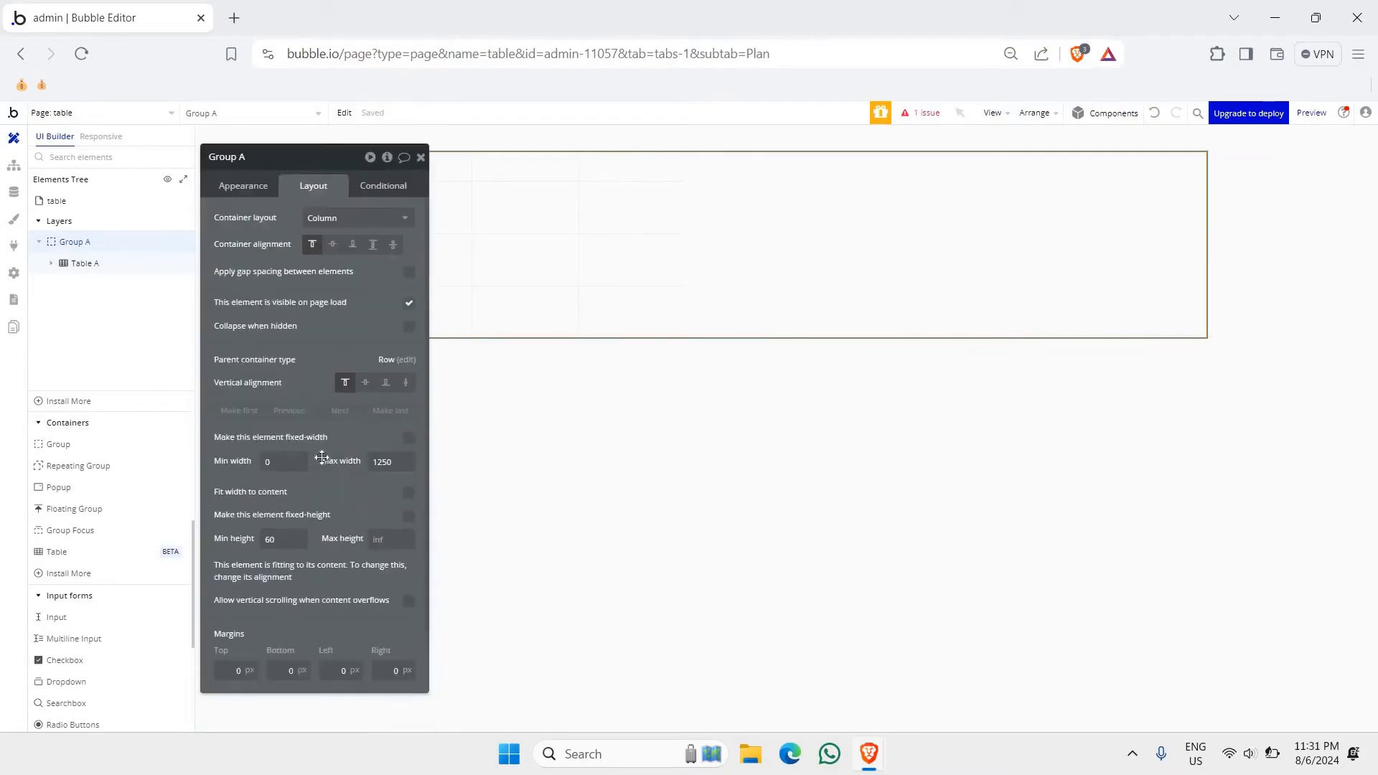
{"action": "left_click_drag", "start_coordinate": [321, 453], "coordinate": [326, 439]}
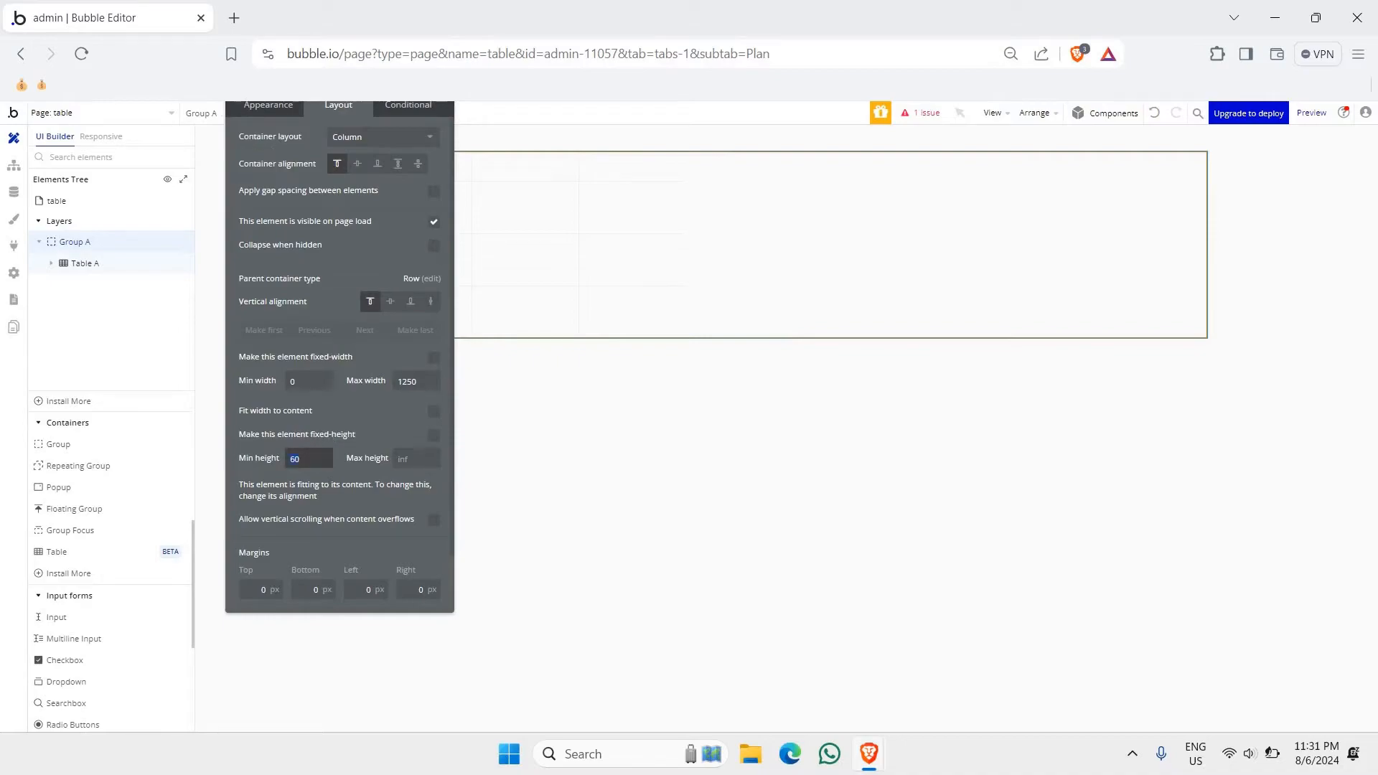
{"action": "type", "text": "60"}
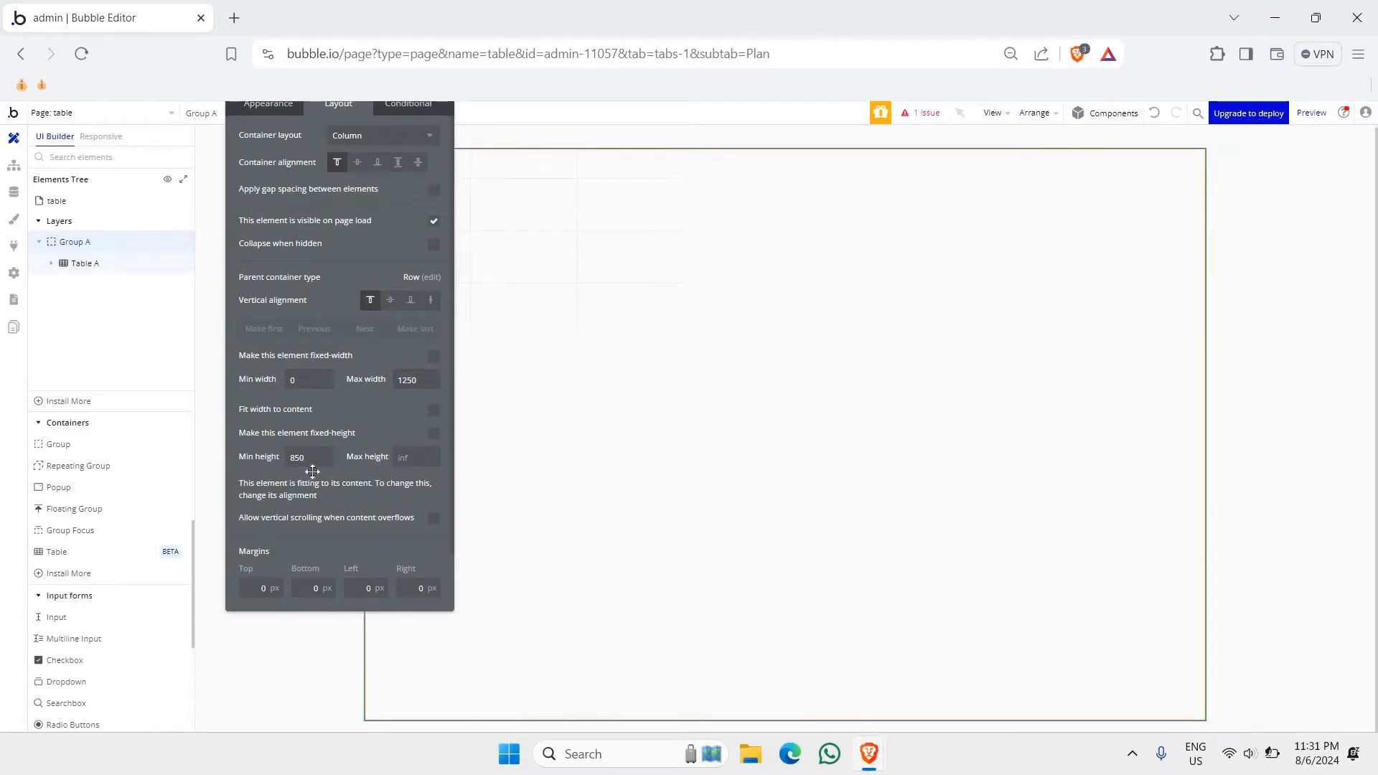
- Rename Group A as Container
{"action": "left_click_drag", "start_coordinate": [344, 242], "coordinate": [308, 363]}
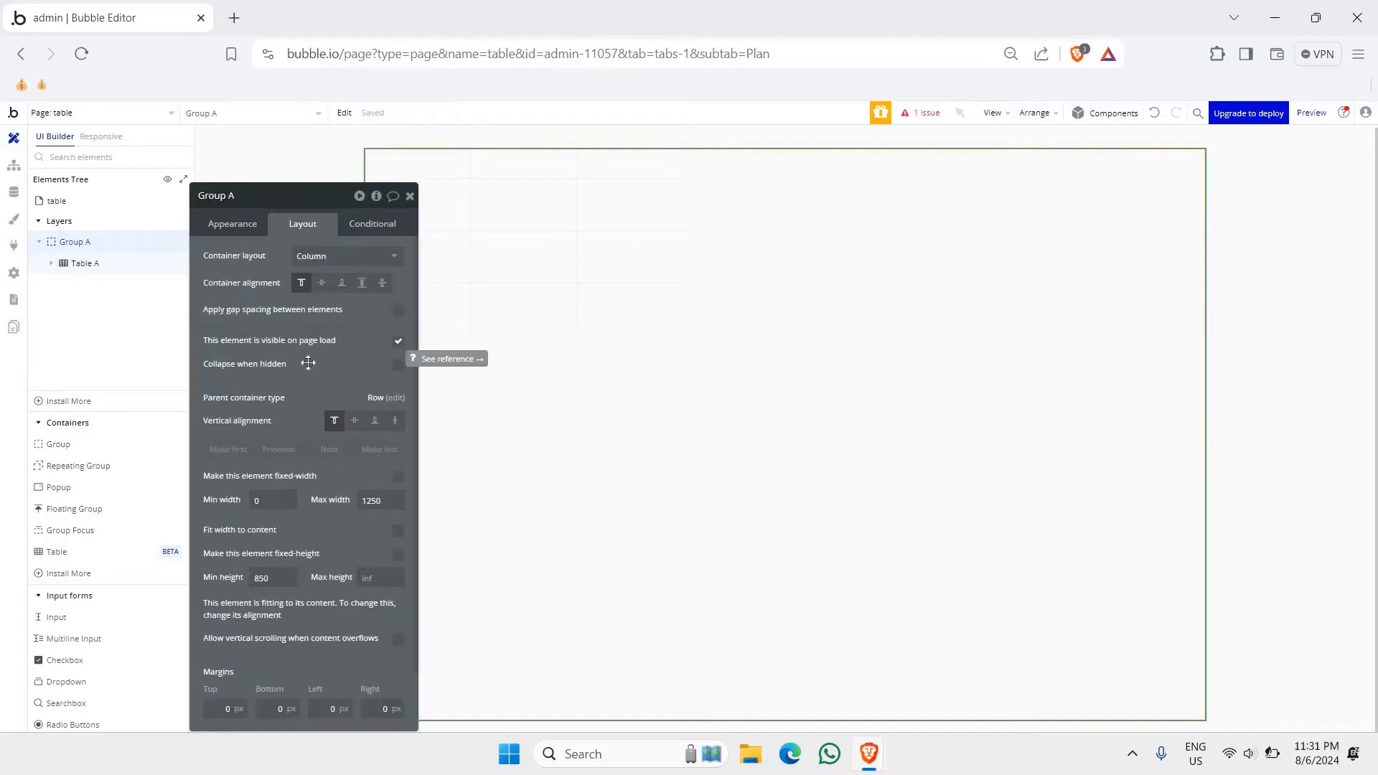
{"action": "left_click_drag", "start_coordinate": [267, 192], "coordinate": [351, 109]}
{"action": "left_click_drag", "start_coordinate": [398, 335], "coordinate": [406, 394]}
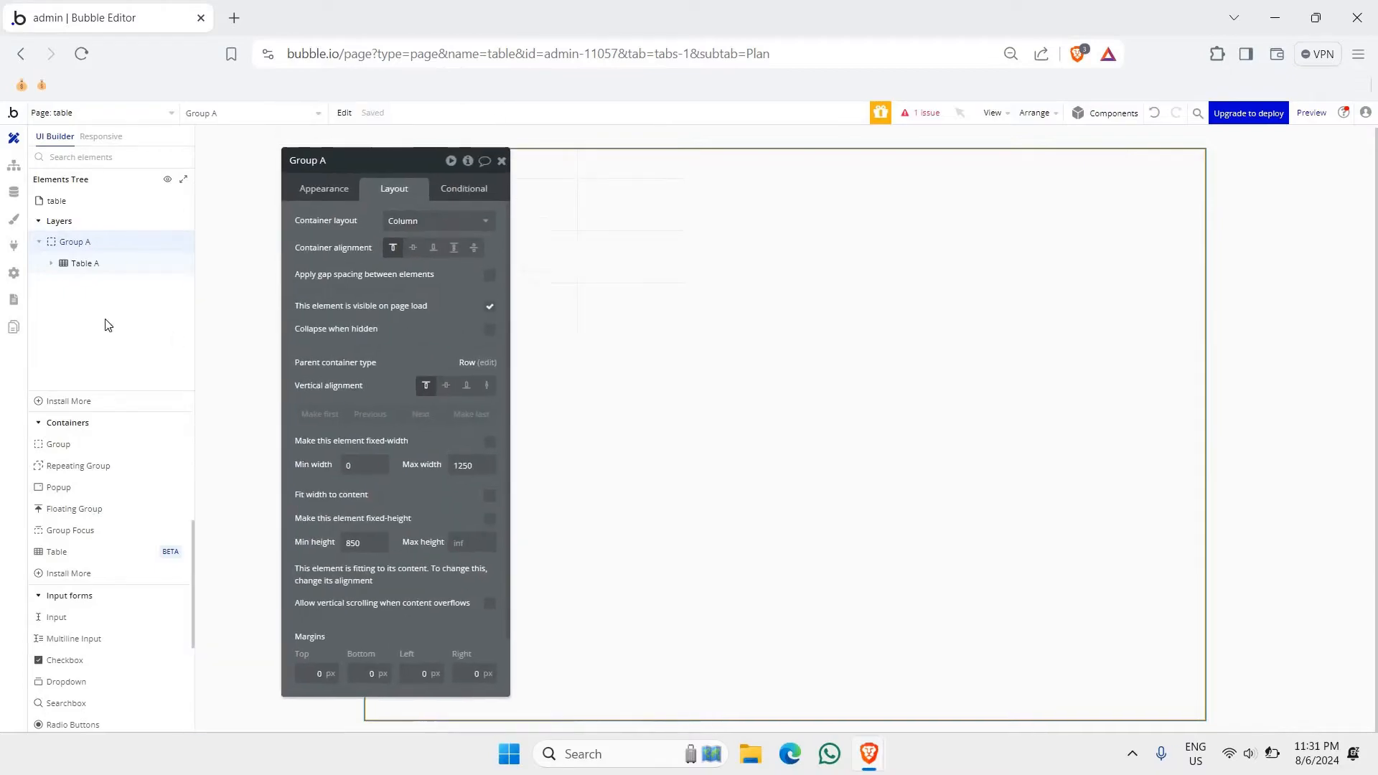
{"action": "left_click_drag", "start_coordinate": [295, 305], "coordinate": [236, 331]}
{"action": "left_click_drag", "start_coordinate": [249, 201], "coordinate": [244, 204]}
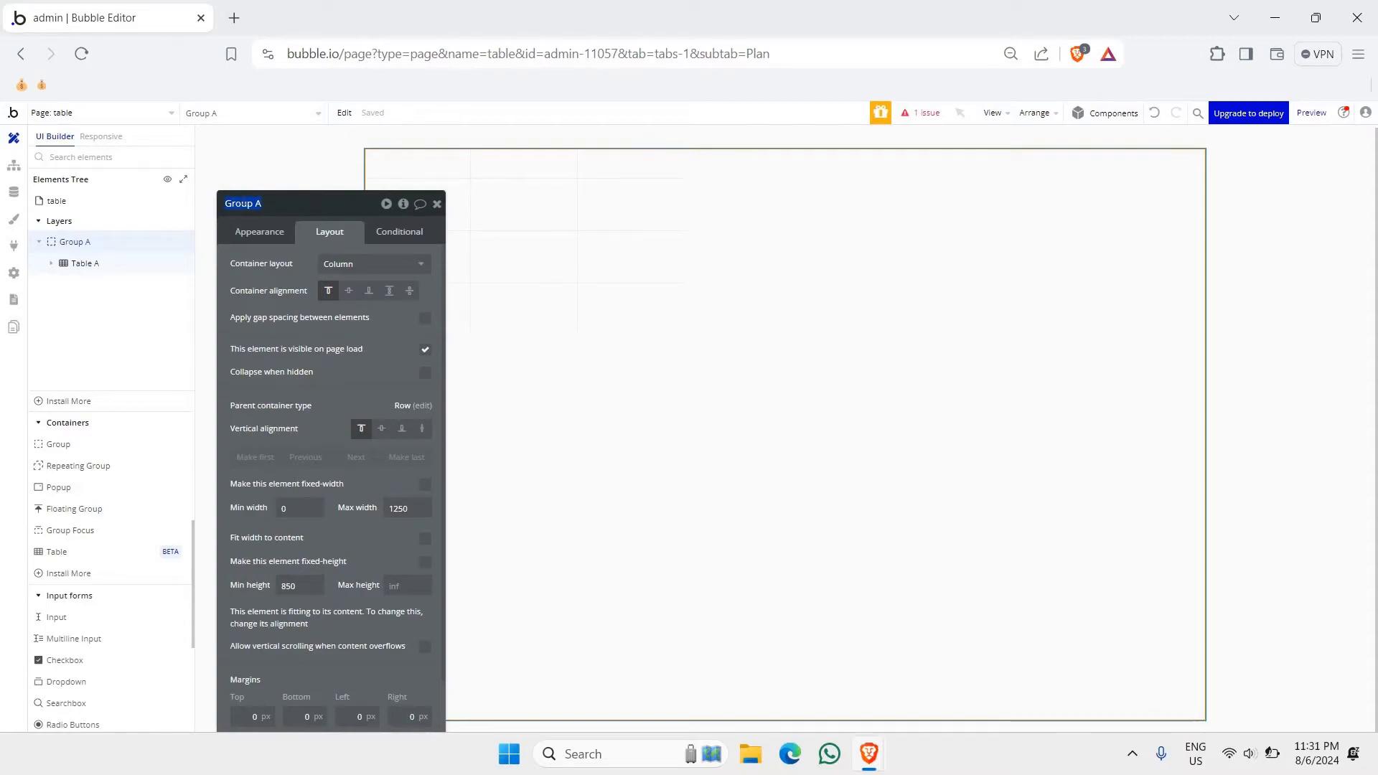
{"action": "type", "text": "container"}
{"action": "key", "text": "Return"}
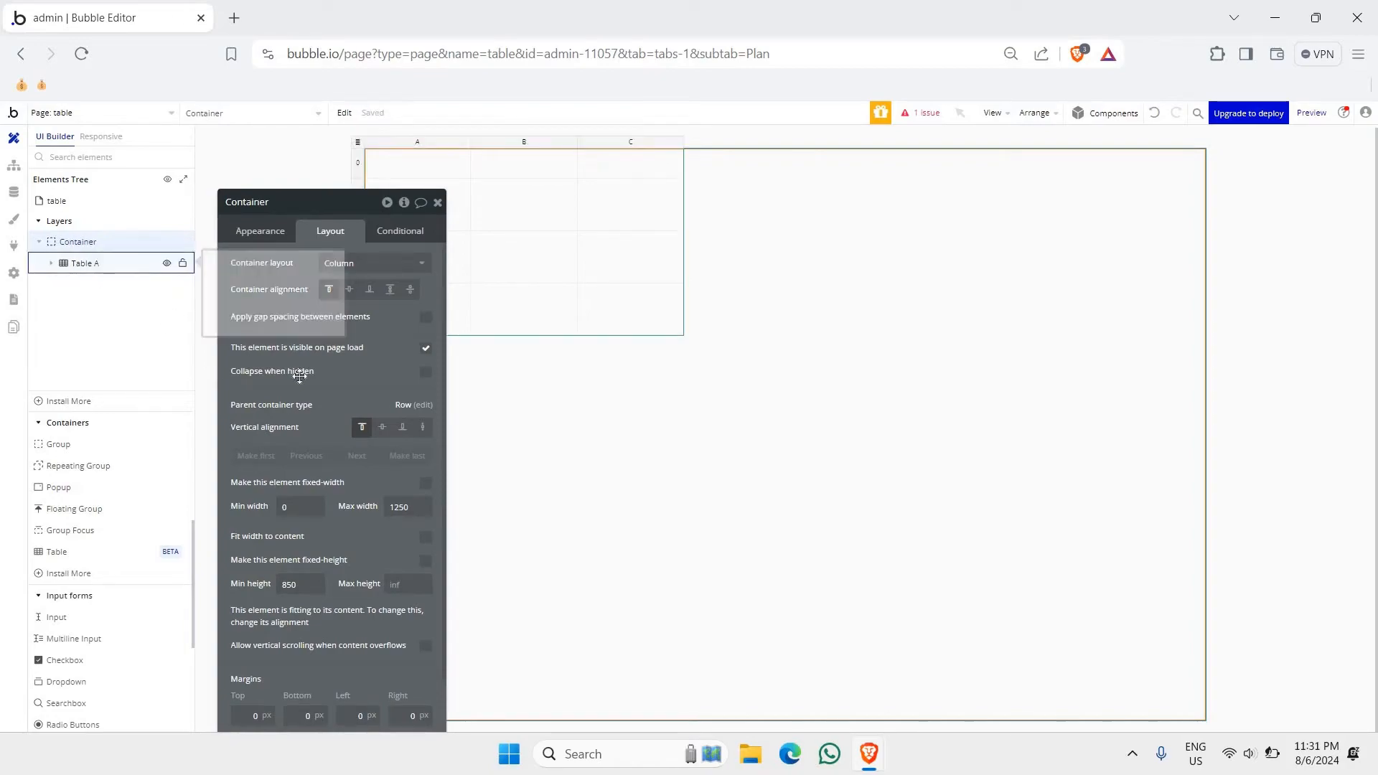
- Group Table A in a column container inside Container and name the new group Group Table
{"action": "left_click_drag", "start_coordinate": [298, 203], "coordinate": [183, 349]}
{"action": "left_click", "coordinate": [114, 263]}
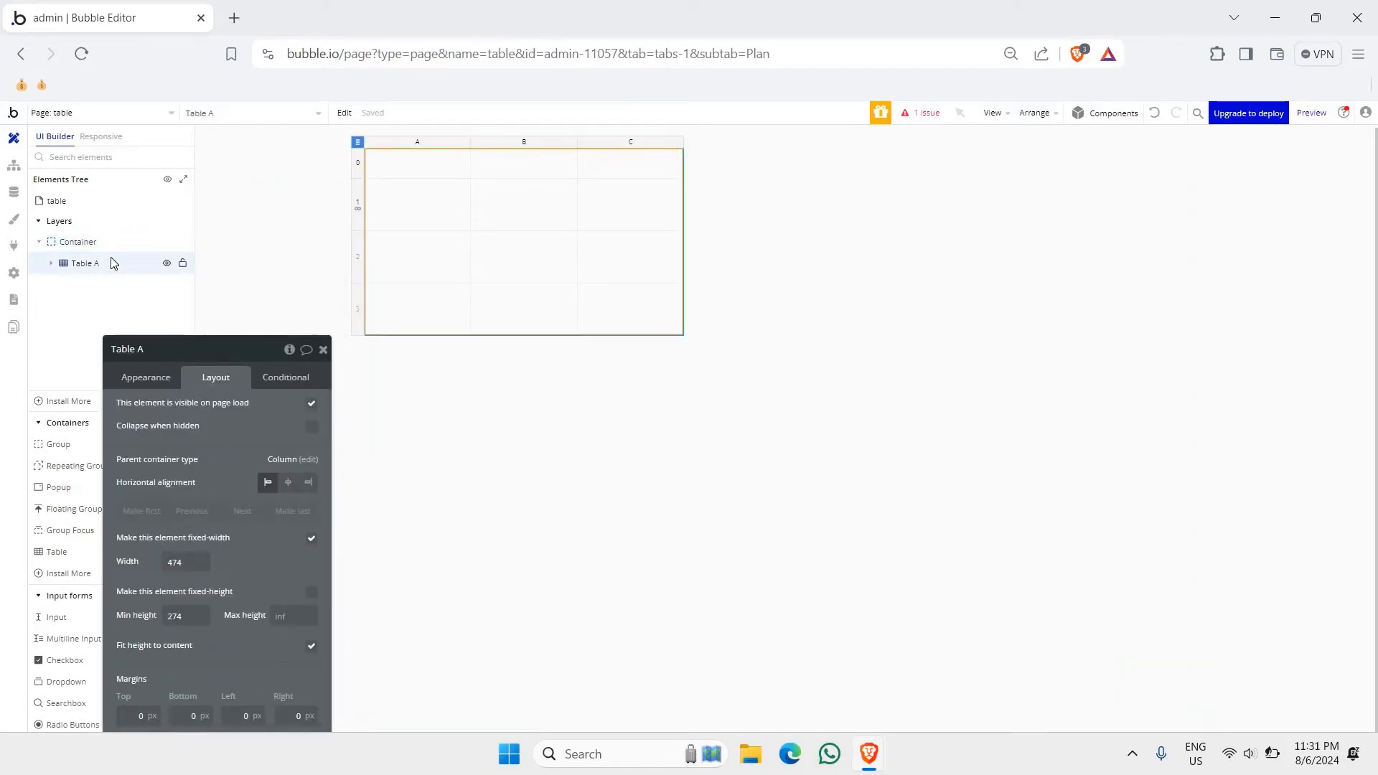
{"action": "right_click", "coordinate": [101, 273]}
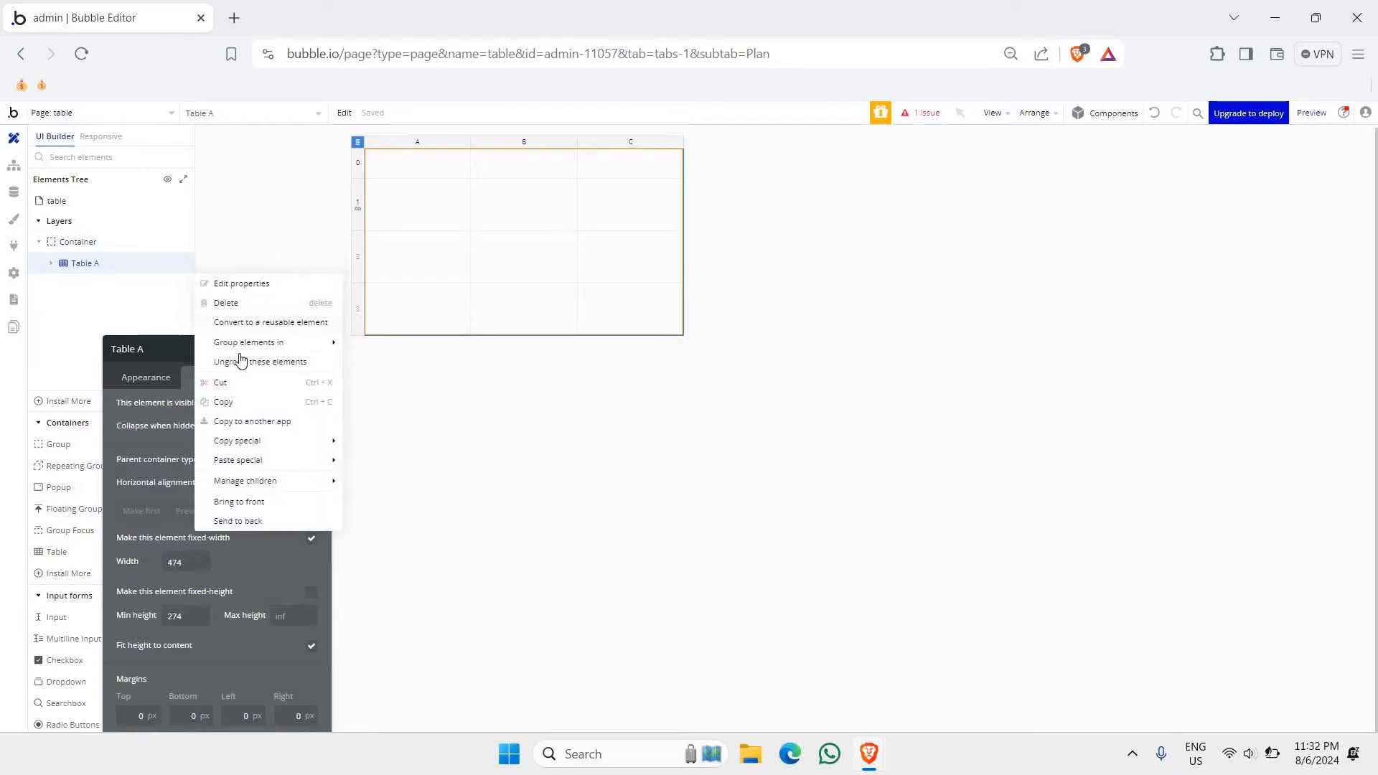
{"action": "mouse_move", "coordinate": [248, 343]}
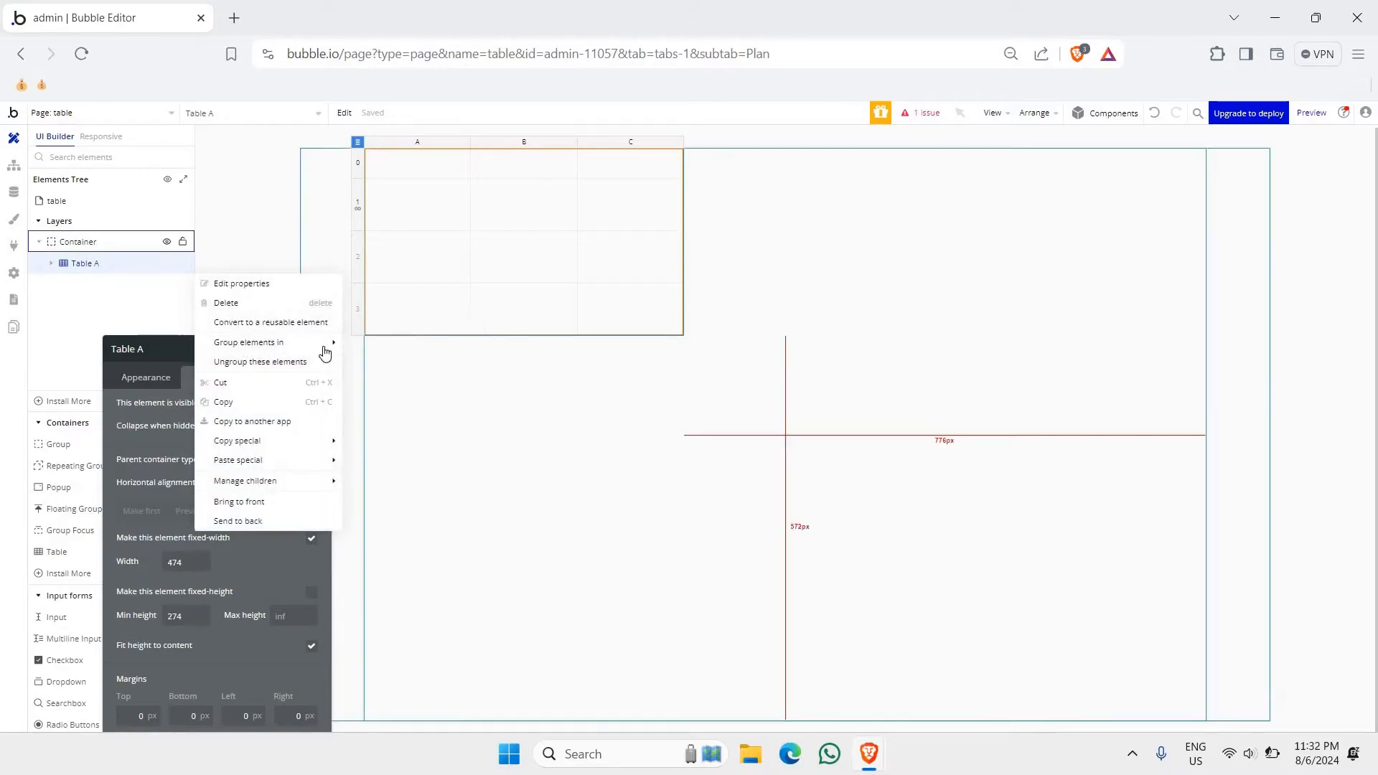
{"action": "left_click", "coordinate": [374, 383]}
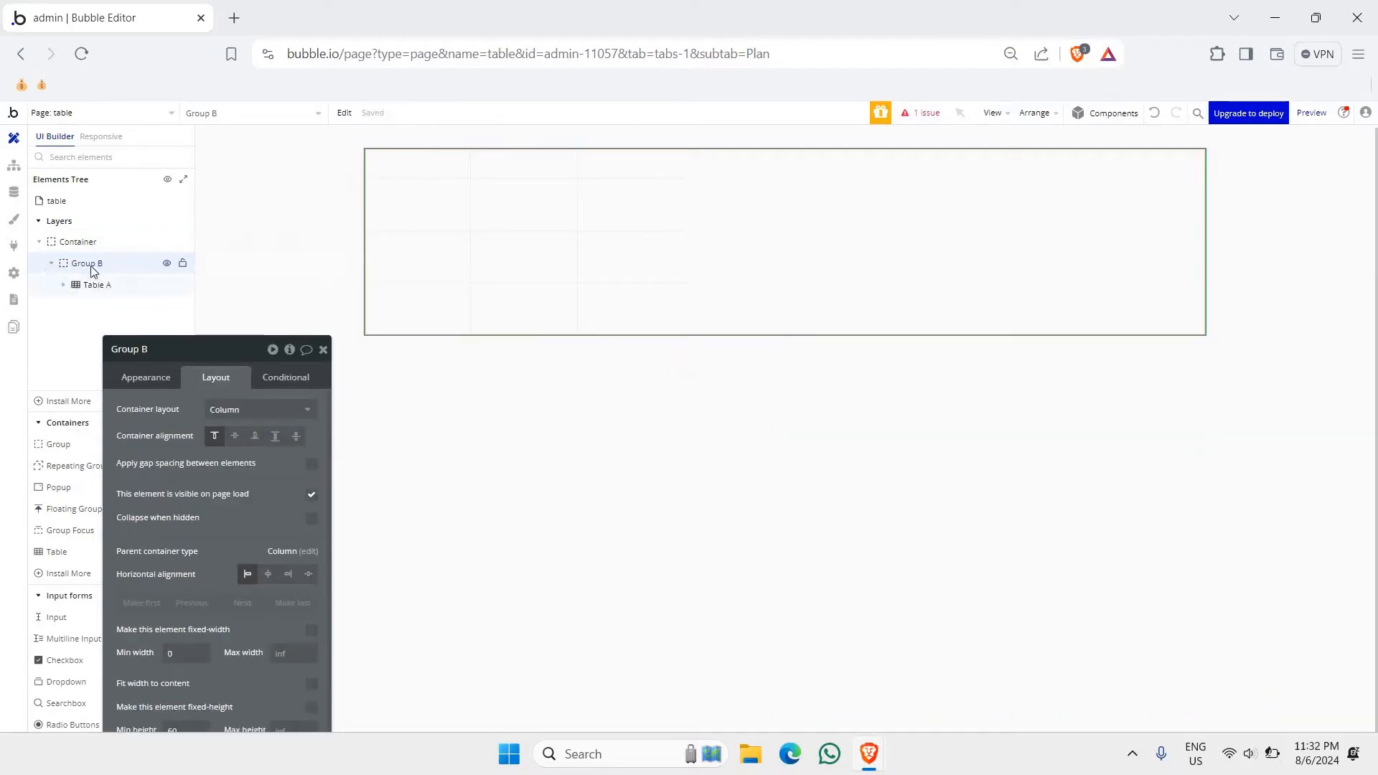
{"action": "left_click", "coordinate": [148, 348]}
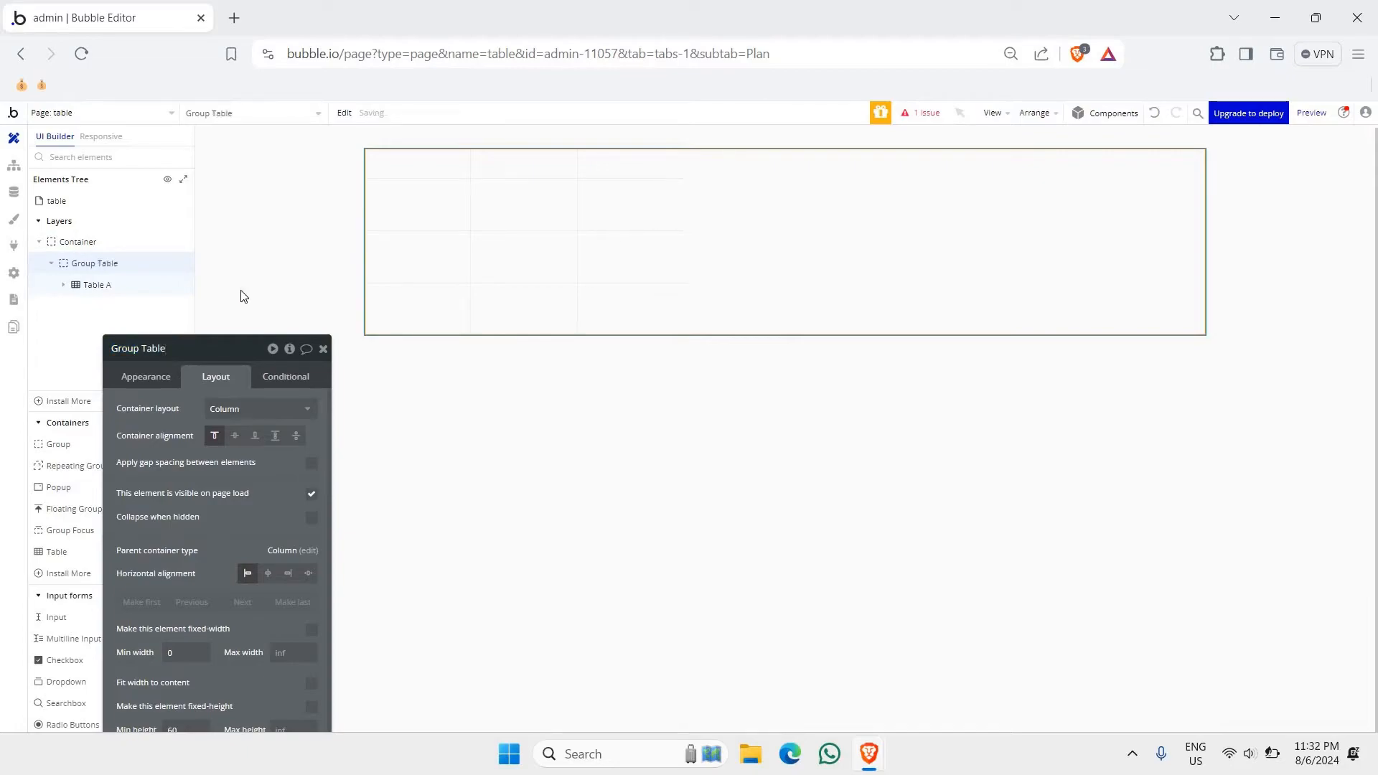
{"action": "left_click_drag", "start_coordinate": [136, 391], "coordinate": [211, 216]}
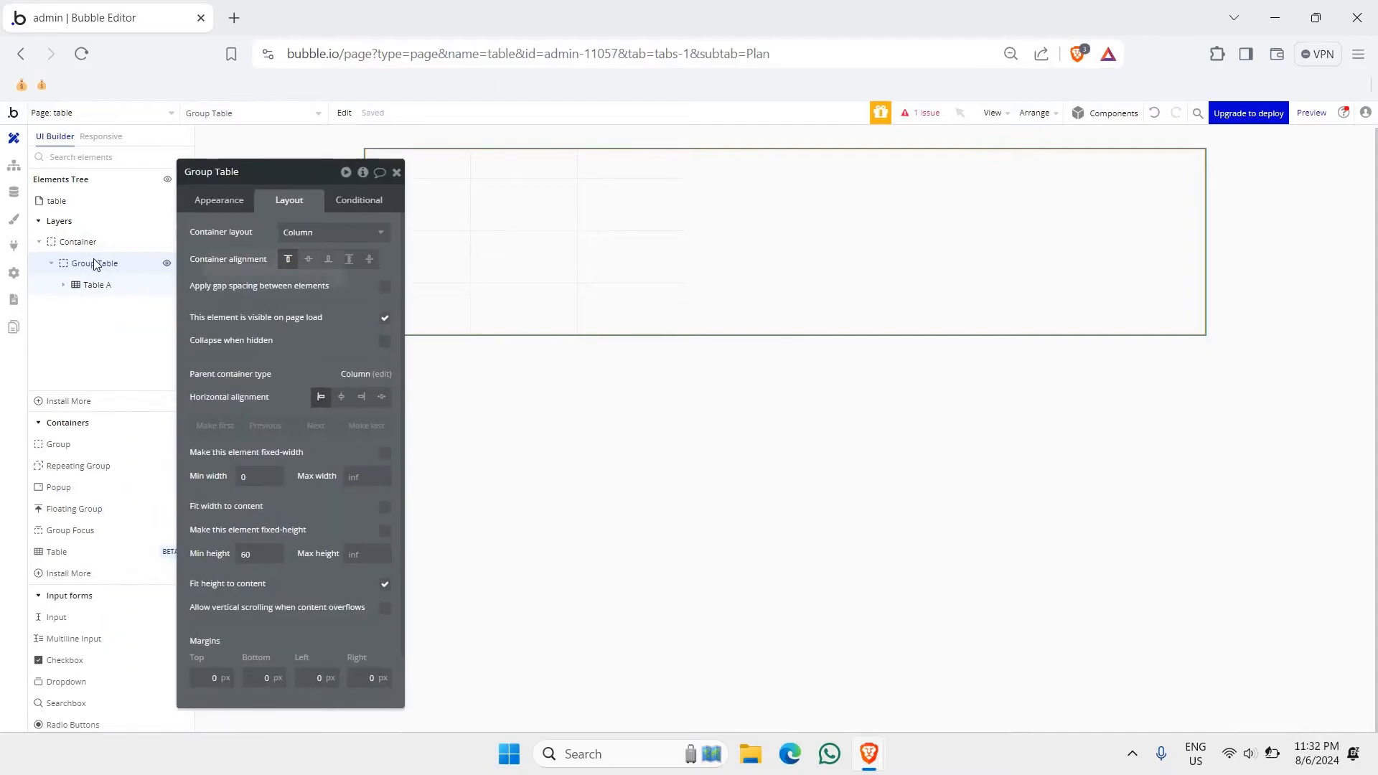
- Give Group Table a flat #FFFFFF background color and a border roundness of 10
{"action": "left_click", "coordinate": [237, 208]}
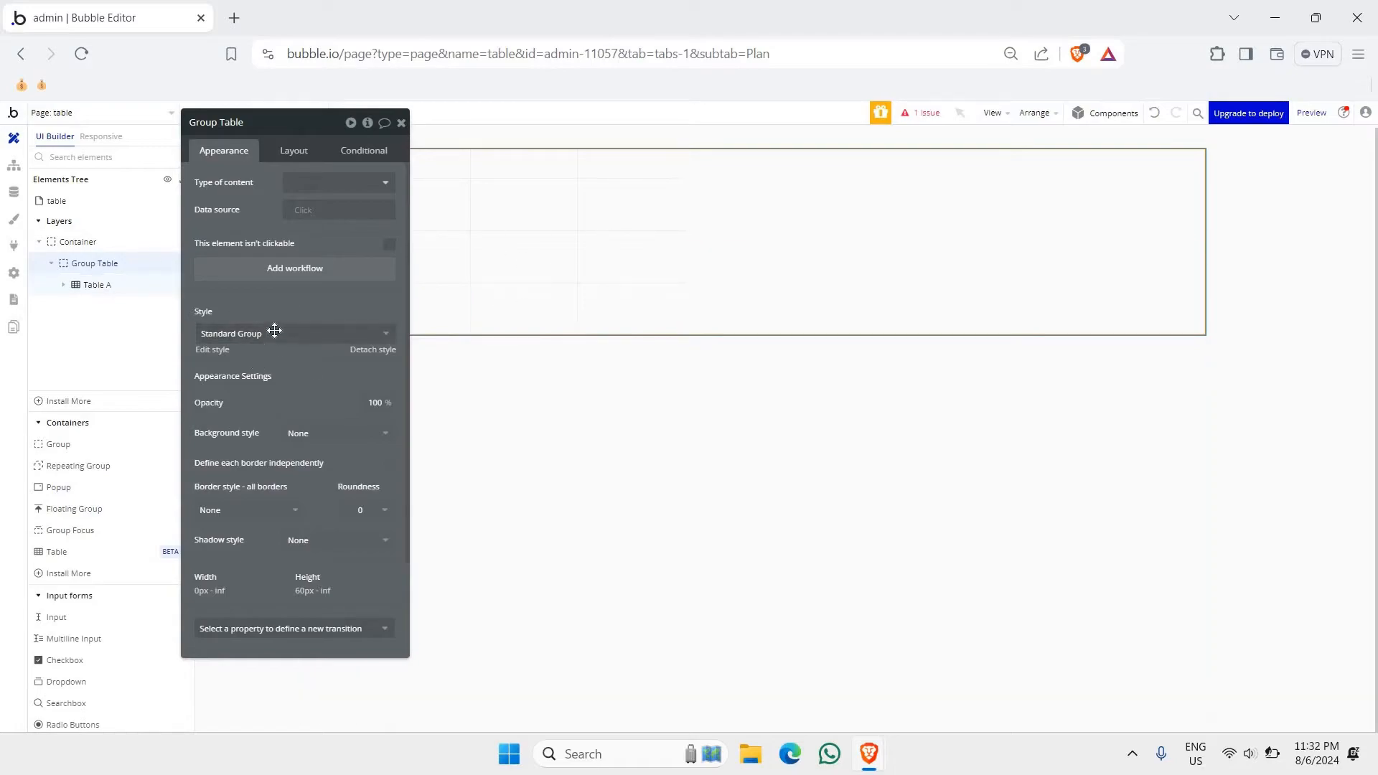
{"action": "scroll", "coordinate": [275, 330], "scroll_direction": "down", "scroll_amount": 3}
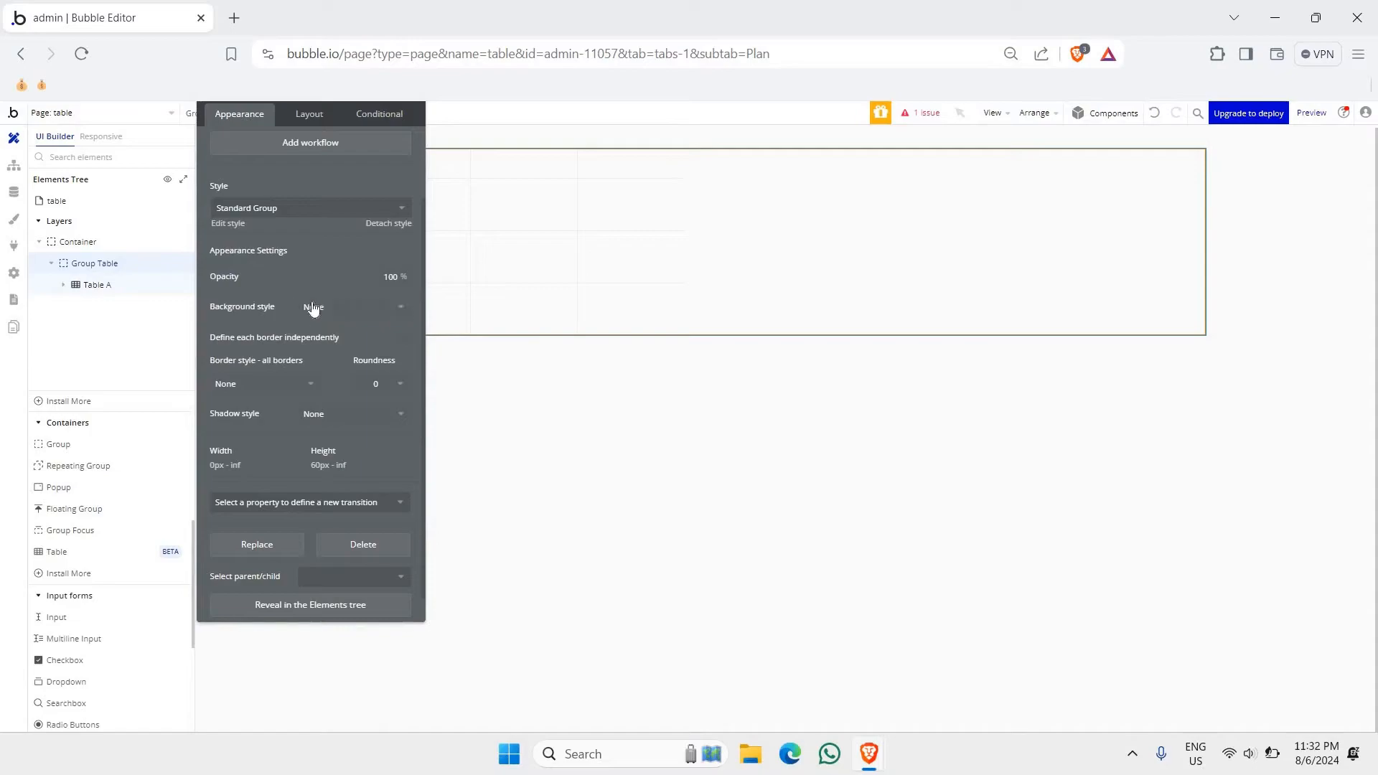
{"action": "left_click", "coordinate": [313, 306]}
{"action": "left_click", "coordinate": [309, 370]}
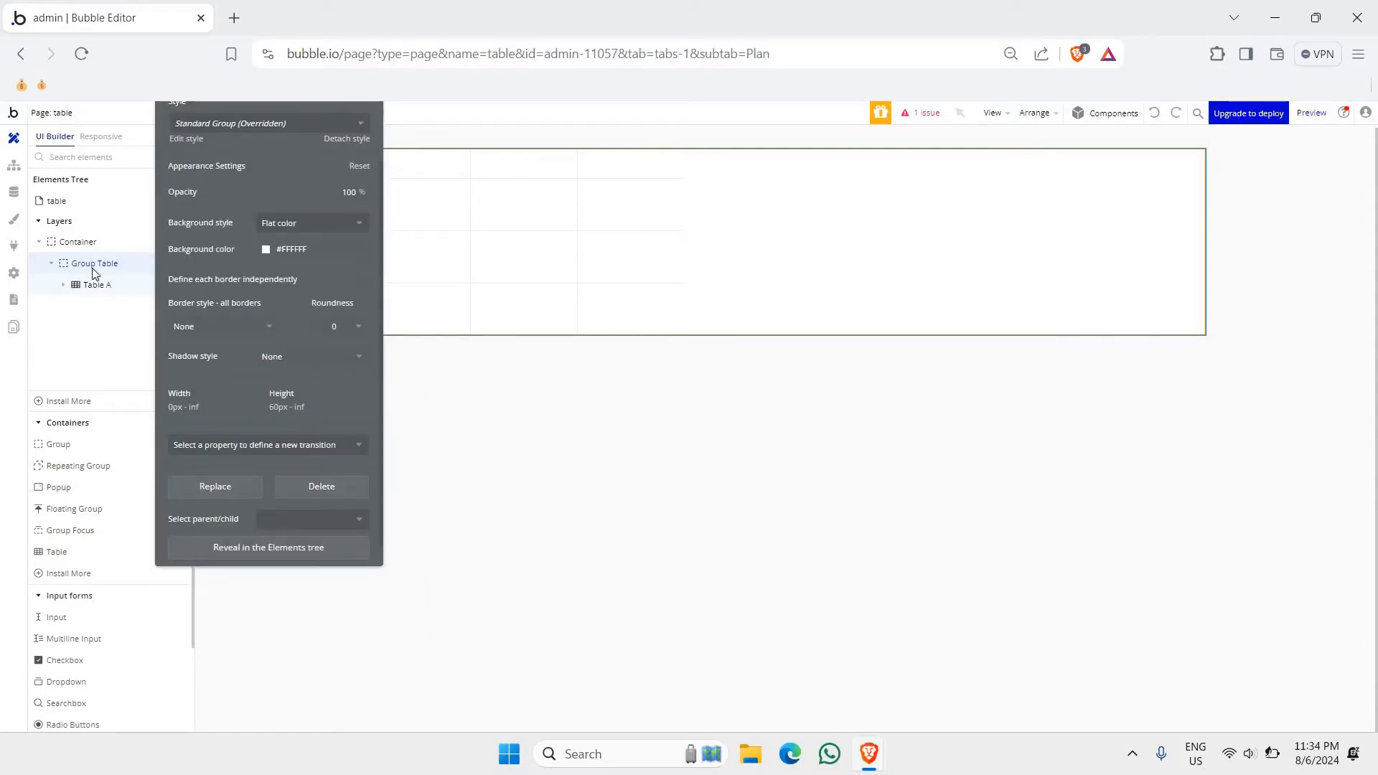
{"action": "left_click", "coordinate": [359, 329]}
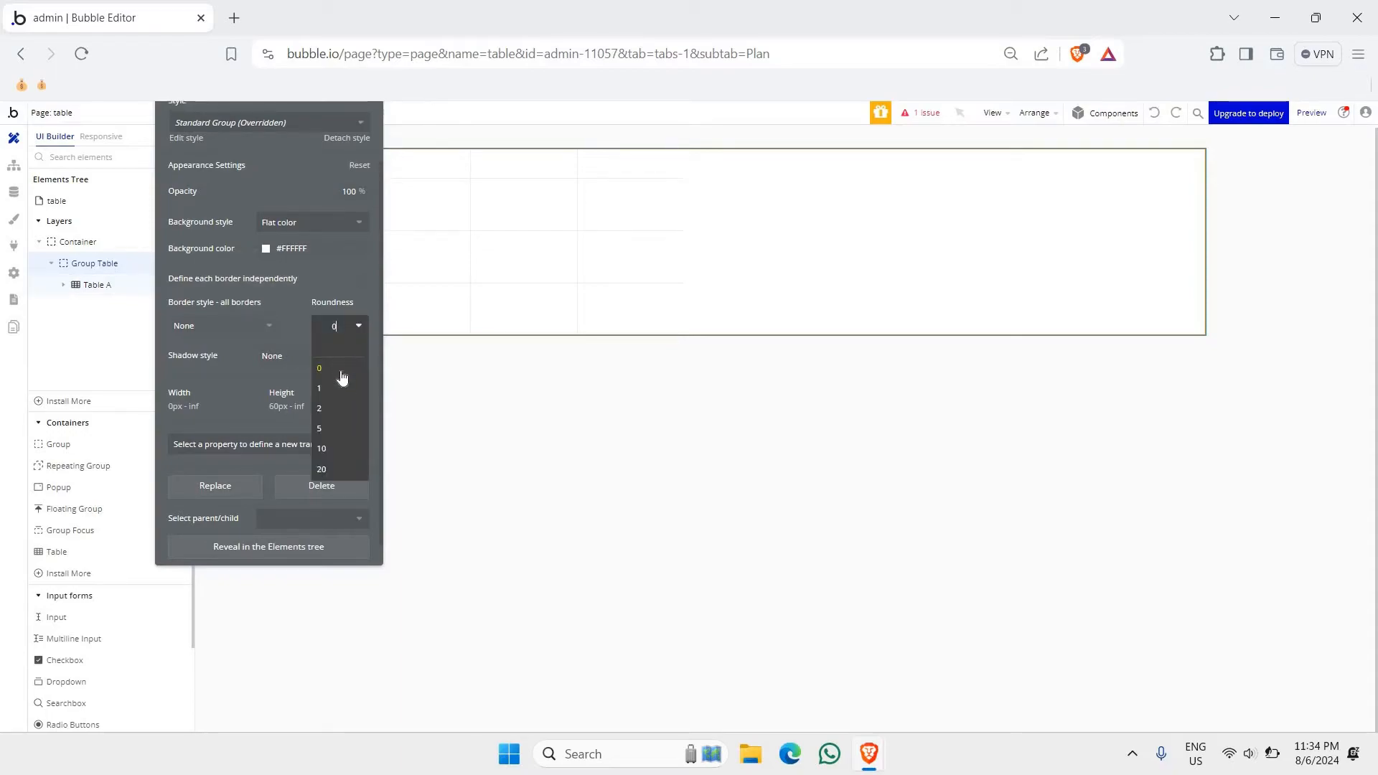
{"action": "left_click", "coordinate": [338, 449]}
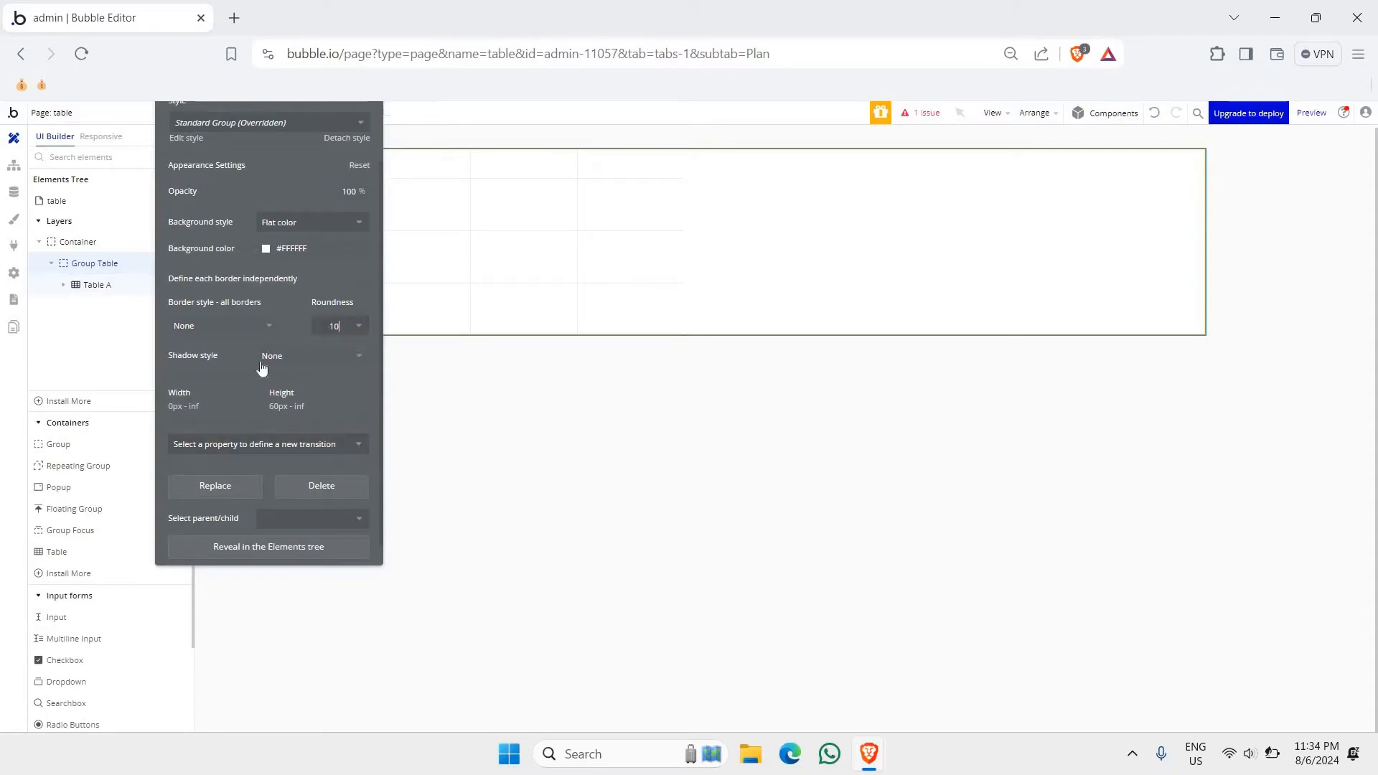
- Apply an Outset shadow to Group Table with its horizontal and vertical offsets set to 0
{"action": "left_click", "coordinate": [301, 359]}
{"action": "left_click", "coordinate": [273, 421]}
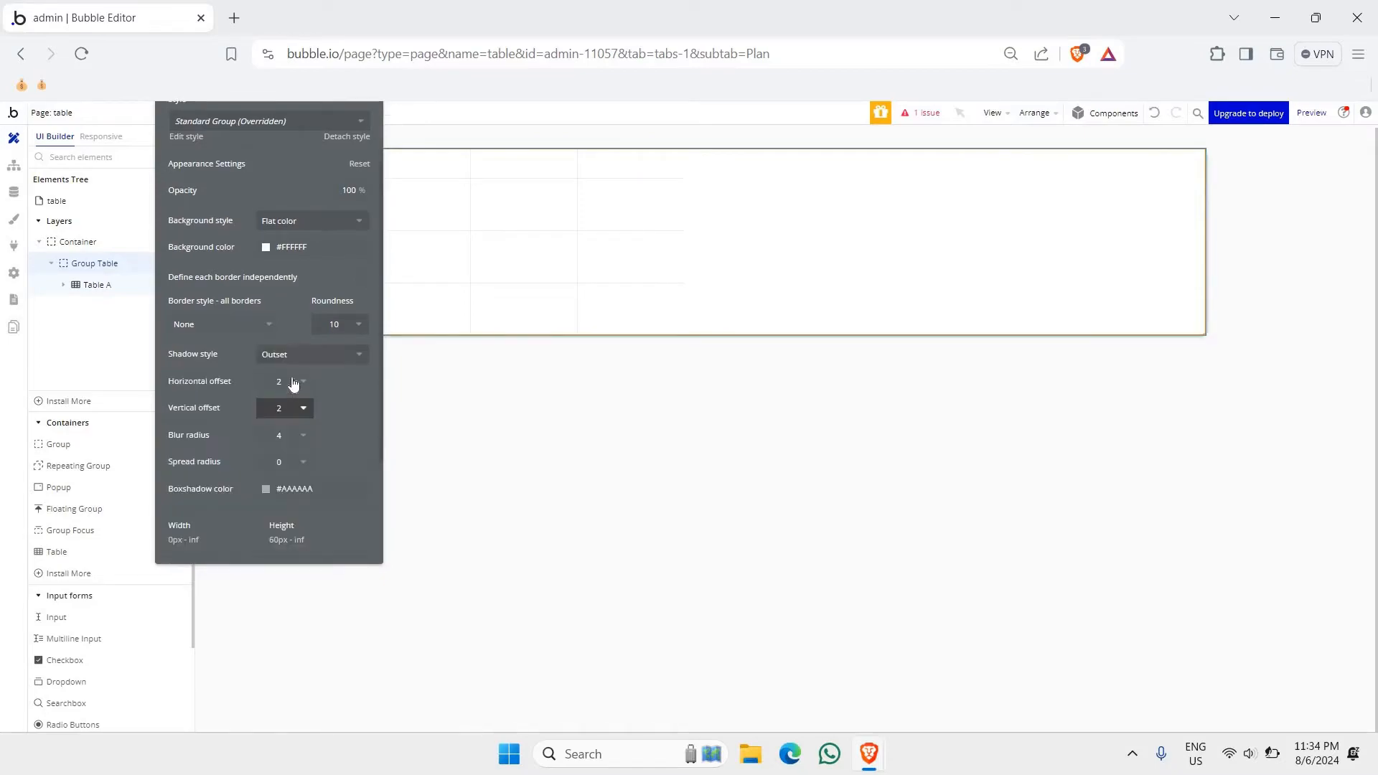
{"action": "left_click", "coordinate": [294, 382]}
{"action": "left_click", "coordinate": [273, 502]}
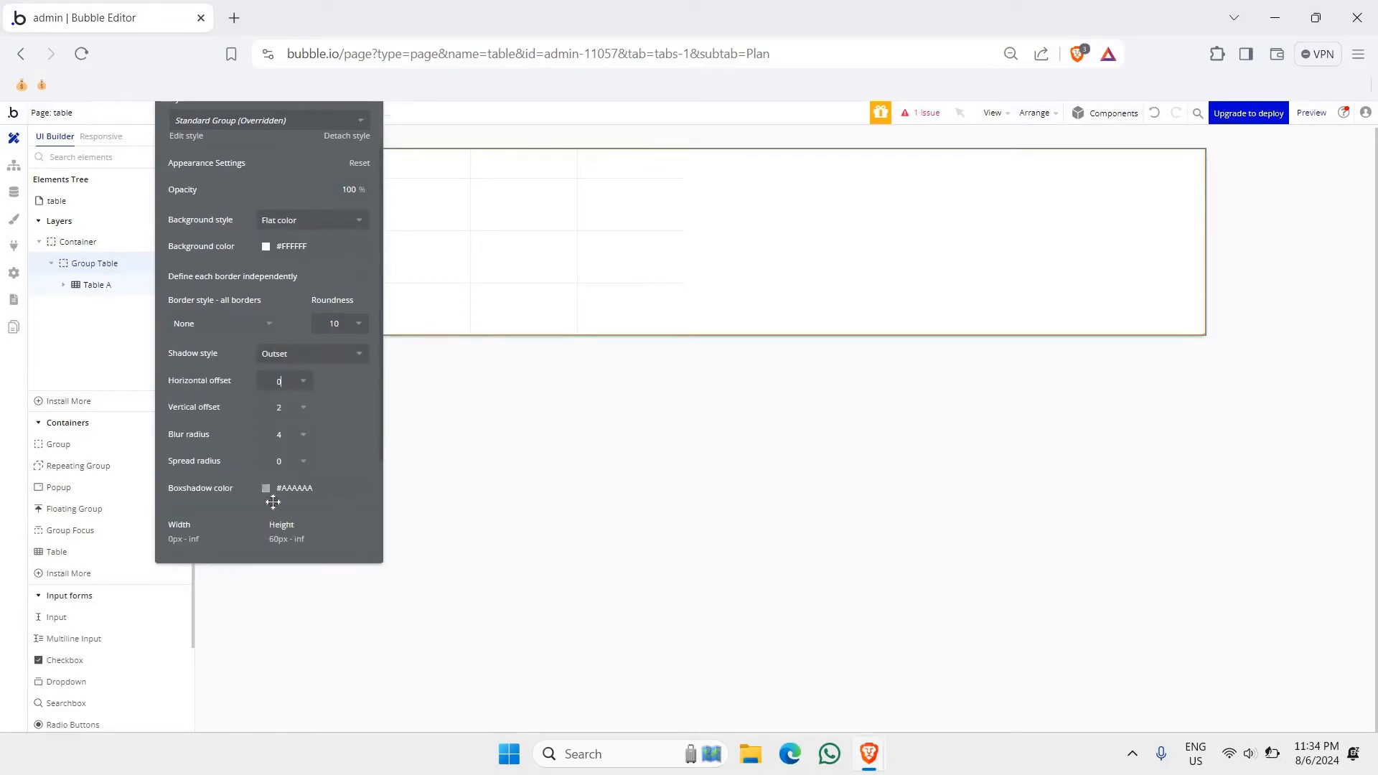
{"action": "left_click", "coordinate": [295, 408]}
{"action": "left_click", "coordinate": [289, 527]}
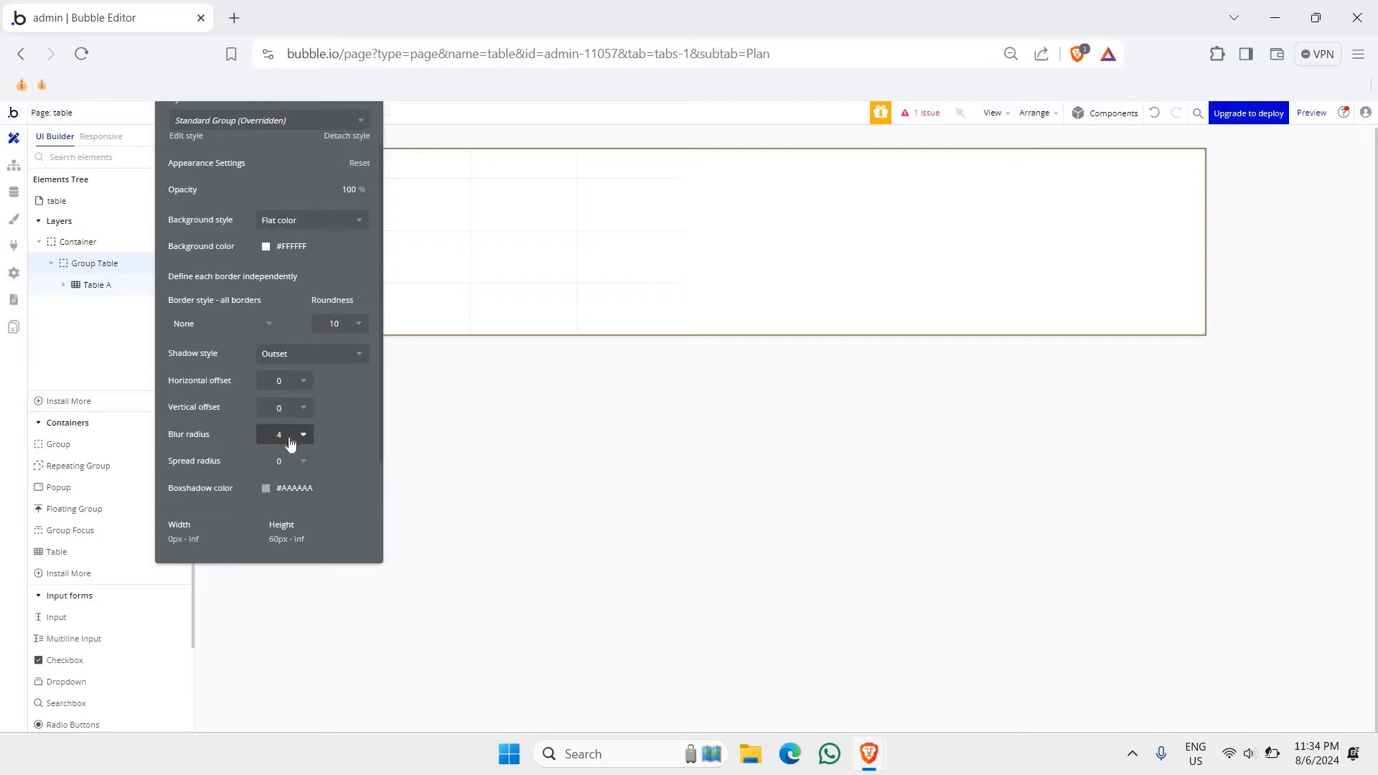
- Set the blur radius of Group Table's shadow to 25
{"action": "left_click", "coordinate": [291, 434]}
{"action": "left_click", "coordinate": [291, 434]}
{"action": "left_click", "coordinate": [291, 435]}
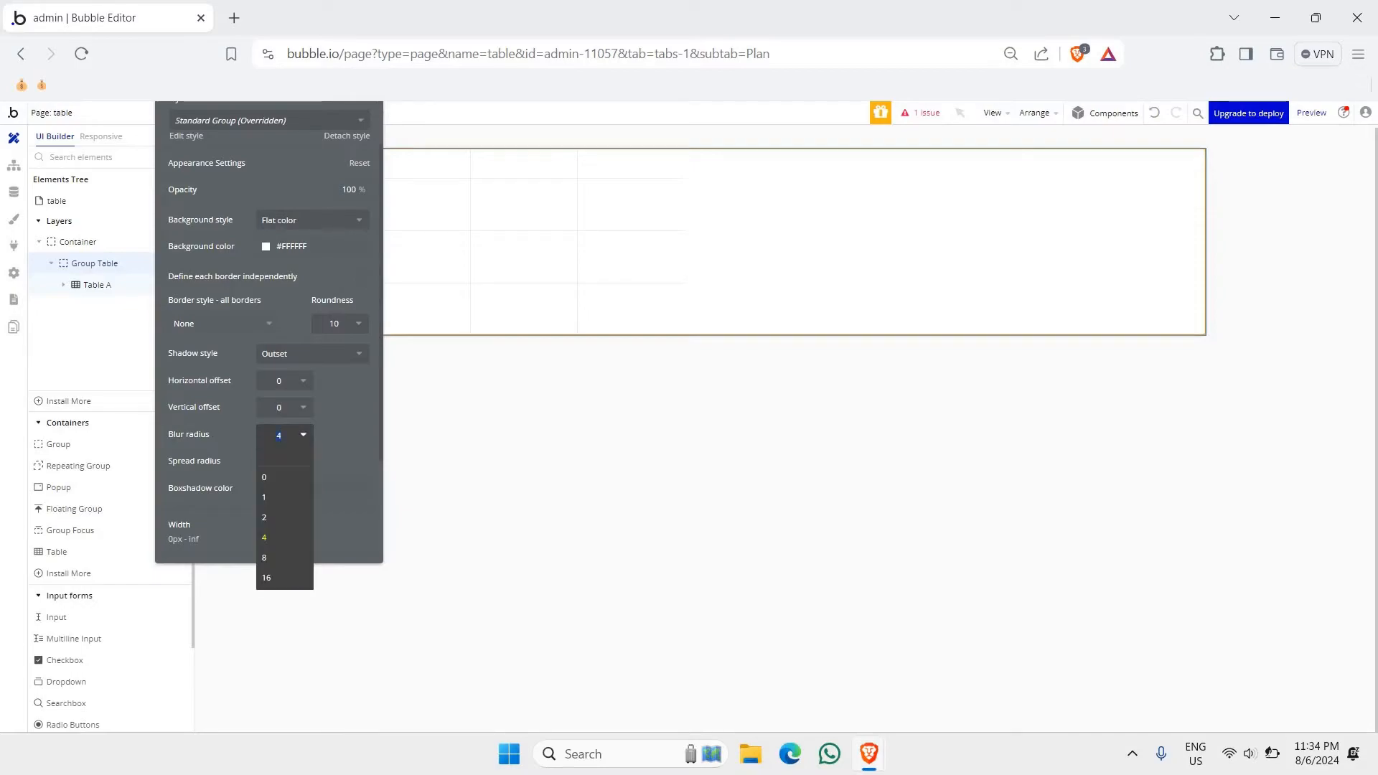
{"action": "type", "text": "25"}
{"action": "key", "text": "Return"}
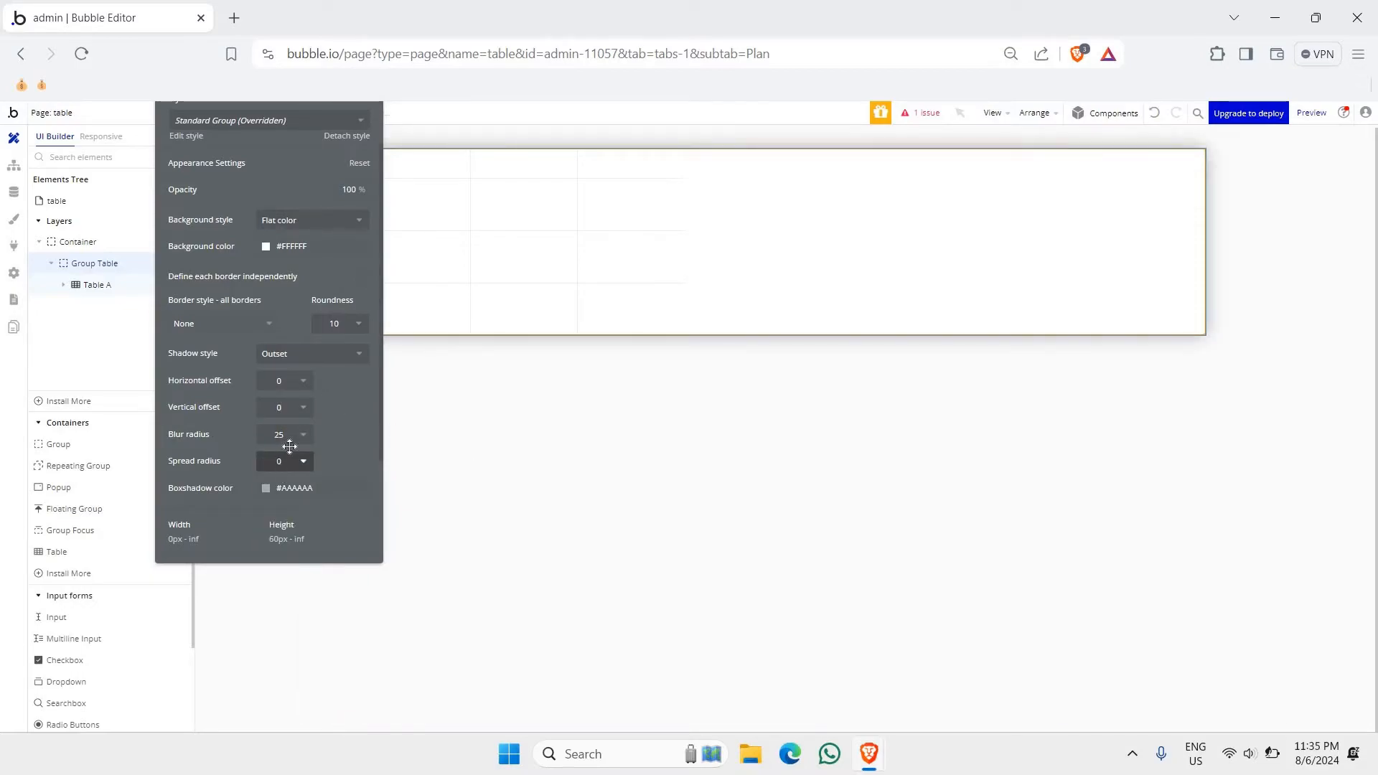
- Set Group Table's box shadow color to #E3E2E2 and check the shadow against the surrounding container
{"action": "left_click", "coordinate": [265, 488]}
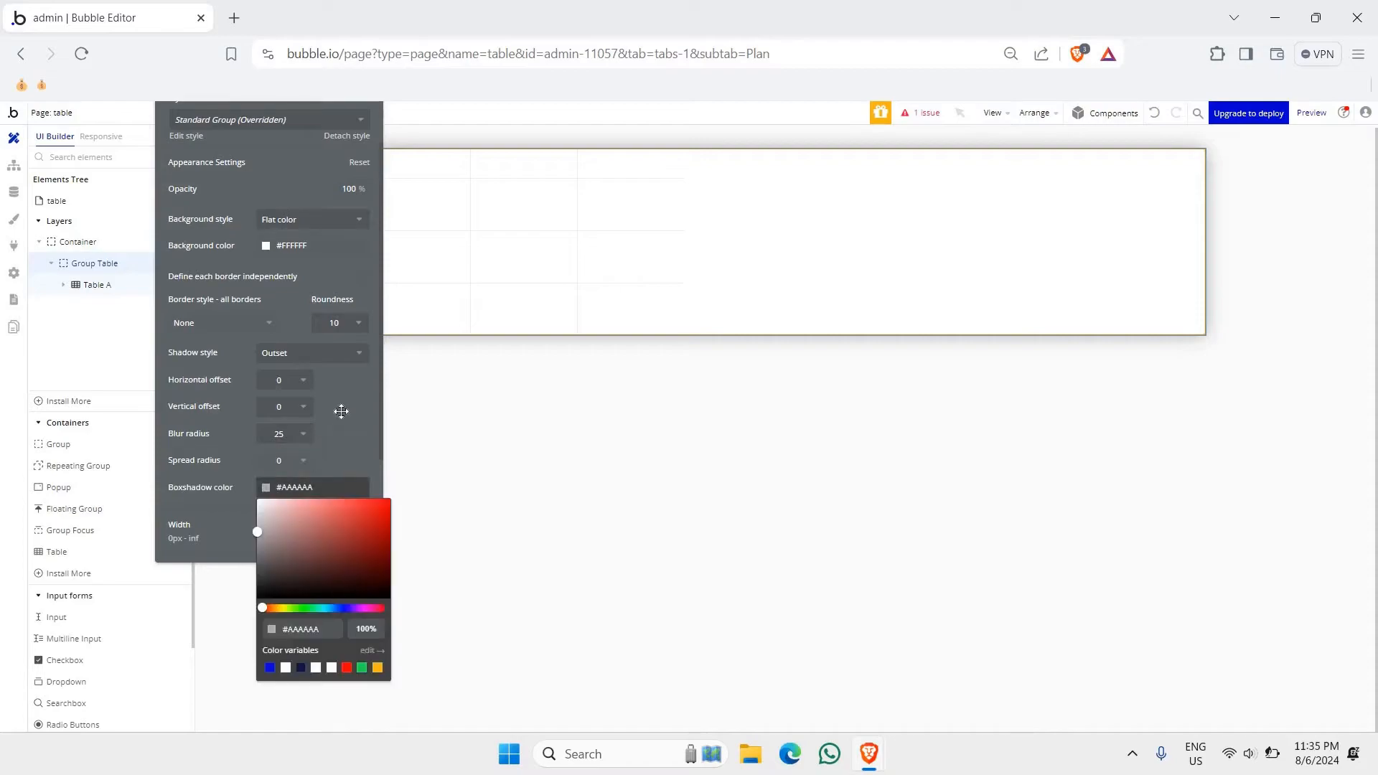
{"action": "left_click_drag", "start_coordinate": [352, 384], "coordinate": [369, 314]}
{"action": "left_click", "coordinate": [284, 421]}
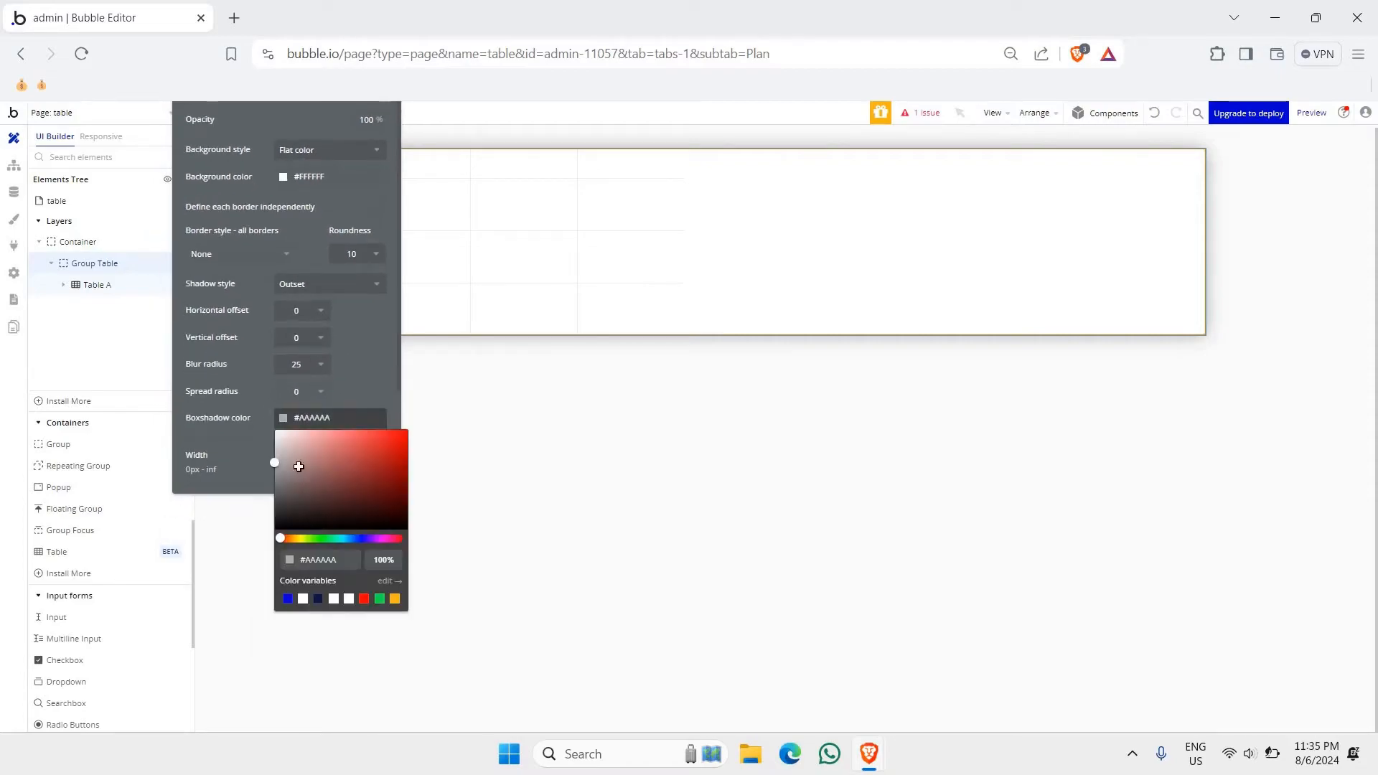
{"action": "left_click_drag", "start_coordinate": [273, 459], "coordinate": [298, 435]}
{"action": "left_click", "coordinate": [309, 418]}
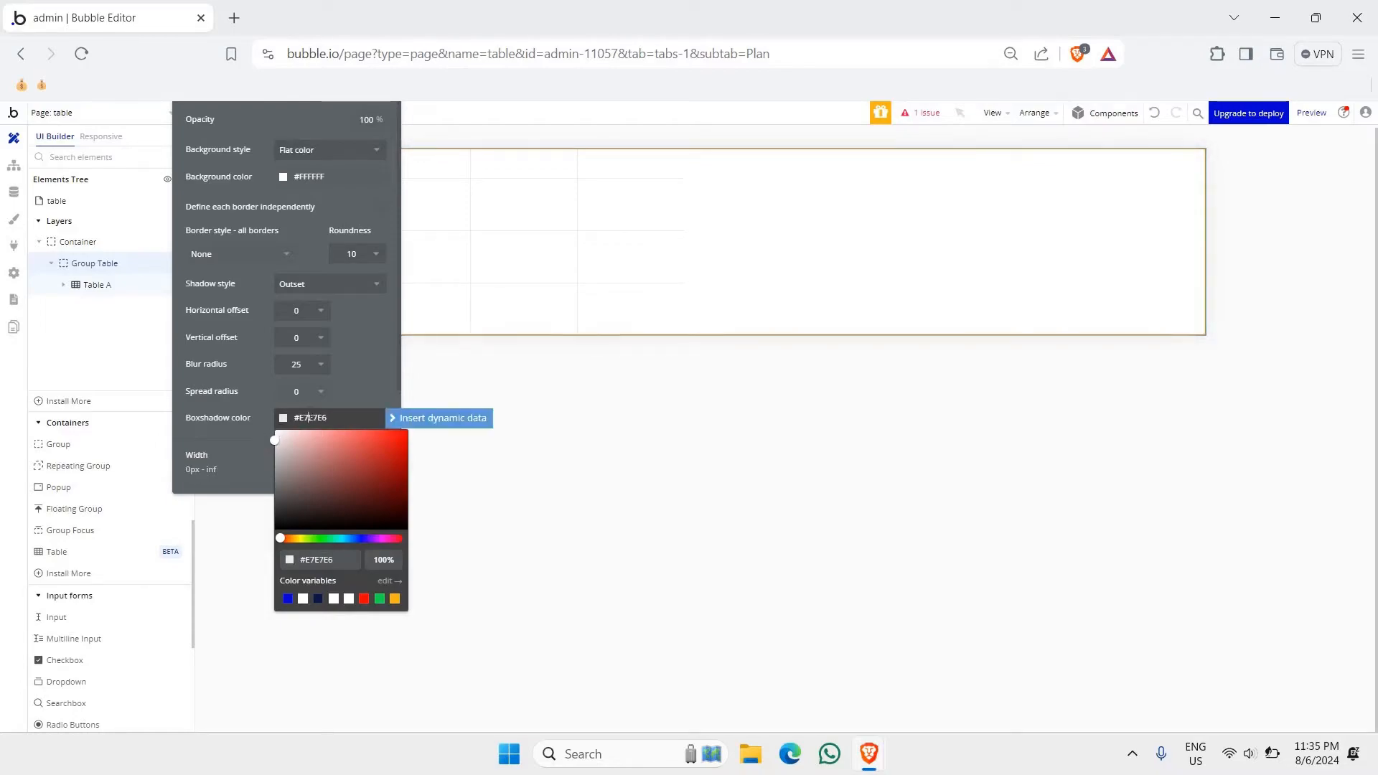
{"action": "type", "text": "E3E2E2"}
{"action": "left_click", "coordinate": [496, 385]}
{"action": "left_click", "coordinate": [496, 385]}
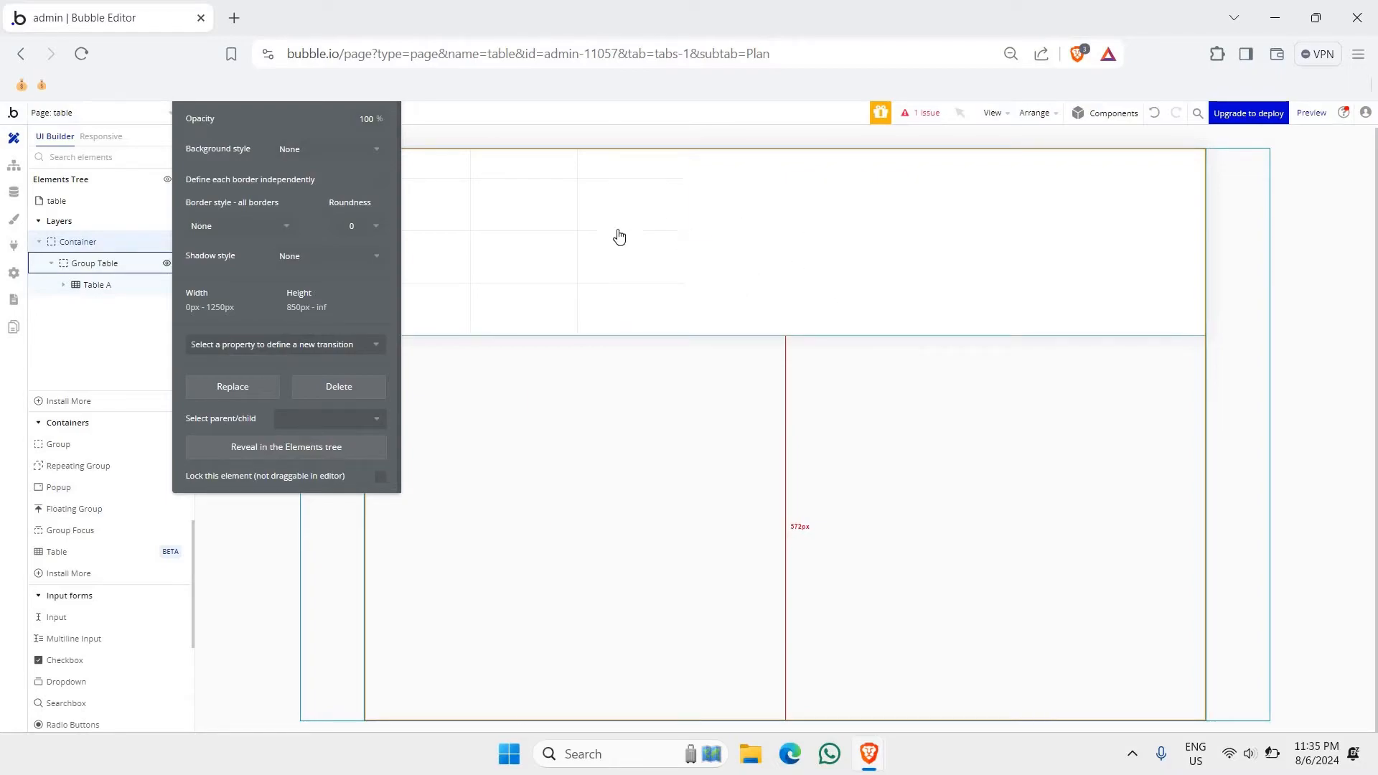
{"action": "left_click", "coordinate": [111, 261]}
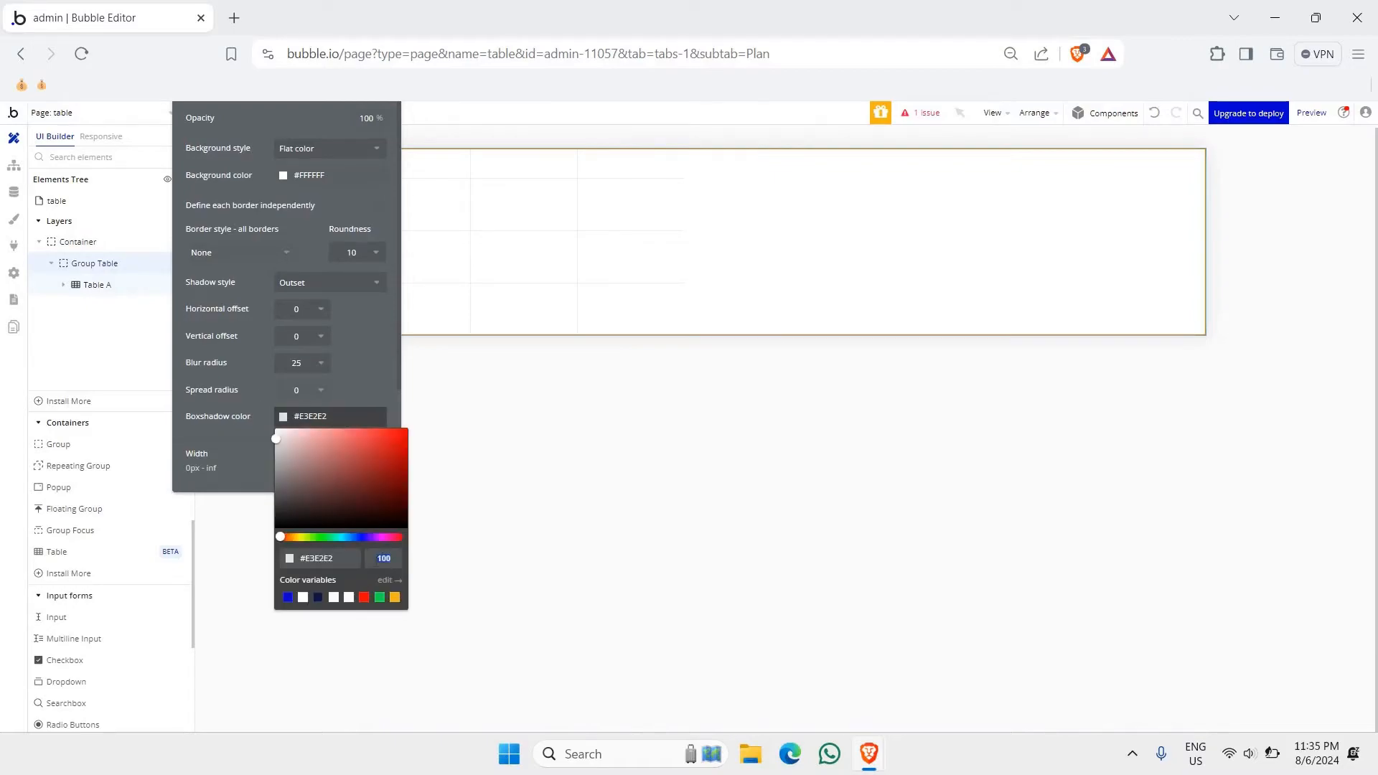
{"action": "left_click", "coordinate": [614, 459]}
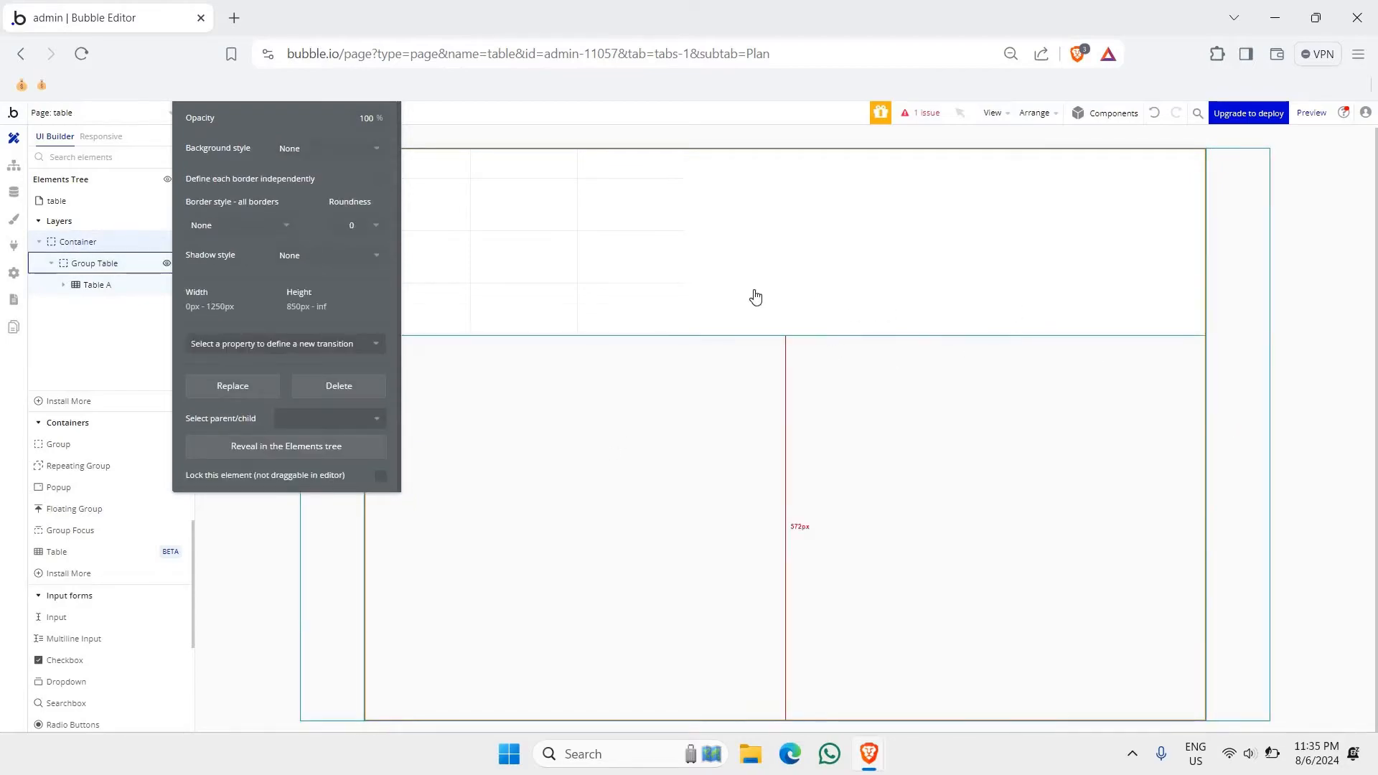
- Set the maximum width of Group Table to 1200
{"action": "left_click_drag", "start_coordinate": [328, 107], "coordinate": [266, 324]}
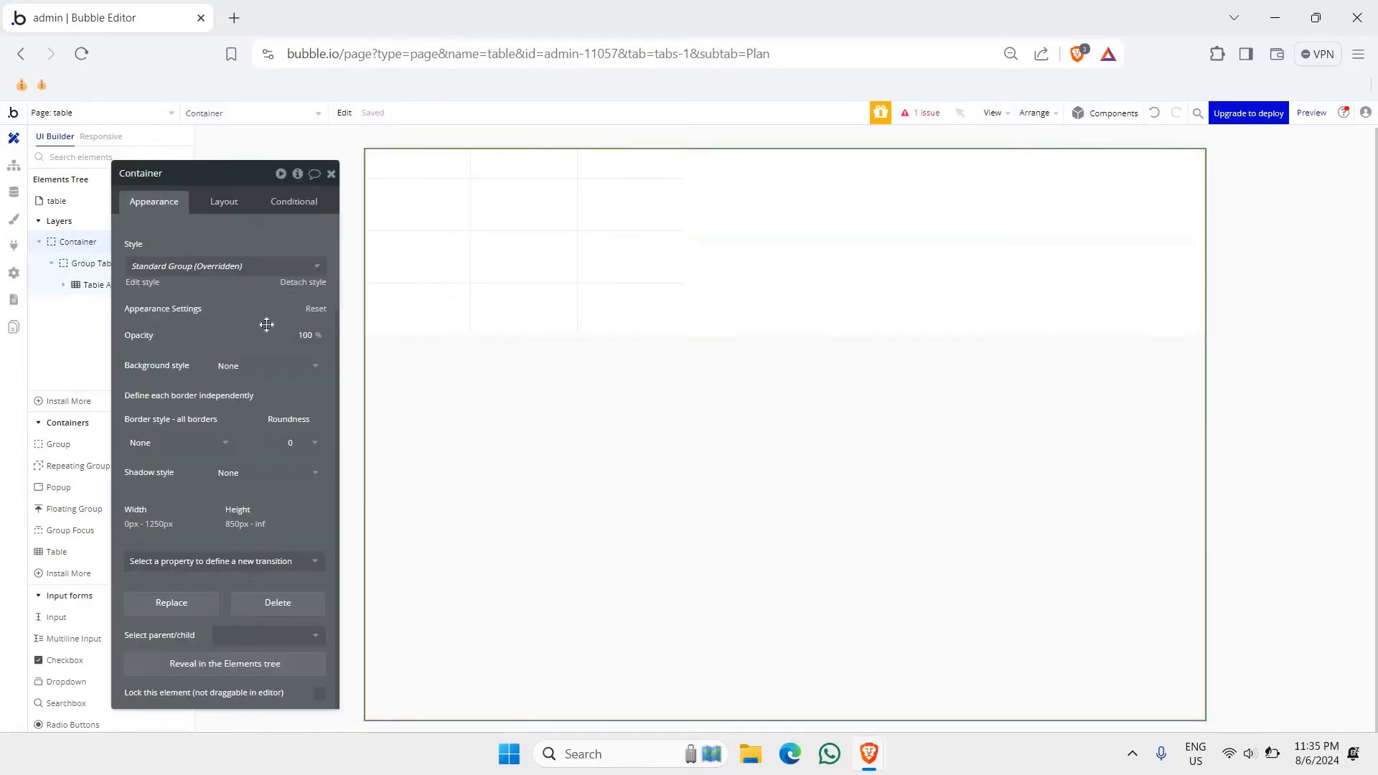
{"action": "left_click", "coordinate": [101, 263]}
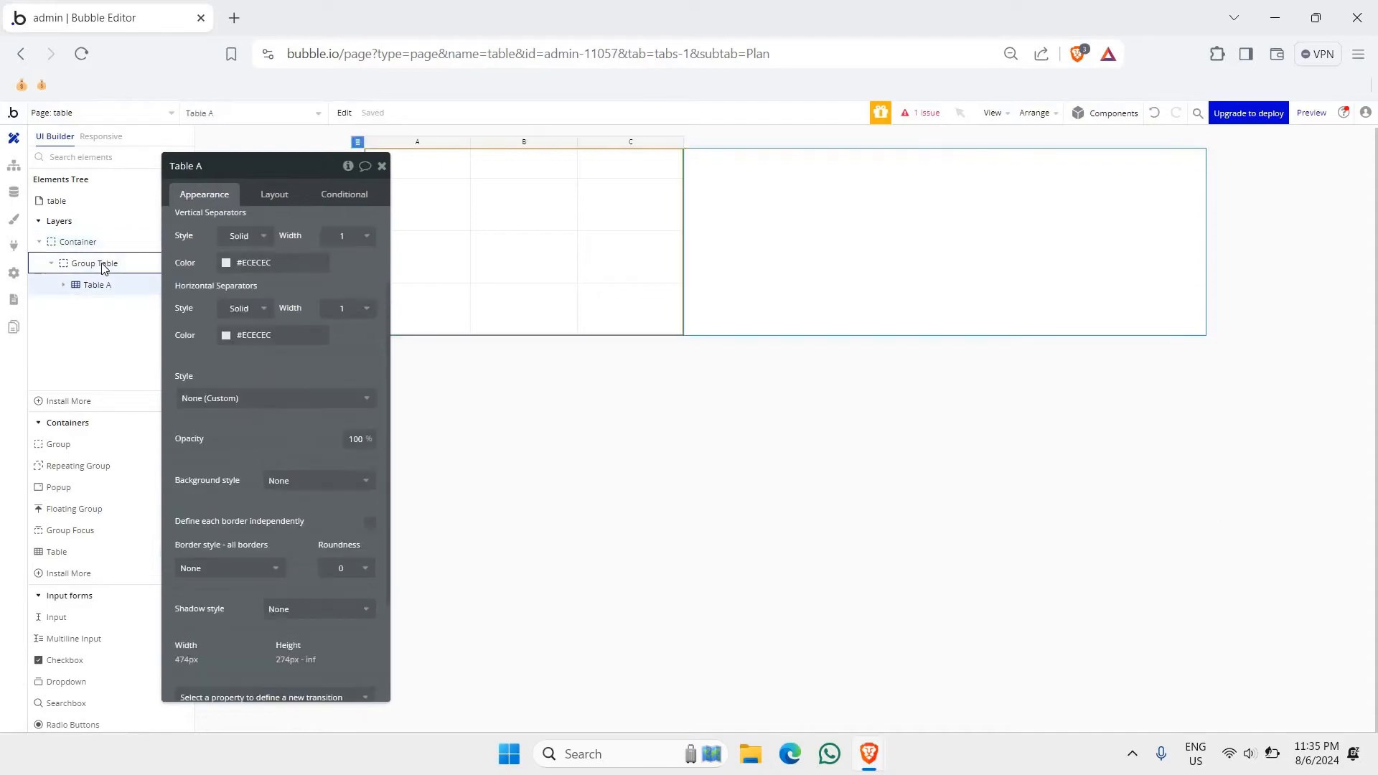
{"action": "left_click", "coordinate": [274, 194]}
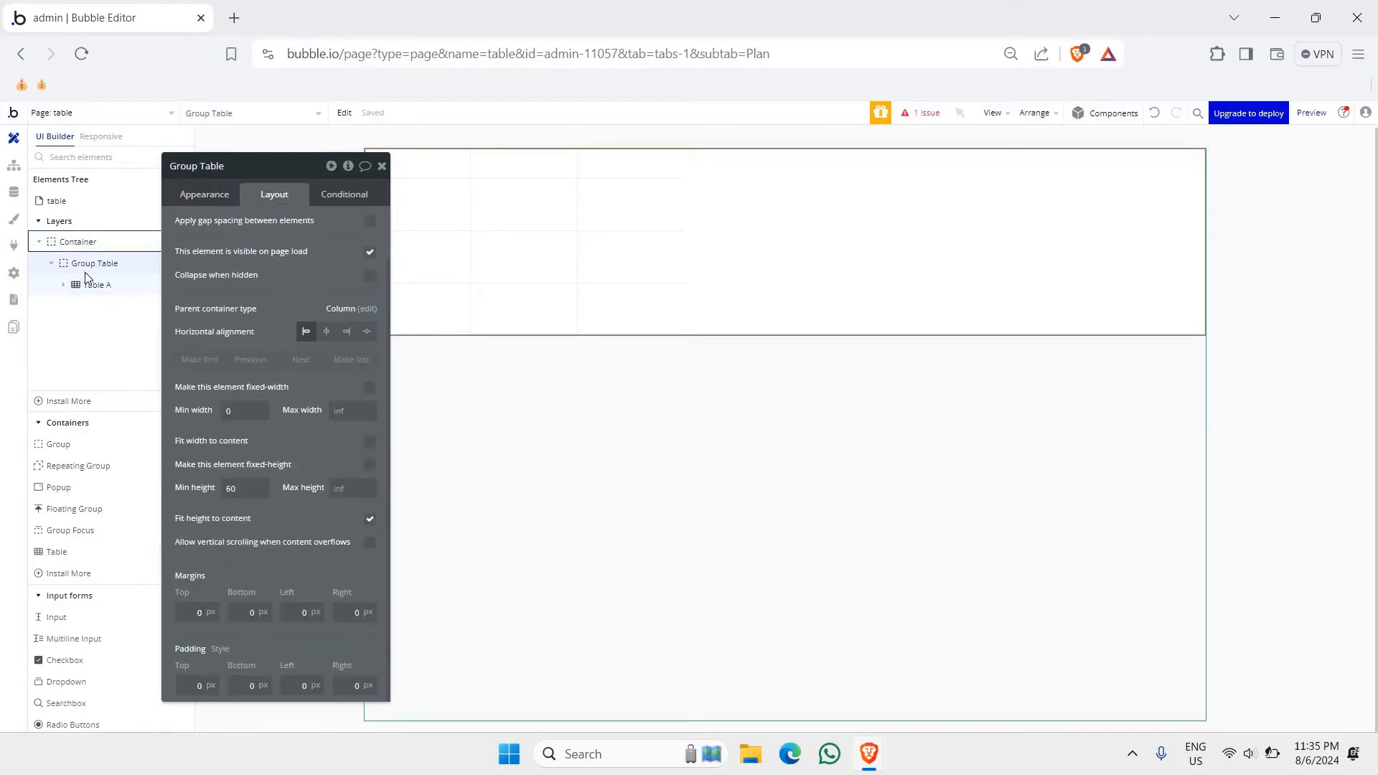
{"action": "left_click_drag", "start_coordinate": [239, 282], "coordinate": [310, 245]}
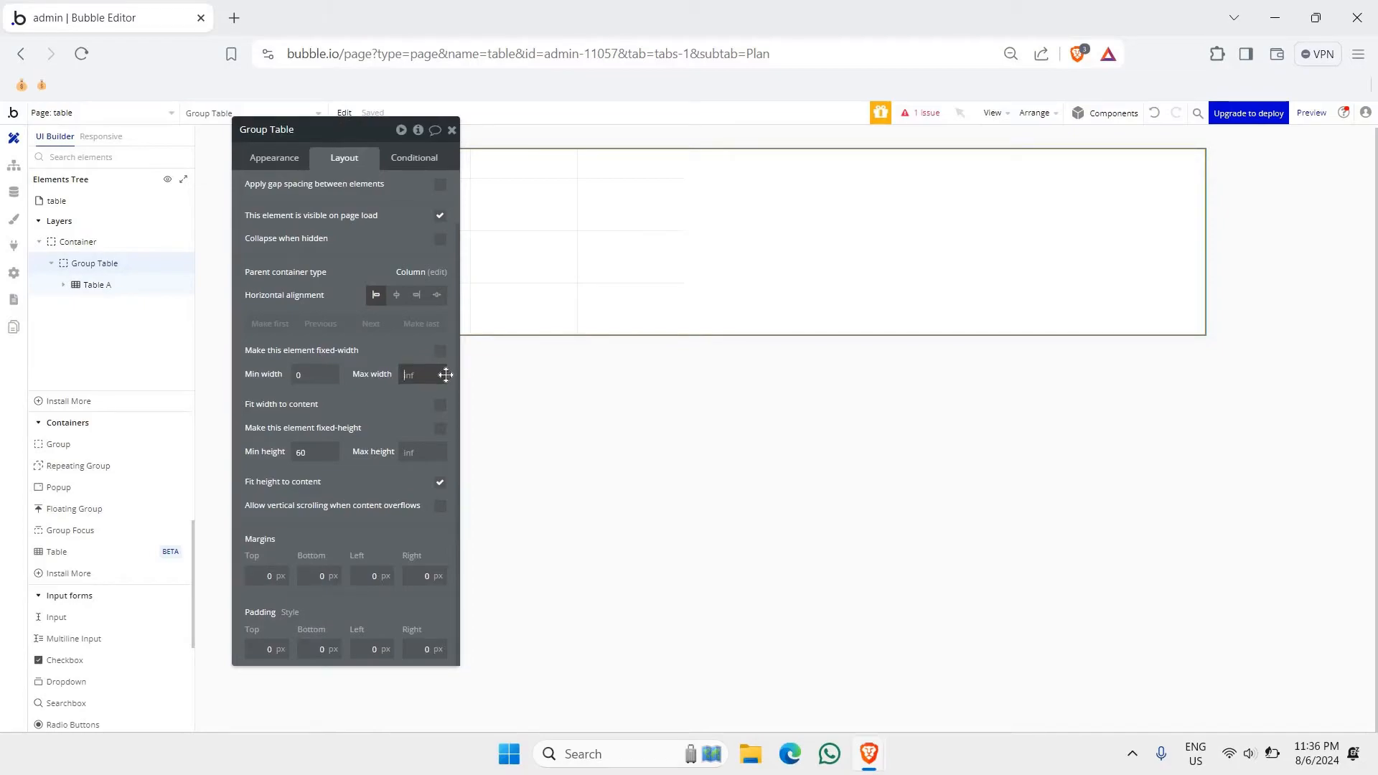
{"action": "type", "text": "00"}
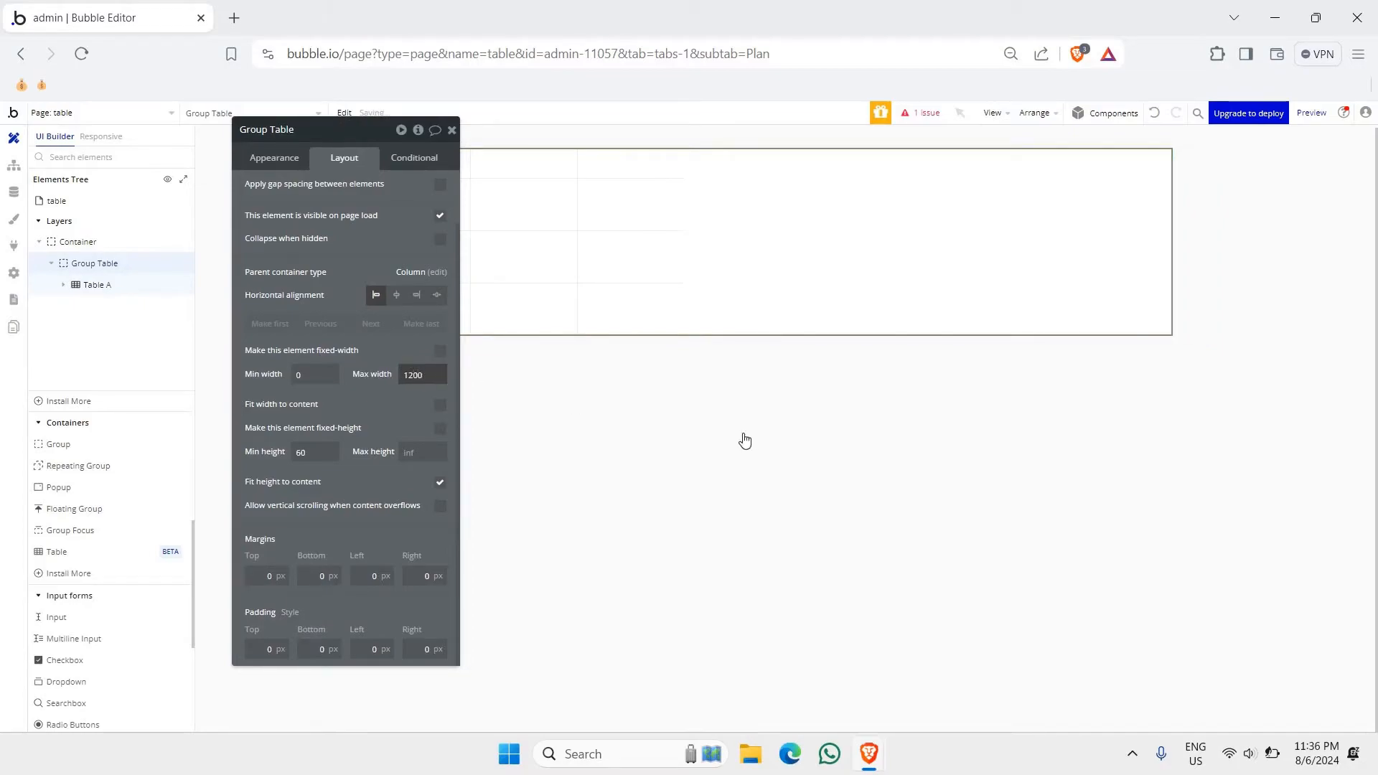
- Center Group Table horizontally within the Container
{"action": "left_click", "coordinate": [1172, 246]}
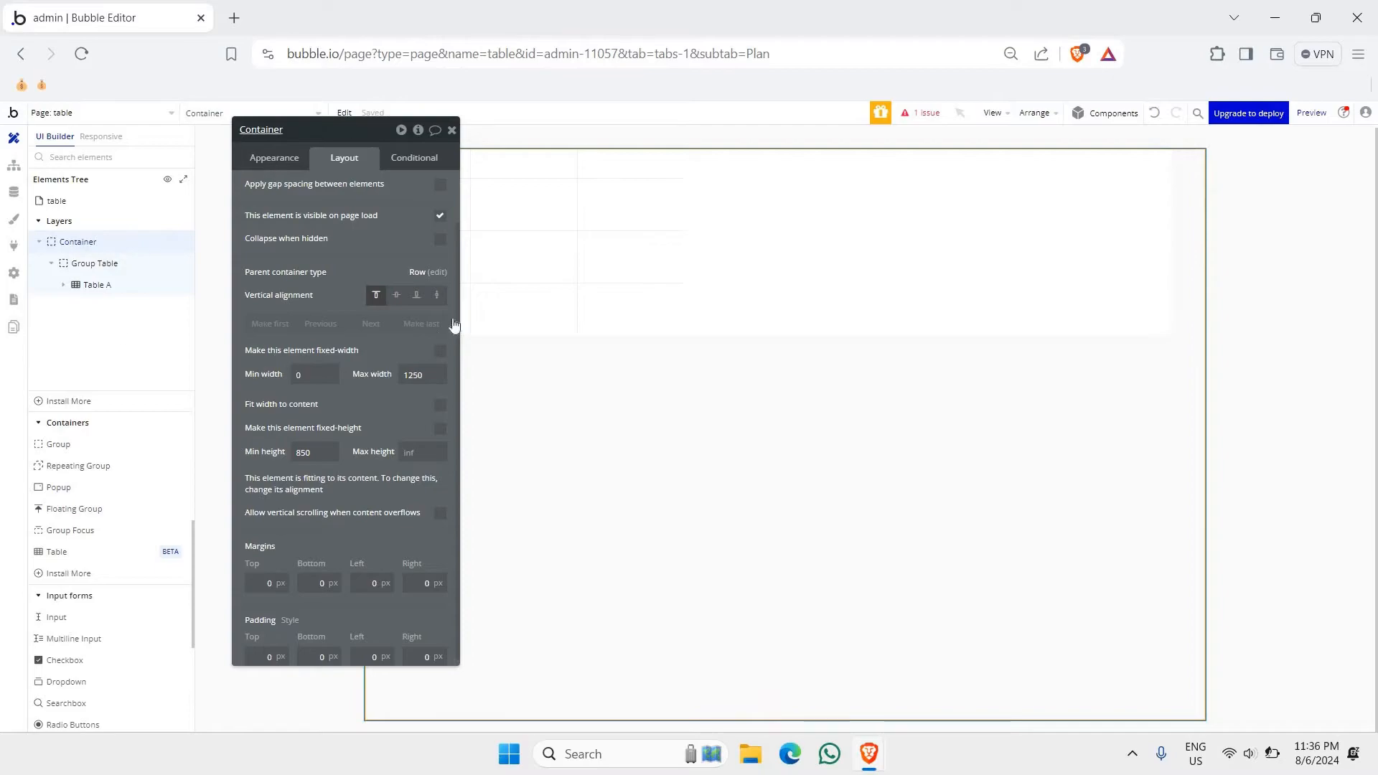
{"action": "left_click_drag", "start_coordinate": [455, 326], "coordinate": [227, 537]}
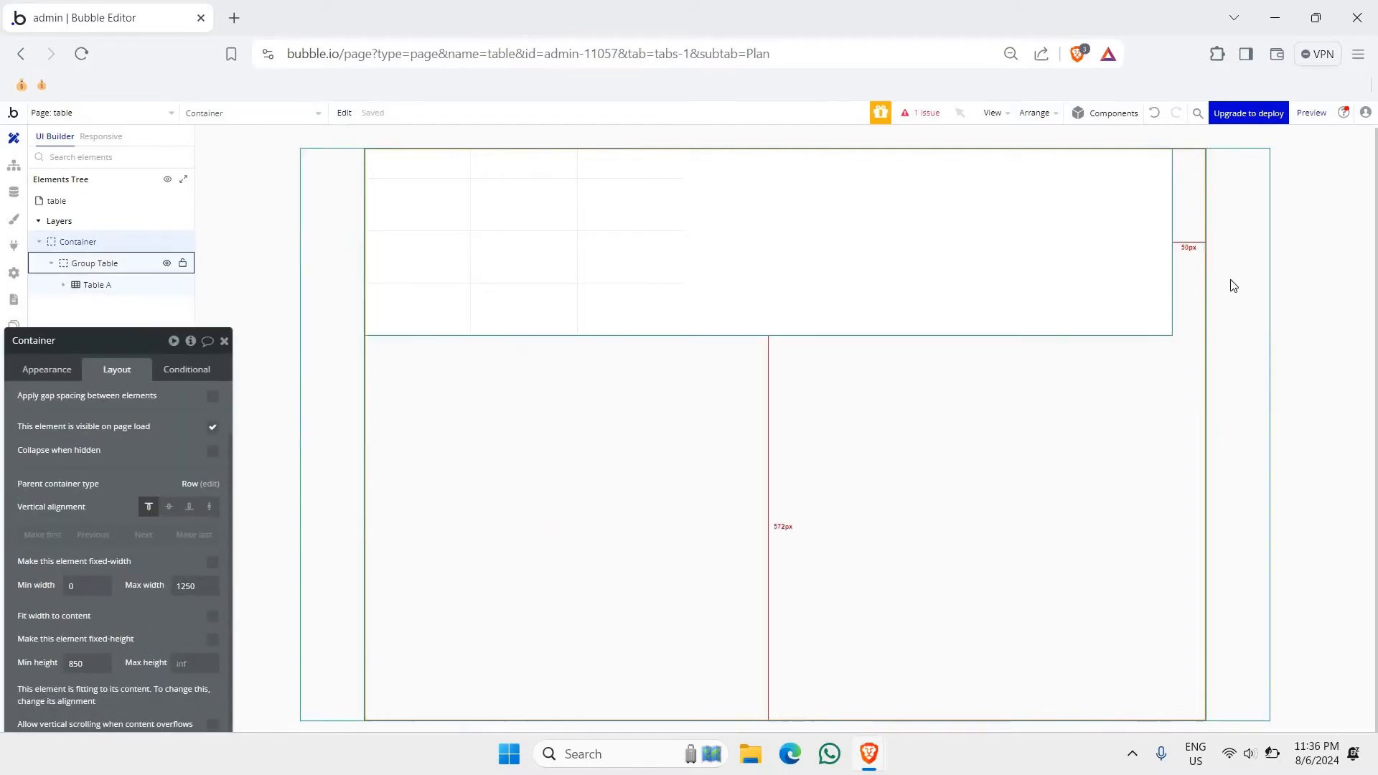
{"action": "left_click", "coordinate": [1192, 285]}
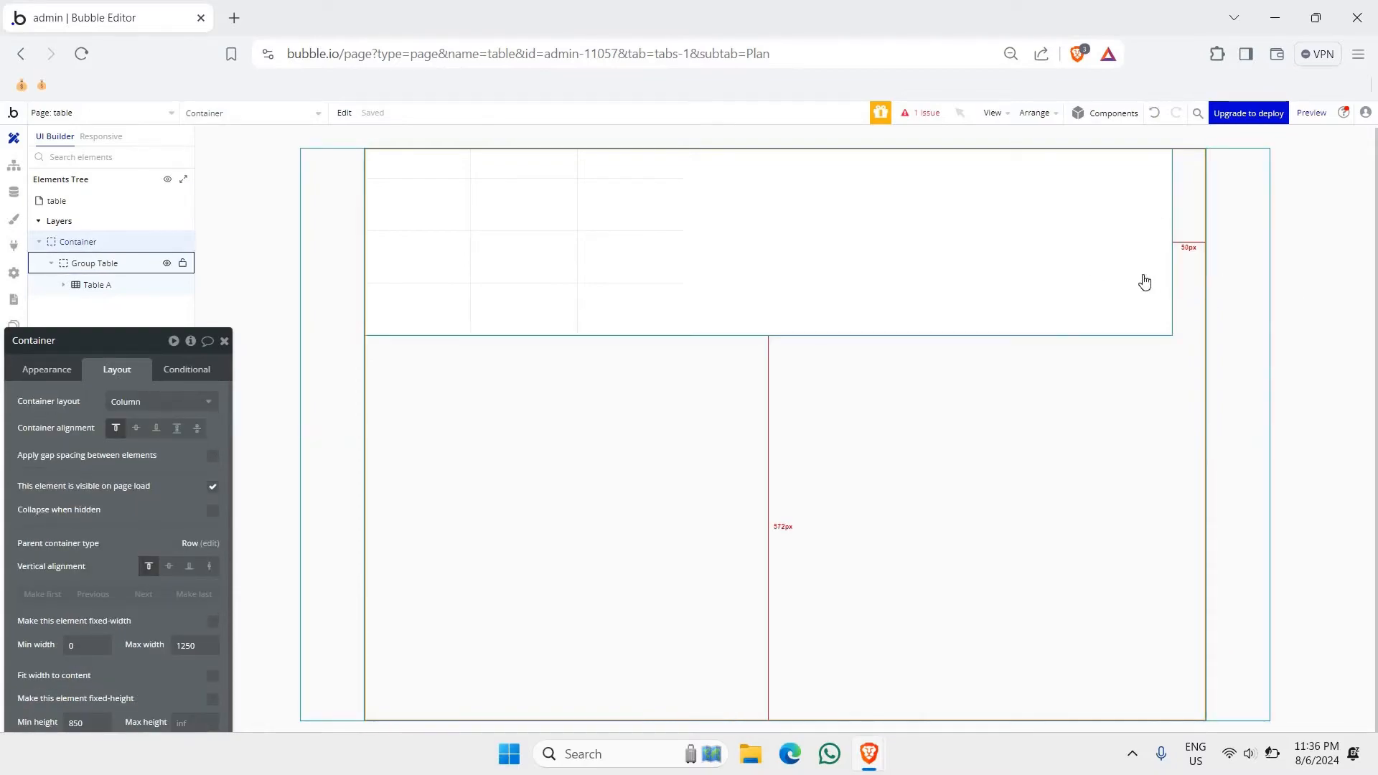
{"action": "left_click", "coordinate": [106, 266]}
{"action": "left_click", "coordinate": [94, 244]}
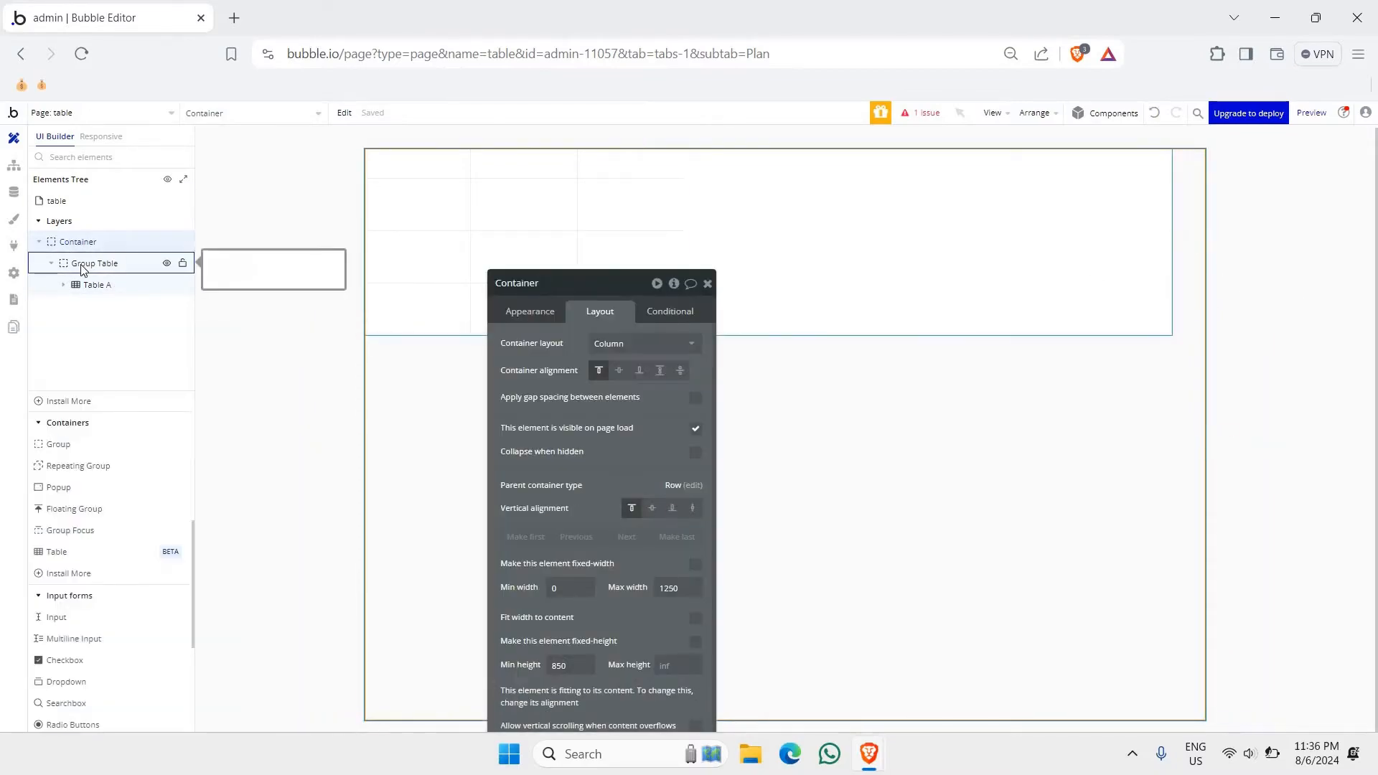
{"action": "left_click", "coordinate": [82, 269]}
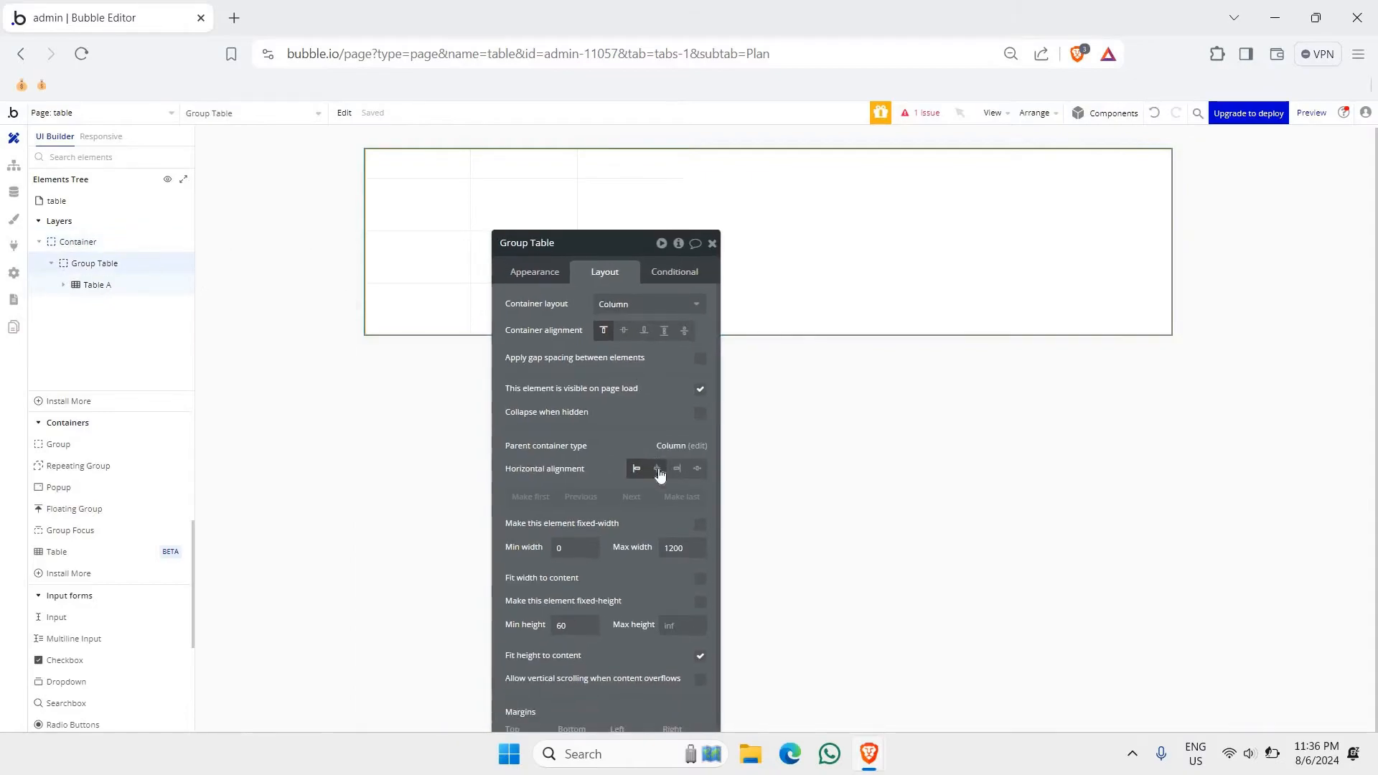
{"action": "left_click", "coordinate": [656, 470]}
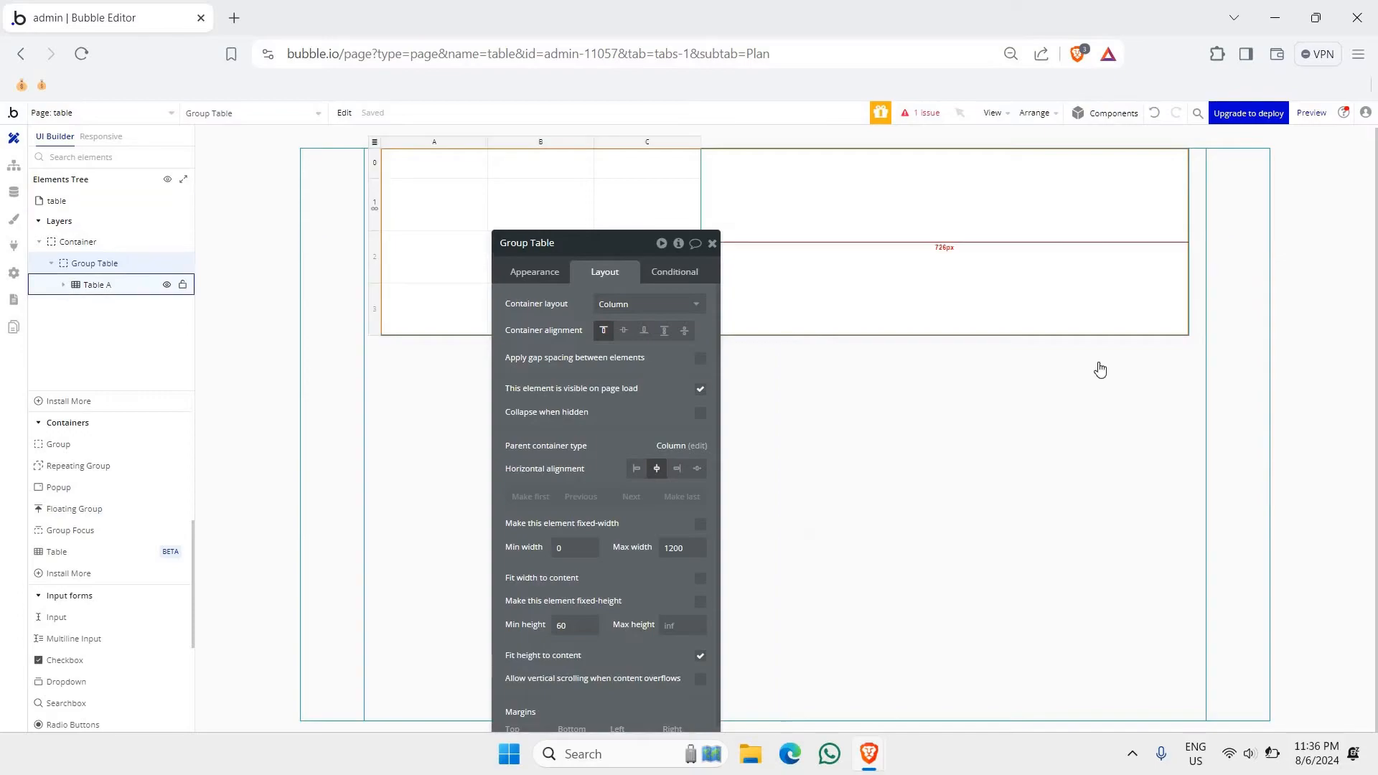
- Turn off the fixed width of Table A so it can stretch across Group Table
{"action": "left_click", "coordinate": [1099, 370]}
{"action": "left_click", "coordinate": [765, 281]}
{"action": "left_click", "coordinate": [543, 259]}
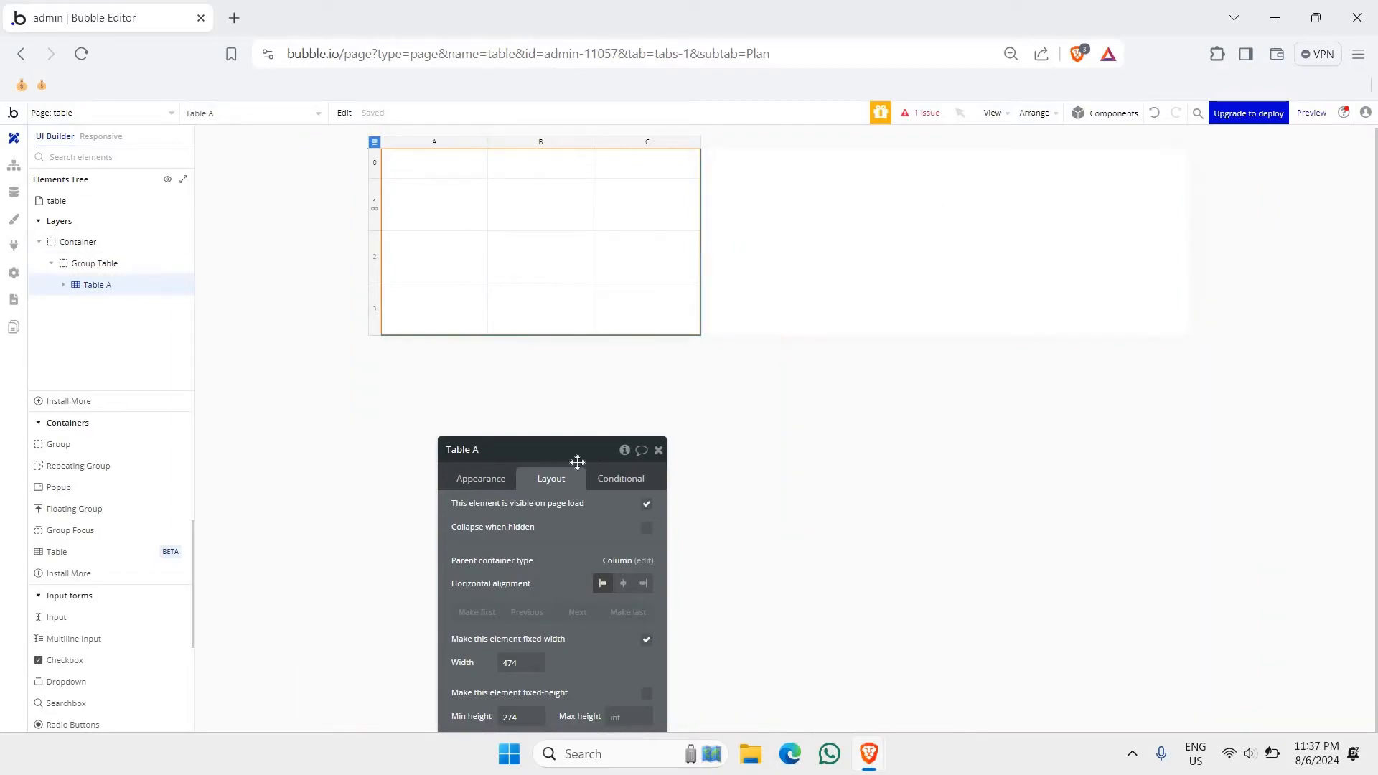
{"action": "left_click_drag", "start_coordinate": [576, 459], "coordinate": [627, 173]}
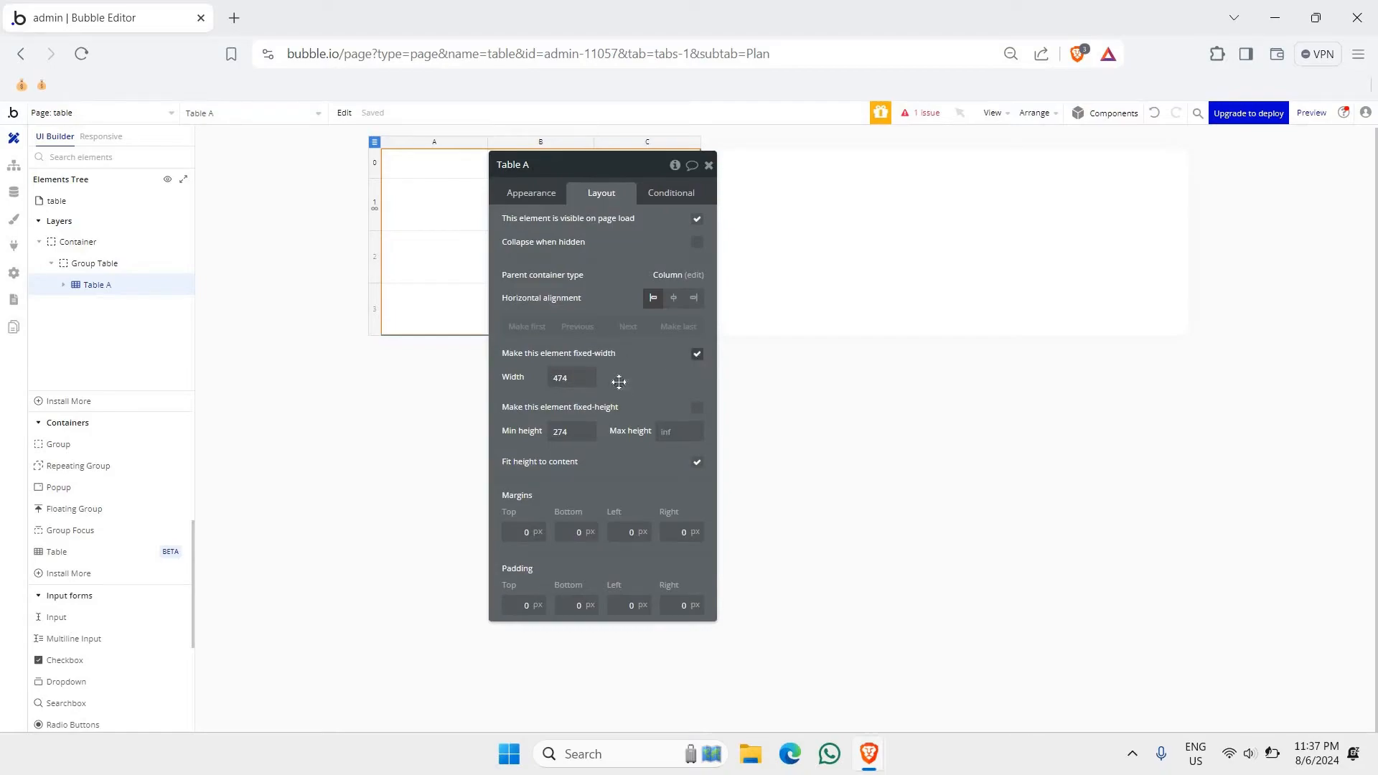
{"action": "left_click", "coordinate": [696, 353]}
- Set both the minimum width and the minimum height of Table A to 0
{"action": "left_click", "coordinate": [560, 377]}
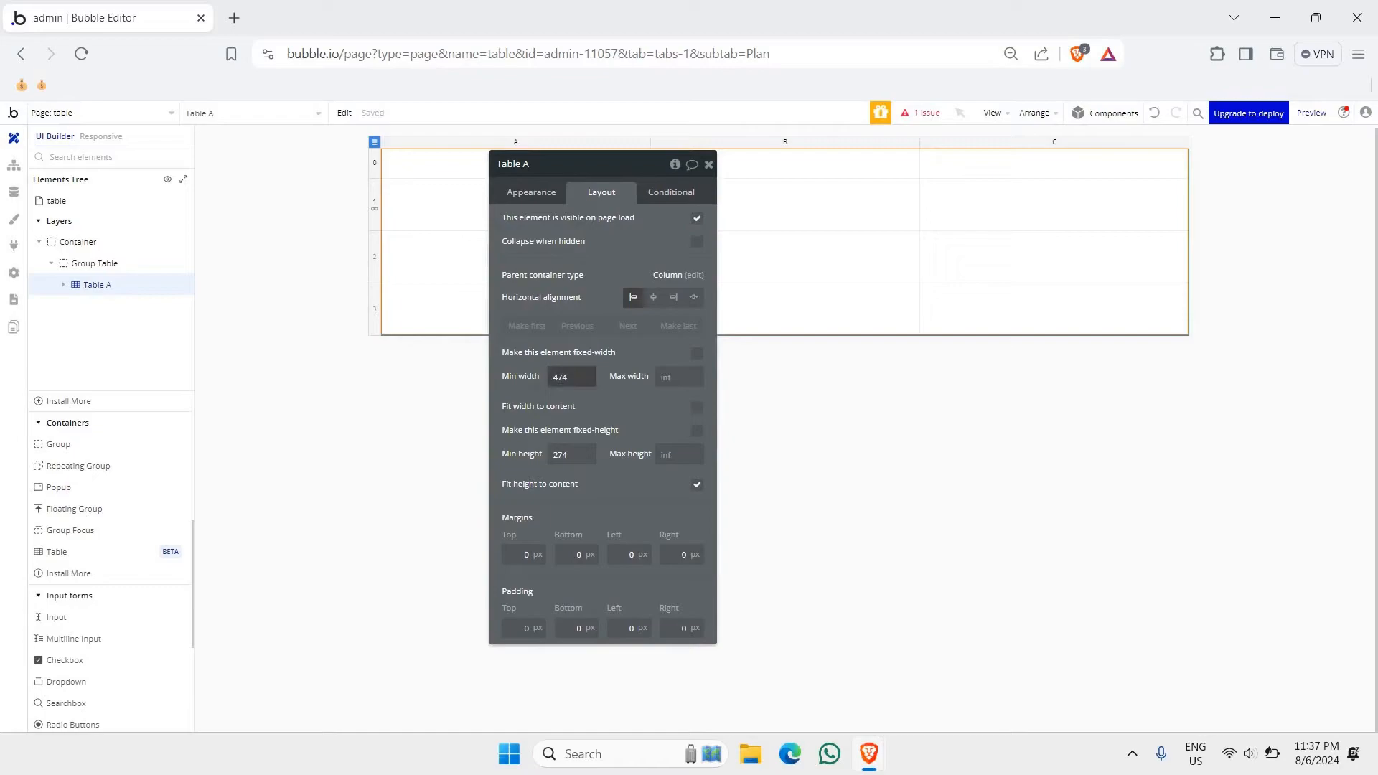
{"action": "left_click", "coordinate": [646, 413]}
{"action": "left_click", "coordinate": [573, 454]}
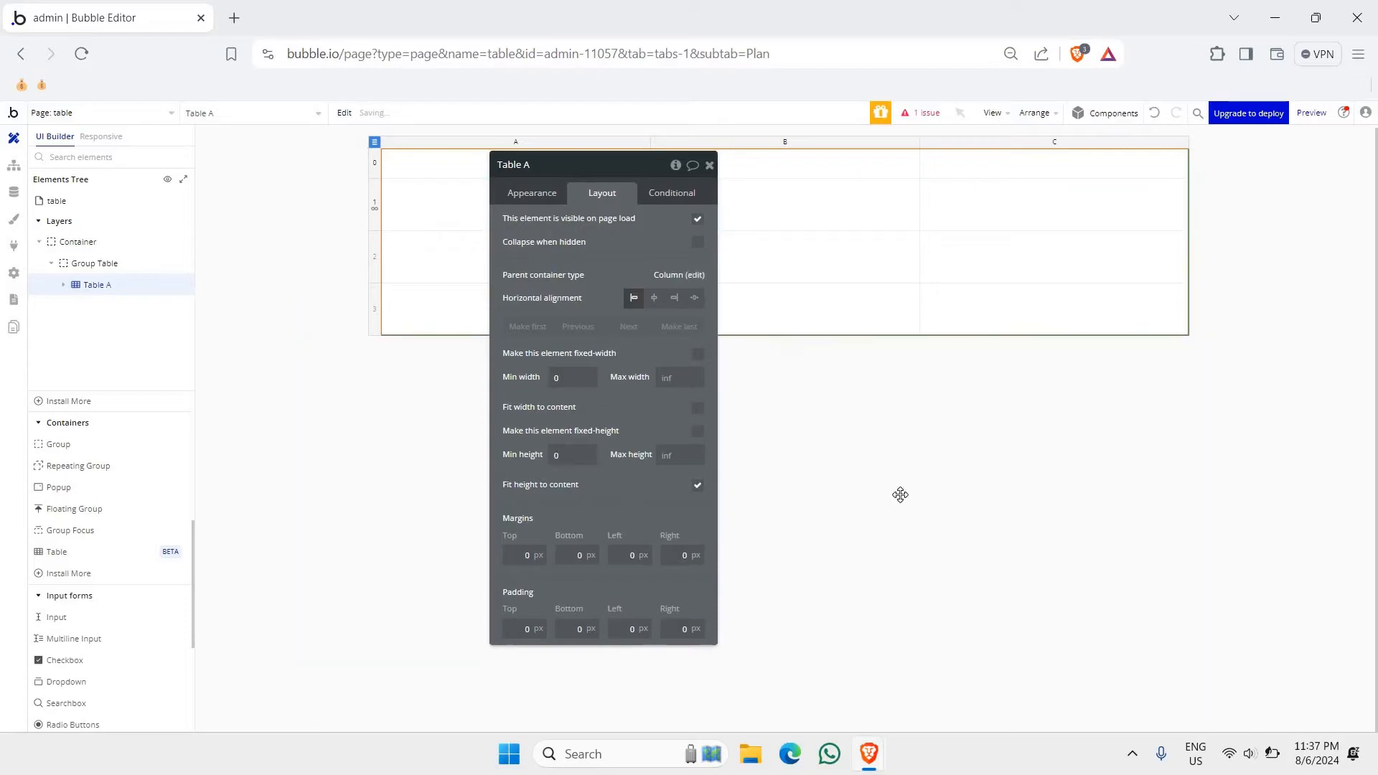
{"action": "left_click", "coordinate": [727, 333]}
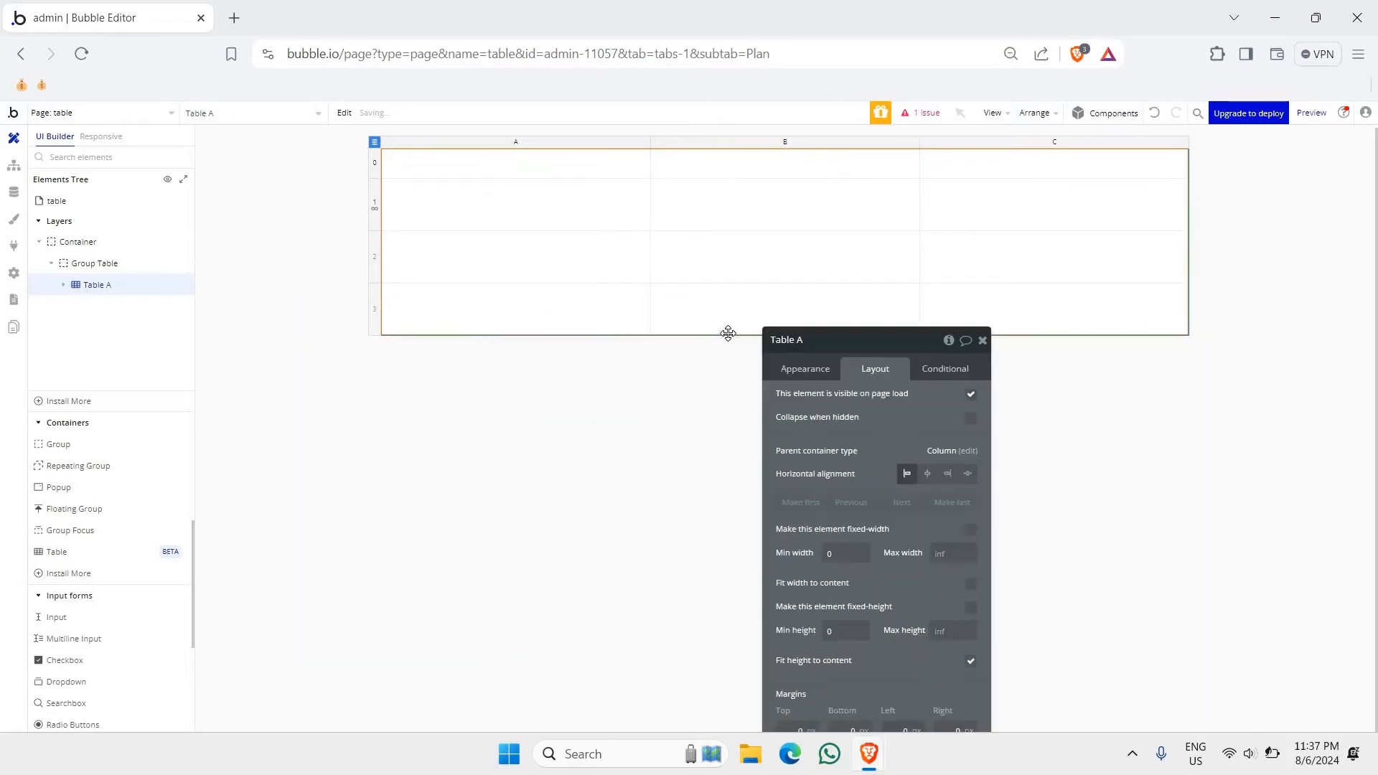
{"action": "left_click", "coordinate": [991, 344]}
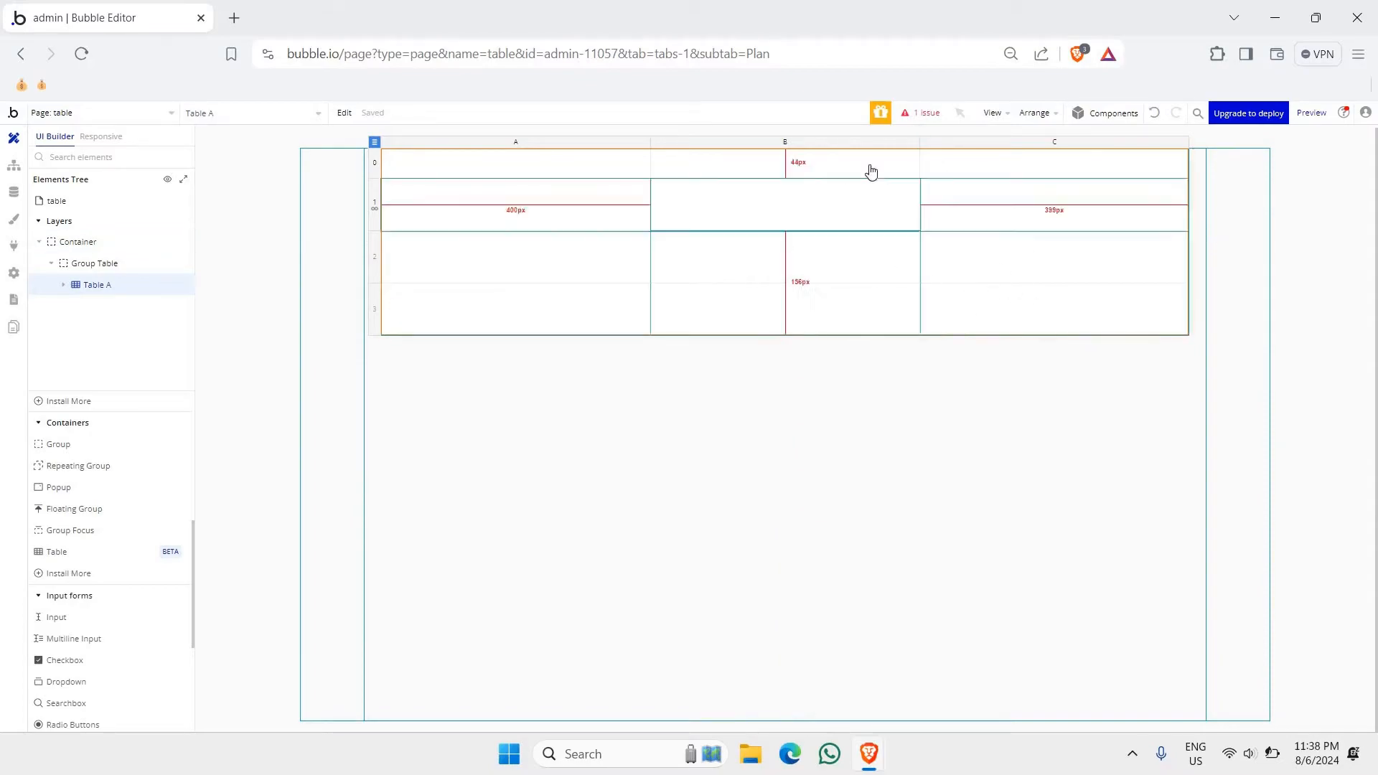
- Set the Container's content alignment to vertically centered
{"action": "left_click", "coordinate": [841, 194]}
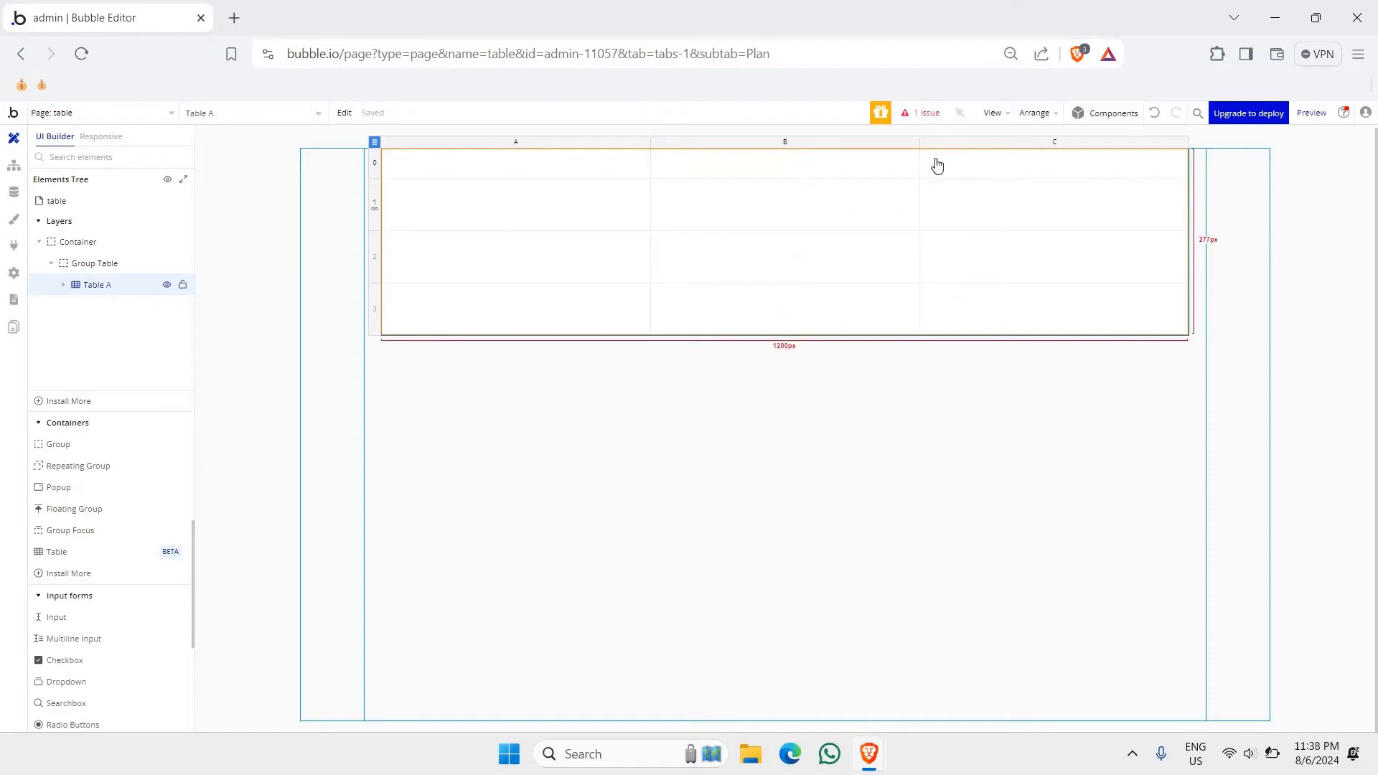
{"action": "left_click", "coordinate": [808, 431]}
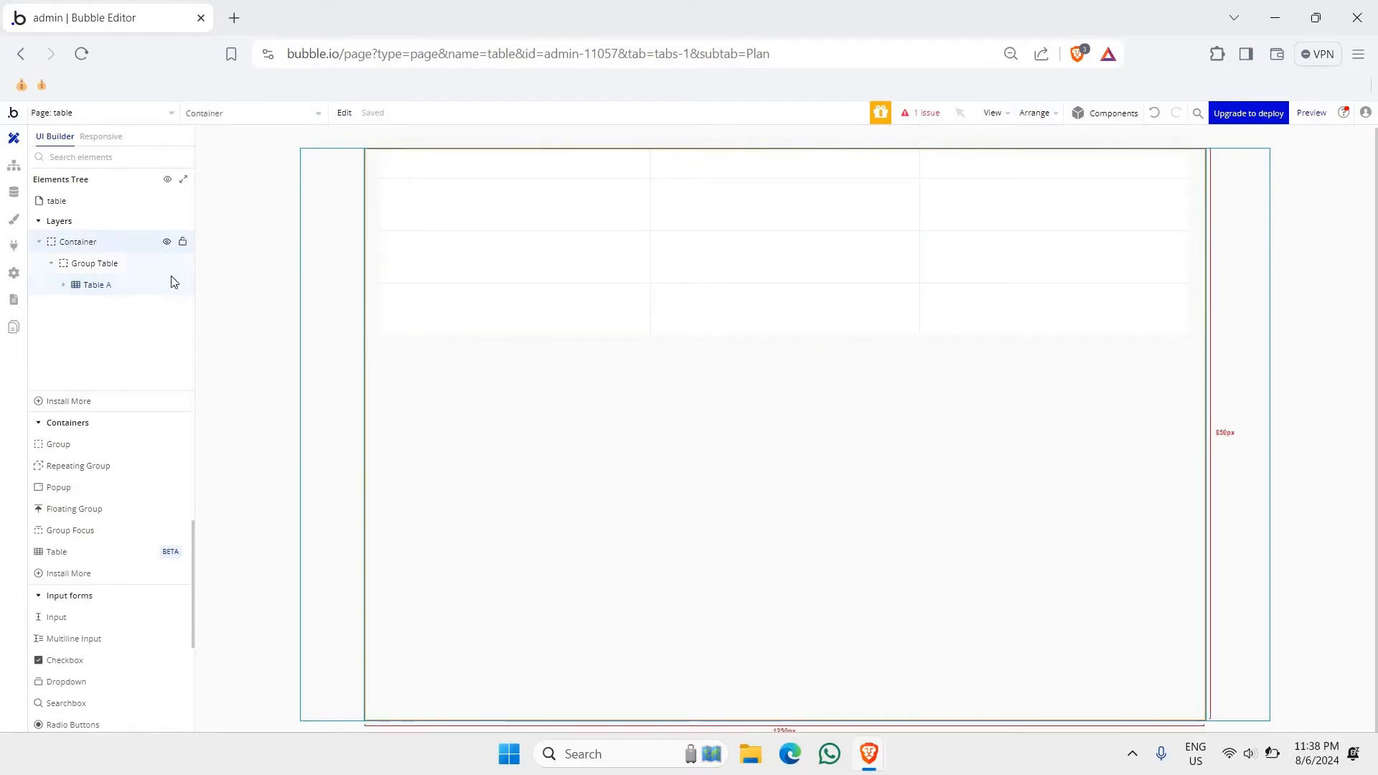
{"action": "double_click", "coordinate": [118, 236]}
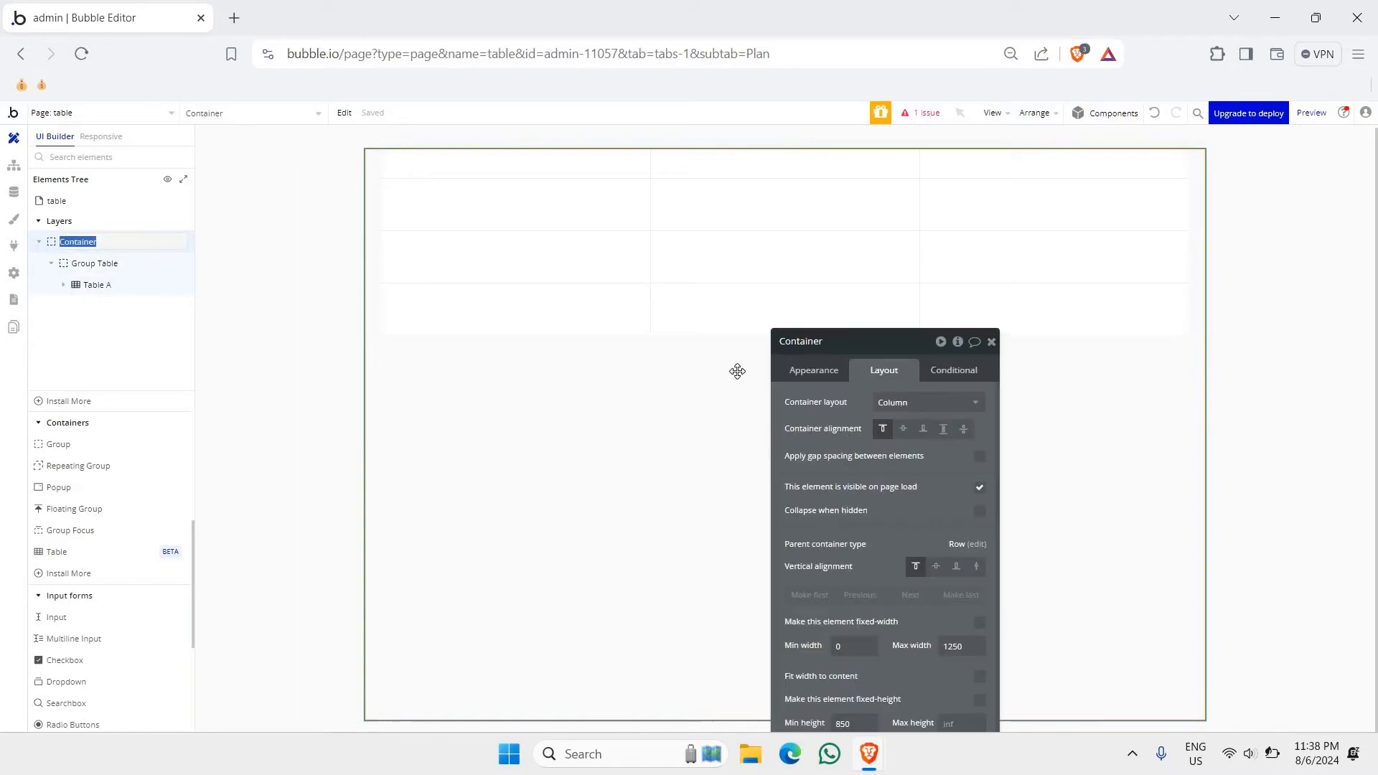
{"action": "left_click_drag", "start_coordinate": [799, 380], "coordinate": [592, 257]}
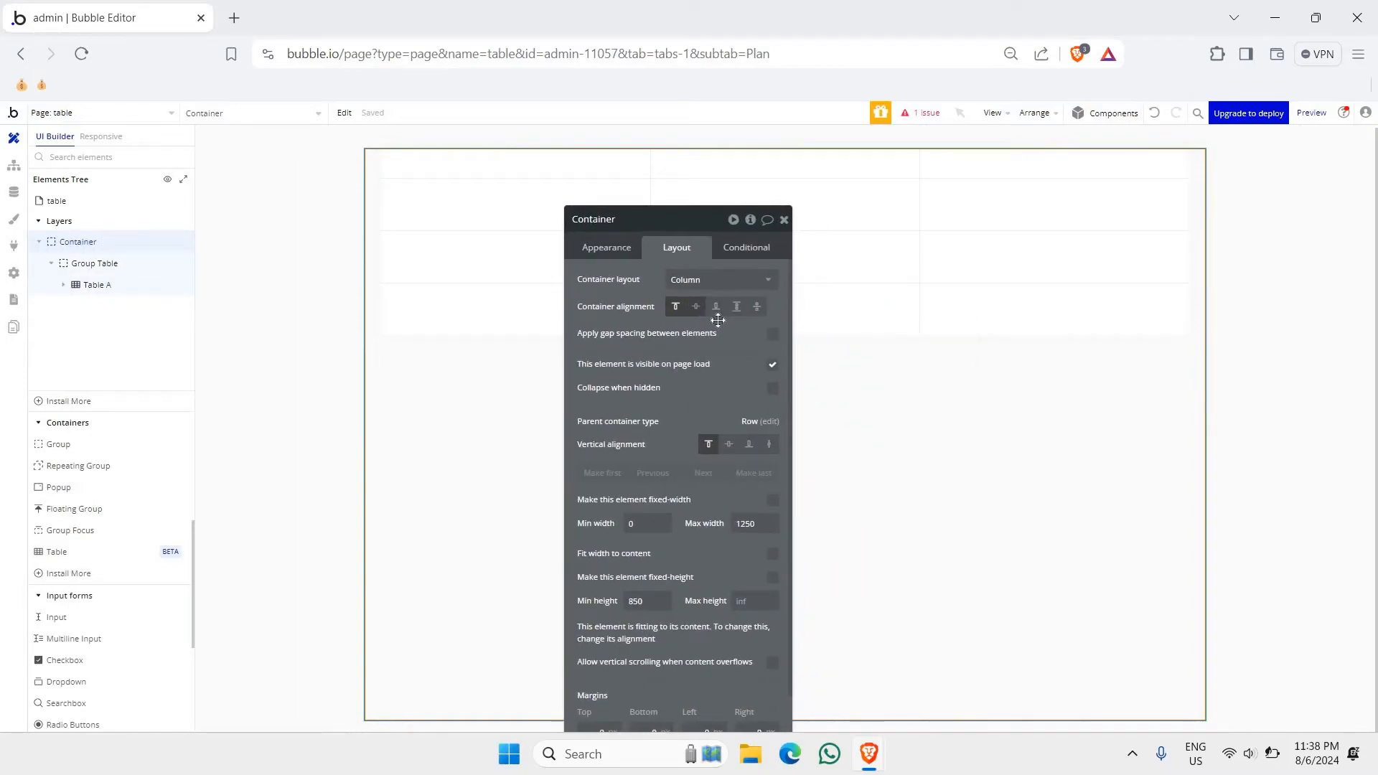
{"action": "left_click", "coordinate": [696, 308]}
{"action": "left_click", "coordinate": [785, 220]}
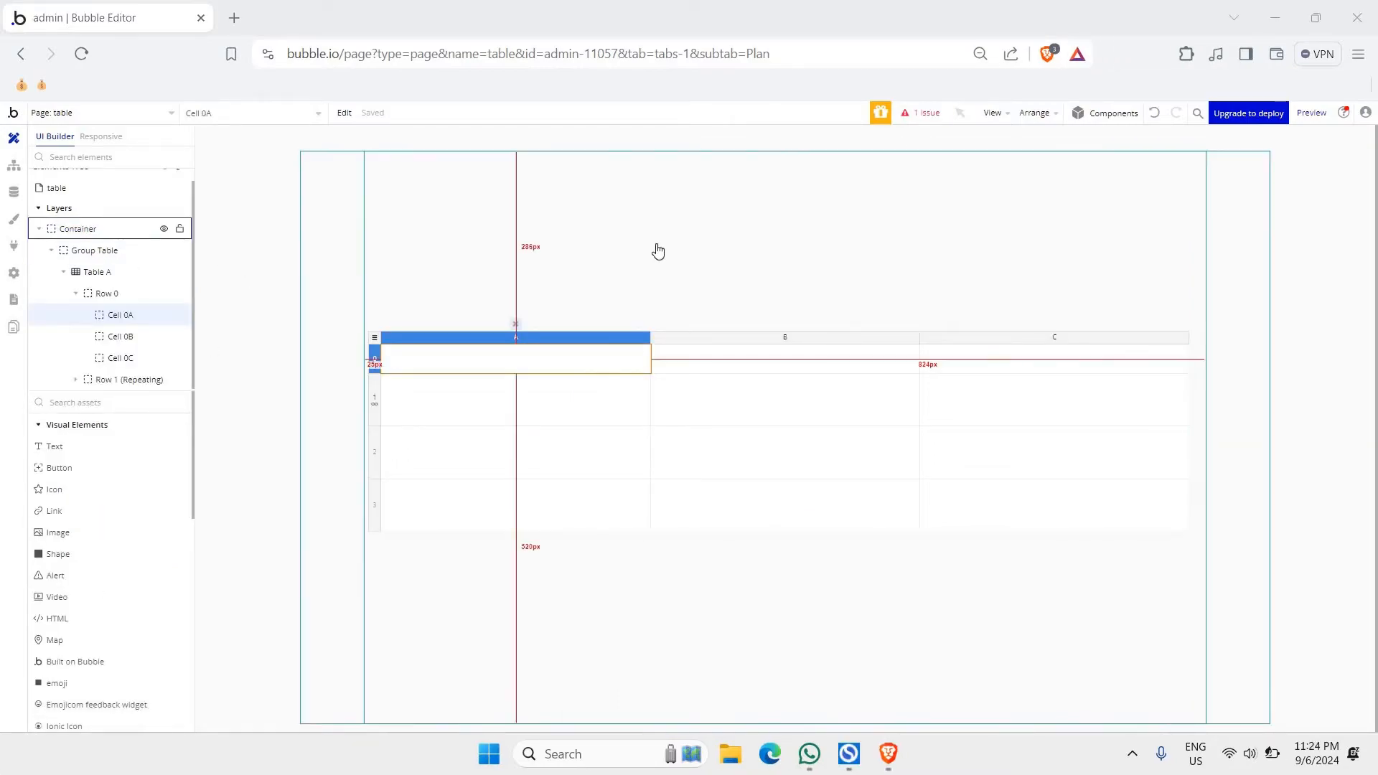
- Add a fourth column to Table A after column C
{"action": "double_click", "coordinate": [547, 282]}
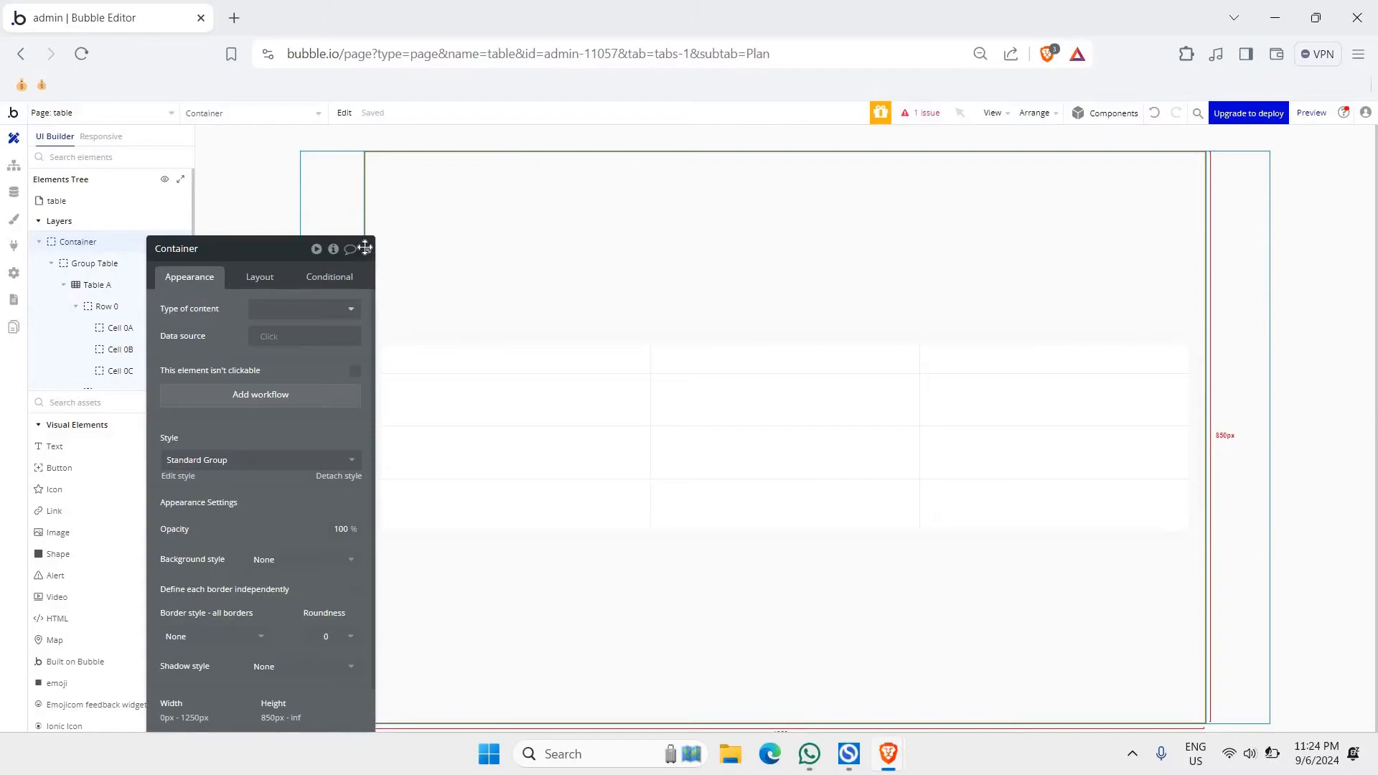
{"action": "left_click", "coordinate": [365, 249]}
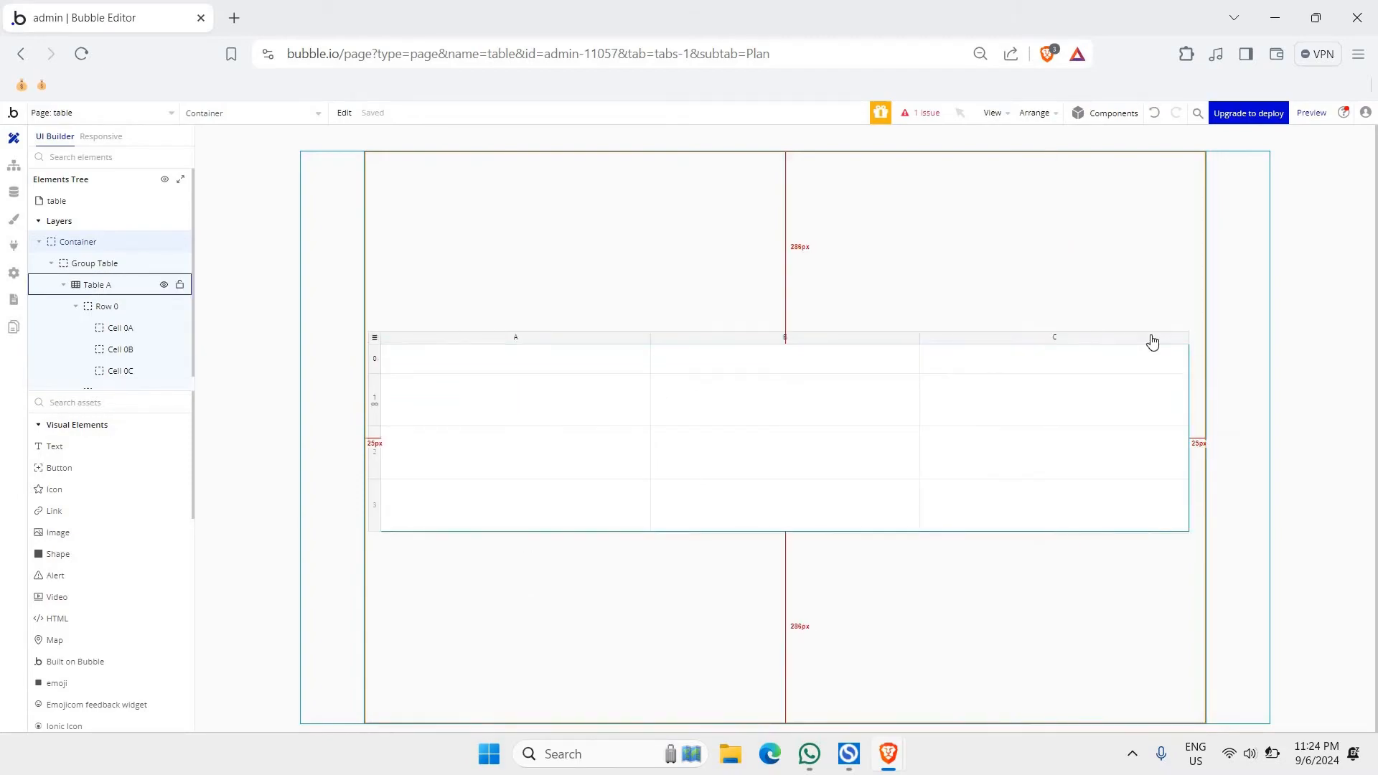
{"action": "left_click", "coordinate": [1174, 340]}
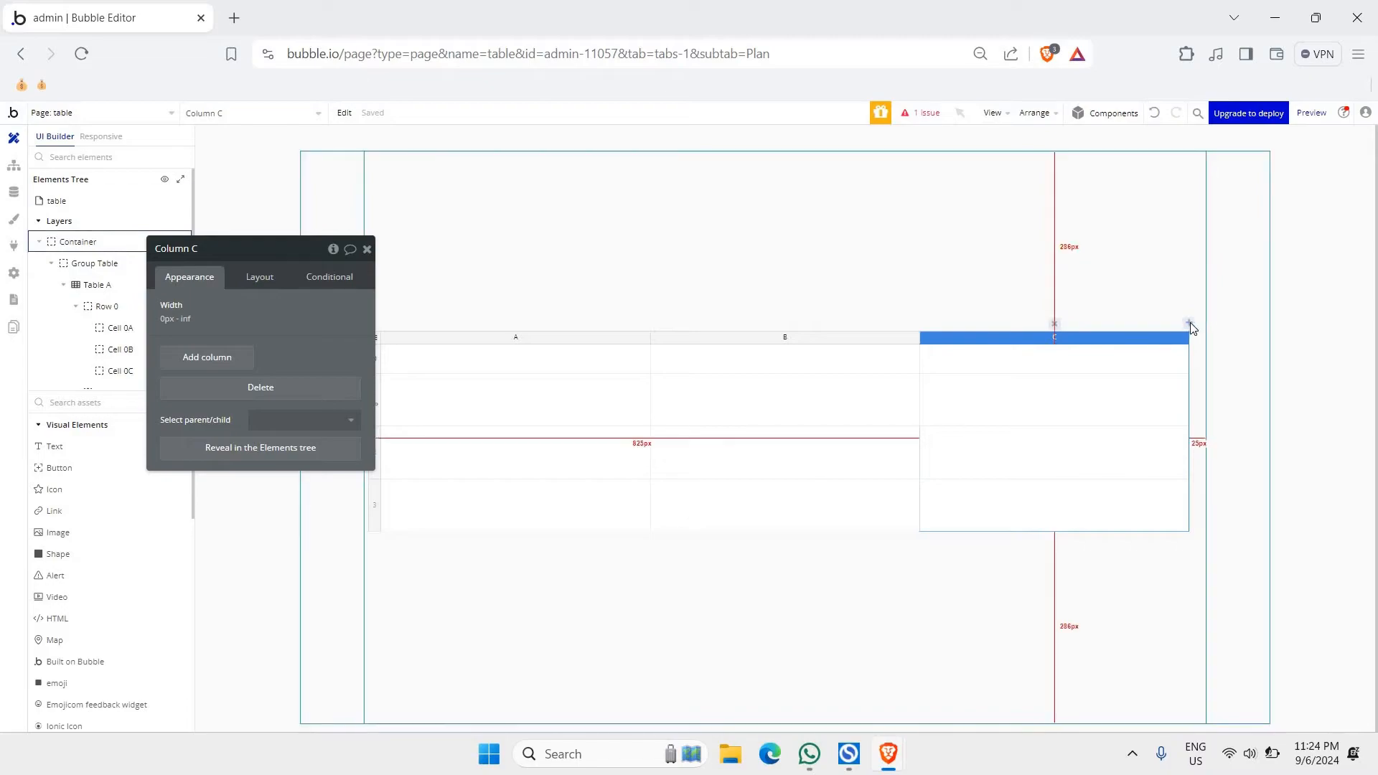
{"action": "left_click", "coordinate": [1187, 324]}
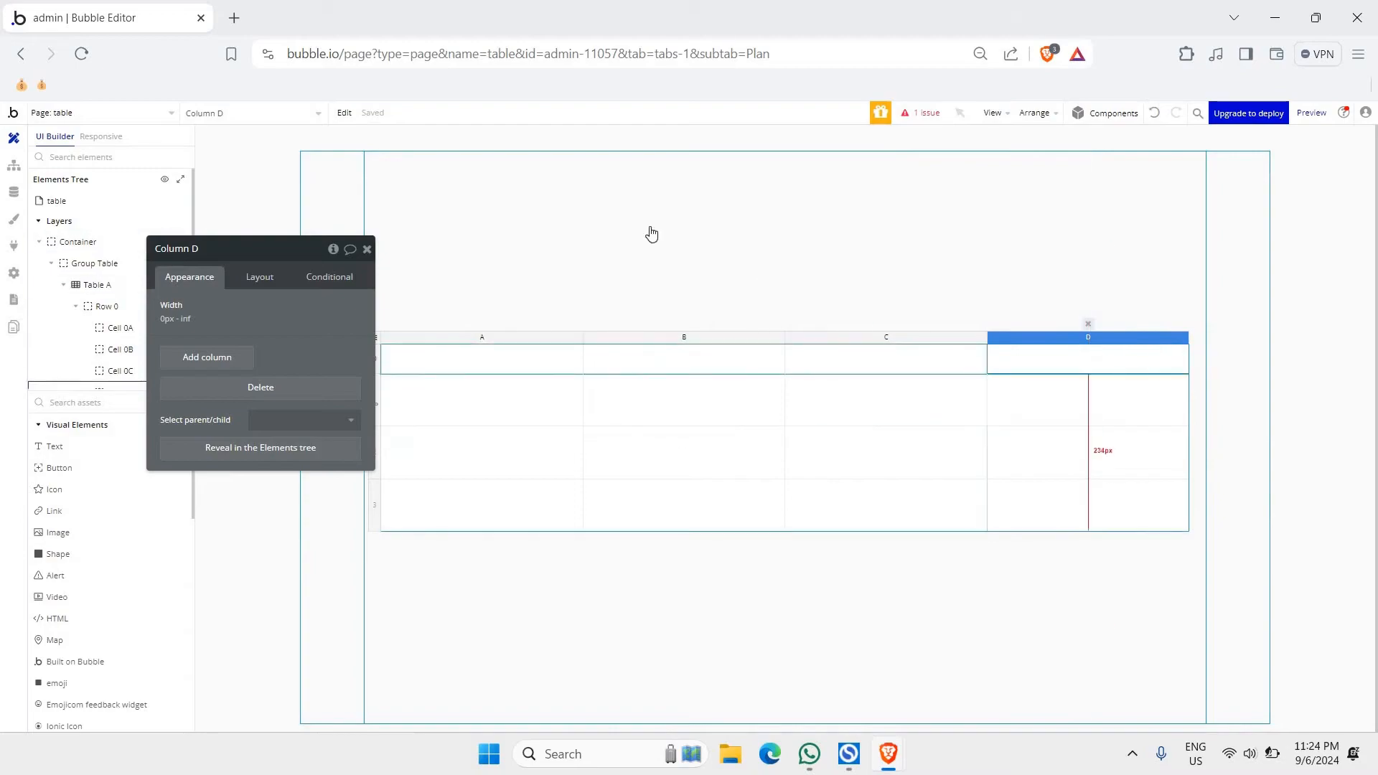
{"action": "left_click", "coordinate": [367, 247]}
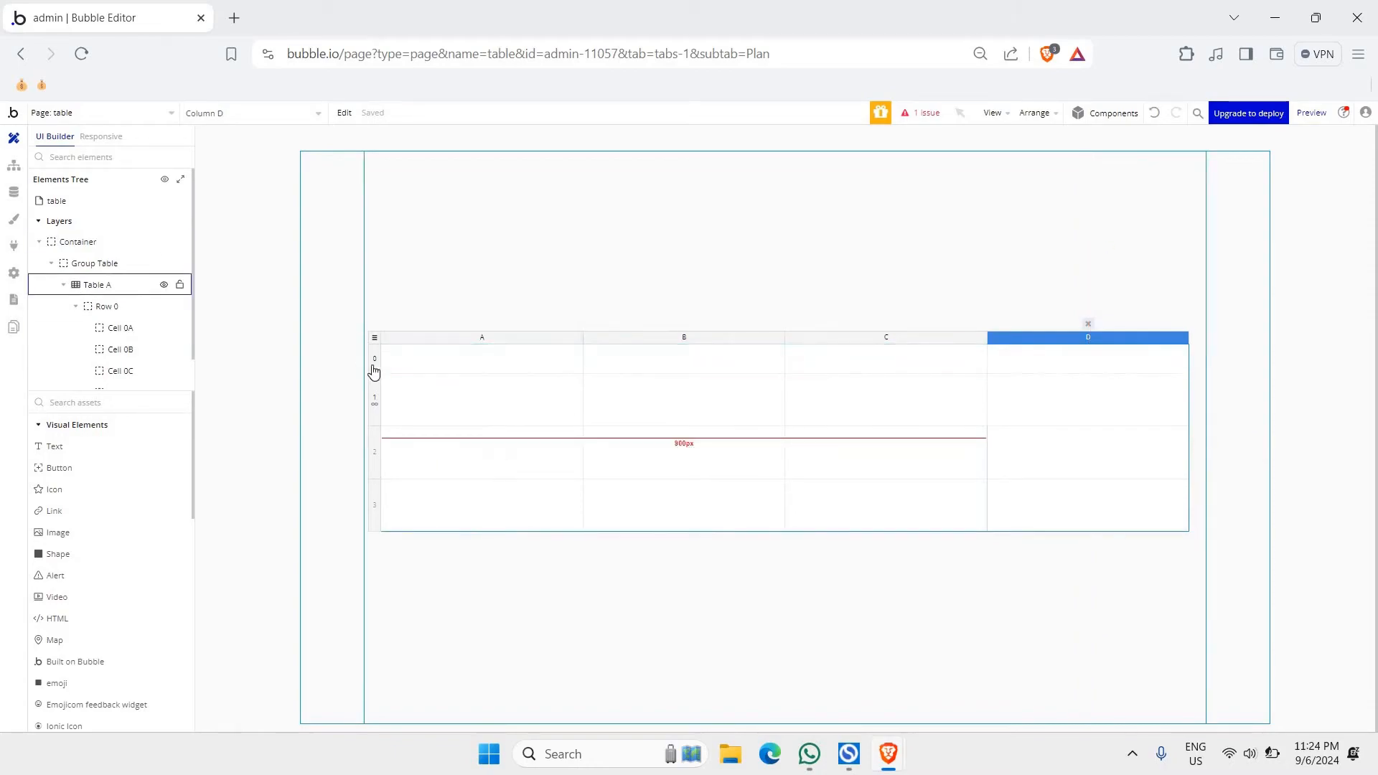
- Place a Text element in Cell 0A of the table's top row and center it vertically
{"action": "double_click", "coordinate": [401, 351]}
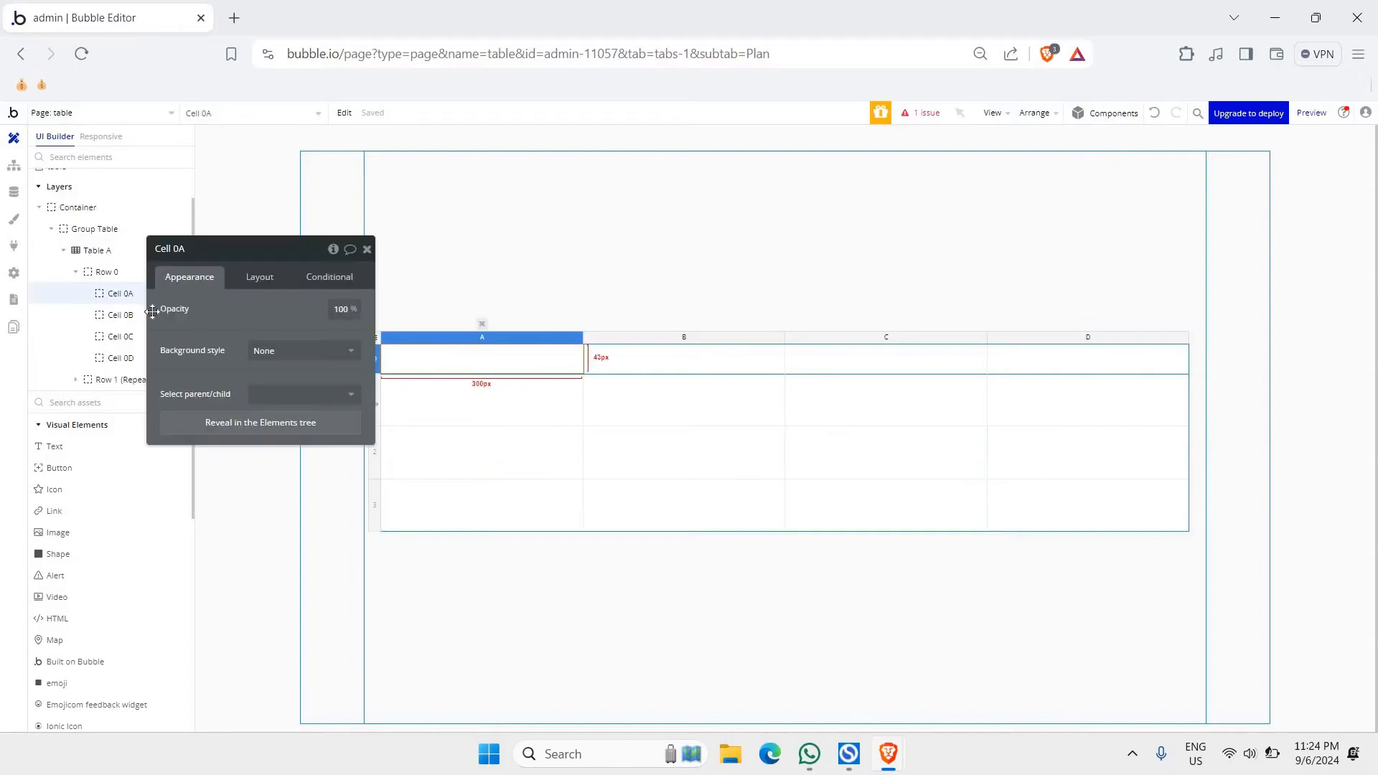
{"action": "left_click", "coordinate": [56, 447]}
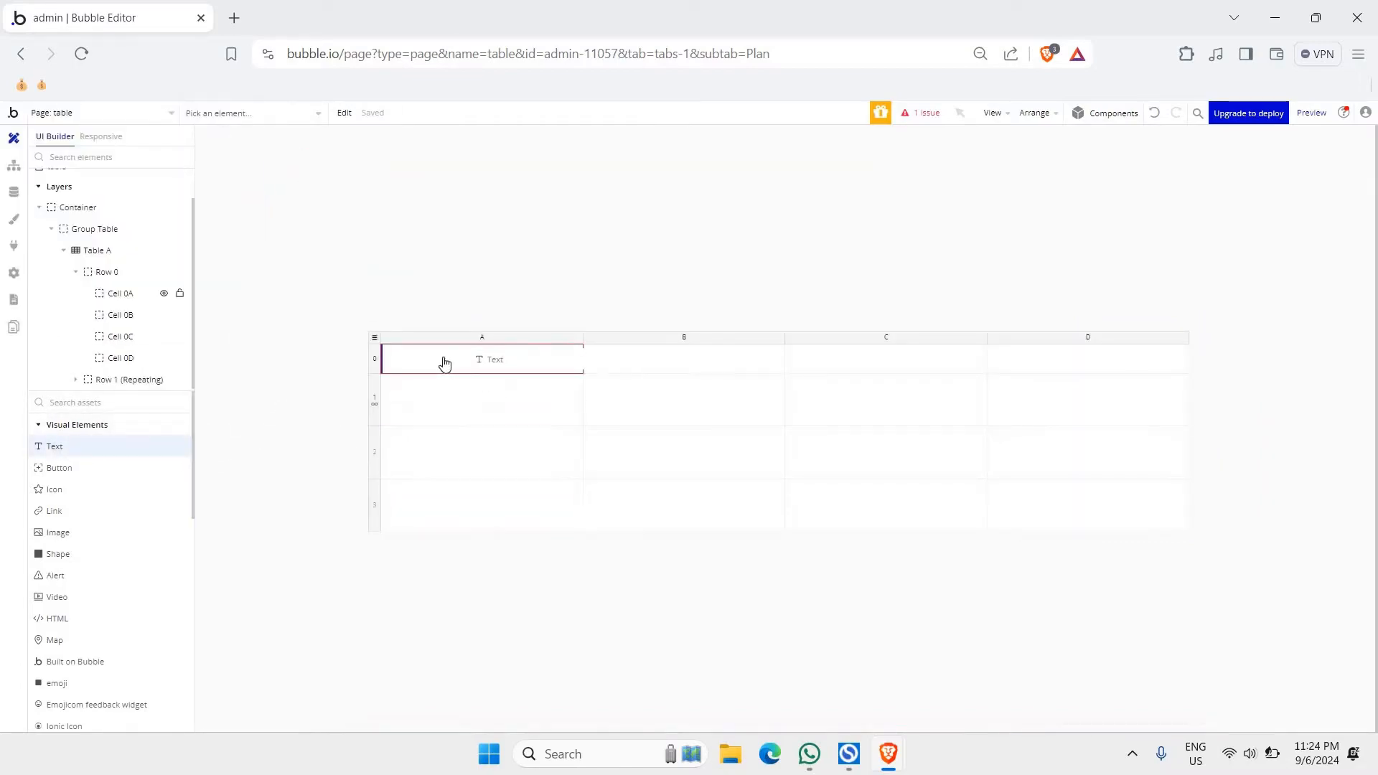
{"action": "left_click", "coordinate": [444, 364]}
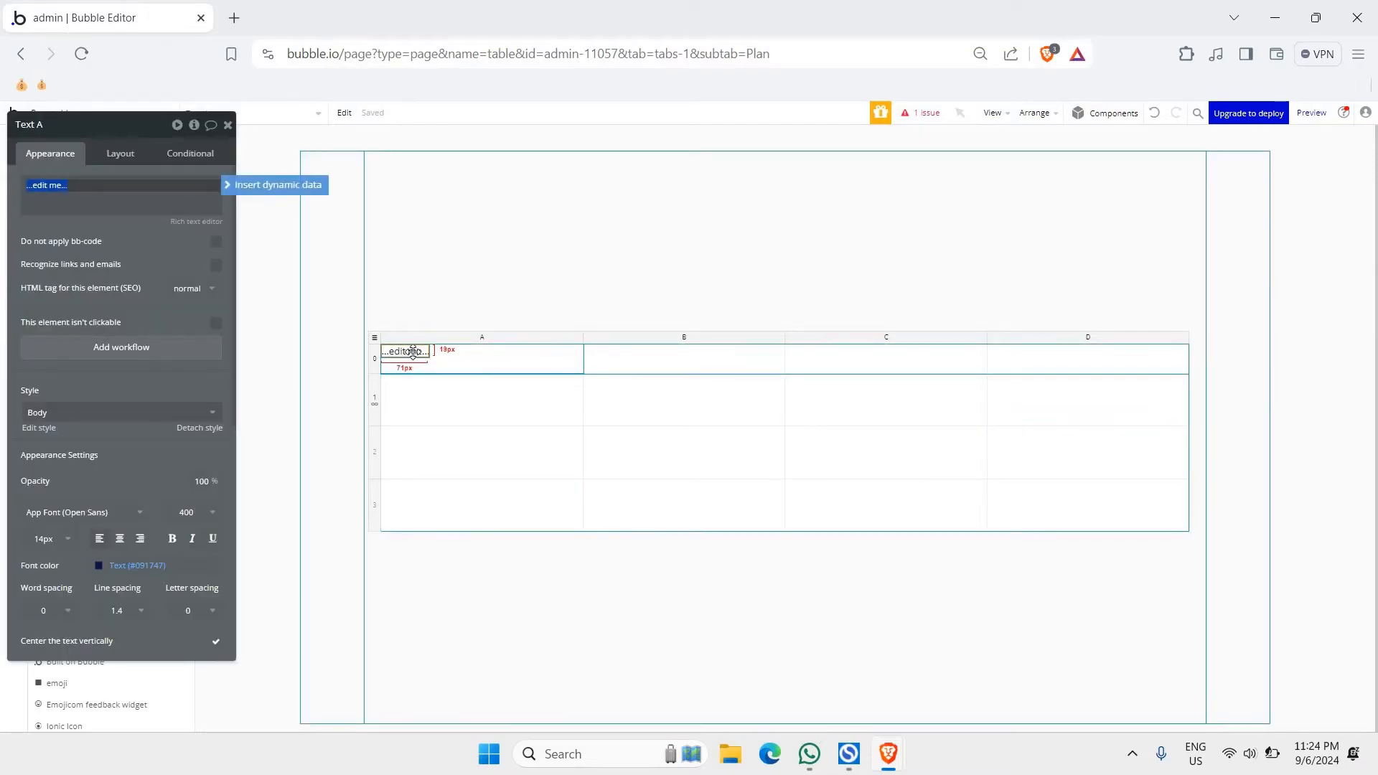
{"action": "left_click", "coordinate": [111, 160]}
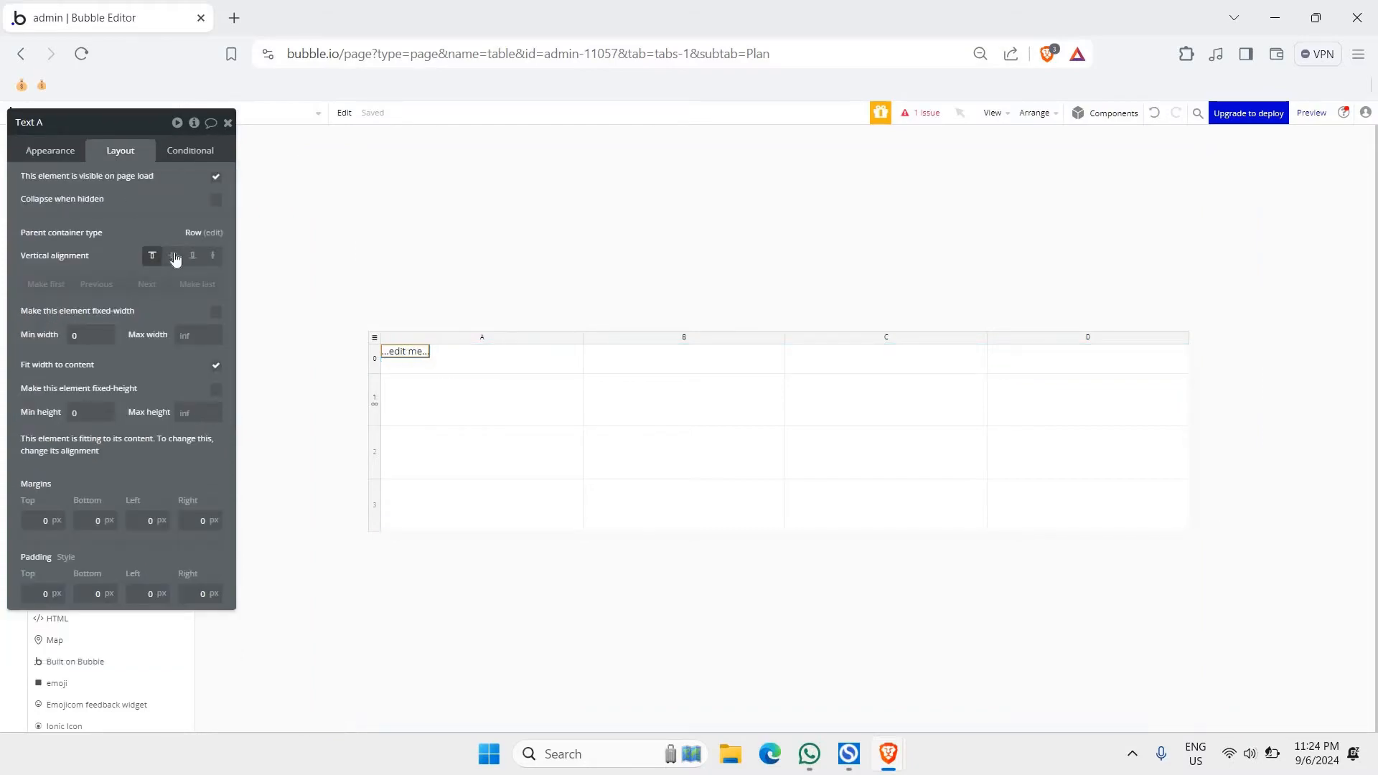
{"action": "left_click", "coordinate": [173, 257]}
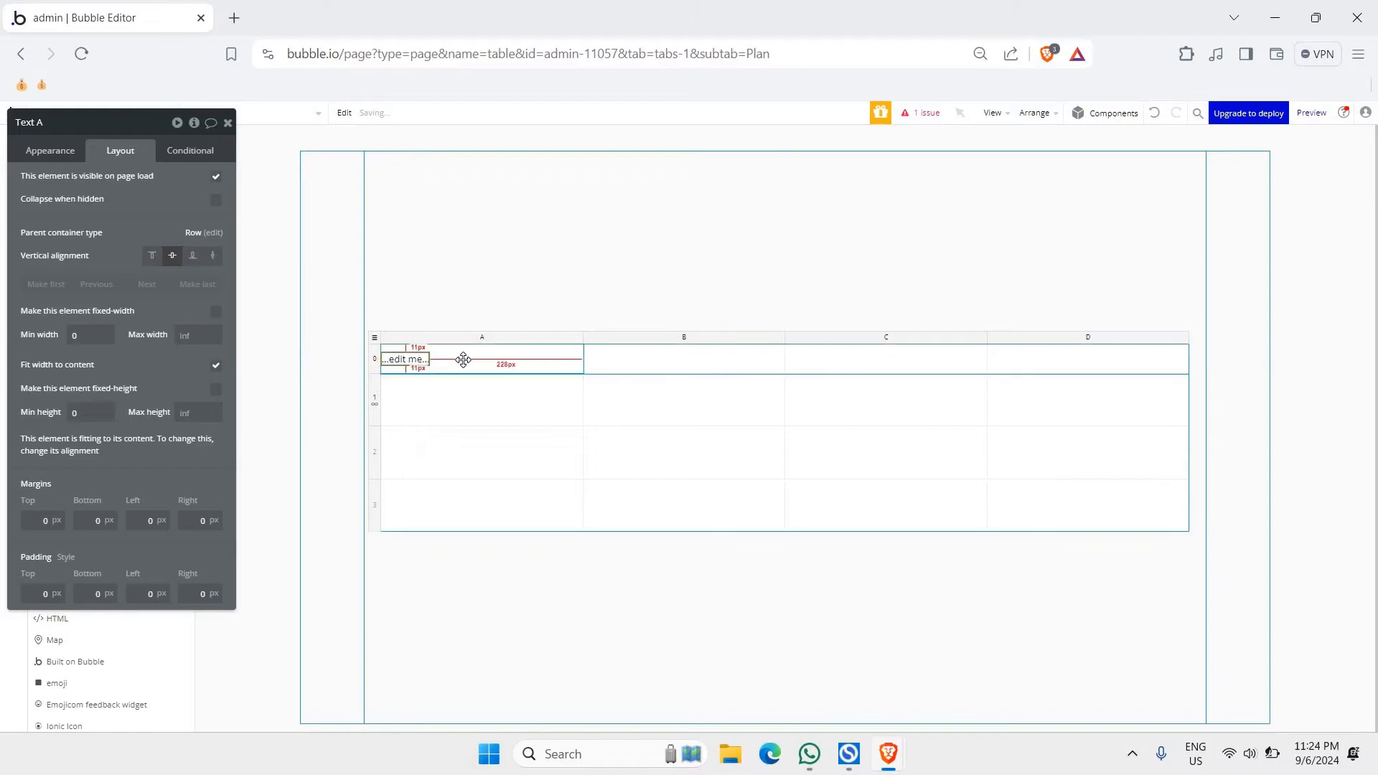
- Set Cell 0A's padding to 40 px left and 24 px right, and turn off Fit width to content for its text
{"action": "left_click", "coordinate": [463, 360]}
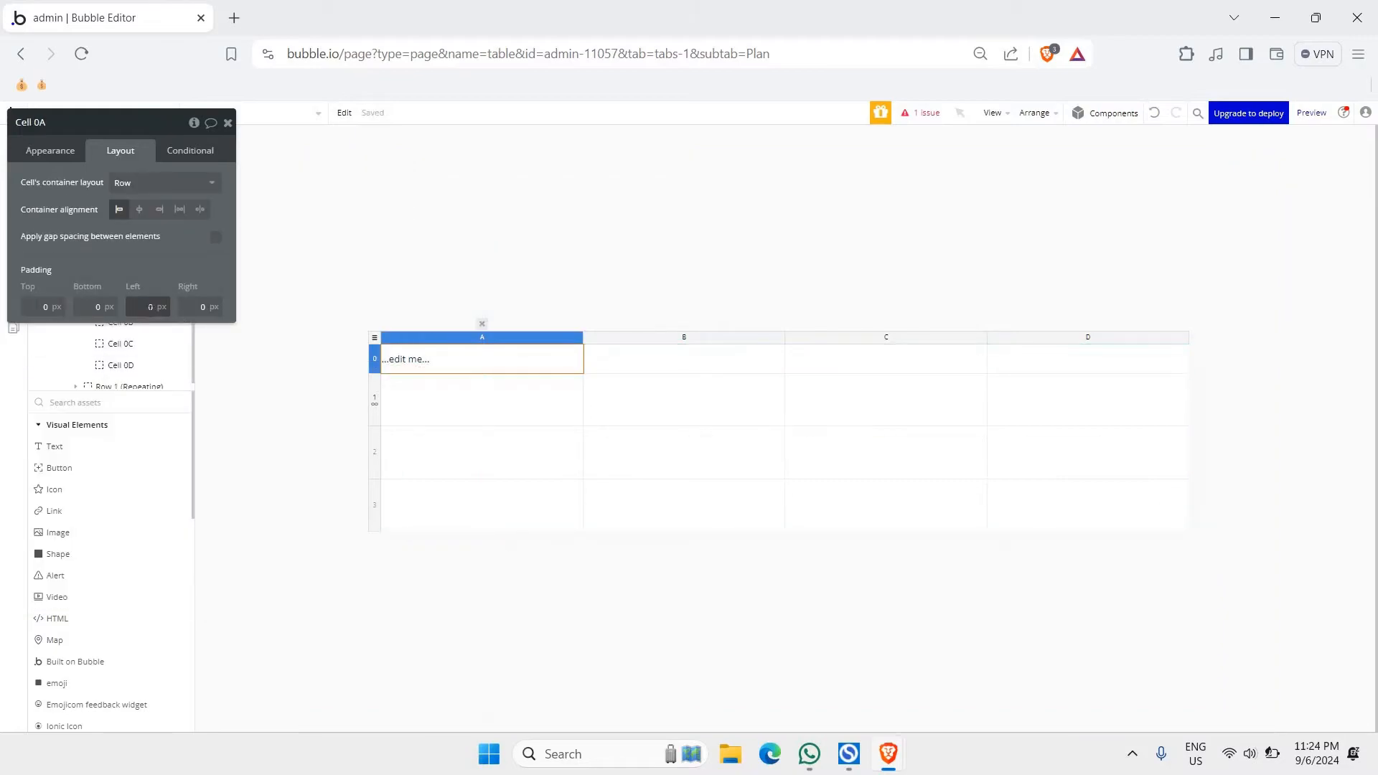
{"action": "left_click", "coordinate": [150, 306]}
{"action": "type", "text": "40"}
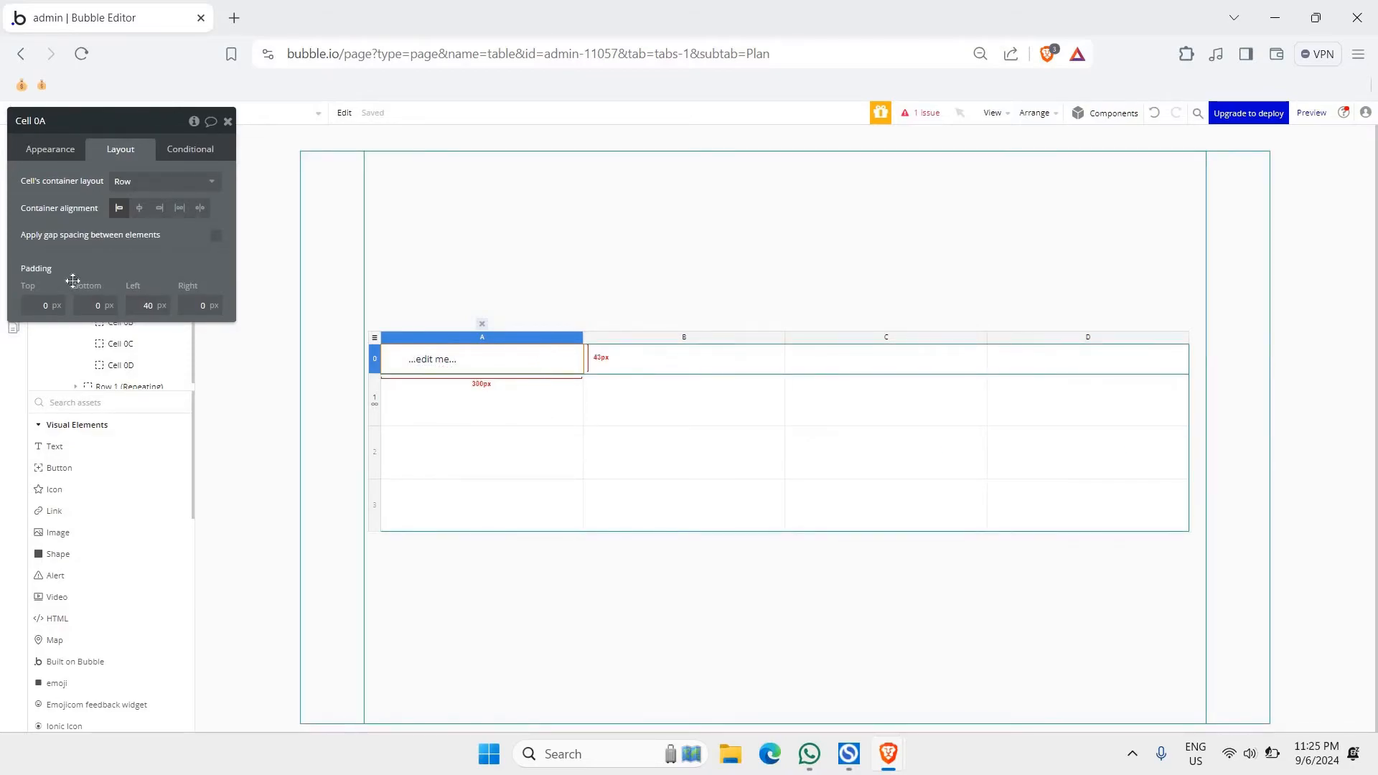
{"action": "left_click", "coordinate": [201, 303]}
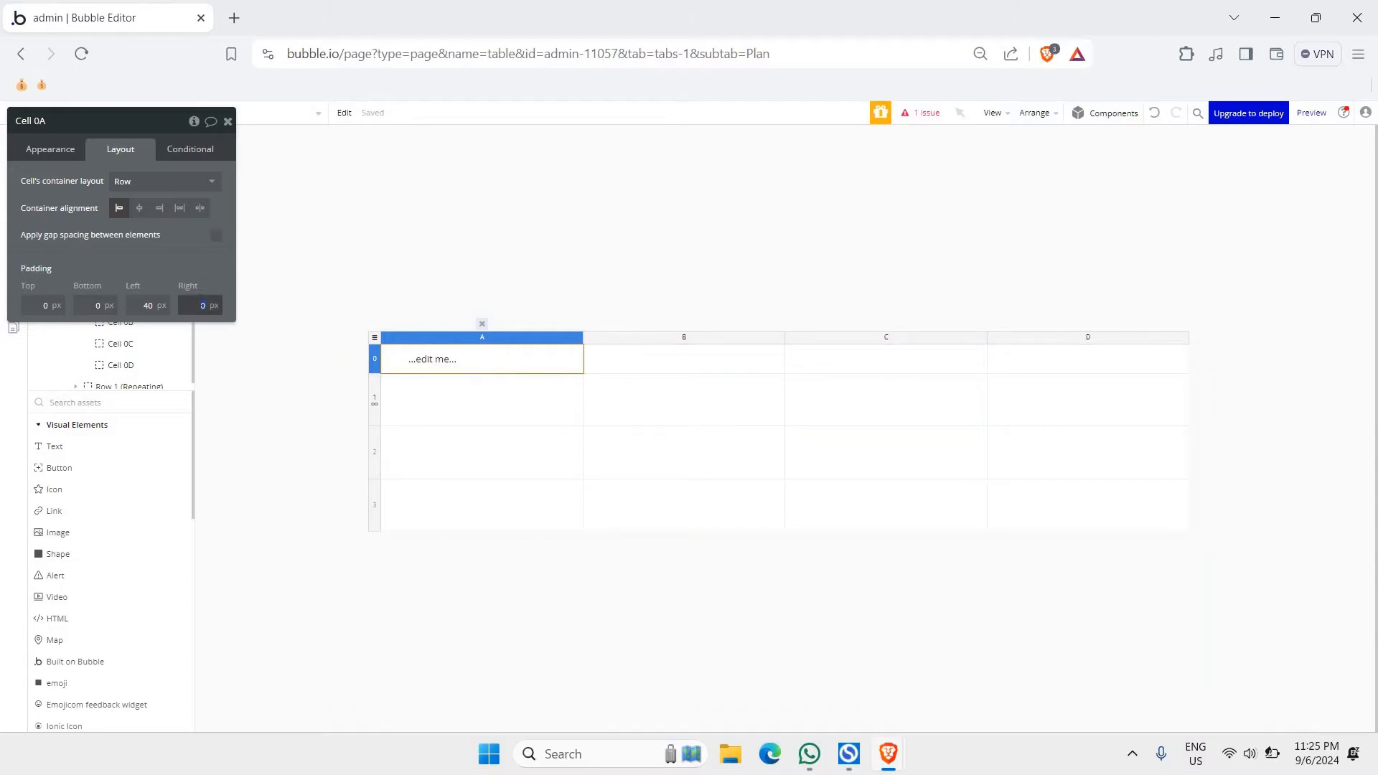
{"action": "type", "text": "24"}
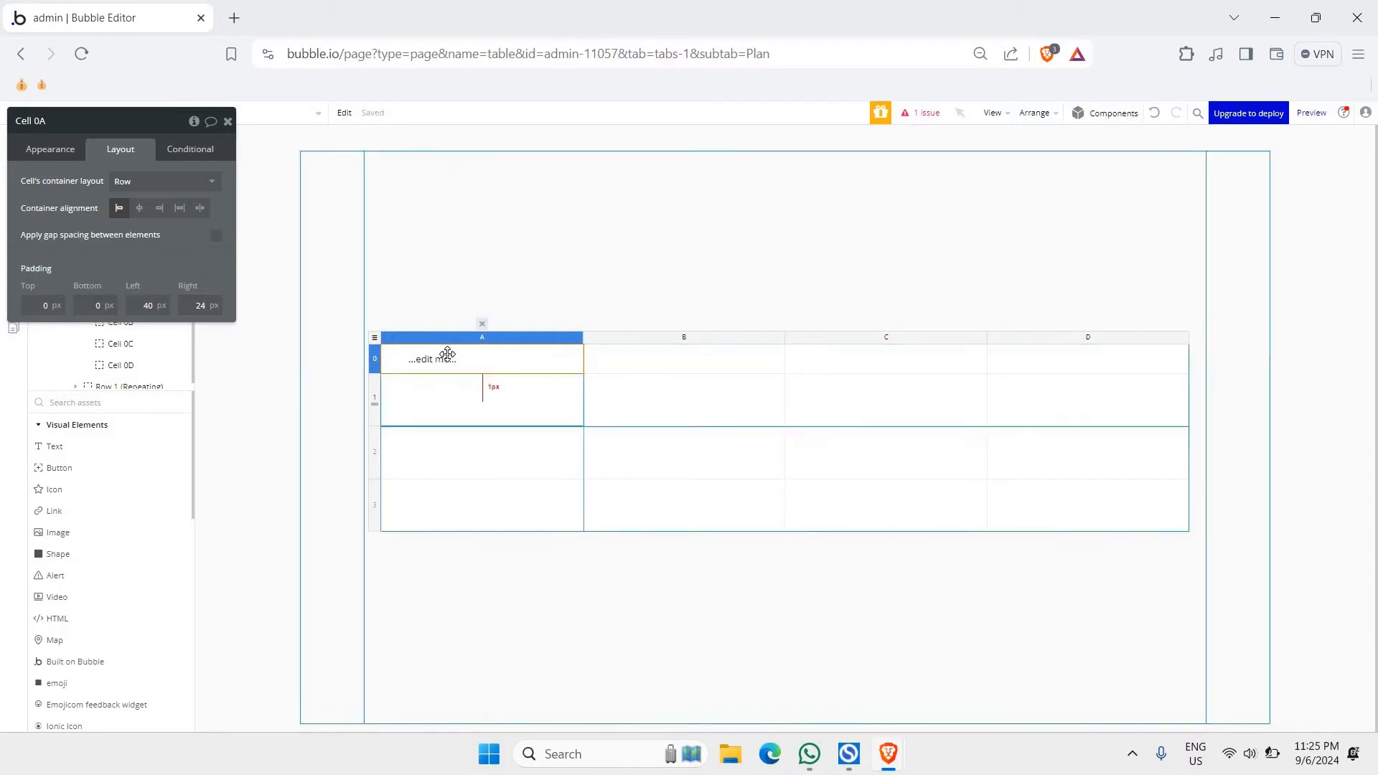
{"action": "left_click", "coordinate": [439, 358]}
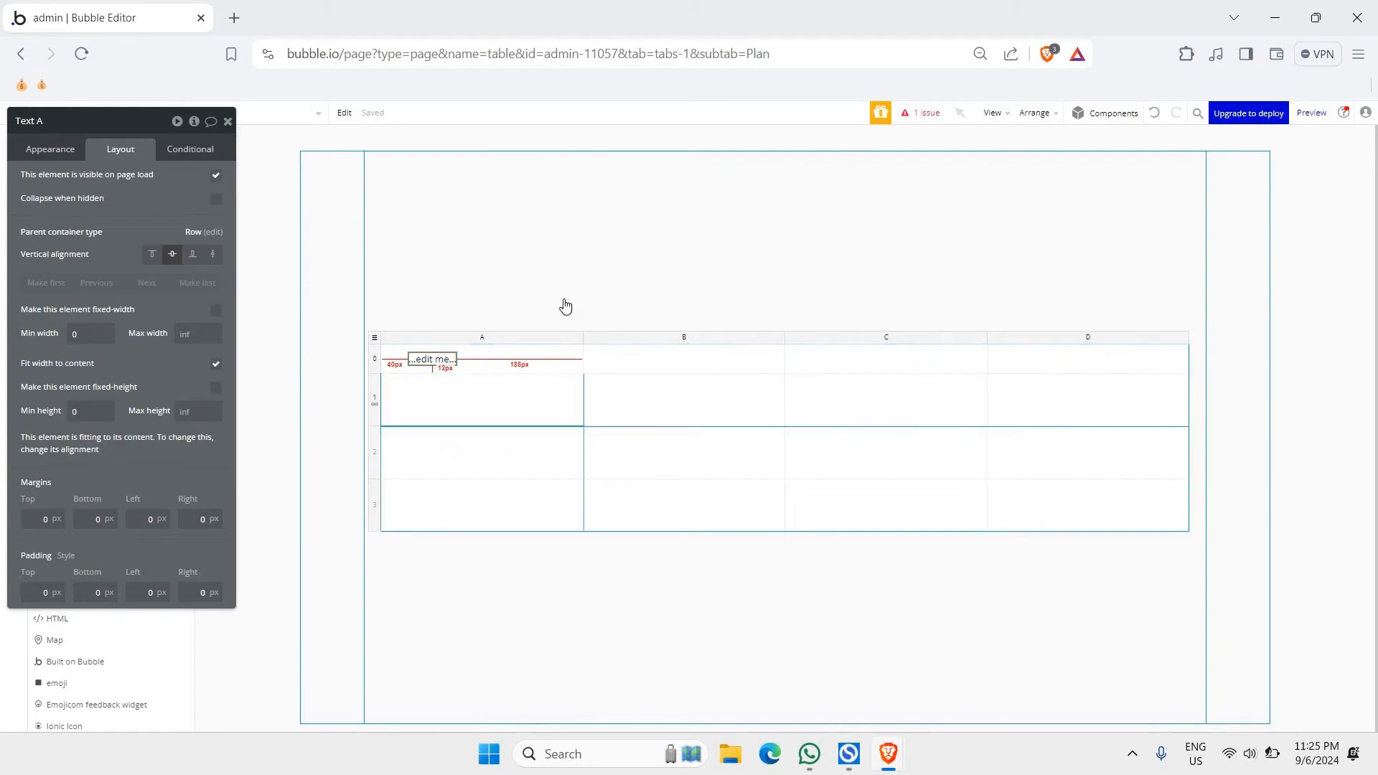
{"action": "left_click", "coordinate": [216, 368]}
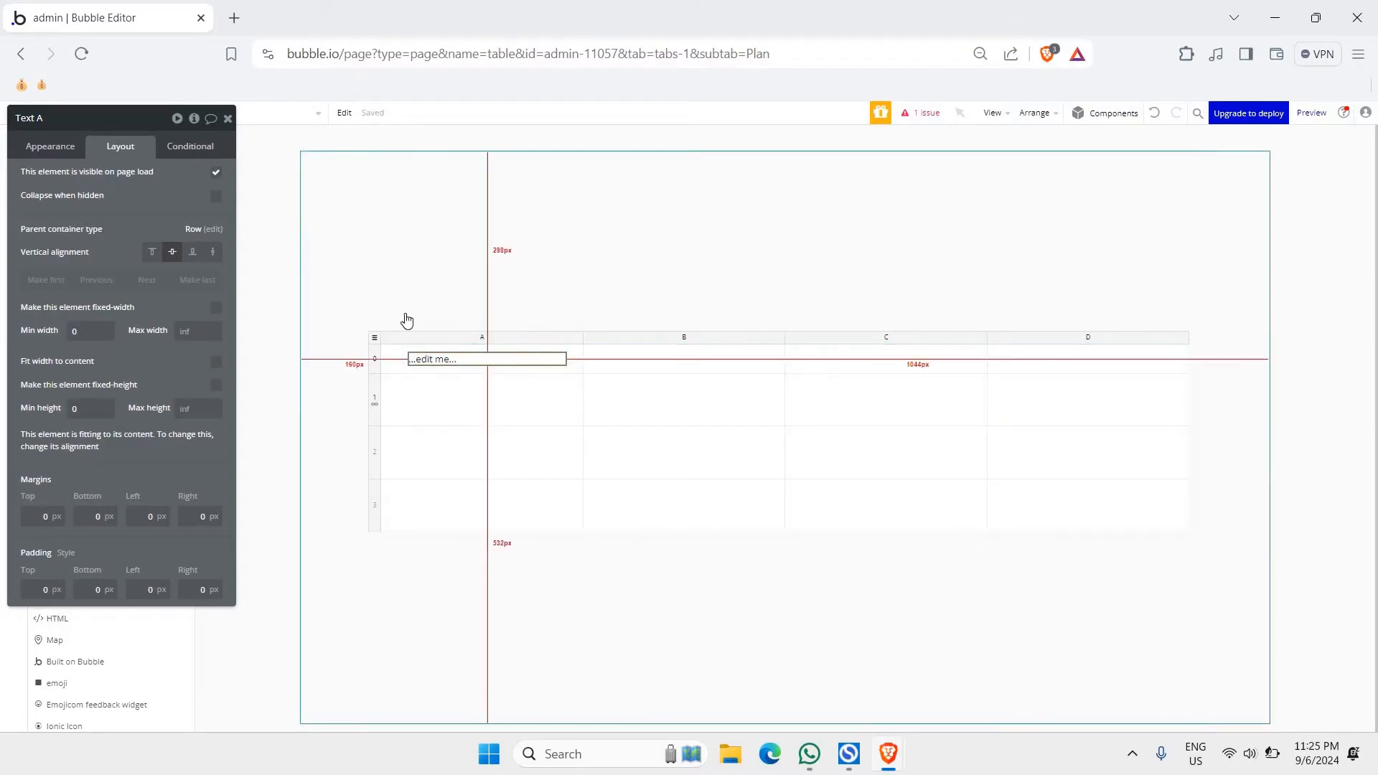
- Set column A's minimum width to 250 and make its width fit the content
{"action": "left_click", "coordinate": [448, 343]}
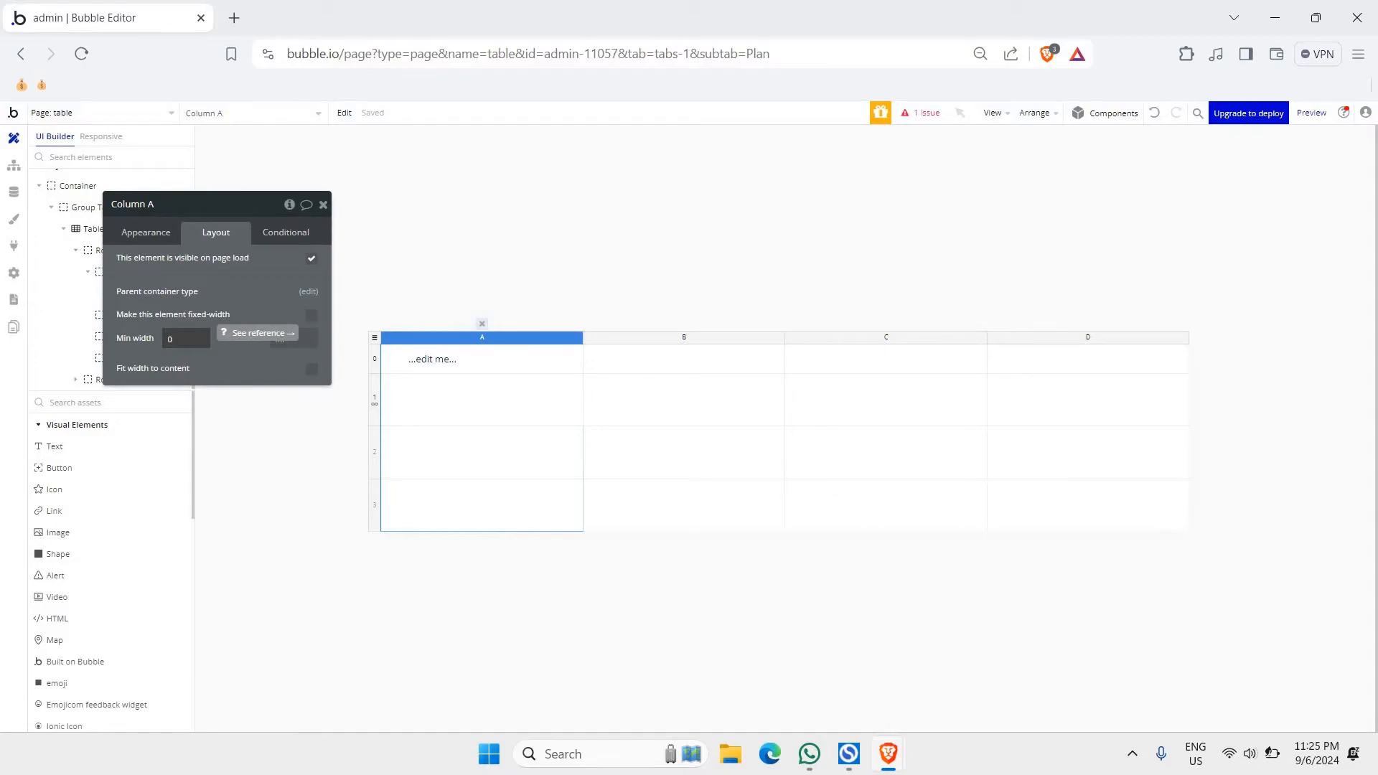
{"action": "type", "text": "25"}
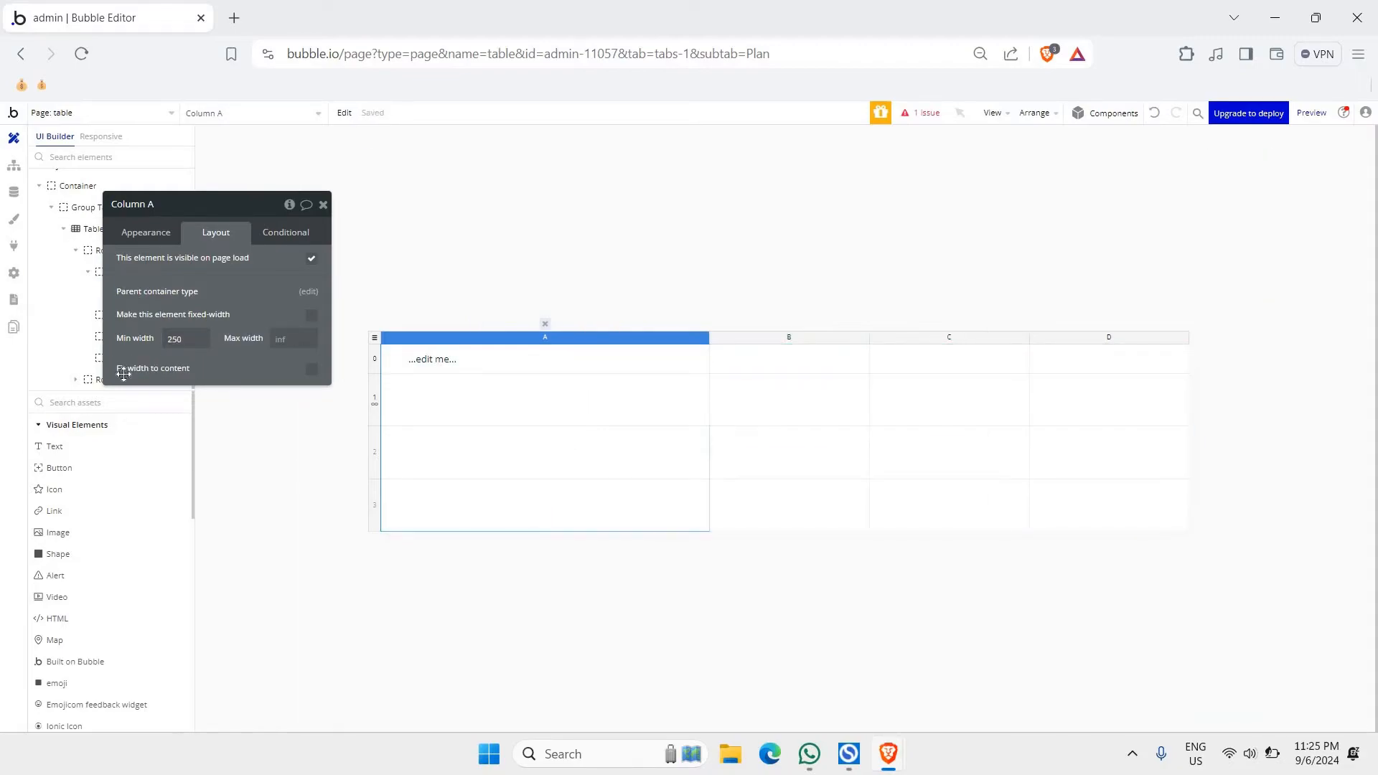
{"action": "left_click", "coordinate": [312, 370]}
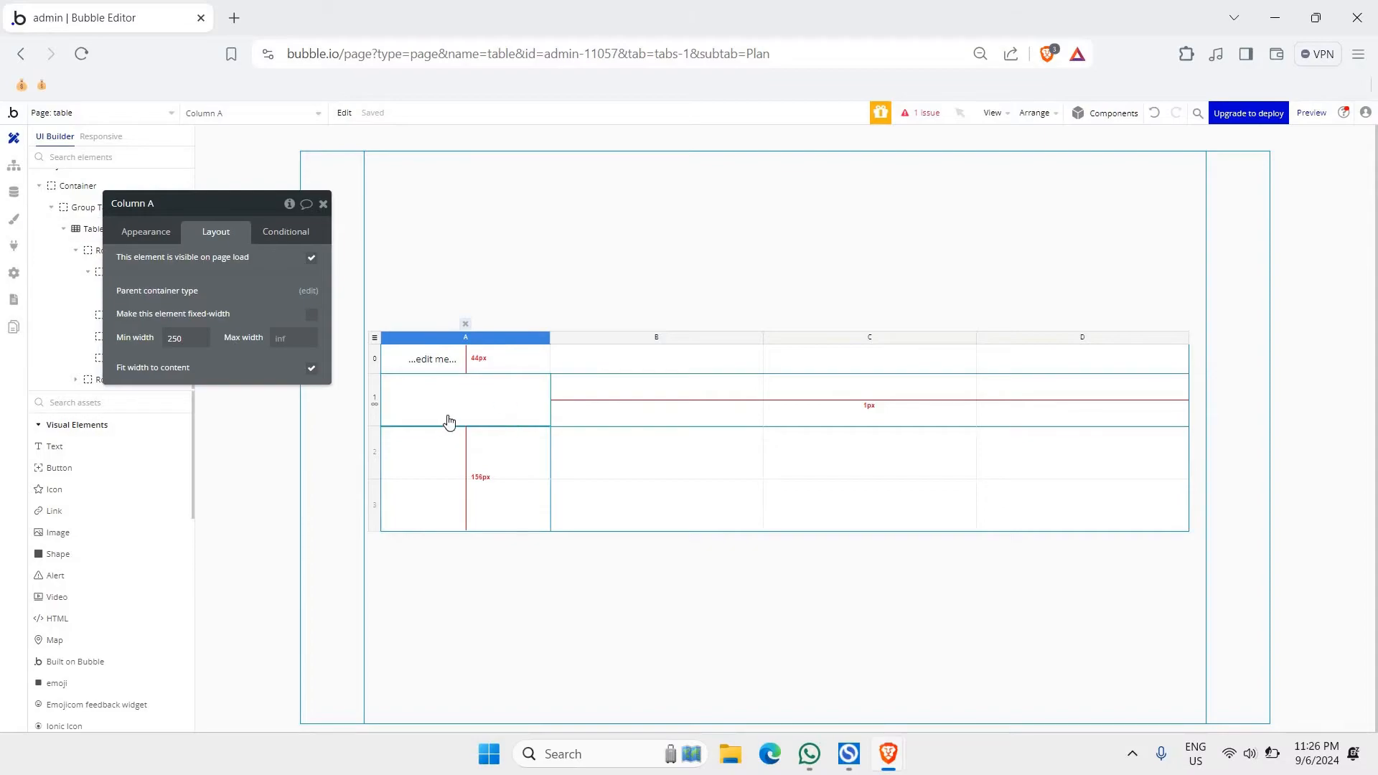
- Change the text in column A's header cell to "User" and close its properties
{"action": "left_click", "coordinate": [140, 232]}
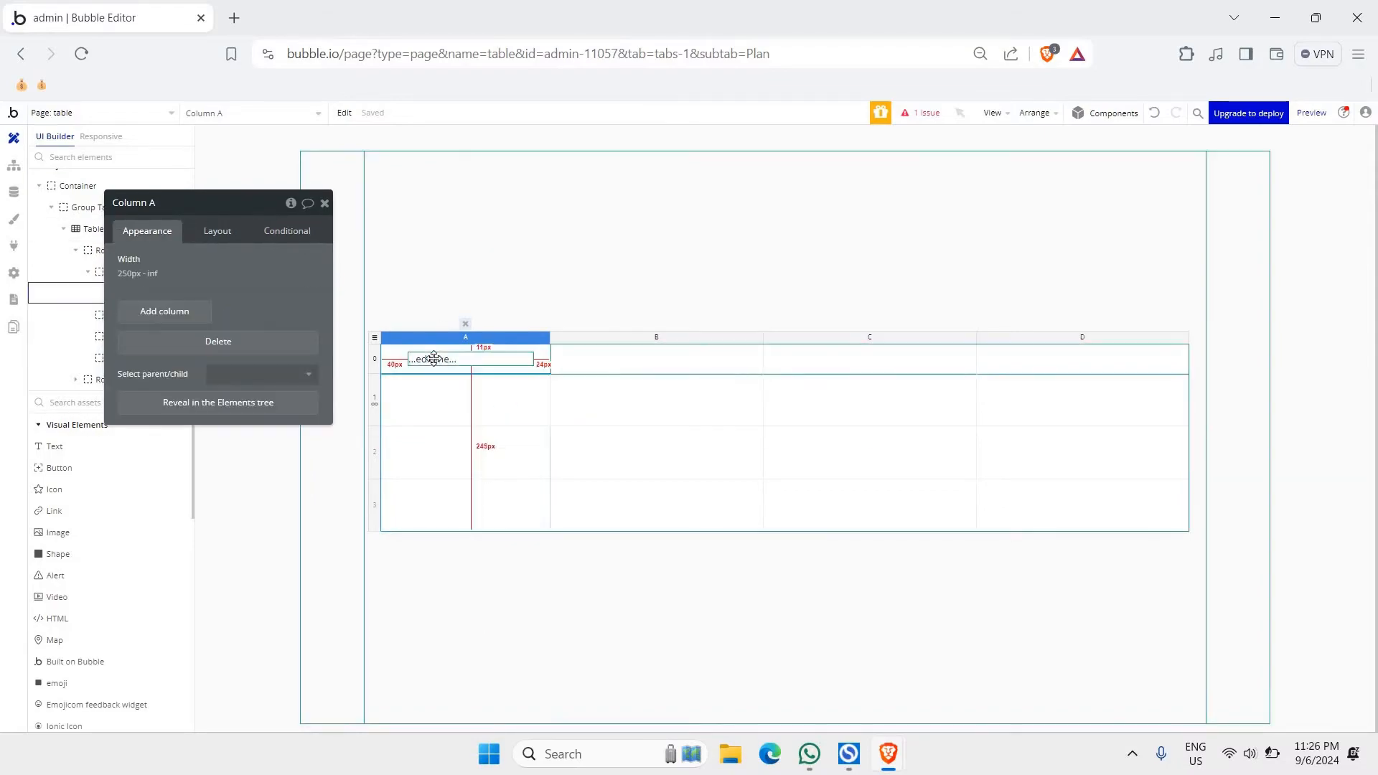
{"action": "left_click", "coordinate": [434, 358]}
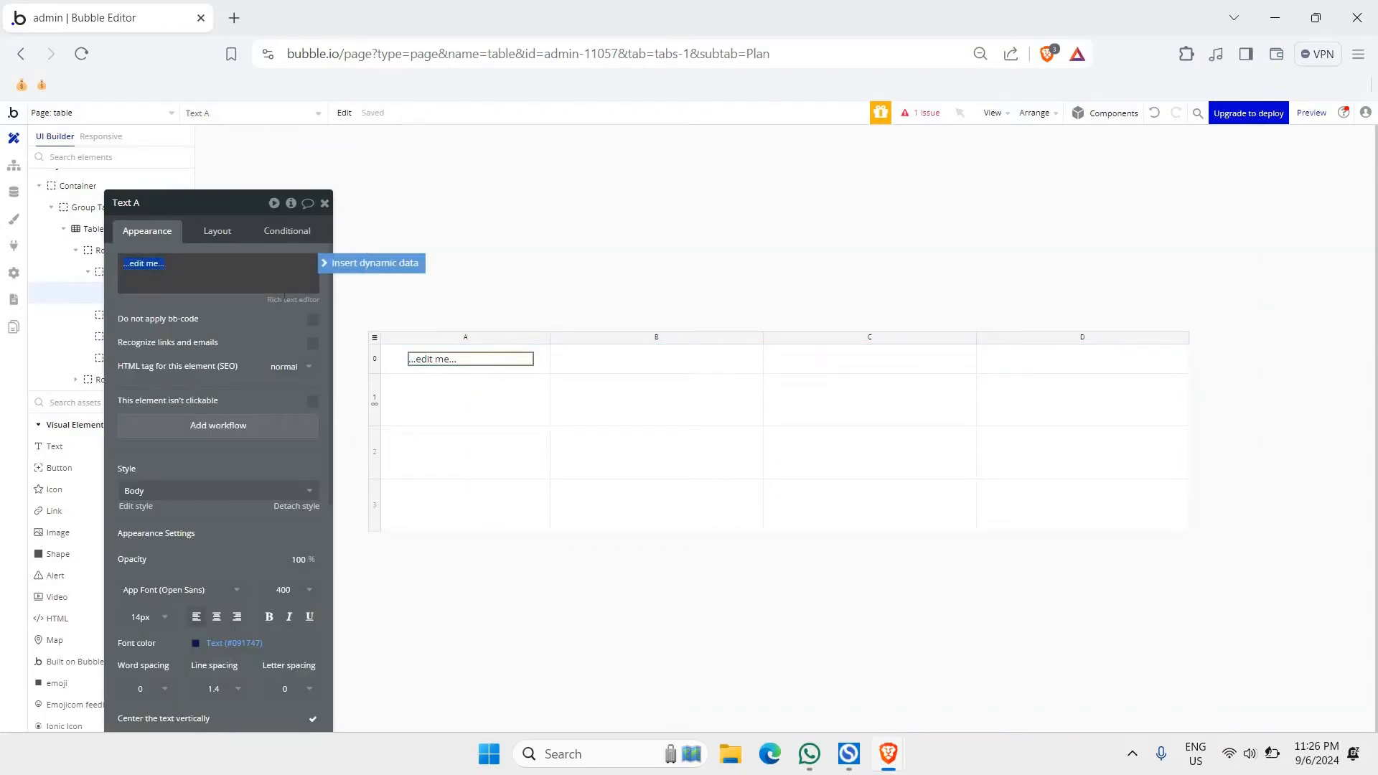
{"action": "type", "text": "User"}
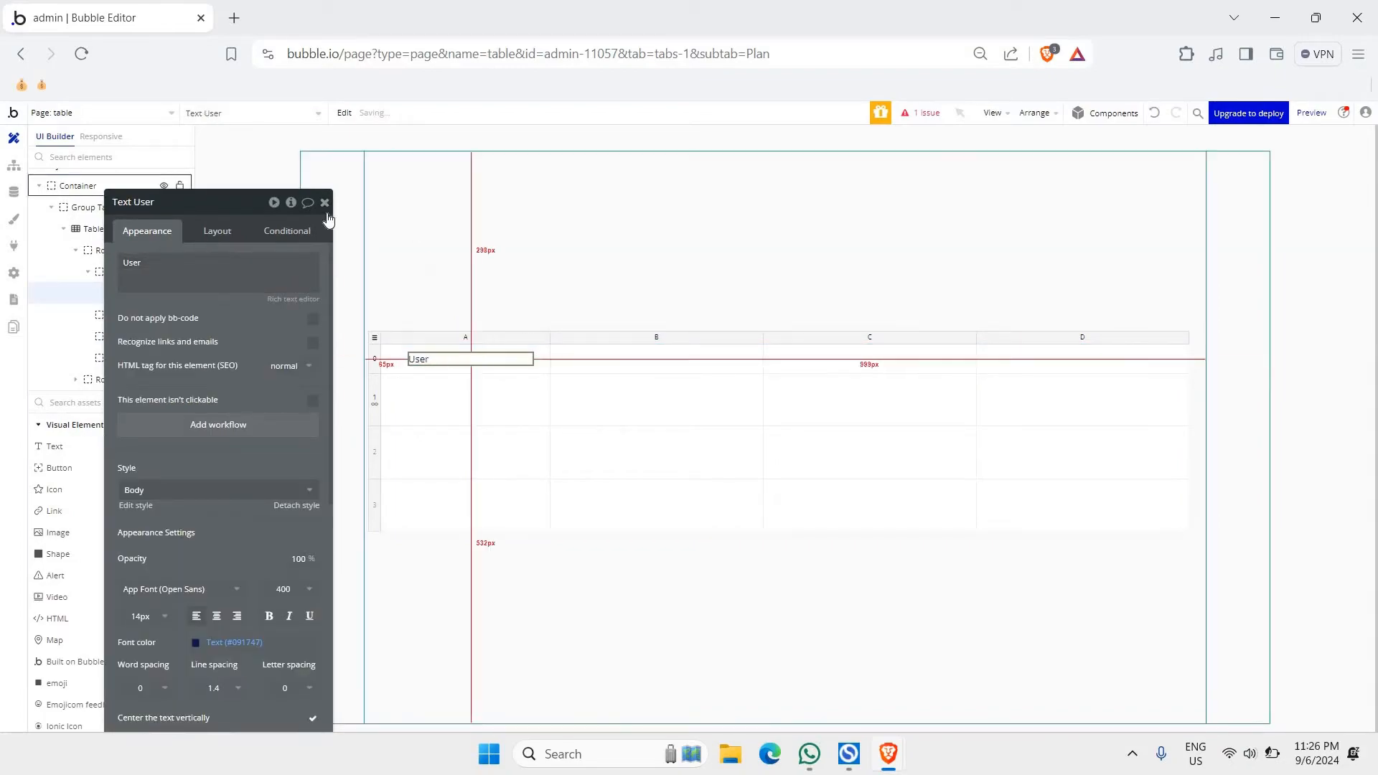
{"action": "left_click", "coordinate": [325, 203]}
- Copy the User text into Cell 0B and change the copy's wording to "Date created"
{"action": "left_click", "coordinate": [437, 357]}
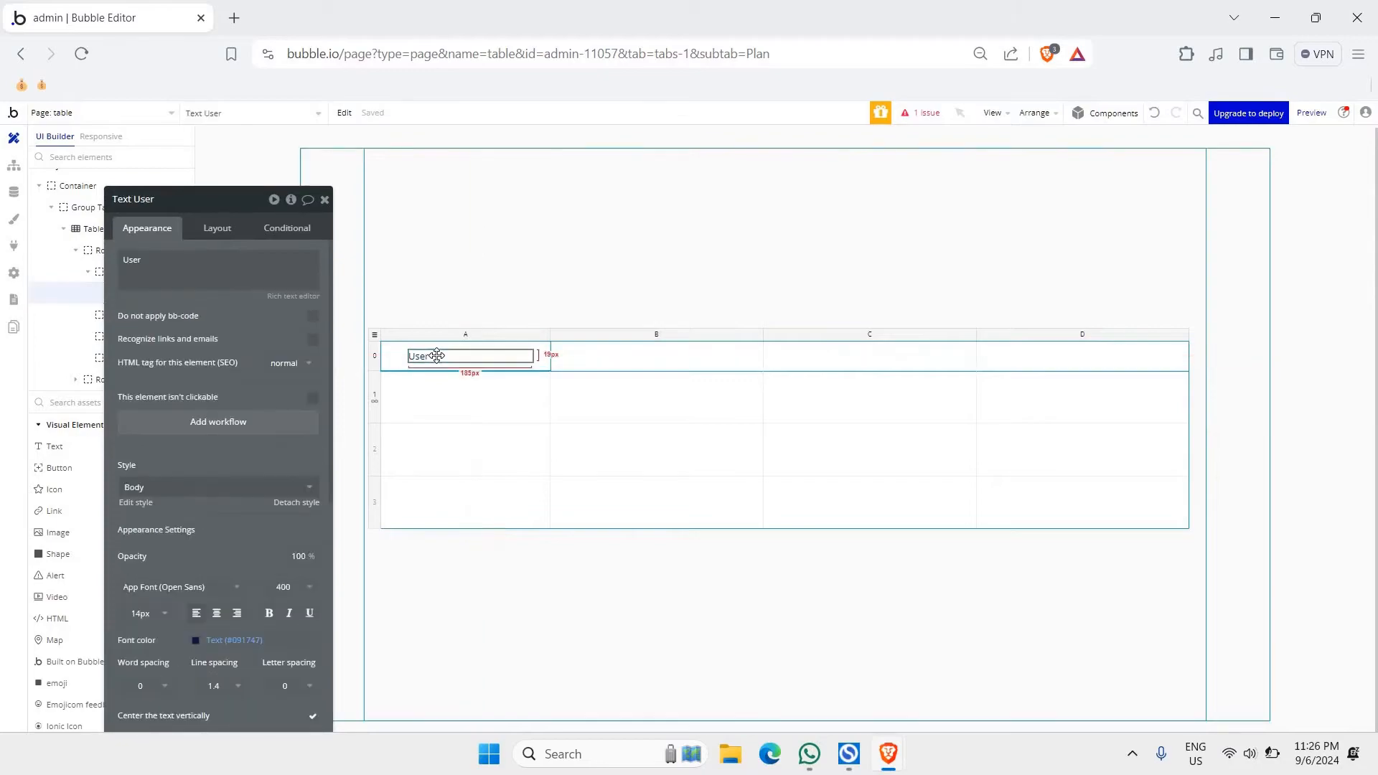
{"action": "left_click", "coordinate": [640, 364]}
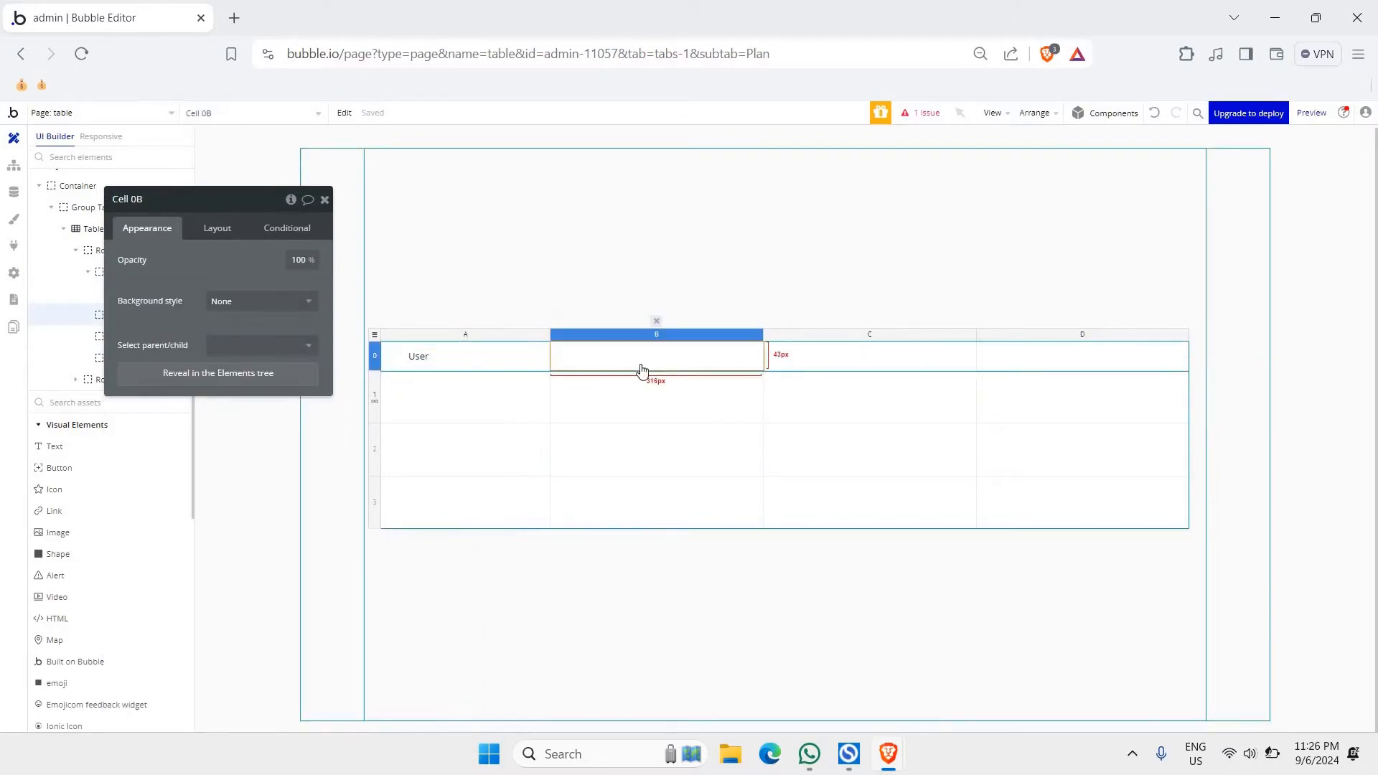
{"action": "key", "text": "ctrl+v"}
{"action": "double_click", "coordinate": [244, 260]}
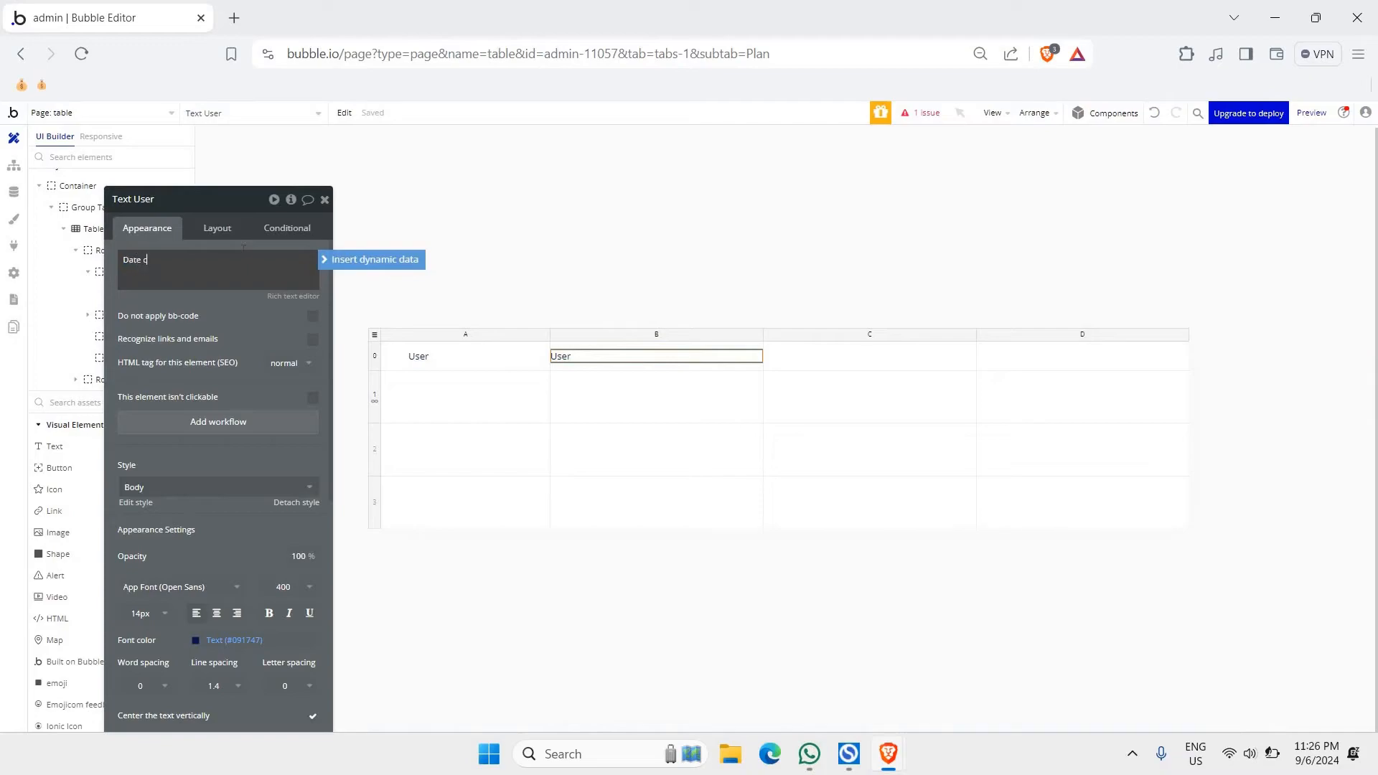
- Set Cell 0B's left padding to 40 px and right padding to 24 px
{"action": "left_click", "coordinate": [733, 362]}
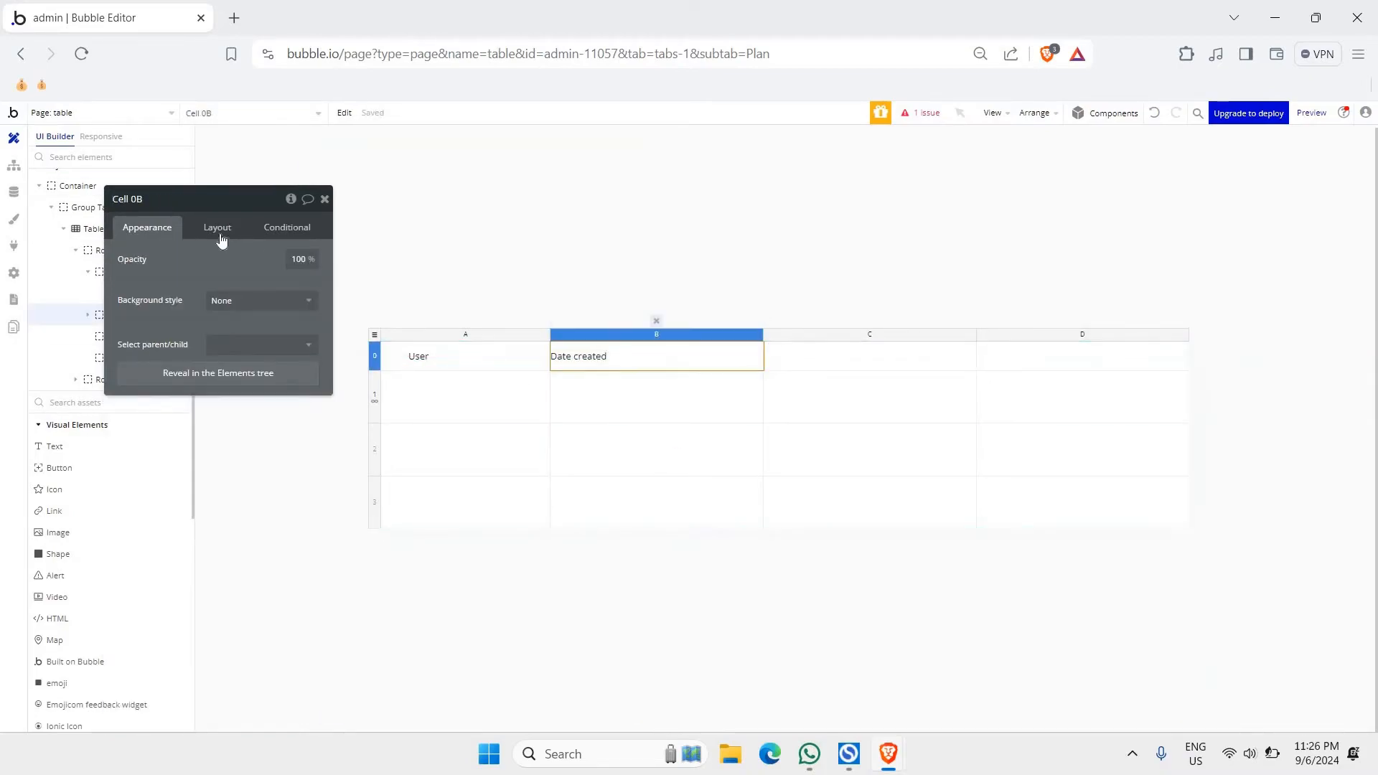
{"action": "left_click", "coordinate": [218, 233]}
{"action": "left_click", "coordinate": [245, 381]}
{"action": "type", "text": "40"}
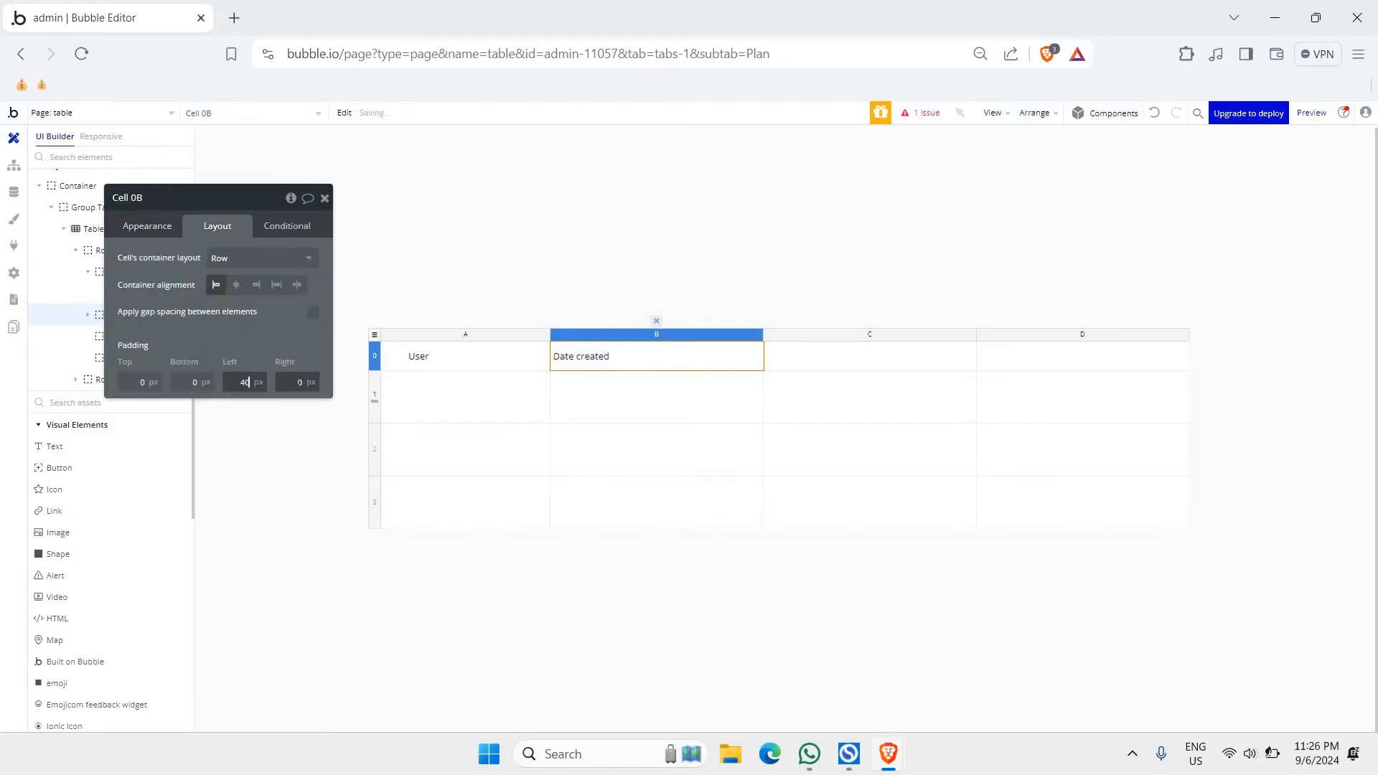
{"action": "left_click", "coordinate": [297, 382]}
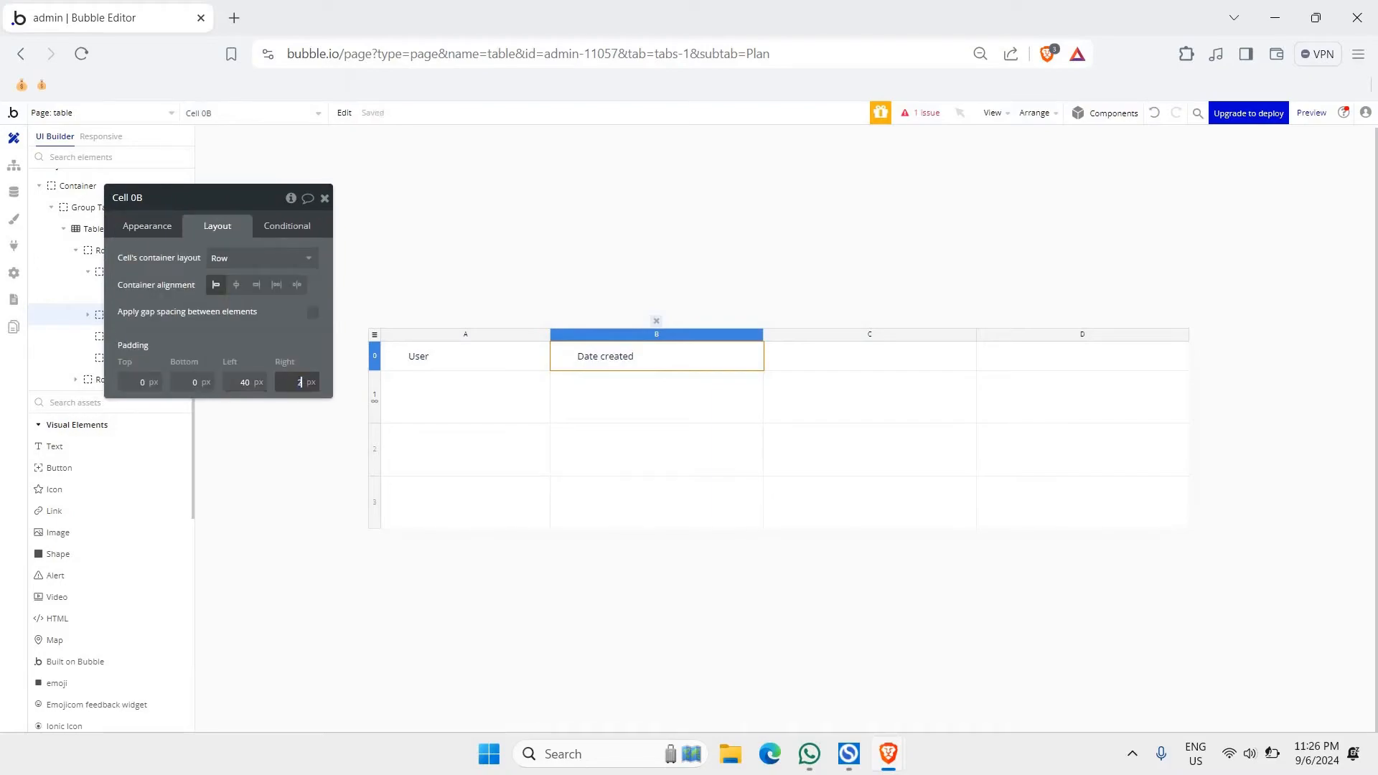
- Make column B's width fit its content and set its minimum width to 250
{"action": "left_click", "coordinate": [609, 334]}
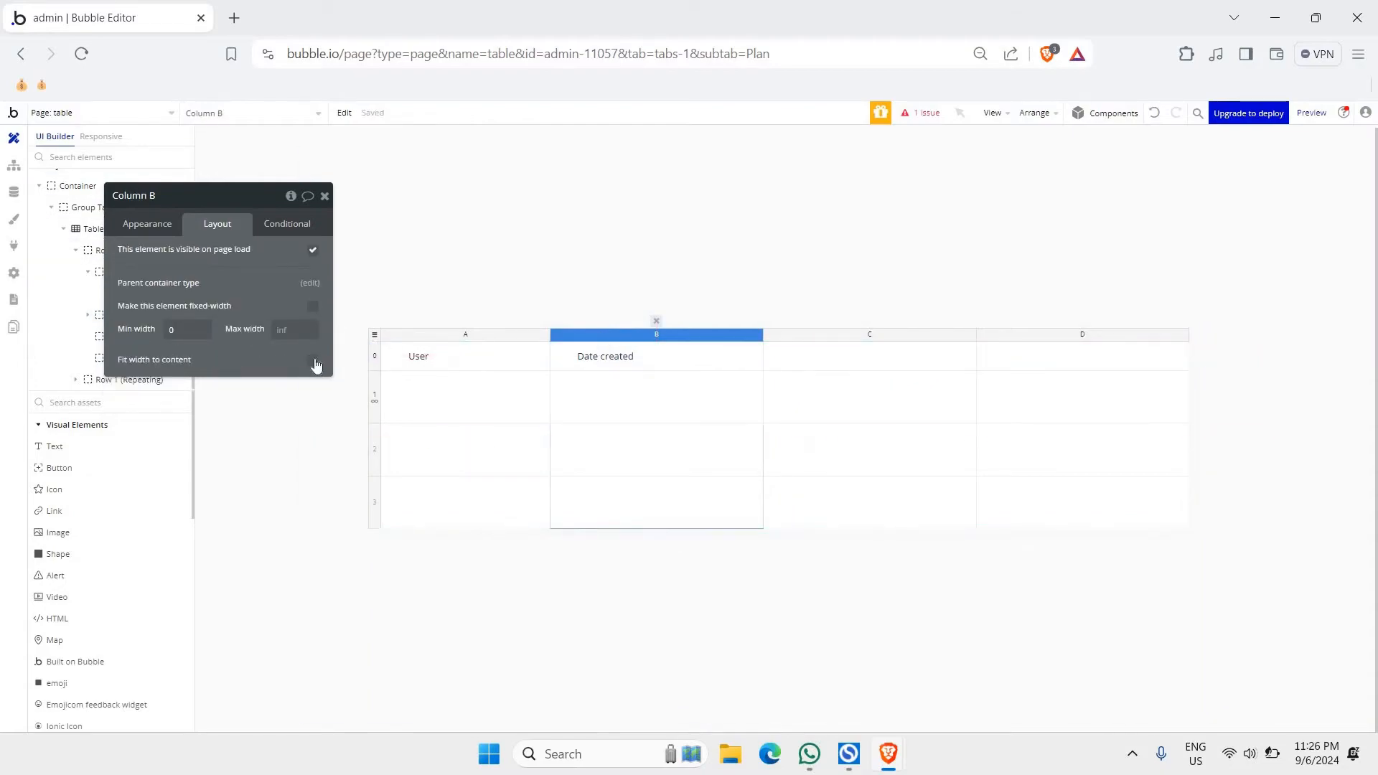
{"action": "left_click", "coordinate": [313, 361]}
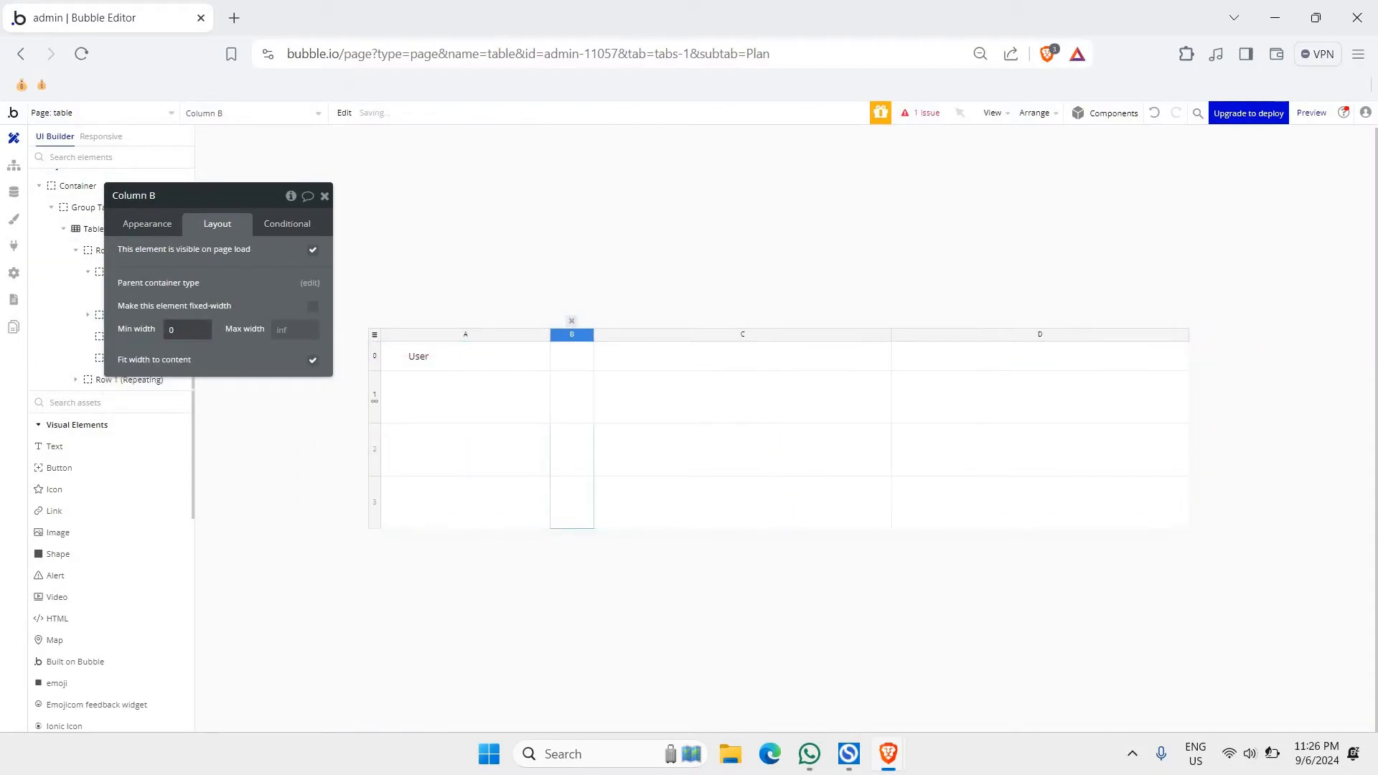
{"action": "type", "text": "250"}
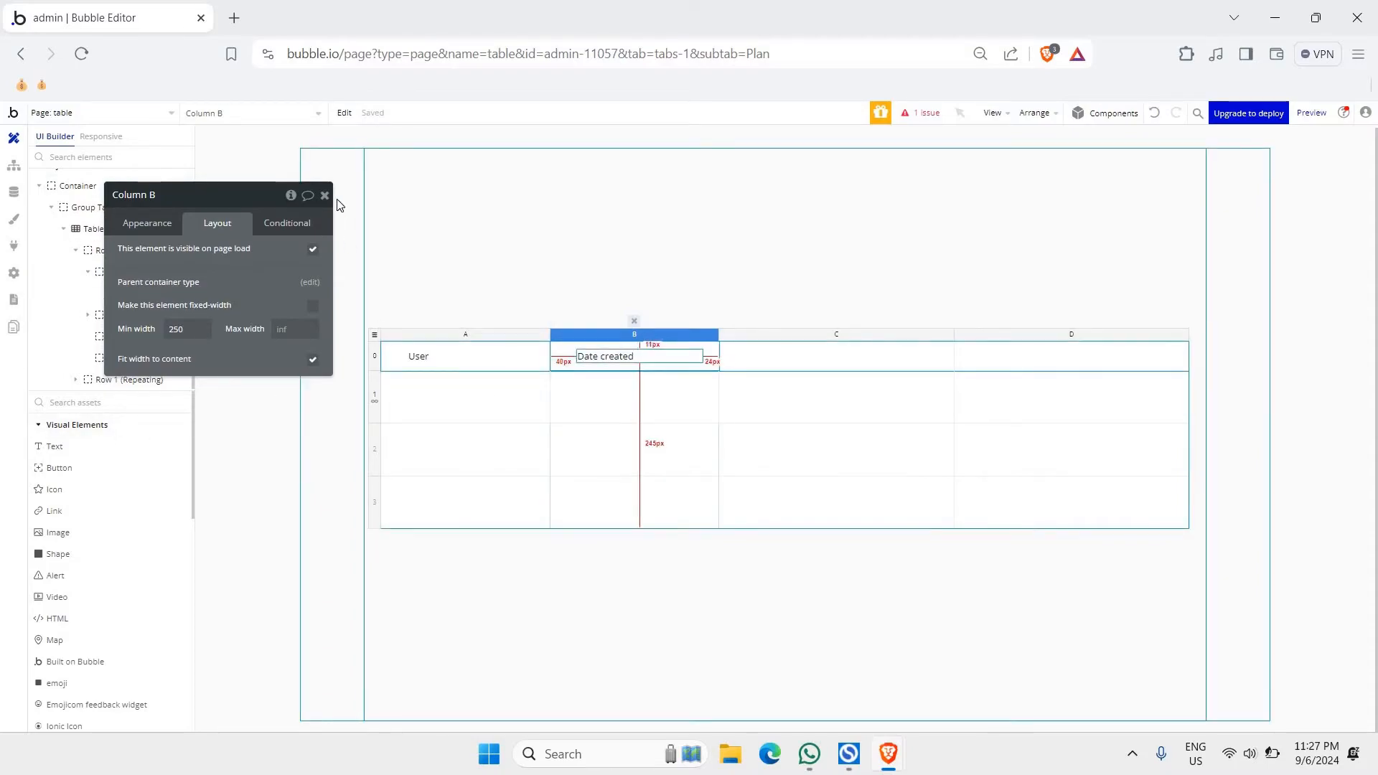
- Copy the Date created text into Cell 0C and change the copy's wording to "Status"
{"action": "left_click", "coordinate": [631, 351]}
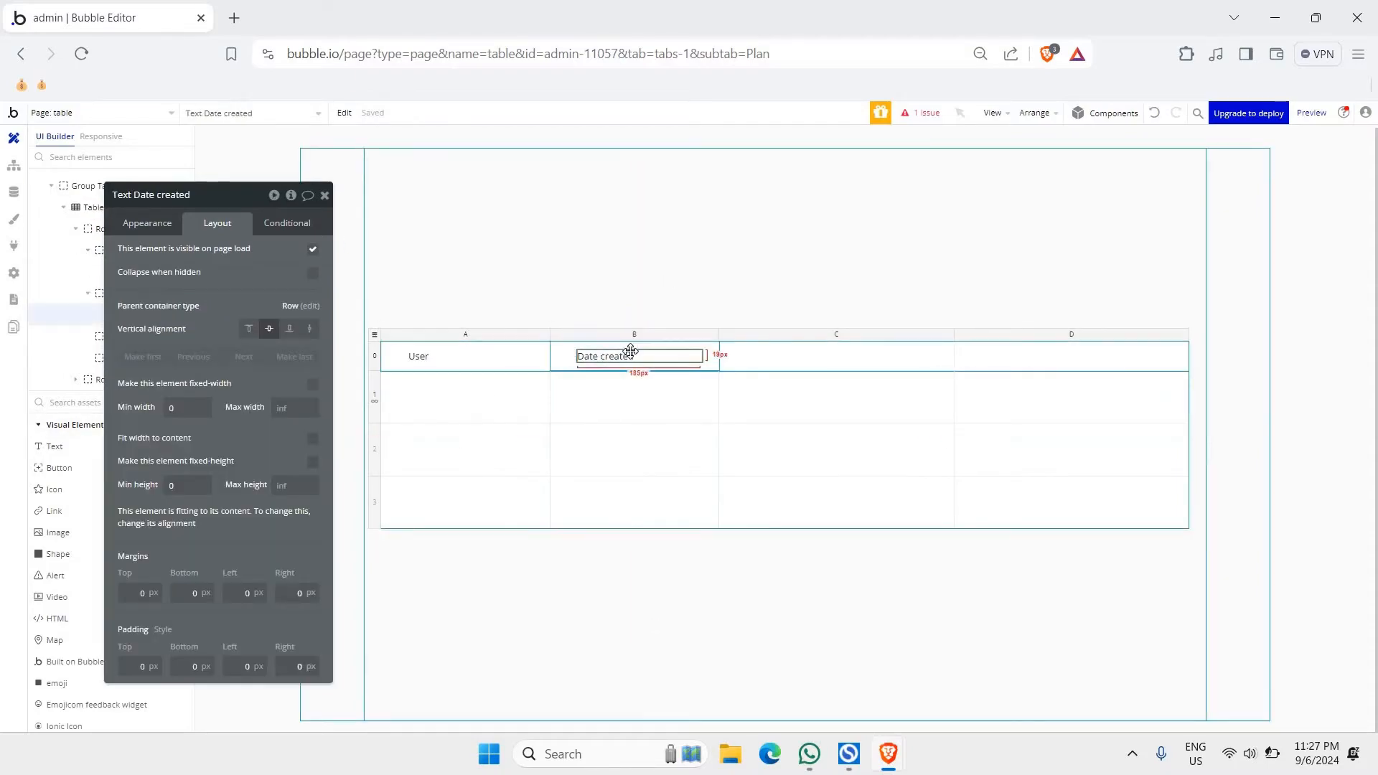
{"action": "left_click", "coordinate": [812, 346]}
{"action": "key", "text": "ctrl+v"}
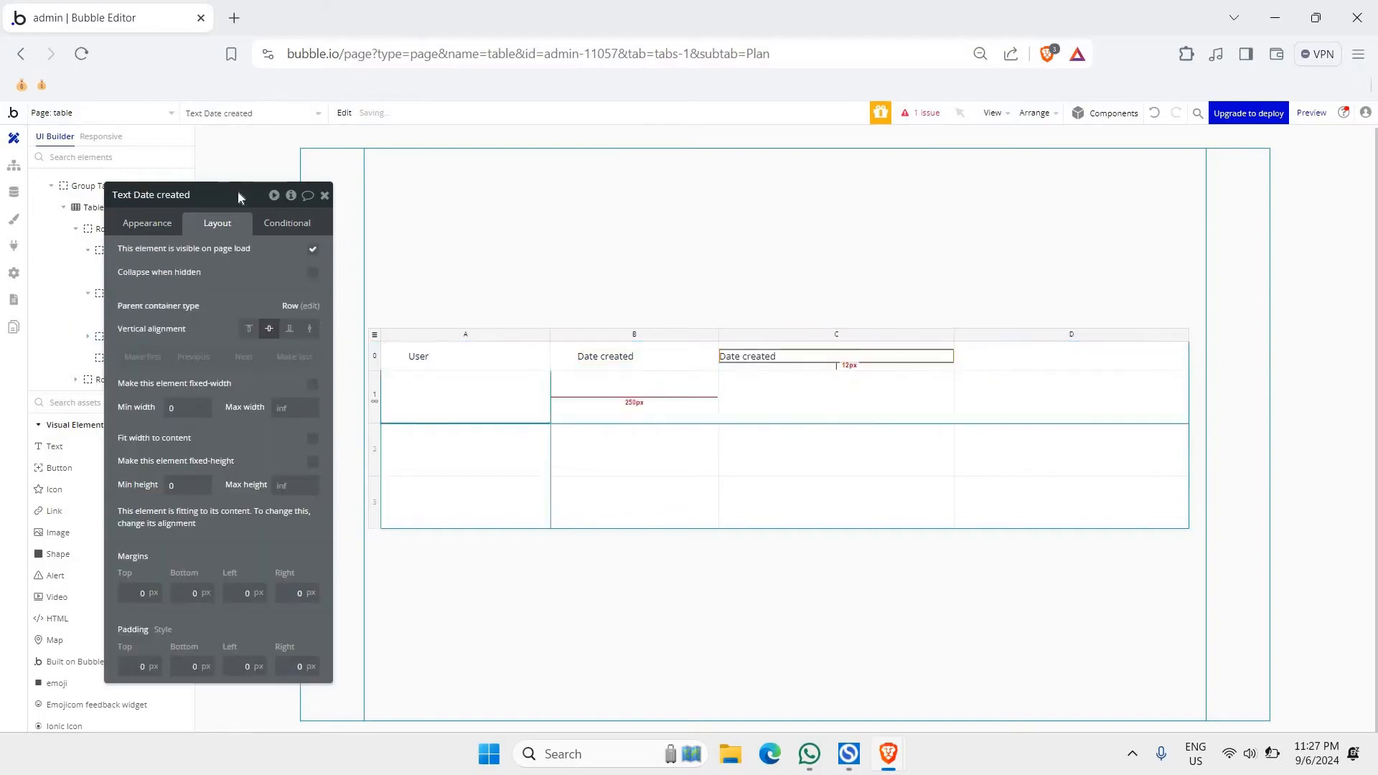
{"action": "triple_click", "coordinate": [147, 255]}
{"action": "type", "text": "Sat"}
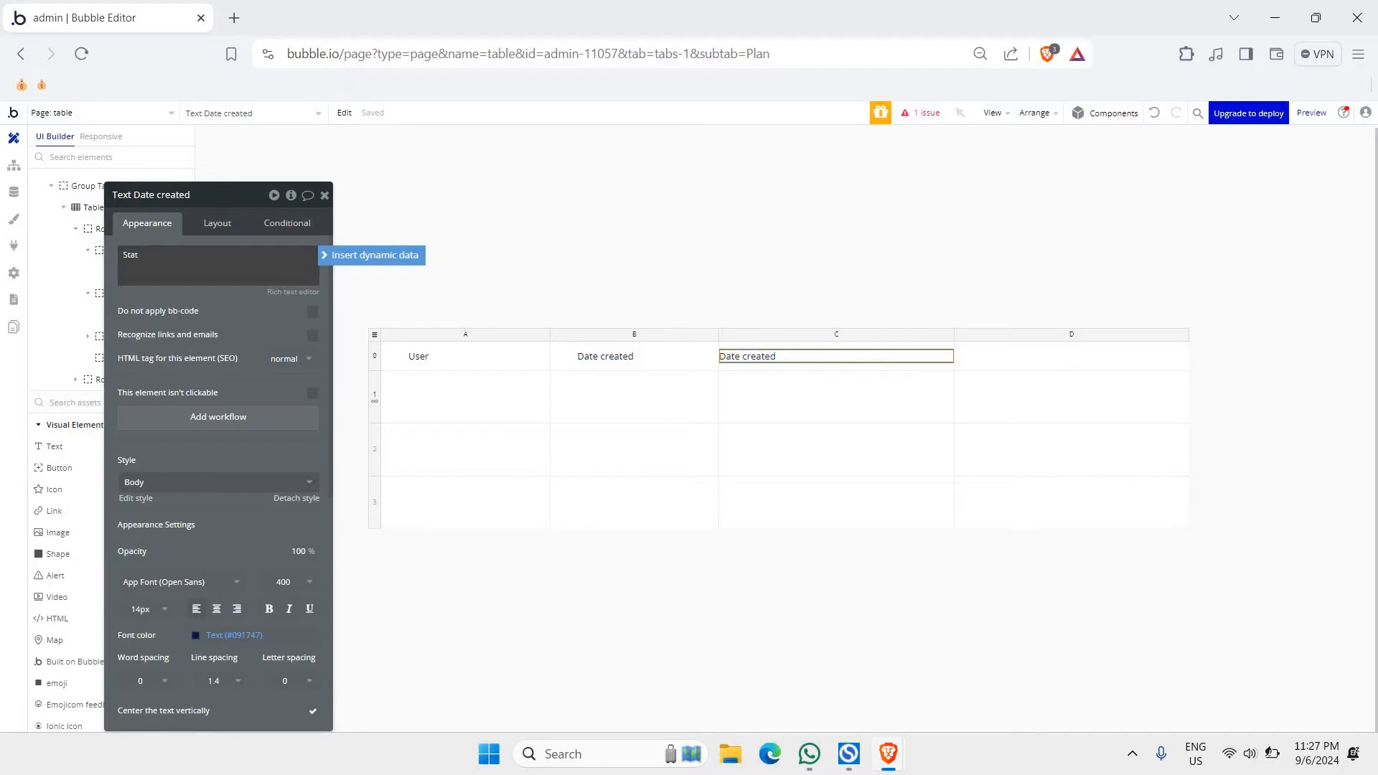
{"action": "left_click", "coordinate": [232, 314]}
{"action": "key", "text": "ctrl+c"}
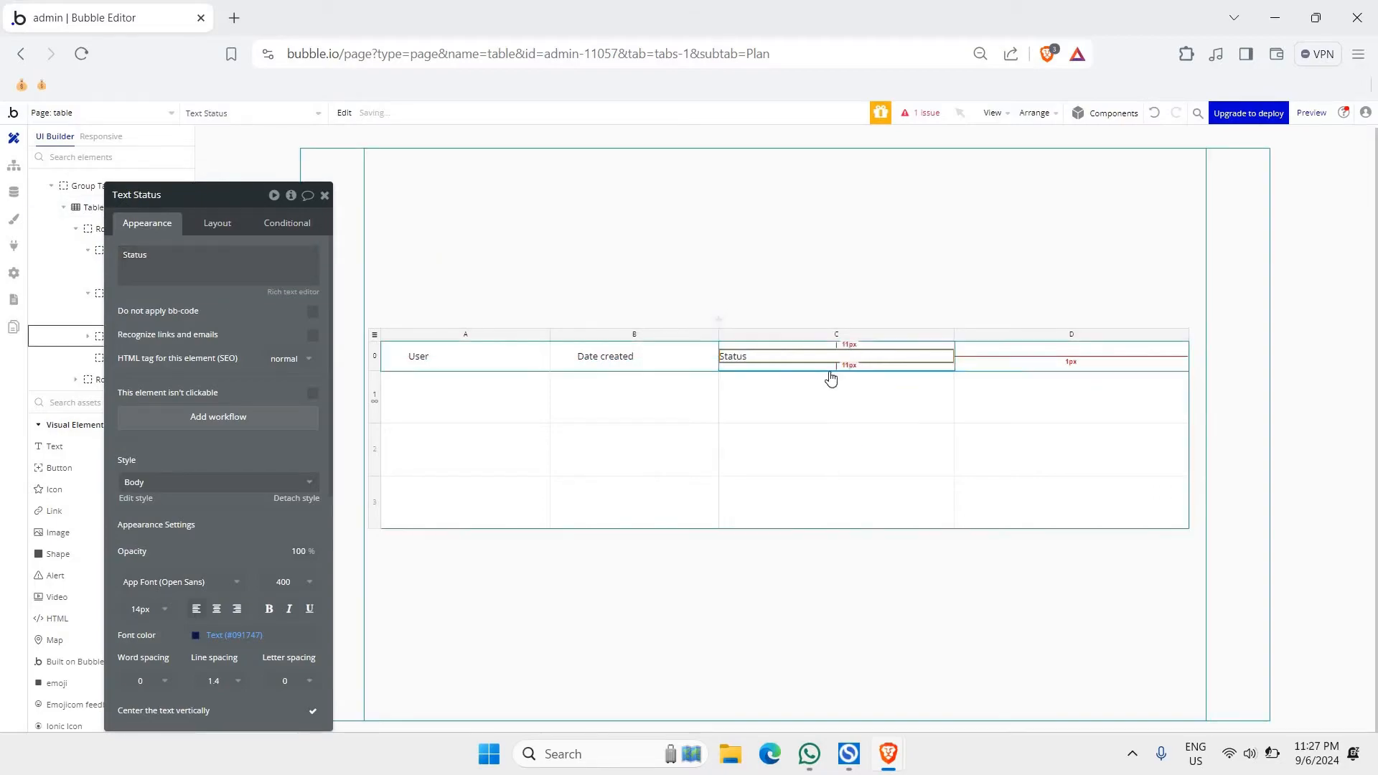
- Set Cell 0C's left padding to 40 px and right padding to 24 px
{"action": "left_click", "coordinate": [832, 367]}
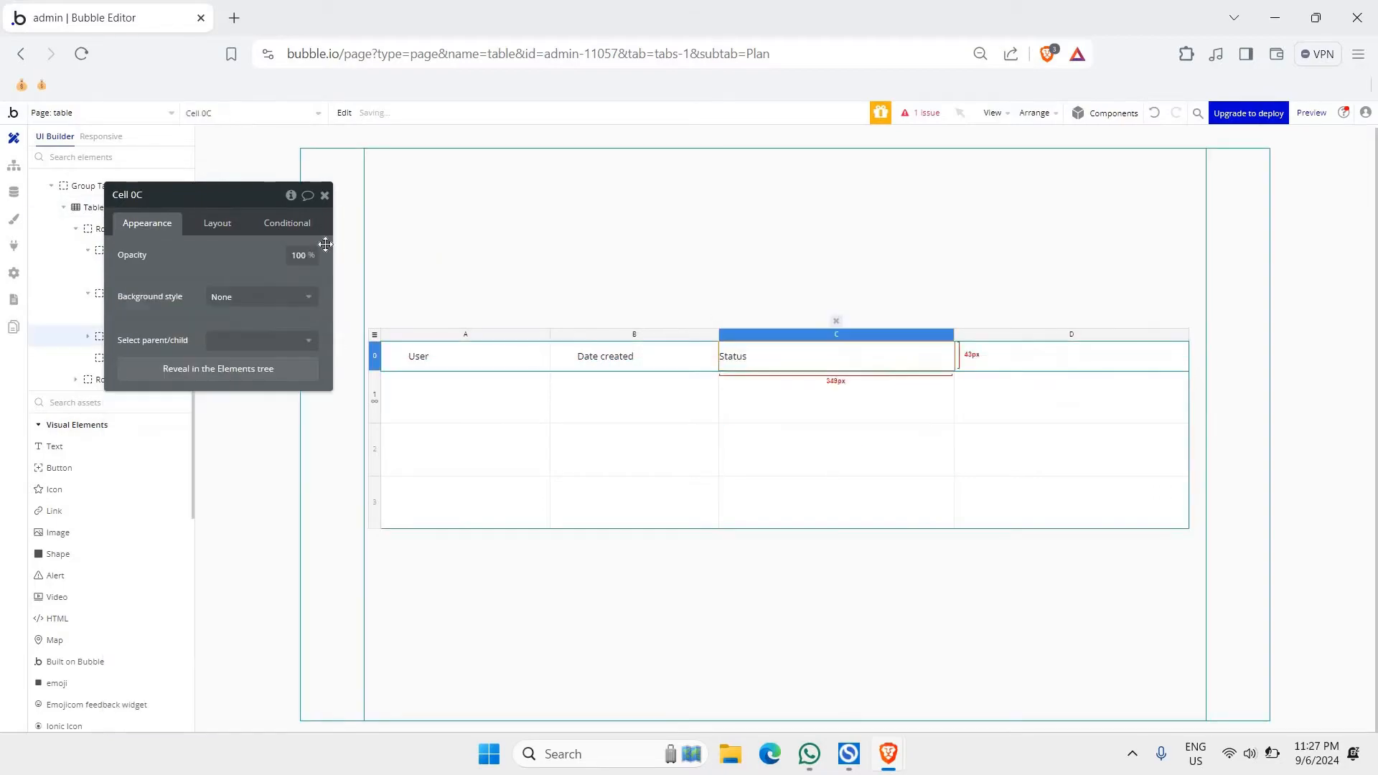
{"action": "left_click", "coordinate": [220, 232]}
{"action": "double_click", "coordinate": [246, 378]}
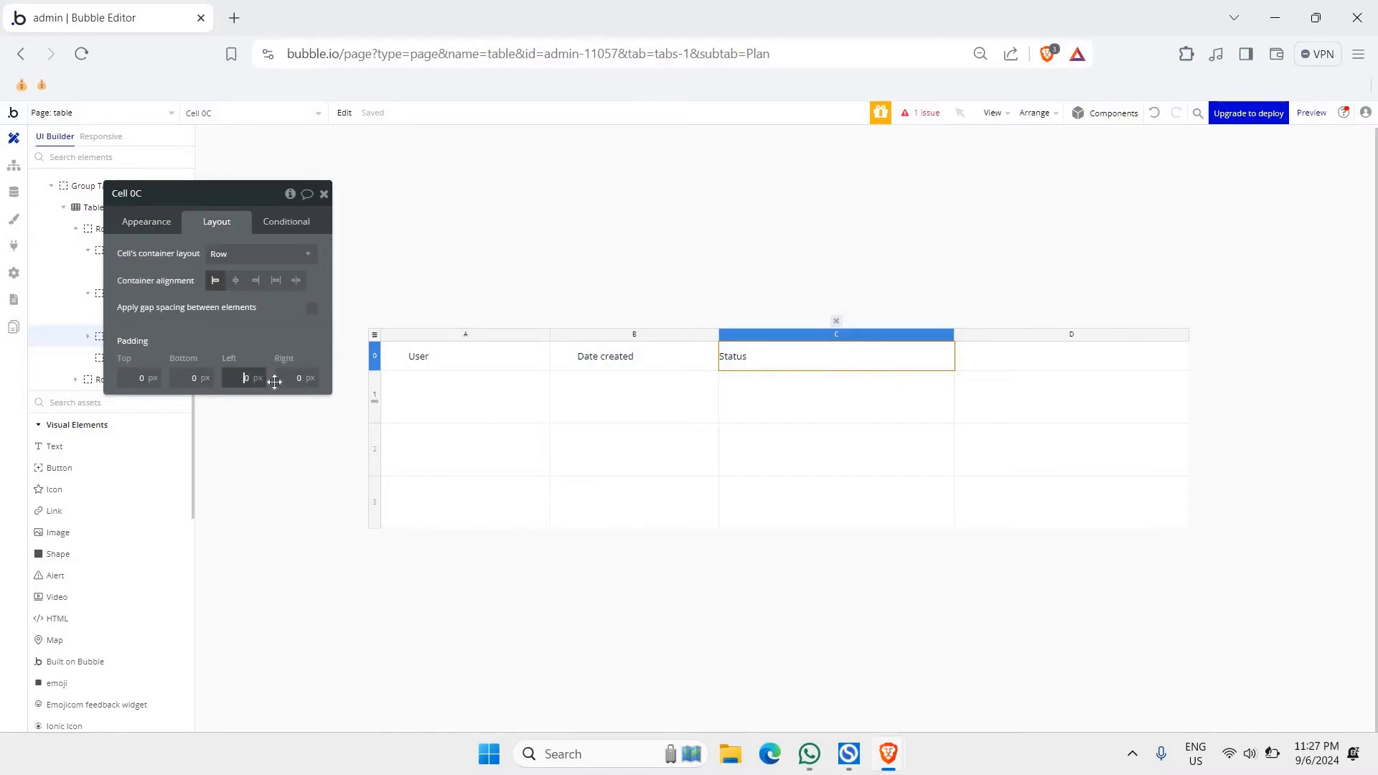
{"action": "type", "text": "40"}
{"action": "key", "text": "Tab"}
{"action": "type", "text": "24"}
- Make column C's width fit its content and set its minimum width to 250
{"action": "left_click", "coordinate": [821, 335]}
{"action": "left_click", "coordinate": [313, 357]}
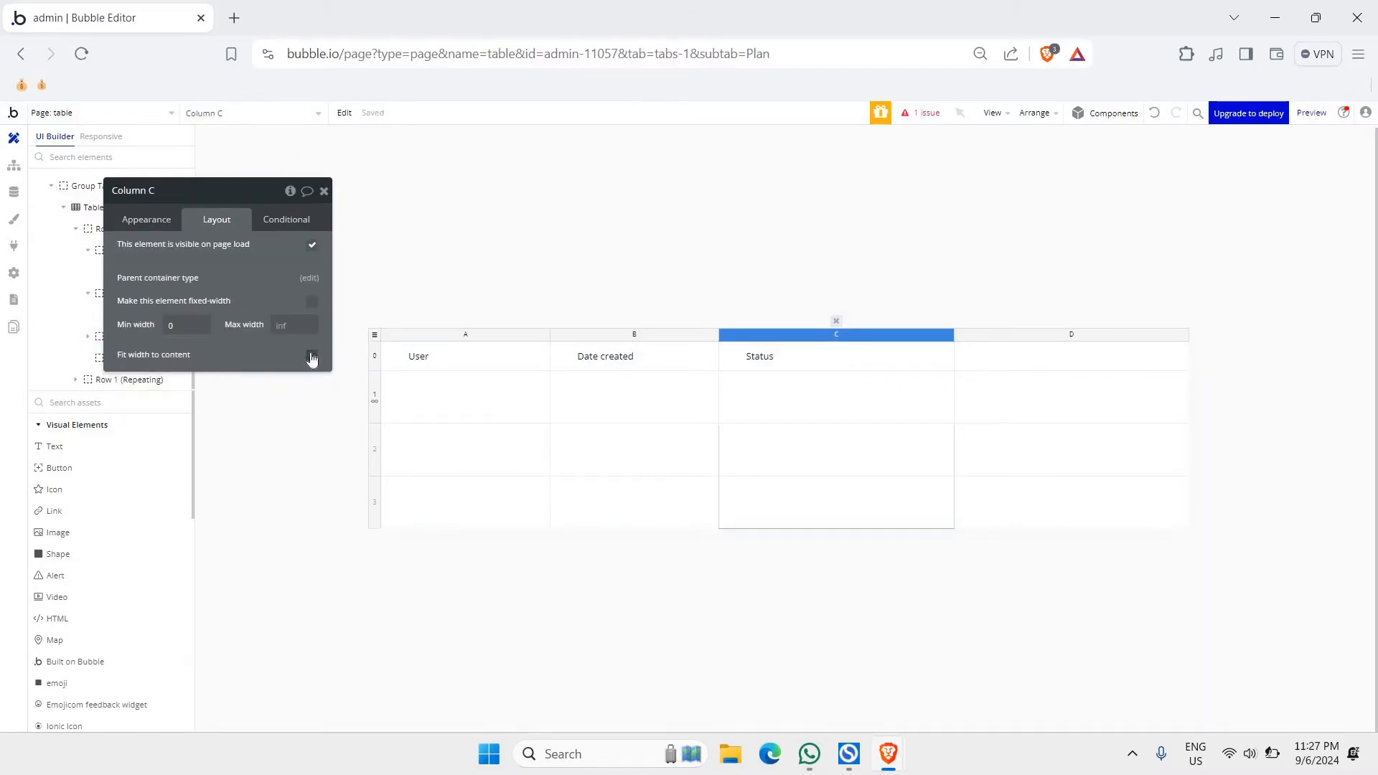
{"action": "left_click", "coordinate": [213, 352]}
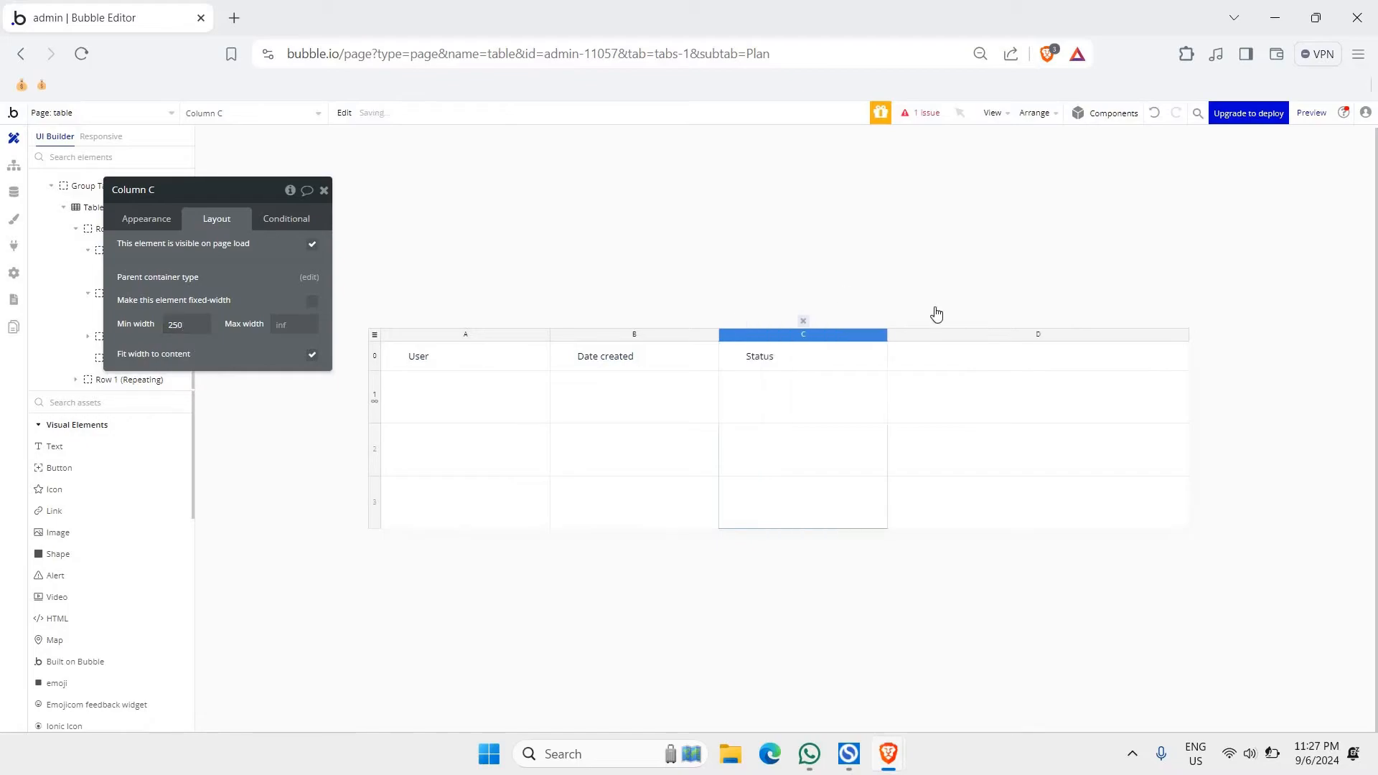
- Copy column C and paste the copy to the right of column D
{"action": "right_click", "coordinate": [868, 336]}
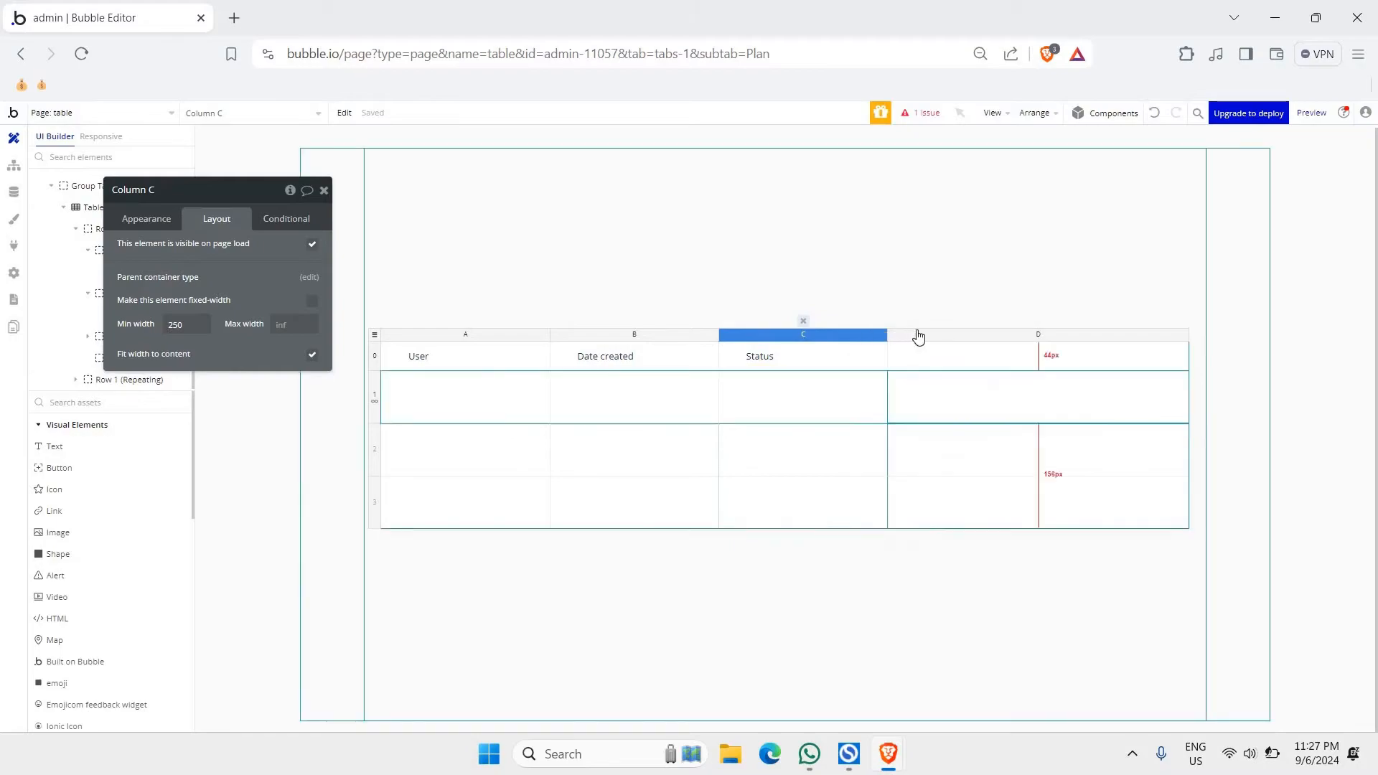
{"action": "right_click", "coordinate": [917, 335]}
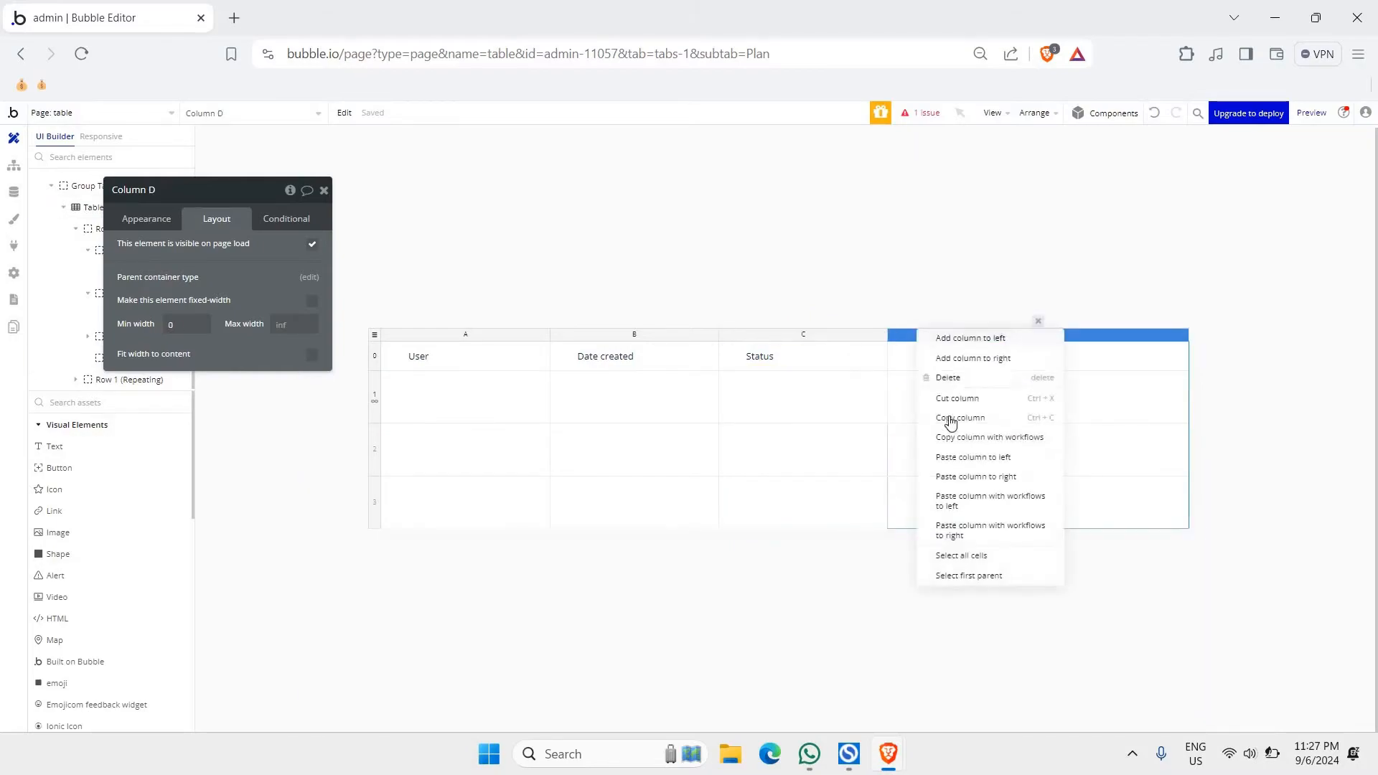
{"action": "left_click", "coordinate": [963, 476]}
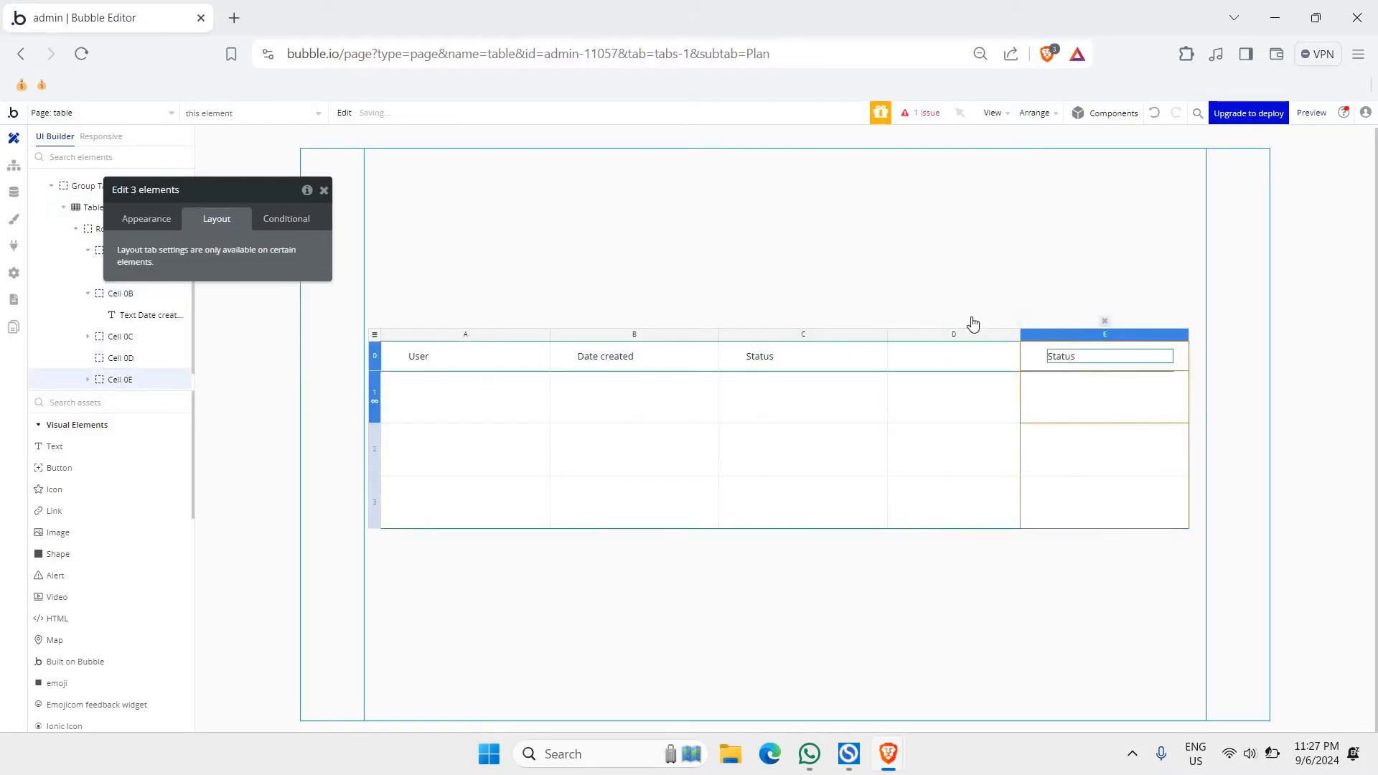
- Change the header text in column E's cell to "Edit"
{"action": "left_click", "coordinate": [983, 335]}
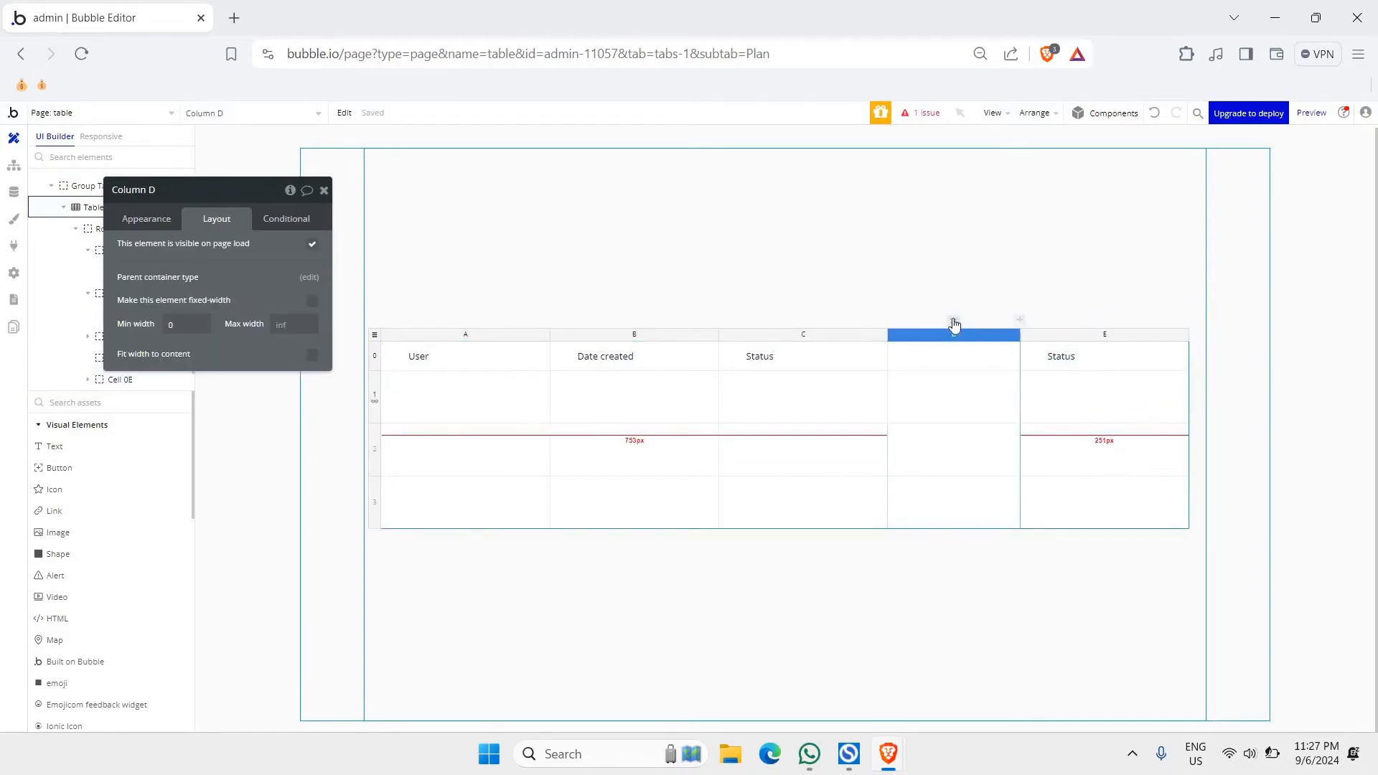
{"action": "left_click", "coordinate": [1105, 335]}
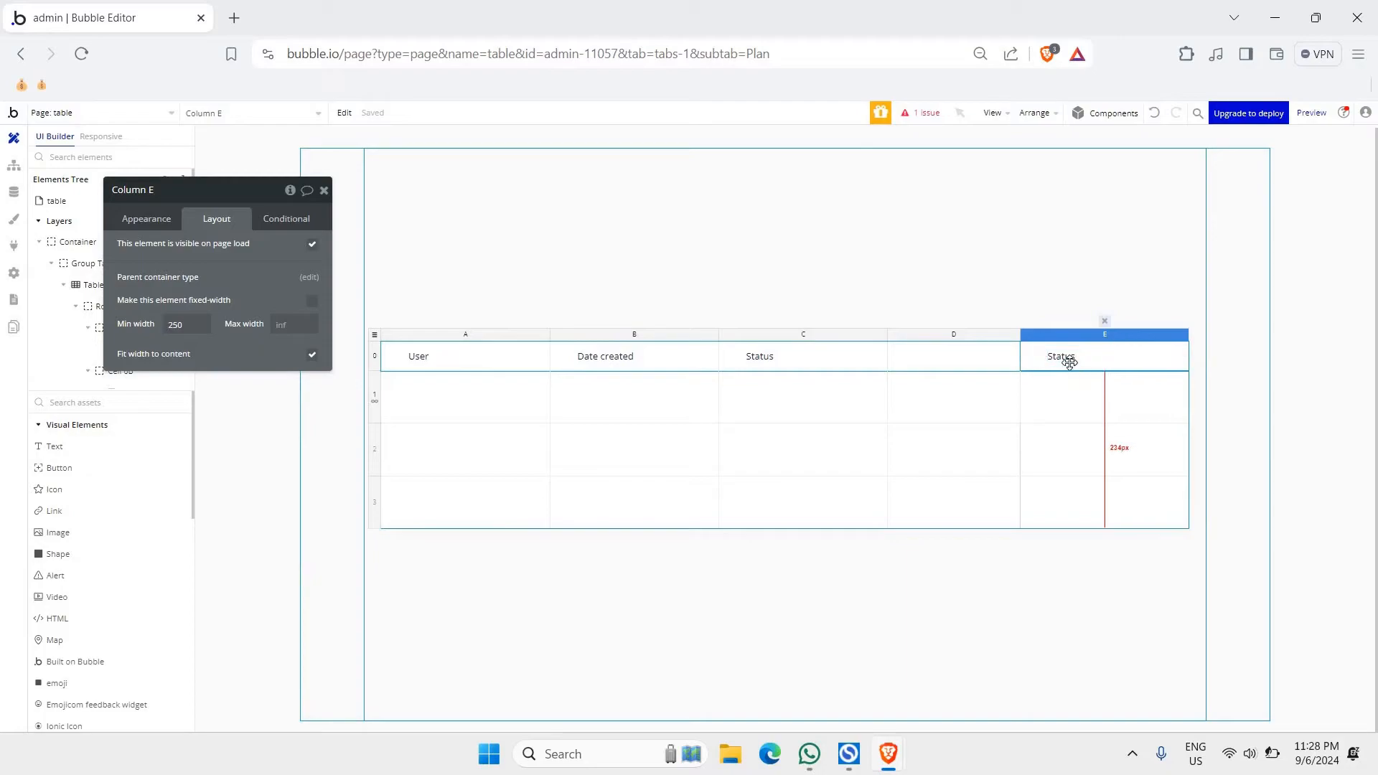
{"action": "left_click", "coordinate": [1073, 357]}
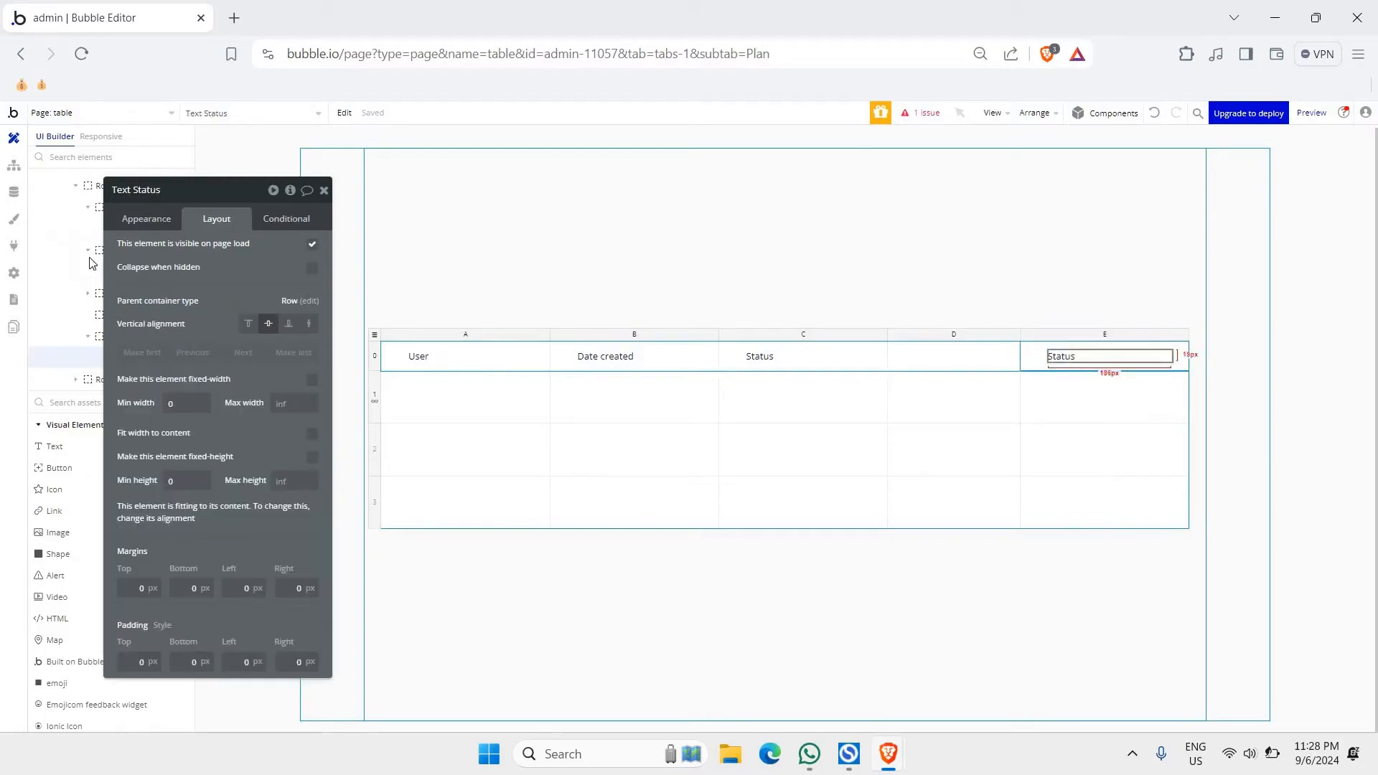
{"action": "left_click", "coordinate": [146, 218]}
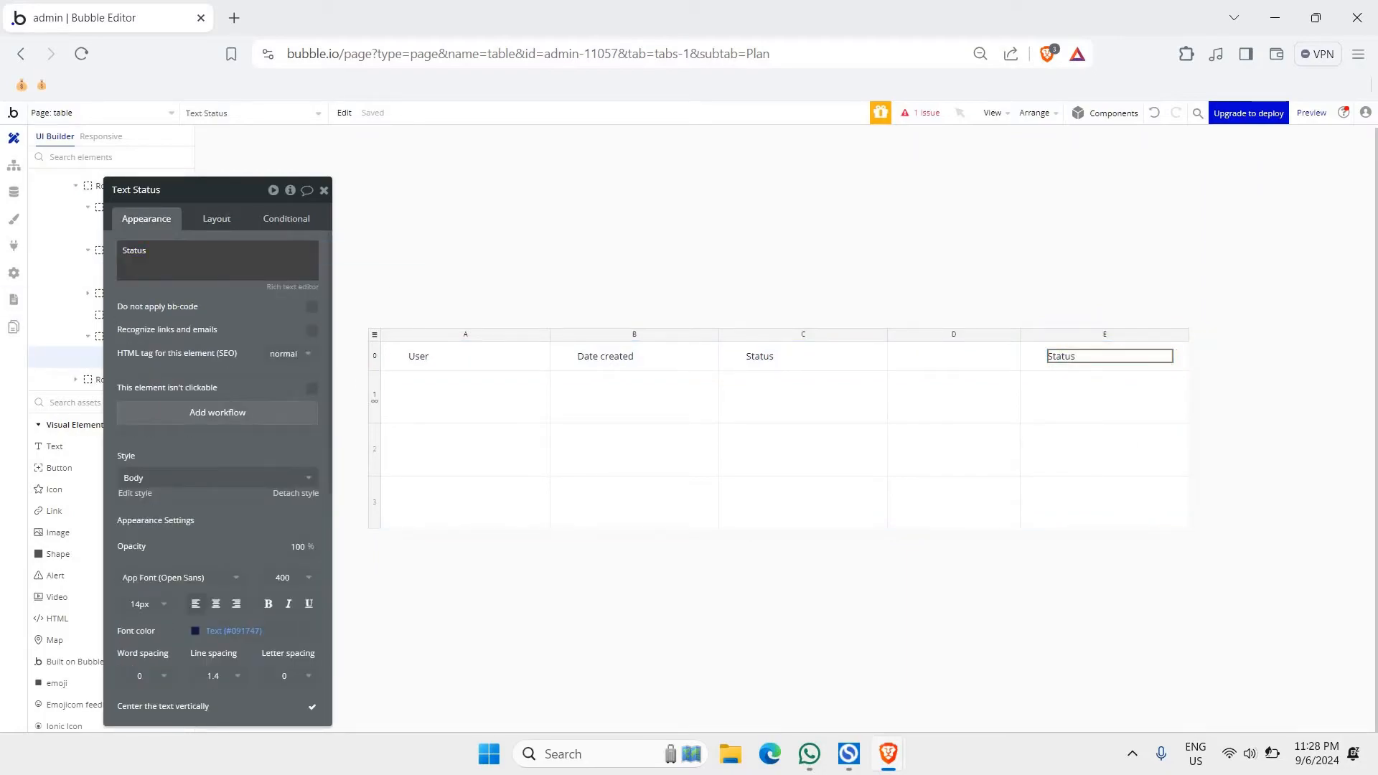
{"action": "type", "text": "Edit"}
{"action": "left_click", "coordinate": [1255, 357]}
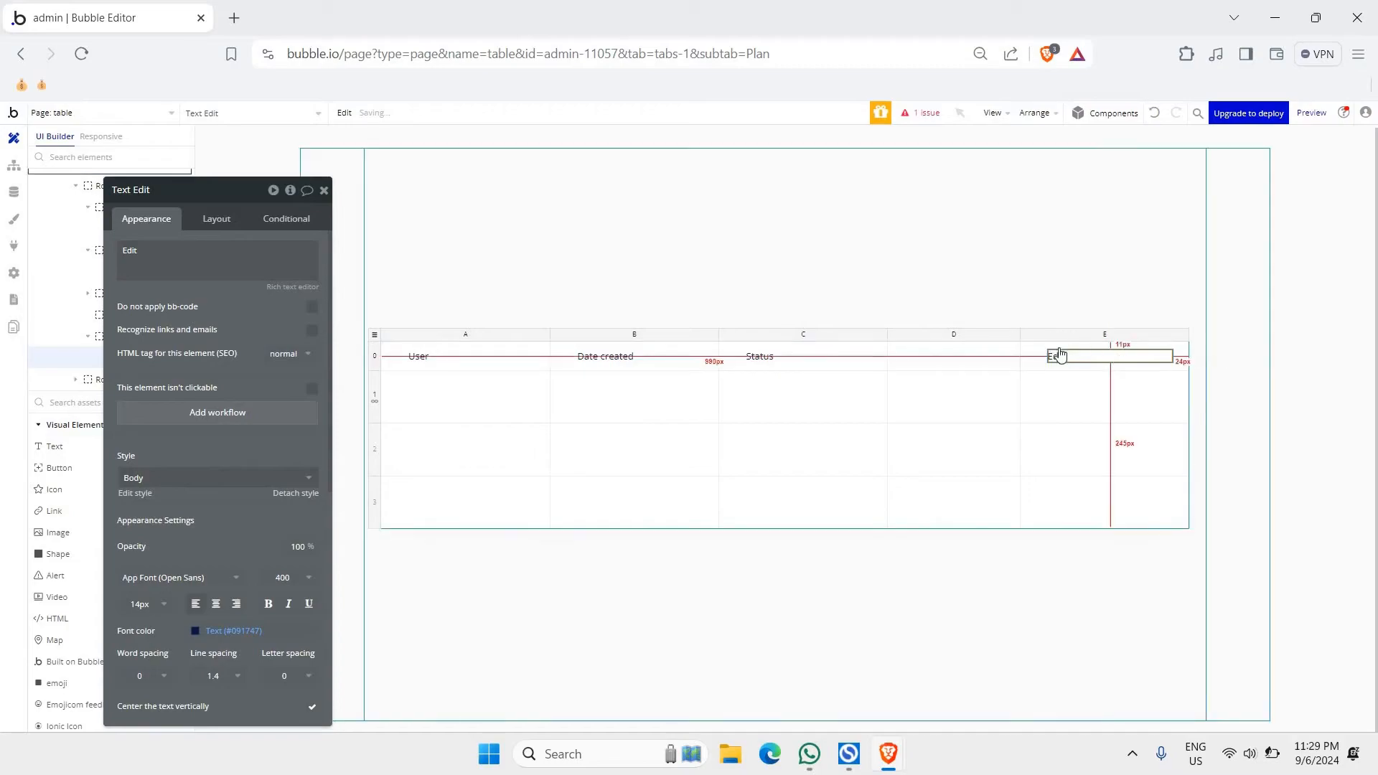
- Set column E's minimum width to 150 and make the Edit text's width fit its content
{"action": "left_click", "coordinate": [1058, 333]}
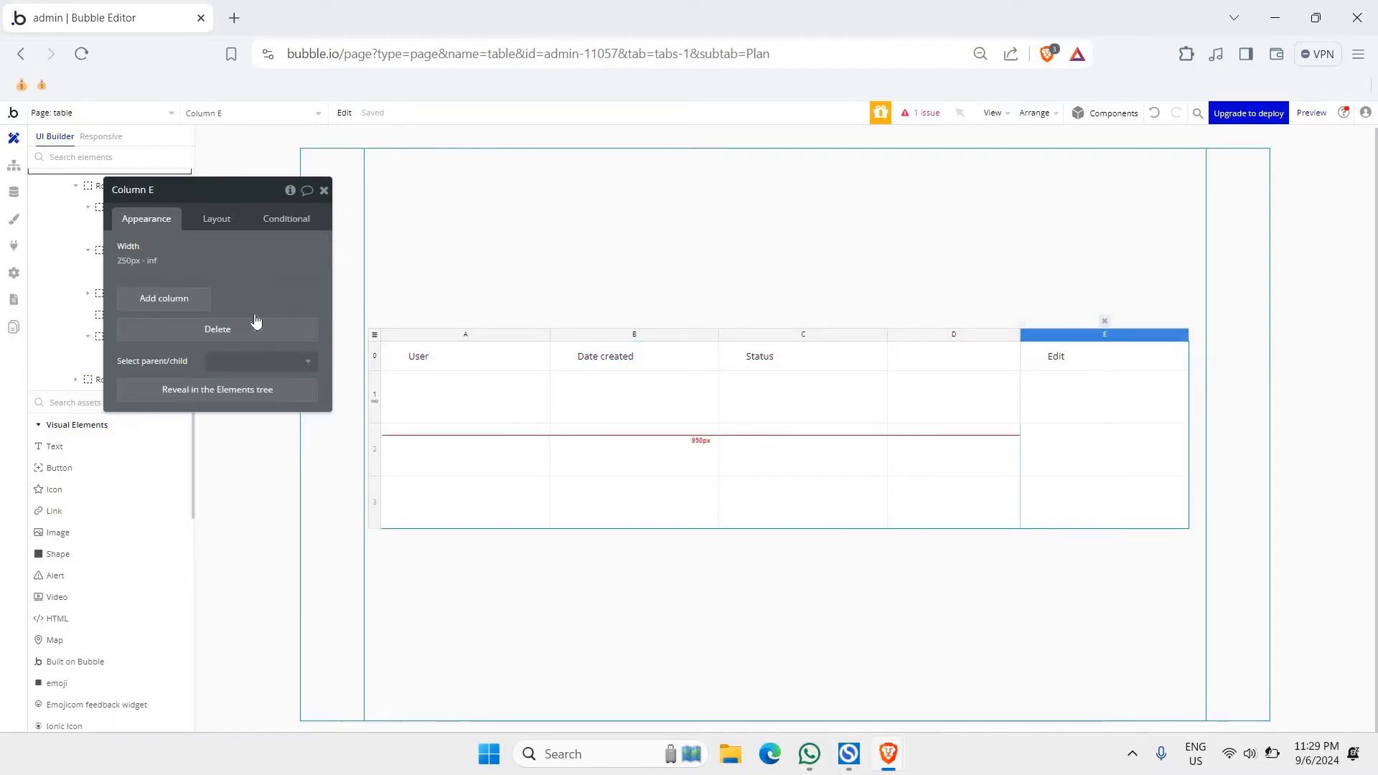
{"action": "left_click", "coordinate": [216, 218]}
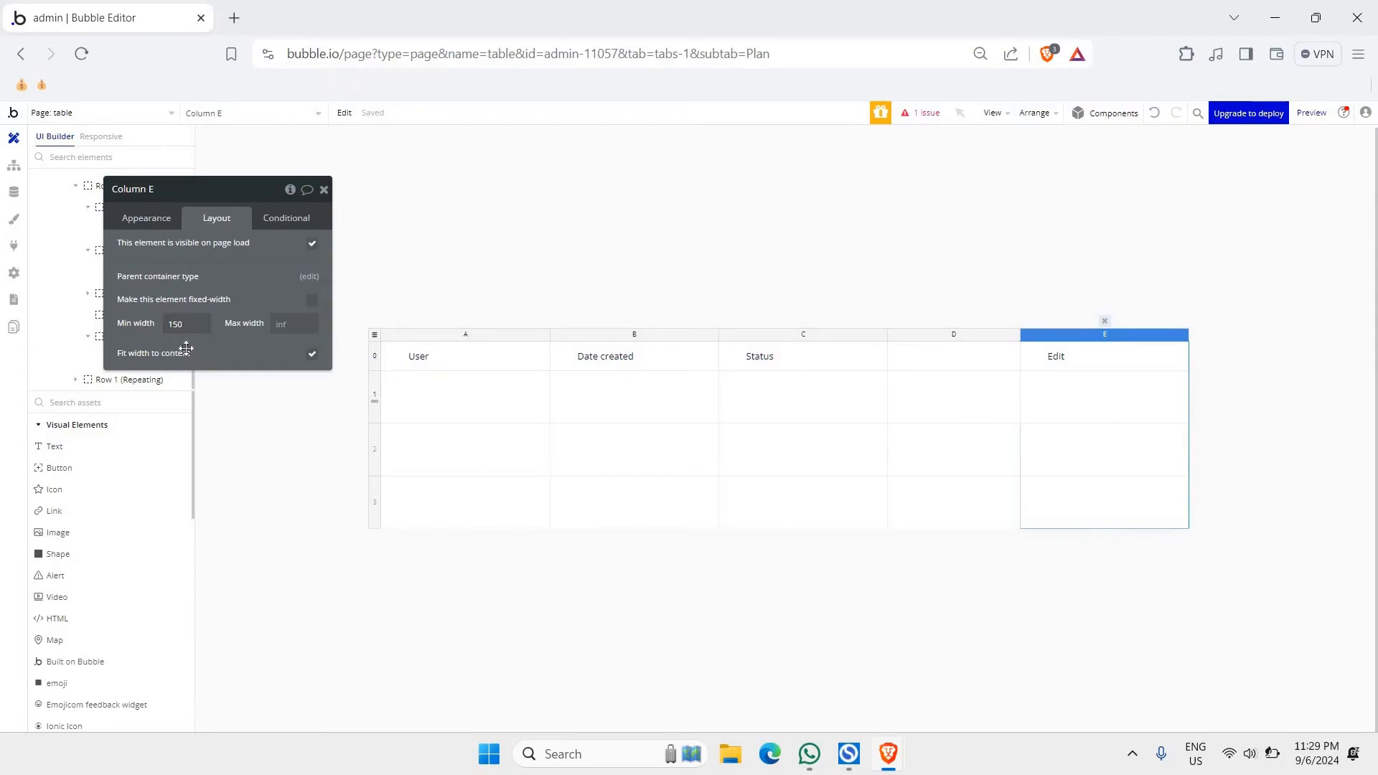
{"action": "left_click", "coordinate": [1123, 357]}
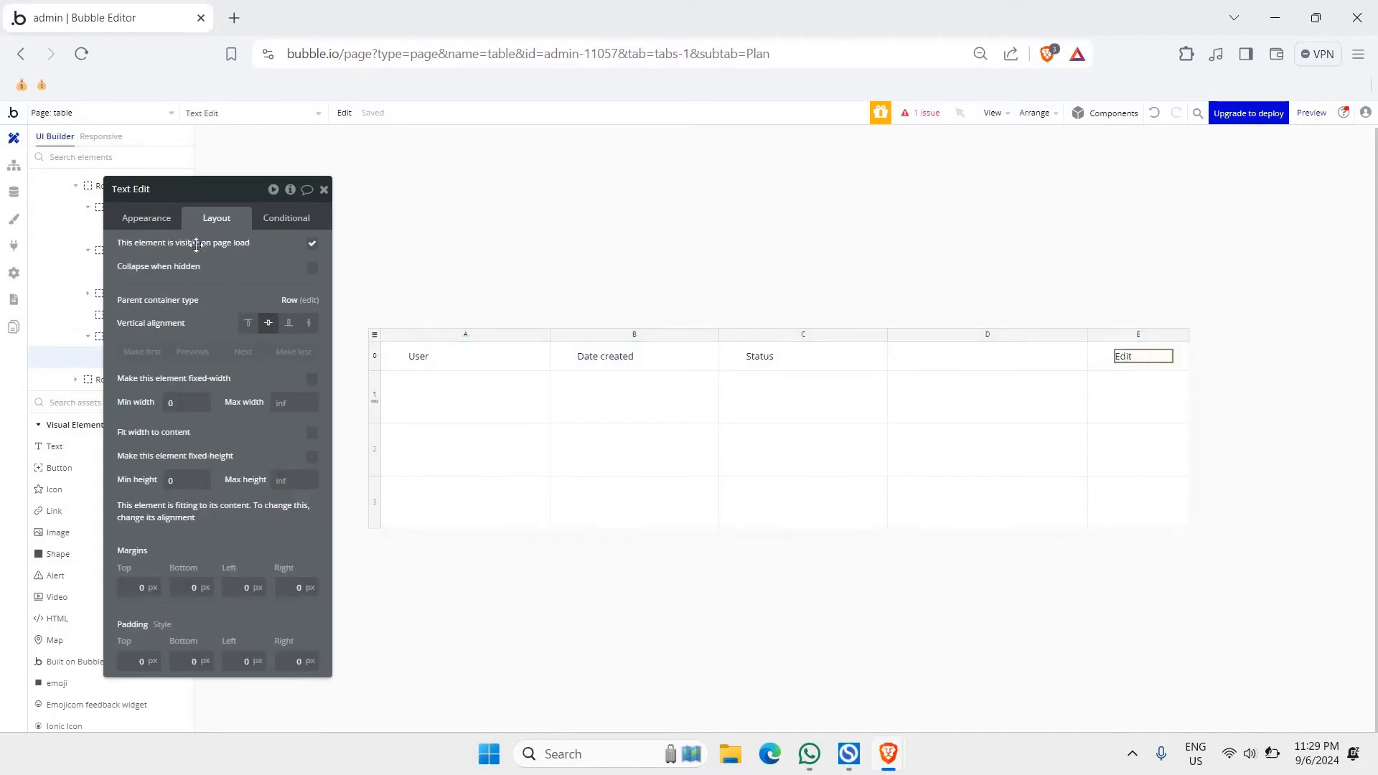
{"action": "left_click", "coordinate": [162, 220]}
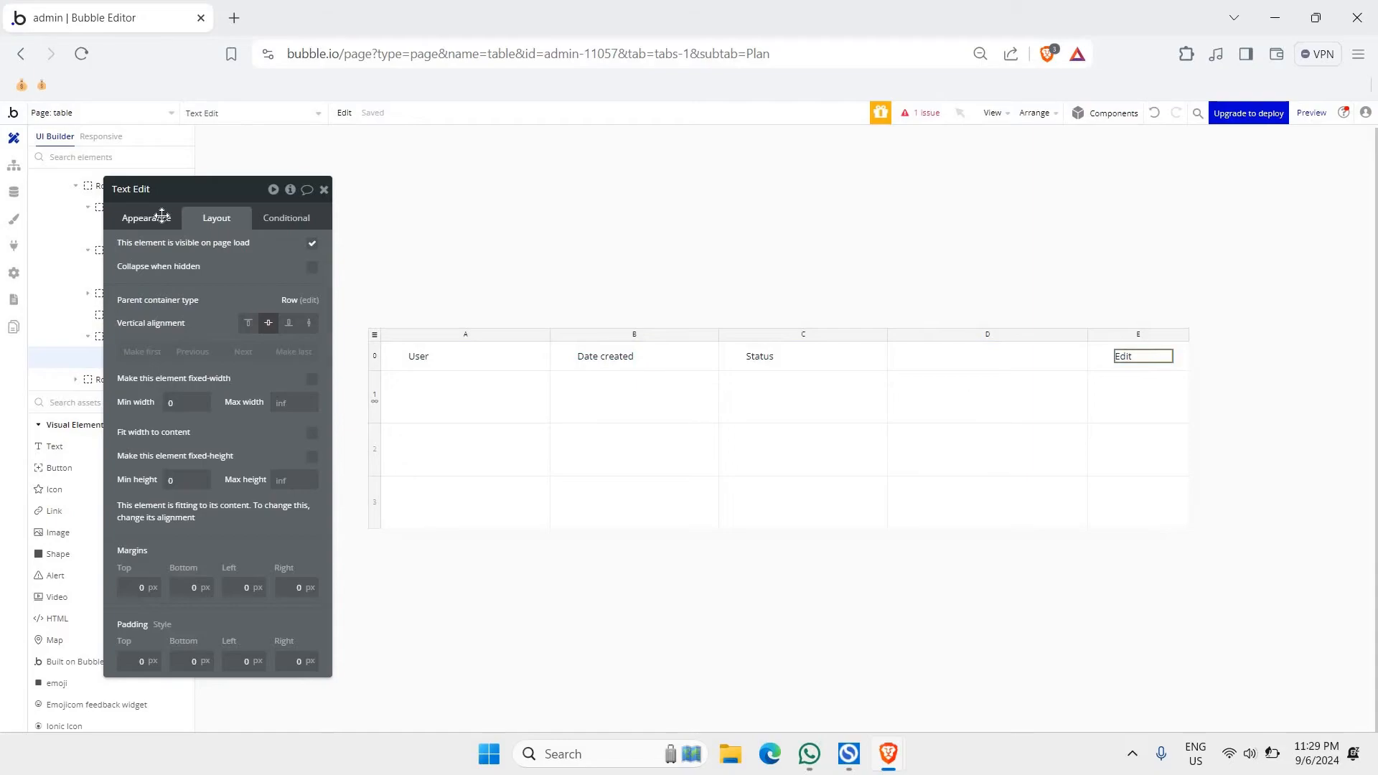
{"action": "left_click", "coordinate": [215, 220]}
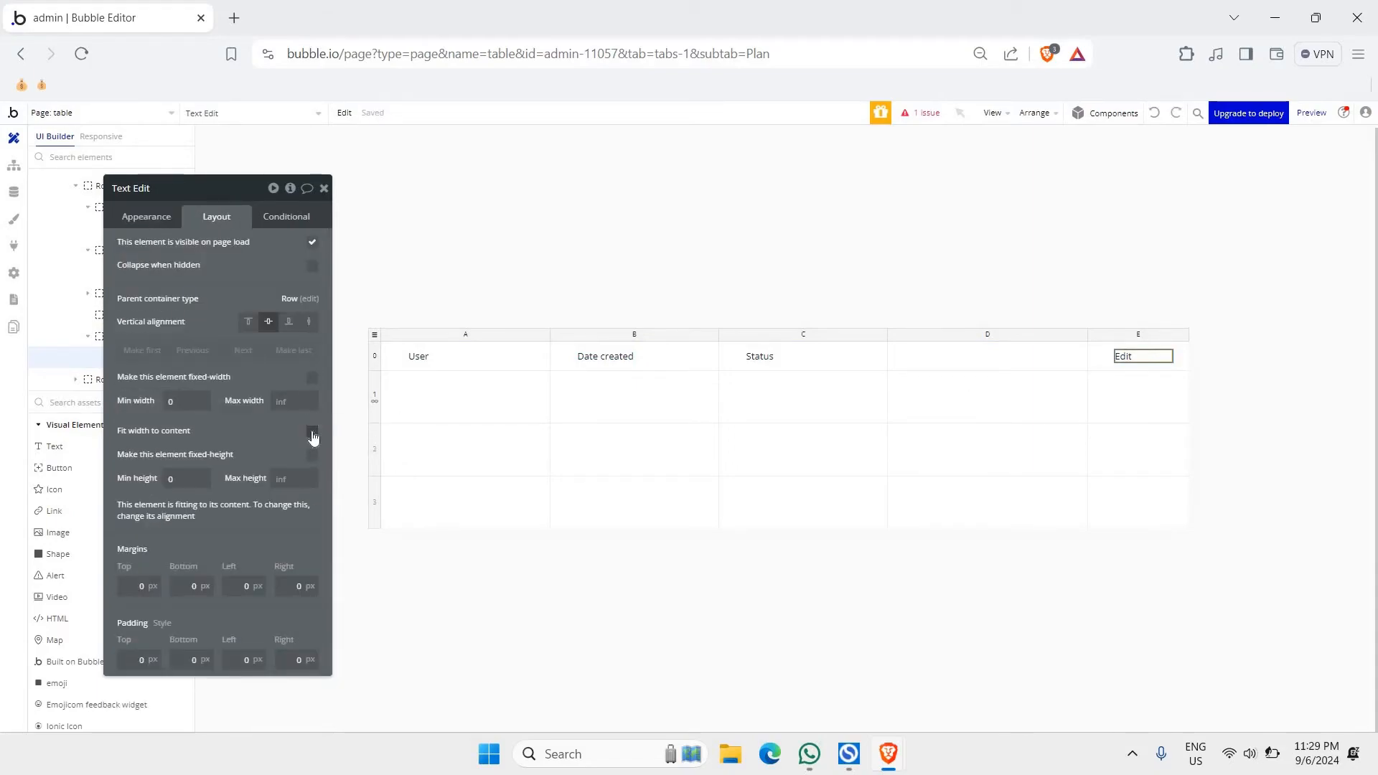
{"action": "mouse_move", "coordinate": [1122, 357]}
{"action": "left_mouse_down"}
{"action": "mouse_move", "coordinate": [1187, 378]}
{"action": "mouse_move", "coordinate": [1127, 356]}
{"action": "left_mouse_up"}
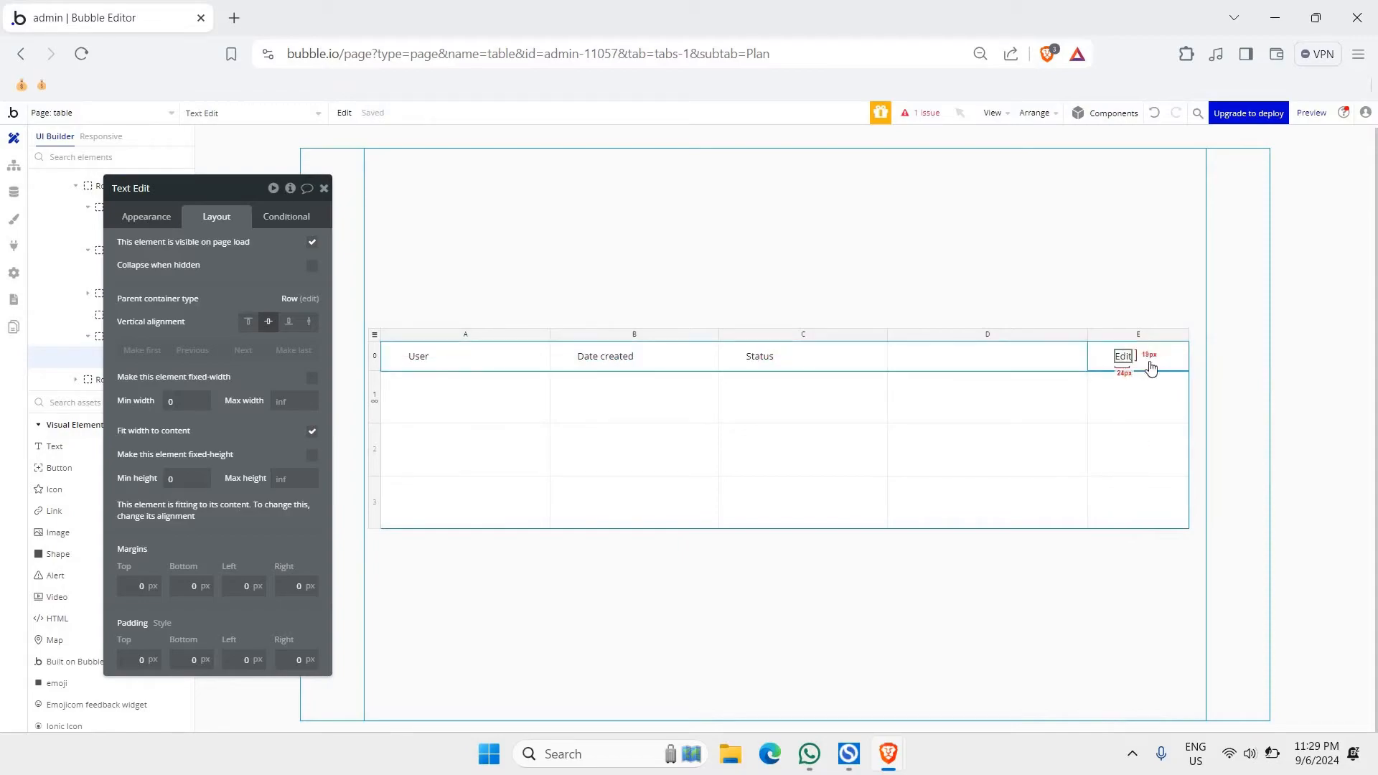
- Set Cell 0E's left and right padding to 0 px and center its container alignment
{"action": "left_click", "coordinate": [1150, 366]}
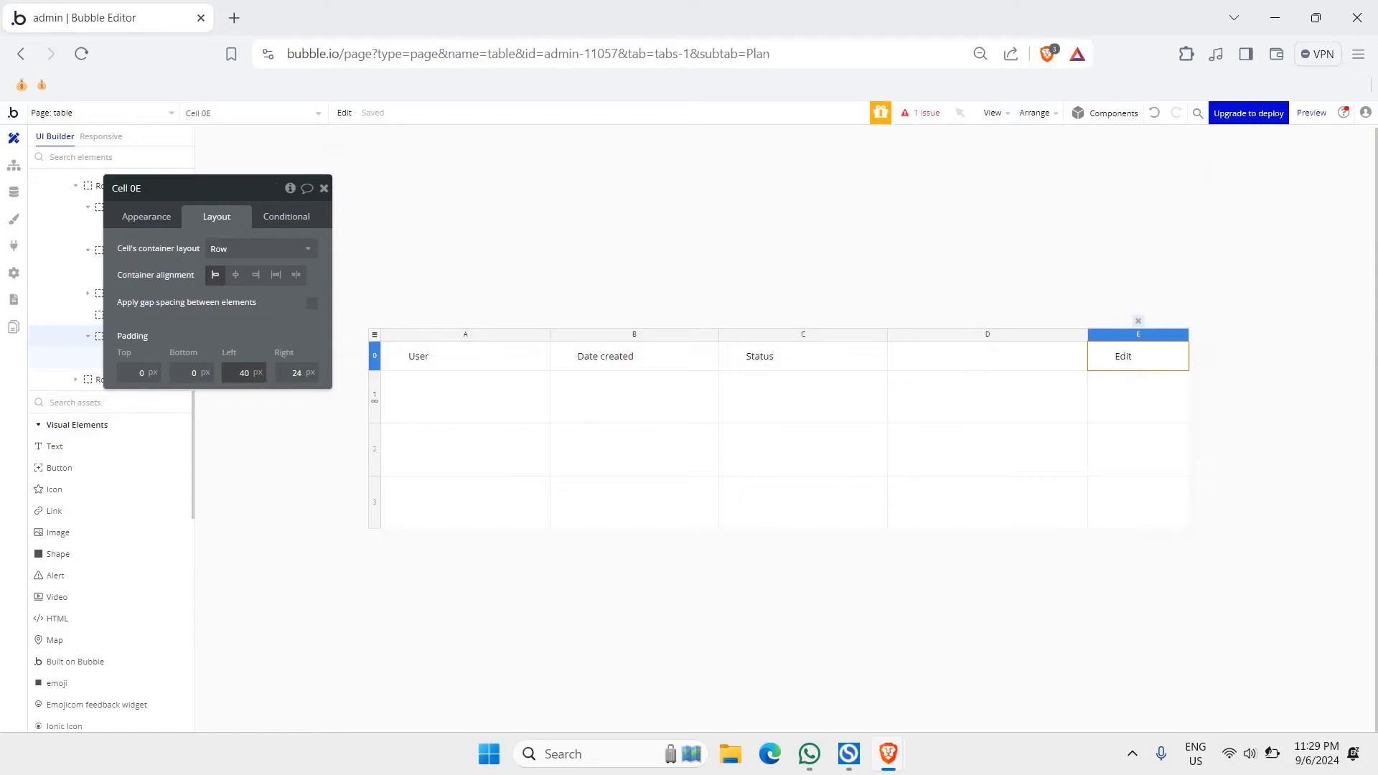
{"action": "type", "text": "0"}
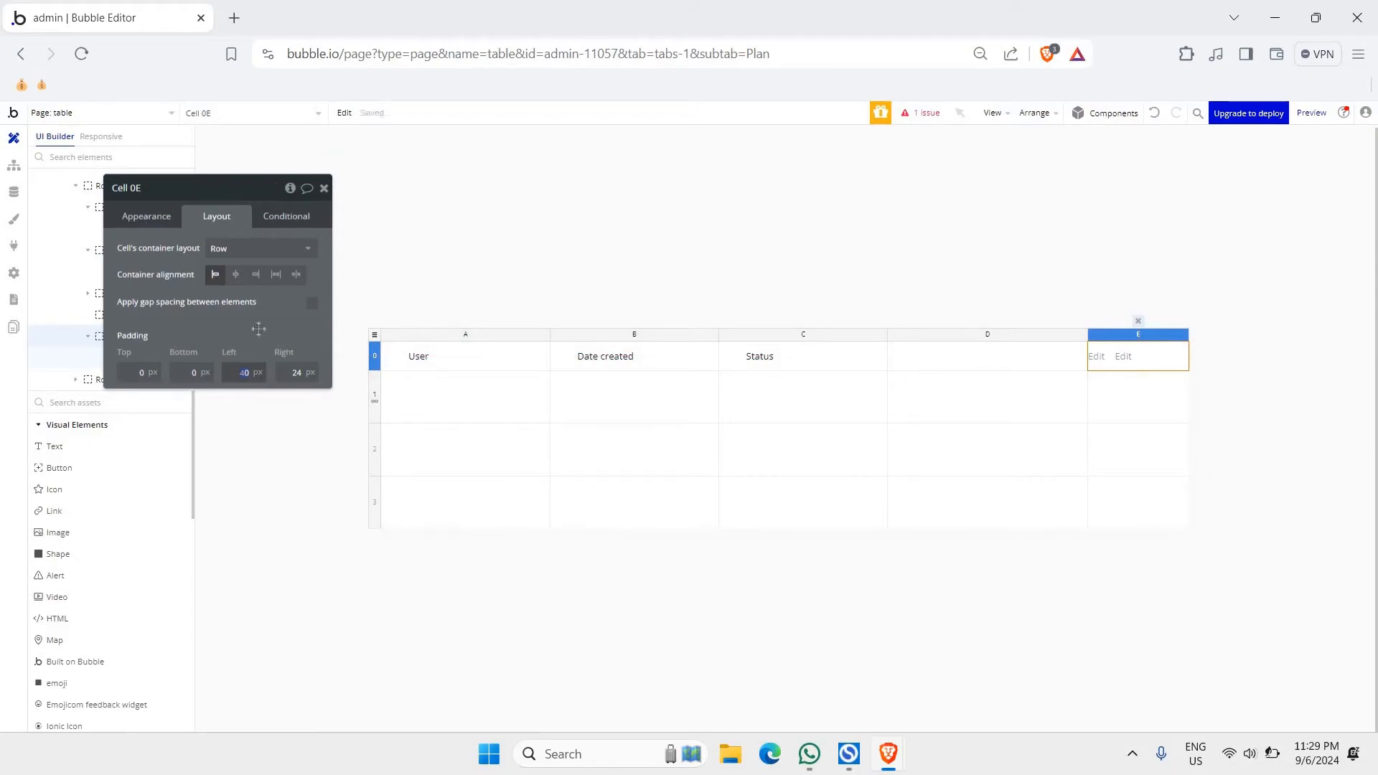
{"action": "key", "text": "Tab"}
{"action": "left_click", "coordinate": [234, 278]}
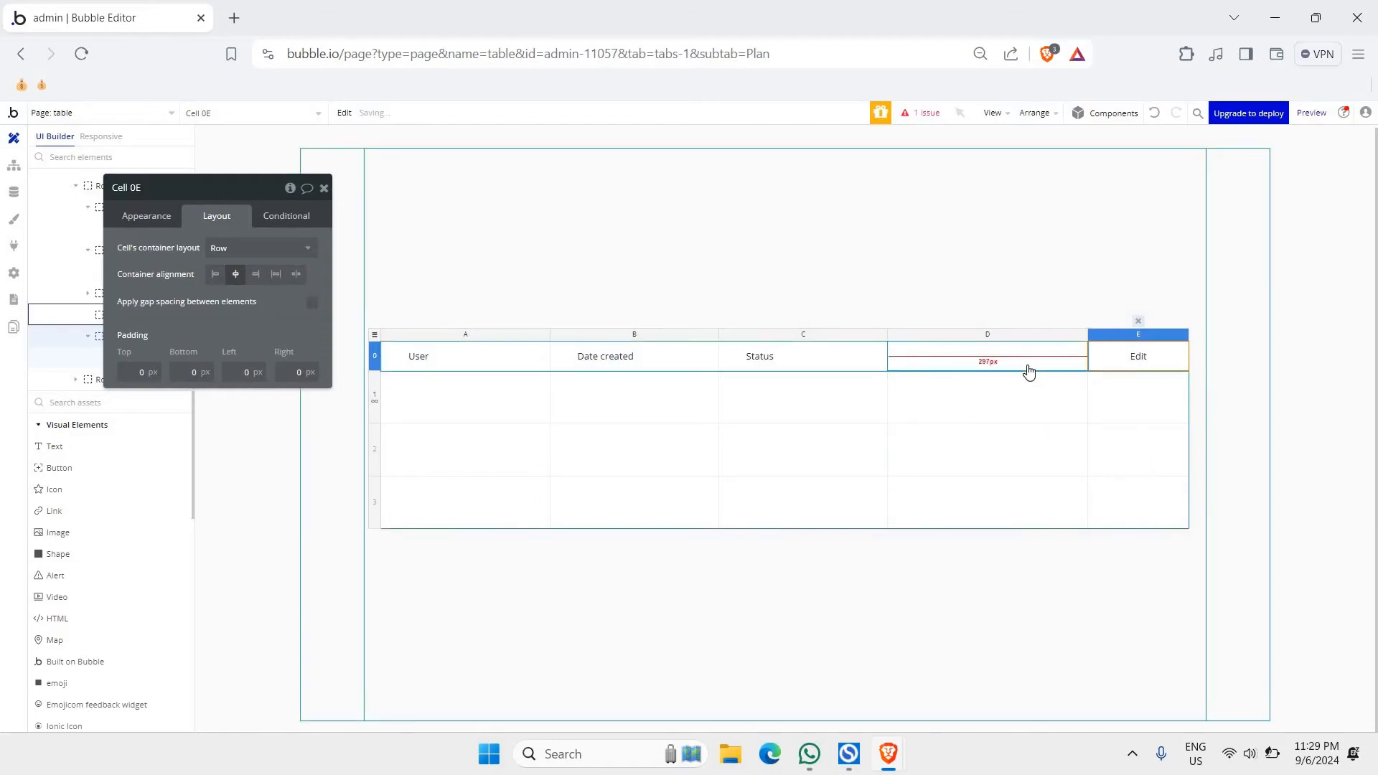
{"action": "left_click", "coordinate": [1206, 385]}
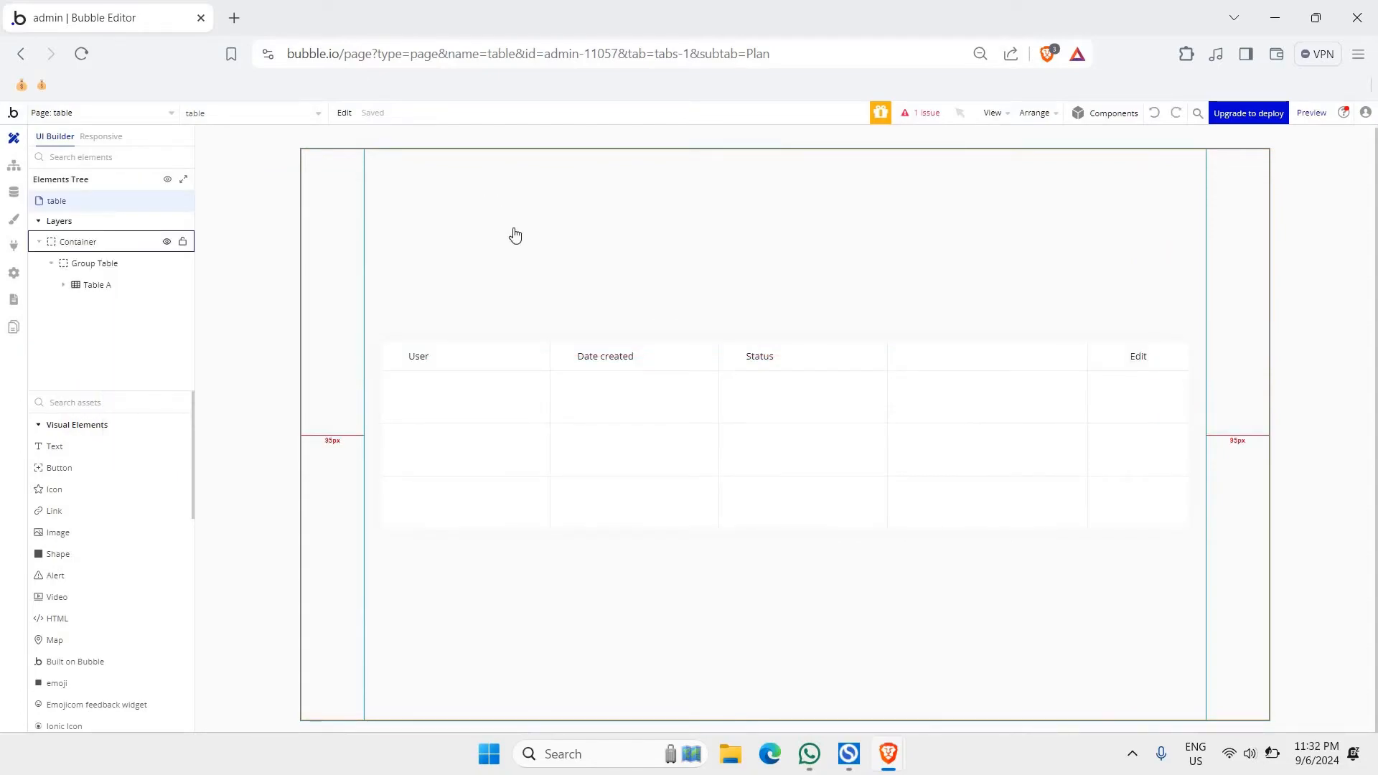
- Set Table A's type of content to Learner and check the All Learners entries in the app data
{"action": "left_click", "coordinate": [61, 287]}
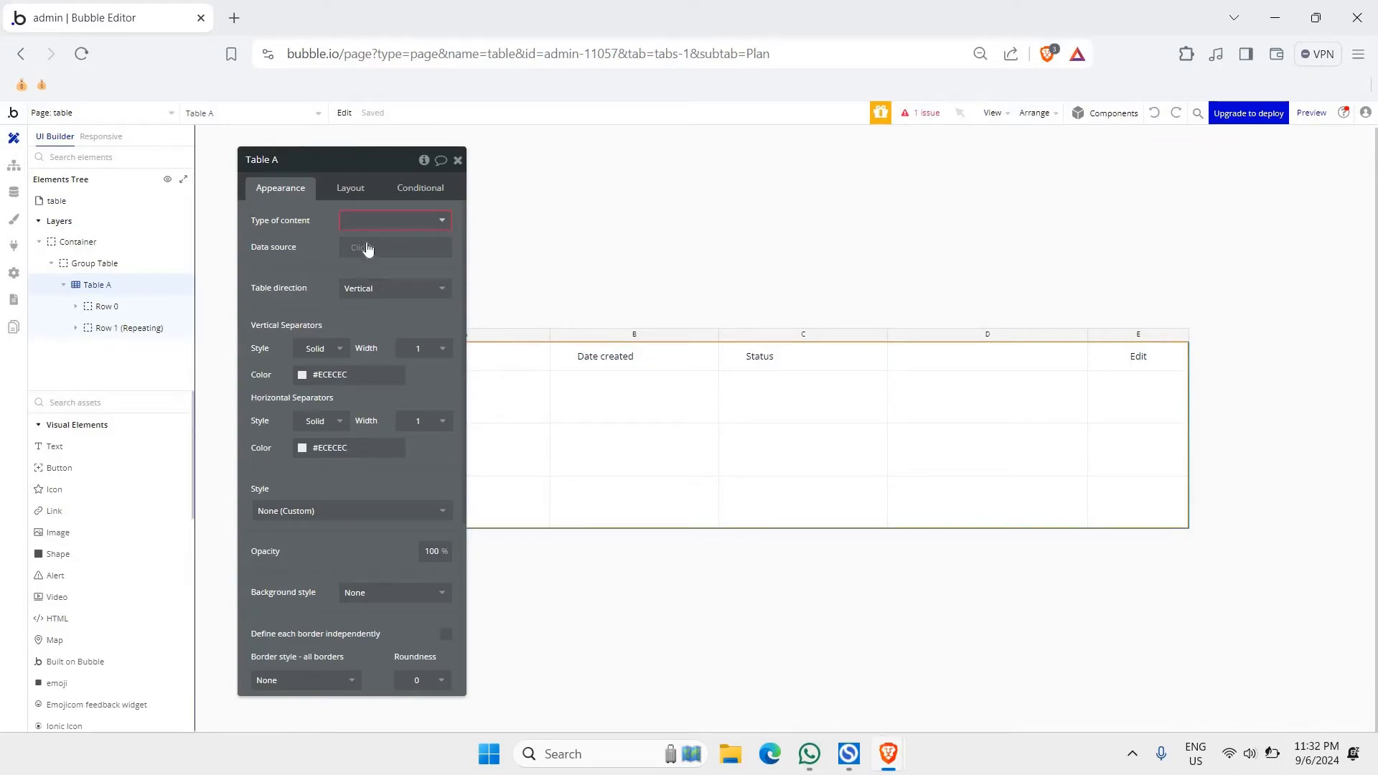
{"action": "left_click", "coordinate": [375, 222]}
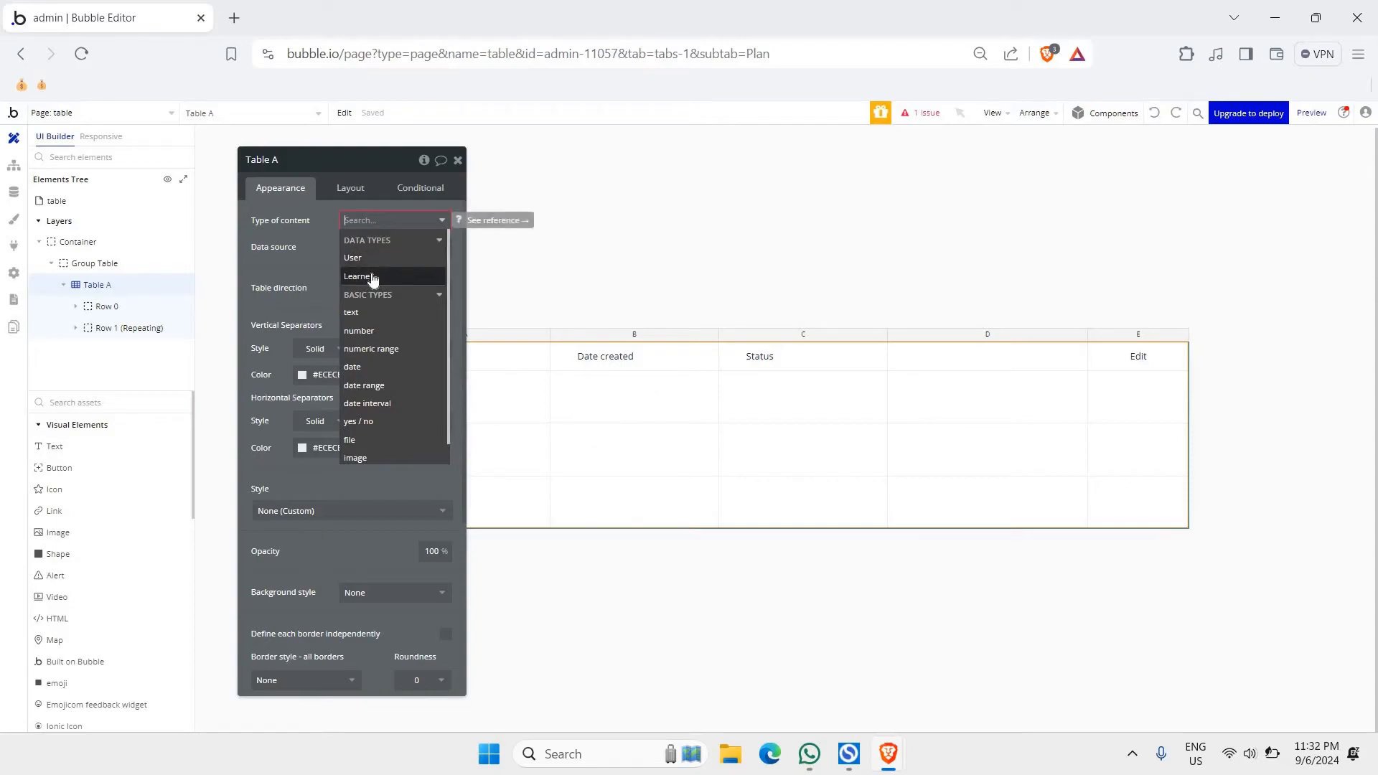
{"action": "left_click", "coordinate": [371, 275]}
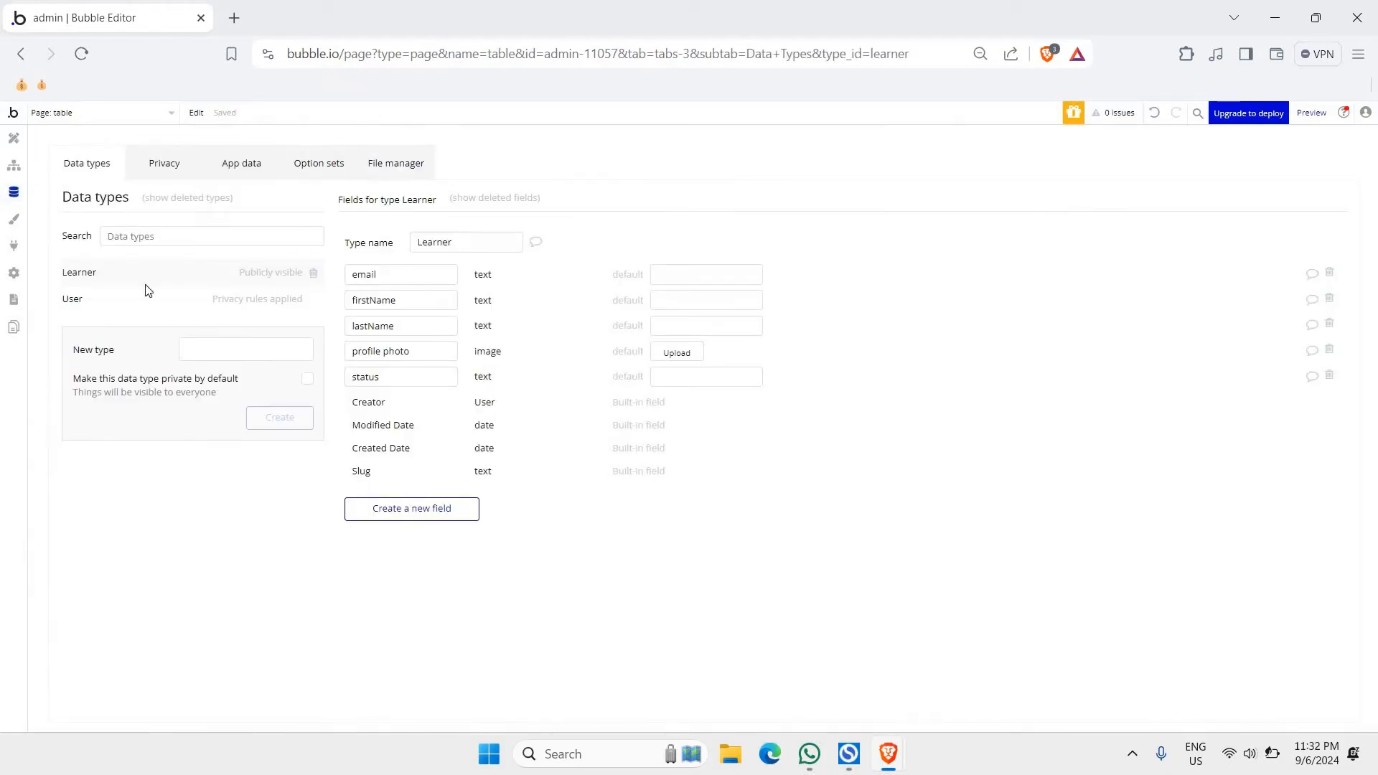
{"action": "left_click", "coordinate": [241, 165]}
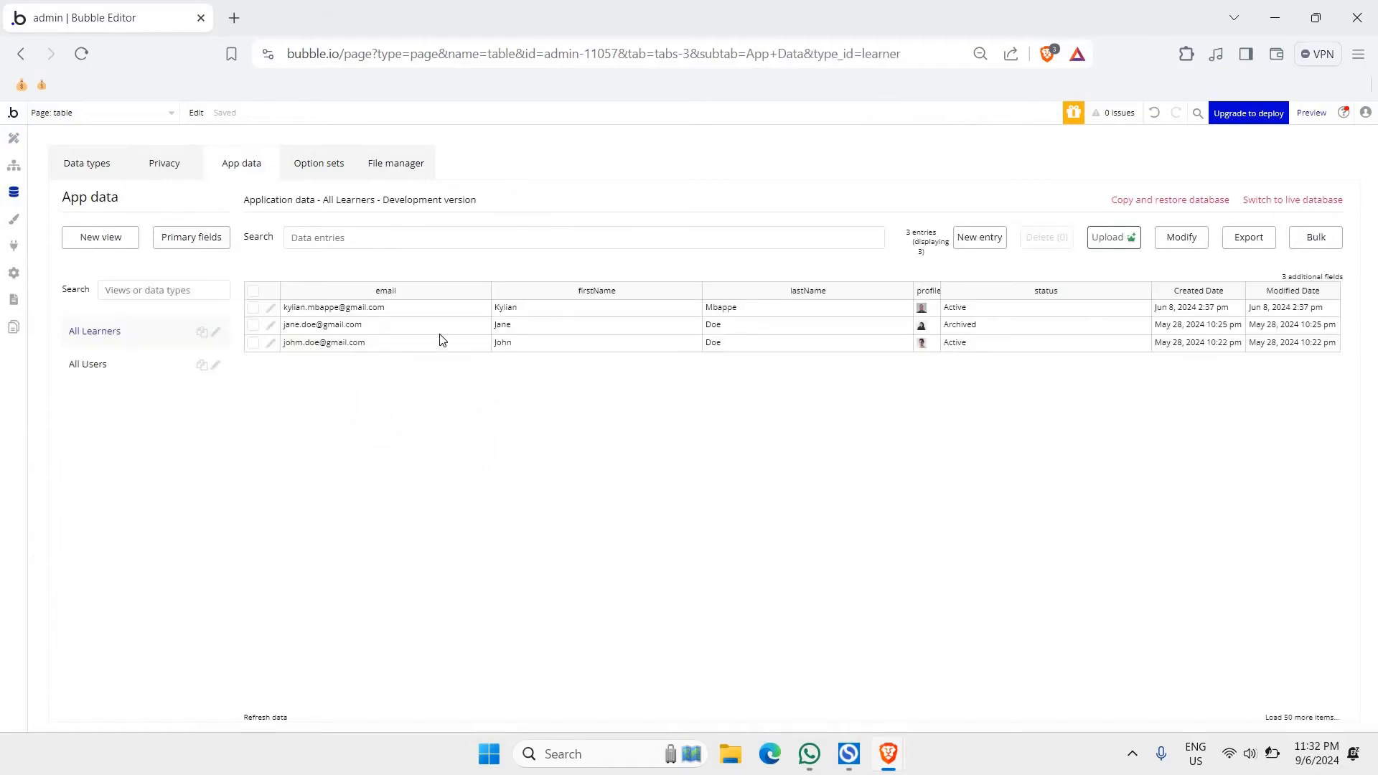
{"action": "left_click", "coordinate": [13, 137]}
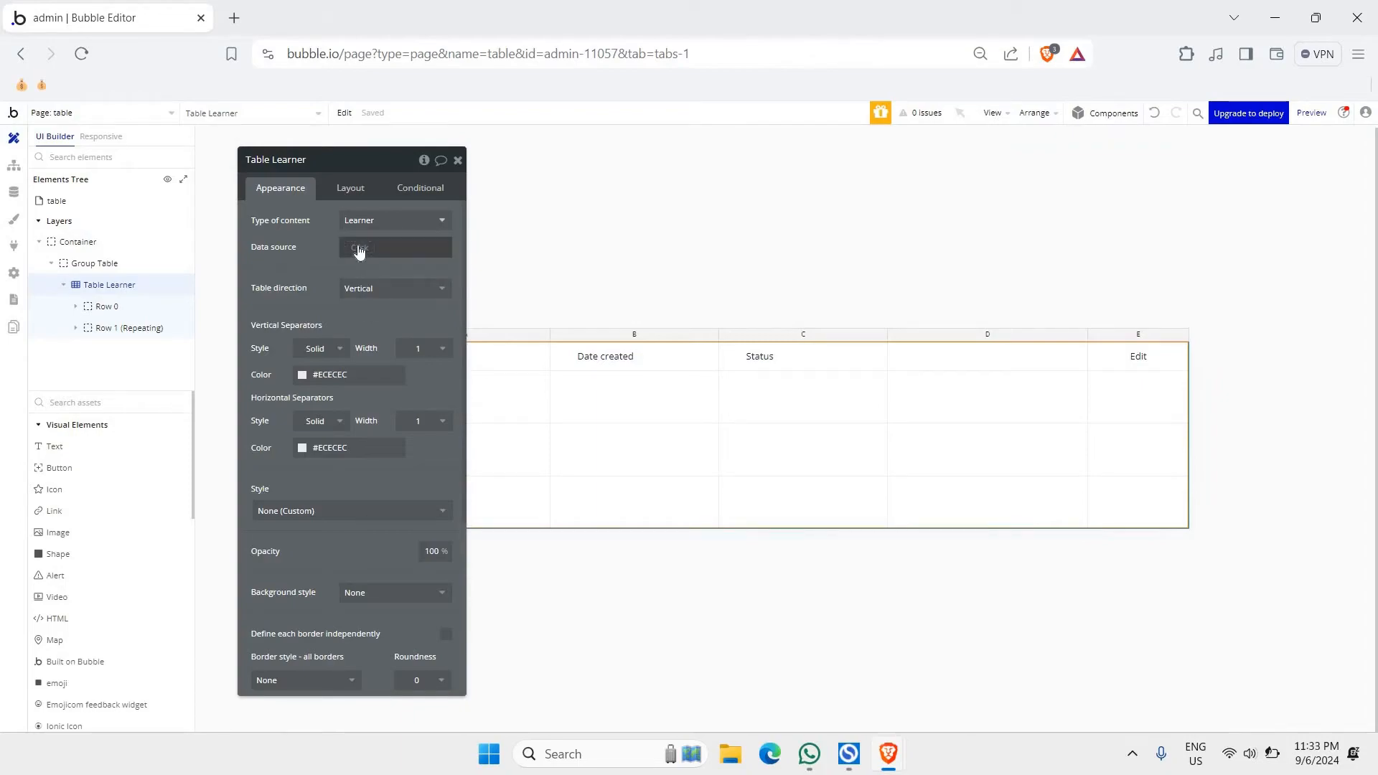
- Set the Learner table's data source to a search for the Learner type without constraints
{"action": "left_click", "coordinate": [358, 247]}
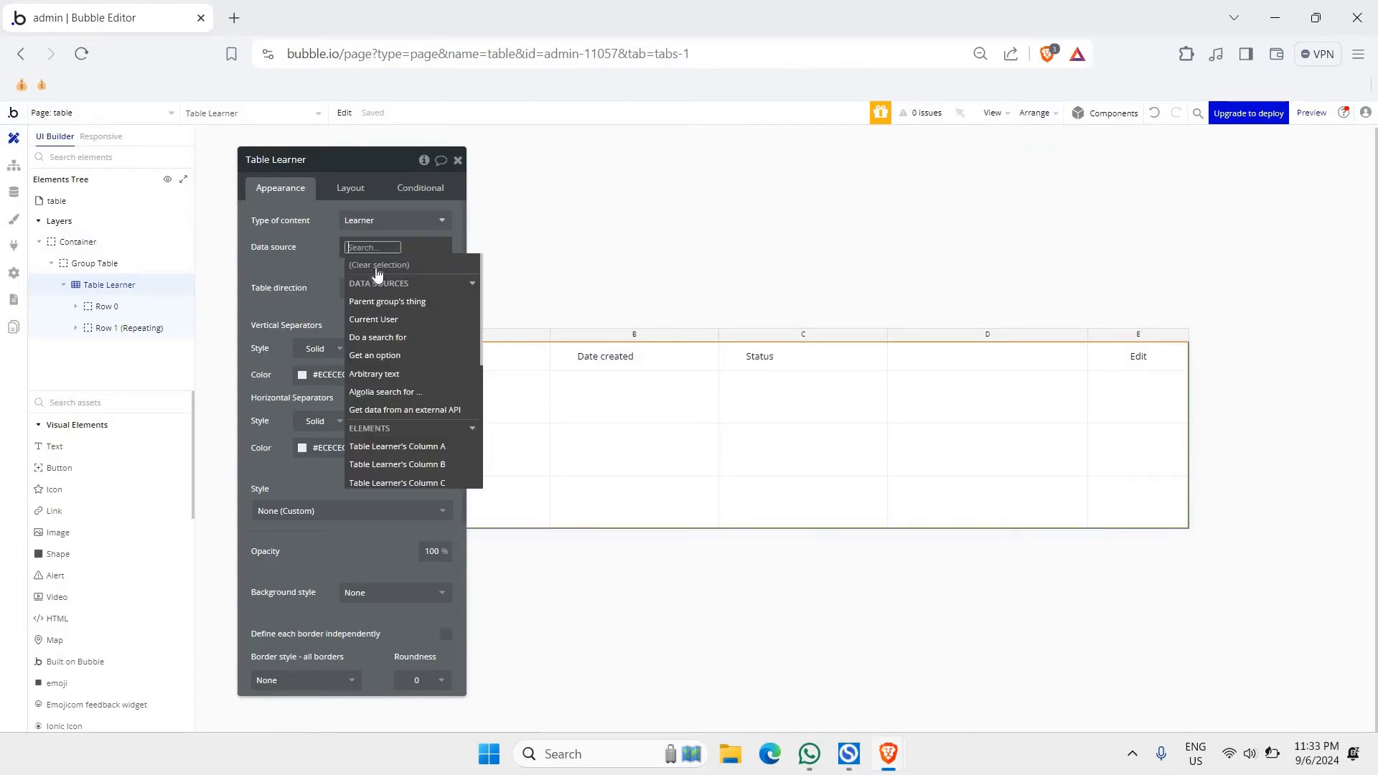
{"action": "left_click", "coordinate": [377, 336]}
{"action": "left_click", "coordinate": [651, 194]}
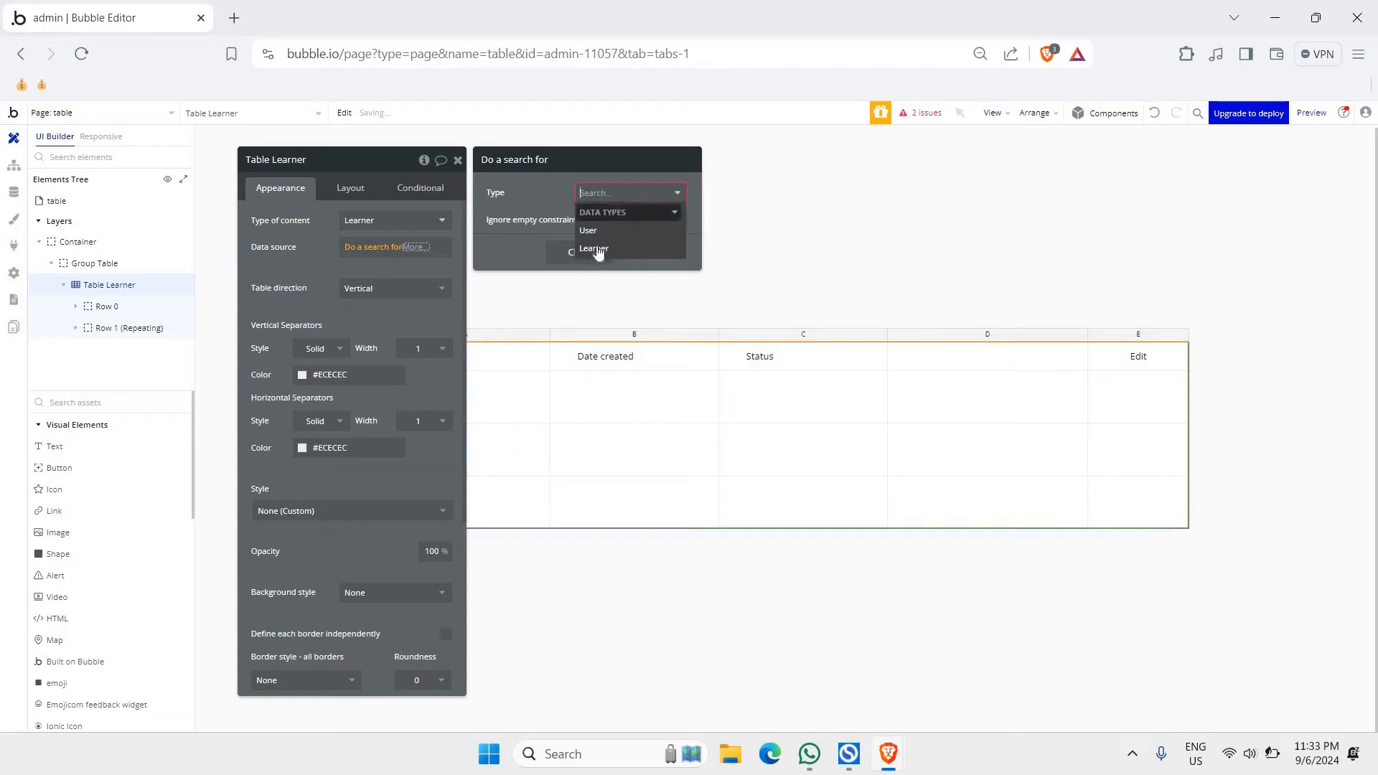
{"action": "left_click", "coordinate": [587, 249]}
{"action": "left_click", "coordinate": [556, 327]}
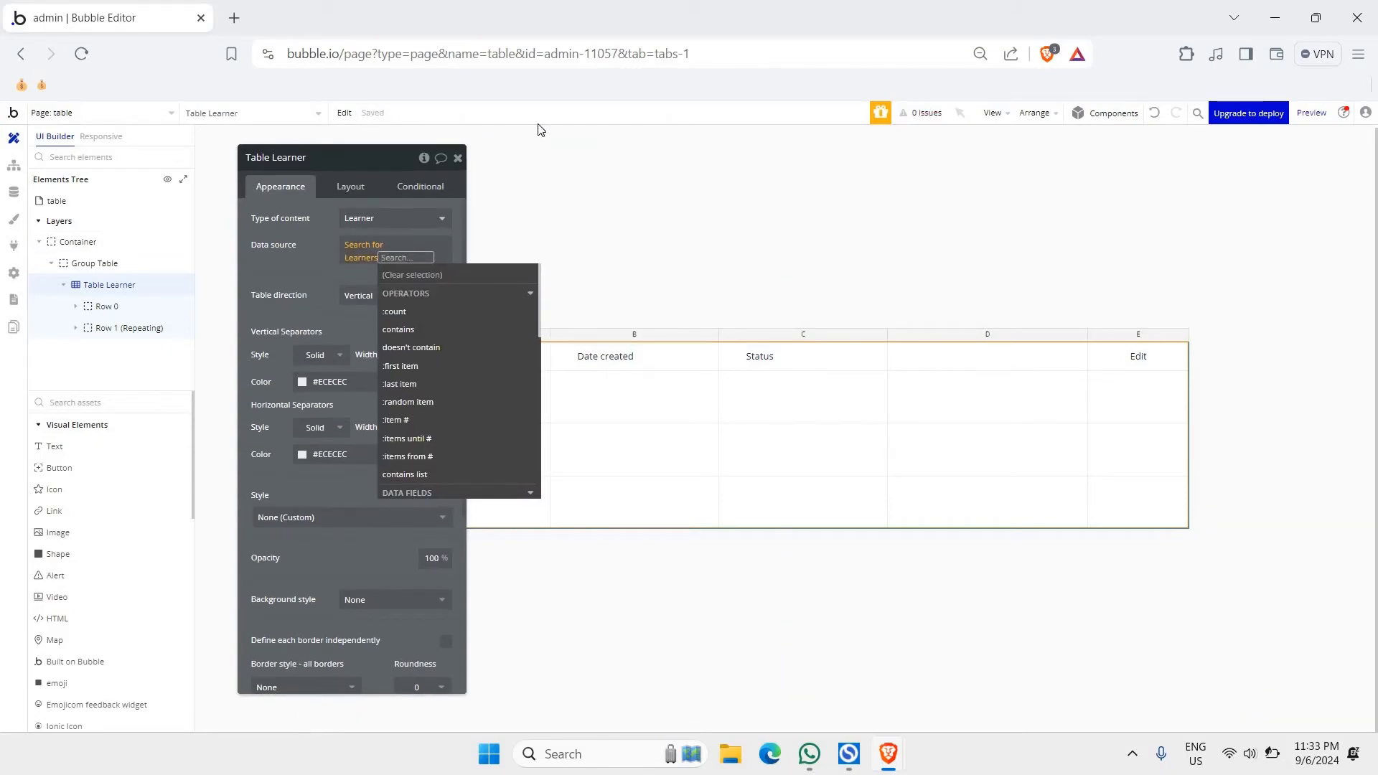
{"action": "left_click", "coordinate": [320, 213]}
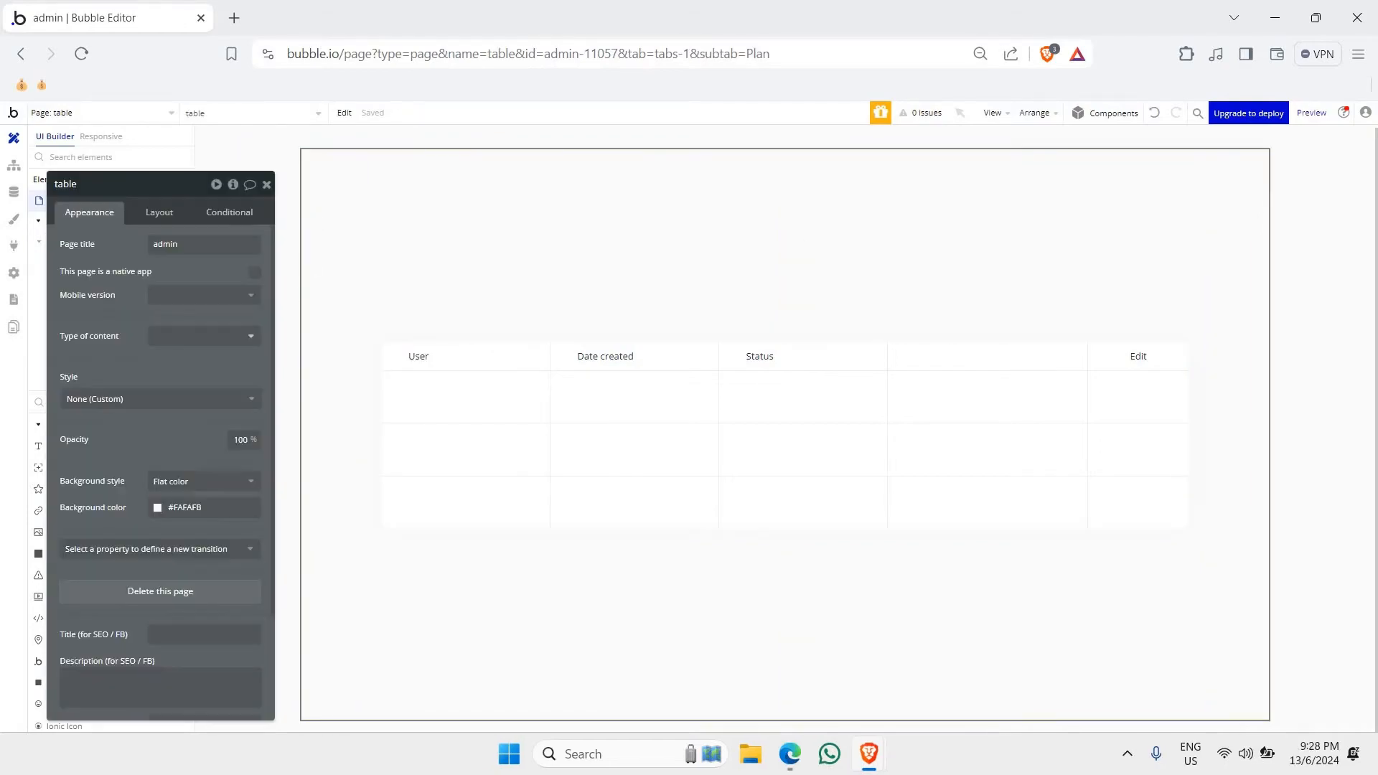
- Review the table's content type and data source, and preview the page in the browser
{"action": "left_click_drag", "start_coordinate": [186, 175], "coordinate": [225, 167]}
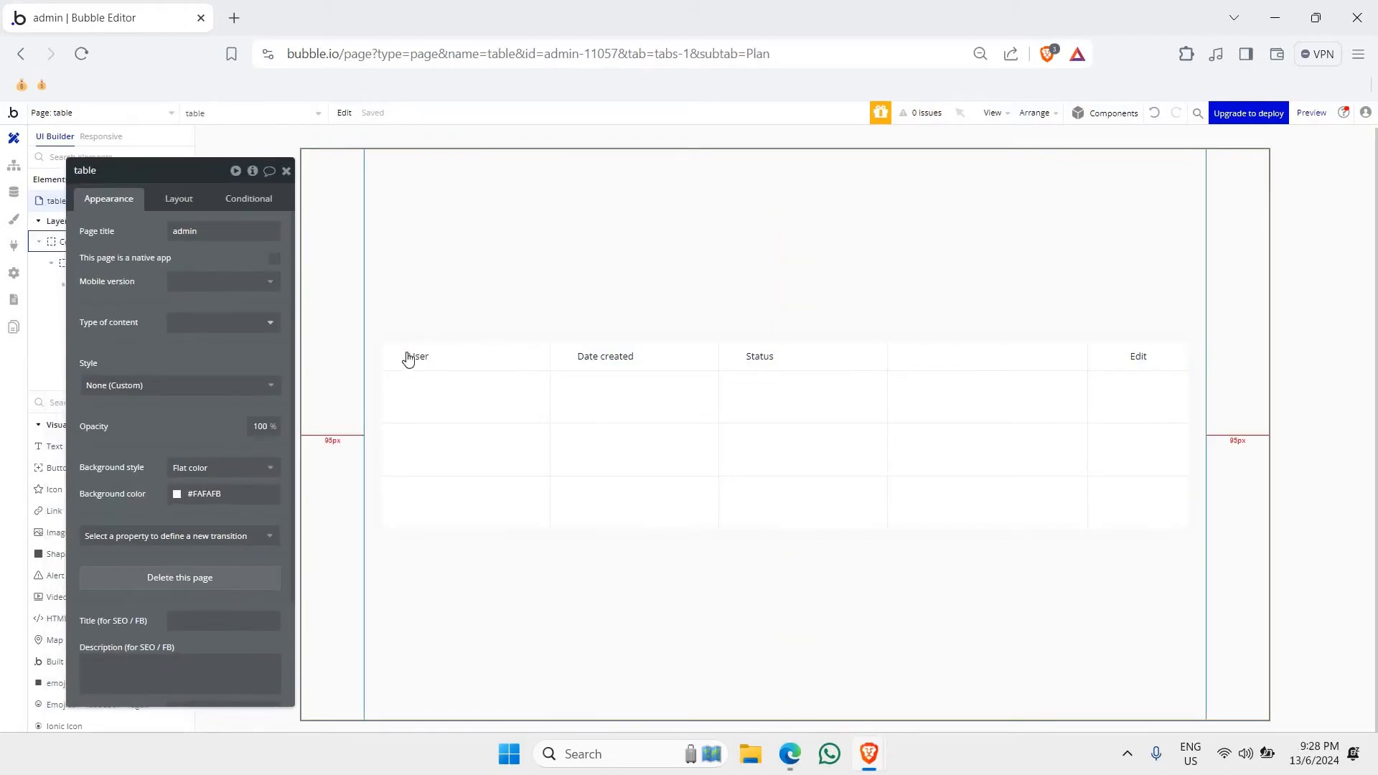
{"action": "left_click", "coordinate": [436, 394]}
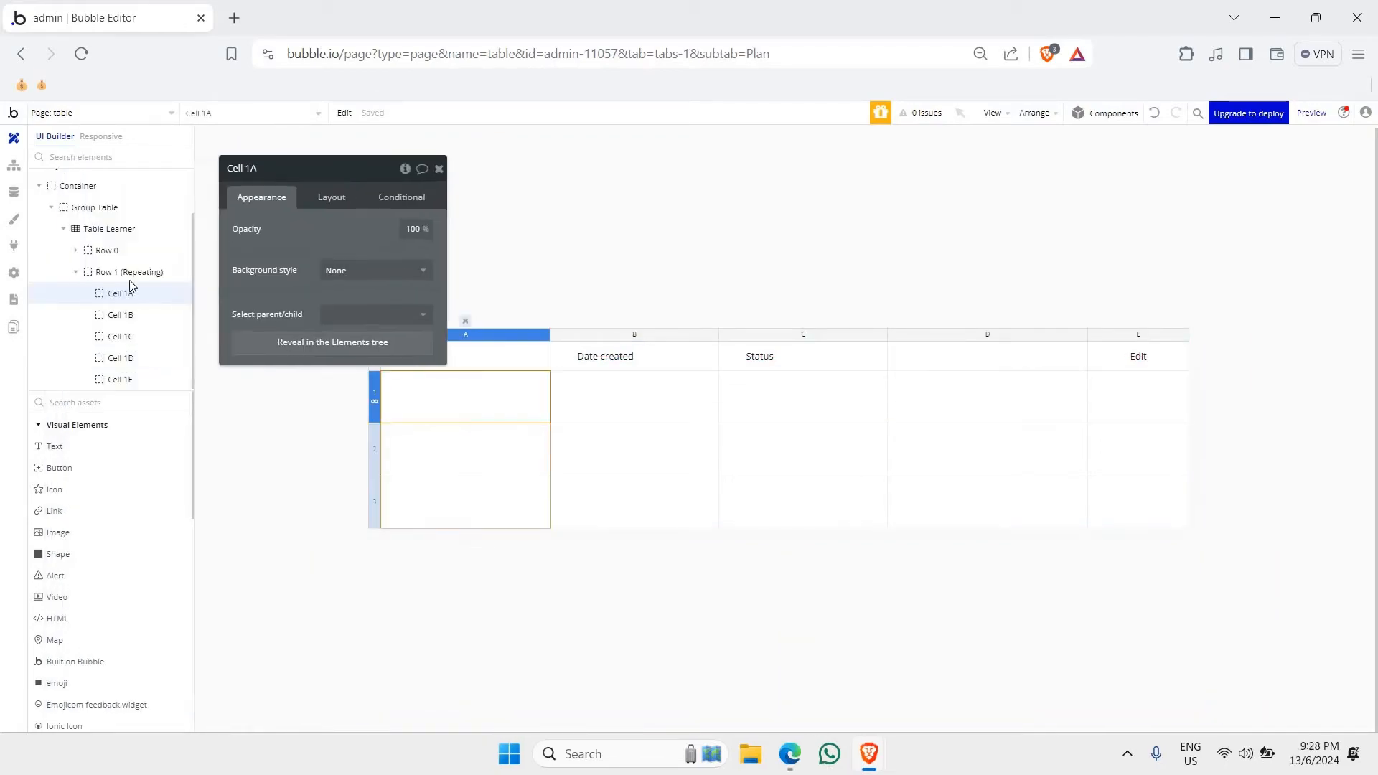
{"action": "left_click", "coordinate": [109, 228]}
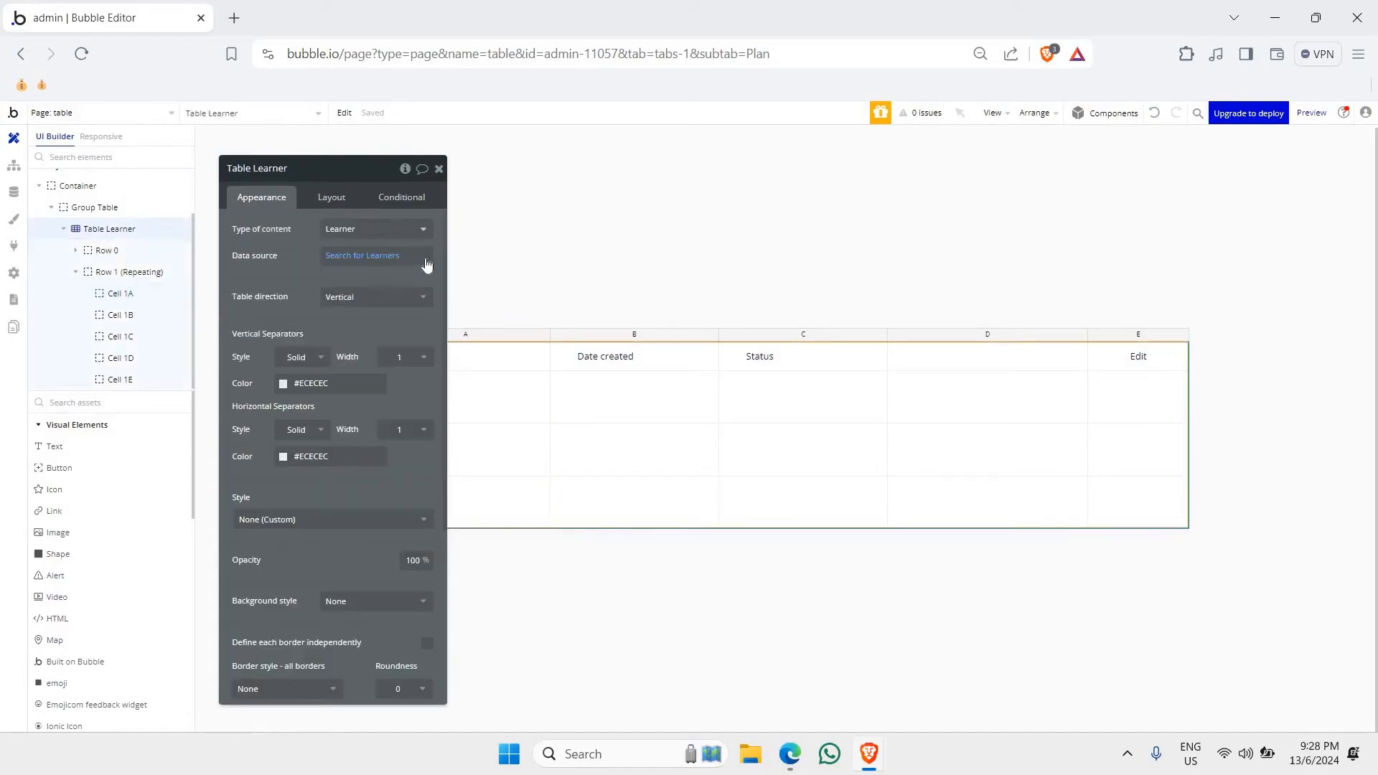
{"action": "left_click", "coordinate": [1320, 118]}
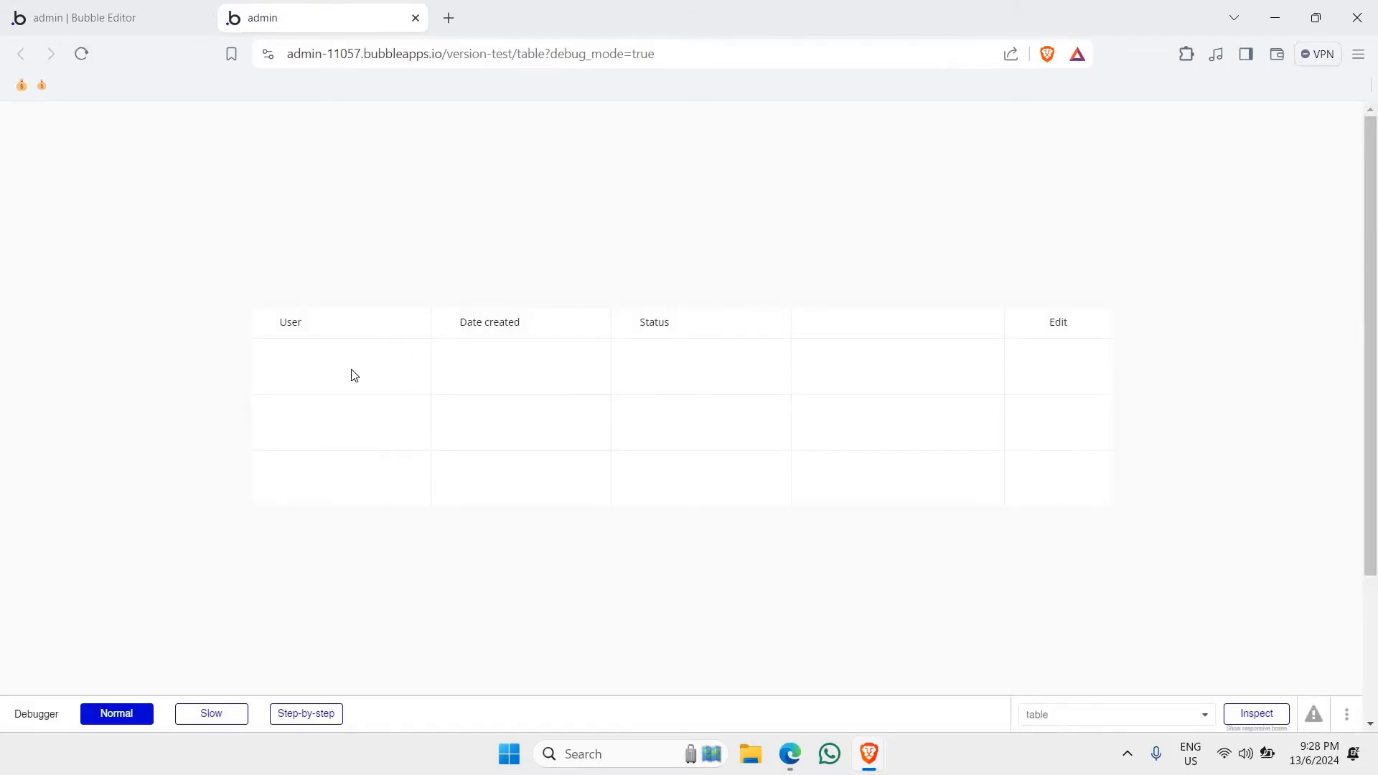
{"action": "left_click", "coordinate": [155, 9]}
- Compare the All Learners entries in the app data with the repeating row's fixed row count setting
{"action": "left_click", "coordinate": [13, 191]}
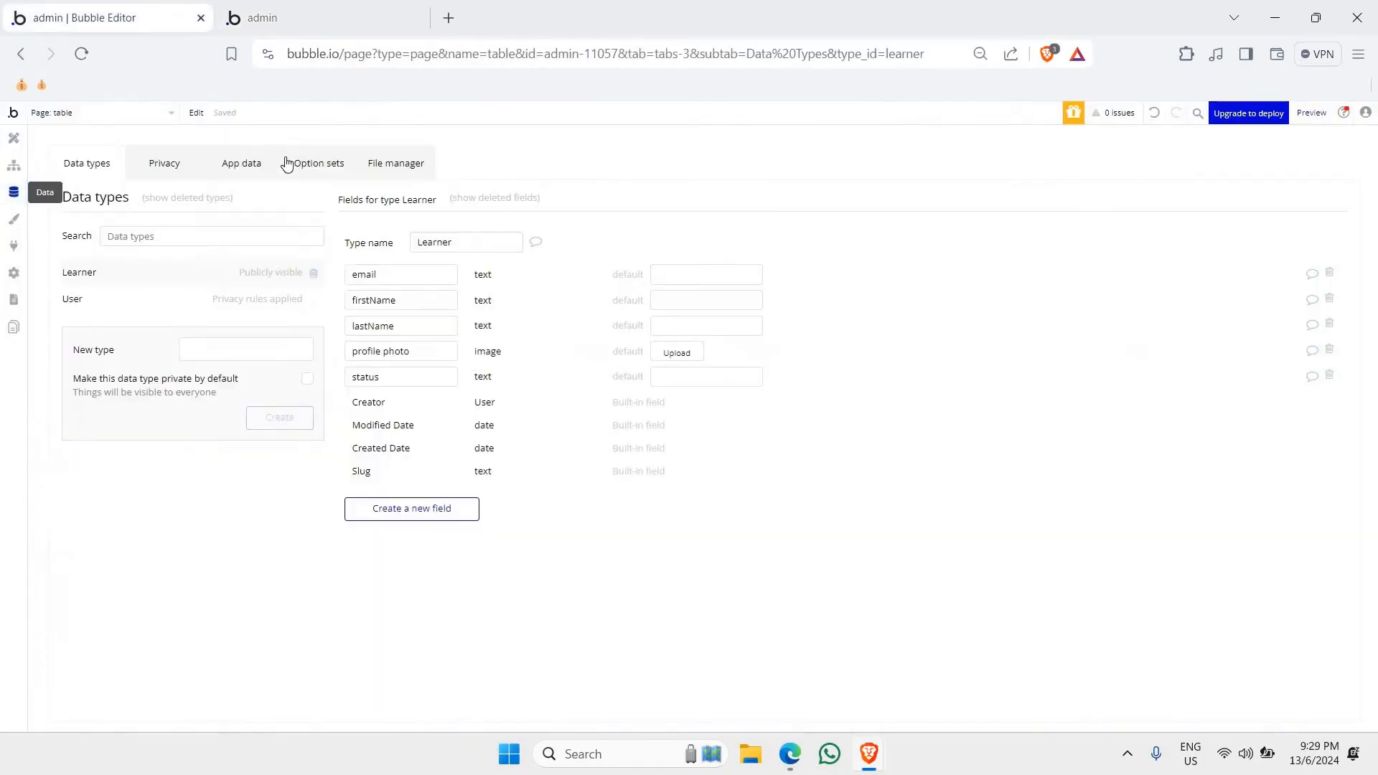
{"action": "left_click", "coordinate": [258, 162]}
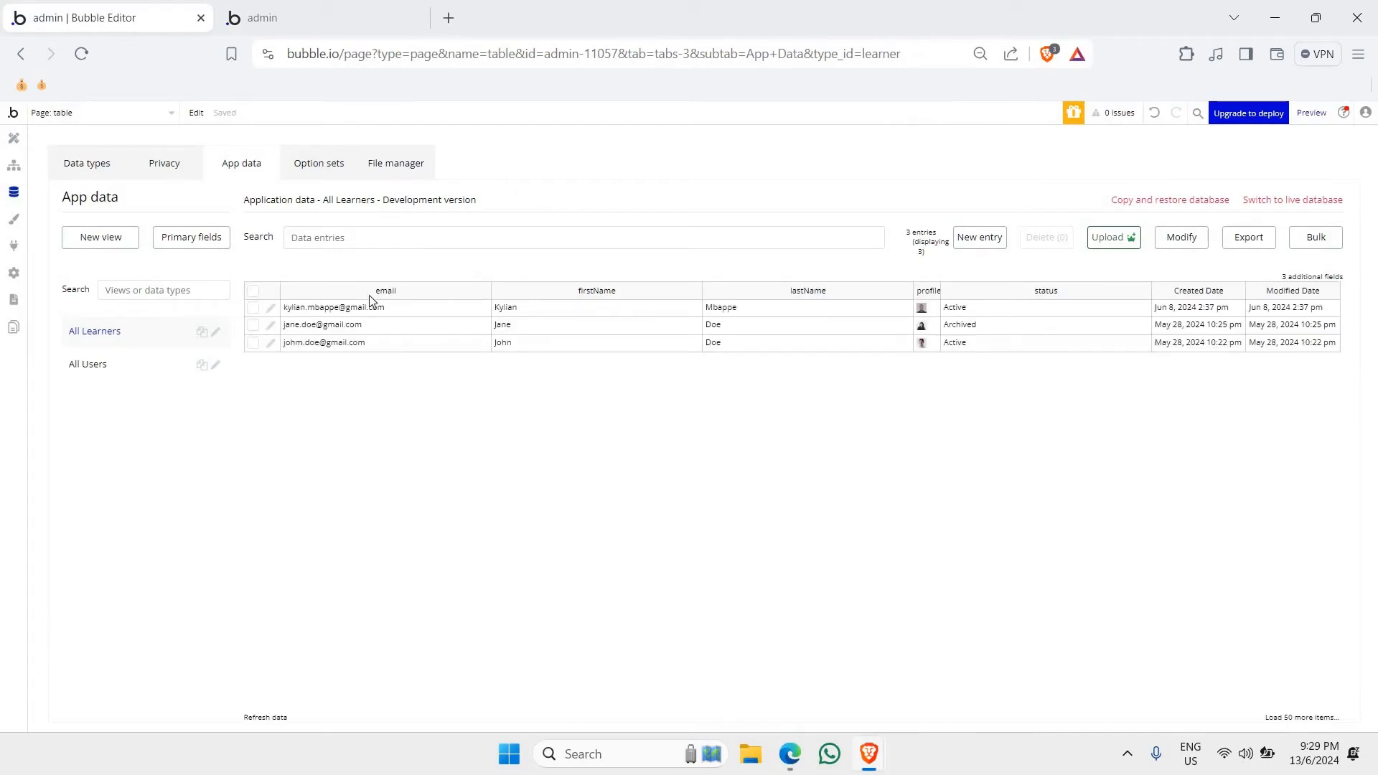
{"action": "left_click", "coordinate": [13, 138]}
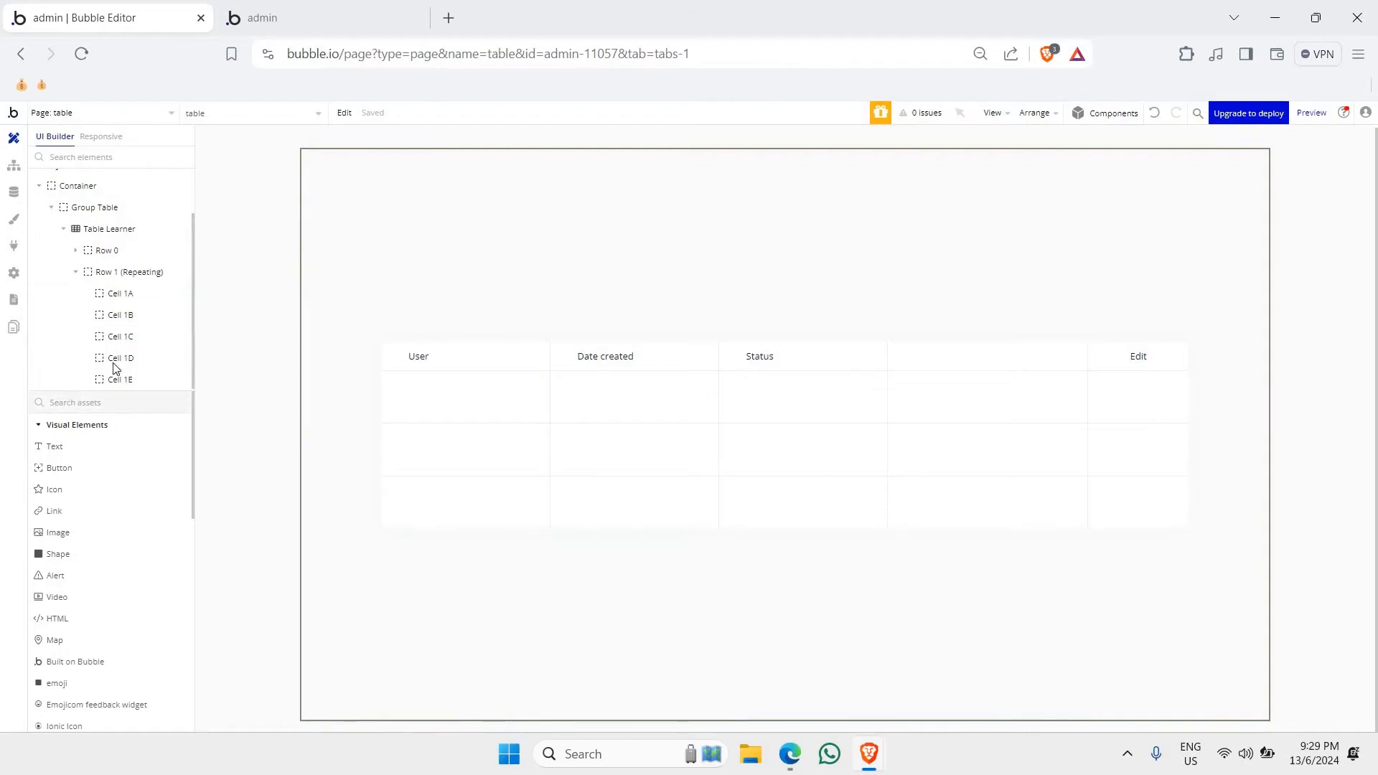
{"action": "left_click", "coordinate": [74, 274]}
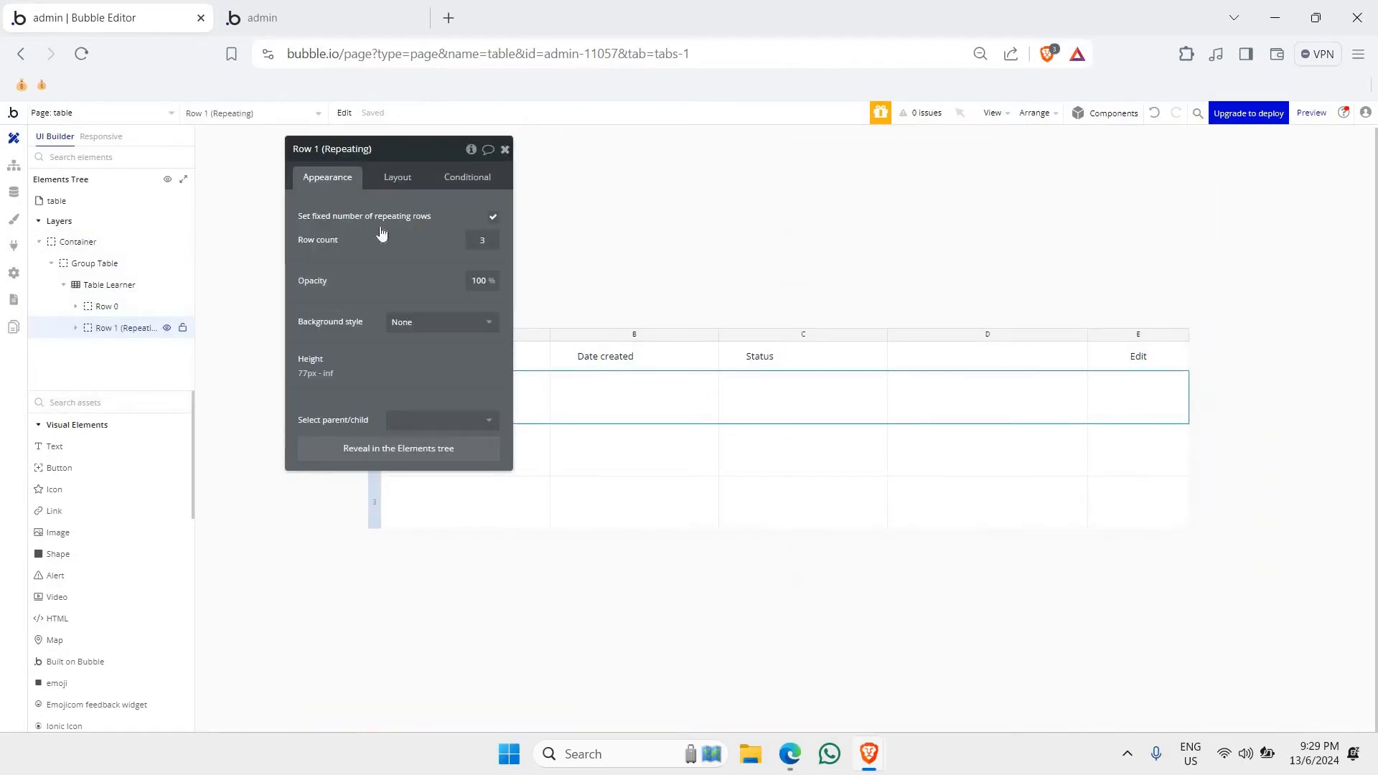
{"action": "left_click", "coordinate": [14, 192]}
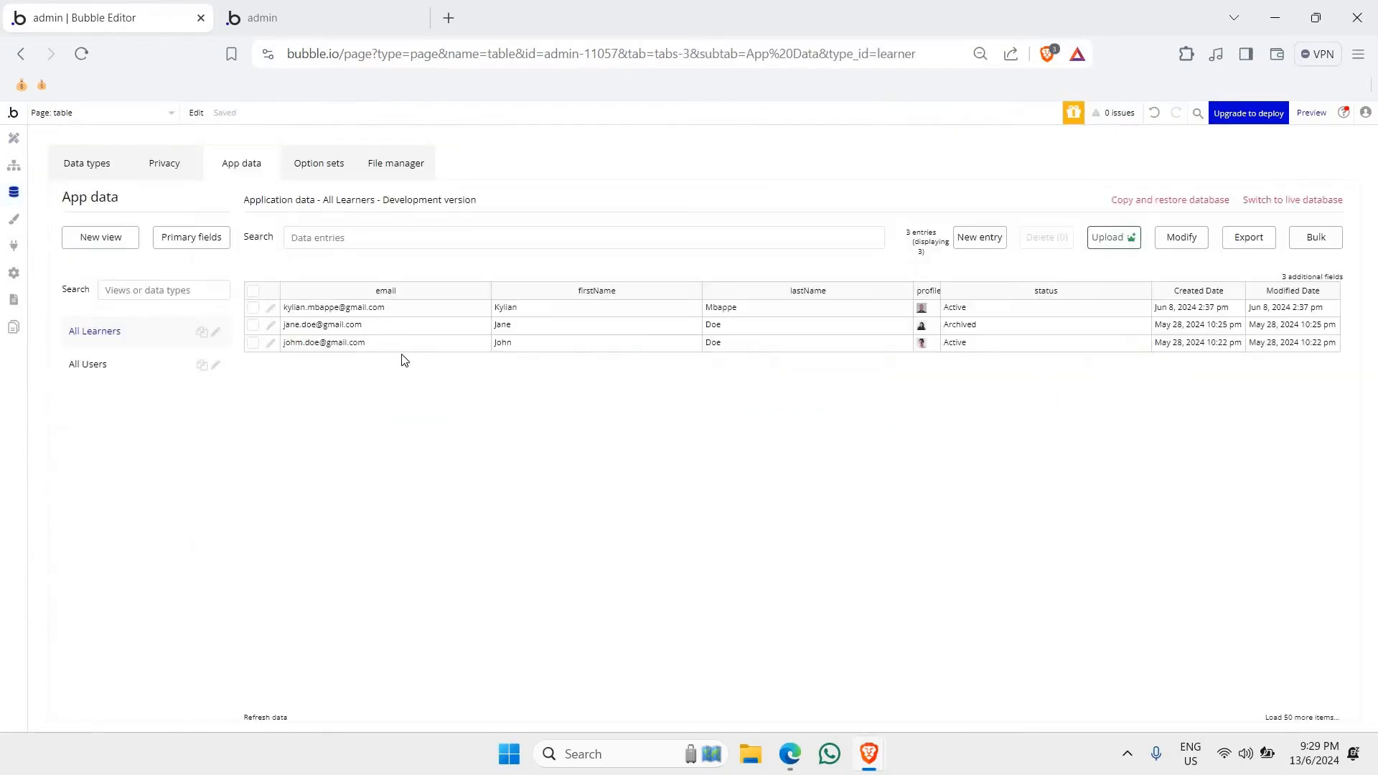
{"action": "key", "text": "ctrl+plus"}
{"action": "key", "text": "ctrl+plus"}
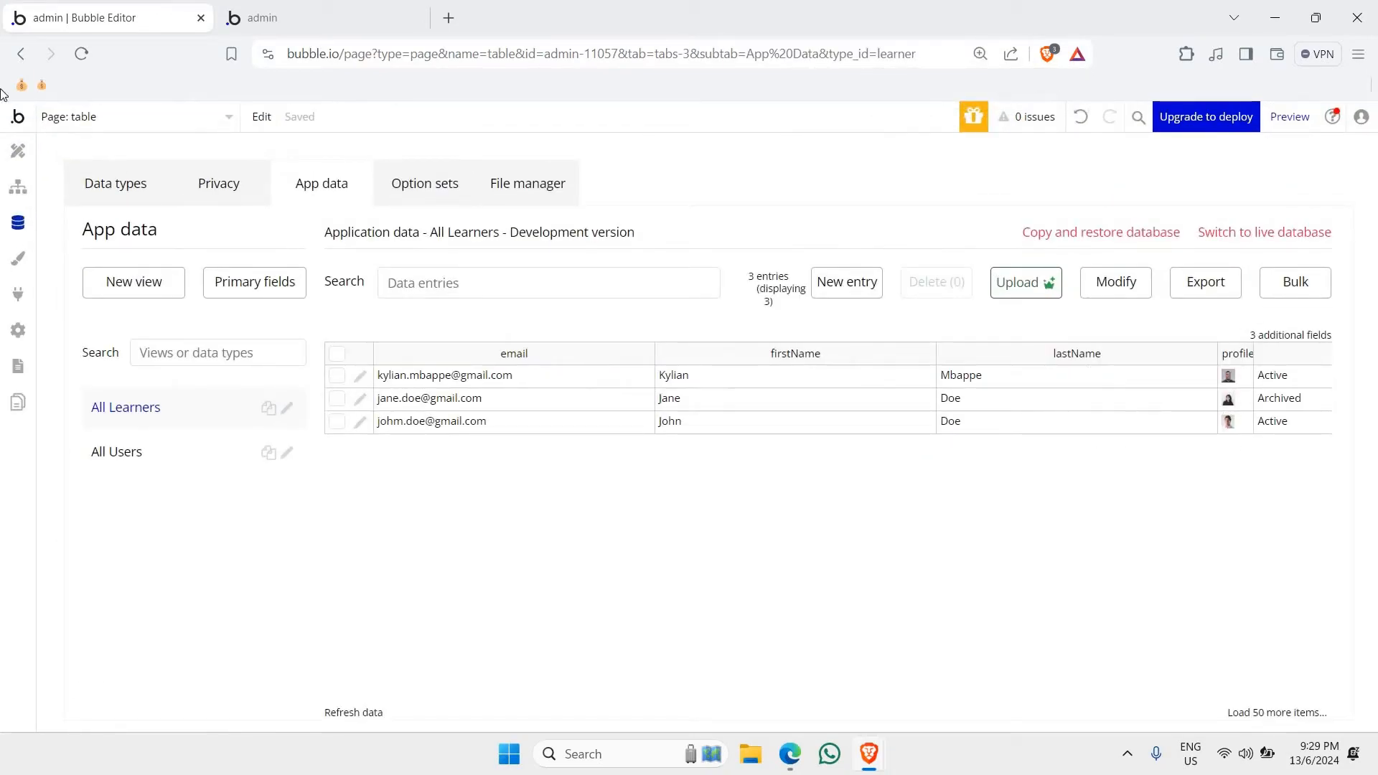
{"action": "left_click", "coordinate": [18, 150]}
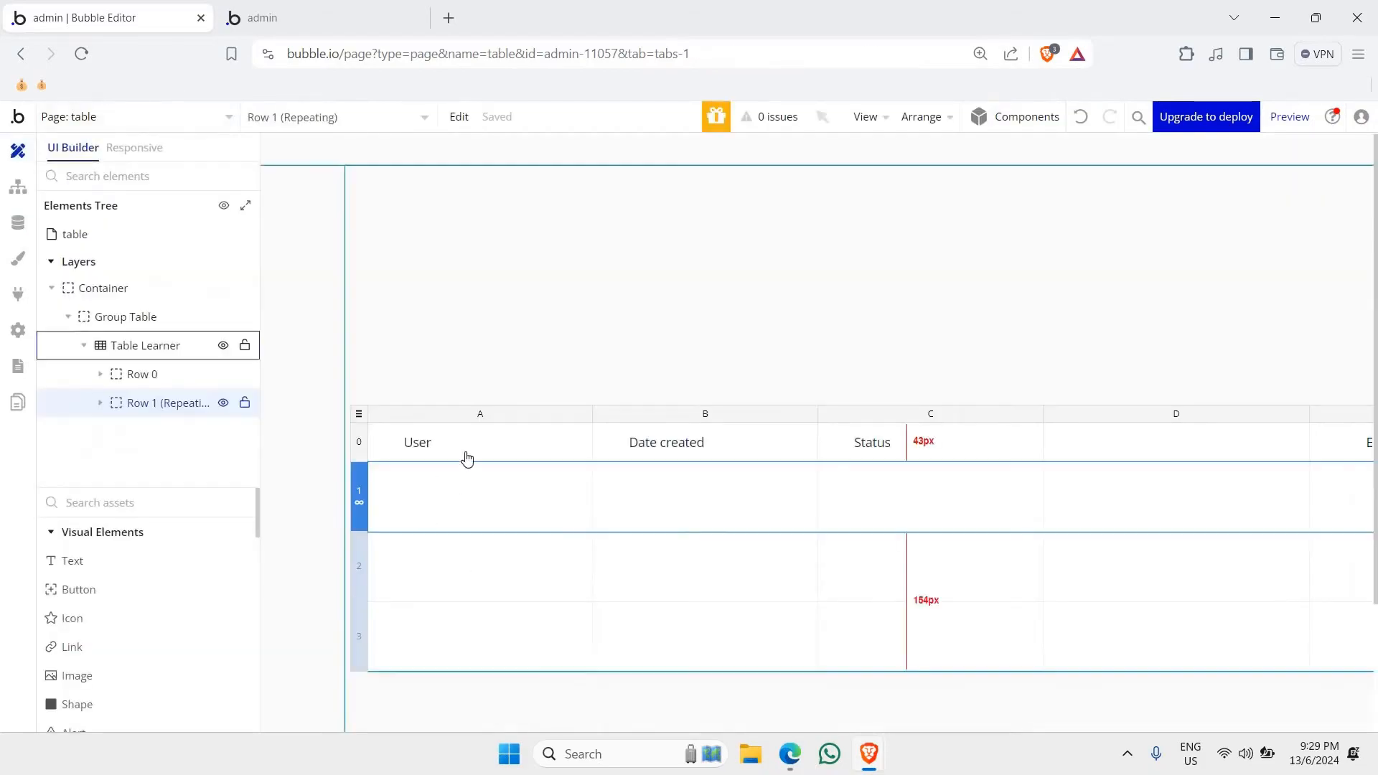
- Add a text element to the User column's cell in the repeating row
{"action": "scroll", "coordinate": [464, 318], "scroll_direction": "down", "scroll_amount": 2}
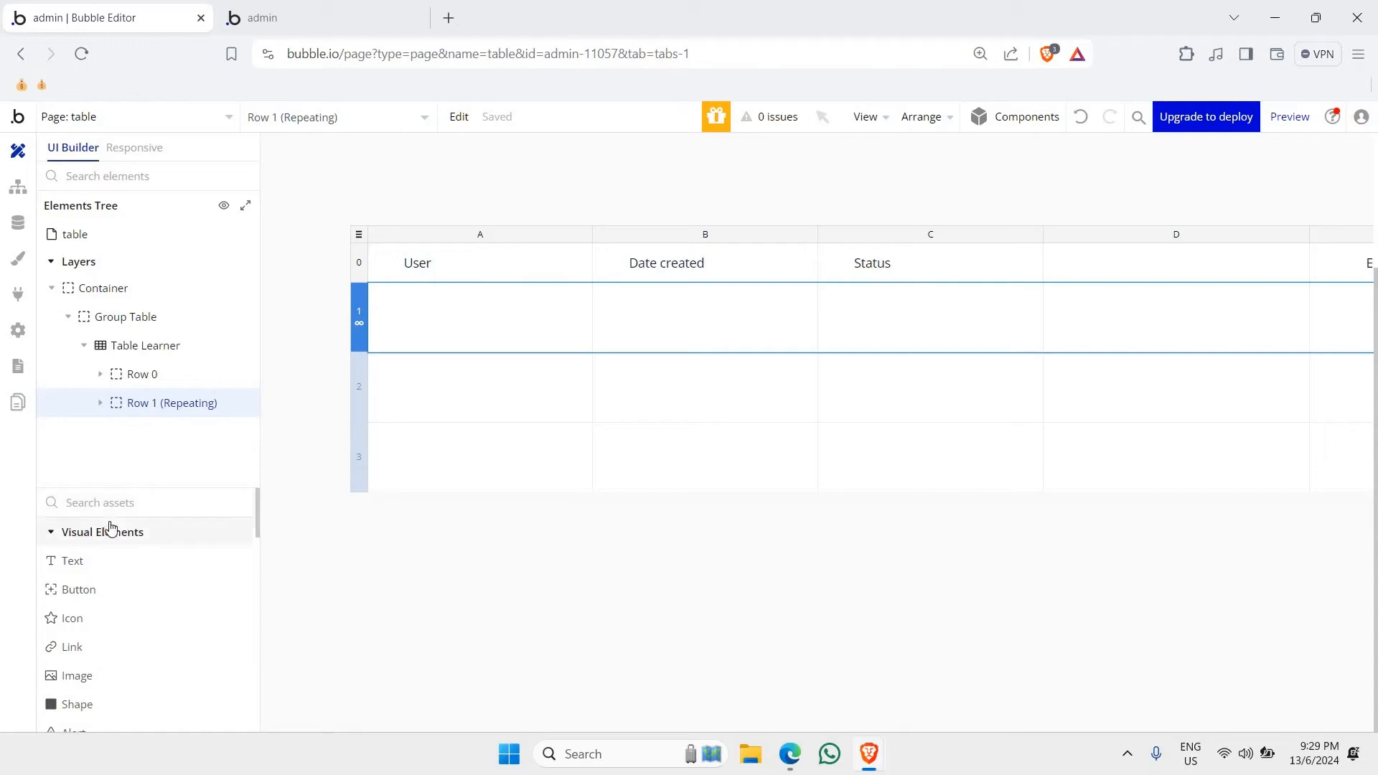
{"action": "left_click_drag", "start_coordinate": [108, 556], "coordinate": [433, 303]}
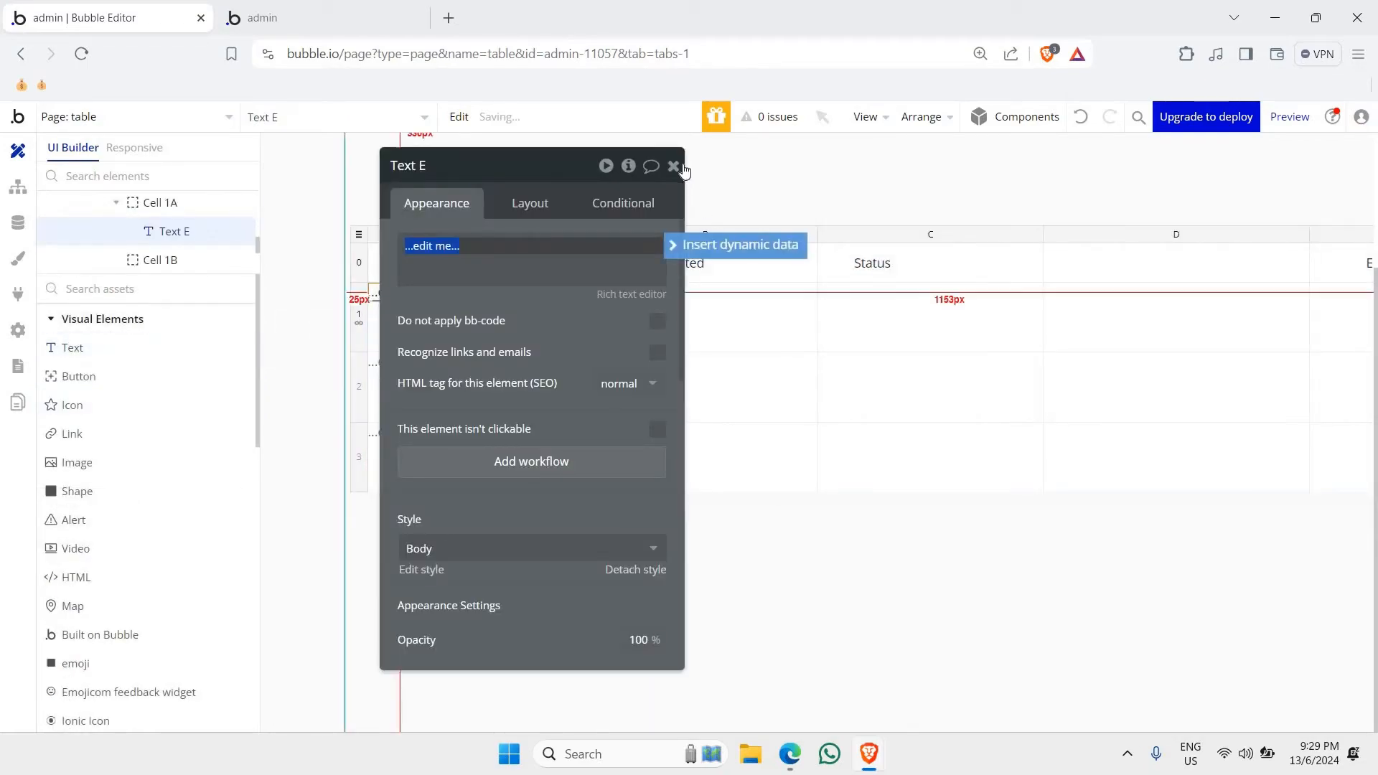
{"action": "left_click", "coordinate": [675, 166]}
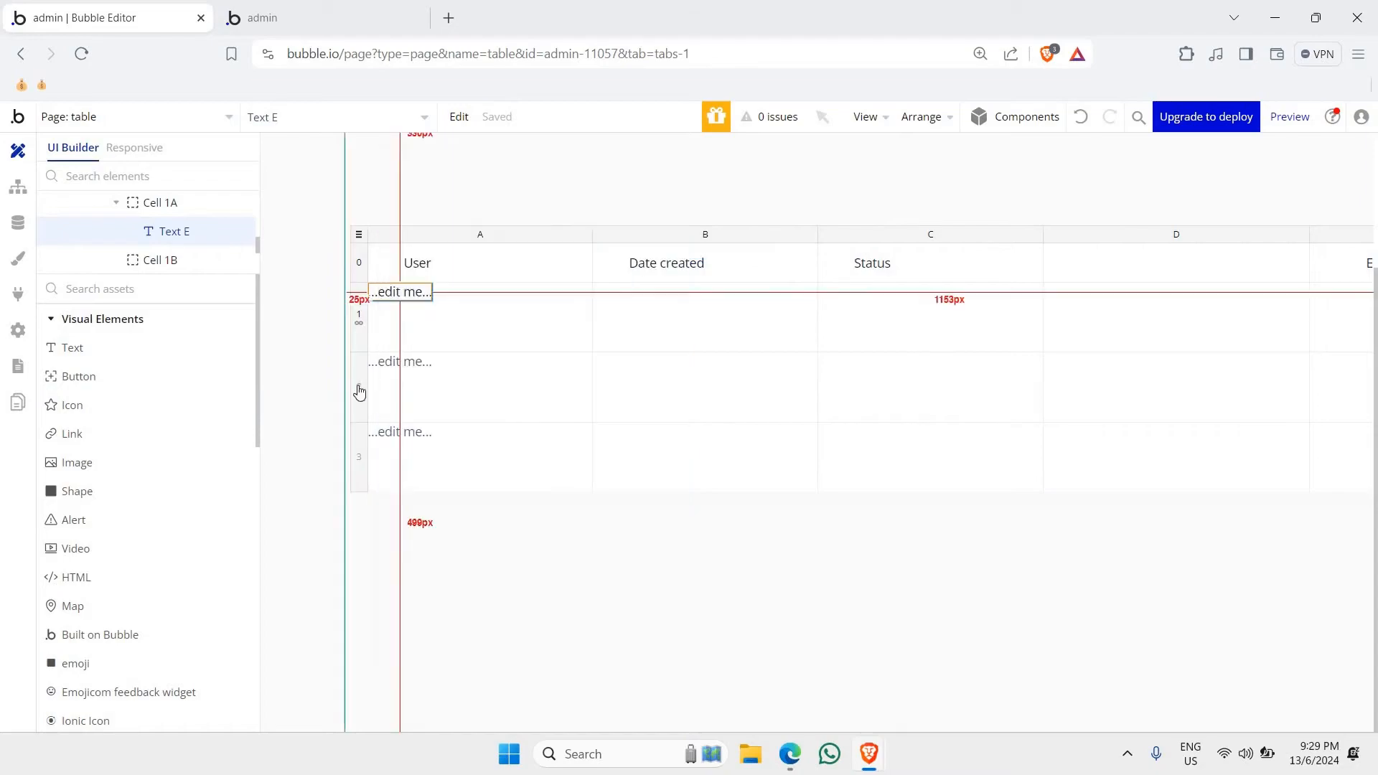
- Set the repeating User cell's padding to 40 px left and 24 px right, and vertically centre its text element
{"action": "double_click", "coordinate": [418, 326]}
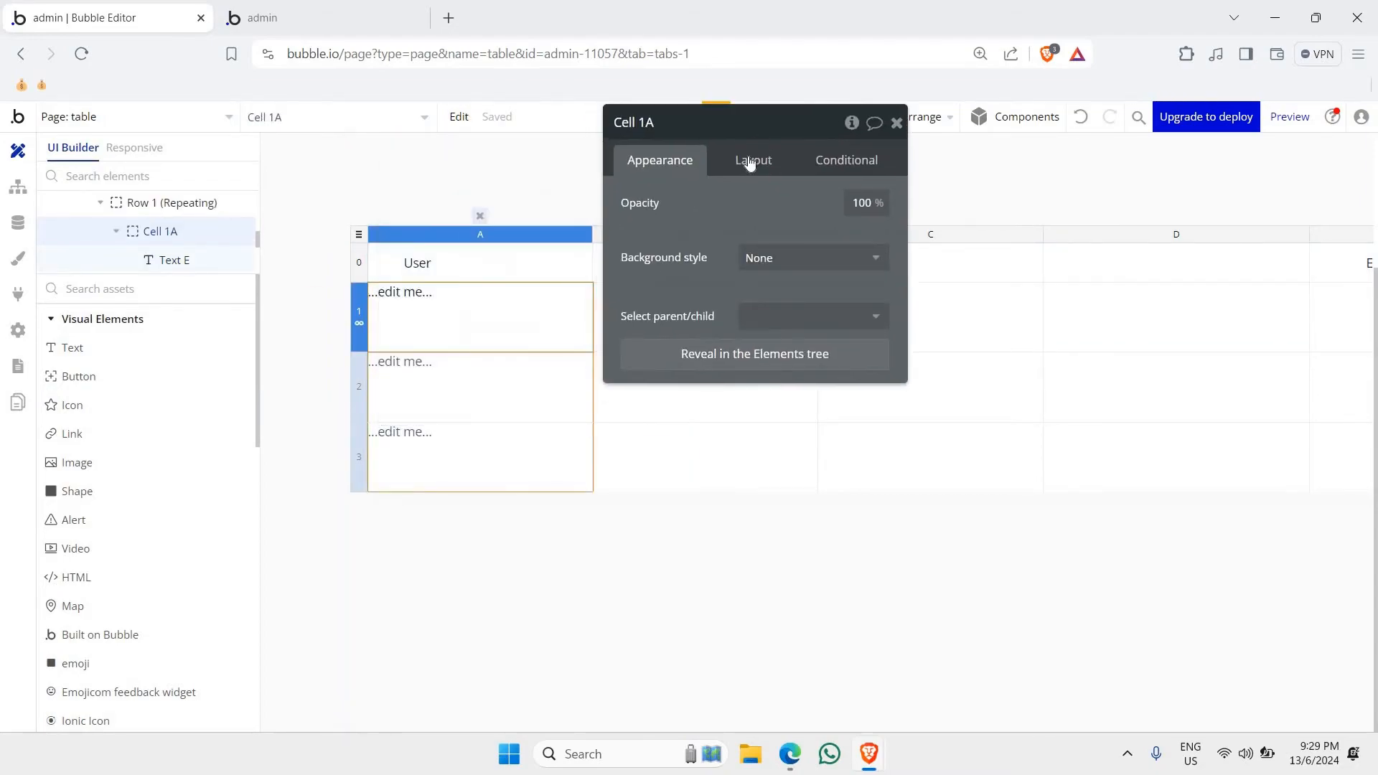
{"action": "left_click", "coordinate": [751, 159]}
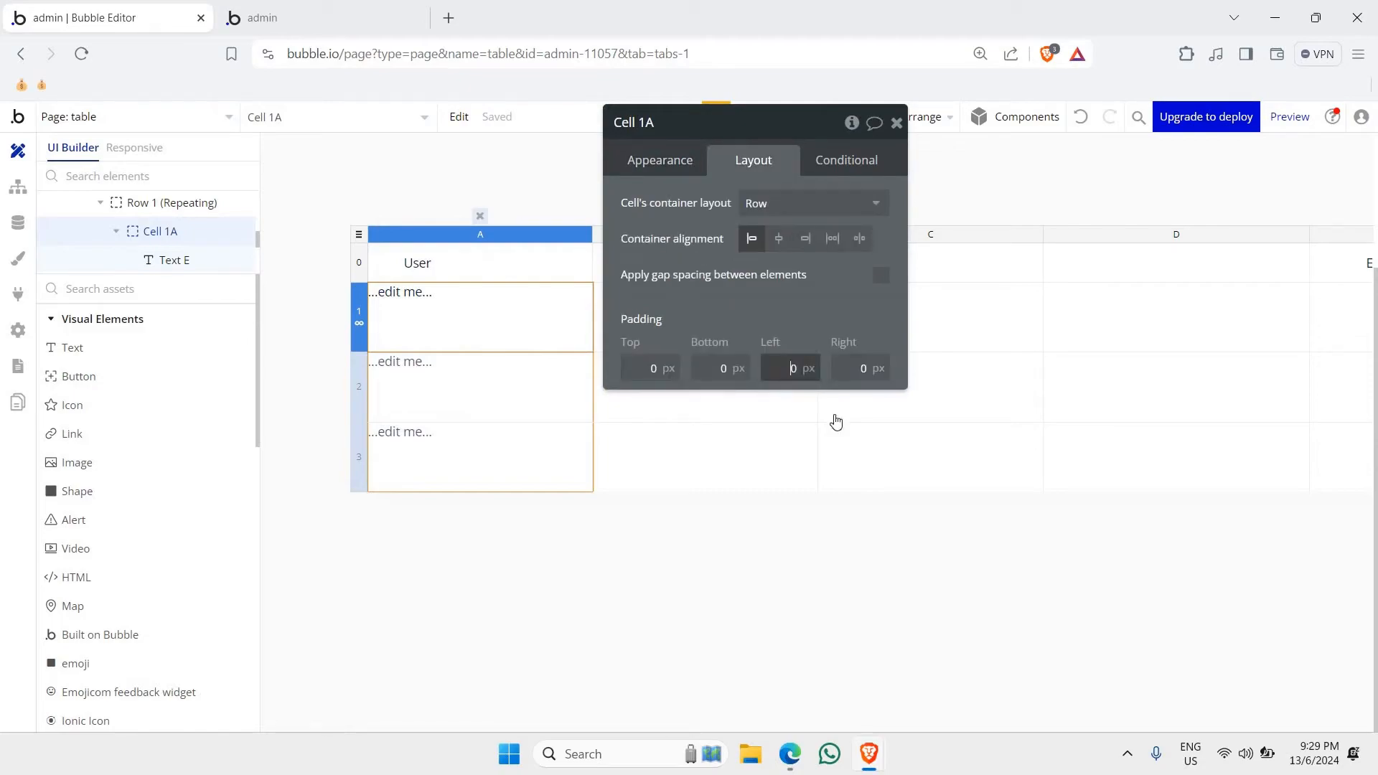
{"action": "key", "text": "Tab"}
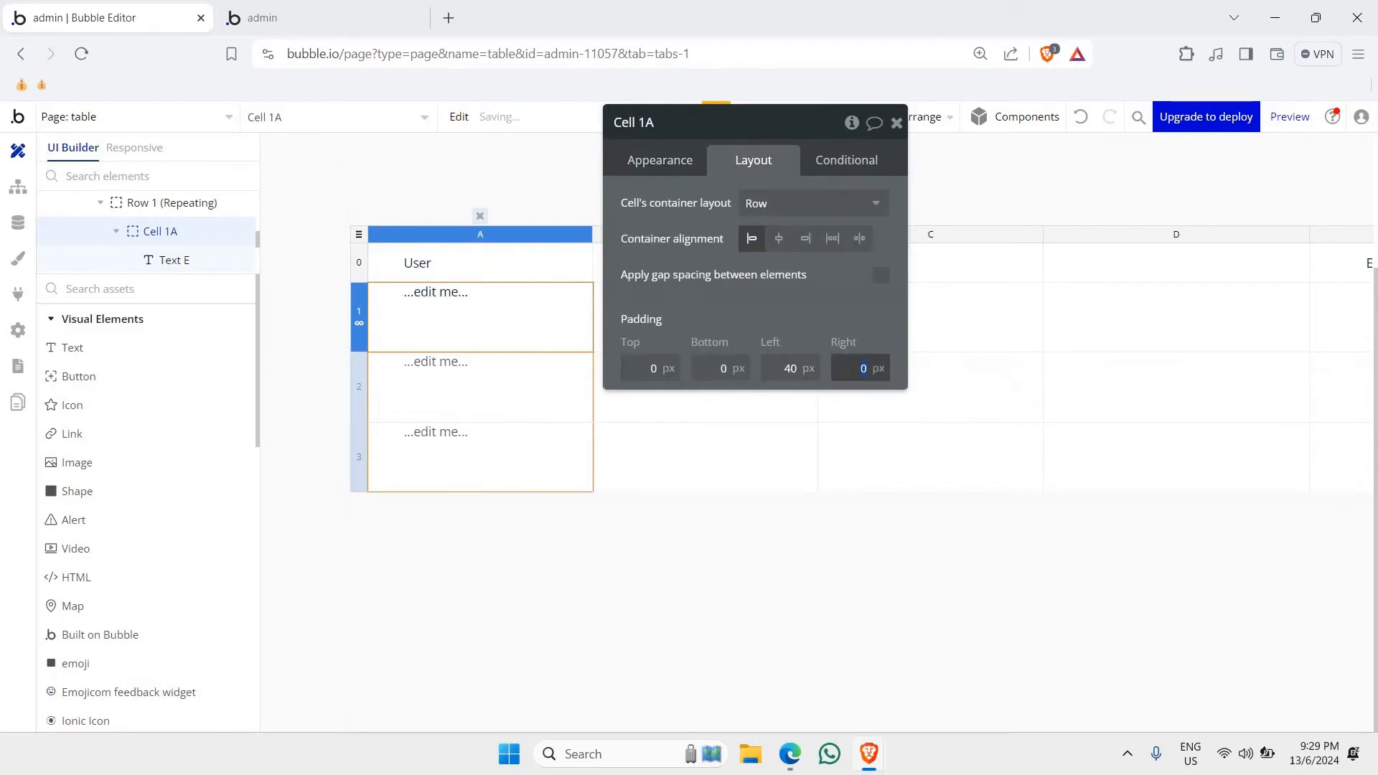
{"action": "type", "text": "24"}
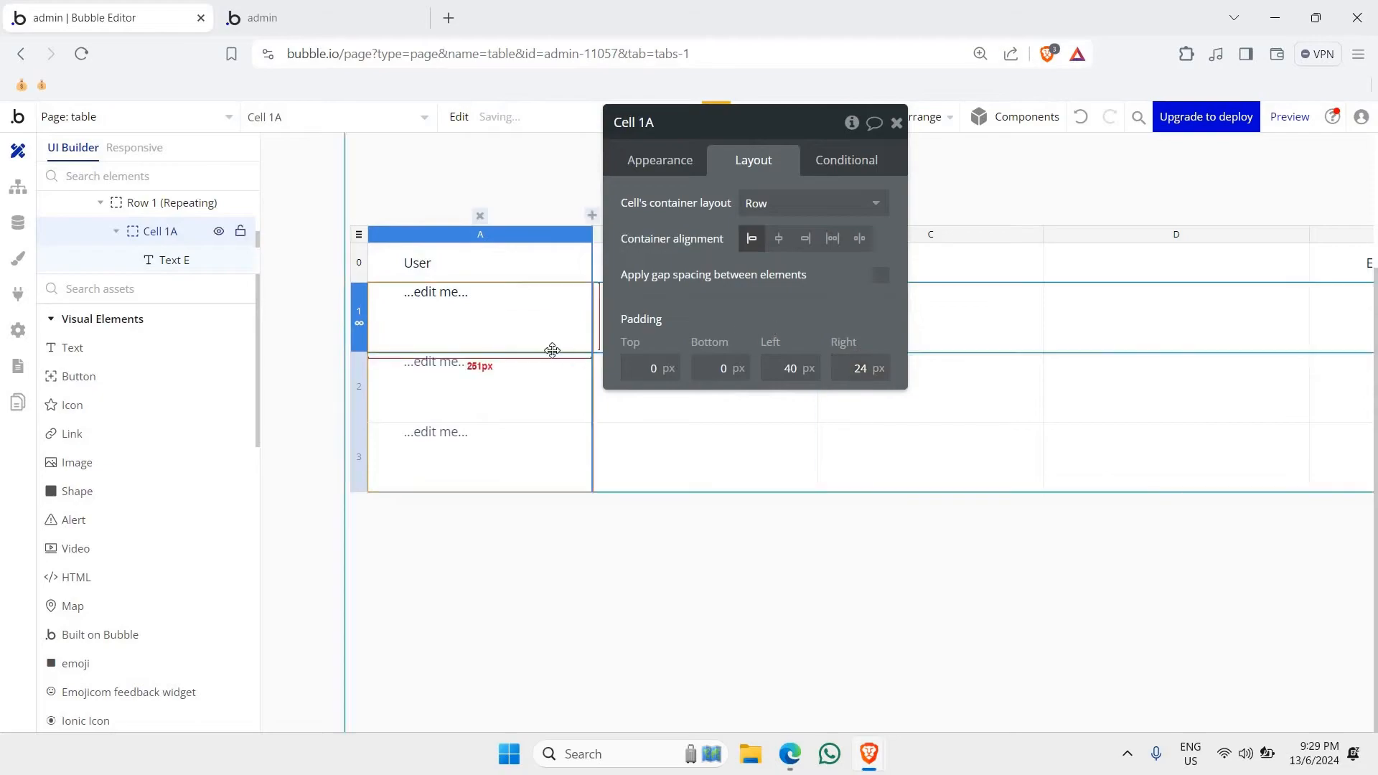
{"action": "left_click", "coordinate": [459, 293]}
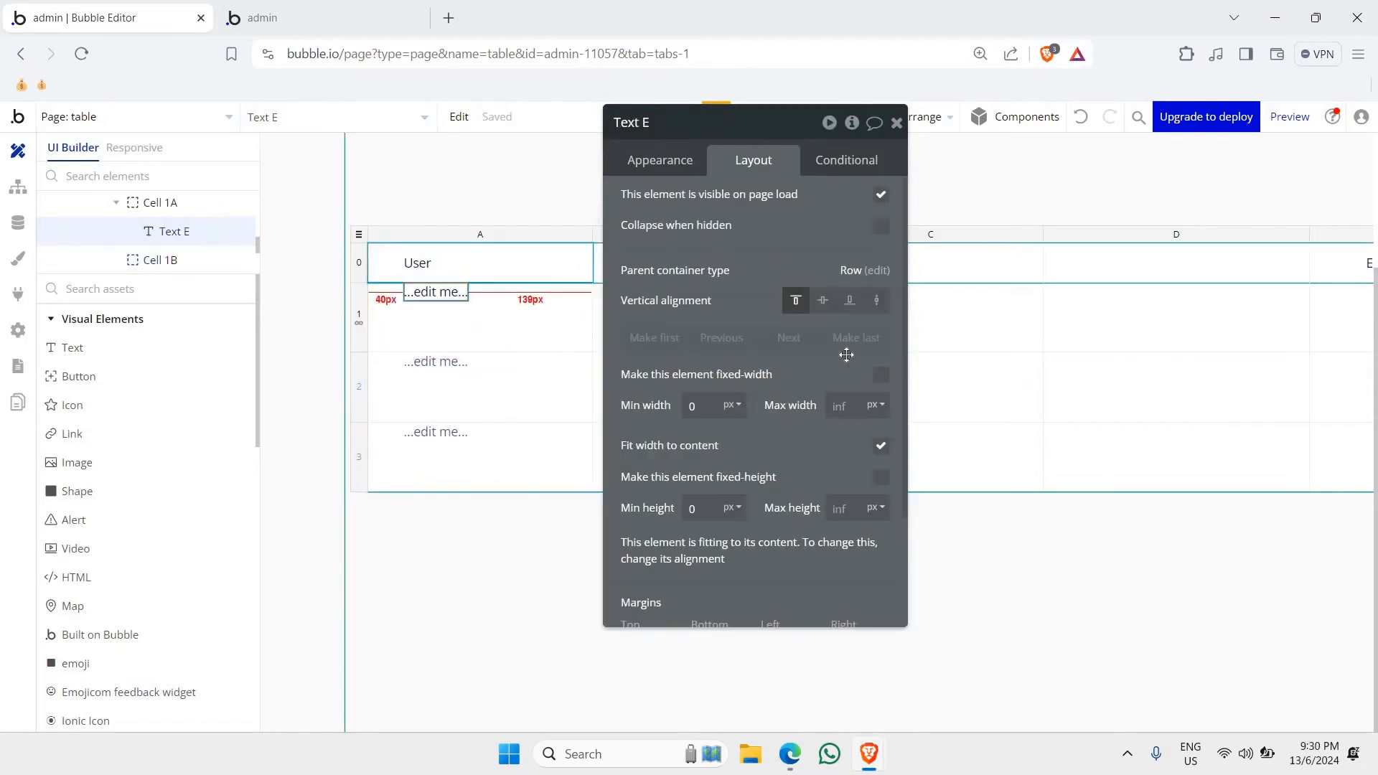
{"action": "left_click", "coordinate": [823, 301]}
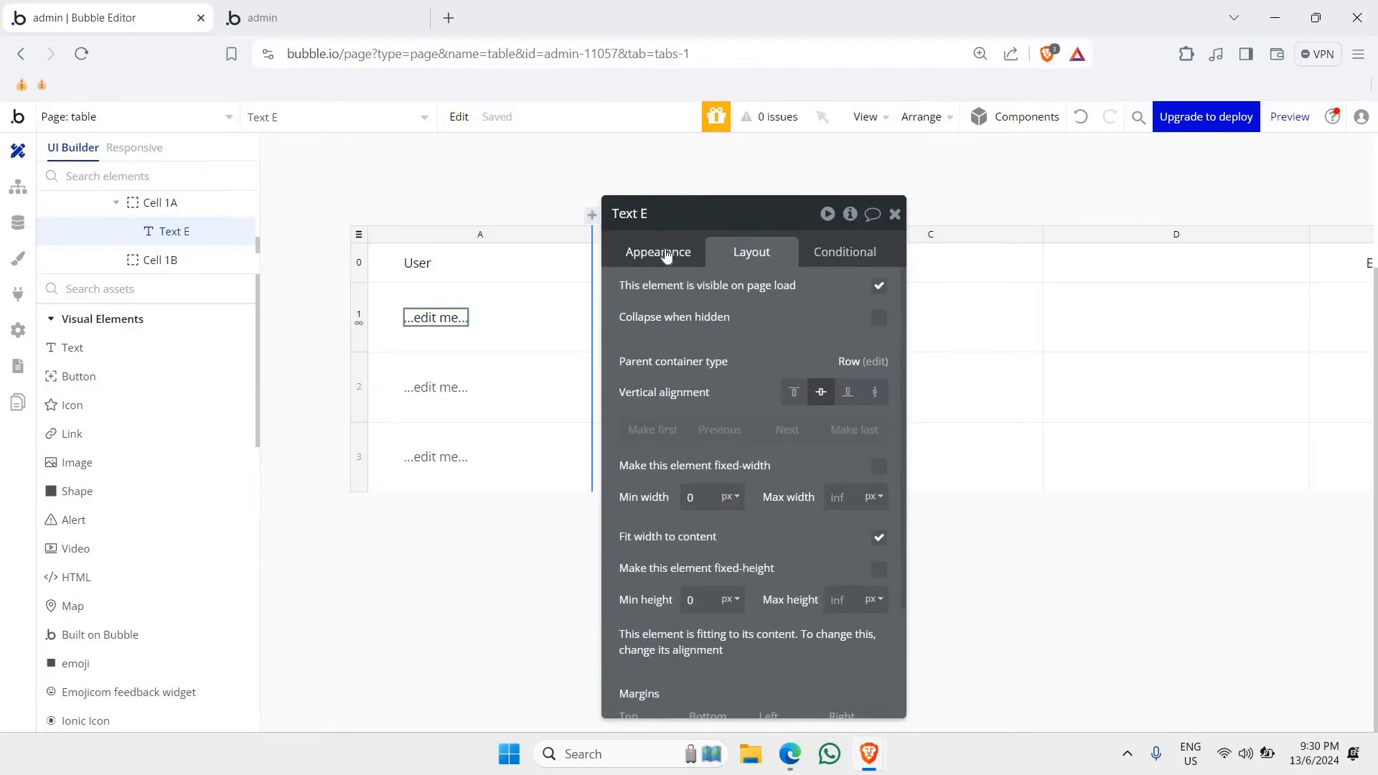
- Make the text show Current row's Learner's firstName followed by Current row's Learner's lastName
{"action": "left_click", "coordinate": [664, 257]}
{"action": "left_click", "coordinate": [654, 294]}
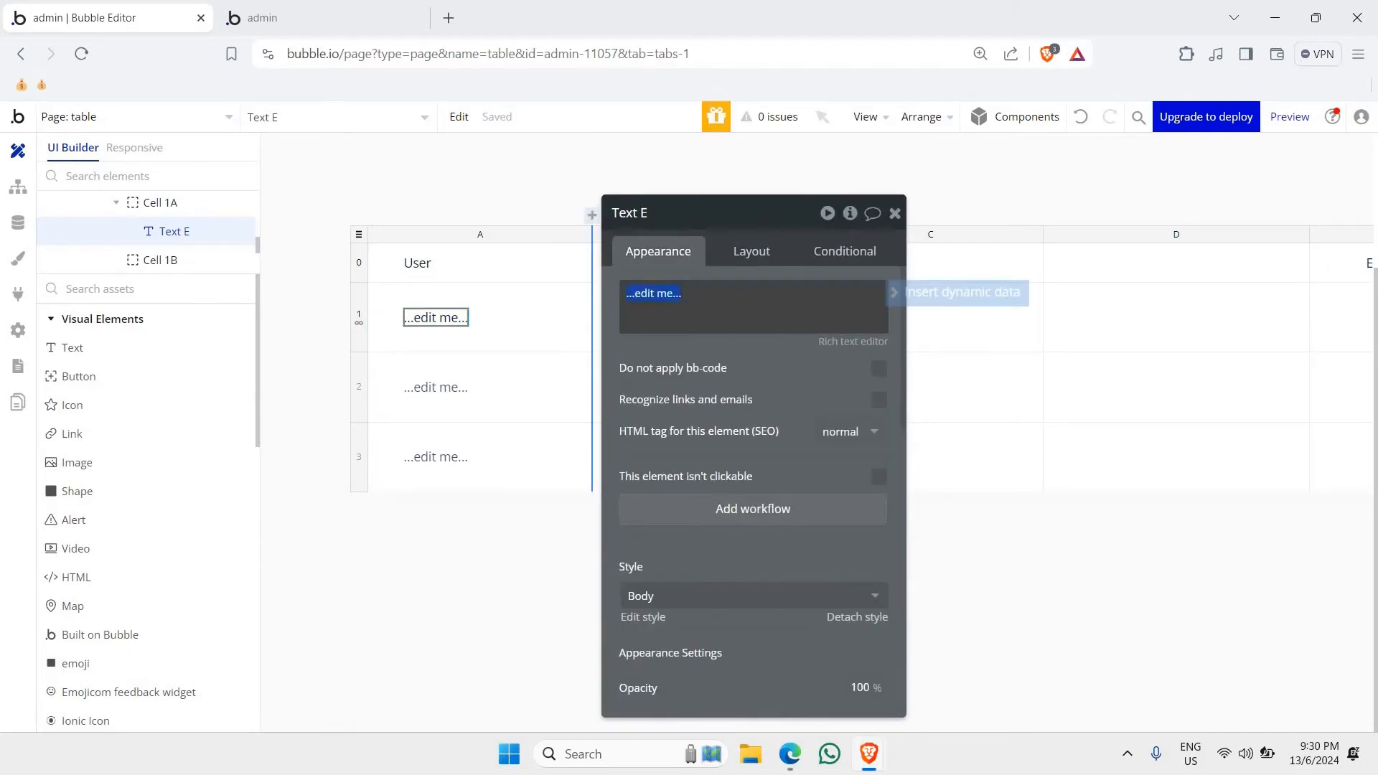
{"action": "left_click", "coordinate": [953, 295]}
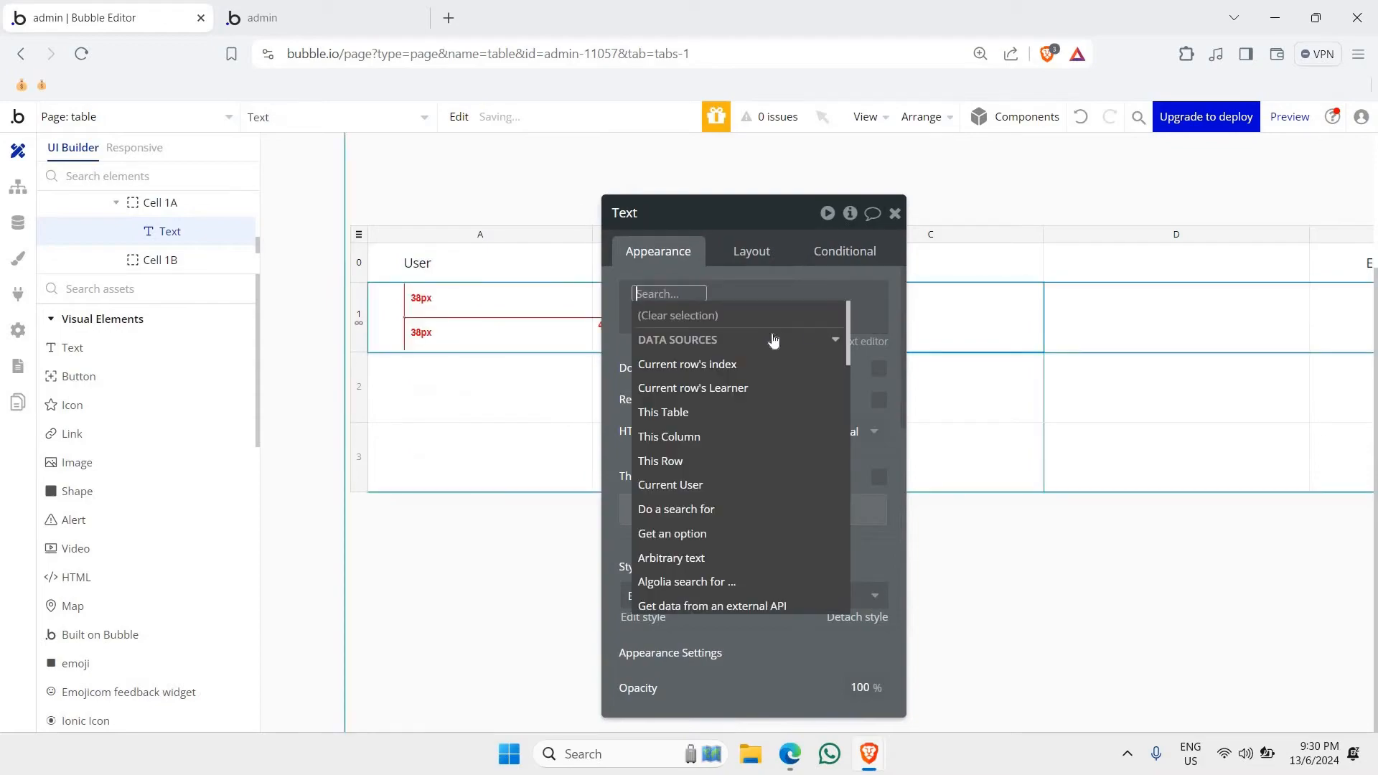
{"action": "left_click", "coordinate": [701, 390]}
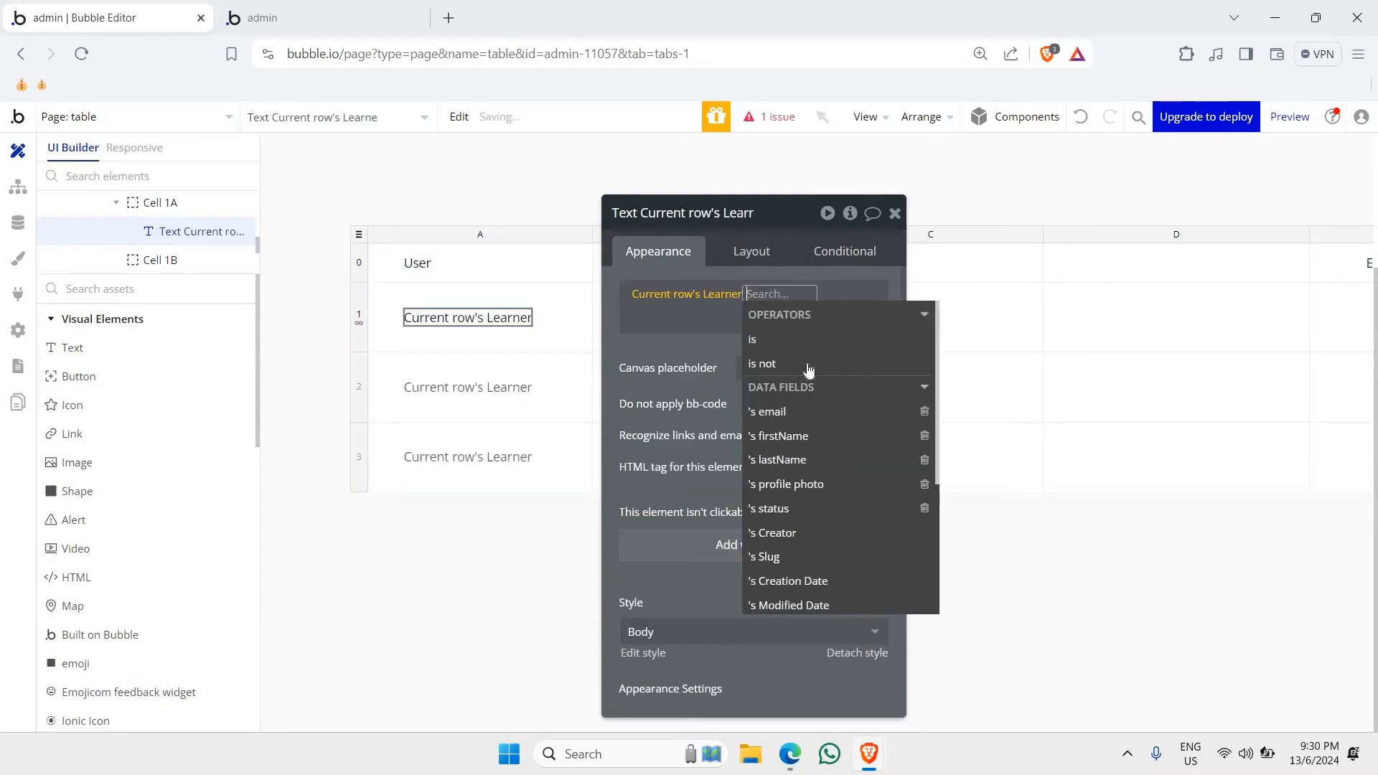
{"action": "left_click", "coordinate": [788, 437]}
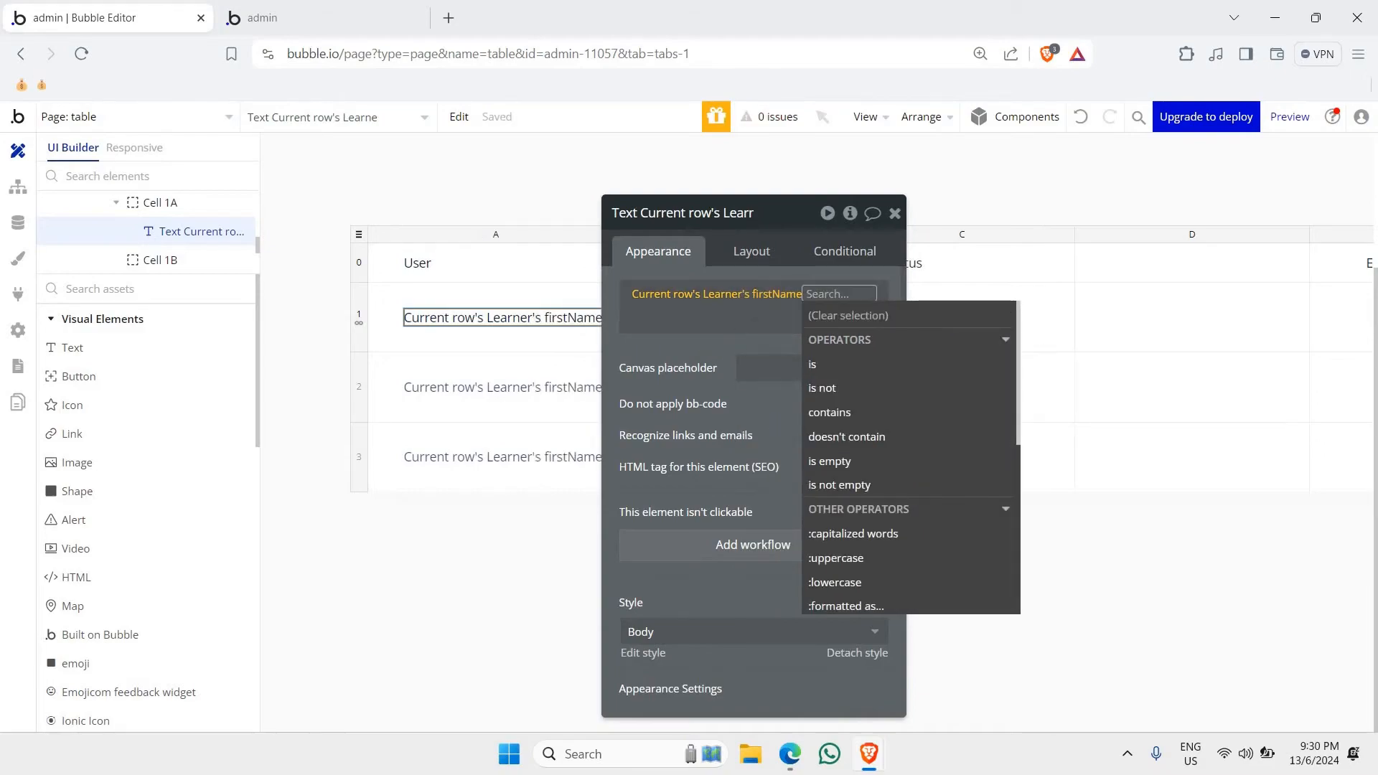
{"action": "left_click", "coordinate": [705, 358]}
{"action": "key", "text": "Return"}
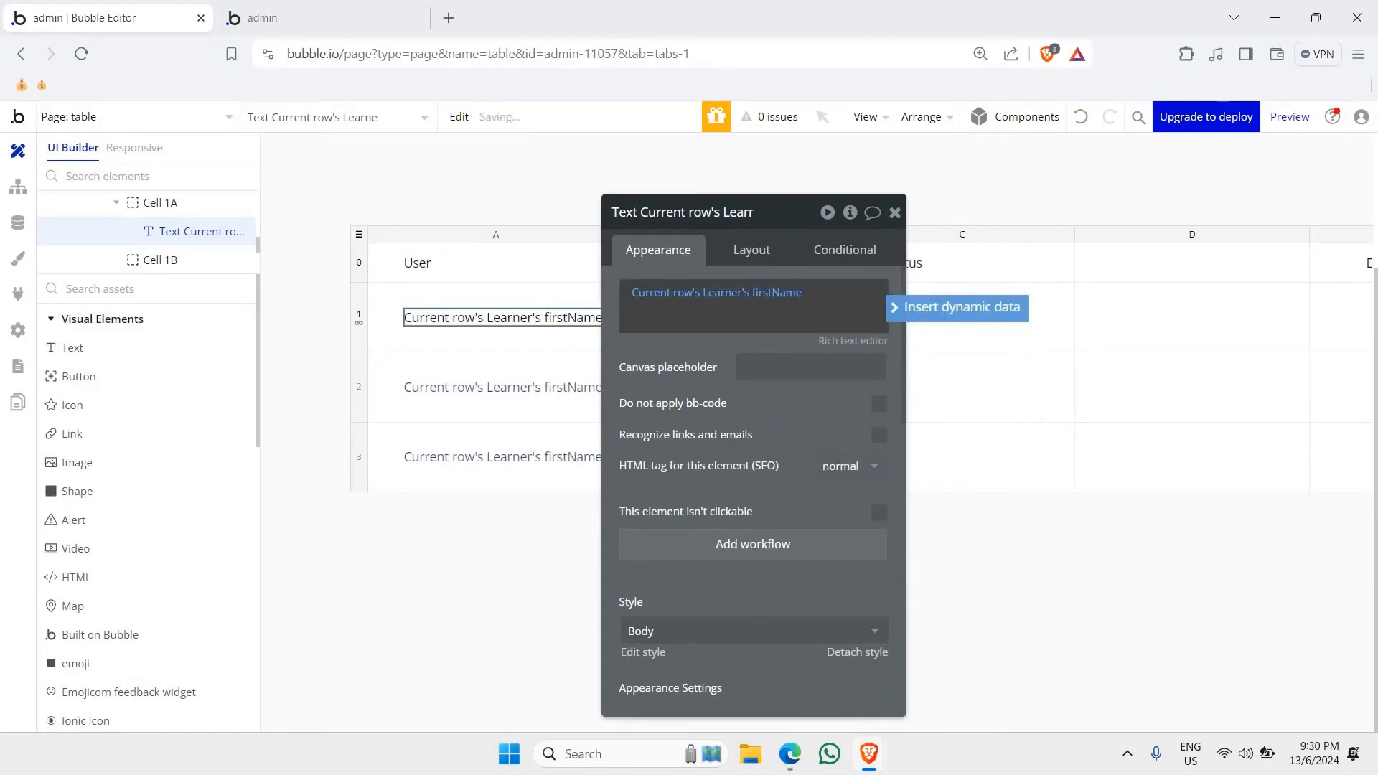
{"action": "left_click", "coordinate": [933, 309]}
{"action": "left_click", "coordinate": [863, 387]}
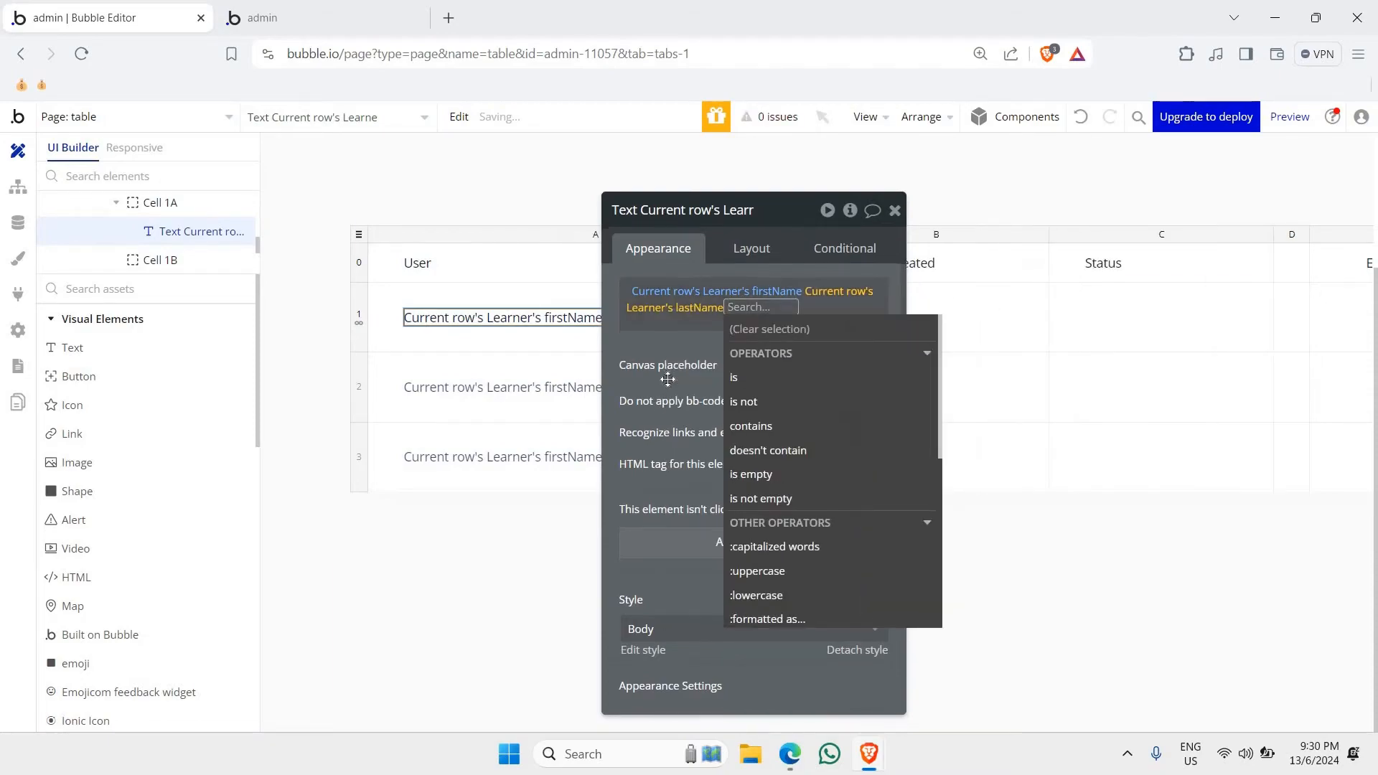
{"action": "left_click", "coordinate": [668, 379]}
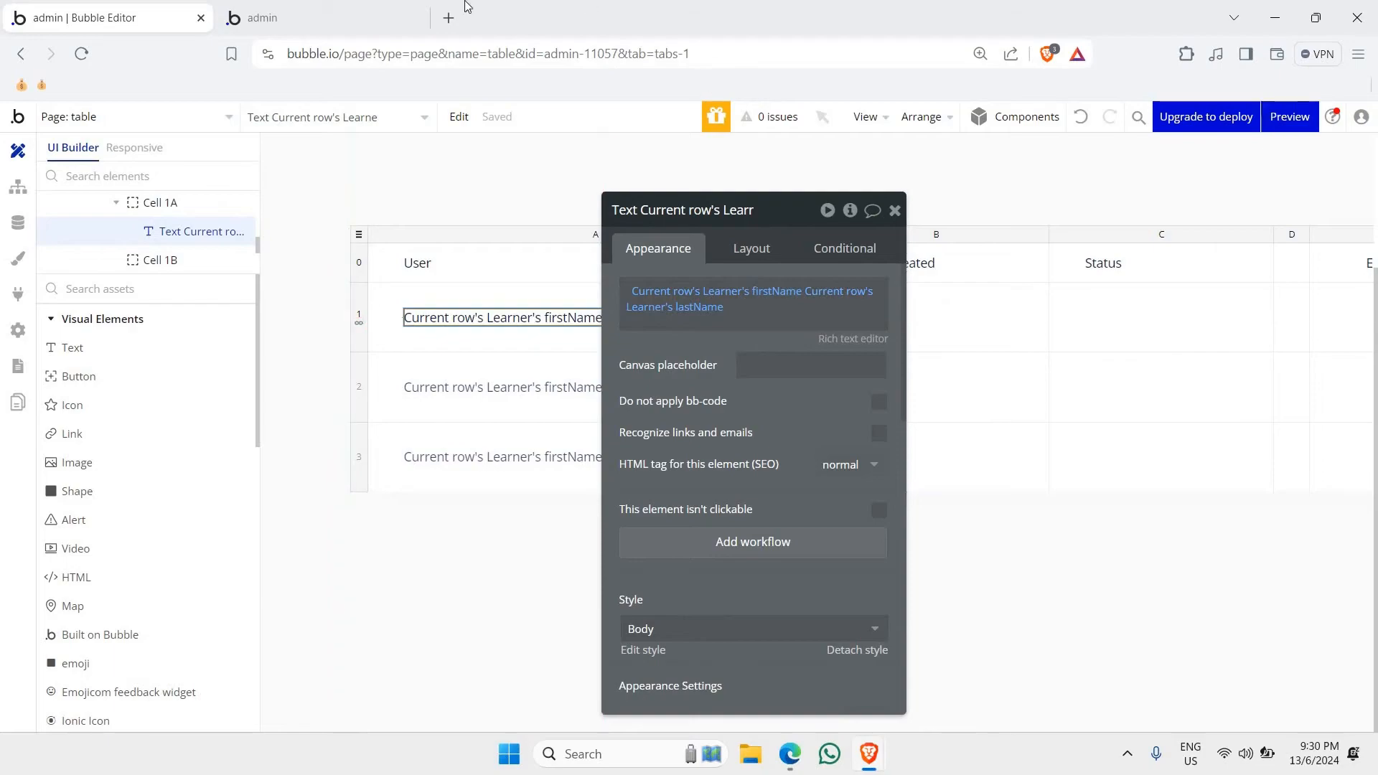
- Check the learner names in the User column of the page preview
{"action": "left_click", "coordinate": [363, 6]}
{"action": "left_click", "coordinate": [466, 110]}
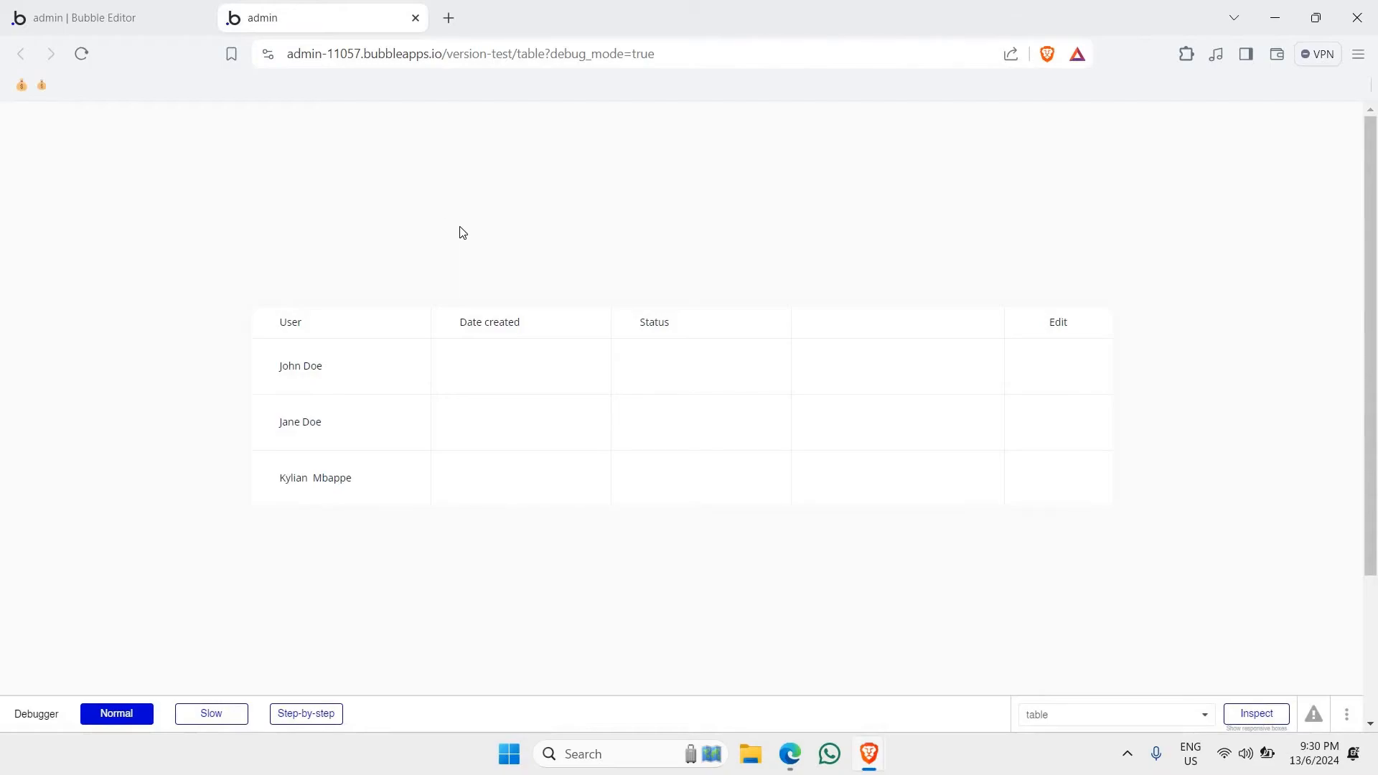
{"action": "key", "text": "ctrl+plus"}
{"action": "key", "text": "ctrl+plus"}
{"action": "scroll", "coordinate": [421, 184], "scroll_direction": "down", "scroll_amount": 3}
{"action": "scroll", "coordinate": [342, 213], "scroll_direction": "up", "scroll_amount": 1}
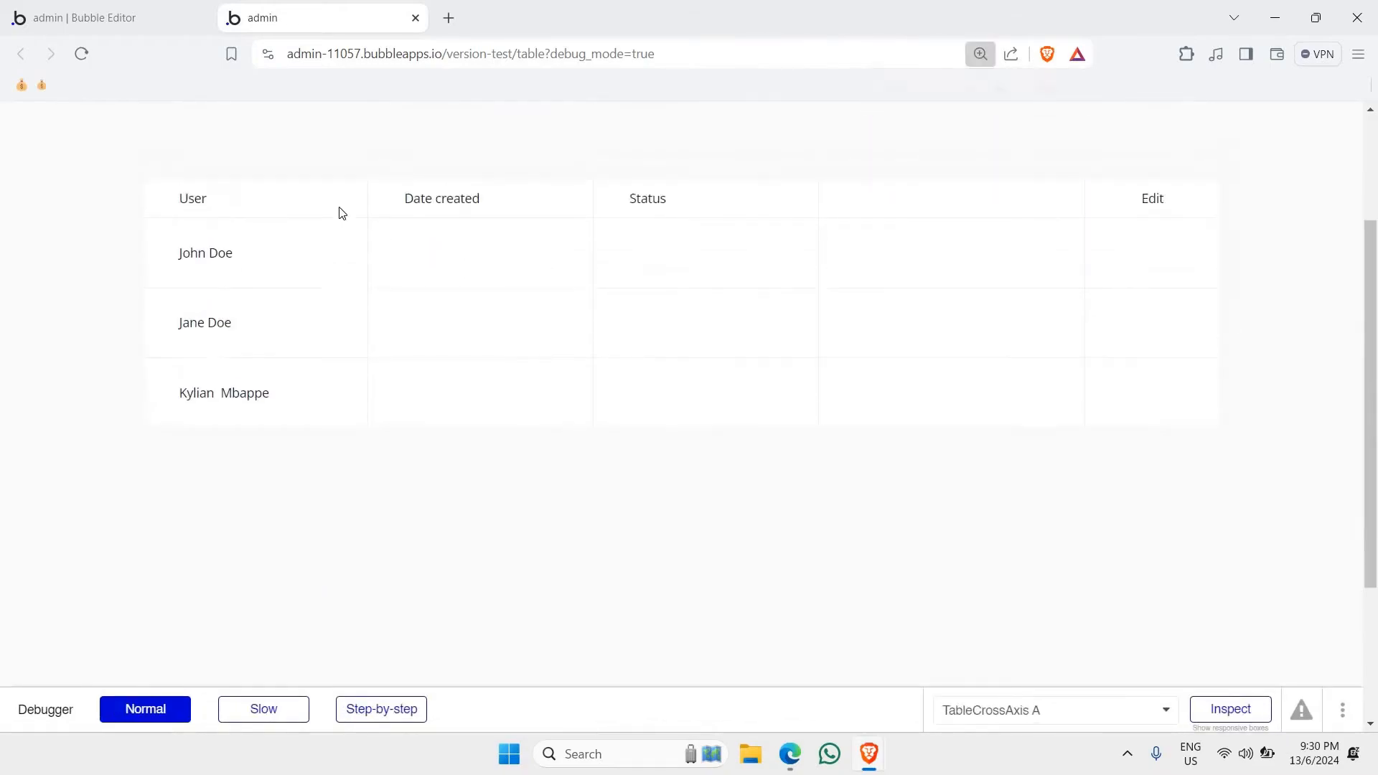
{"action": "key", "text": "ctrl+minus"}
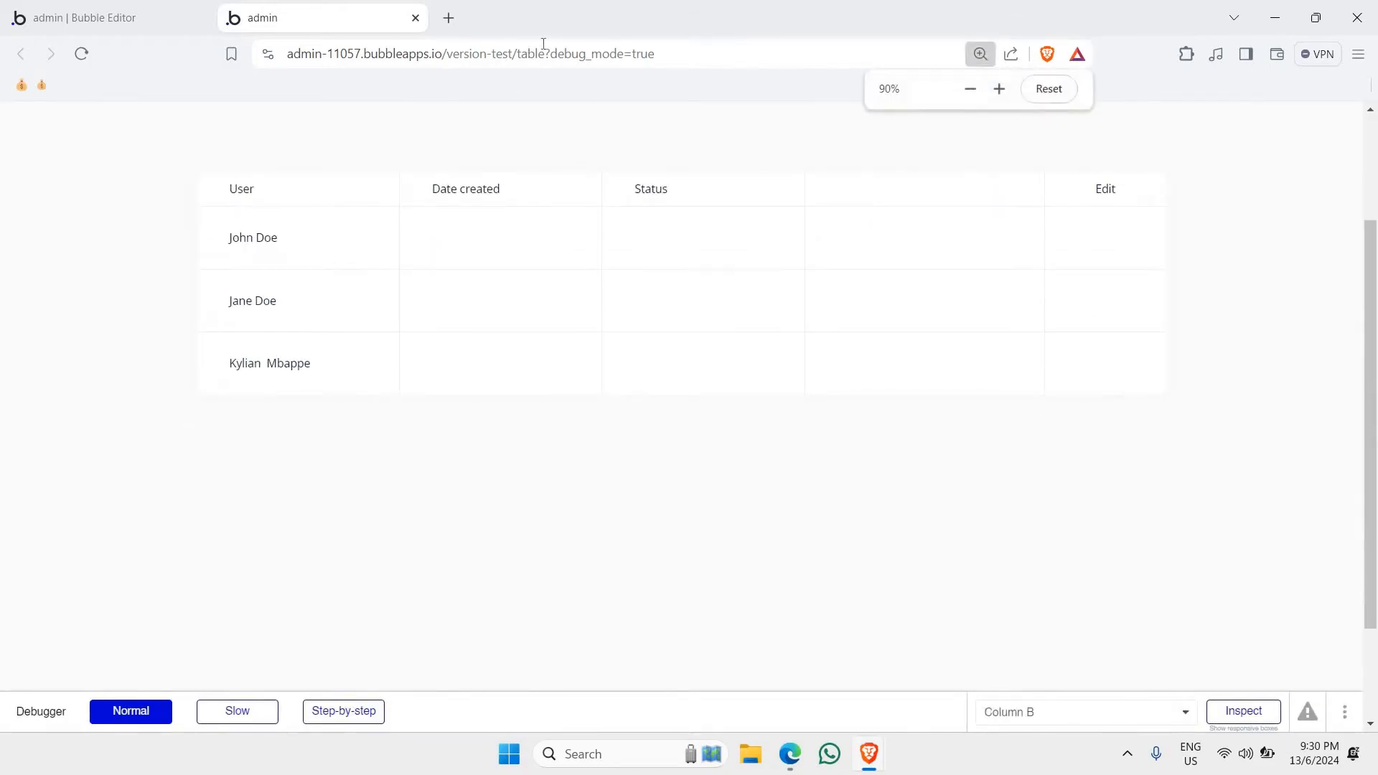
- Remove the debug_mode=true parameter from the preview's address and reload the page
{"action": "left_click_drag", "start_coordinate": [549, 54], "coordinate": [731, 5]}
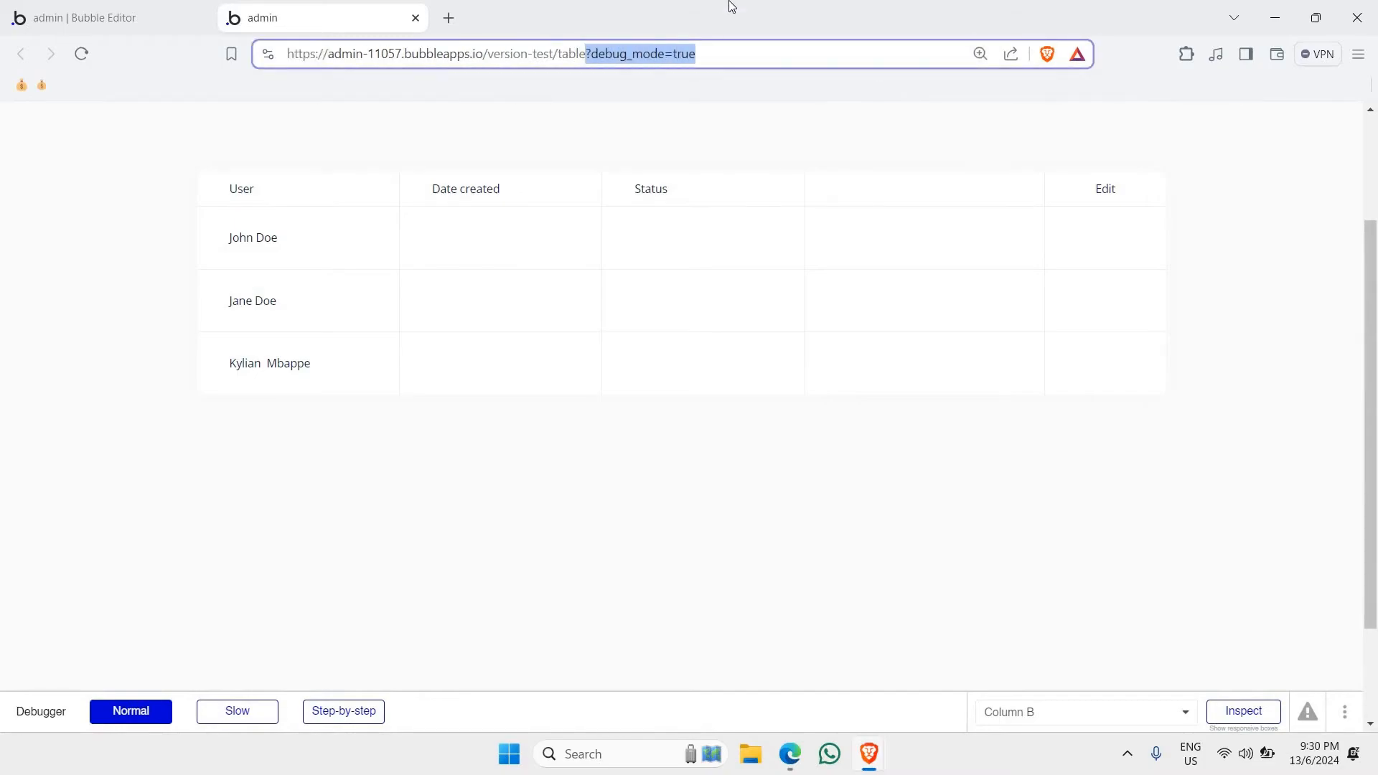
{"action": "key", "text": "BackSpace"}
{"action": "key", "text": "Return"}
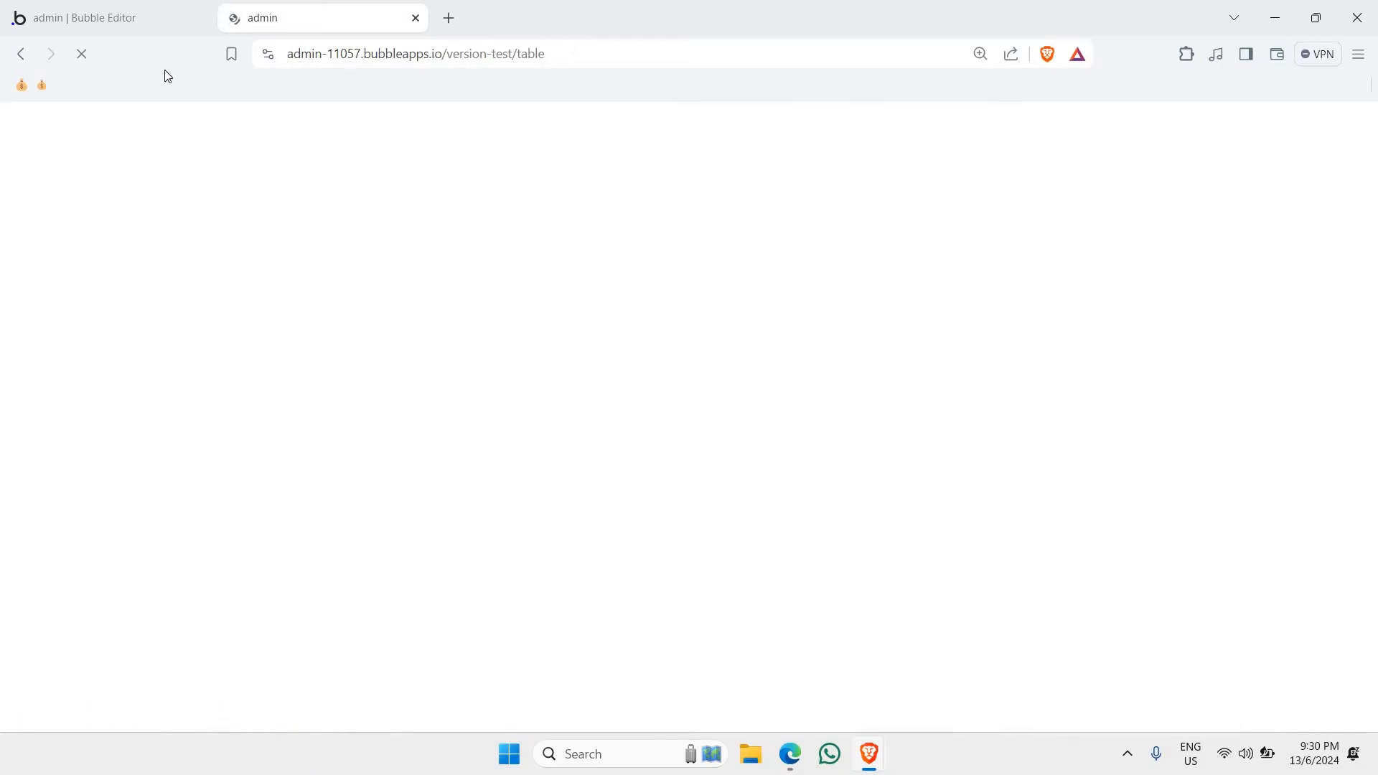
- Return to the editor and place an image element before the name text in the repeating User cell
{"action": "left_click", "coordinate": [131, 8]}
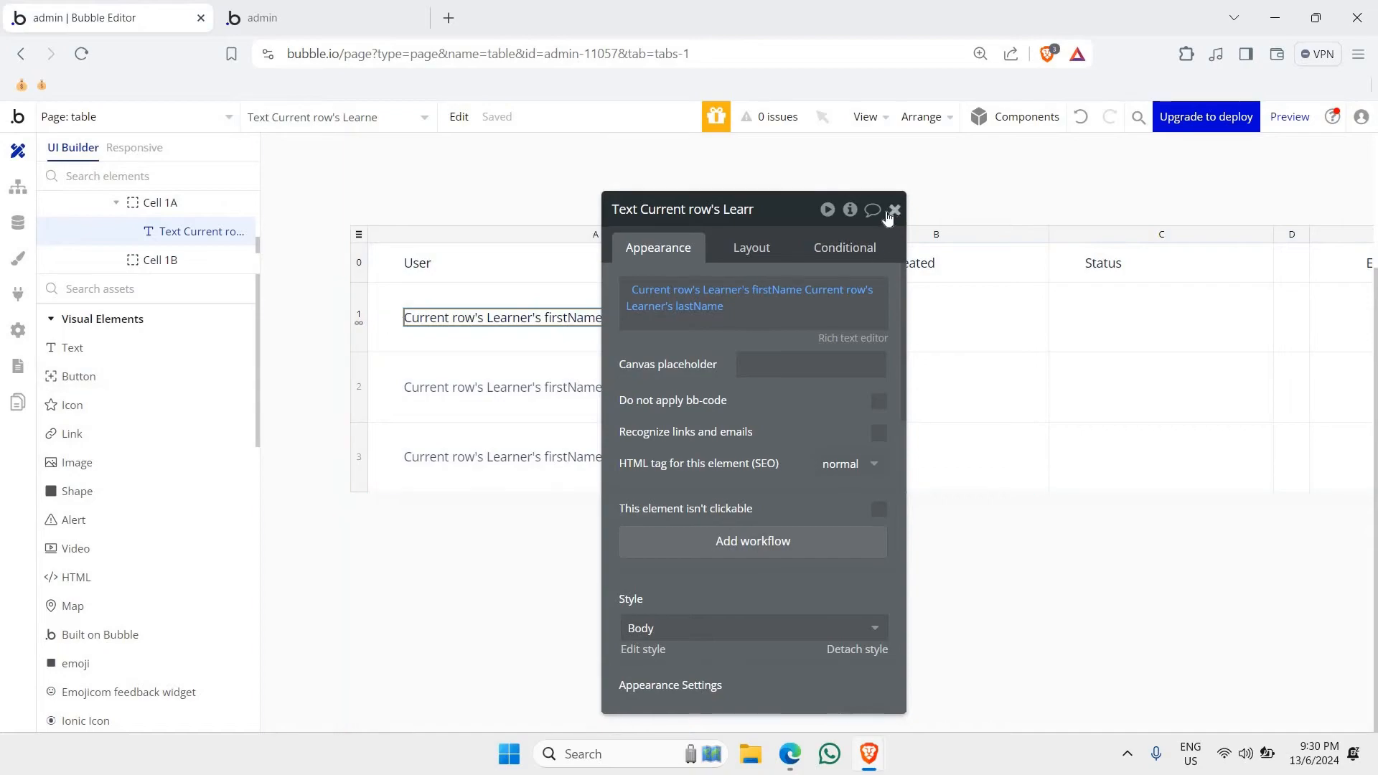
{"action": "key", "text": "Escape"}
{"action": "scroll", "coordinate": [115, 452], "scroll_direction": "down", "scroll_amount": 4}
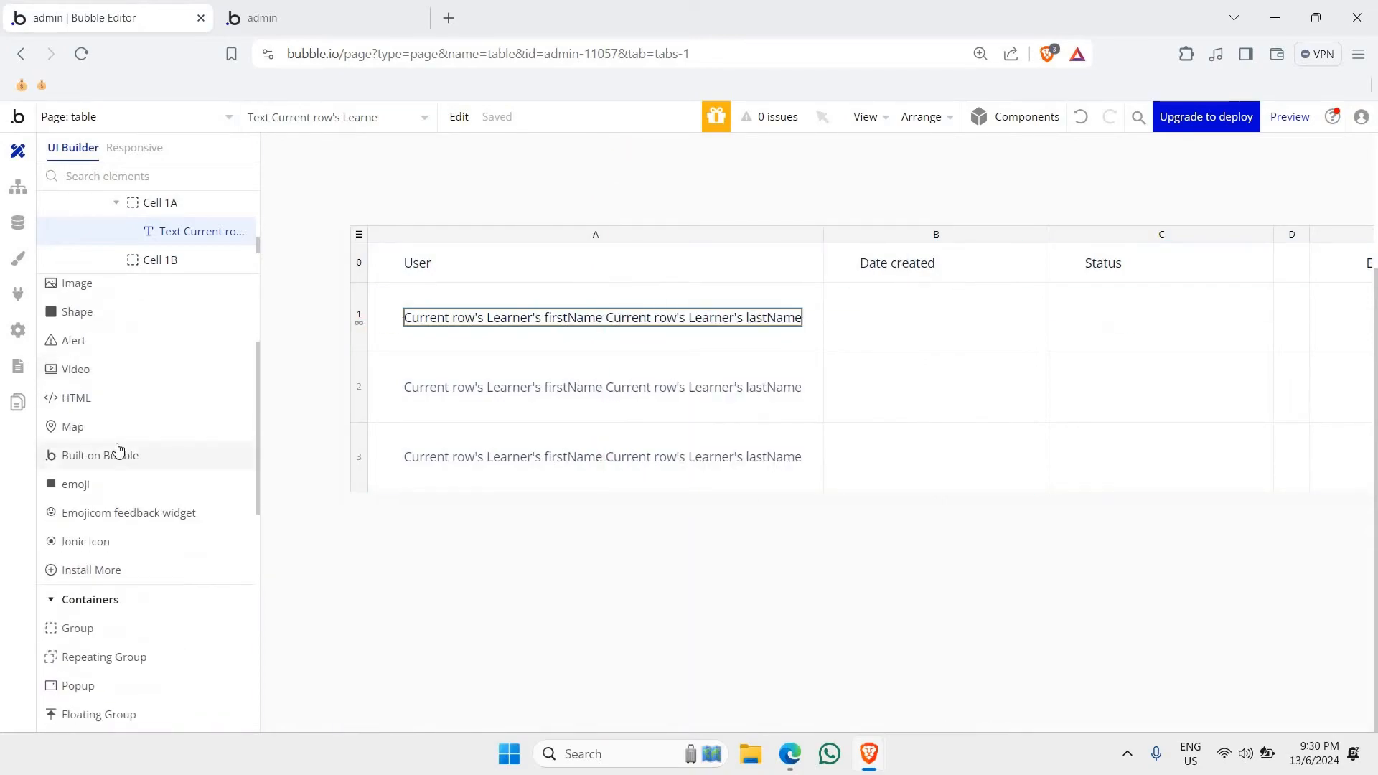
{"action": "scroll", "coordinate": [107, 477], "scroll_direction": "down", "scroll_amount": 5}
{"action": "scroll", "coordinate": [108, 477], "scroll_direction": "up", "scroll_amount": 9}
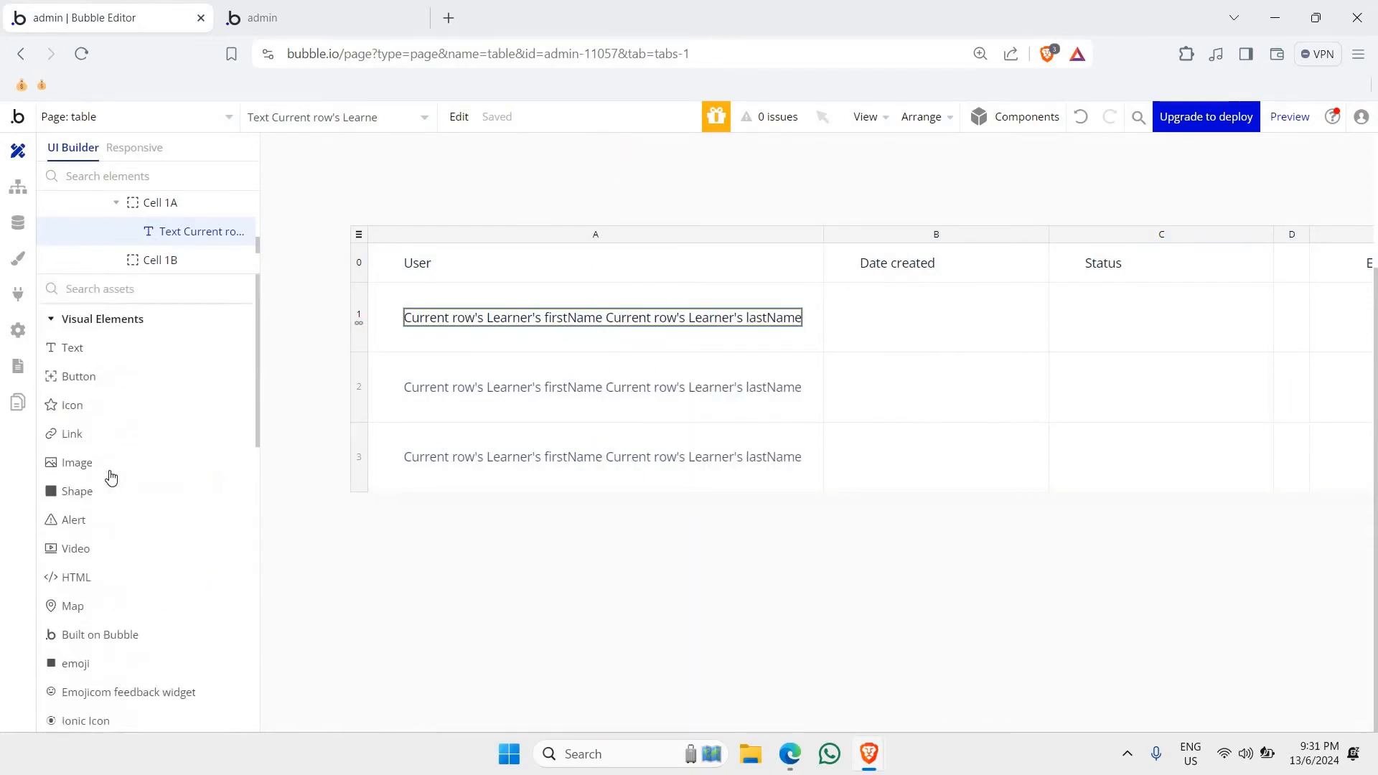
{"action": "scroll", "coordinate": [111, 476], "scroll_direction": "down", "scroll_amount": 10}
{"action": "scroll", "coordinate": [112, 476], "scroll_direction": "up", "scroll_amount": 10}
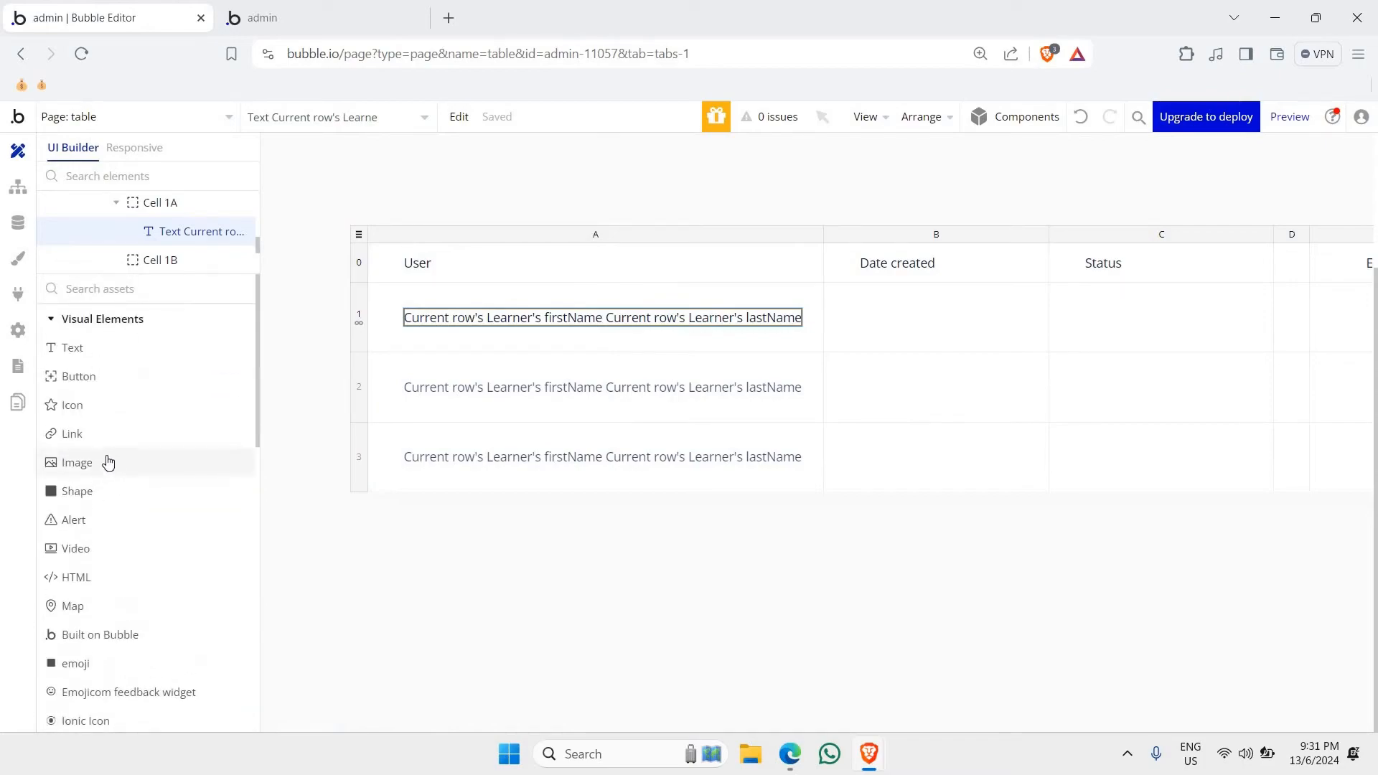
{"action": "left_click_drag", "start_coordinate": [87, 468], "coordinate": [398, 331]}
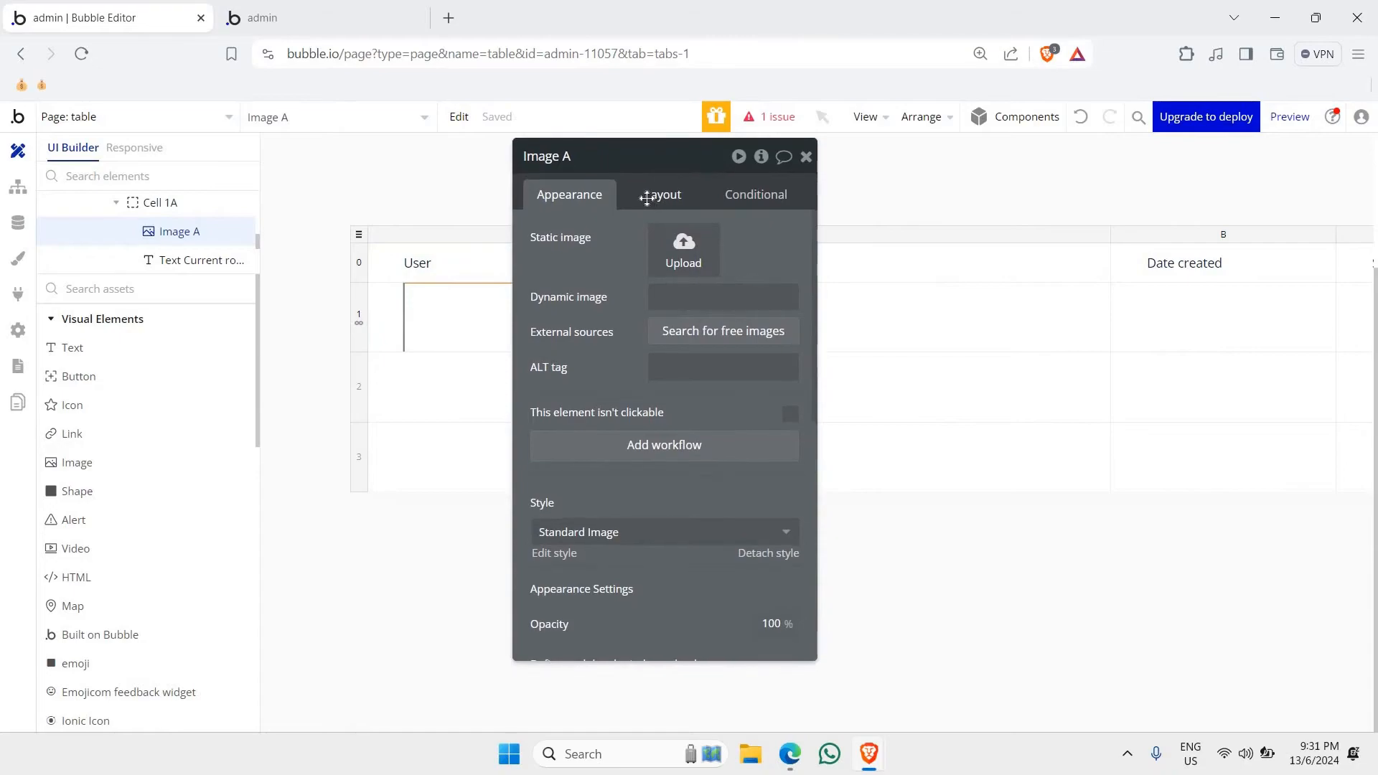
- Set the image's fixed width to 40 px and minimum height to 40 px, and centre it vertically in the cell
{"action": "left_click", "coordinate": [650, 201]}
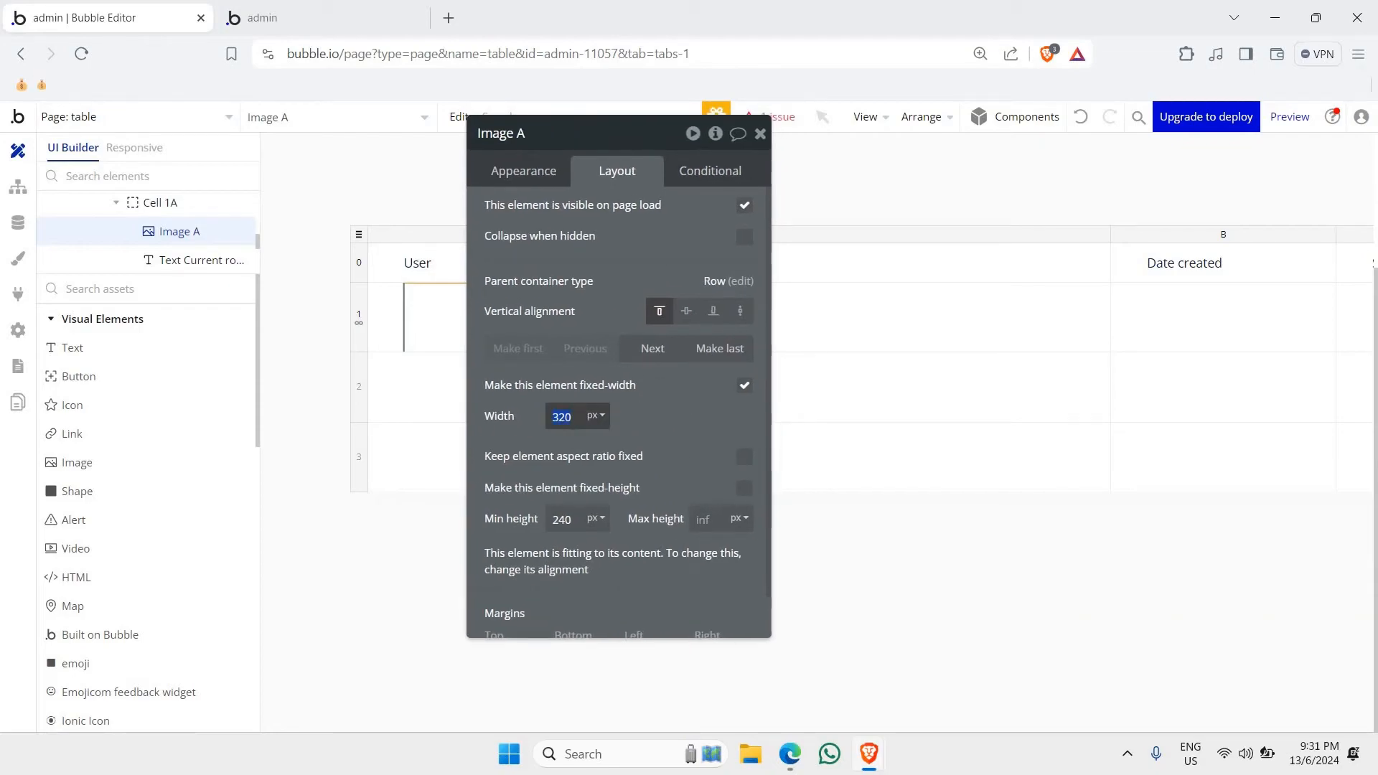
{"action": "left_click", "coordinate": [708, 412]}
{"action": "left_click", "coordinate": [616, 496]}
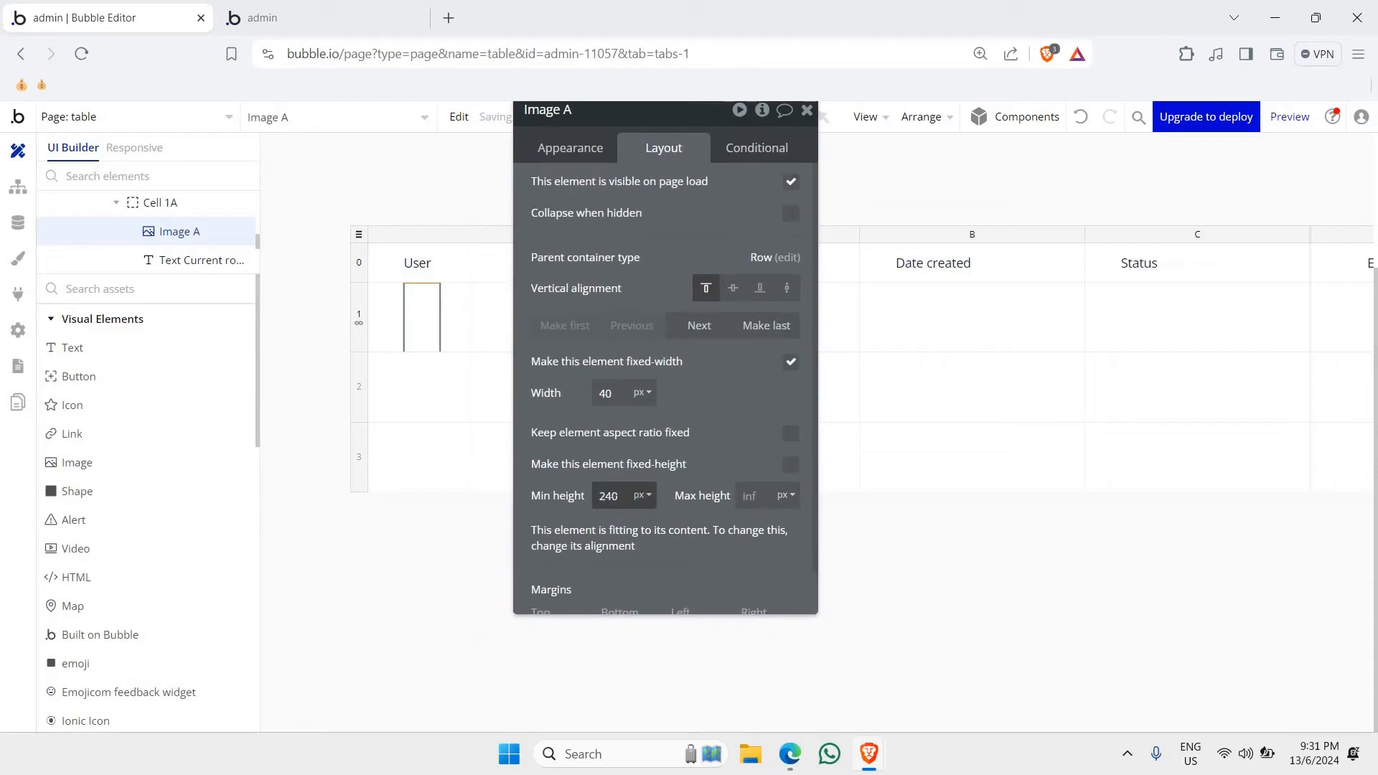
{"action": "type", "text": "40"}
{"action": "left_click", "coordinate": [675, 413]}
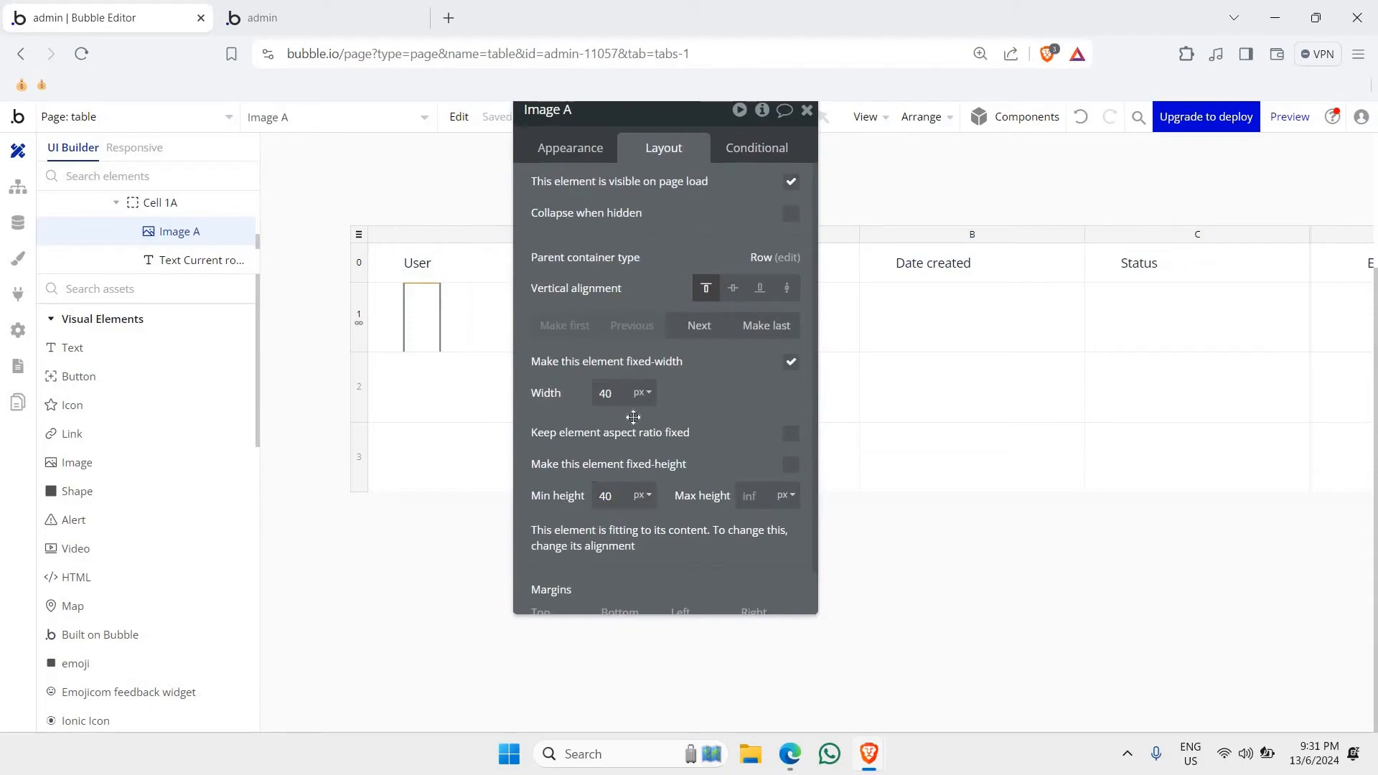
{"action": "left_click", "coordinate": [733, 288]}
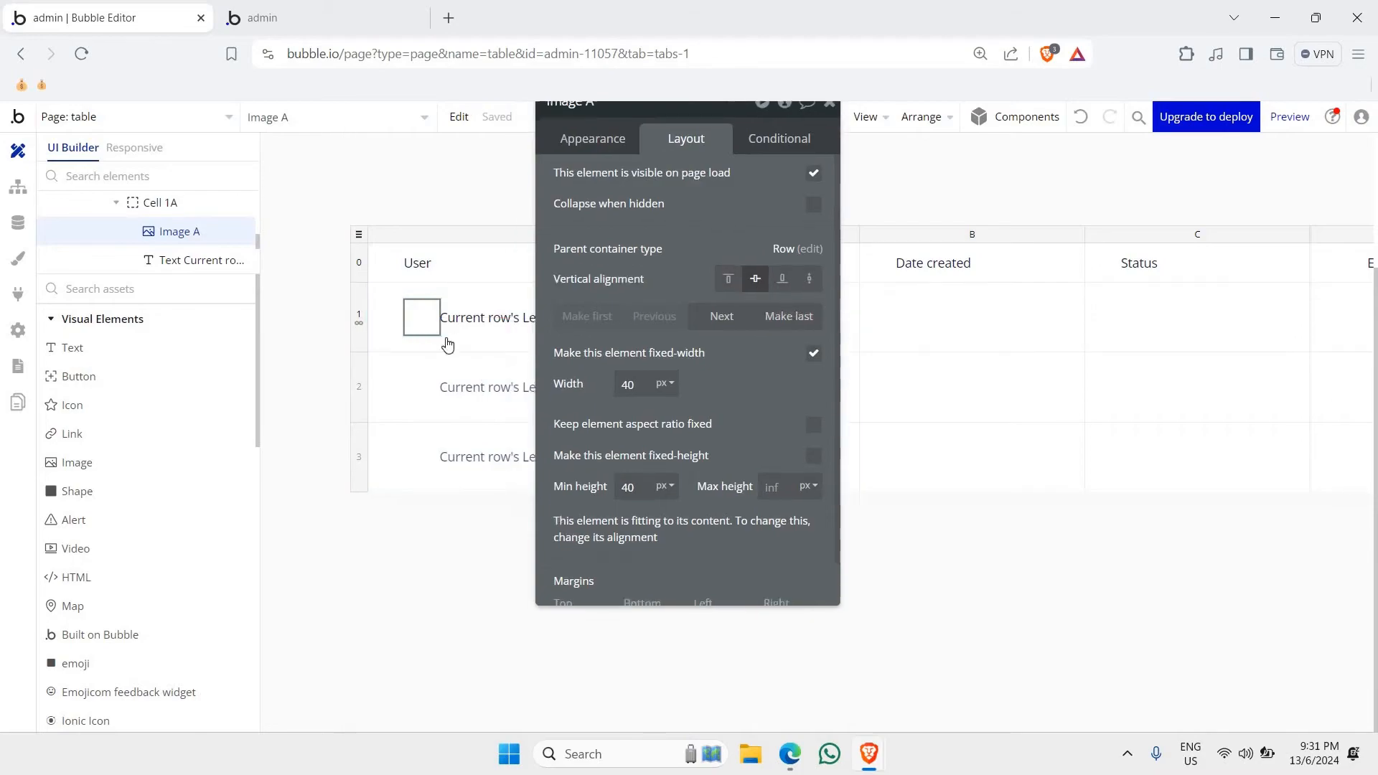
- Apply gap spacing between the elements of the repeating User cell with a 10 px column gap
{"action": "left_click", "coordinate": [491, 329]}
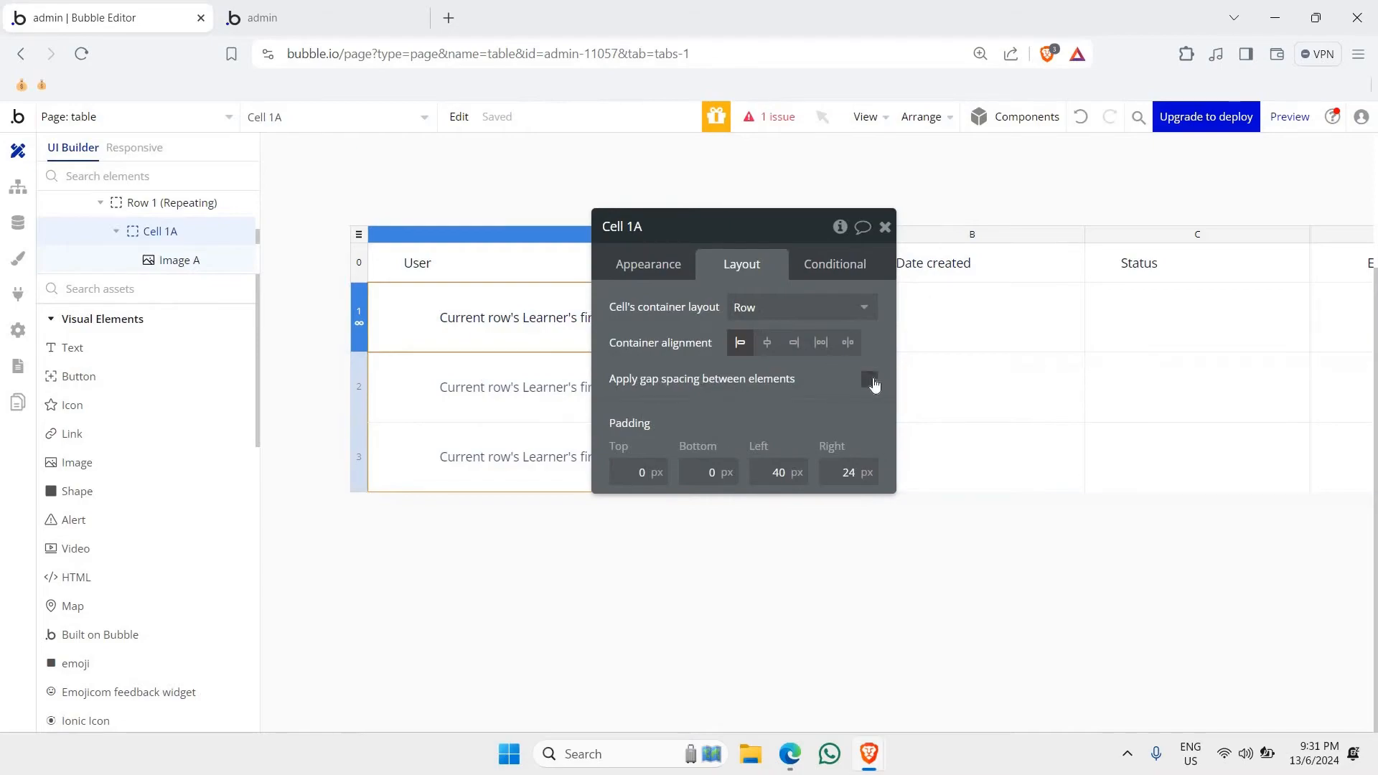
{"action": "left_click", "coordinate": [869, 379]}
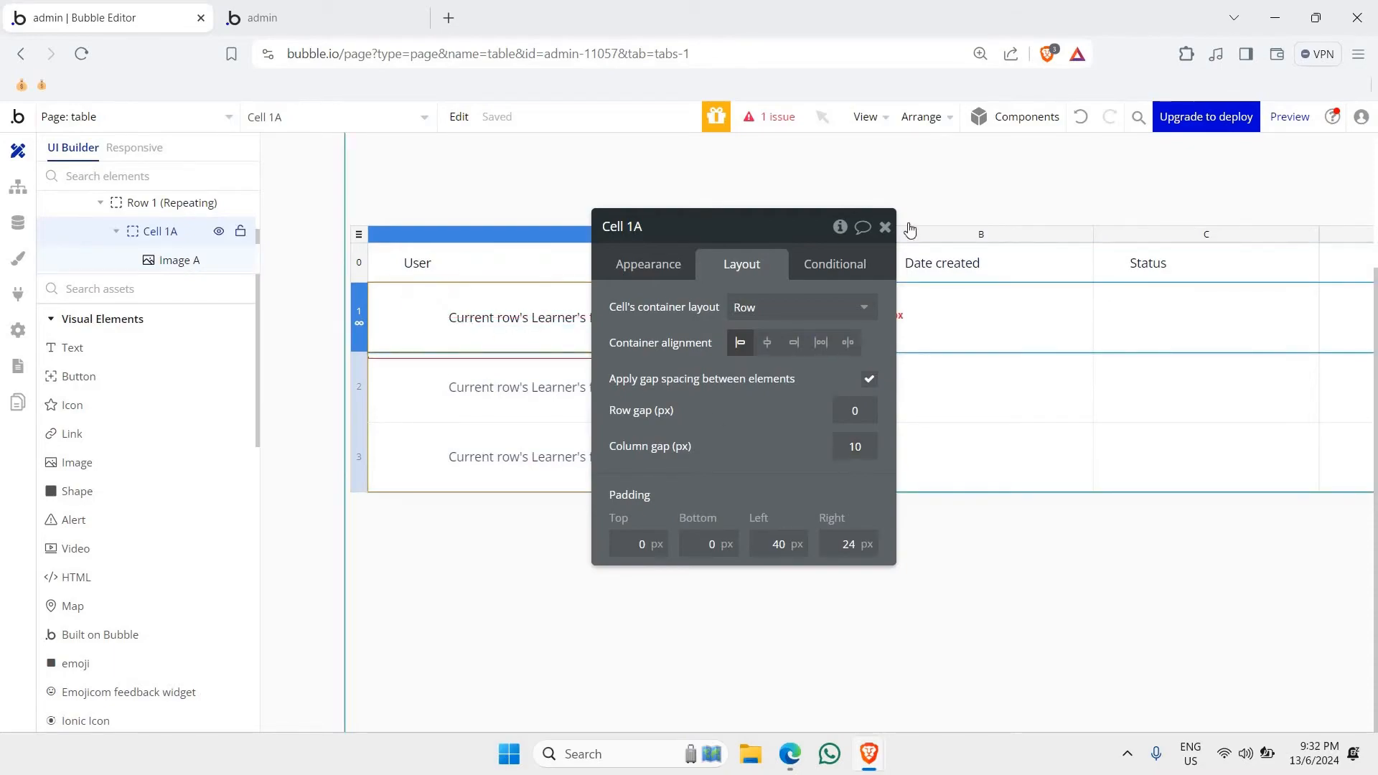
{"action": "left_click", "coordinate": [885, 227]}
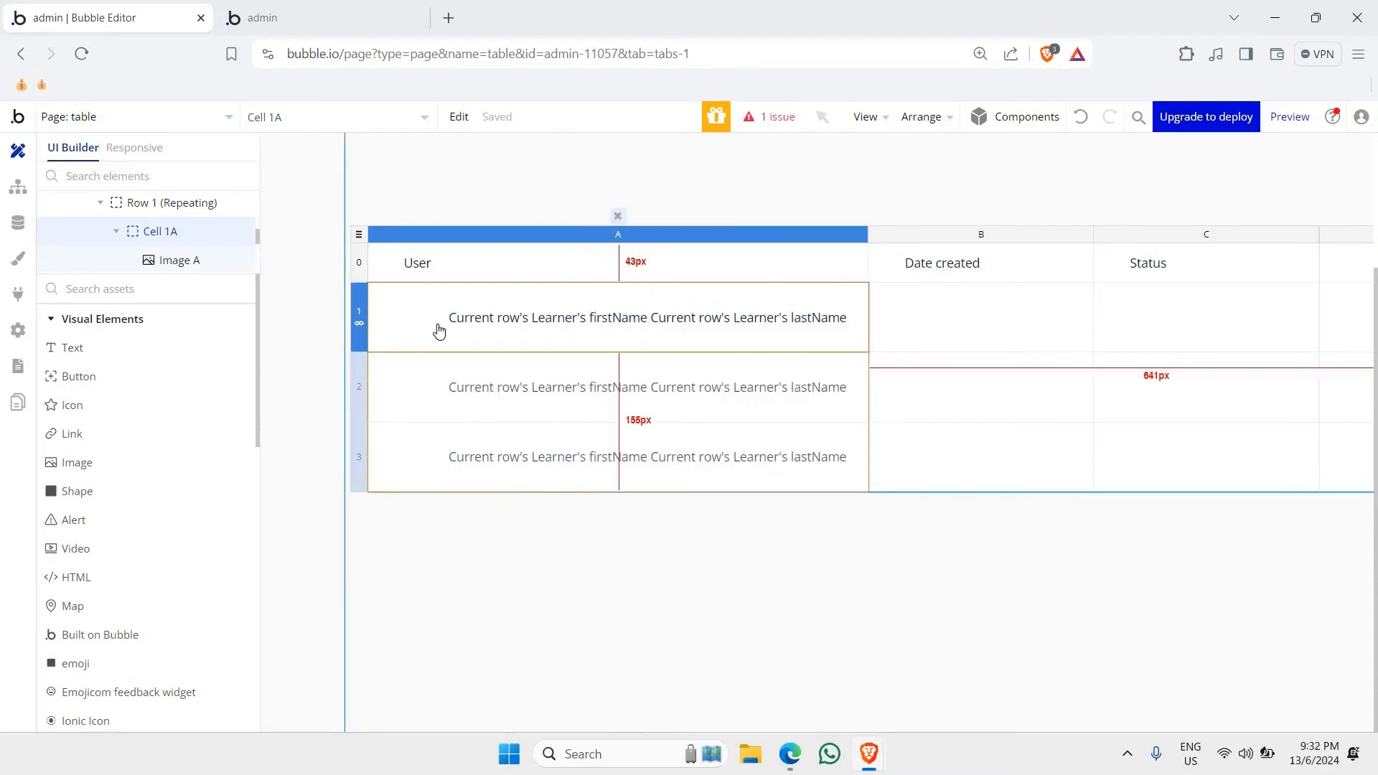
{"action": "double_click", "coordinate": [439, 330]}
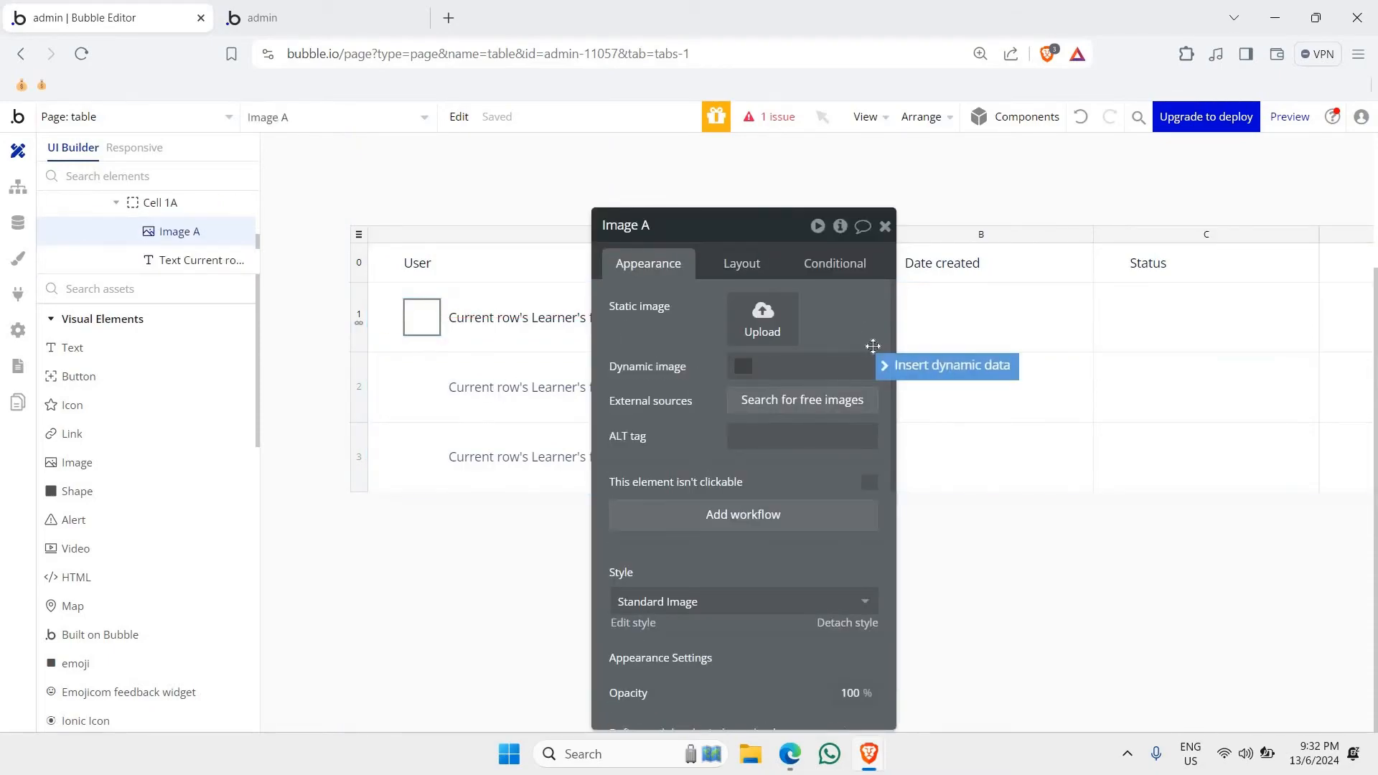
{"action": "left_click_drag", "start_coordinate": [668, 333], "coordinate": [605, 292]}
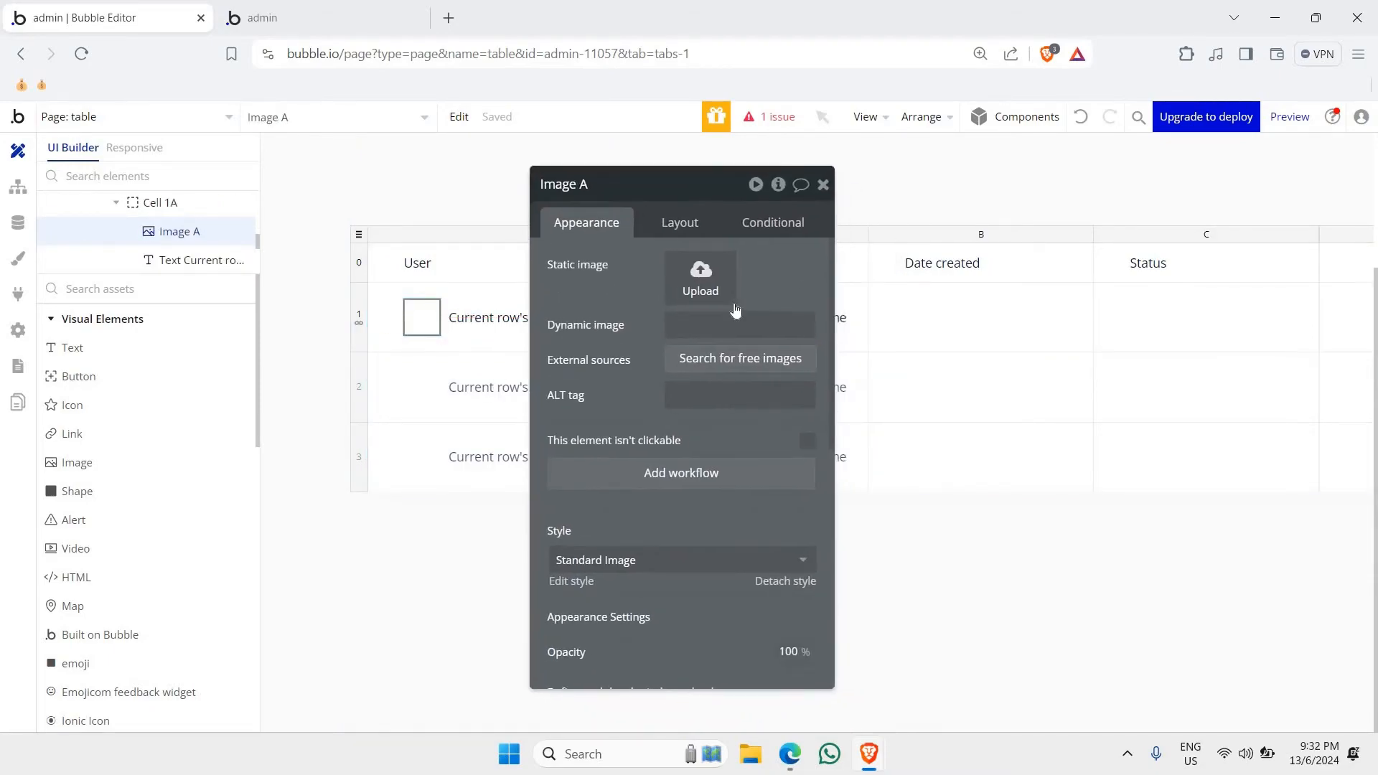
{"action": "left_click", "coordinate": [712, 323]}
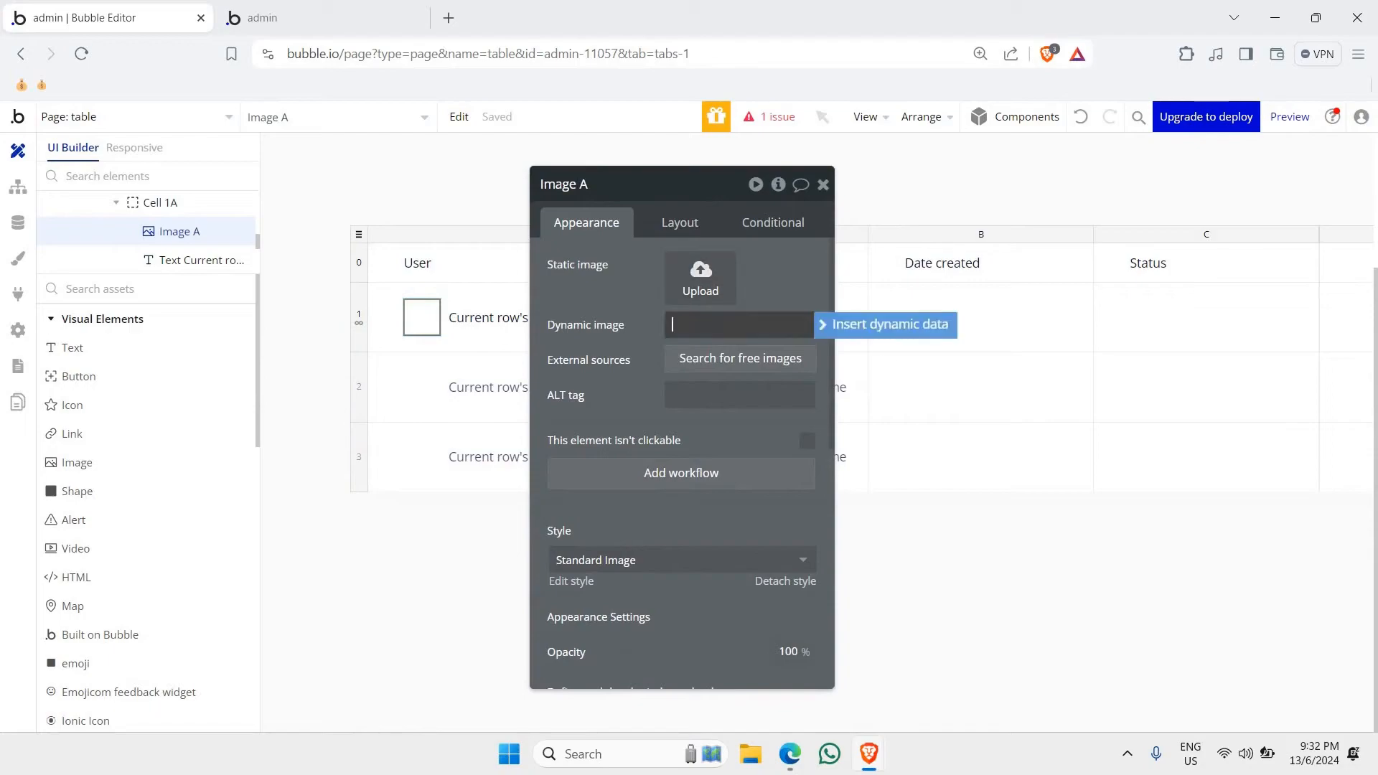
{"action": "left_click", "coordinate": [845, 326]}
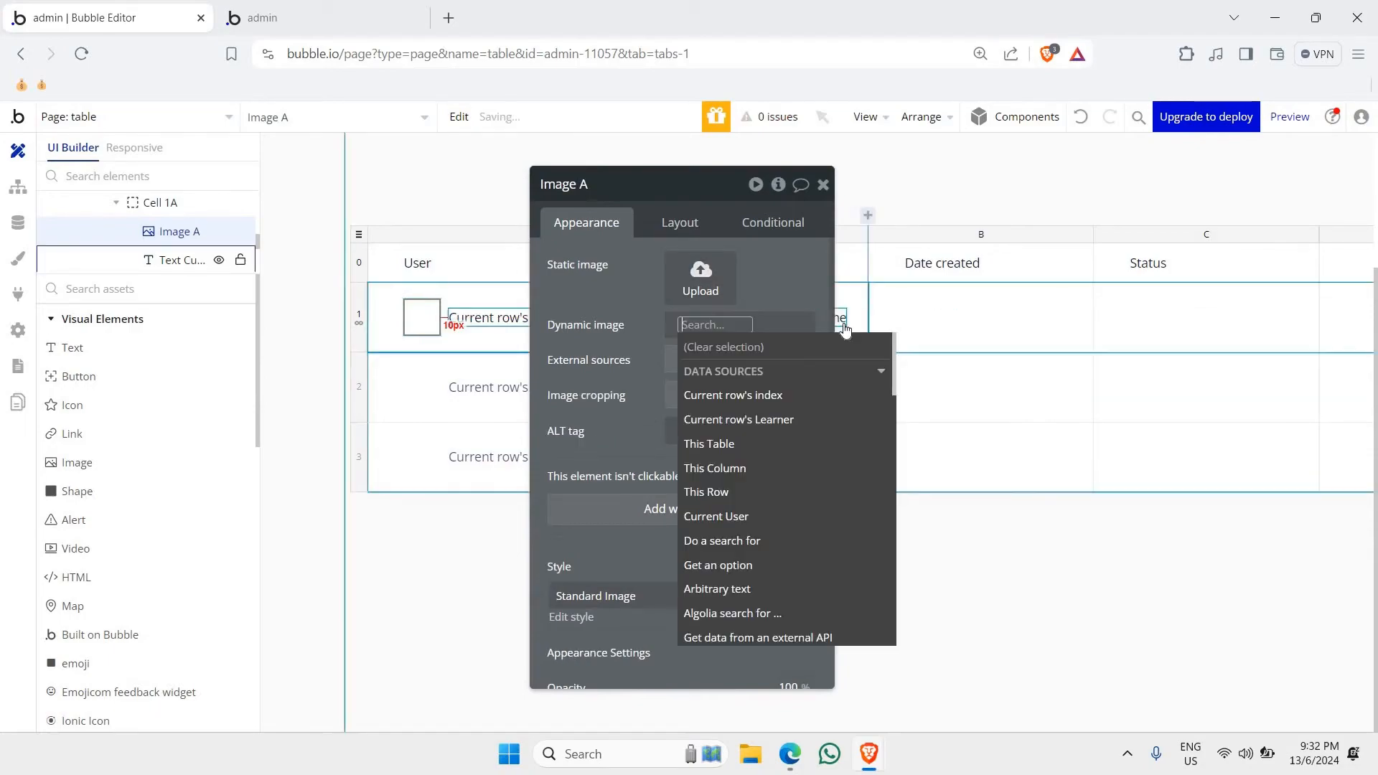
{"action": "left_click", "coordinate": [768, 420]}
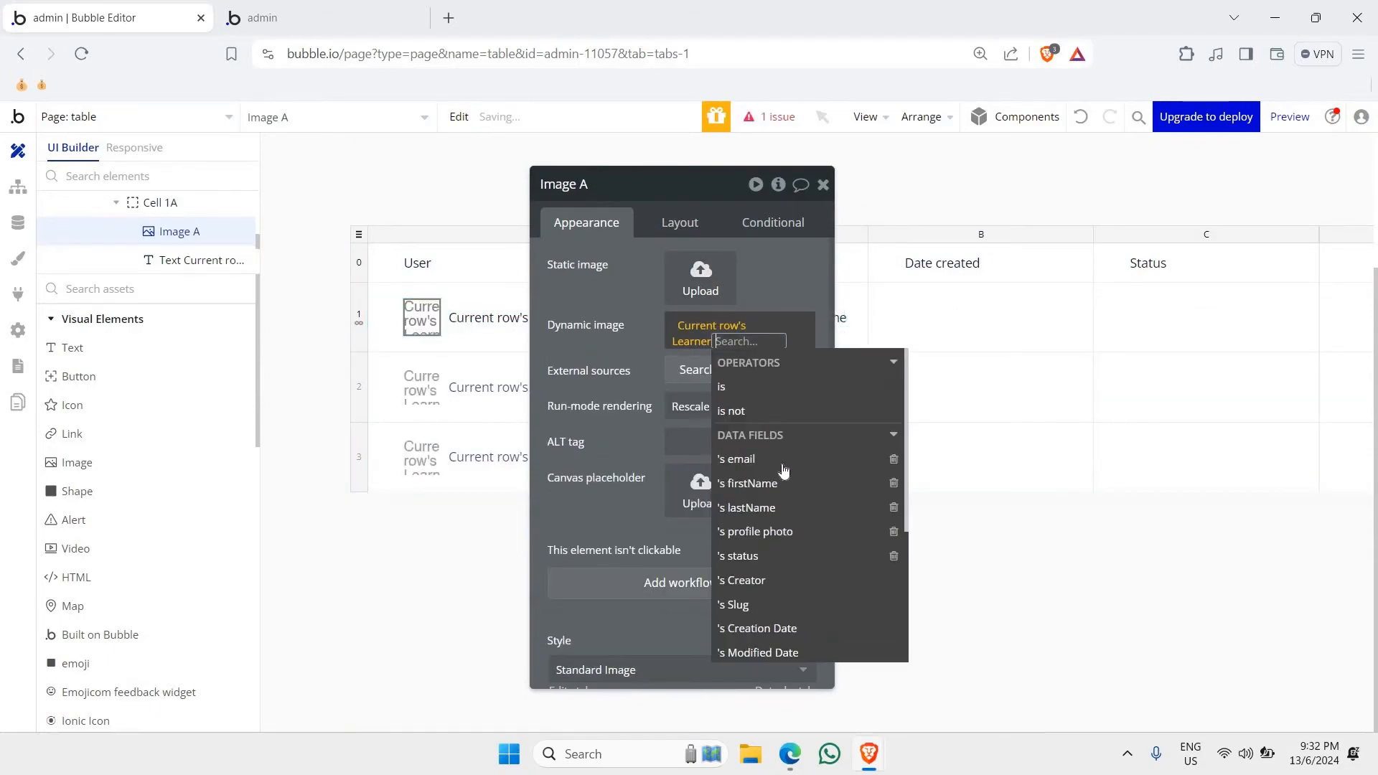
{"action": "left_click", "coordinate": [770, 534]}
{"action": "left_click", "coordinate": [599, 335]}
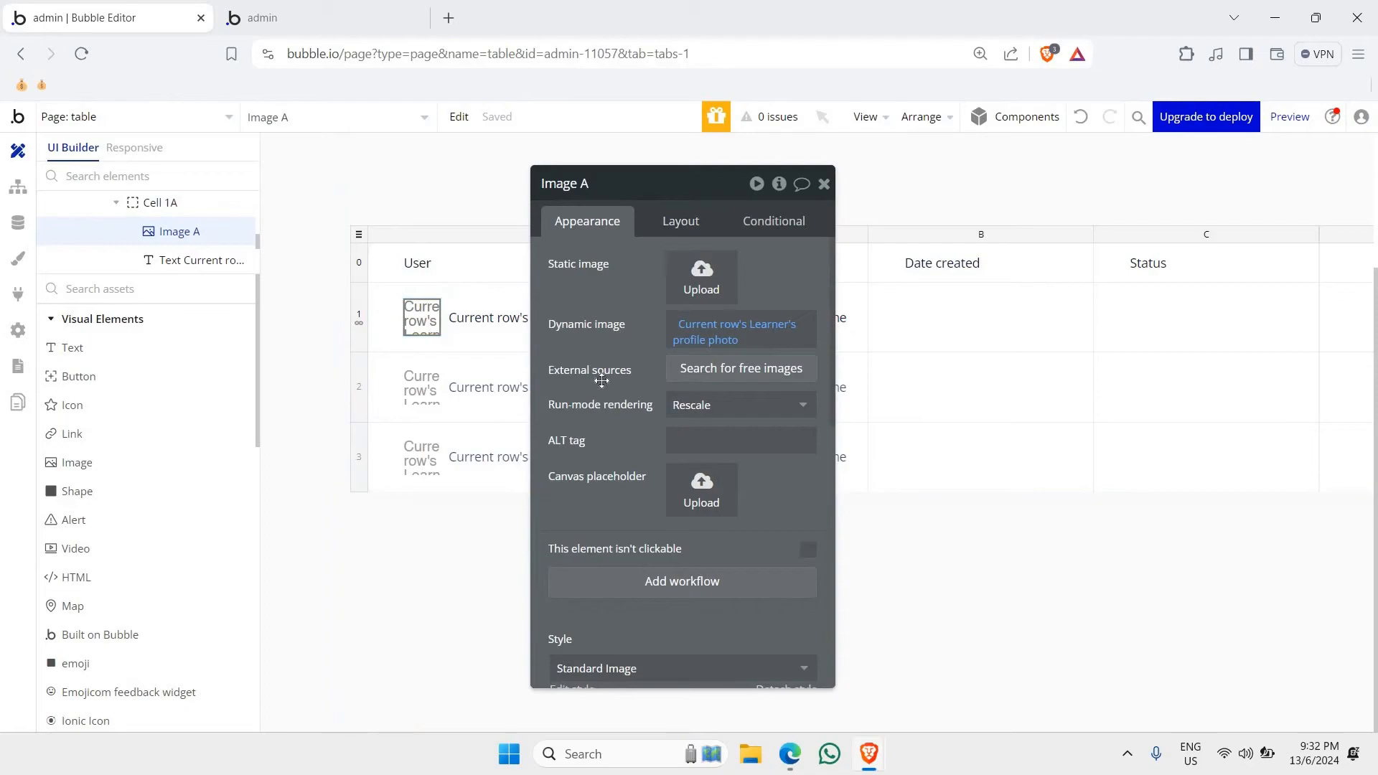
- Set the profile image's roundness to 100 and view the table in the live preview
{"action": "scroll", "coordinate": [603, 384], "scroll_direction": "down", "scroll_amount": 5}
{"action": "scroll", "coordinate": [605, 387], "scroll_direction": "down", "scroll_amount": 3}
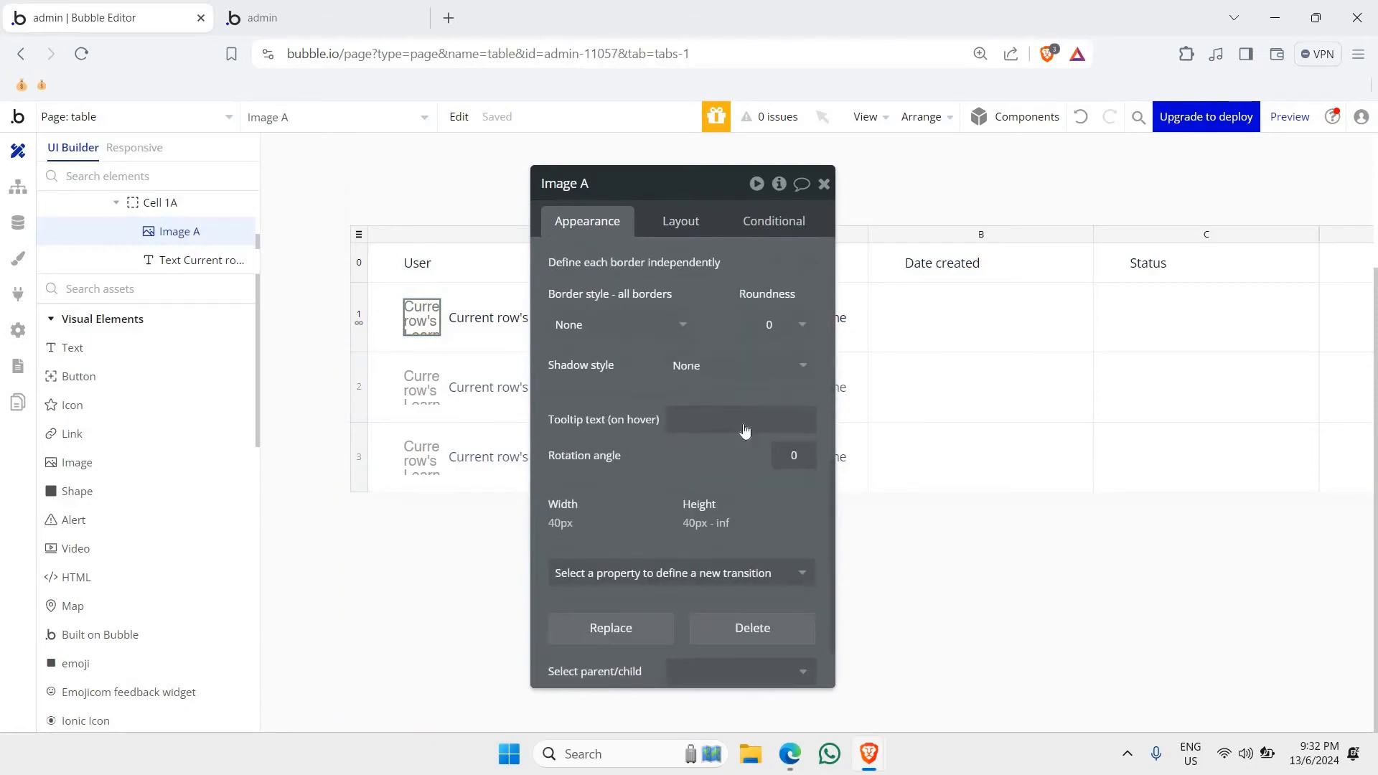
{"action": "scroll", "coordinate": [797, 422], "scroll_direction": "up", "scroll_amount": 1}
{"action": "left_click", "coordinate": [803, 417]}
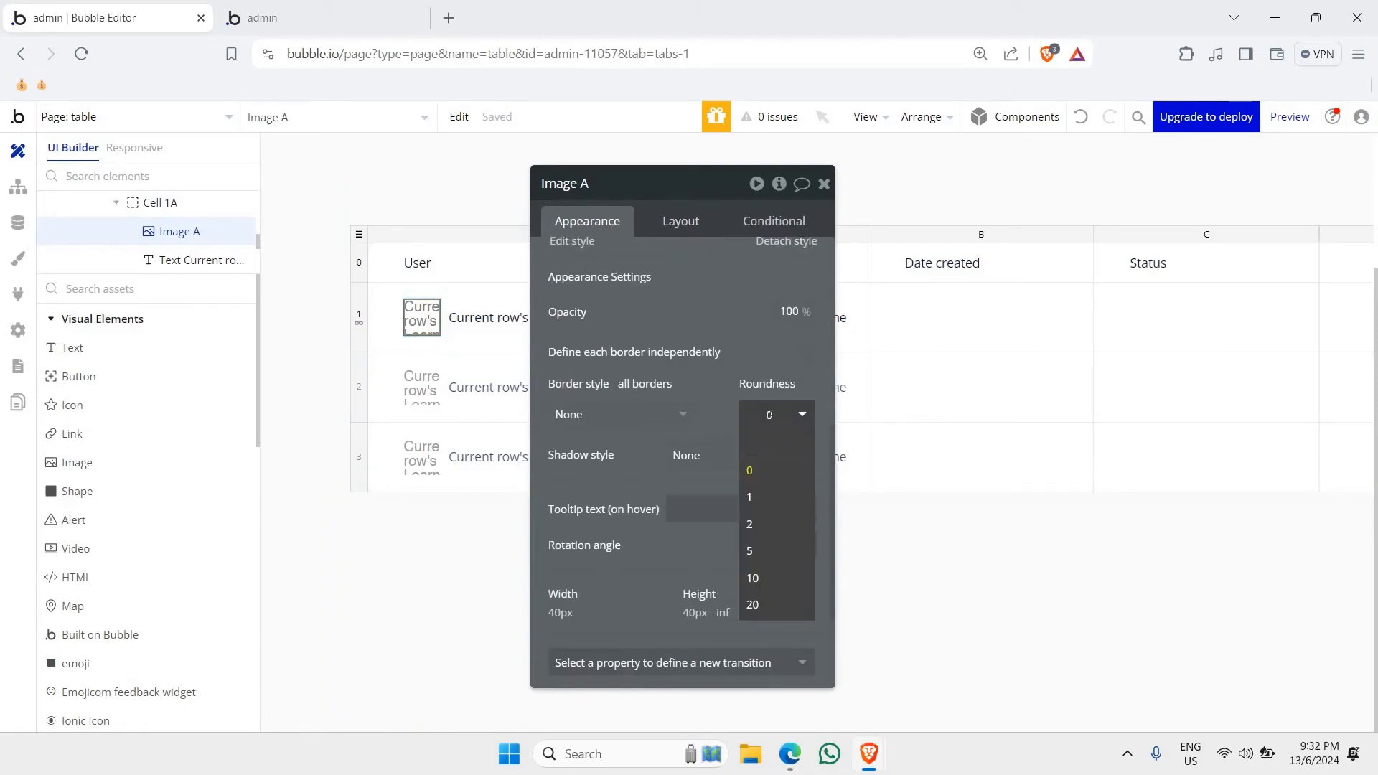
{"action": "double_click", "coordinate": [770, 415]}
{"action": "left_click", "coordinate": [750, 337]}
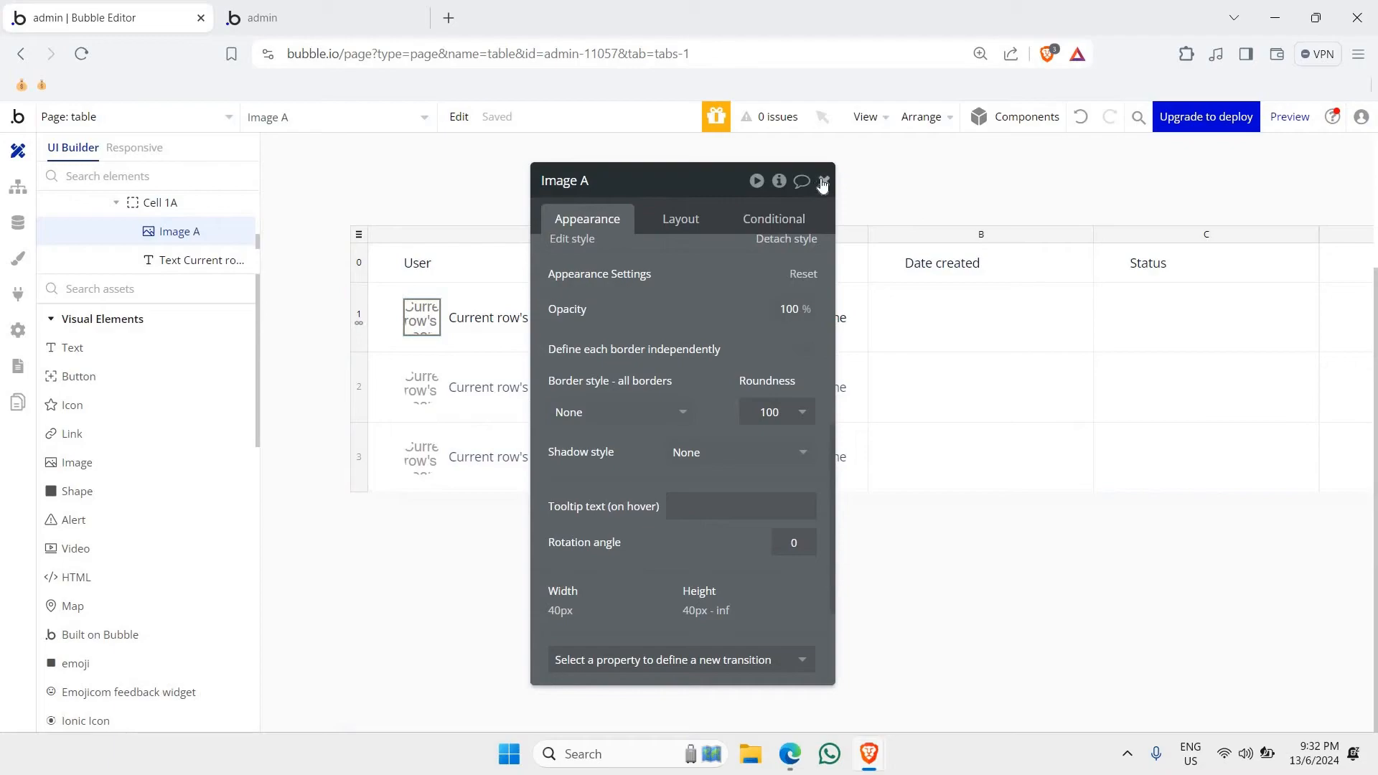
{"action": "left_click", "coordinate": [824, 182]}
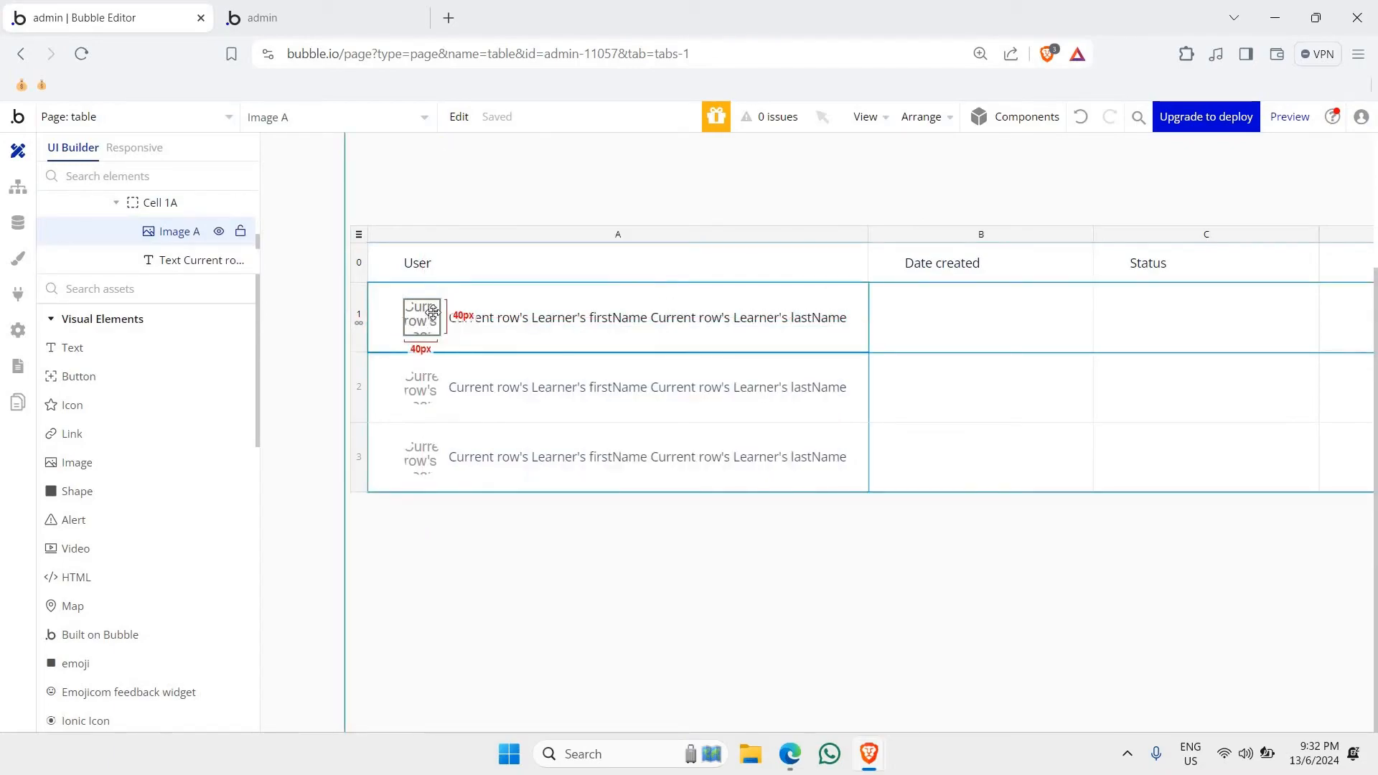
{"action": "left_click", "coordinate": [326, 11]}
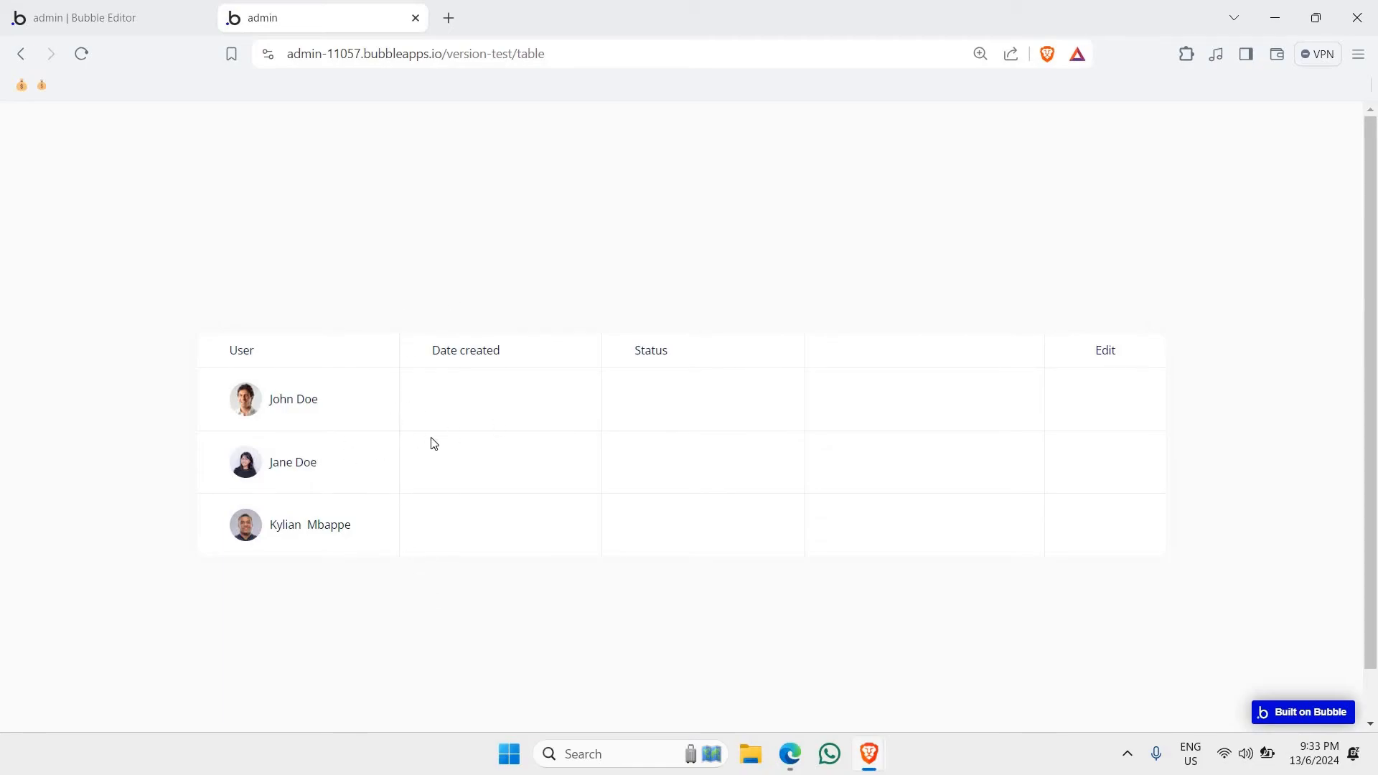
- Return to the editor and set the Learner table's vertical separator style to None
{"action": "left_click", "coordinate": [170, 7]}
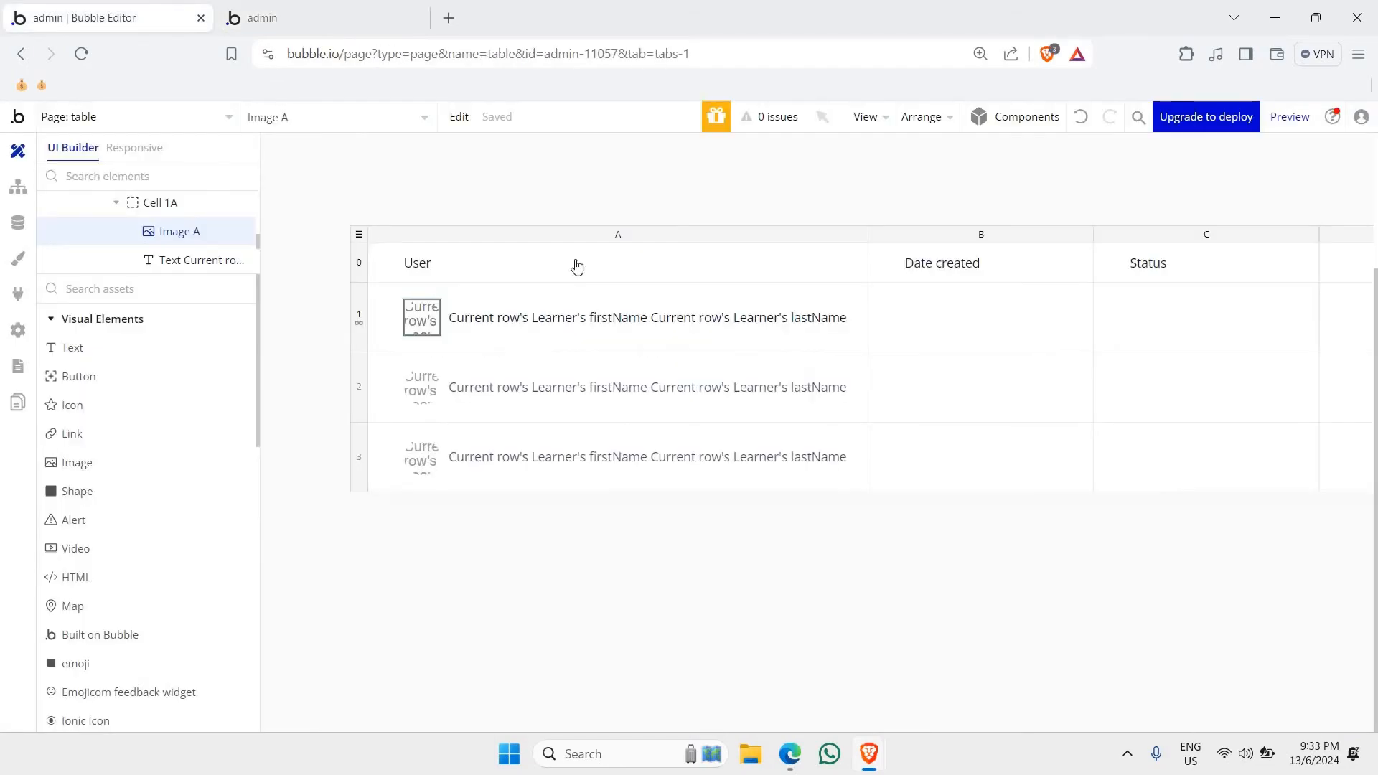
{"action": "key", "text": "ctrl+minus"}
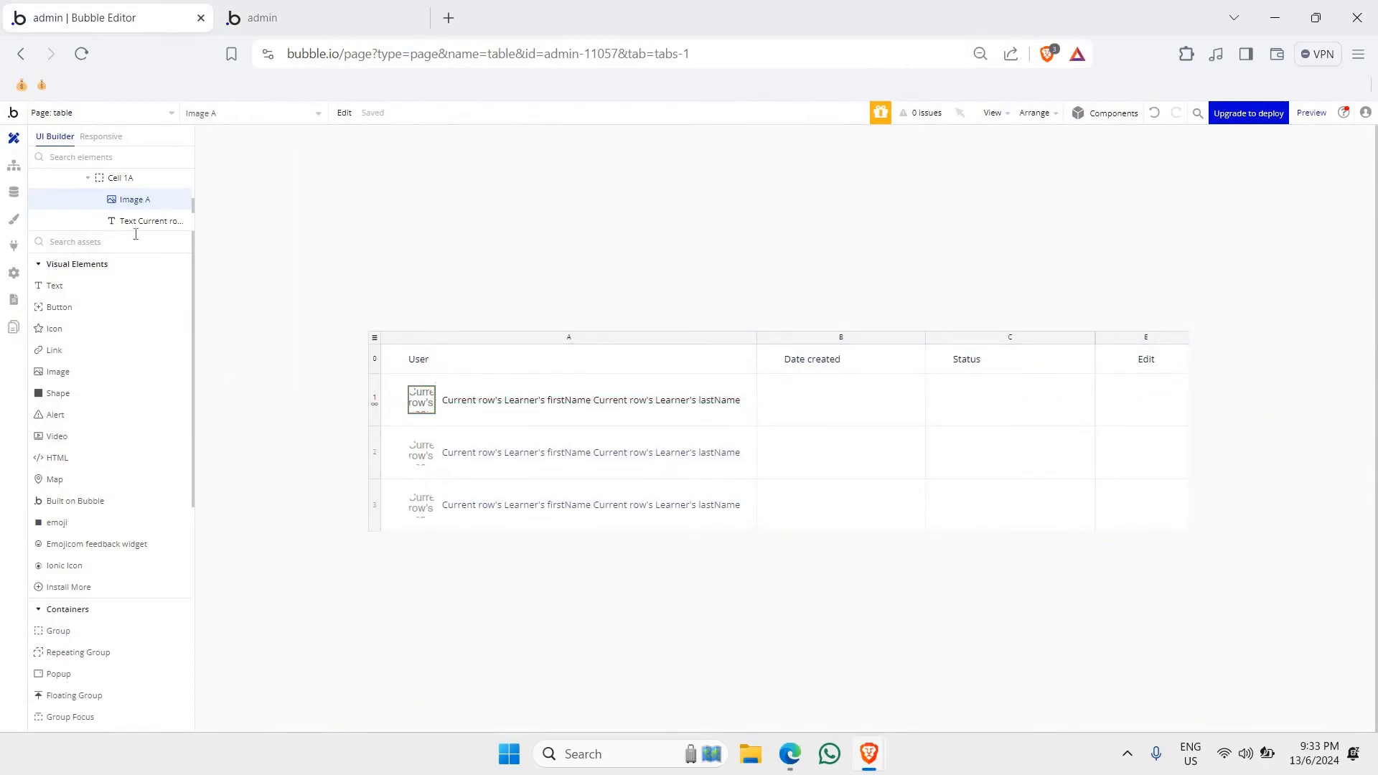
{"action": "left_click_drag", "start_coordinate": [138, 232], "coordinate": [135, 509]}
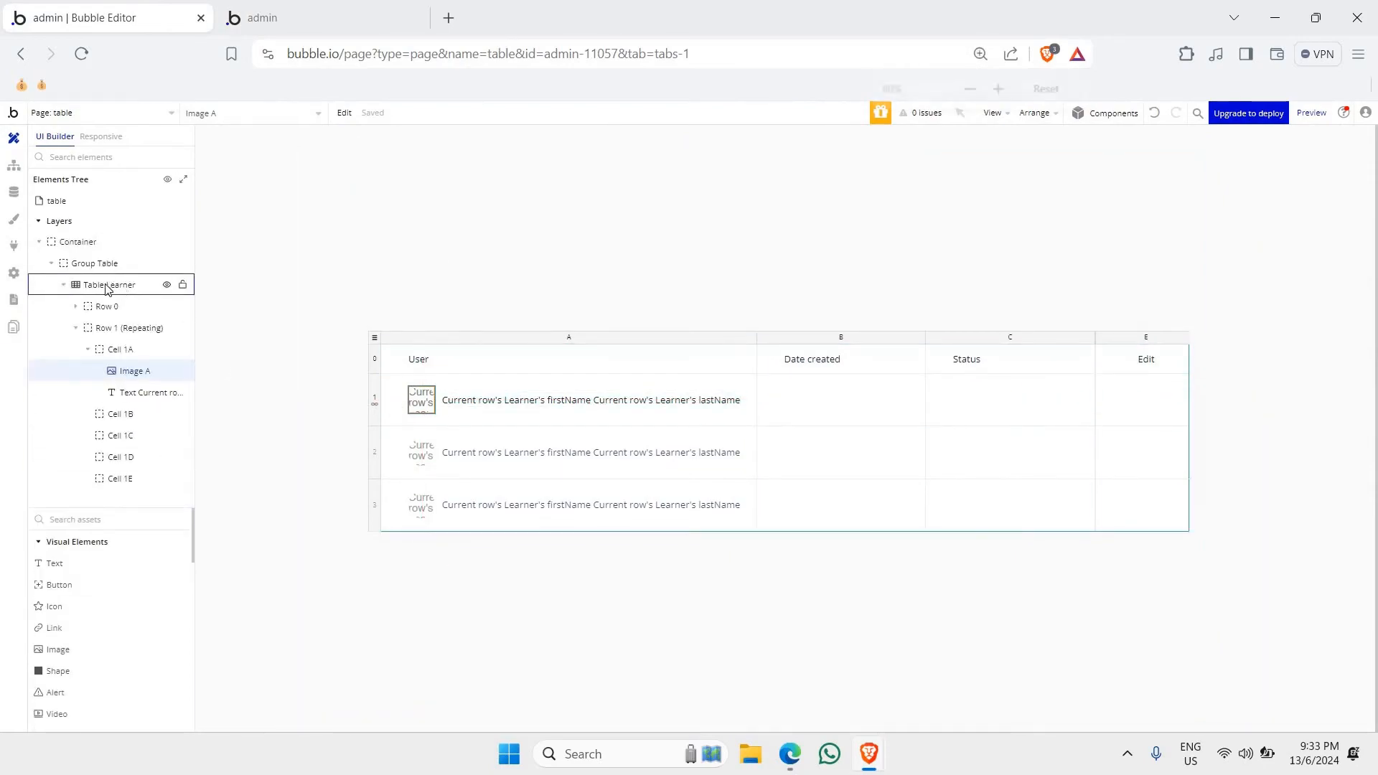
{"action": "key", "text": "ctrl+plus"}
{"action": "double_click", "coordinate": [101, 293]}
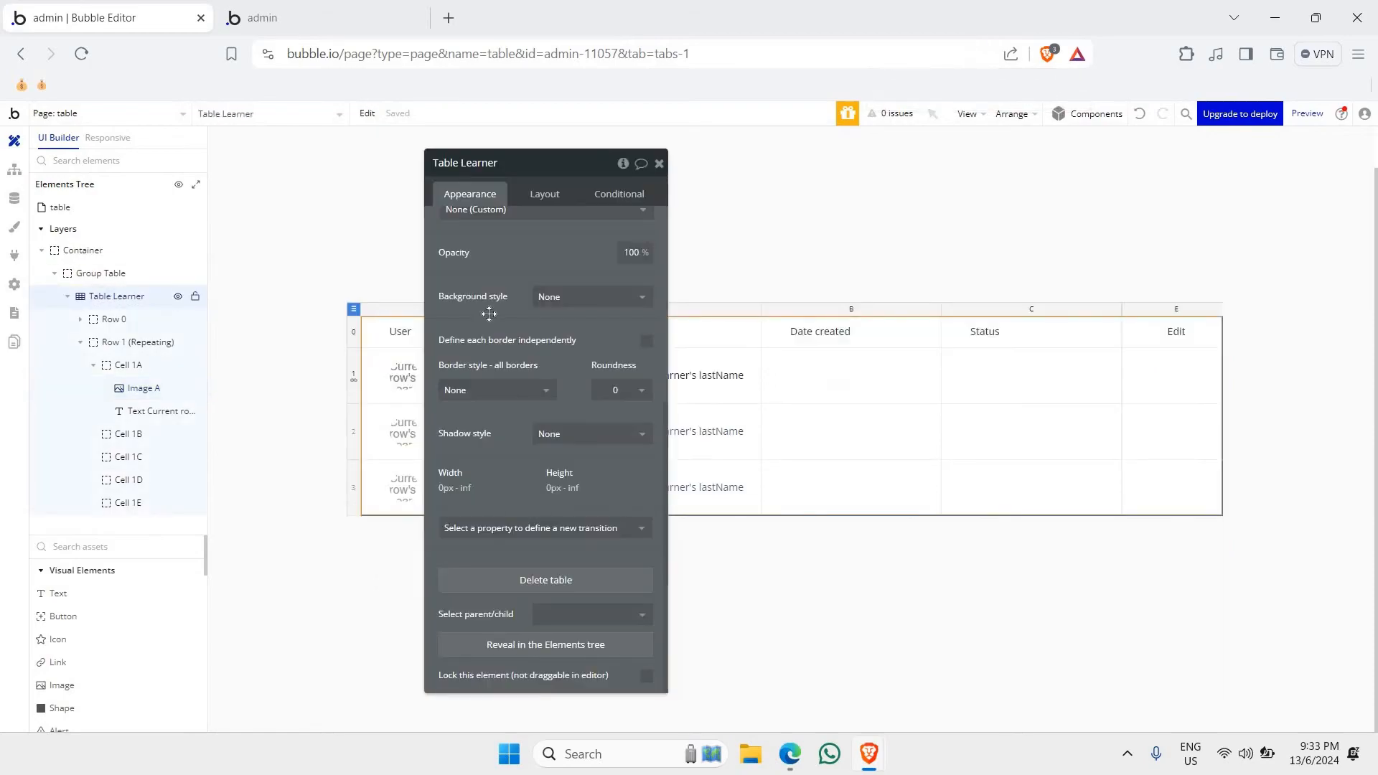
{"action": "left_click_drag", "start_coordinate": [504, 319], "coordinate": [256, 368]}
{"action": "scroll", "coordinate": [409, 300], "scroll_direction": "up", "scroll_amount": 5}
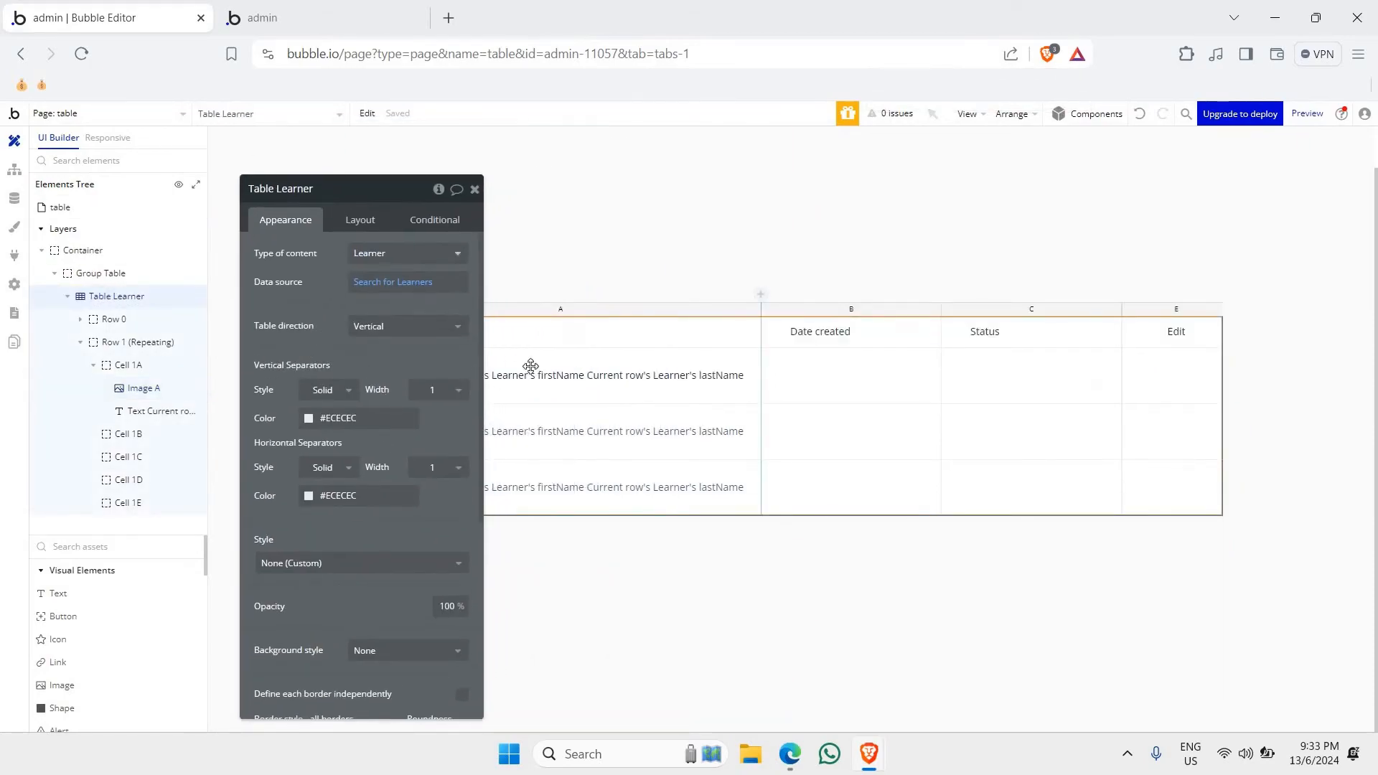
{"action": "left_click", "coordinate": [353, 389]}
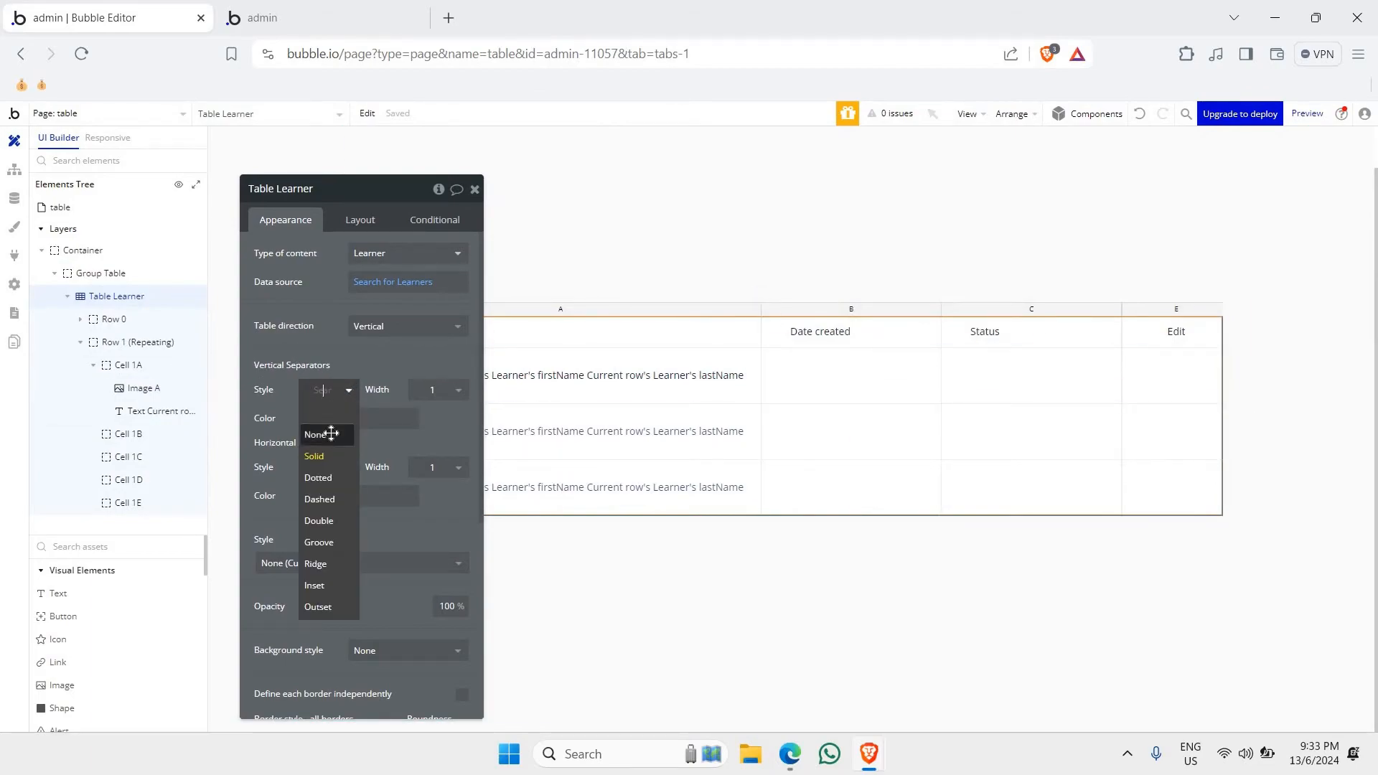
{"action": "left_click", "coordinate": [330, 432]}
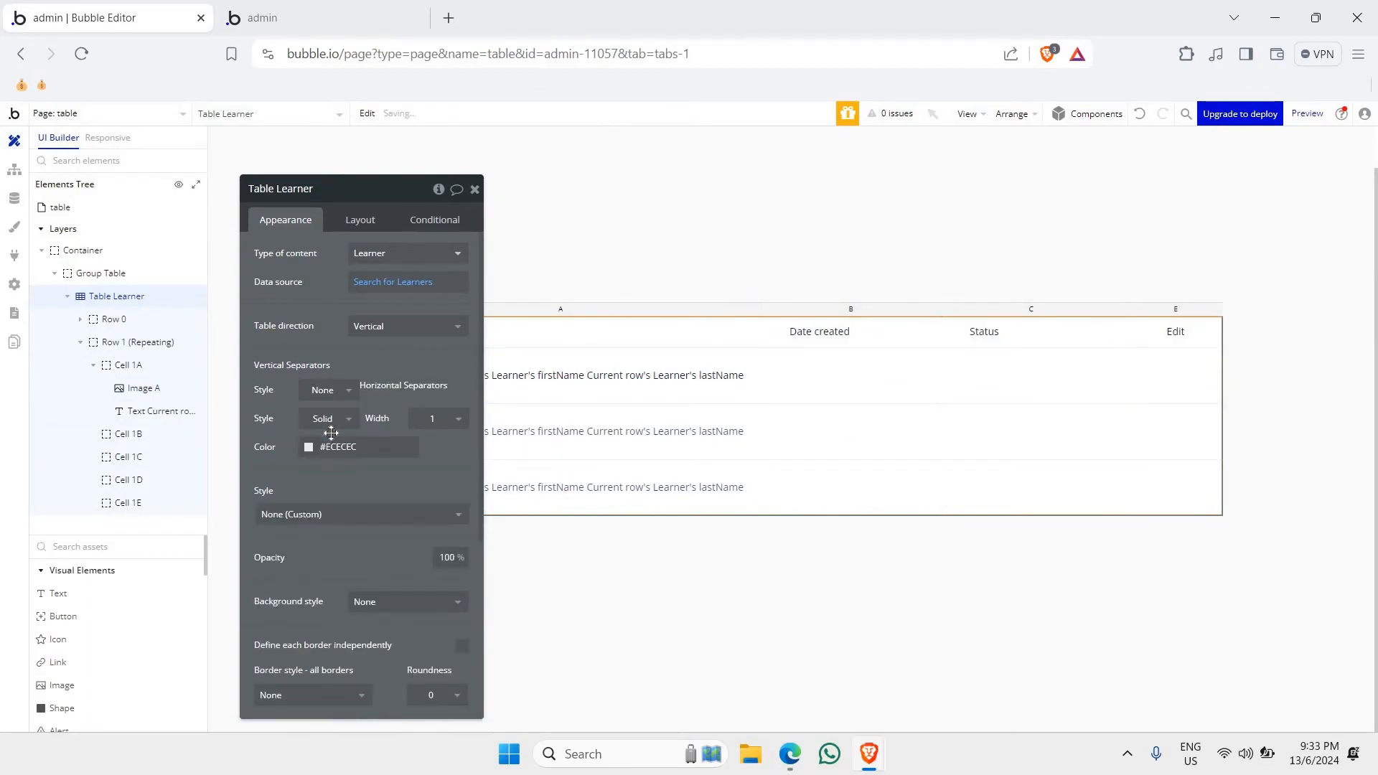
{"action": "left_click", "coordinate": [475, 189]}
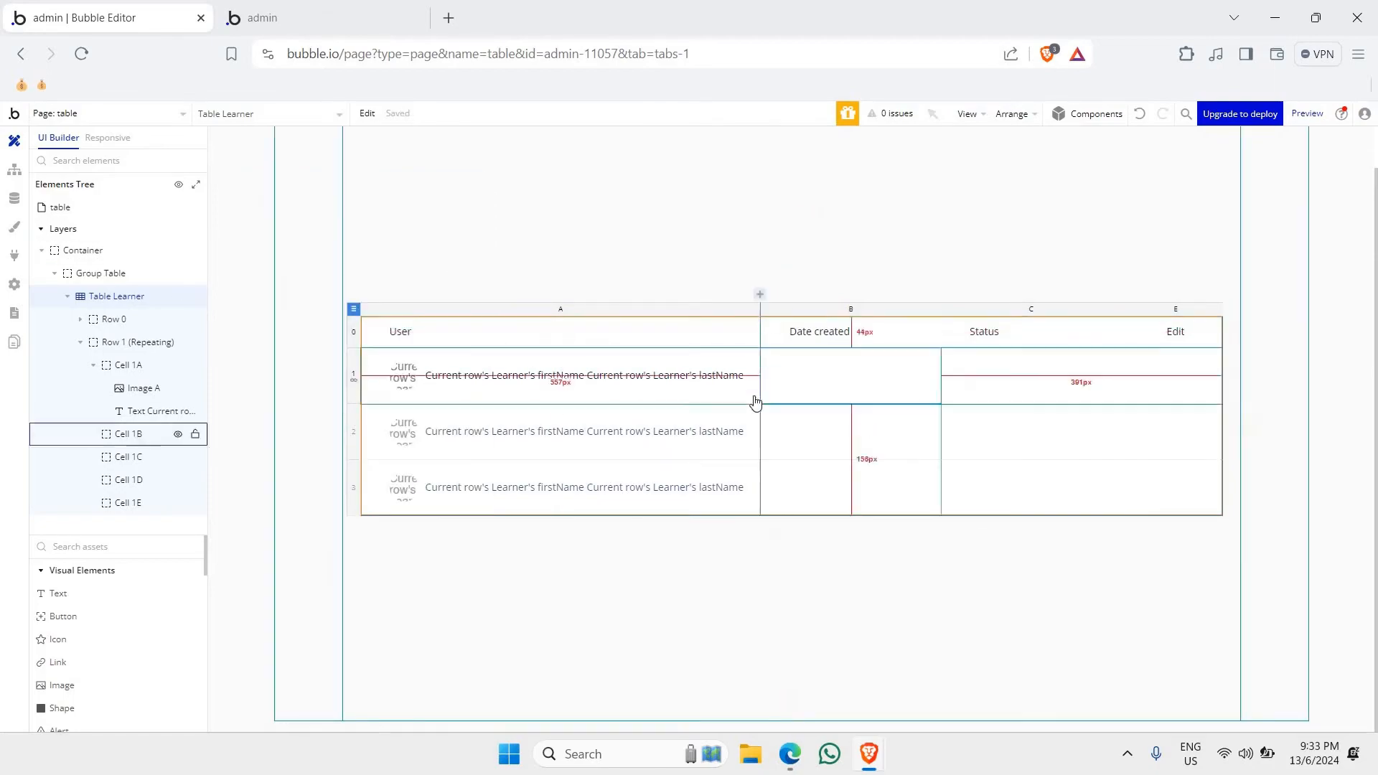
{"action": "left_click", "coordinate": [753, 397]}
{"action": "left_click", "coordinate": [718, 542]}
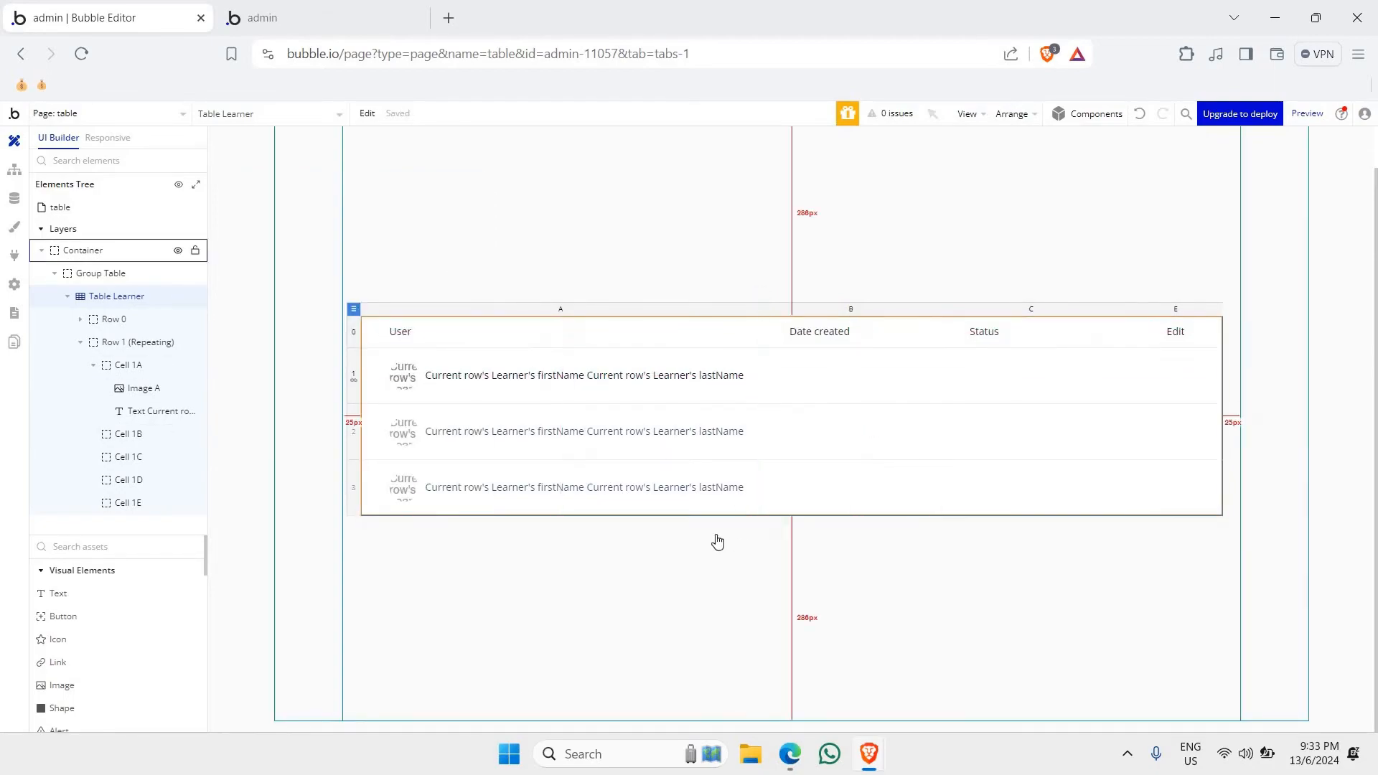
- Reload the live preview and check the table's separators
{"action": "left_click", "coordinate": [333, 7]}
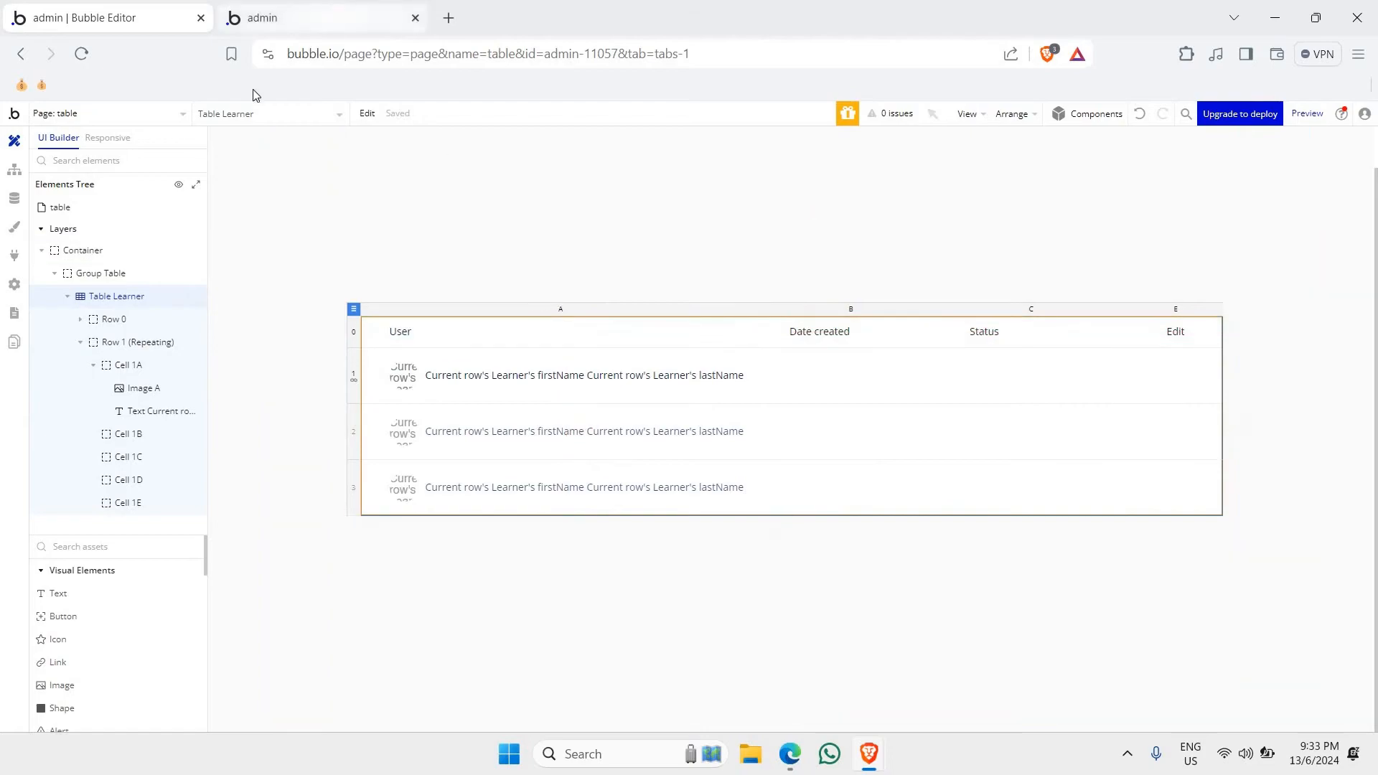
{"action": "key", "text": "ctrl+0"}
{"action": "key", "text": "F5"}
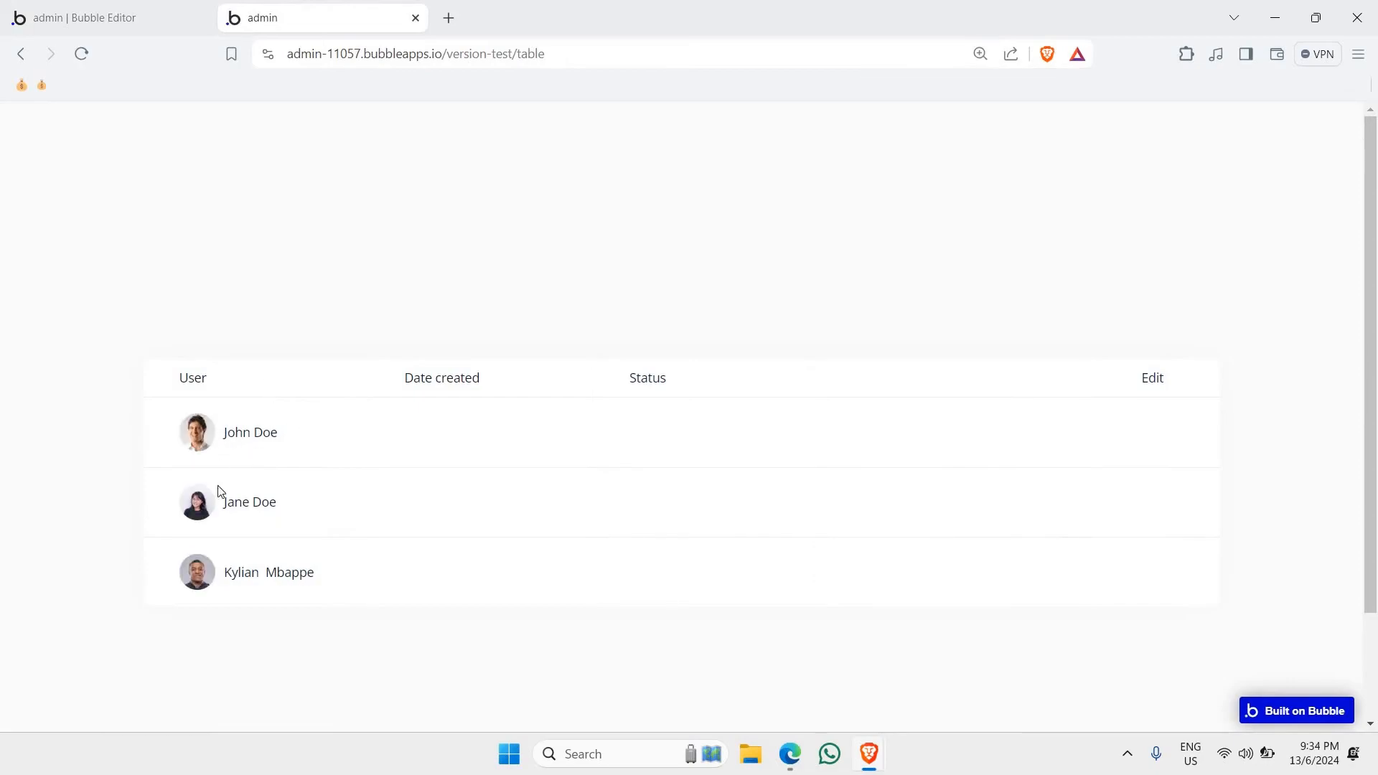
- Return to the editor and place a new text element after the name text in the repeating User cell
{"action": "left_click", "coordinate": [187, 7]}
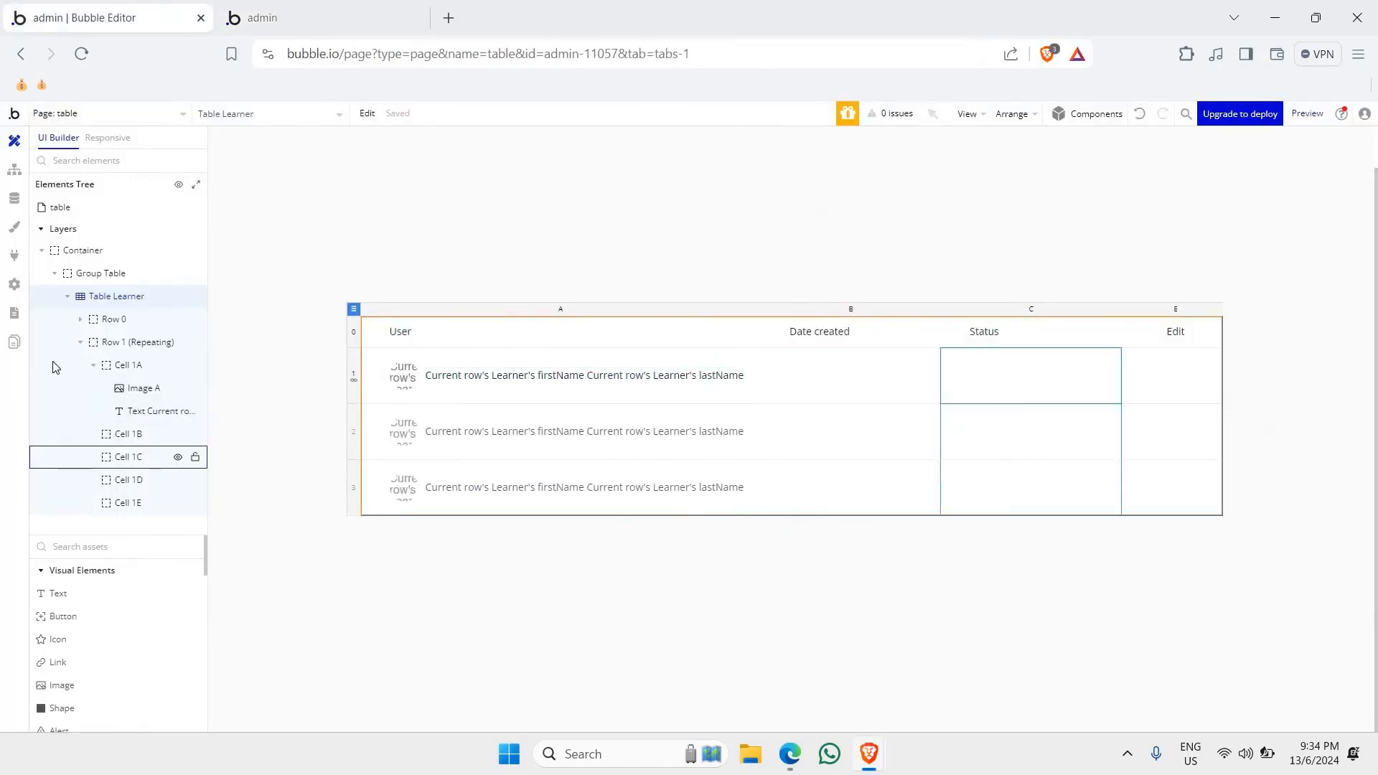
{"action": "left_click_drag", "start_coordinate": [83, 596], "coordinate": [751, 380]}
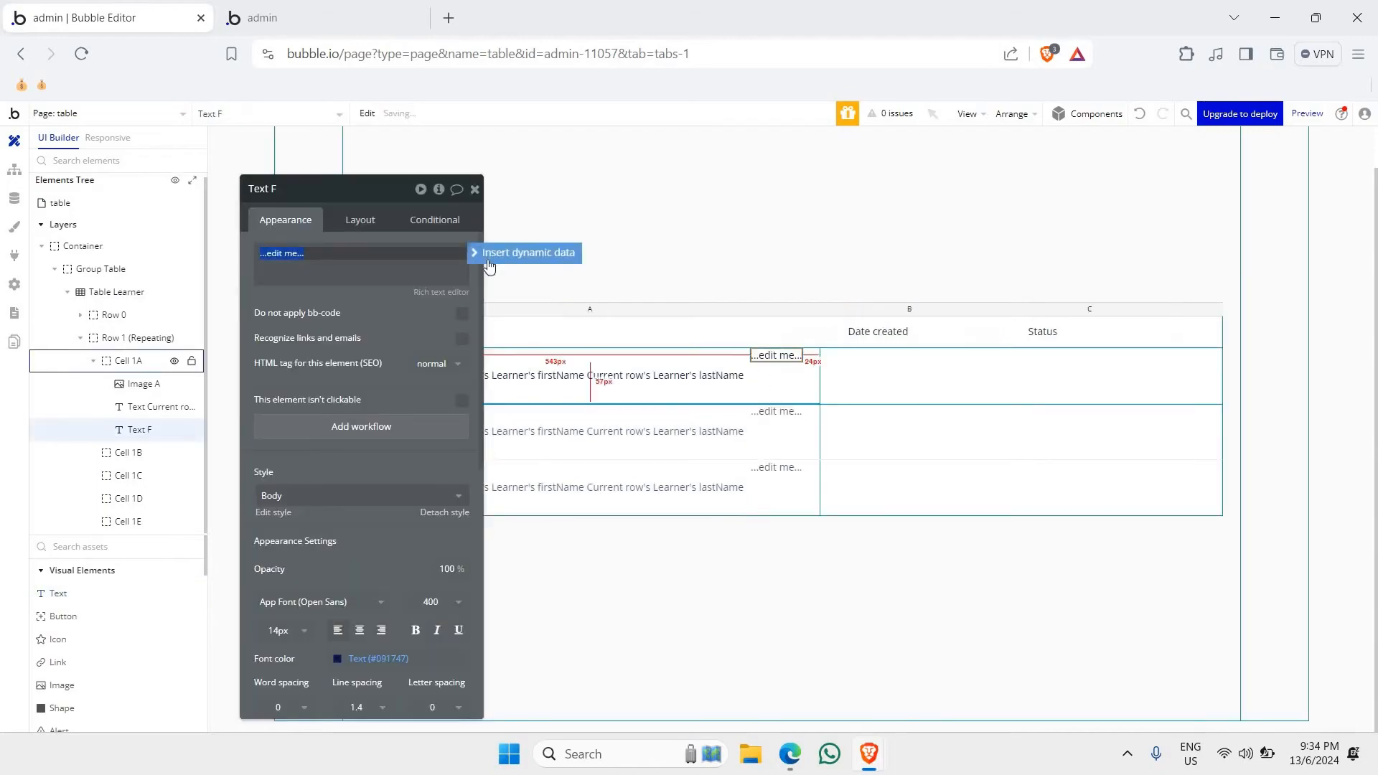
{"action": "left_click", "coordinate": [474, 188]}
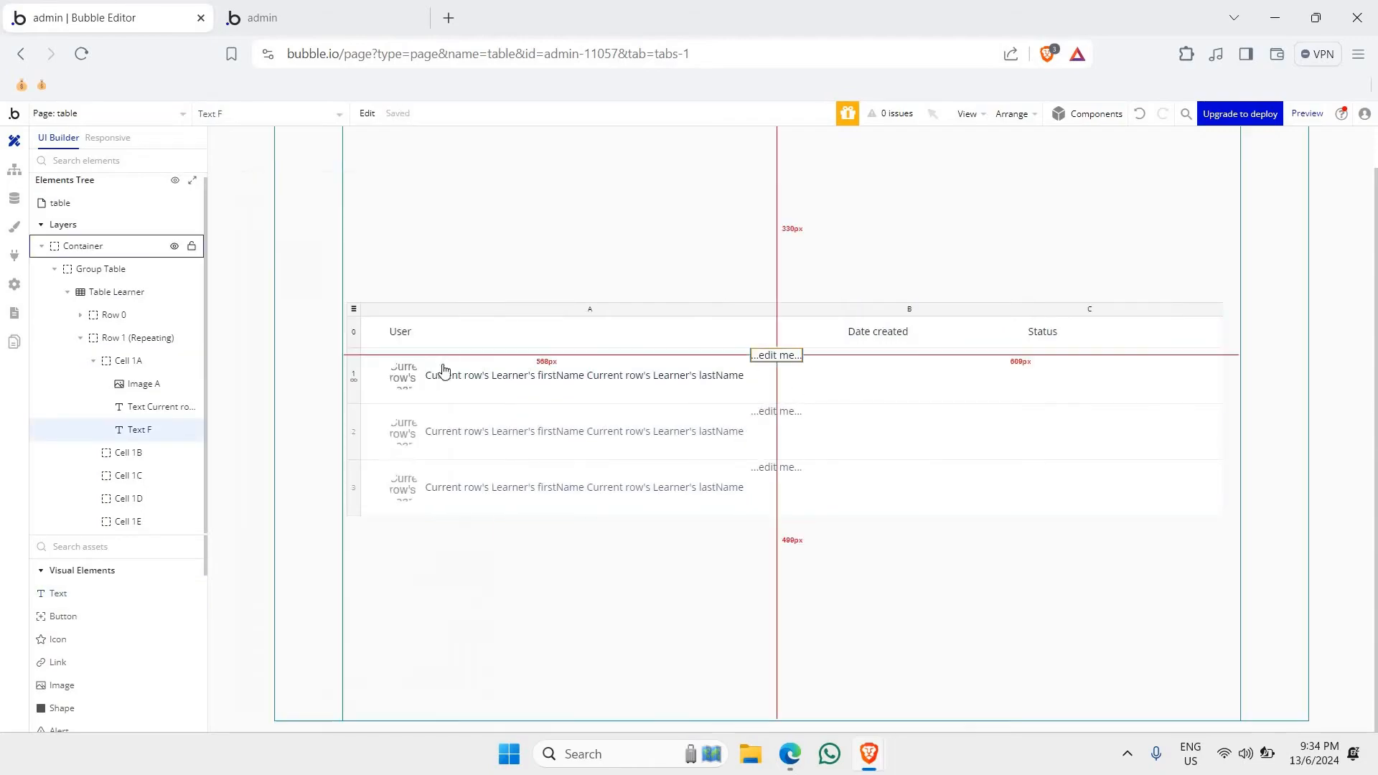
- Group the name text and the new text of the repeating User cell in a column container
{"action": "double_click", "coordinate": [444, 377]}
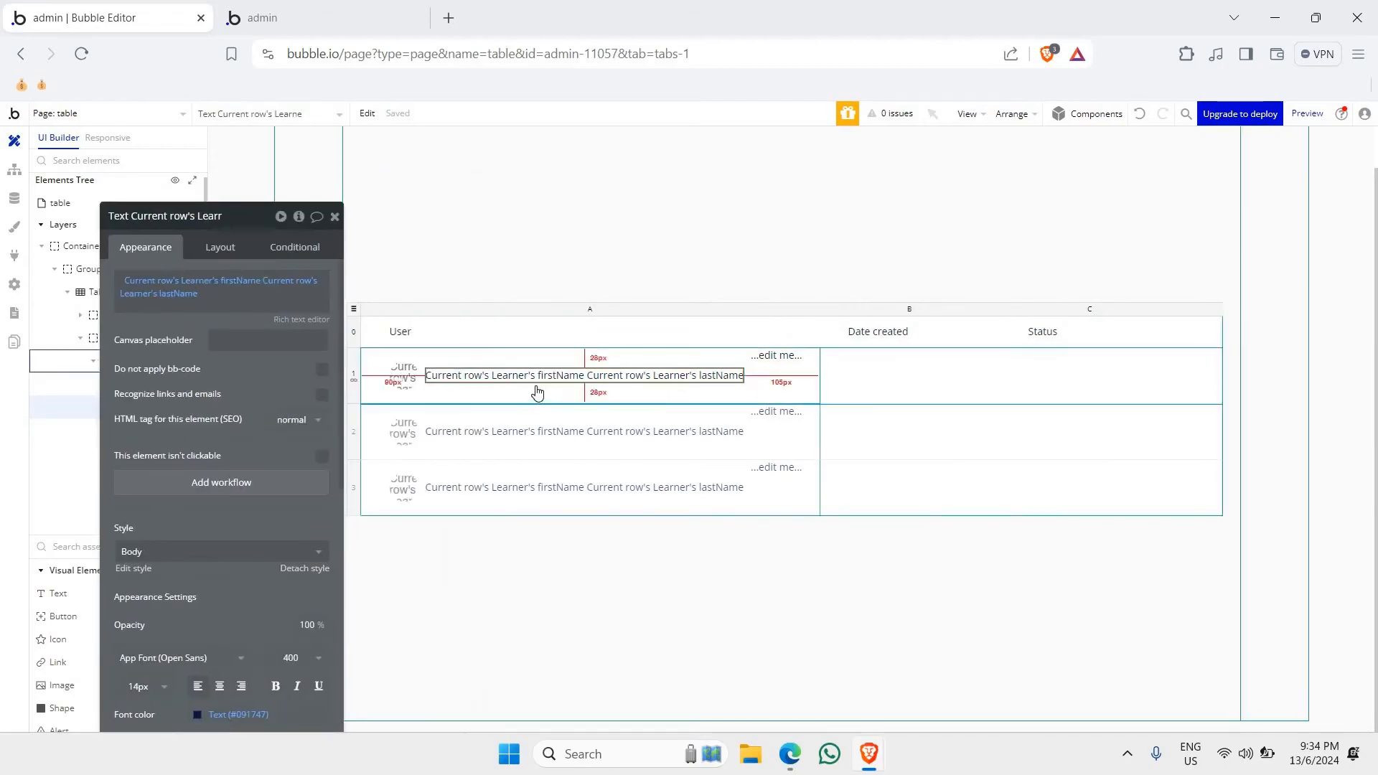
{"action": "left_click", "coordinate": [762, 354], "text": "shift"}
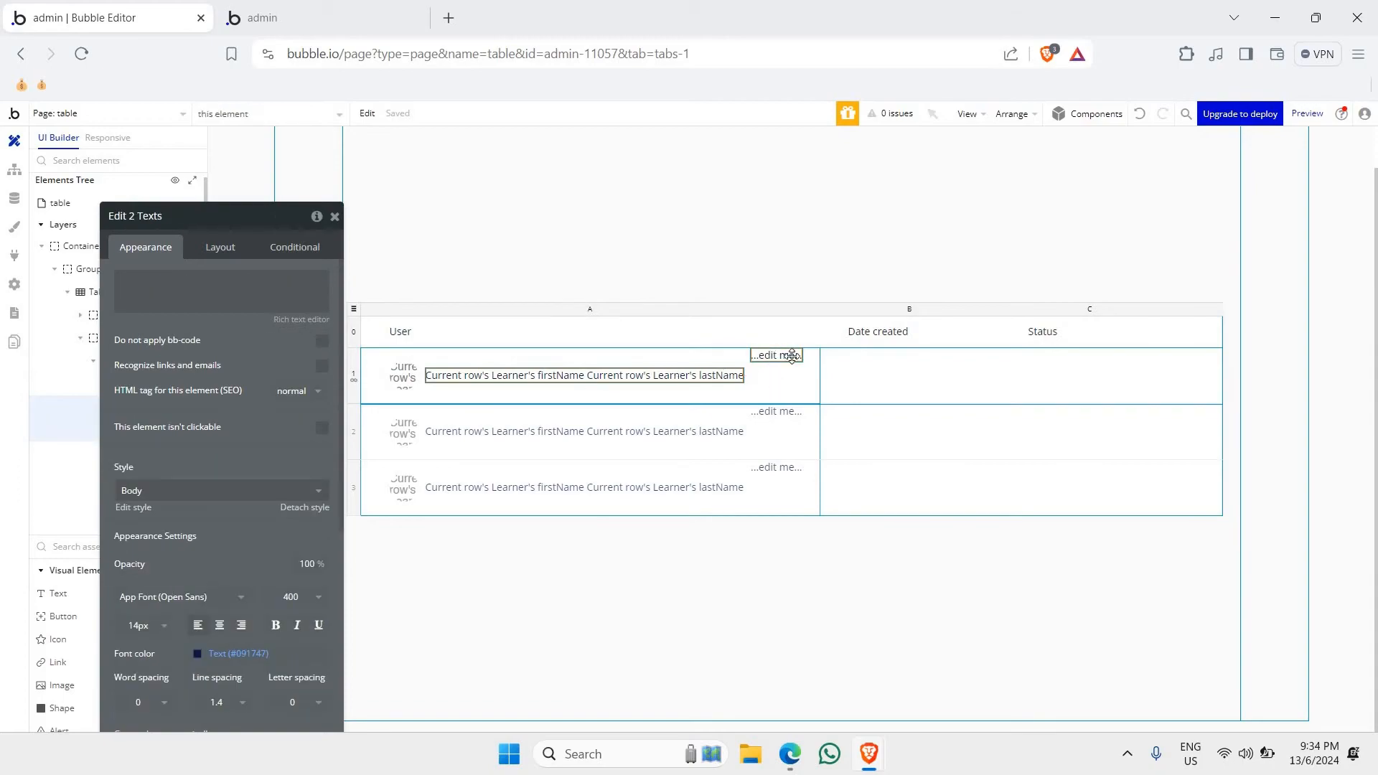
{"action": "left_click", "coordinate": [223, 250]}
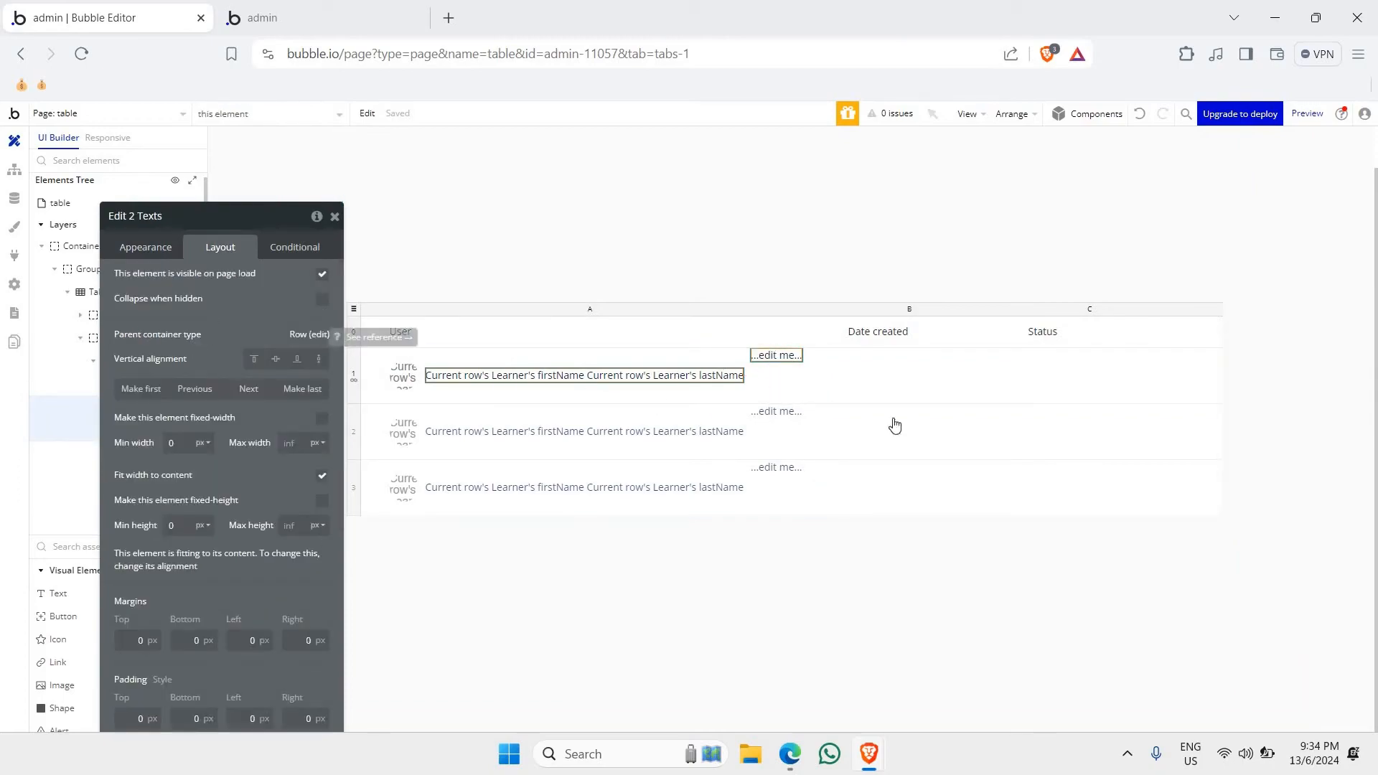
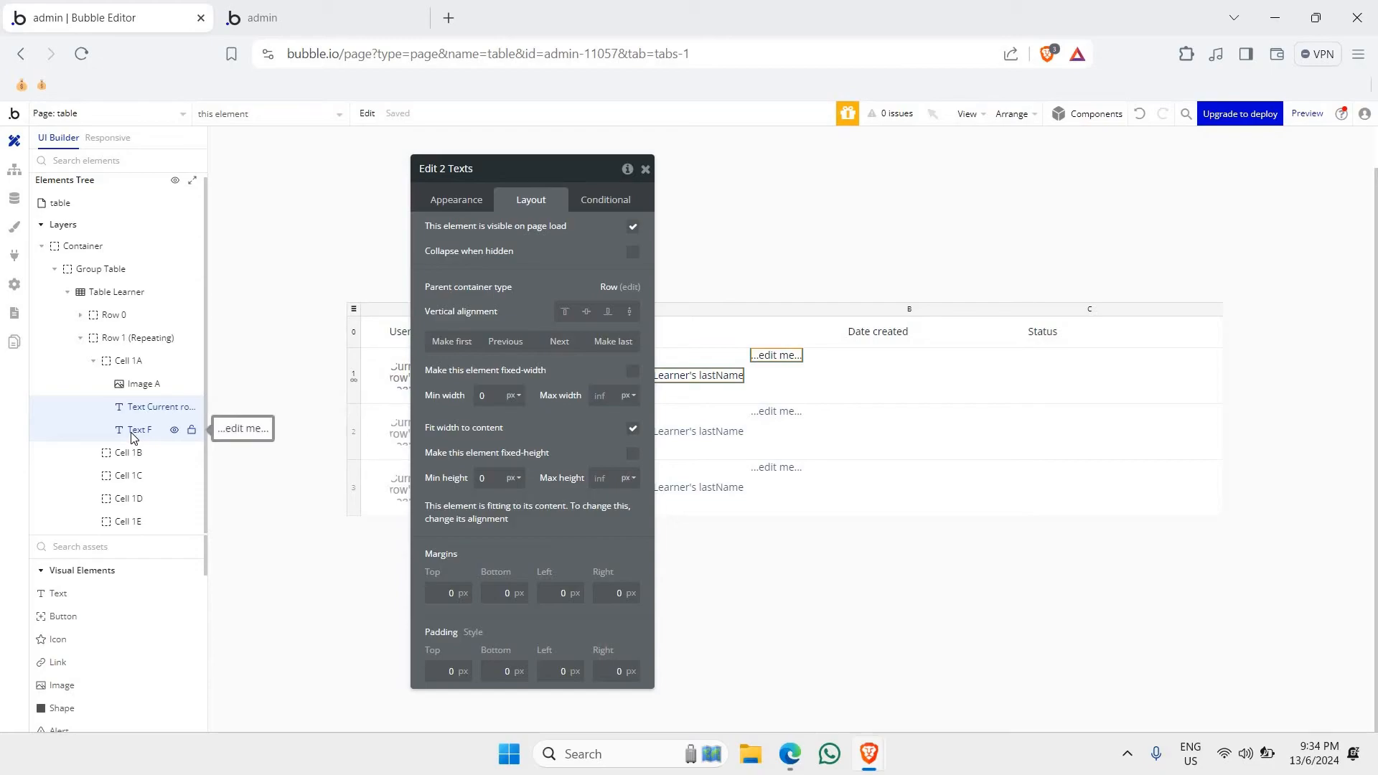
{"action": "right_click", "coordinate": [133, 434]}
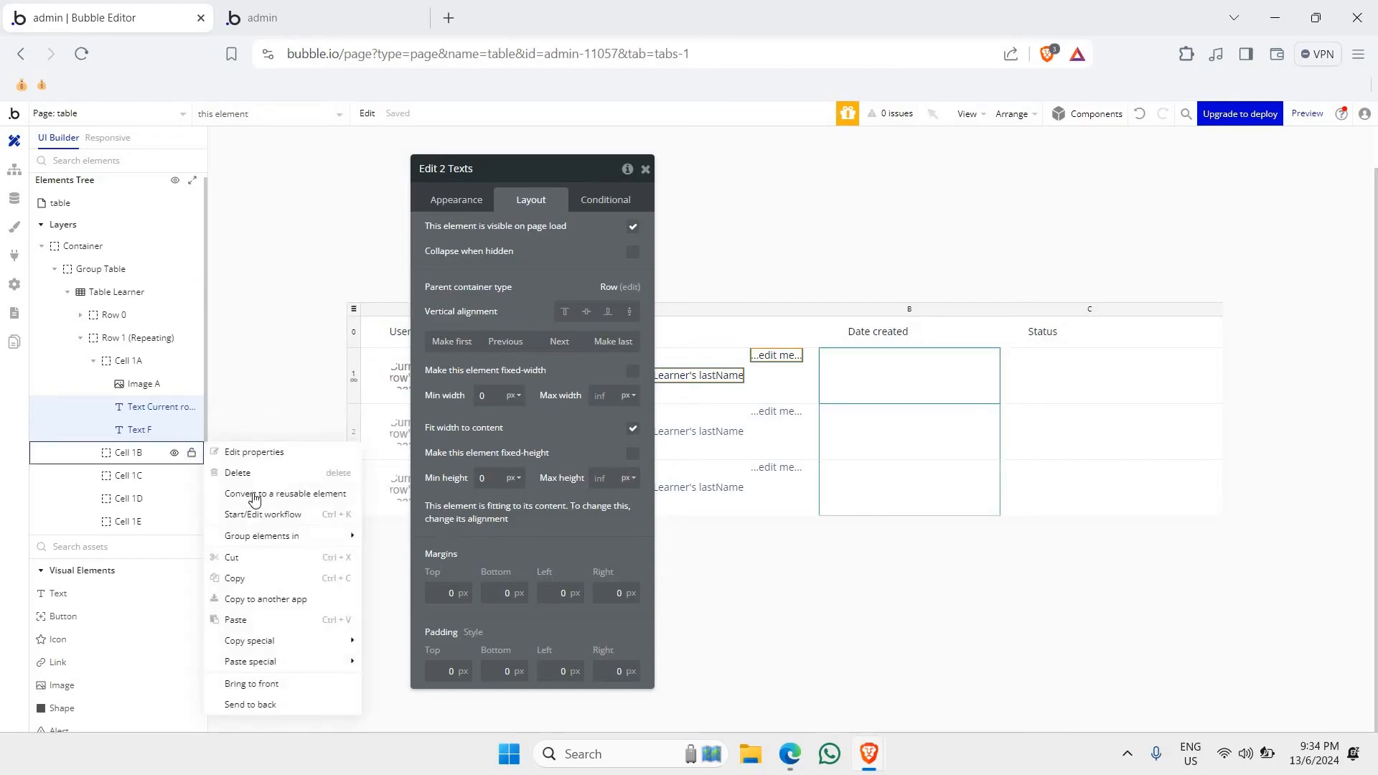
{"action": "mouse_move", "coordinate": [290, 544]}
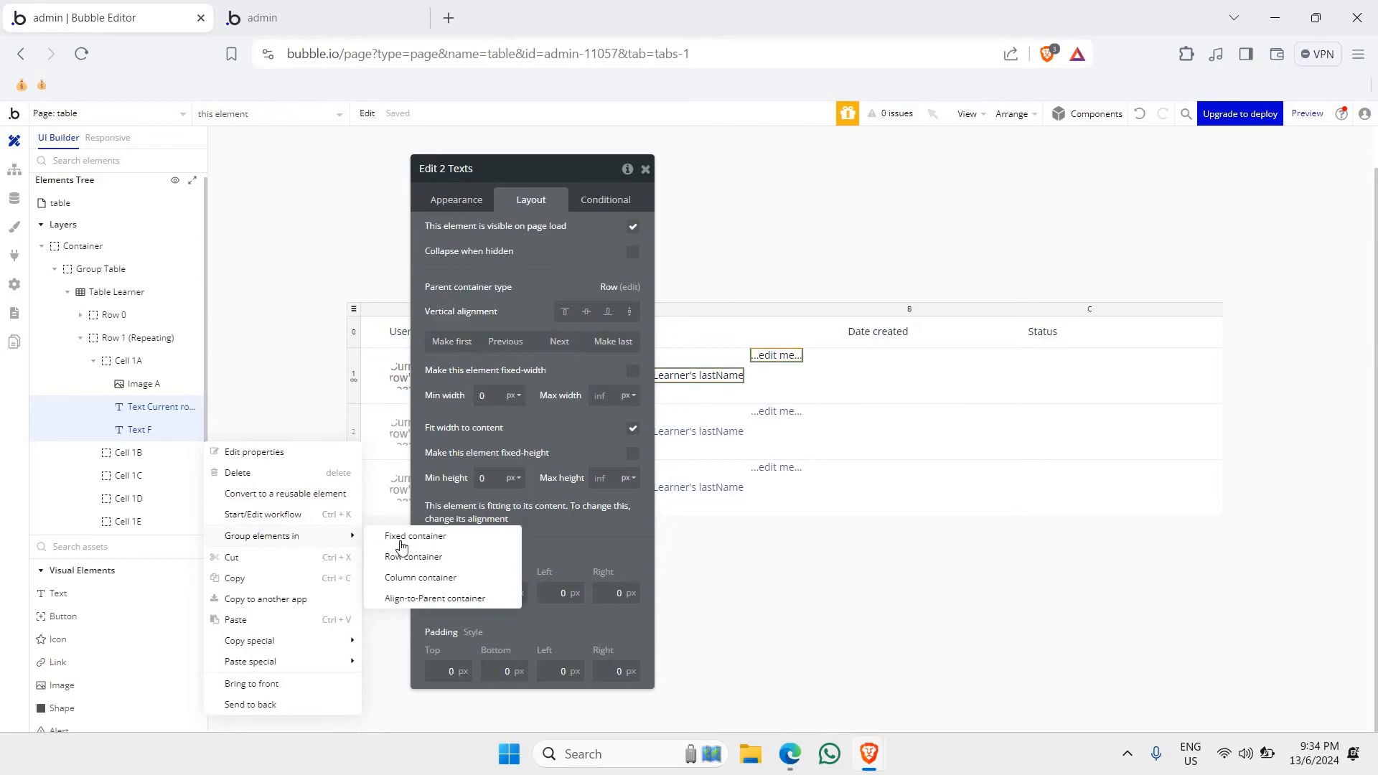
{"action": "left_click", "coordinate": [419, 577]}
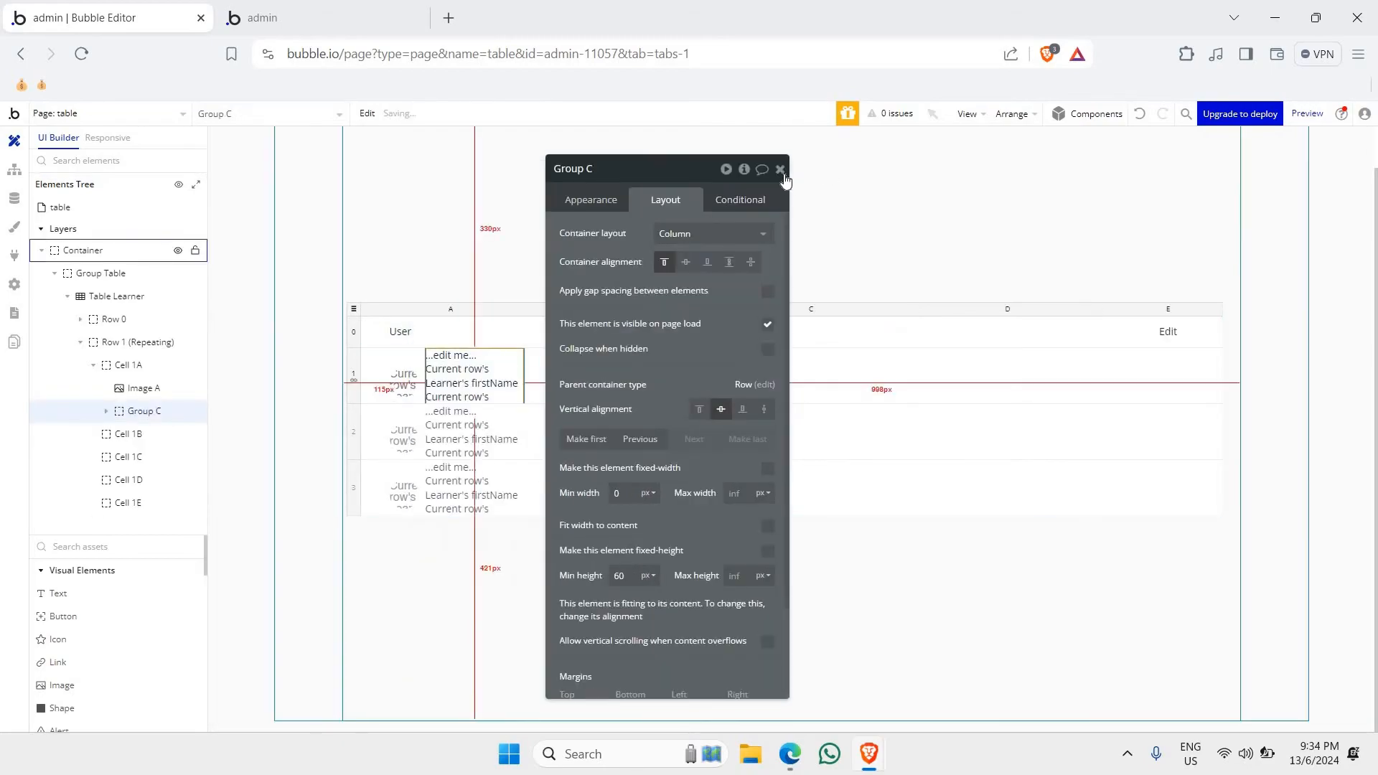
{"action": "left_click_drag", "start_coordinate": [603, 359], "coordinate": [1151, 300]}
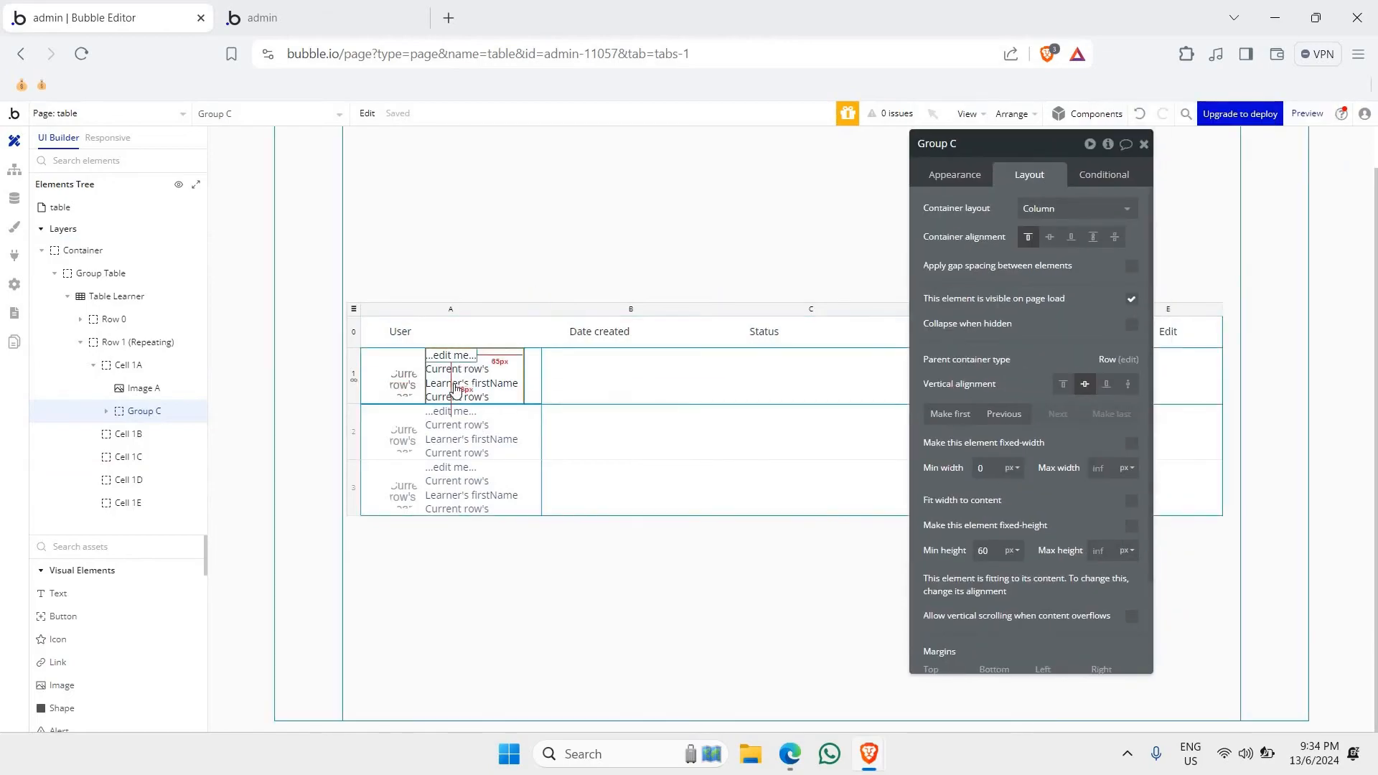
{"action": "left_click", "coordinate": [466, 357]}
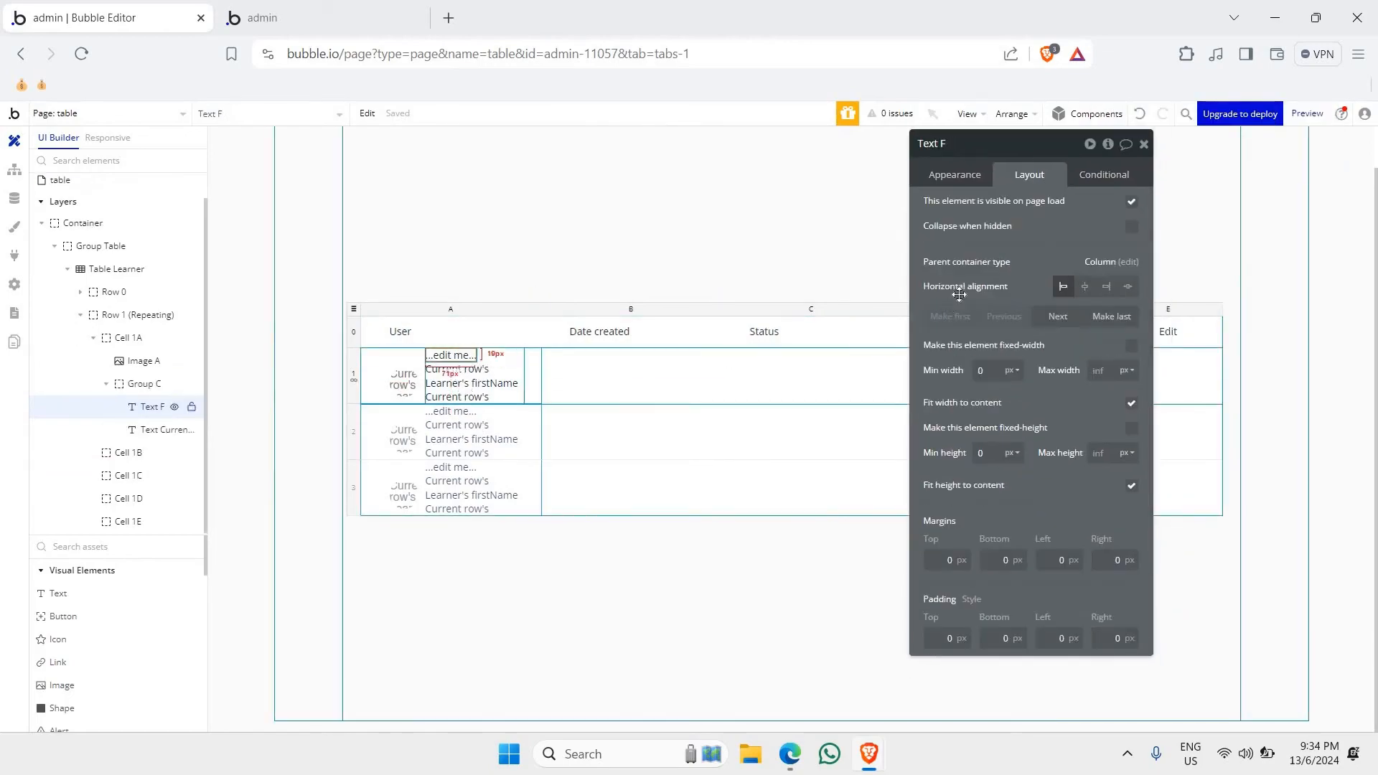
{"action": "left_click", "coordinate": [711, 232]}
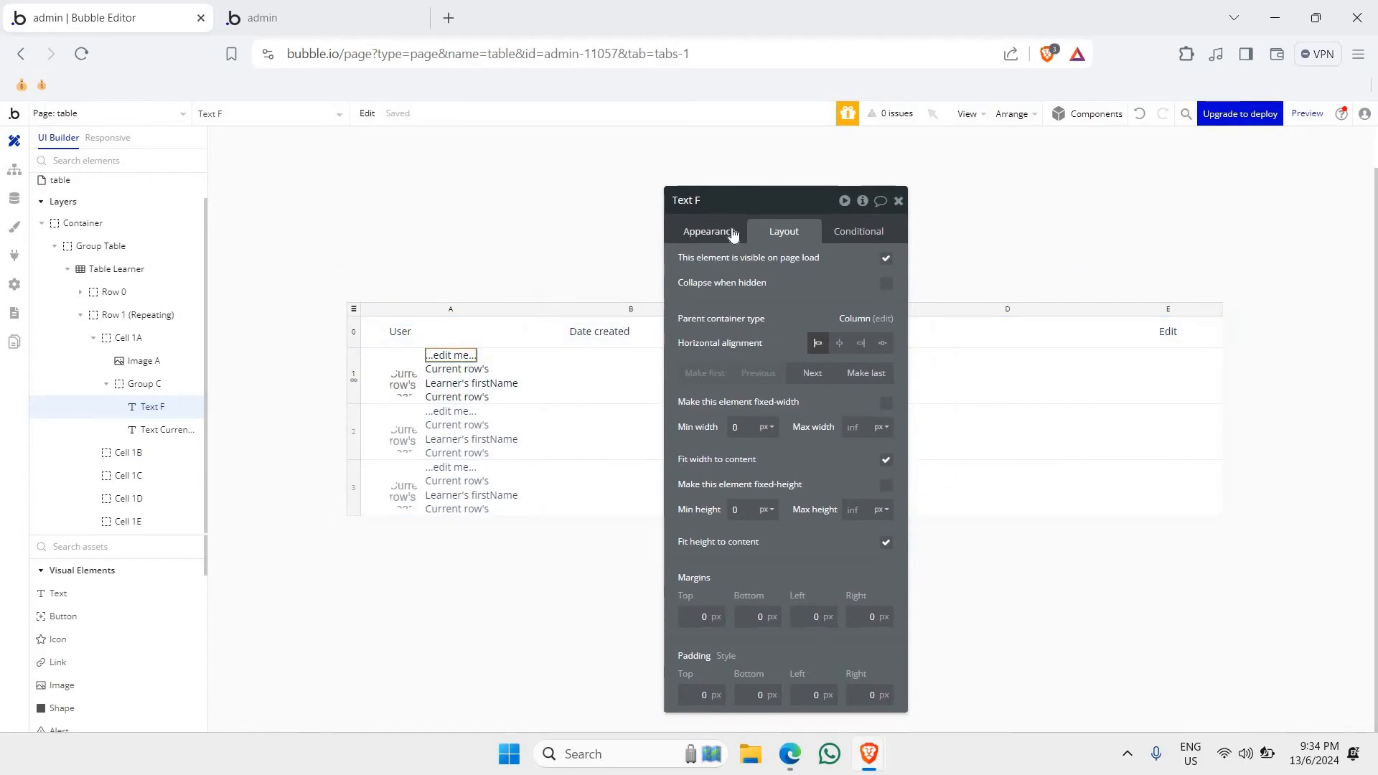
{"action": "triple_click", "coordinate": [739, 268]}
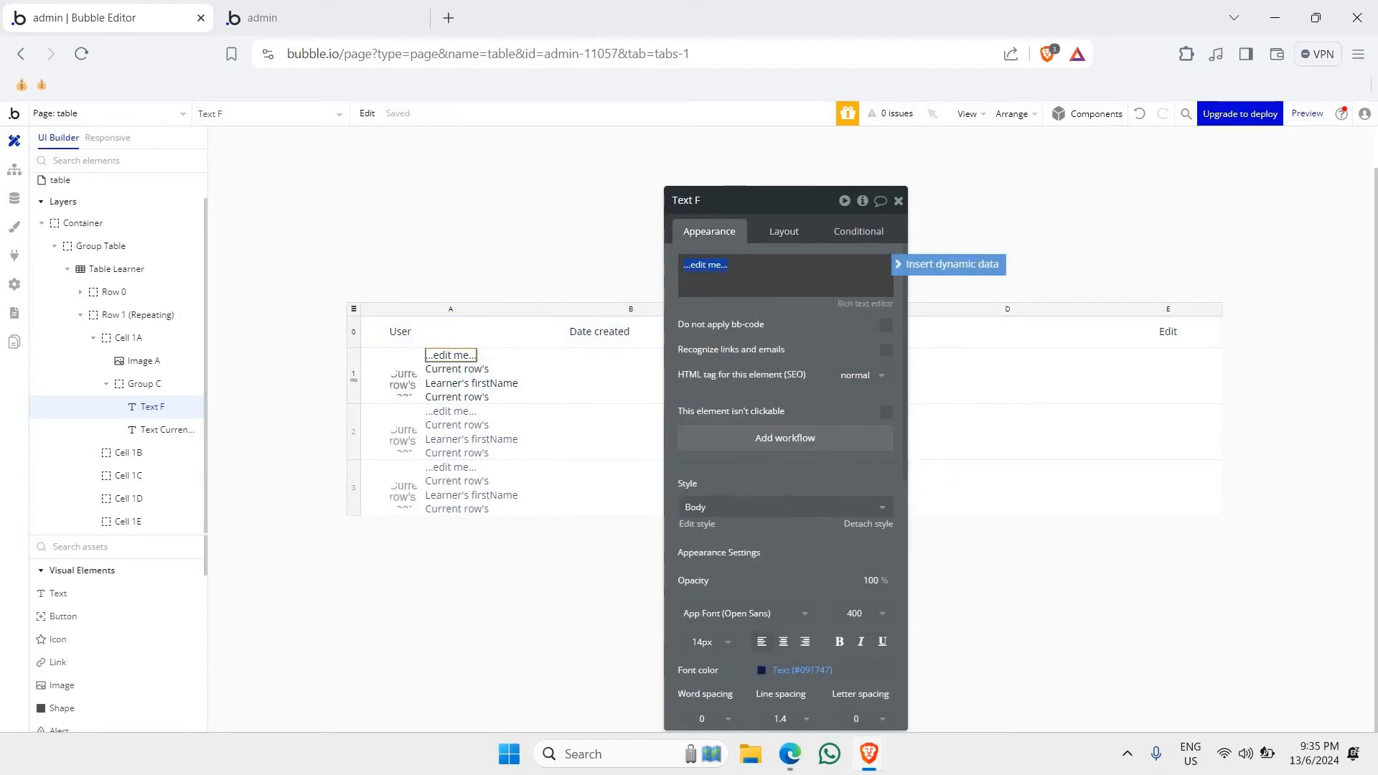
{"action": "left_click", "coordinate": [931, 265]}
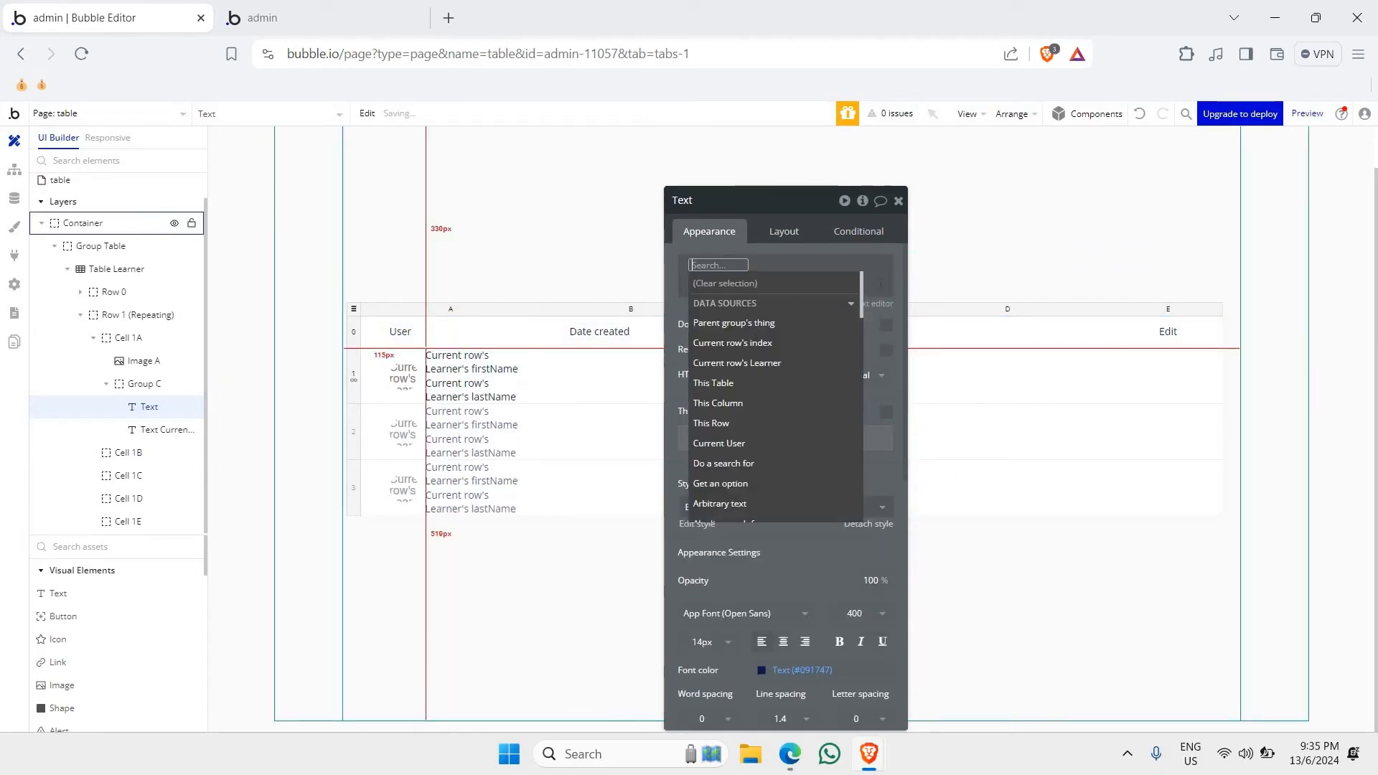
{"action": "left_click", "coordinate": [759, 368]}
{"action": "left_click", "coordinate": [832, 363]}
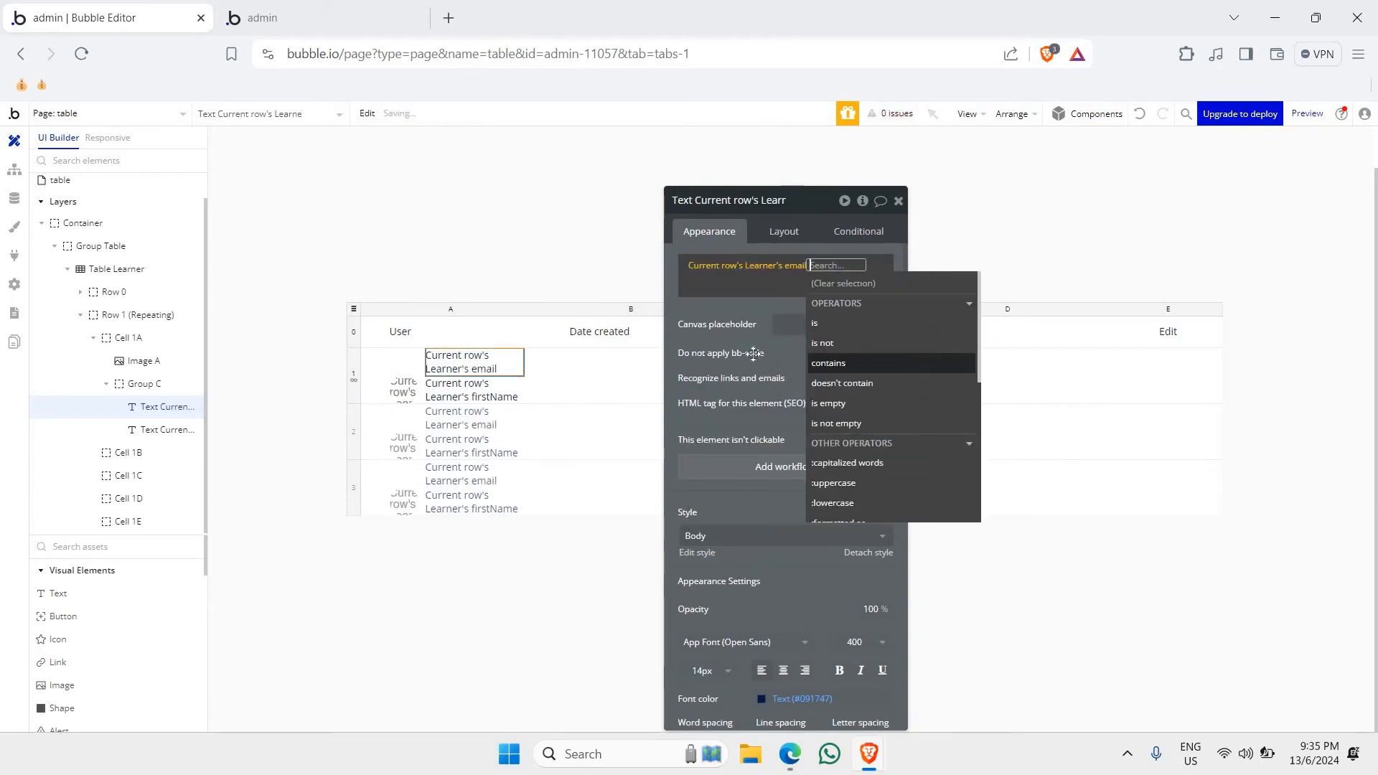
{"action": "left_click", "coordinate": [898, 201]}
- Make the column group holding the name and email texts fit its width to content
{"action": "left_click", "coordinate": [143, 384]}
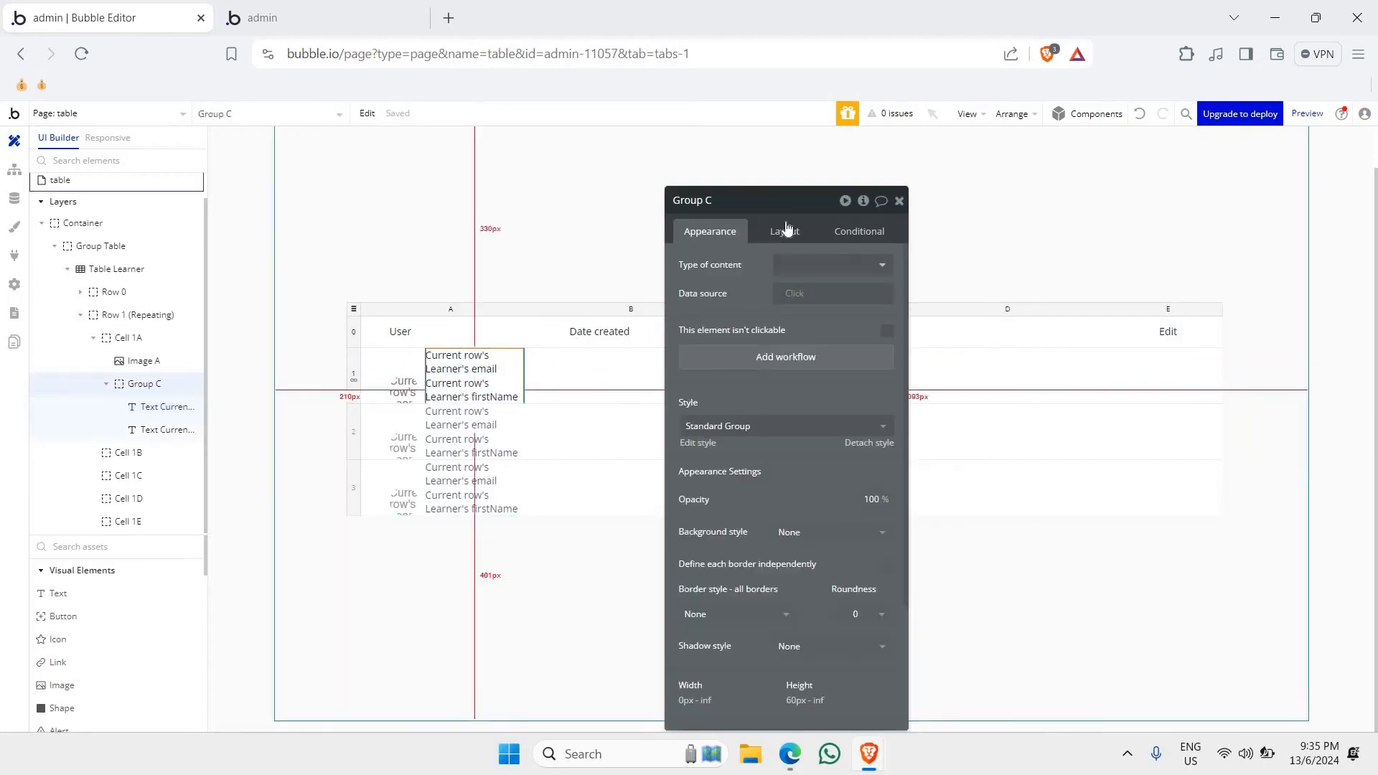
{"action": "left_click", "coordinate": [785, 231]}
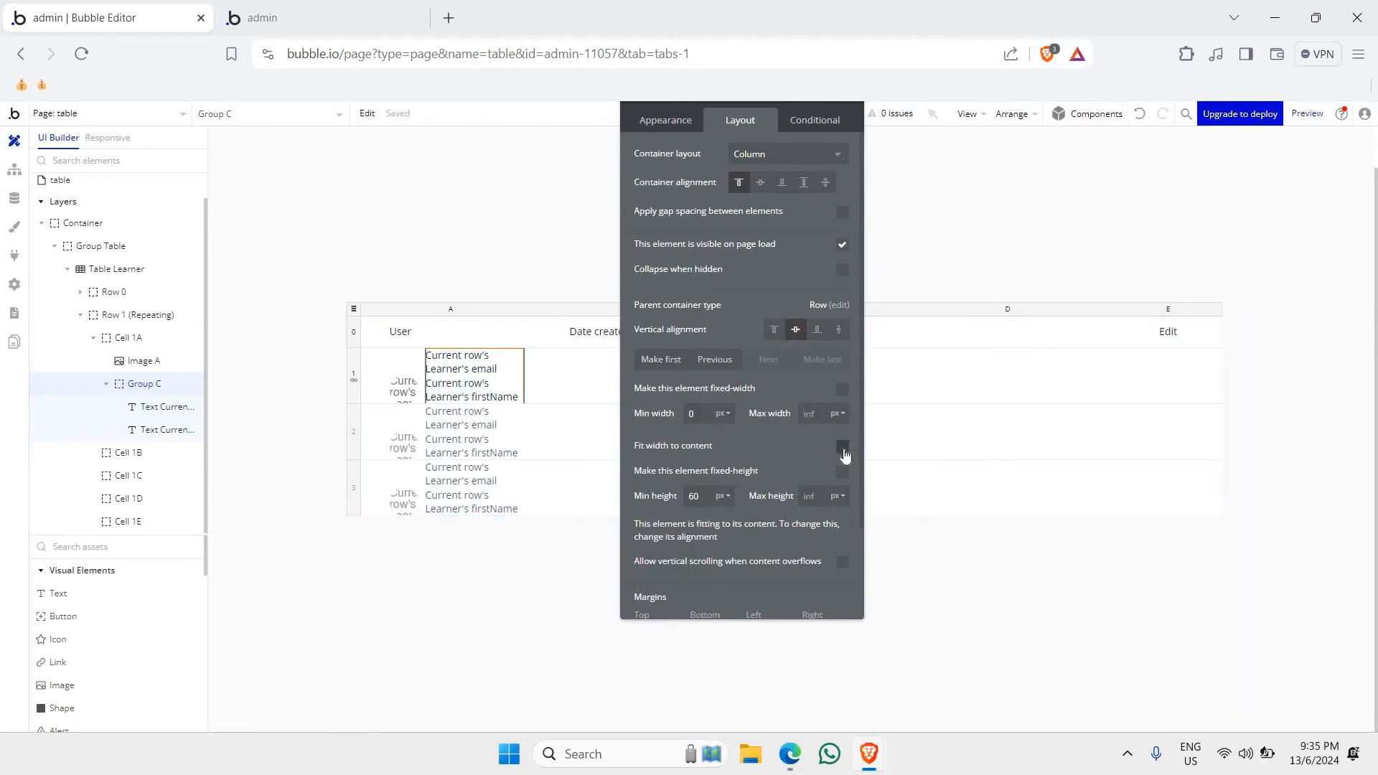
{"action": "left_click", "coordinate": [843, 448]}
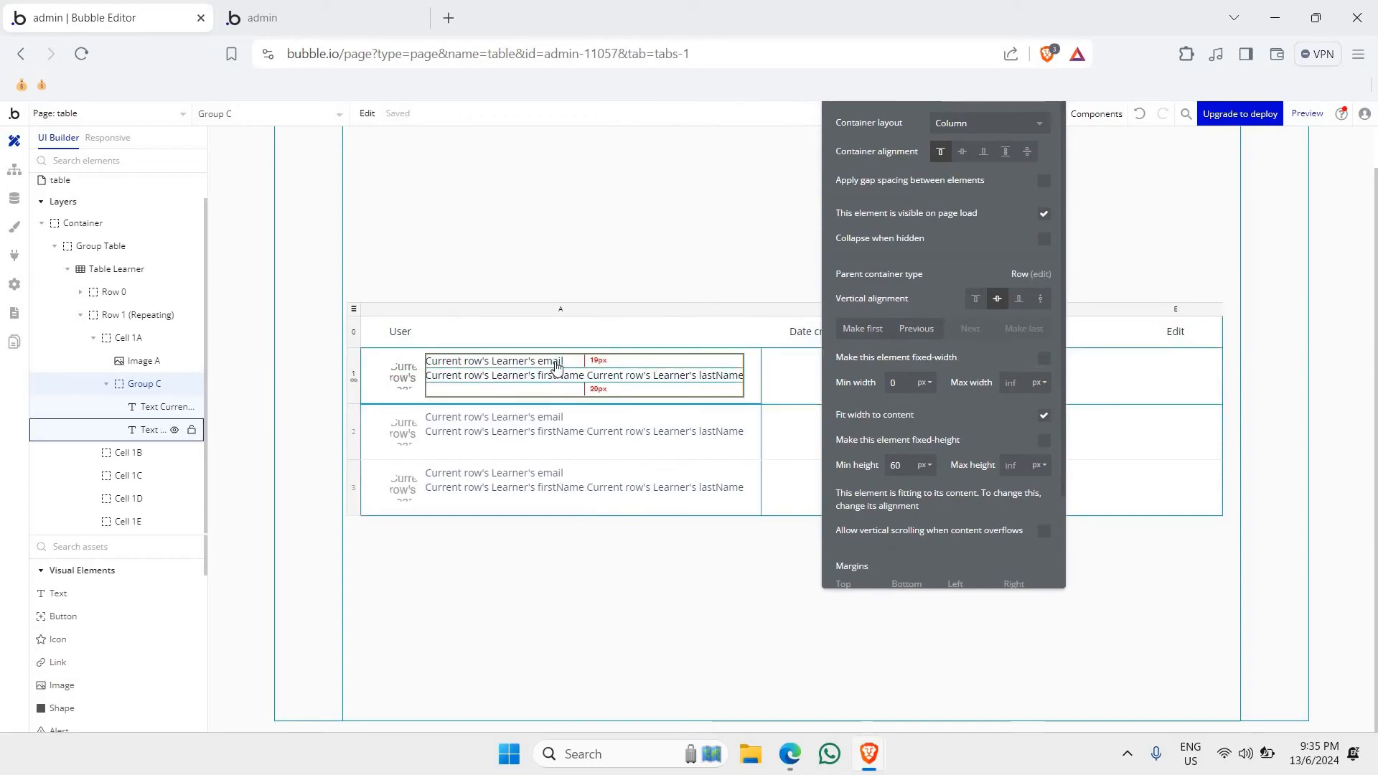
- Order the name text before the email text and set their column group's minimum height to 0 px
{"action": "left_click", "coordinate": [502, 361]}
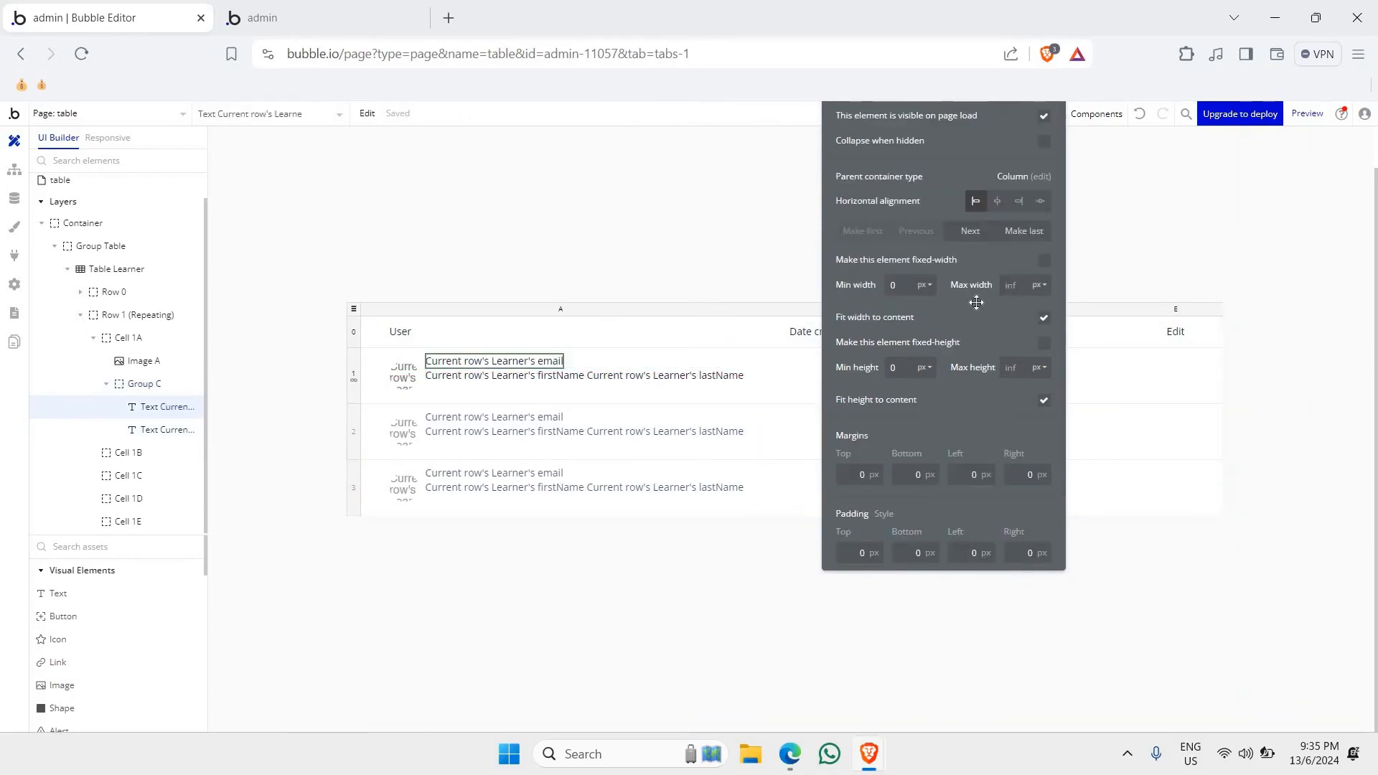
{"action": "left_click", "coordinate": [1002, 283]}
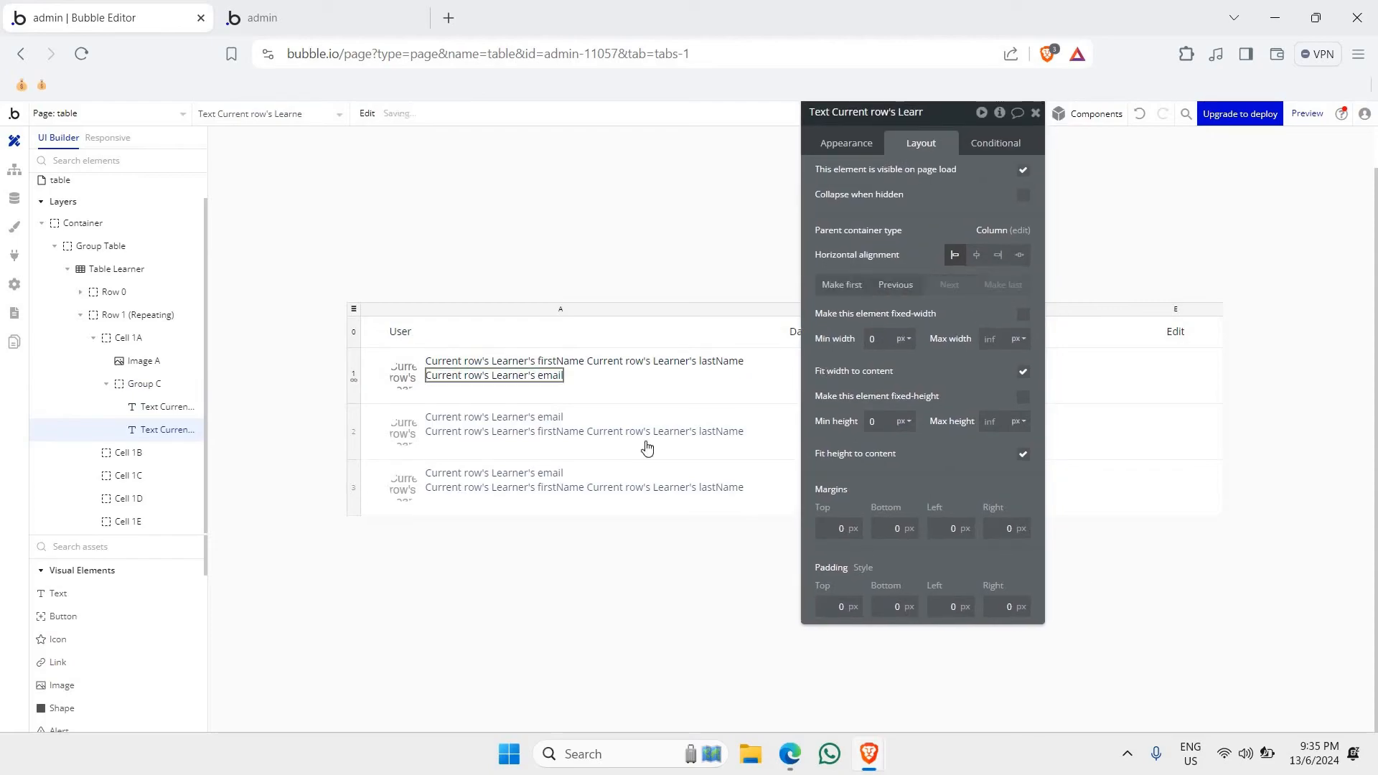
{"action": "left_click", "coordinate": [613, 388]}
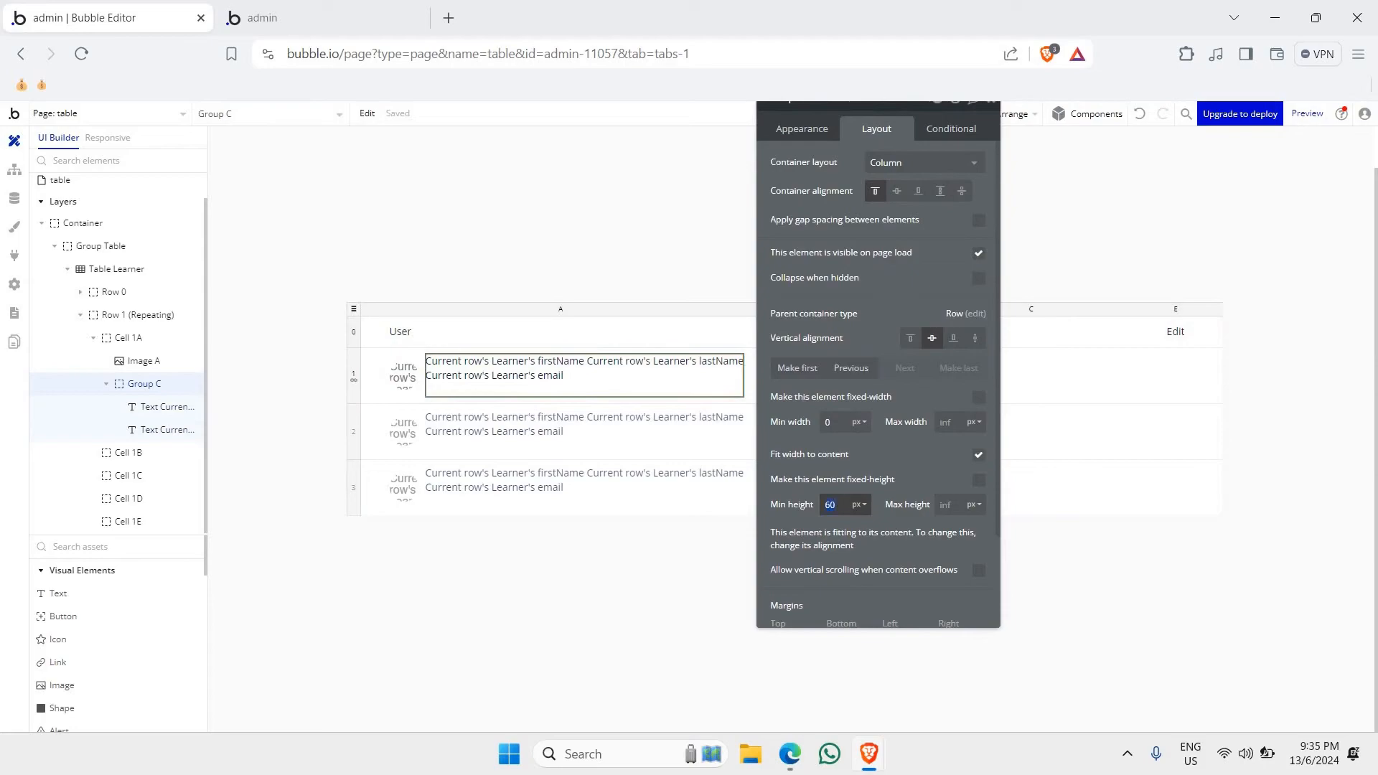
{"action": "type", "text": "0"}
{"action": "left_click", "coordinate": [886, 462]}
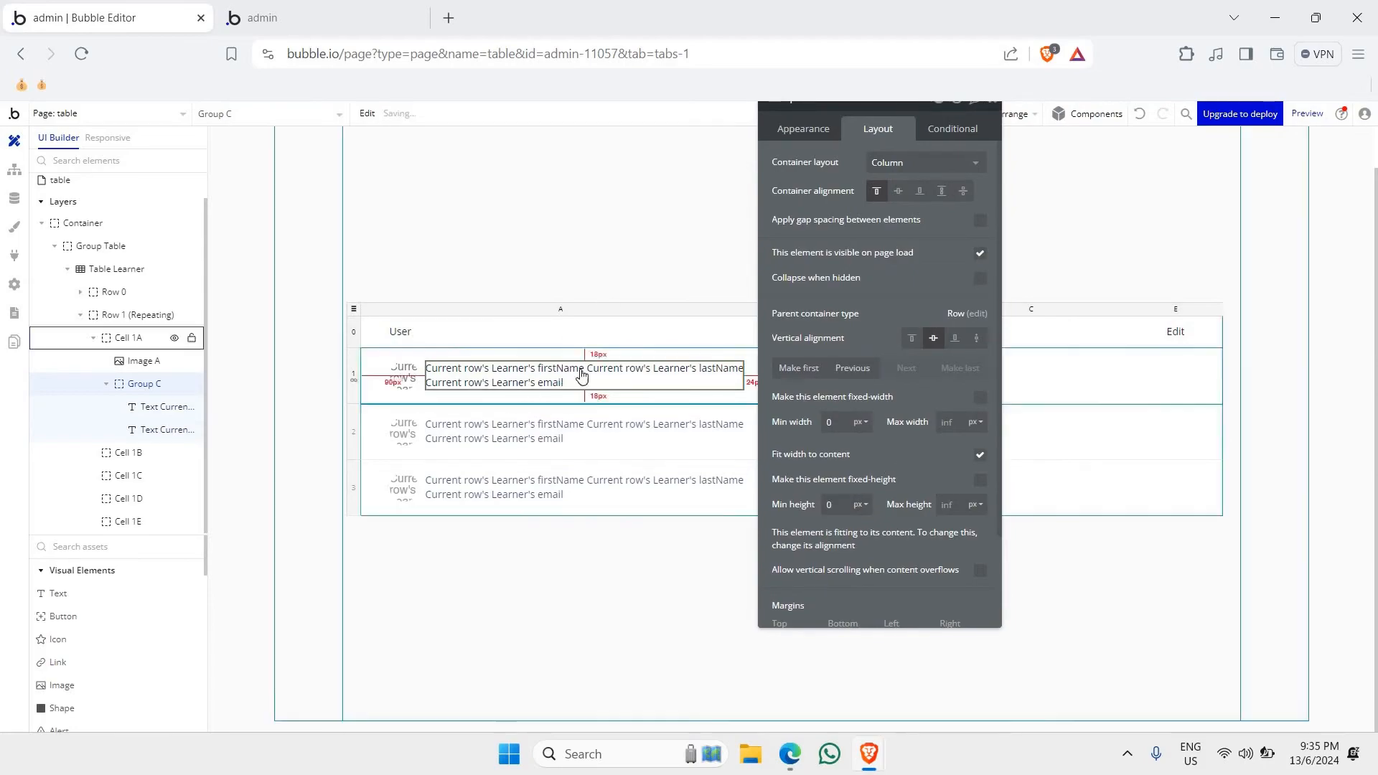
- Set the font weight of the name text in the repeating User cell to 500 (Medium)
{"action": "mouse_move", "coordinate": [572, 380]}
{"action": "left_mouse_down"}
{"action": "mouse_move", "coordinate": [554, 388]}
{"action": "mouse_move", "coordinate": [554, 374]}
{"action": "left_mouse_up"}
{"action": "left_click", "coordinate": [689, 385]}
{"action": "left_click", "coordinate": [630, 366]}
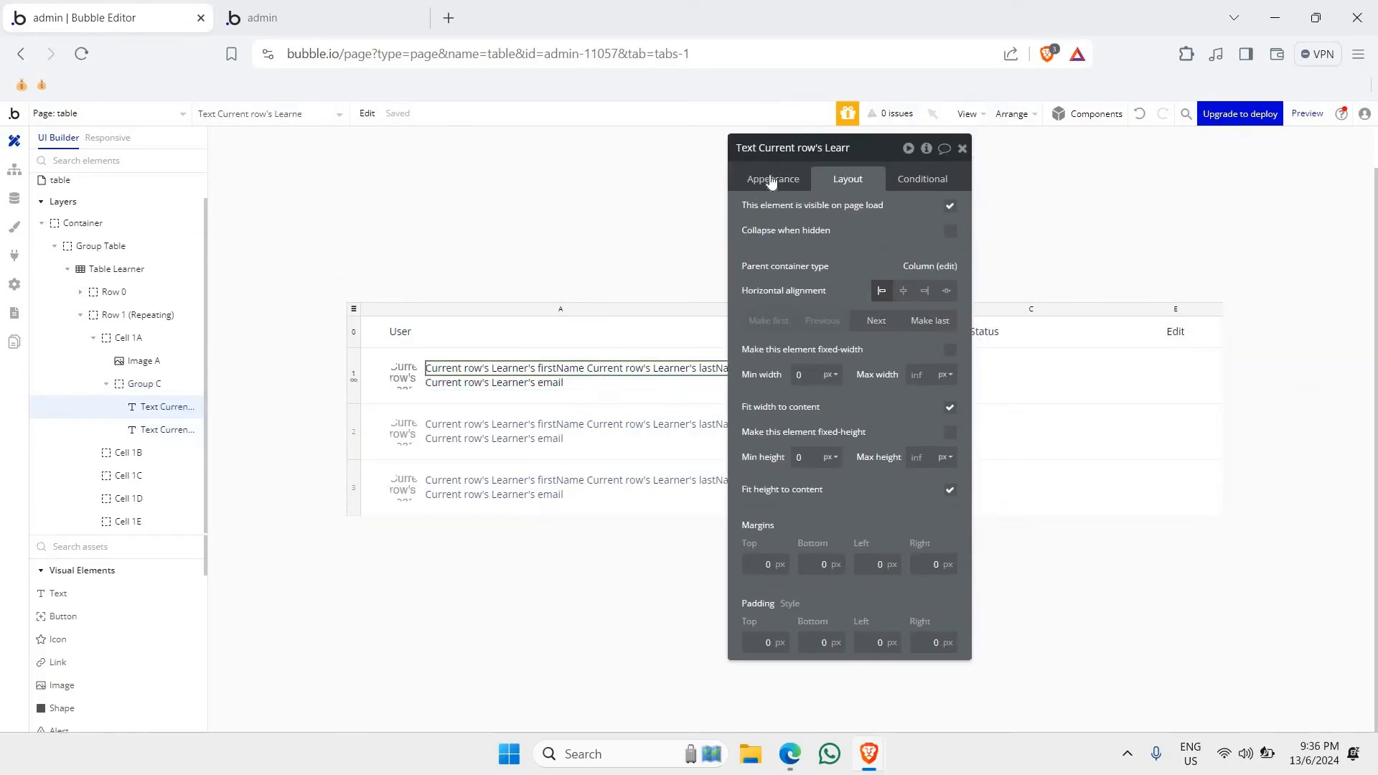
{"action": "left_click", "coordinate": [766, 178]}
{"action": "left_click_drag", "start_coordinate": [821, 475], "coordinate": [907, 382]}
{"action": "left_click", "coordinate": [880, 369]}
{"action": "scroll", "coordinate": [926, 379], "scroll_direction": "down", "scroll_amount": 1}
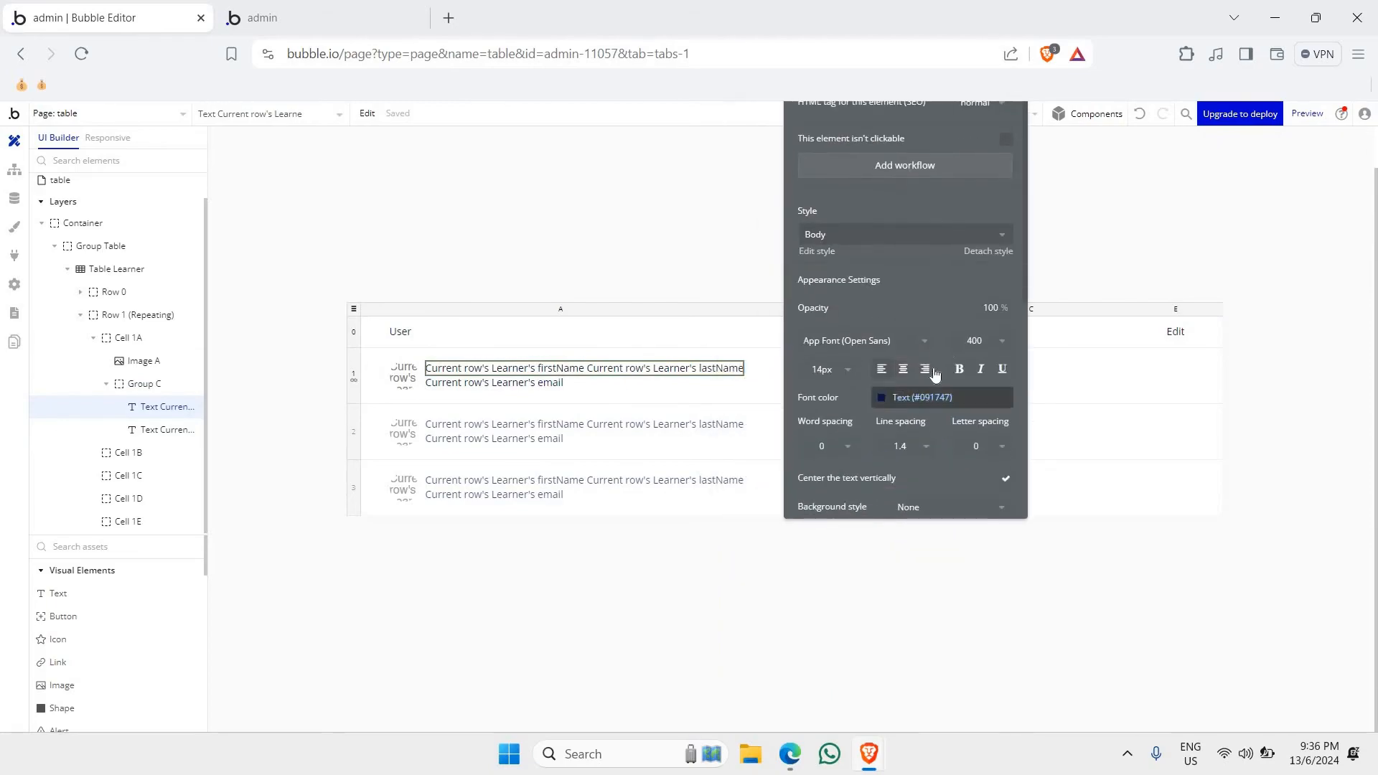
{"action": "left_click", "coordinate": [977, 341]}
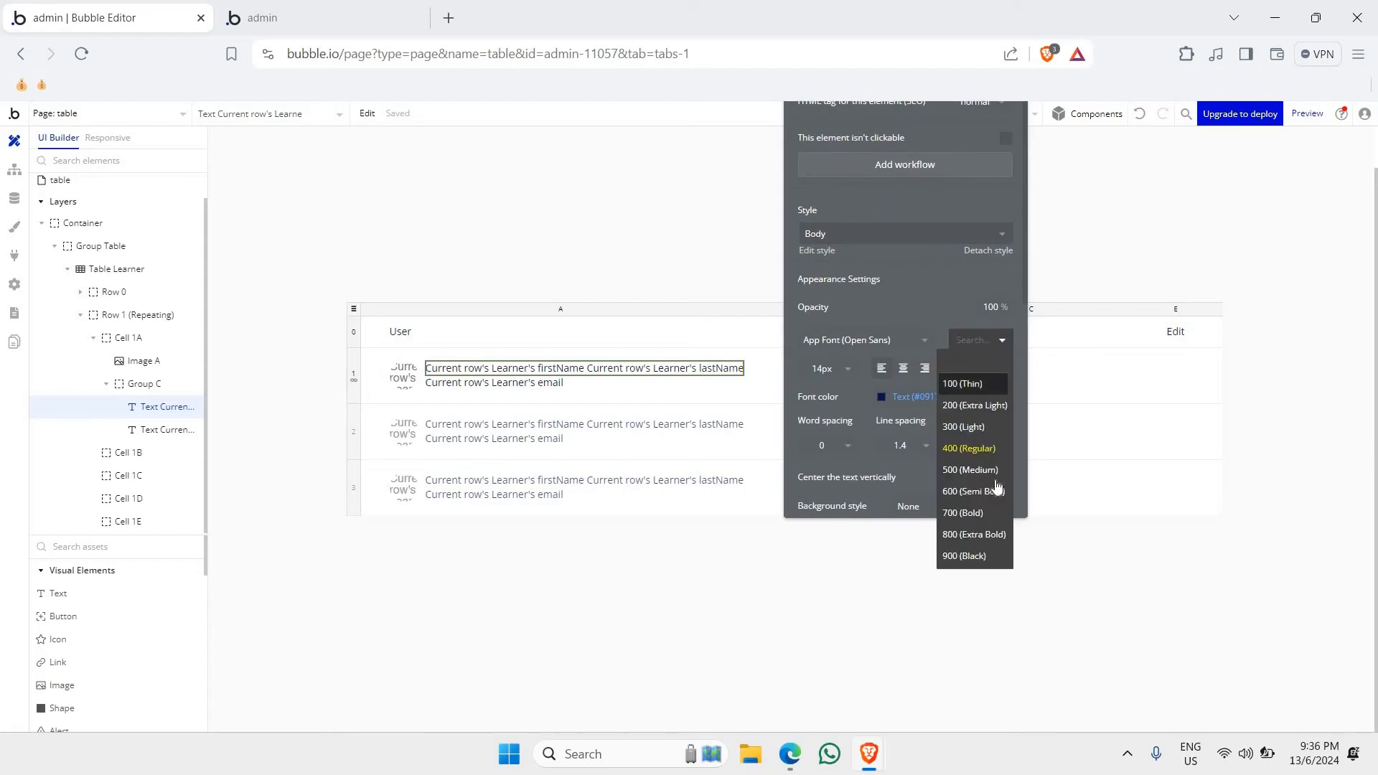
{"action": "left_click", "coordinate": [975, 473]}
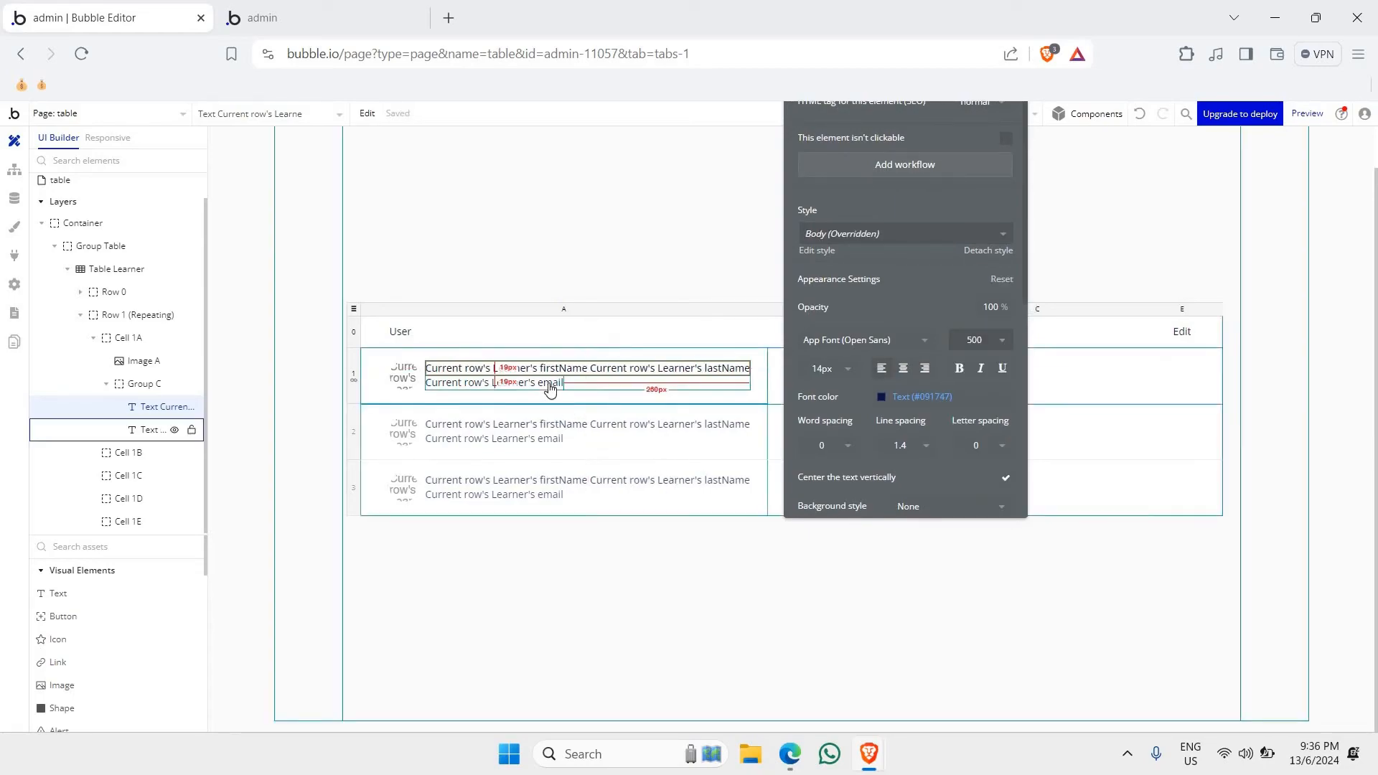
- Set the email text's font weight to 300 (Light)
{"action": "left_click", "coordinate": [1000, 279]}
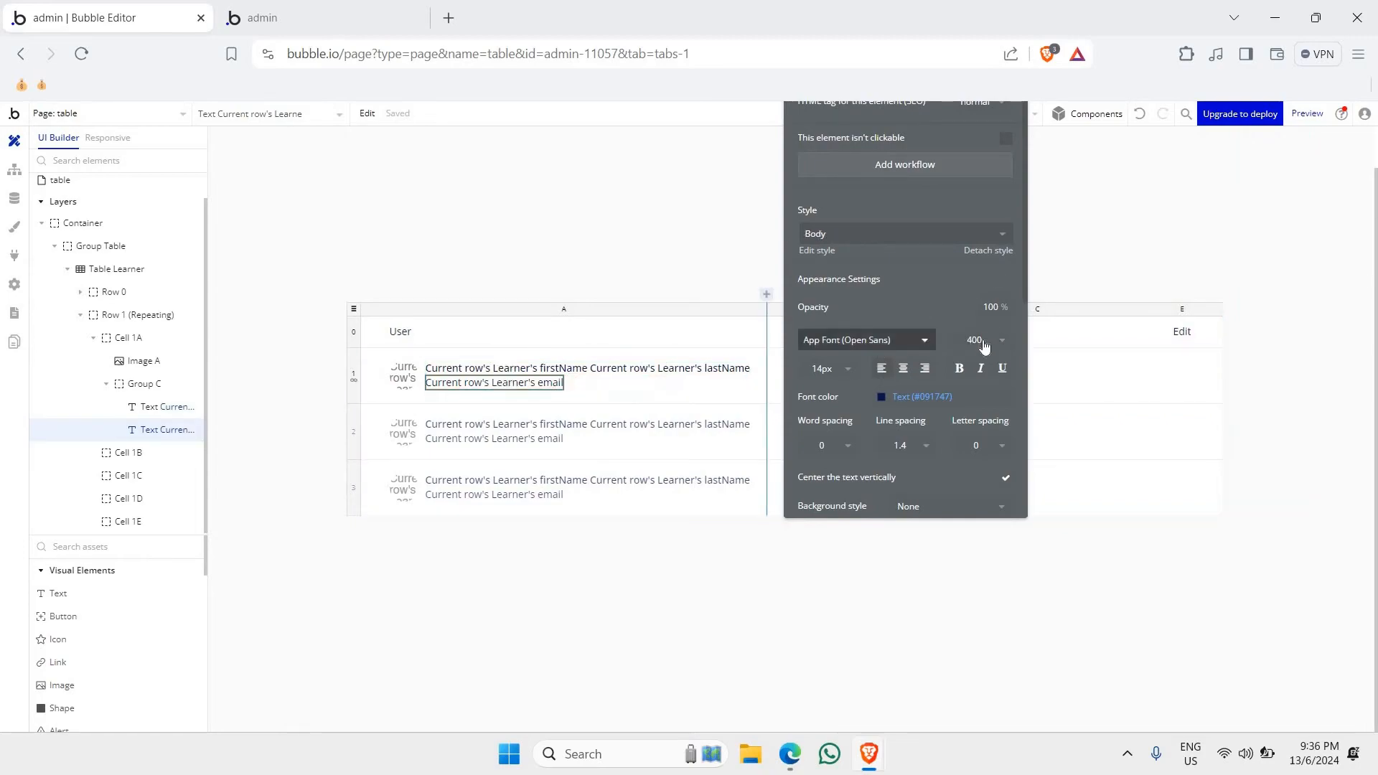
{"action": "left_click", "coordinate": [980, 339]}
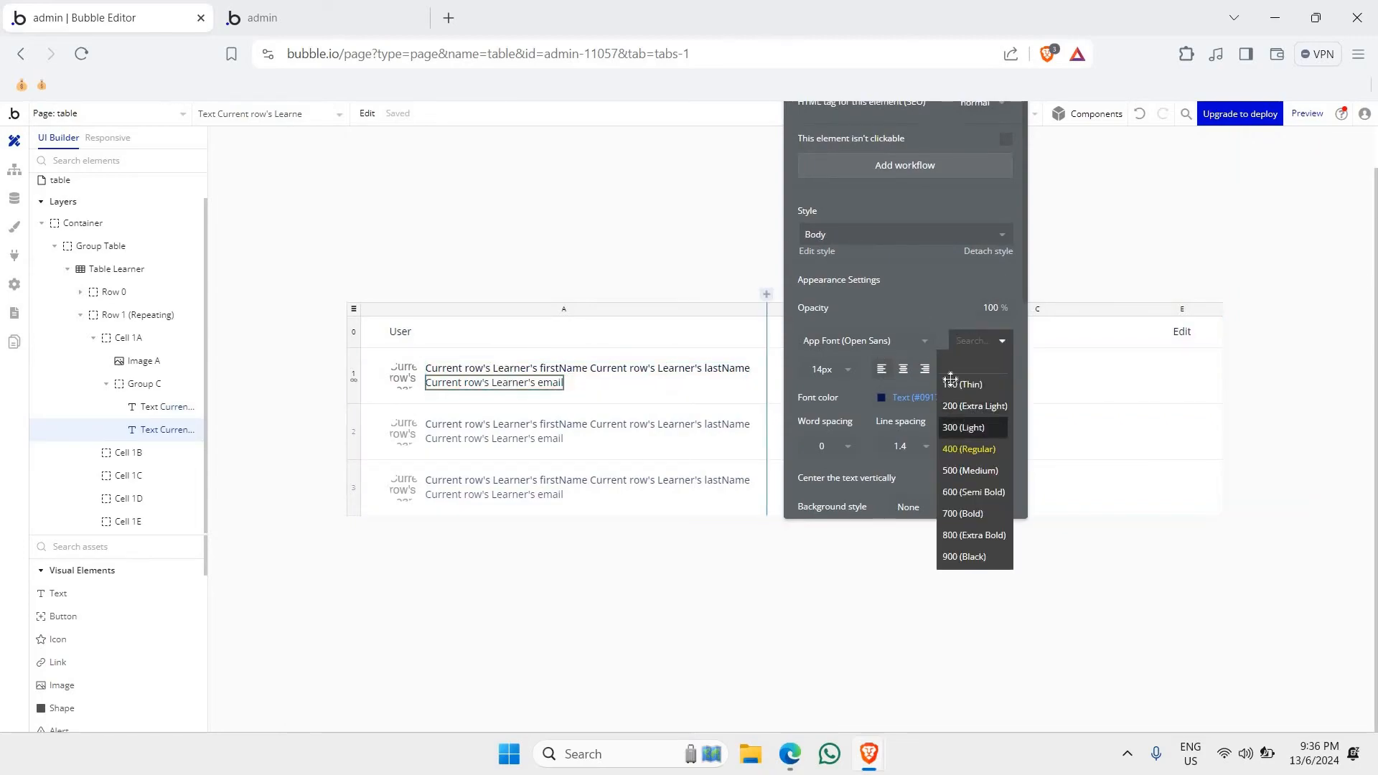
{"action": "left_click", "coordinate": [949, 379]}
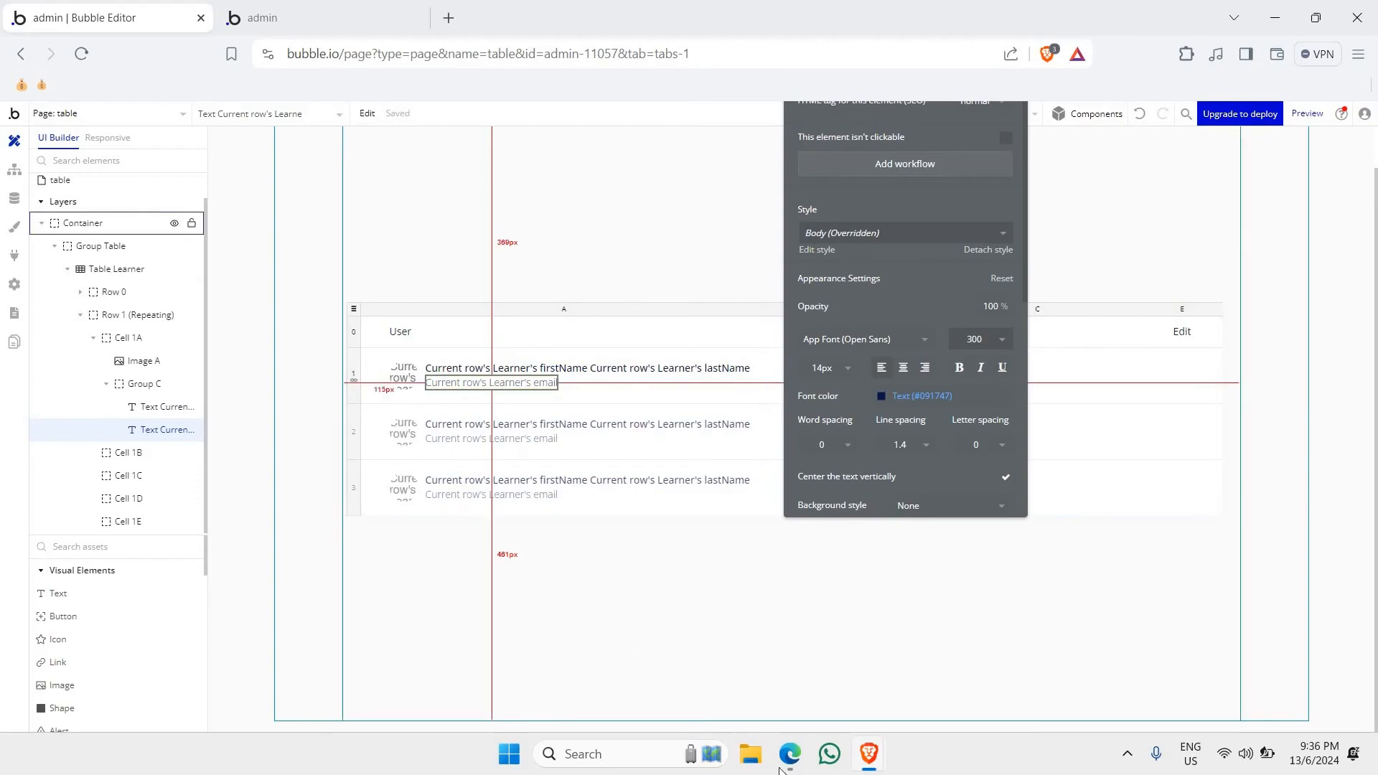
- Check the name and email styling of the User column in the live preview and return to the editor
{"action": "left_click", "coordinate": [299, 10]}
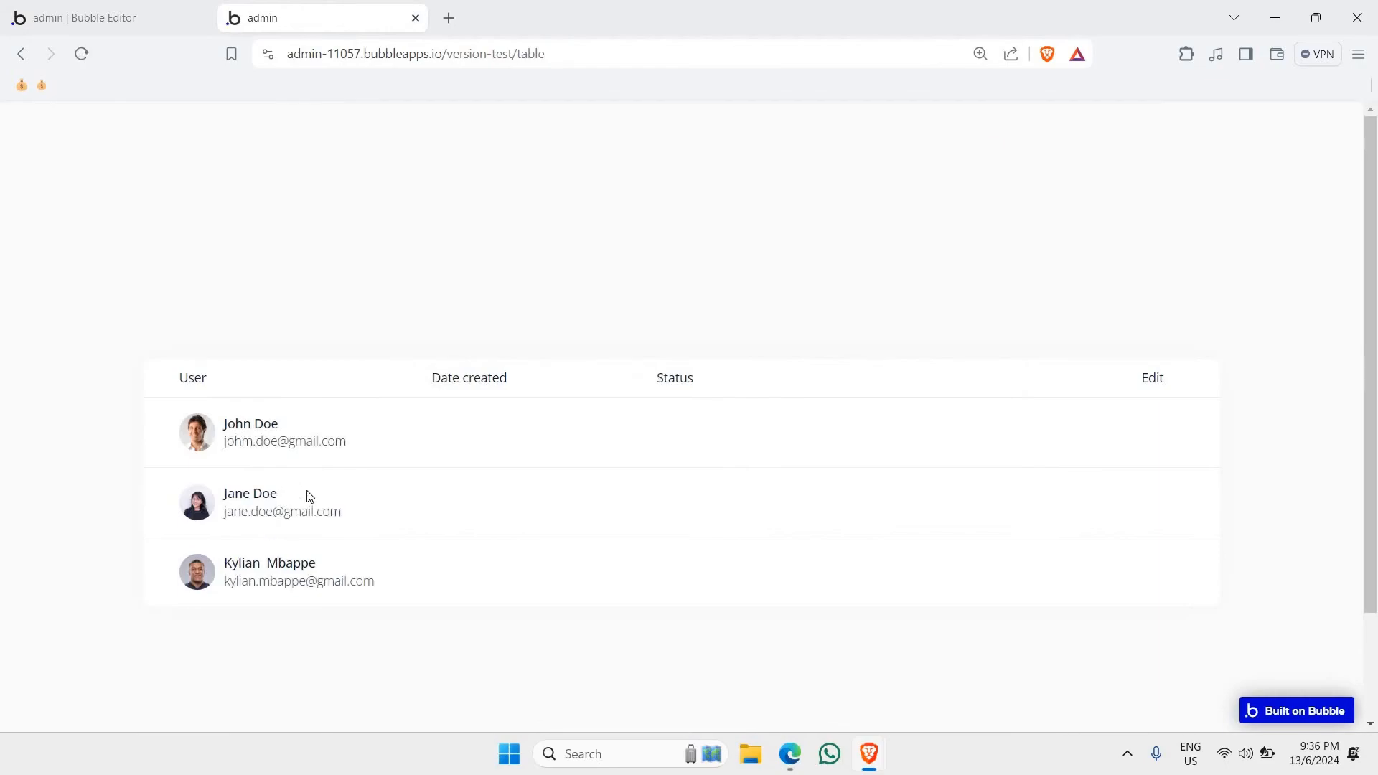
{"action": "scroll", "coordinate": [309, 495], "scroll_direction": "down", "scroll_amount": 2}
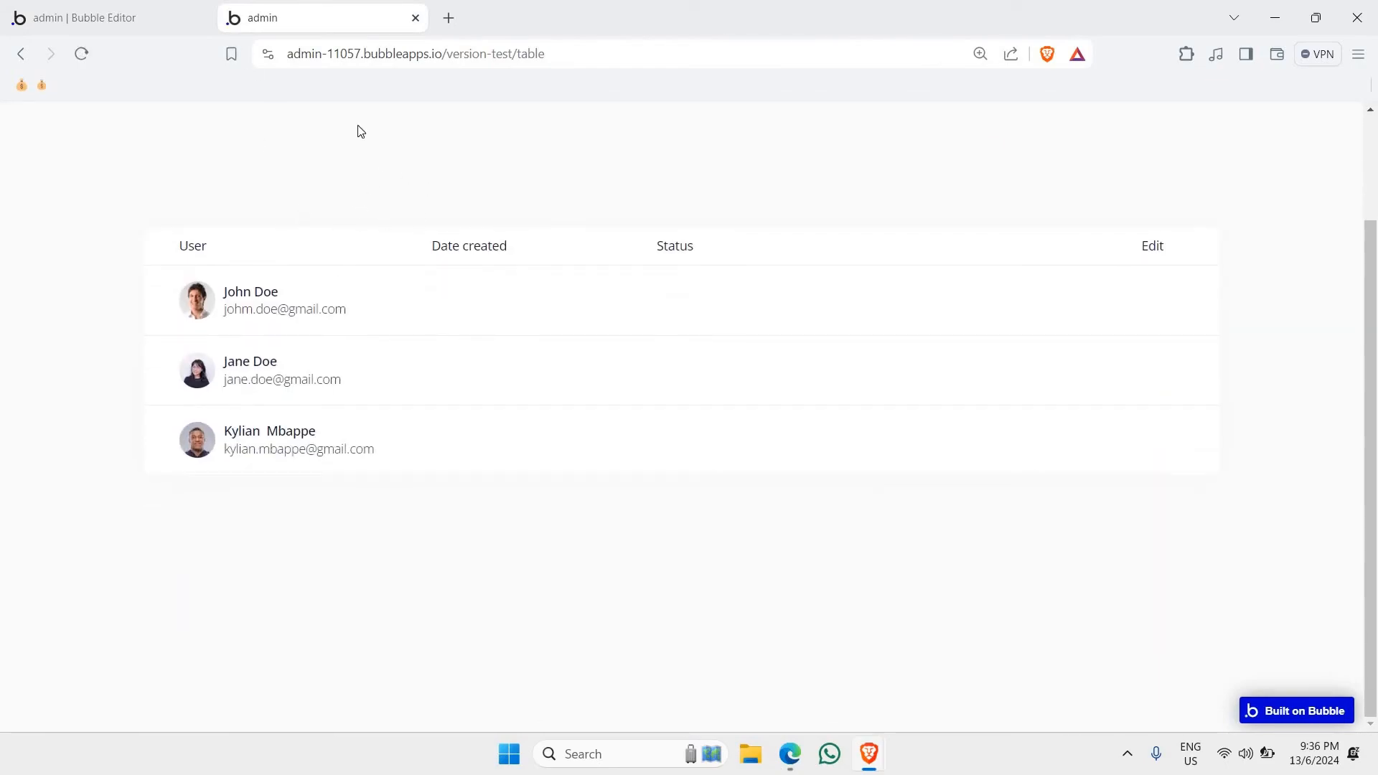
{"action": "left_click", "coordinate": [169, 9]}
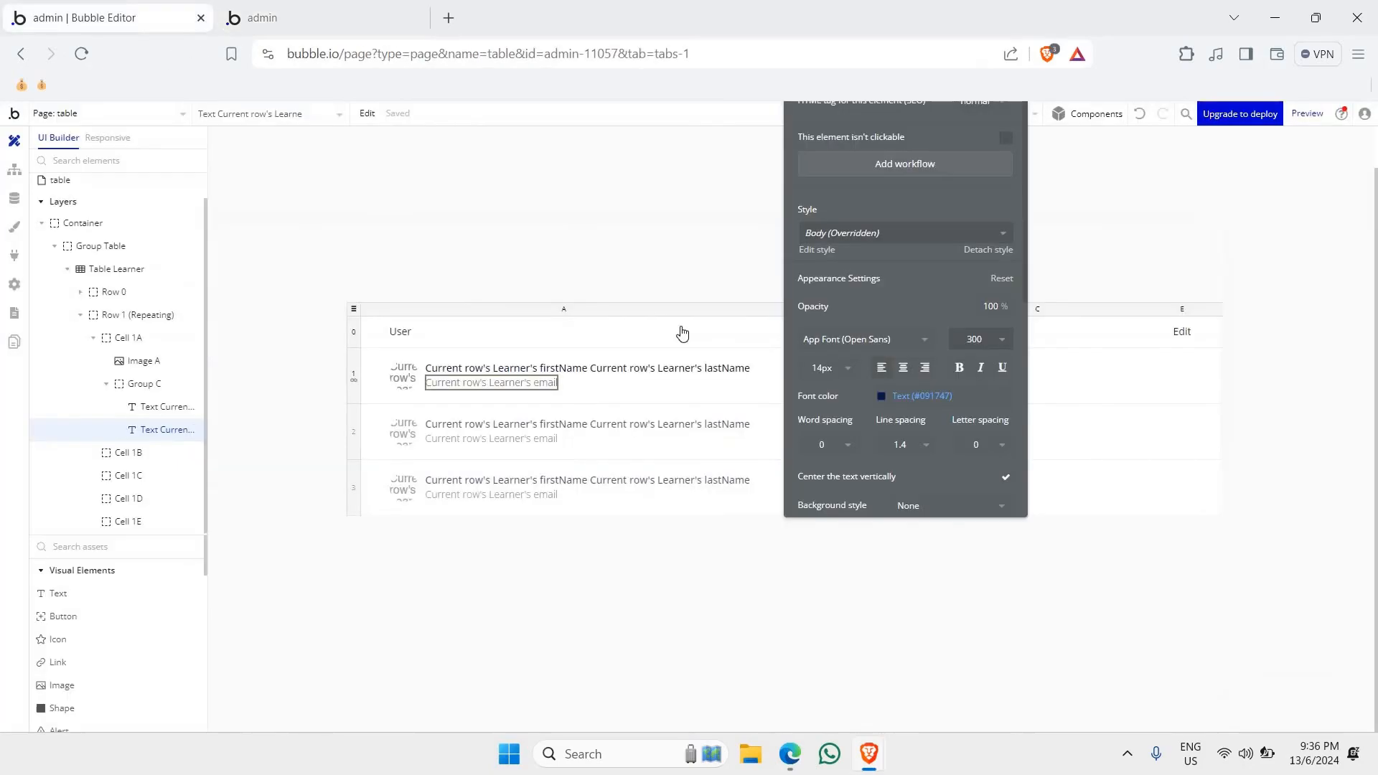
- Place a new text element in the repeating cell of the Date created column
{"action": "left_click", "coordinate": [797, 422]}
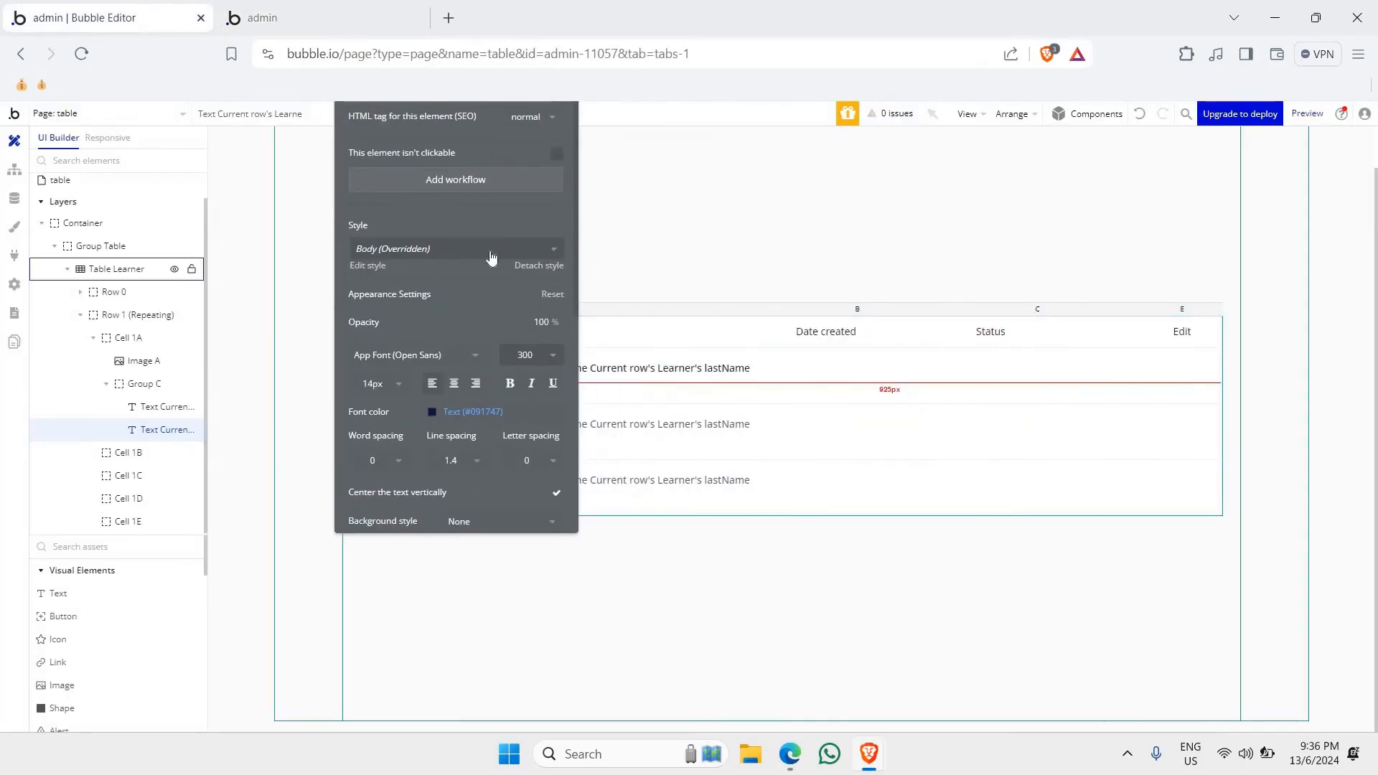
{"action": "left_click_drag", "start_coordinate": [345, 335], "coordinate": [187, 477]}
{"action": "left_click", "coordinate": [450, 310]}
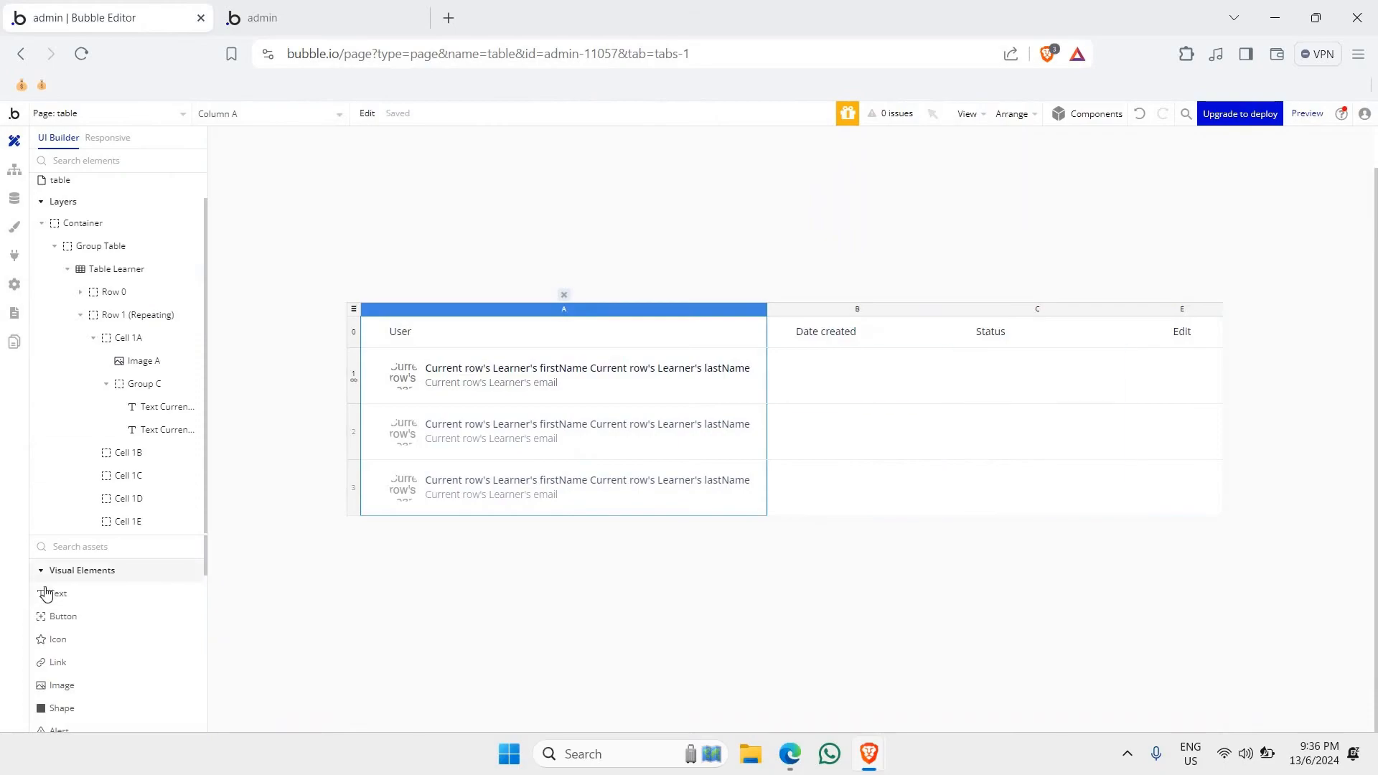
{"action": "left_click_drag", "start_coordinate": [52, 593], "coordinate": [825, 375]}
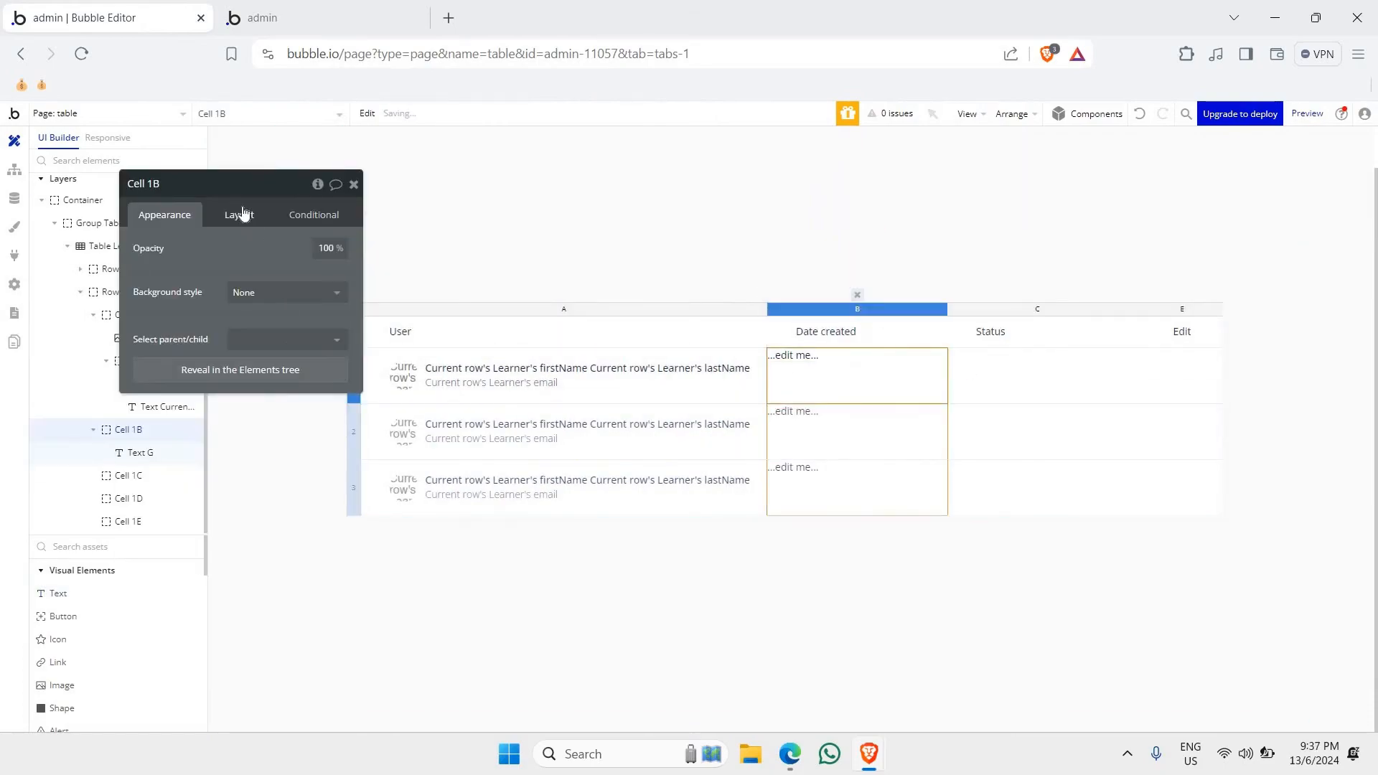
- Give the repeating Date created cell a left padding of 40 px and centre its text vertically
{"action": "left_click", "coordinate": [242, 214]}
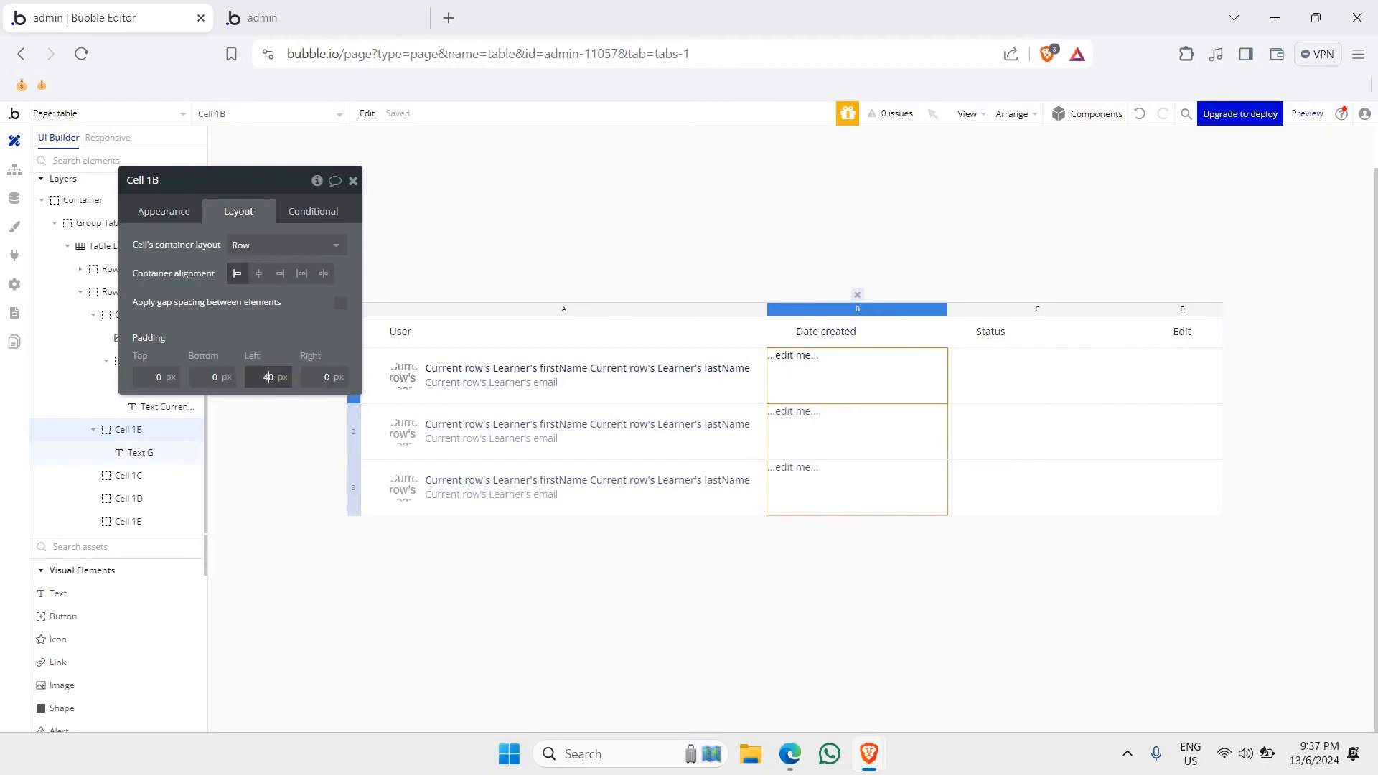
{"action": "left_click", "coordinate": [327, 378]}
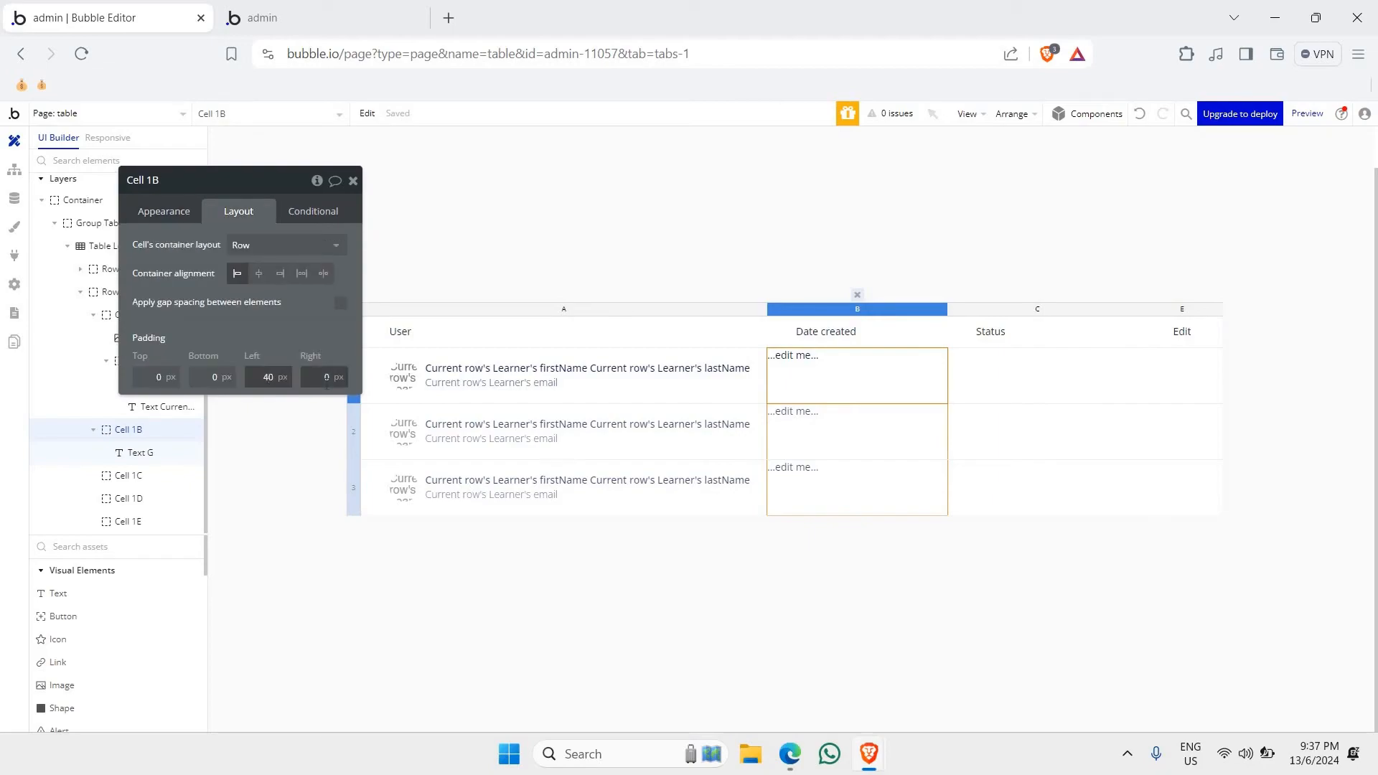
{"action": "left_click", "coordinate": [829, 356]}
{"action": "left_click", "coordinate": [294, 323]}
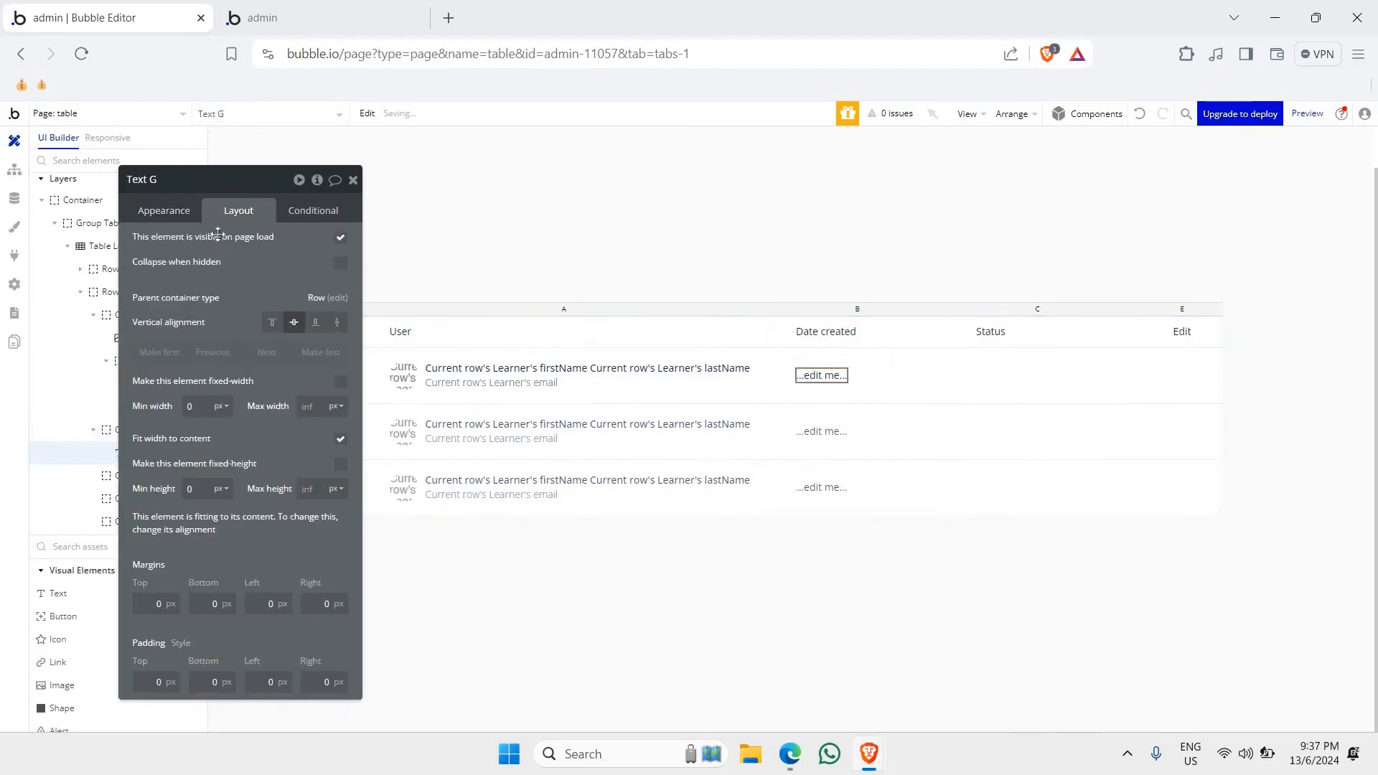
- Set the text in the repeating Date created cell to the dynamic value Current row's Learner's Creation Date
{"action": "left_click", "coordinate": [169, 210]}
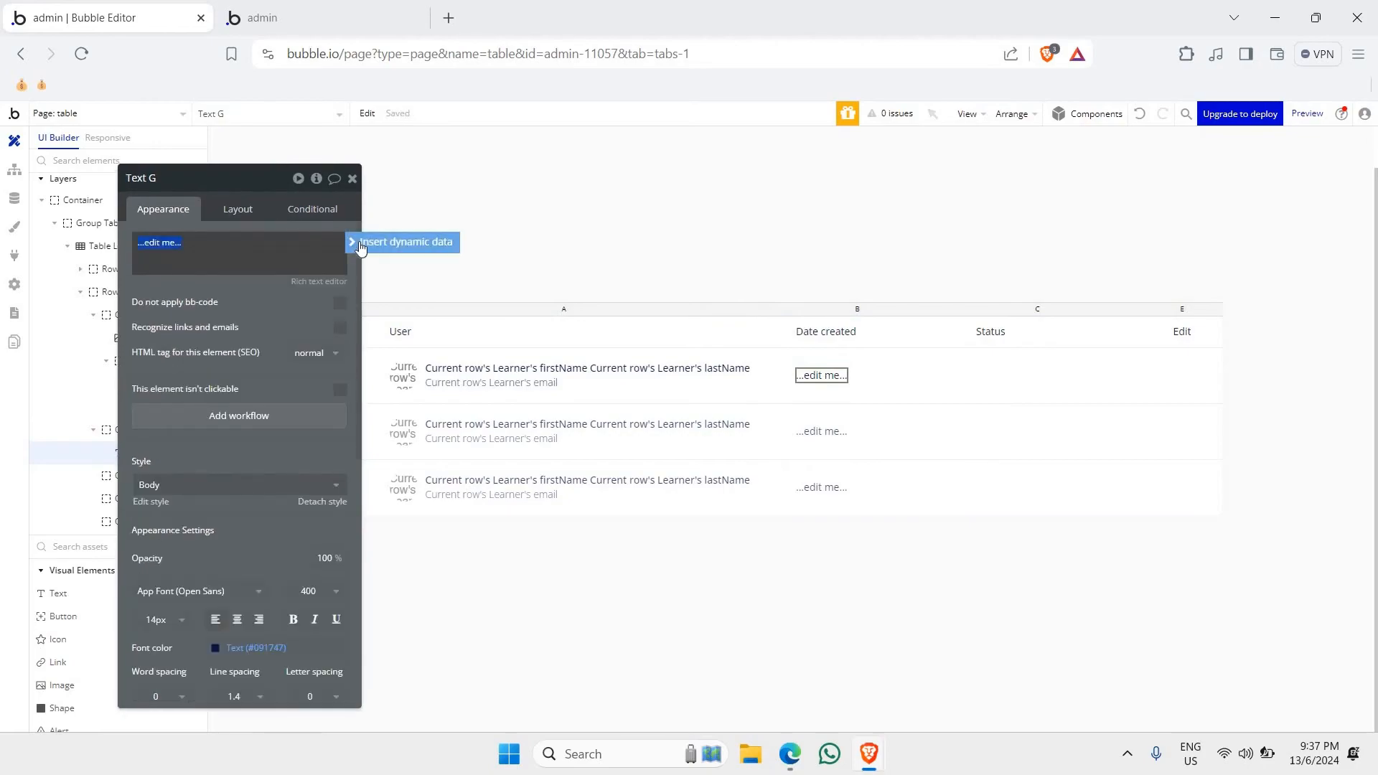
{"action": "left_click", "coordinate": [358, 247]}
{"action": "left_click", "coordinate": [274, 321]}
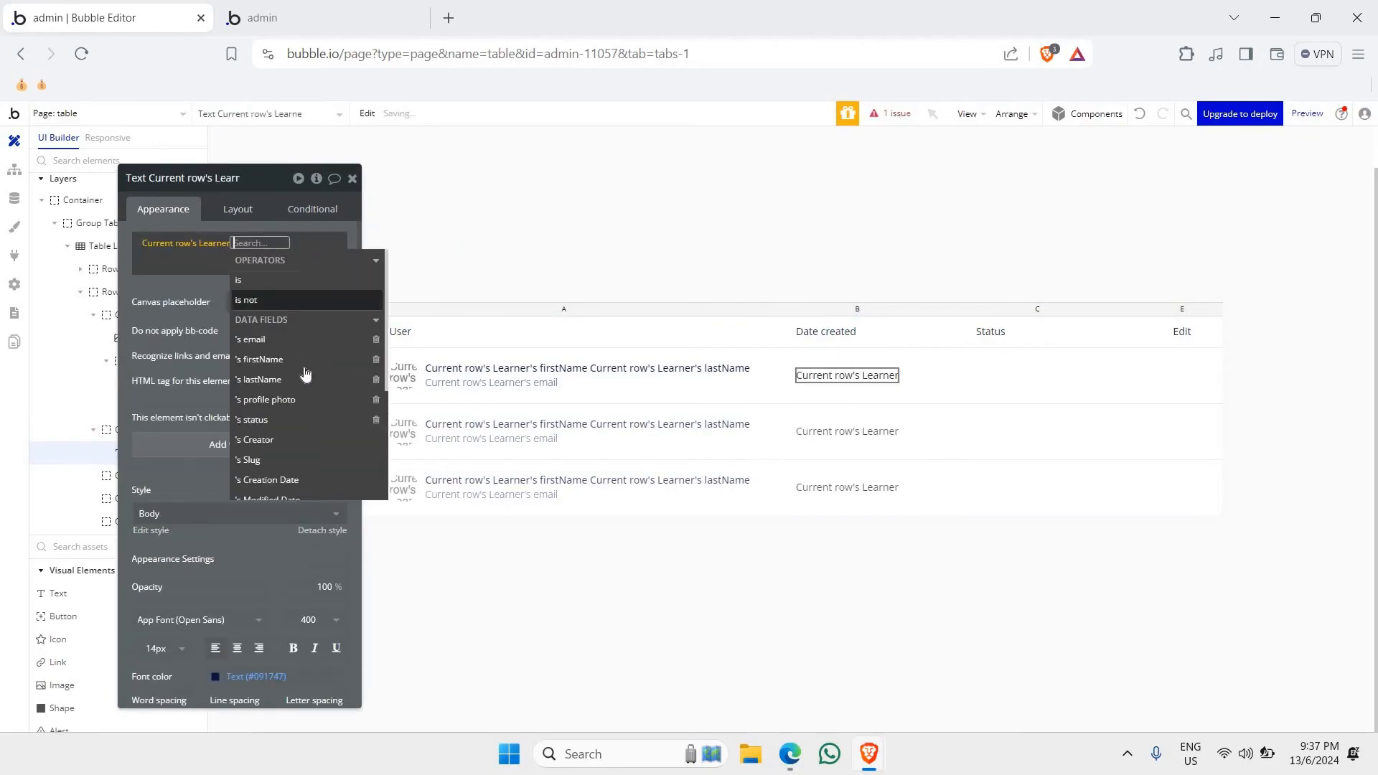
{"action": "scroll", "coordinate": [289, 427], "scroll_direction": "down", "scroll_amount": 2}
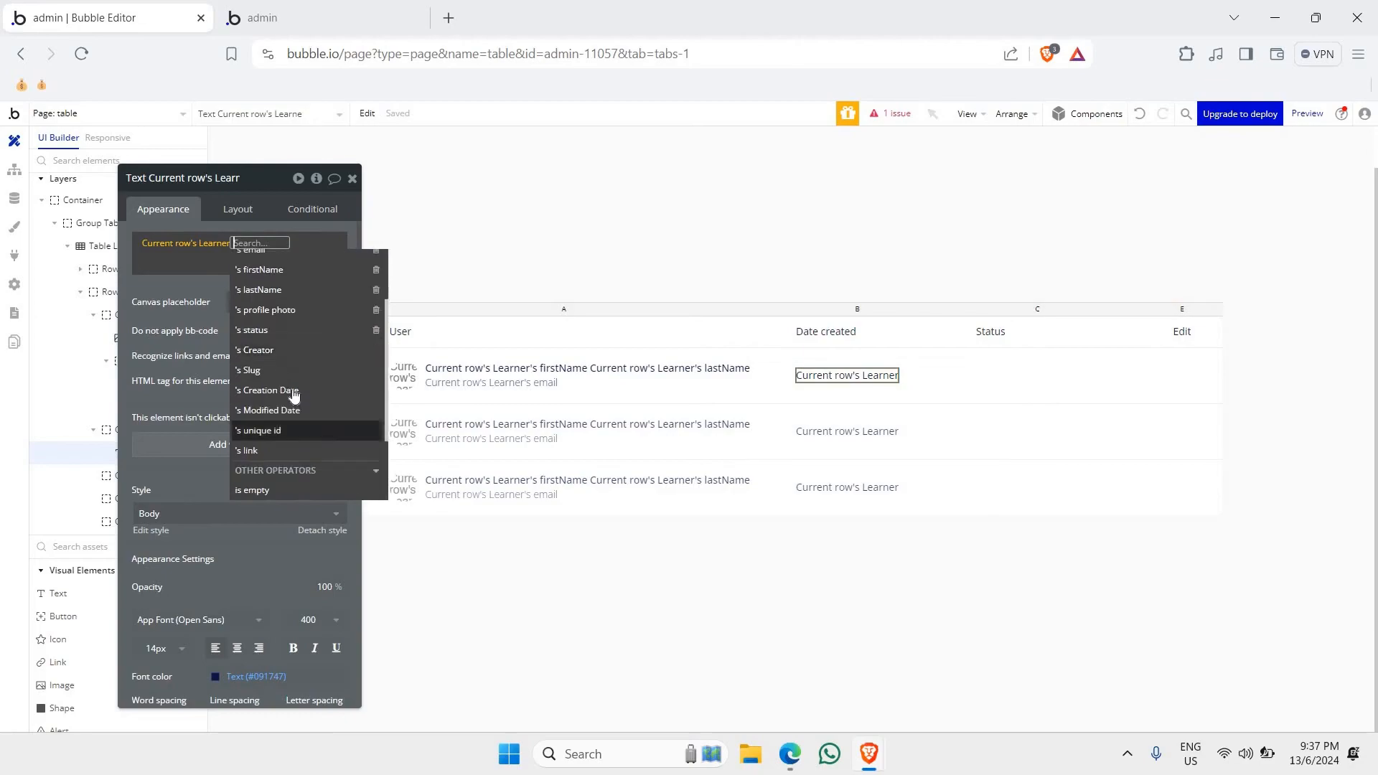
{"action": "left_click", "coordinate": [287, 394]}
{"action": "left_click", "coordinate": [144, 319]}
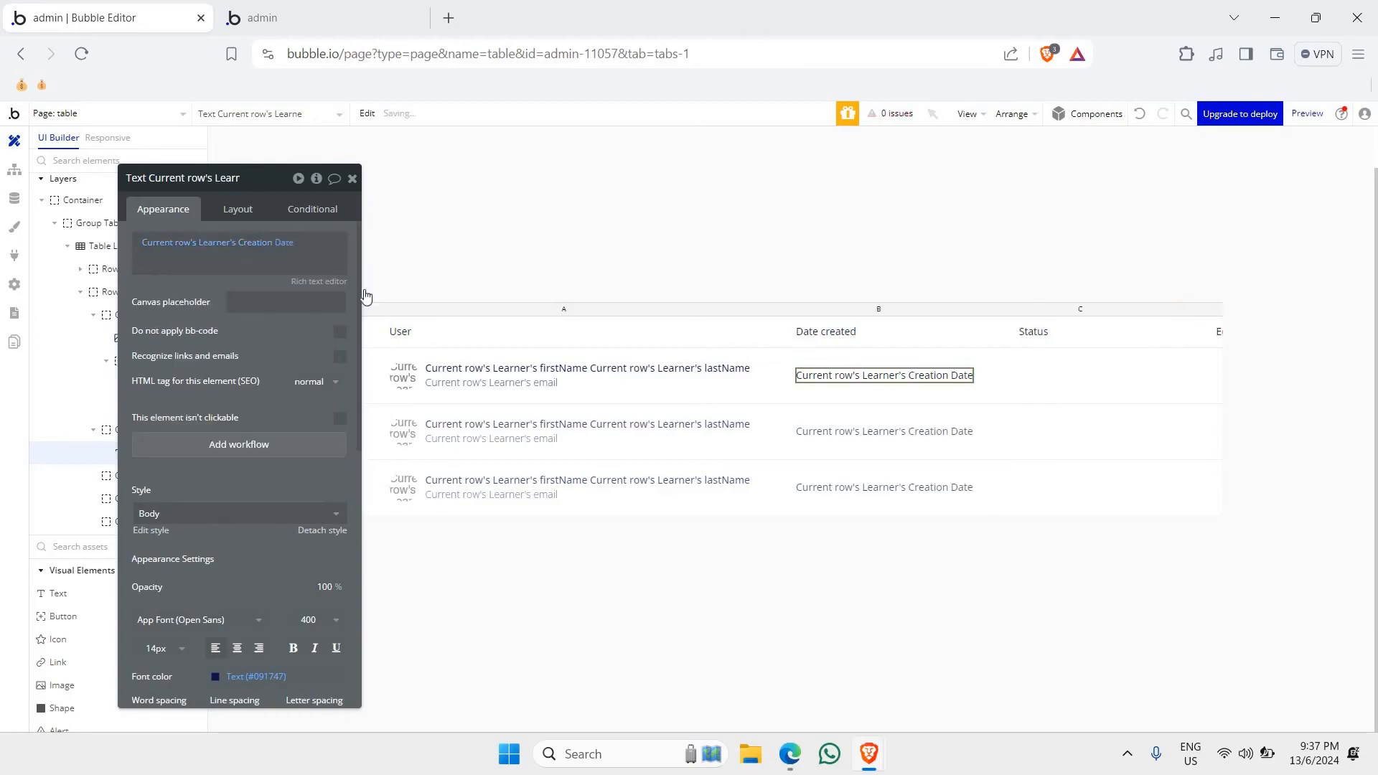
- Reload the live preview, check the Date created column and return to the editor
{"action": "left_click", "coordinate": [316, 17]}
{"action": "key", "text": "F5"}
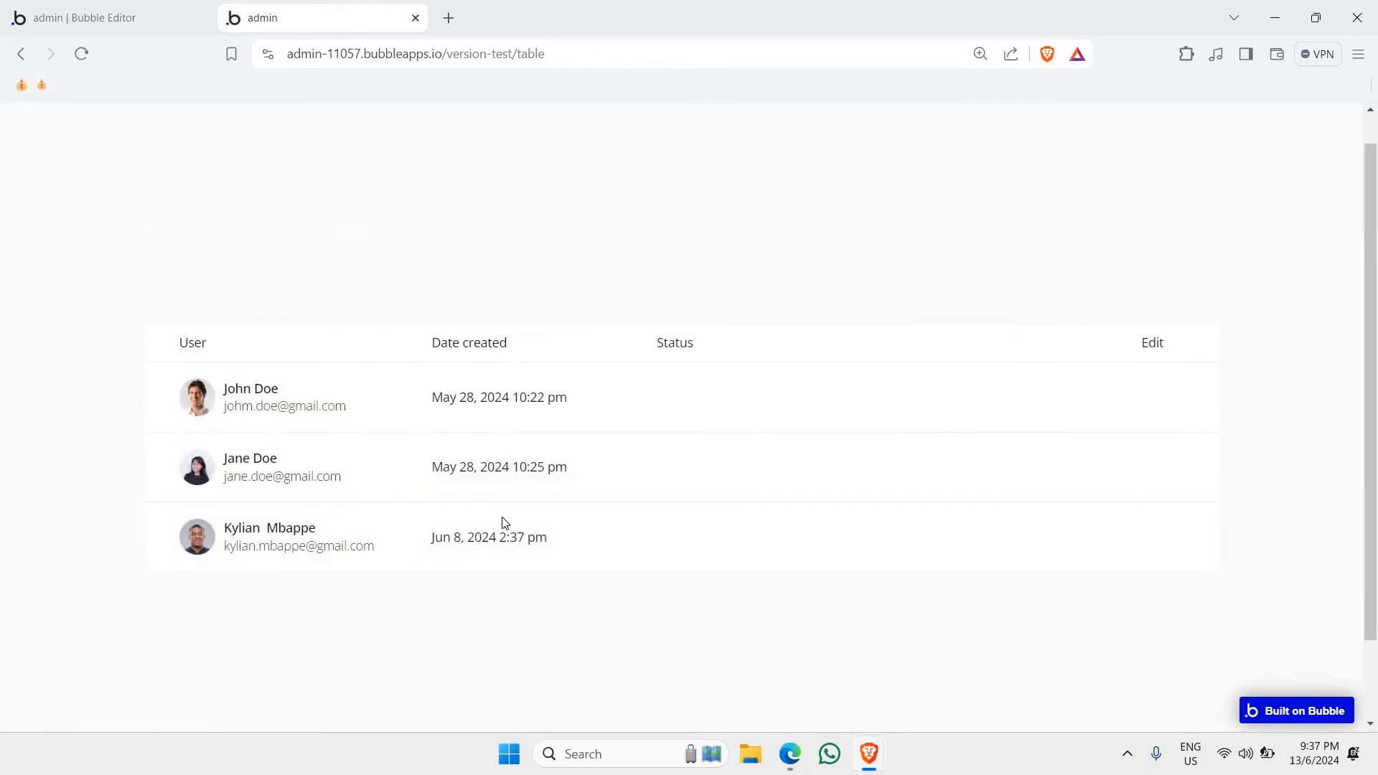
{"action": "left_click", "coordinate": [135, 11]}
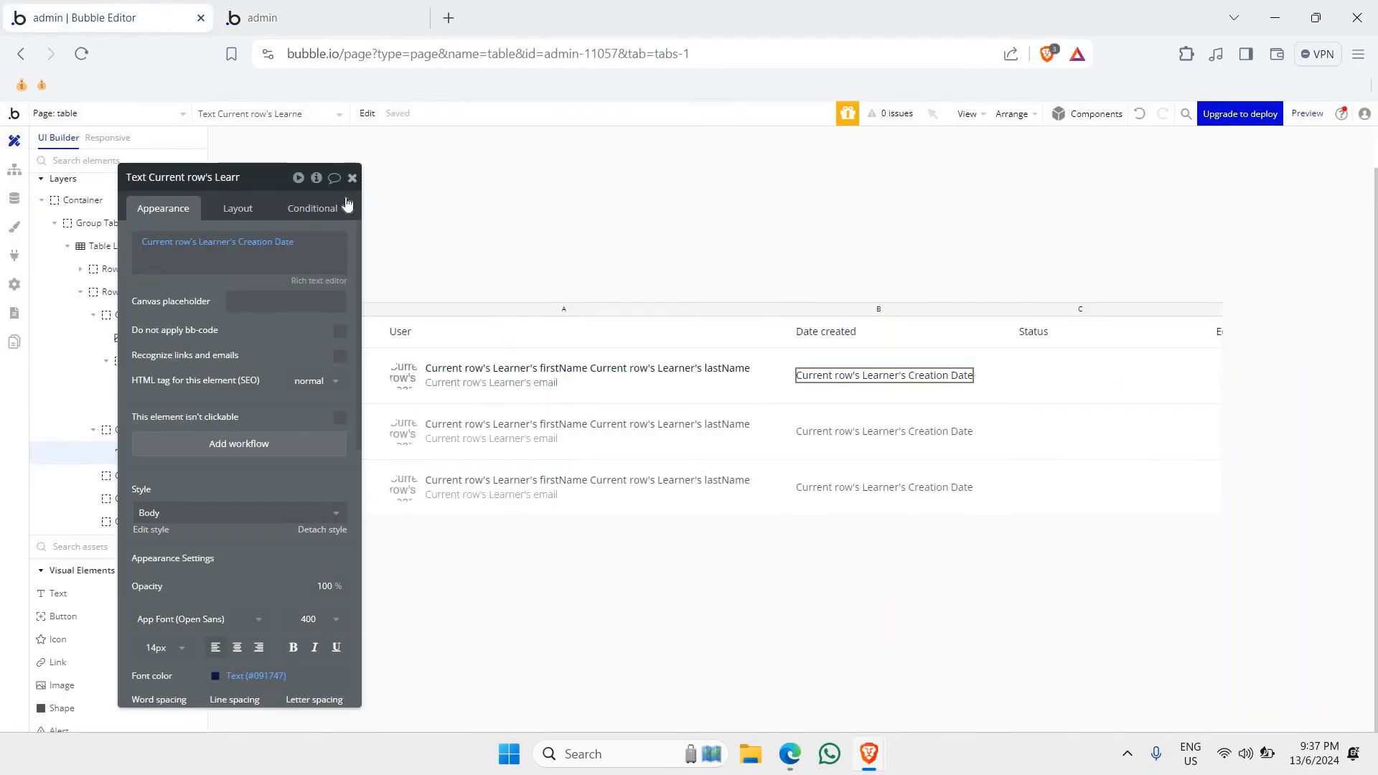
- Review the status values in the Learner app data and the table's live preview, and return to the page design
{"action": "left_click", "coordinate": [14, 198]}
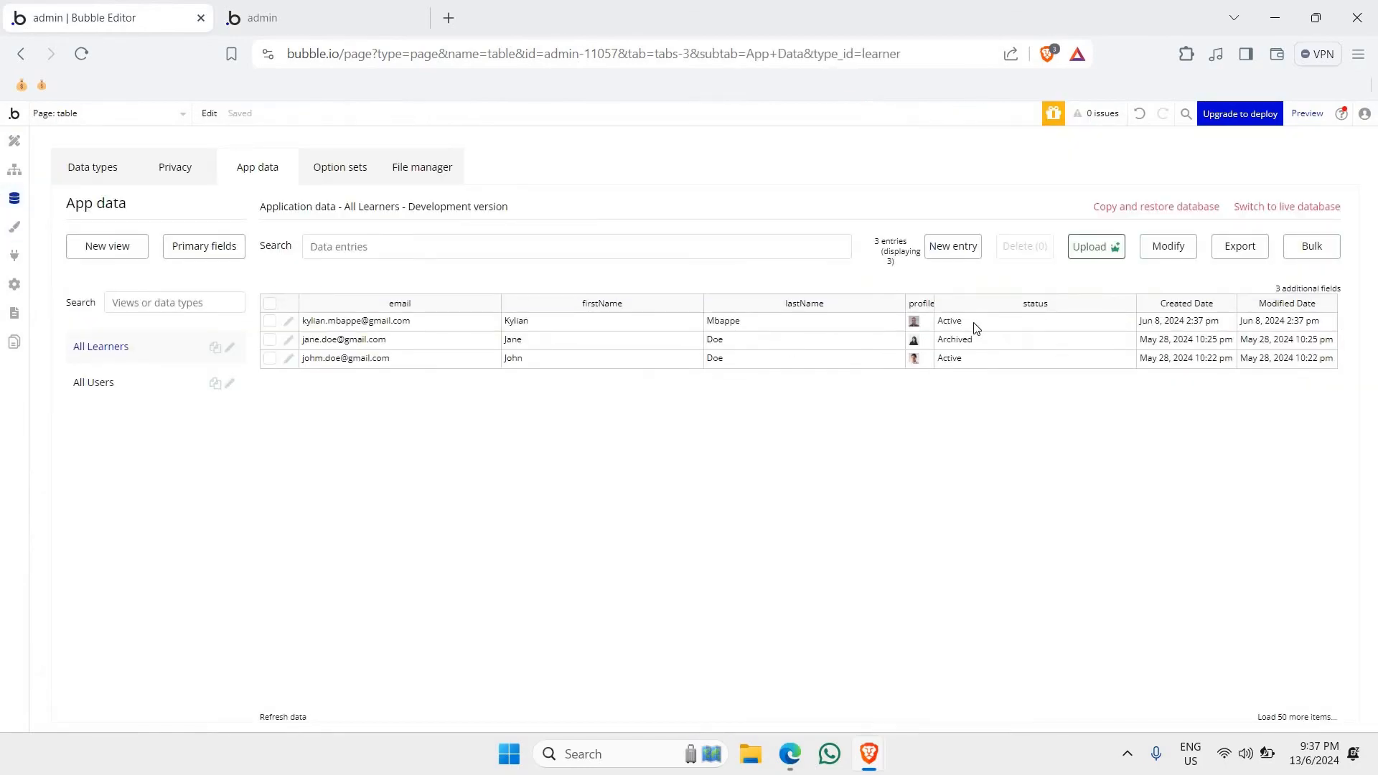
{"action": "left_click", "coordinate": [13, 141]}
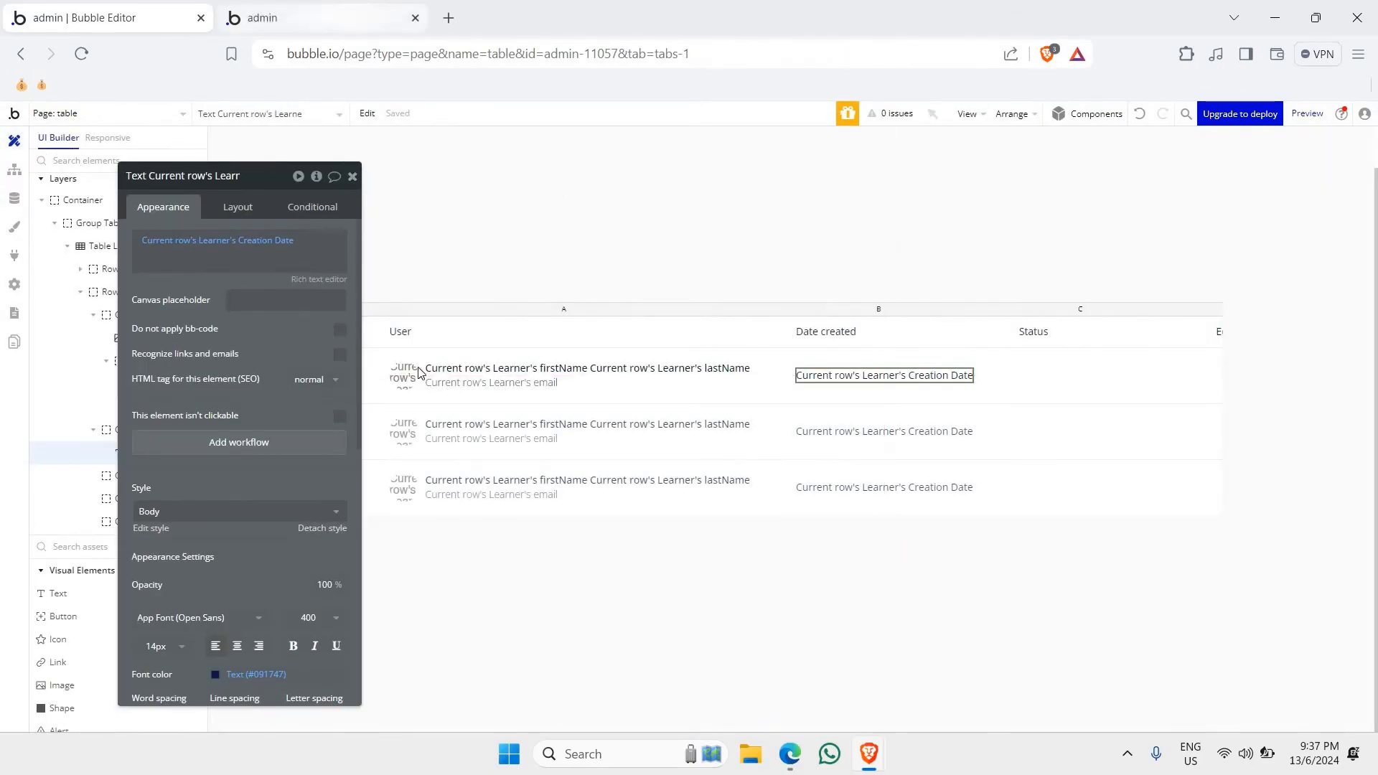
{"action": "key", "text": "ctrl+Tab"}
{"action": "left_click", "coordinate": [107, 8]}
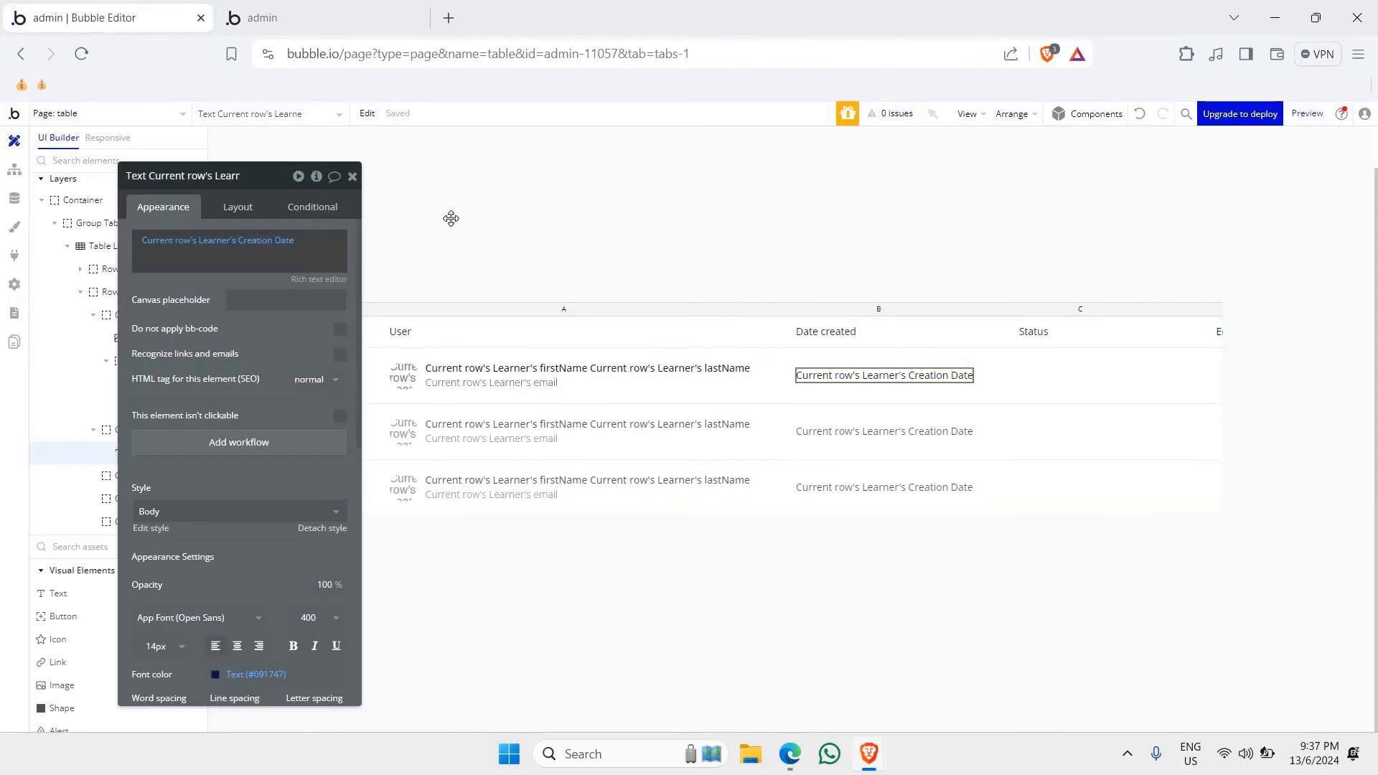
- Place a new text element in the repeating cell of the Status column
{"action": "left_click", "coordinate": [82, 593]}
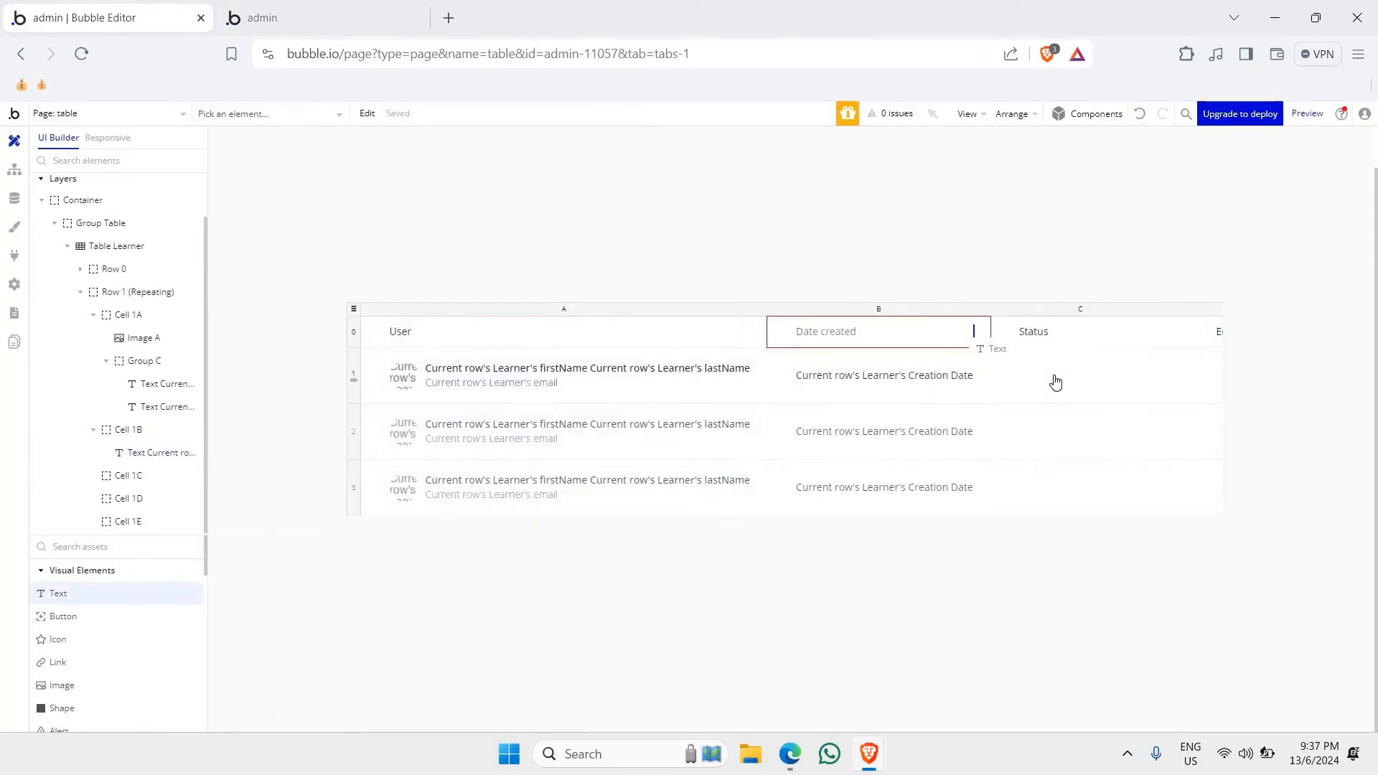
{"action": "left_click", "coordinate": [1055, 381]}
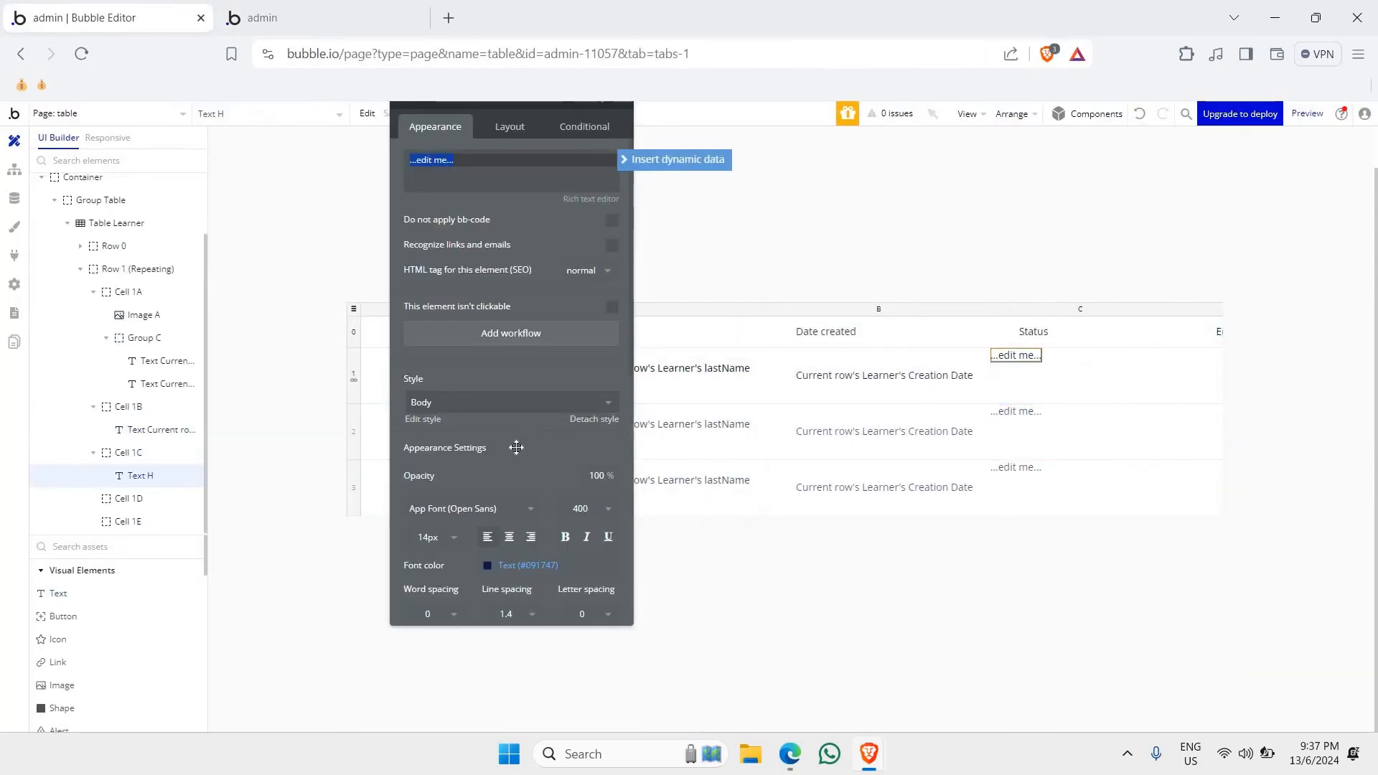
{"action": "left_click_drag", "start_coordinate": [516, 447], "coordinate": [404, 492]}
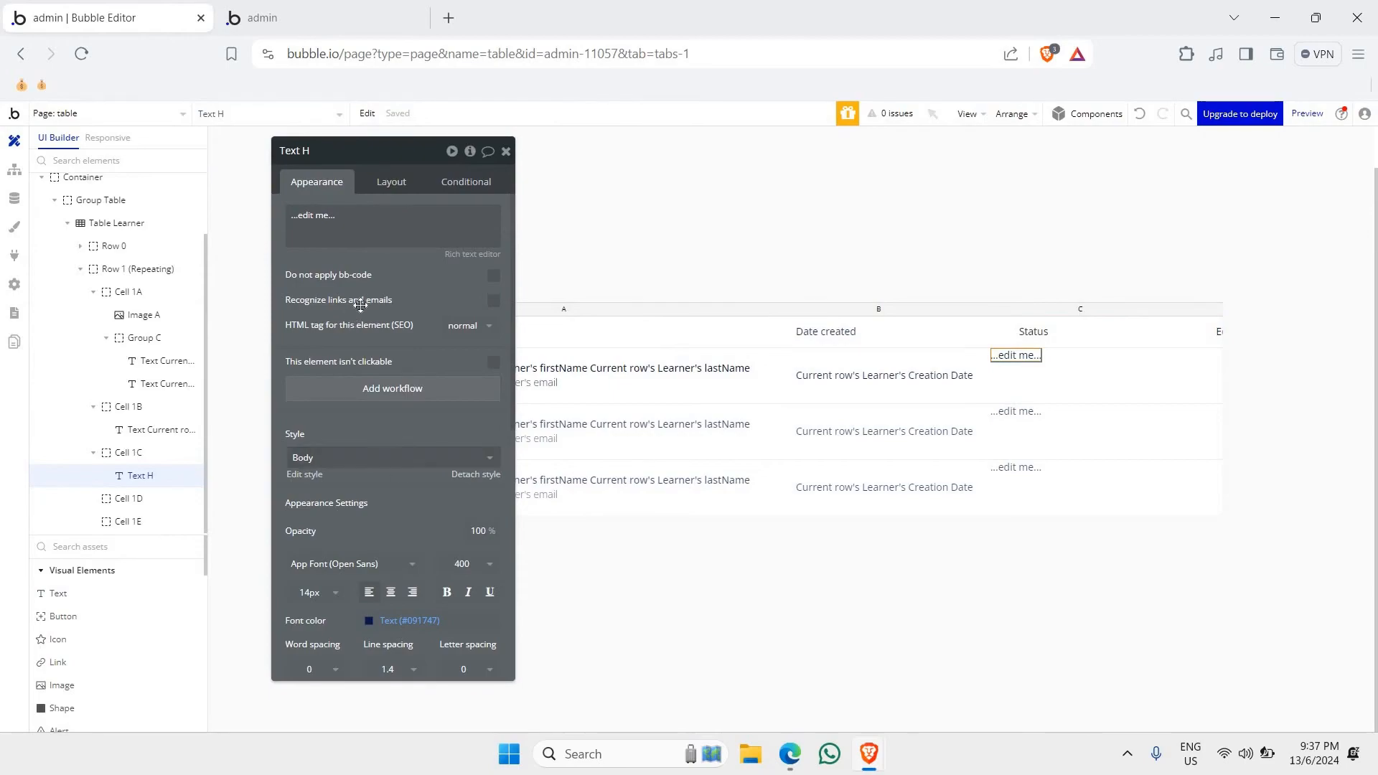
- Give the repeating Status cell a left padding of 40 px and centre its text element vertically
{"action": "left_click", "coordinate": [1075, 378]}
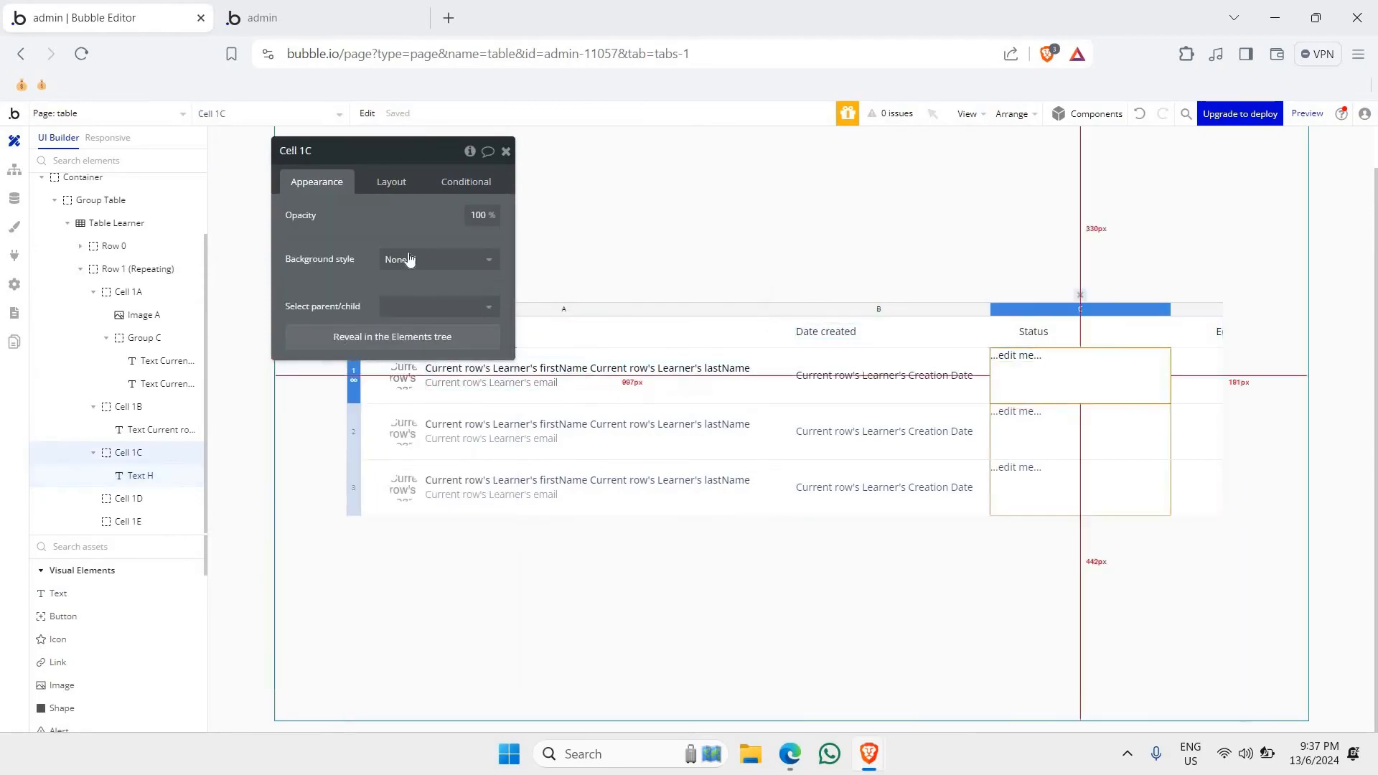
{"action": "left_click", "coordinate": [397, 179]}
{"action": "left_click", "coordinate": [422, 346]}
{"action": "type", "text": "40"}
{"action": "key", "text": "Tab"}
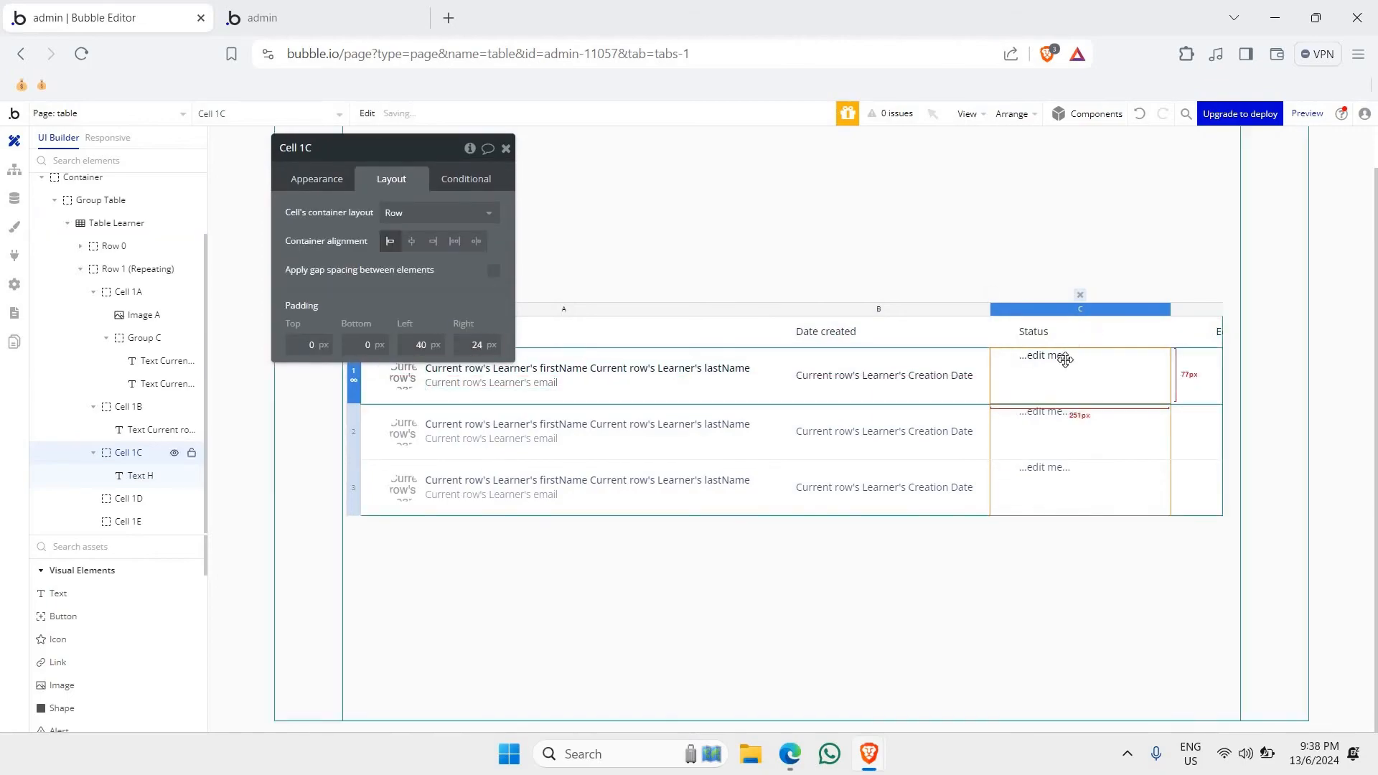
{"action": "left_click", "coordinate": [1044, 355]}
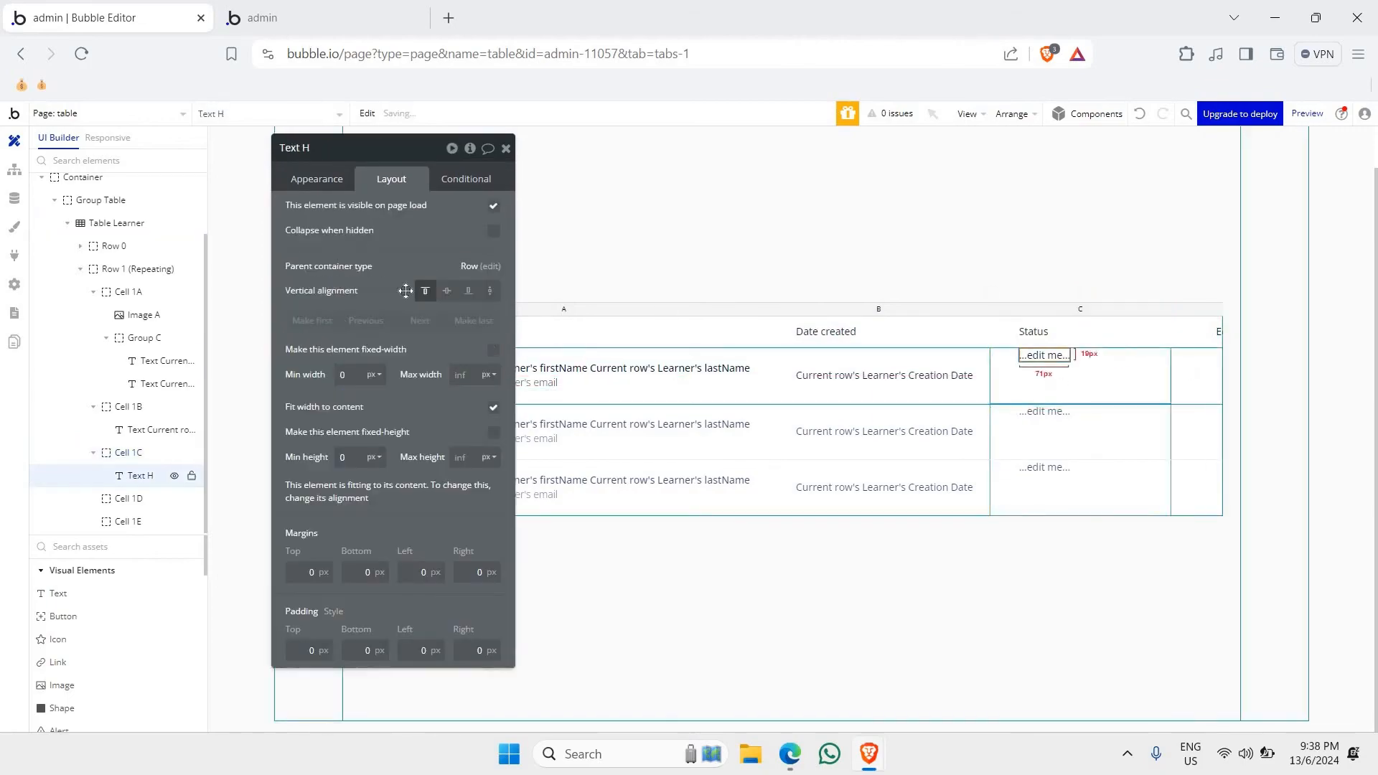
{"action": "left_click", "coordinate": [445, 292]}
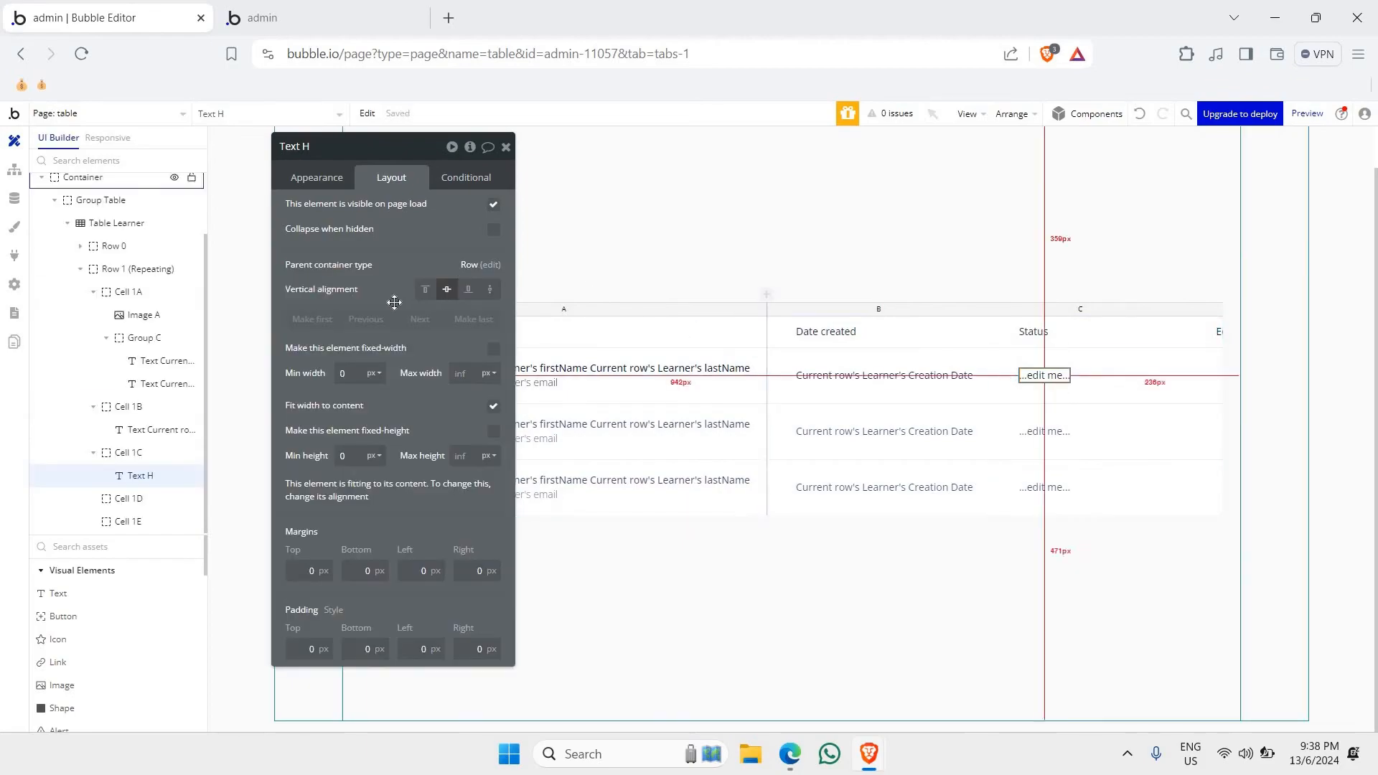
- Set the repeating Status cell's text to the dynamic value Current row's Learner's status and check it in the live preview
{"action": "left_click_drag", "start_coordinate": [394, 301], "coordinate": [689, 312]}
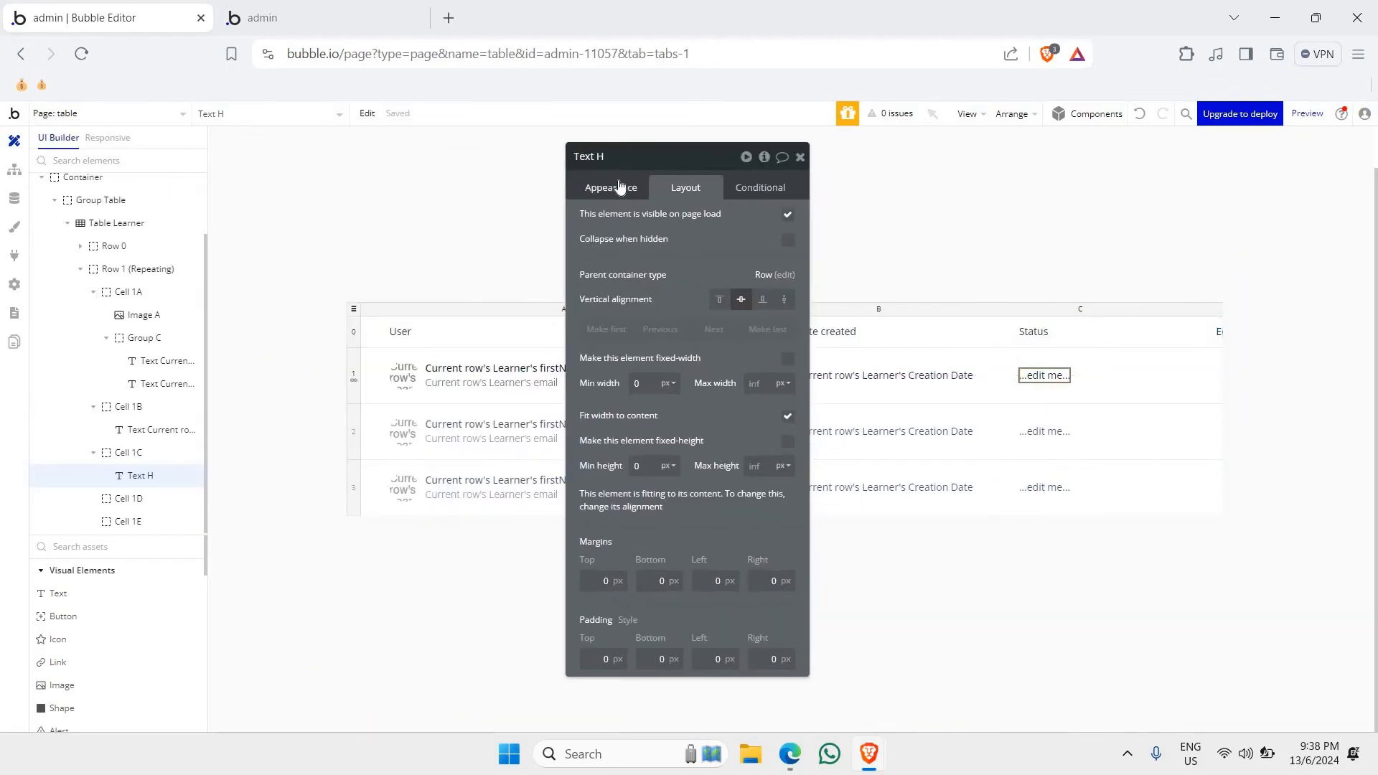
{"action": "left_click", "coordinate": [612, 188]}
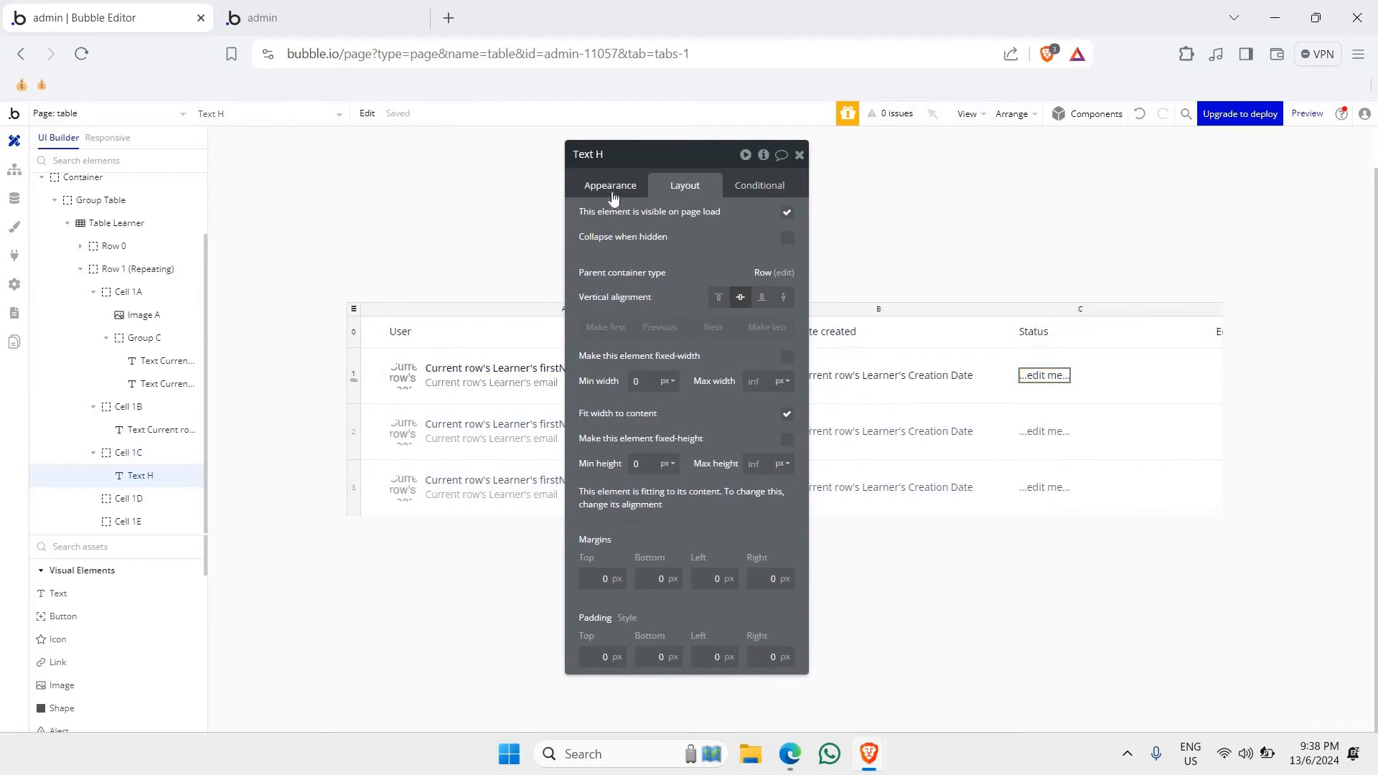
{"action": "left_click", "coordinate": [709, 226]}
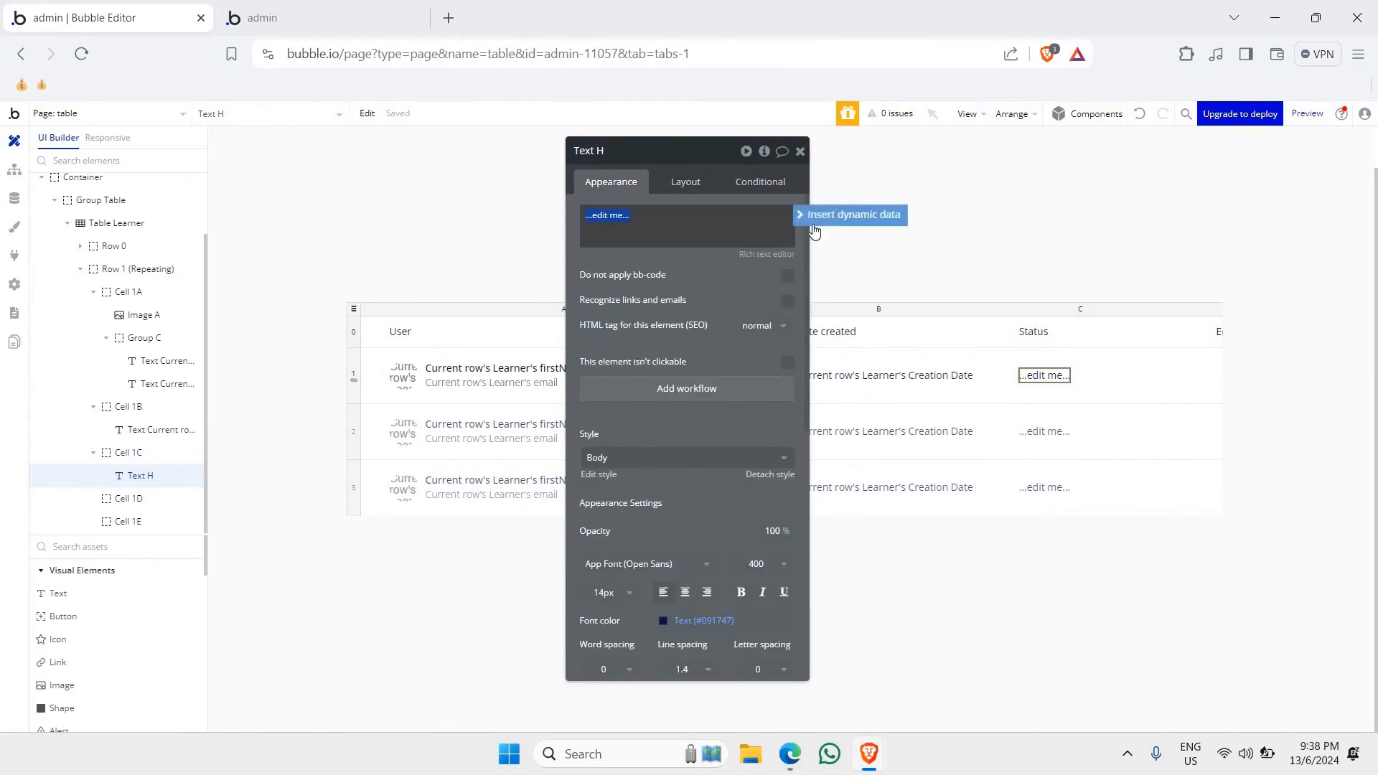
{"action": "left_click", "coordinate": [815, 218]}
{"action": "left_click", "coordinate": [643, 300]}
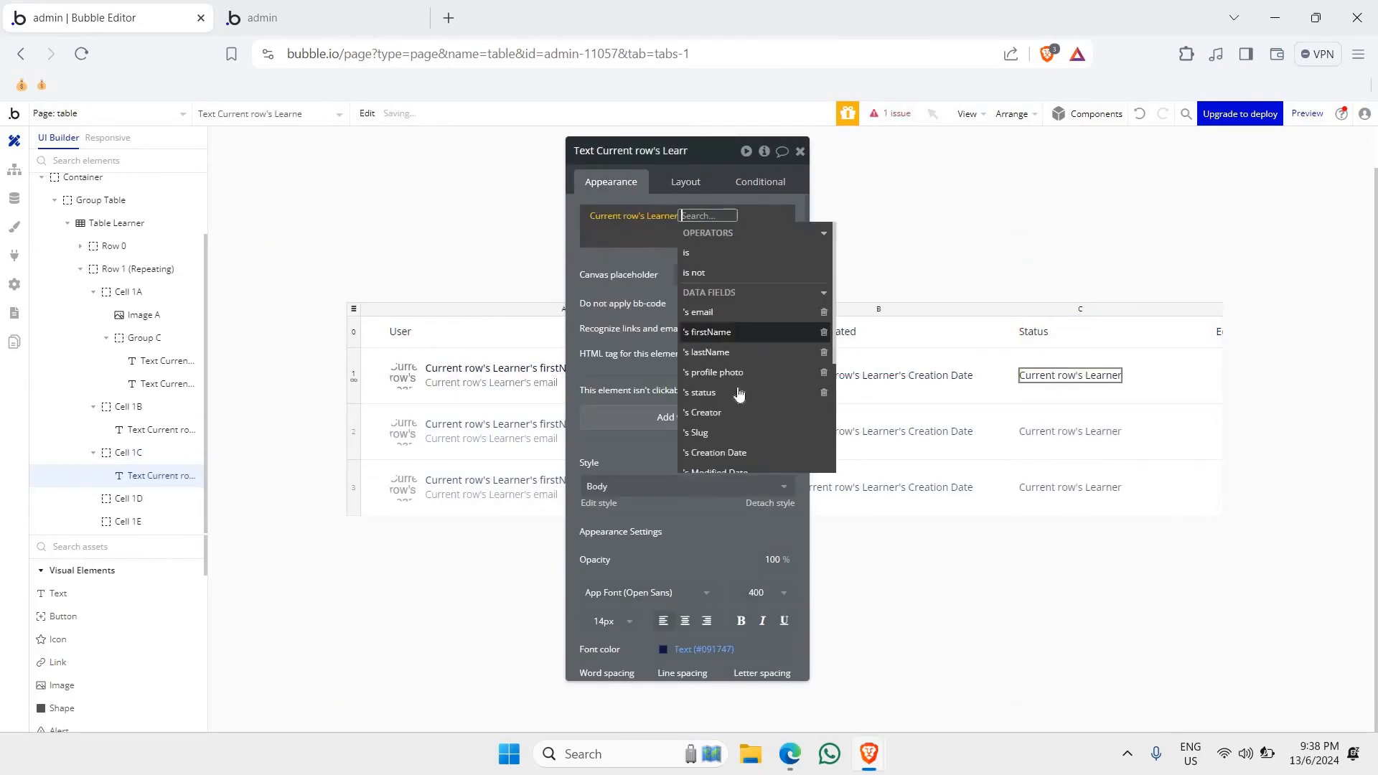
{"action": "left_click", "coordinate": [739, 390]}
{"action": "left_click", "coordinate": [669, 294]}
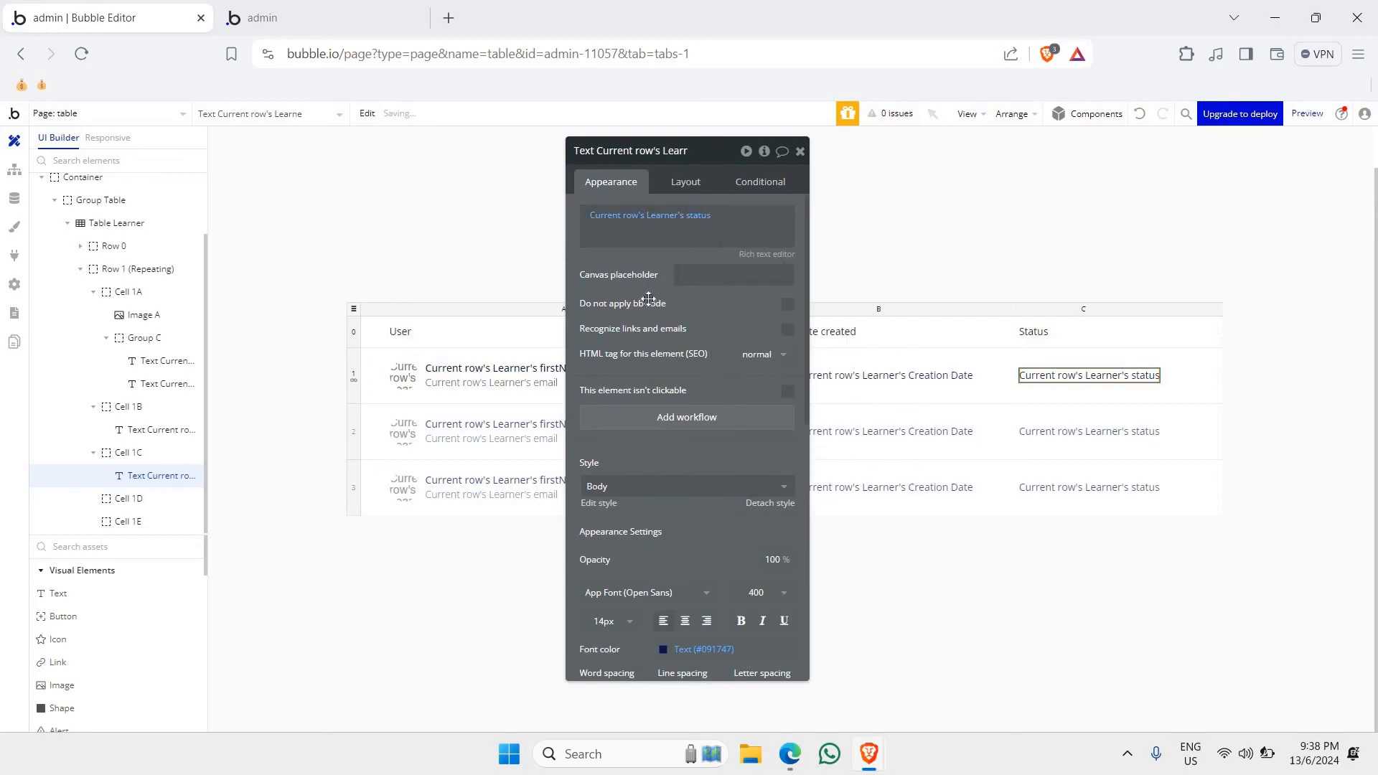
{"action": "left_click", "coordinate": [332, 19]}
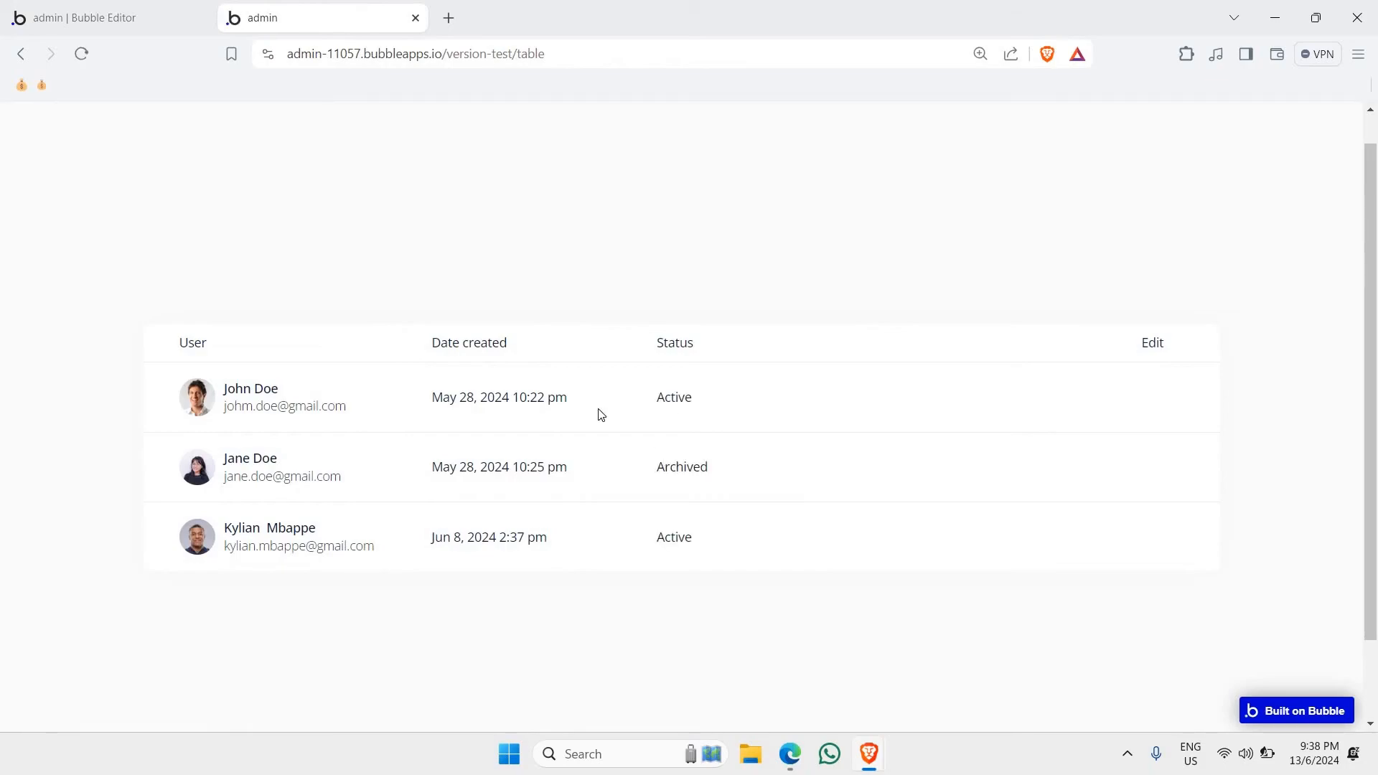
{"action": "left_click", "coordinate": [132, 7]}
- Give the status text a flat color background in light green #D8FFCD
{"action": "scroll", "coordinate": [643, 468], "scroll_direction": "down", "scroll_amount": 1}
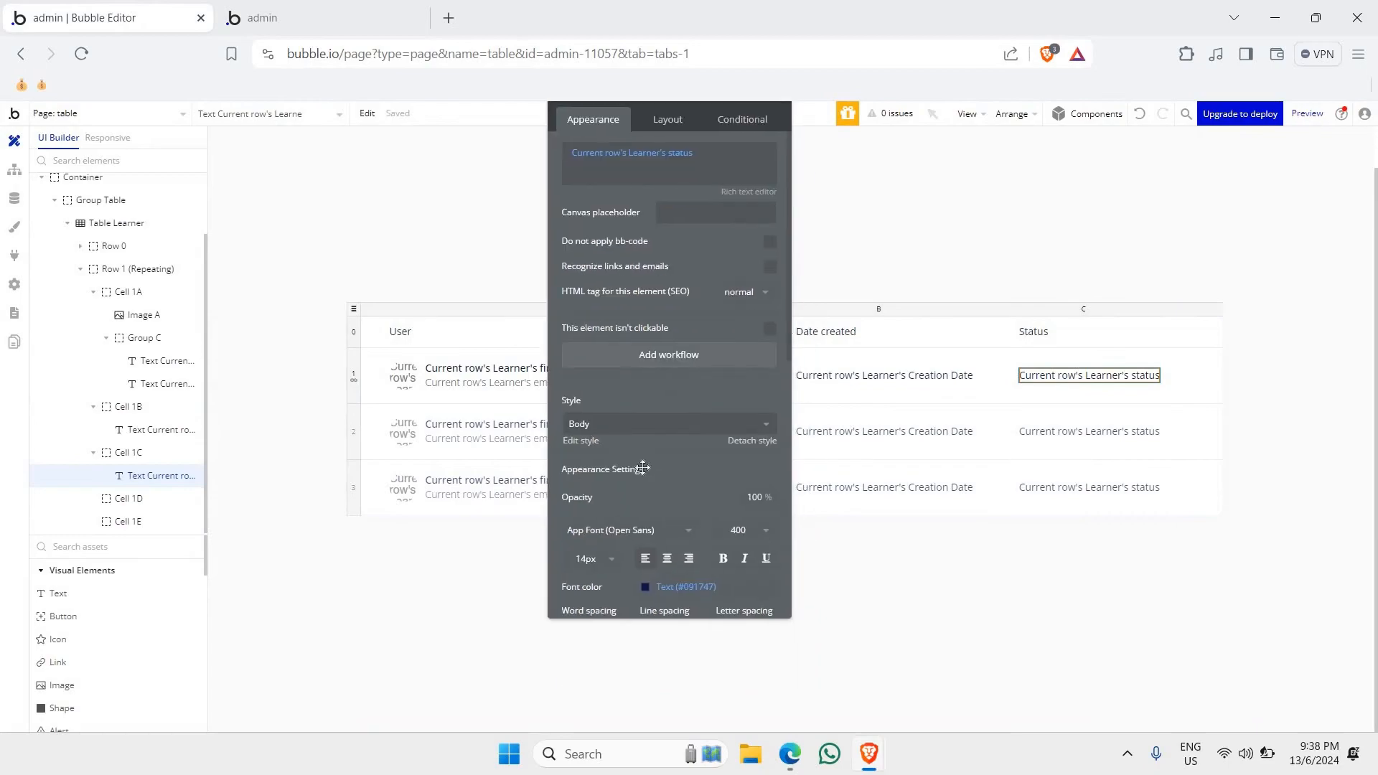
{"action": "scroll", "coordinate": [643, 468], "scroll_direction": "down", "scroll_amount": 2}
{"action": "left_click_drag", "start_coordinate": [640, 409], "coordinate": [538, 394]}
{"action": "scroll", "coordinate": [538, 394], "scroll_direction": "down", "scroll_amount": 1}
{"action": "left_click_drag", "start_coordinate": [556, 293], "coordinate": [562, 262]}
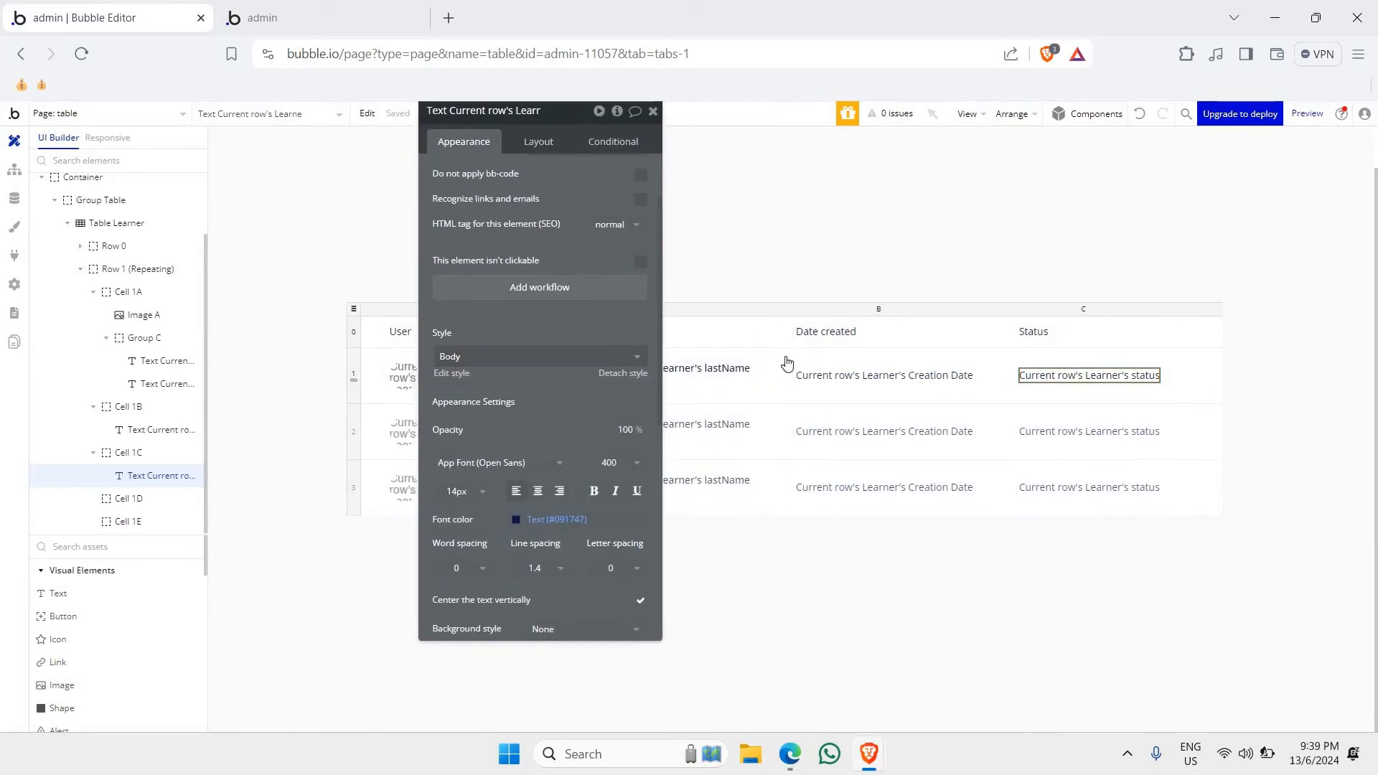
{"action": "left_click_drag", "start_coordinate": [562, 330], "coordinate": [564, 291]}
{"action": "left_click_drag", "start_coordinate": [545, 373], "coordinate": [562, 437]}
{"action": "scroll", "coordinate": [559, 411], "scroll_direction": "down", "scroll_amount": 1}
{"action": "left_click", "coordinate": [555, 426]}
{"action": "scroll", "coordinate": [559, 411], "scroll_direction": "down", "scroll_amount": 4}
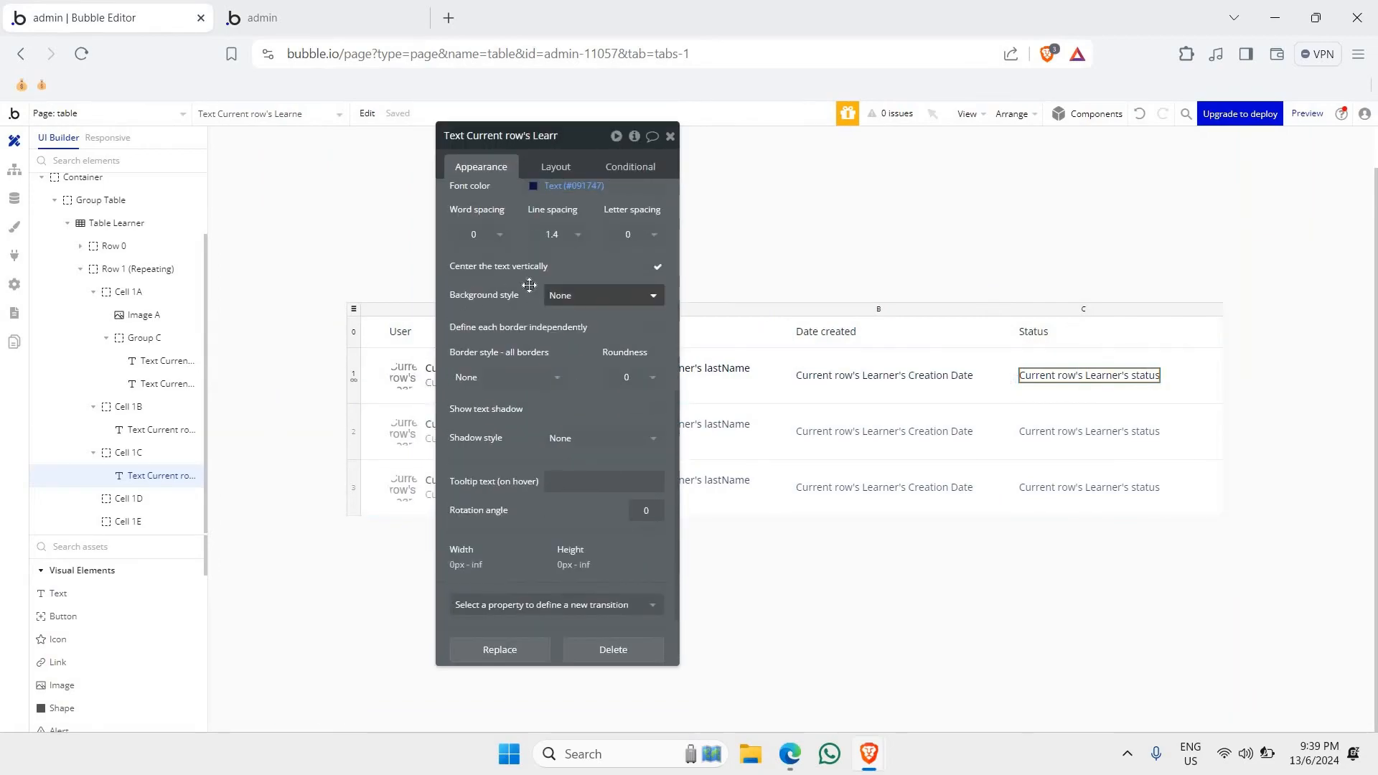
{"action": "left_click", "coordinate": [574, 296]}
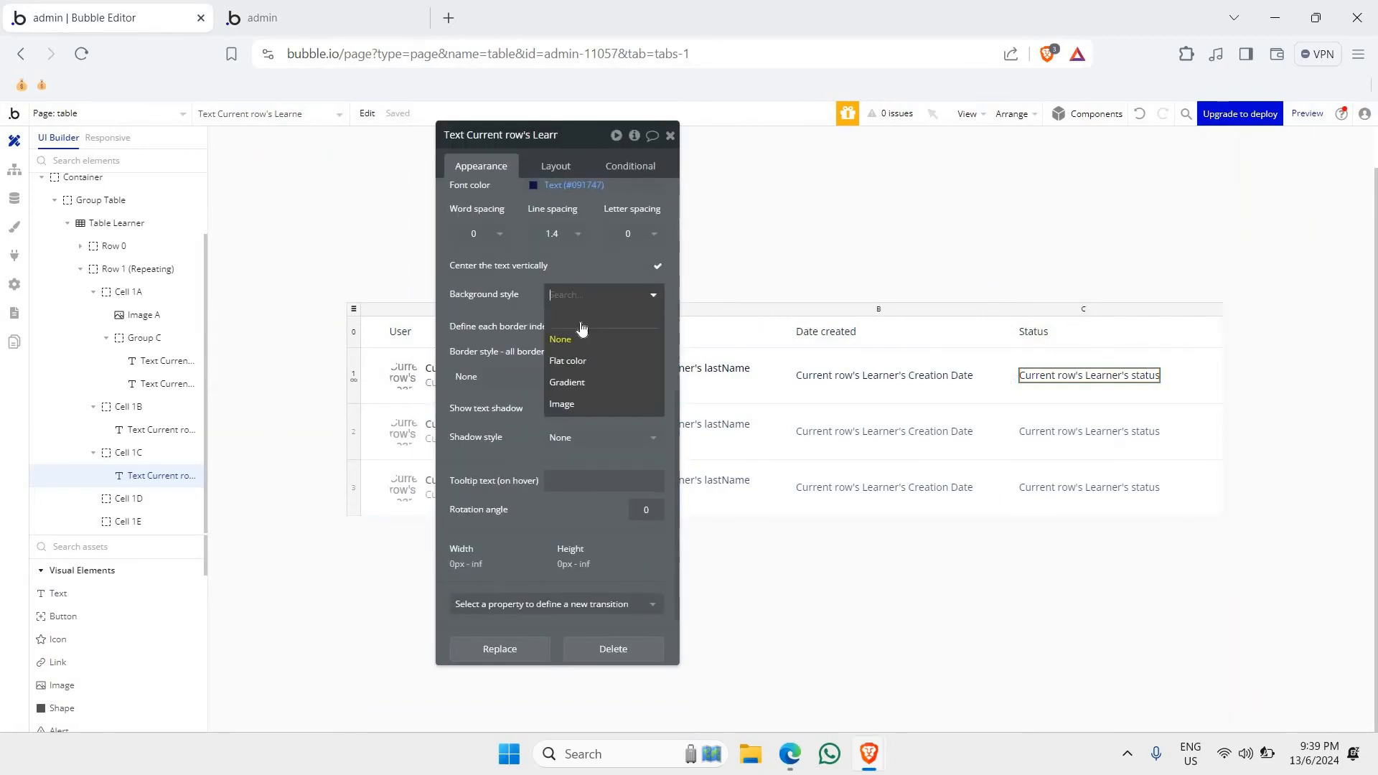
{"action": "left_click", "coordinate": [580, 361]}
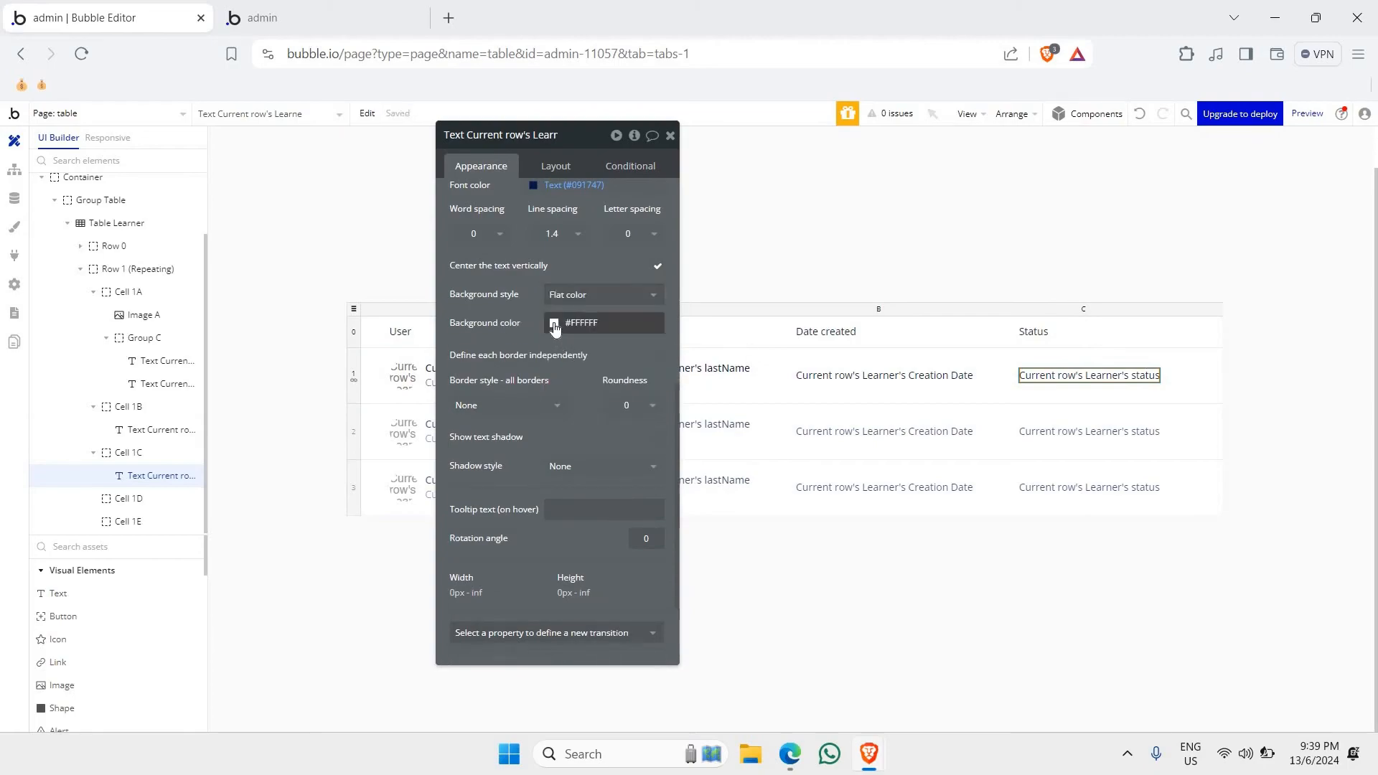
{"action": "left_click", "coordinate": [554, 323]}
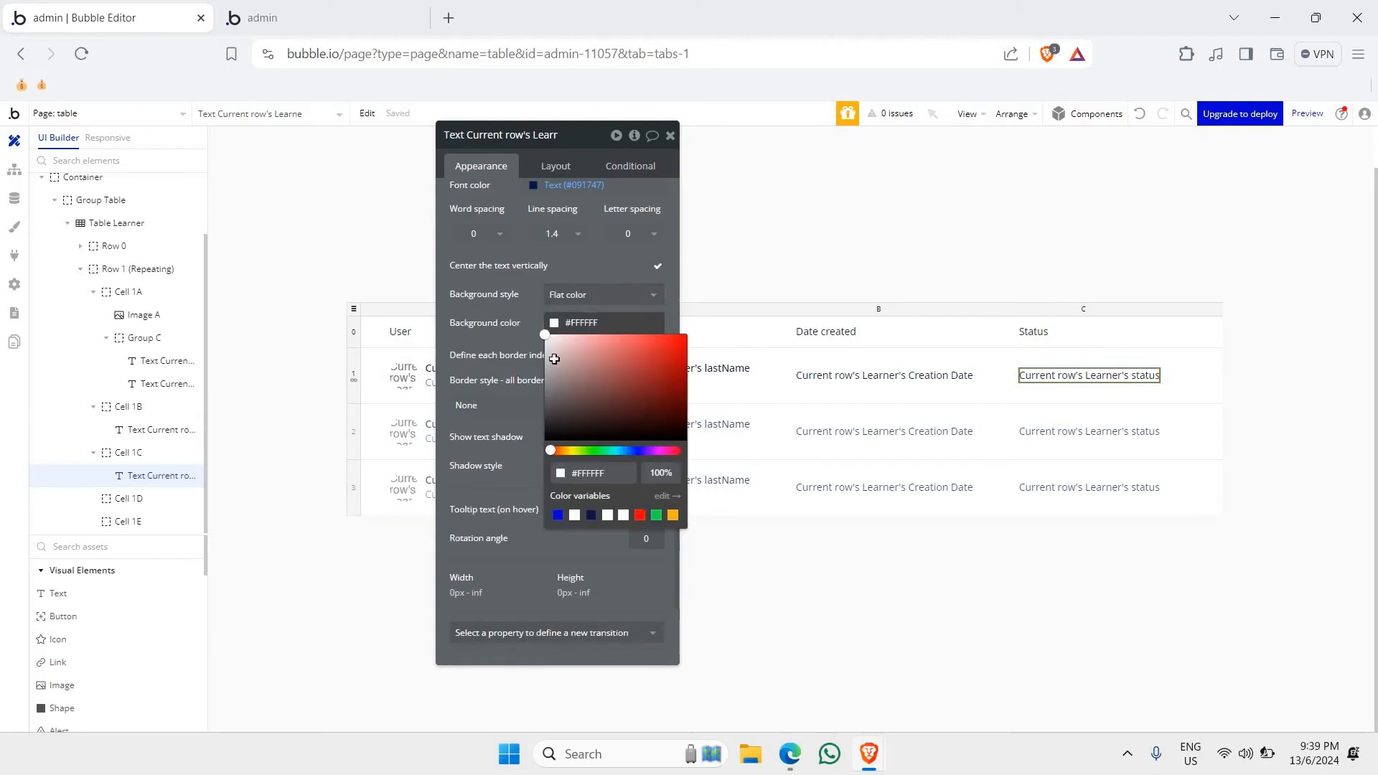
{"action": "left_click", "coordinate": [587, 450]}
{"action": "left_click", "coordinate": [577, 335]}
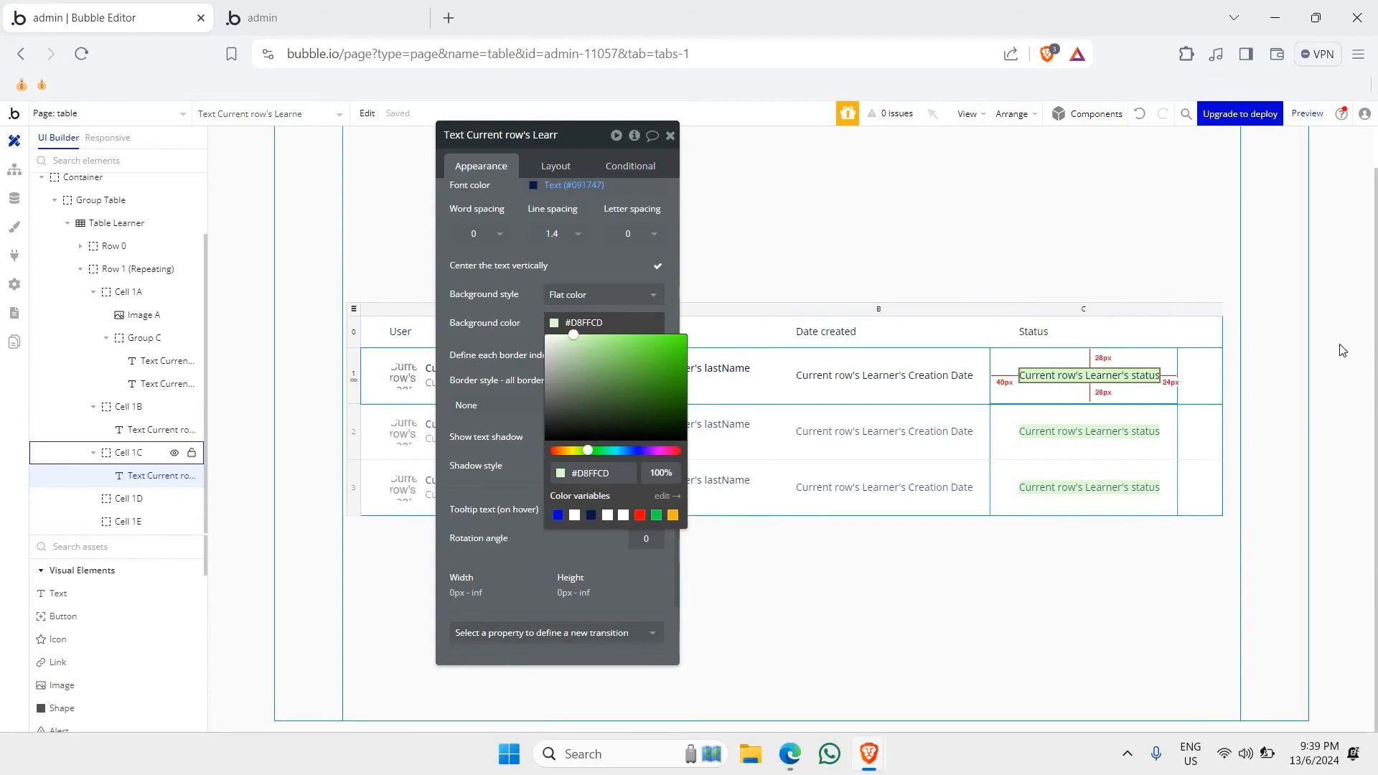
{"action": "left_click", "coordinate": [1294, 325]}
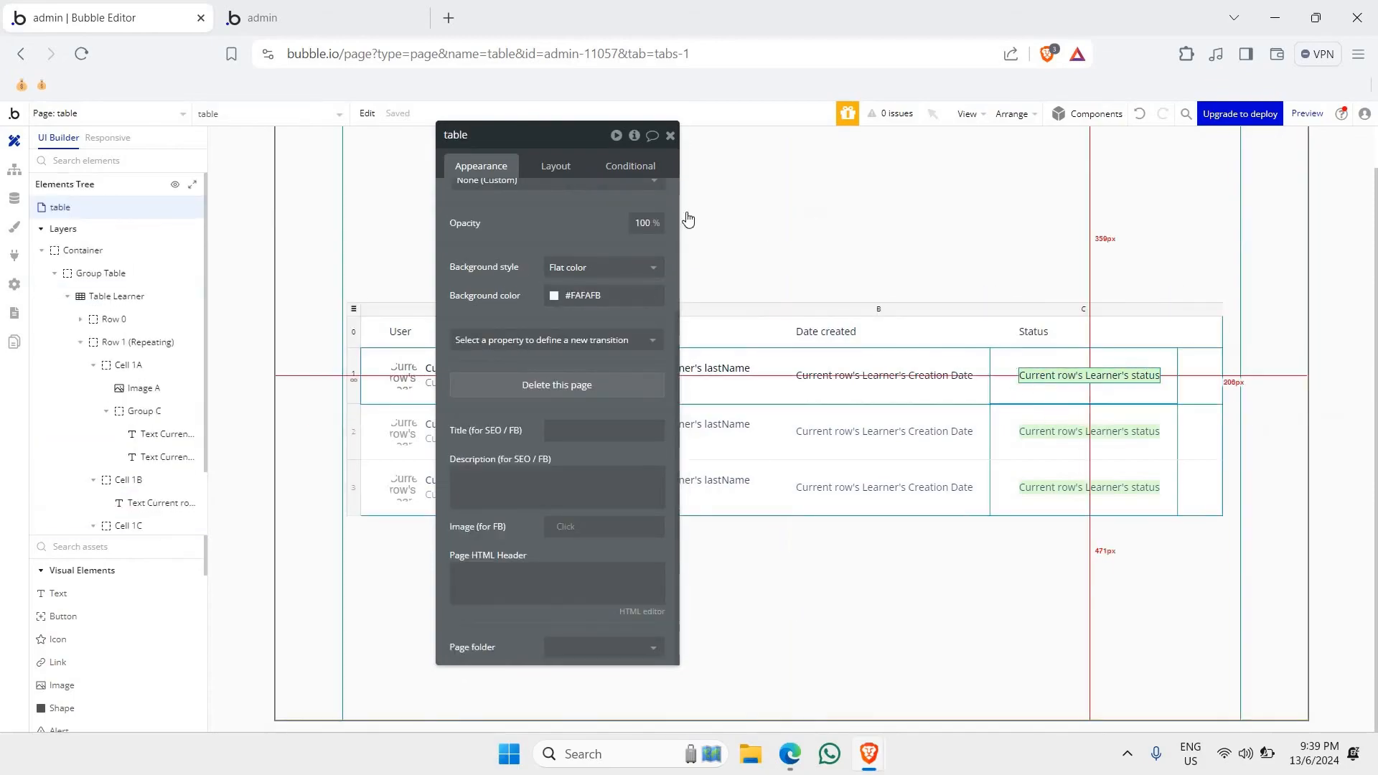
- Set the status text's padding to 5 px top and bottom and 10 px left and right
{"action": "left_click", "coordinate": [544, 175]}
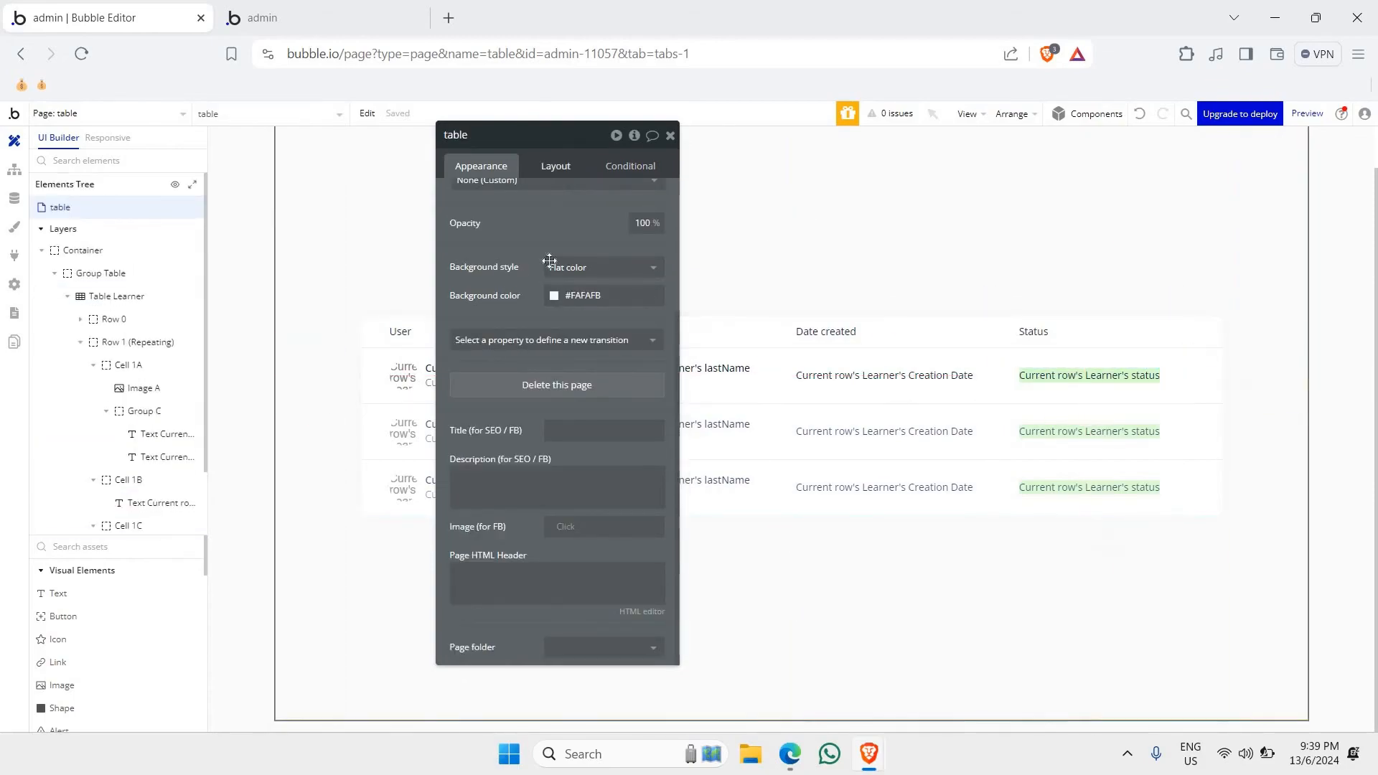
{"action": "left_click", "coordinate": [1089, 375]}
{"action": "left_click_drag", "start_coordinate": [566, 492], "coordinate": [777, 356]}
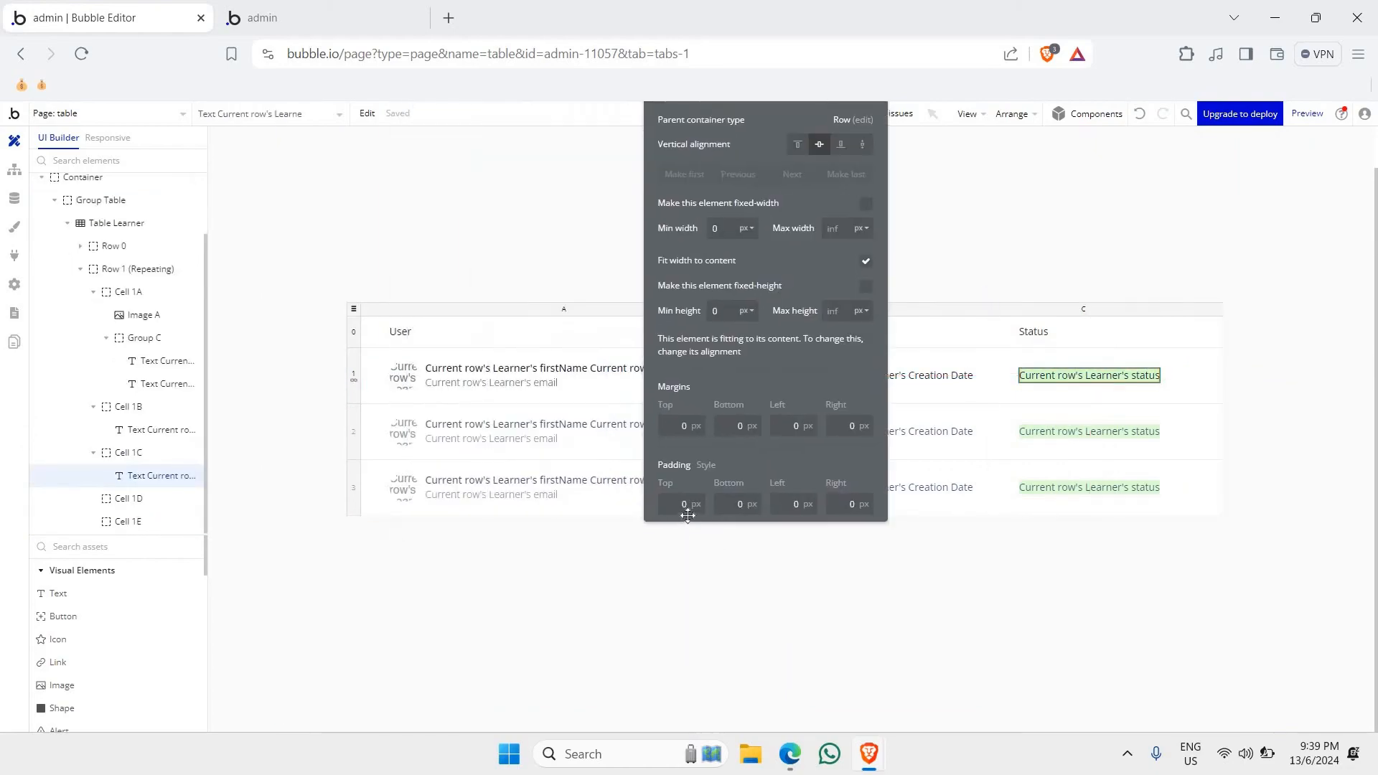
{"action": "left_click", "coordinate": [683, 501]}
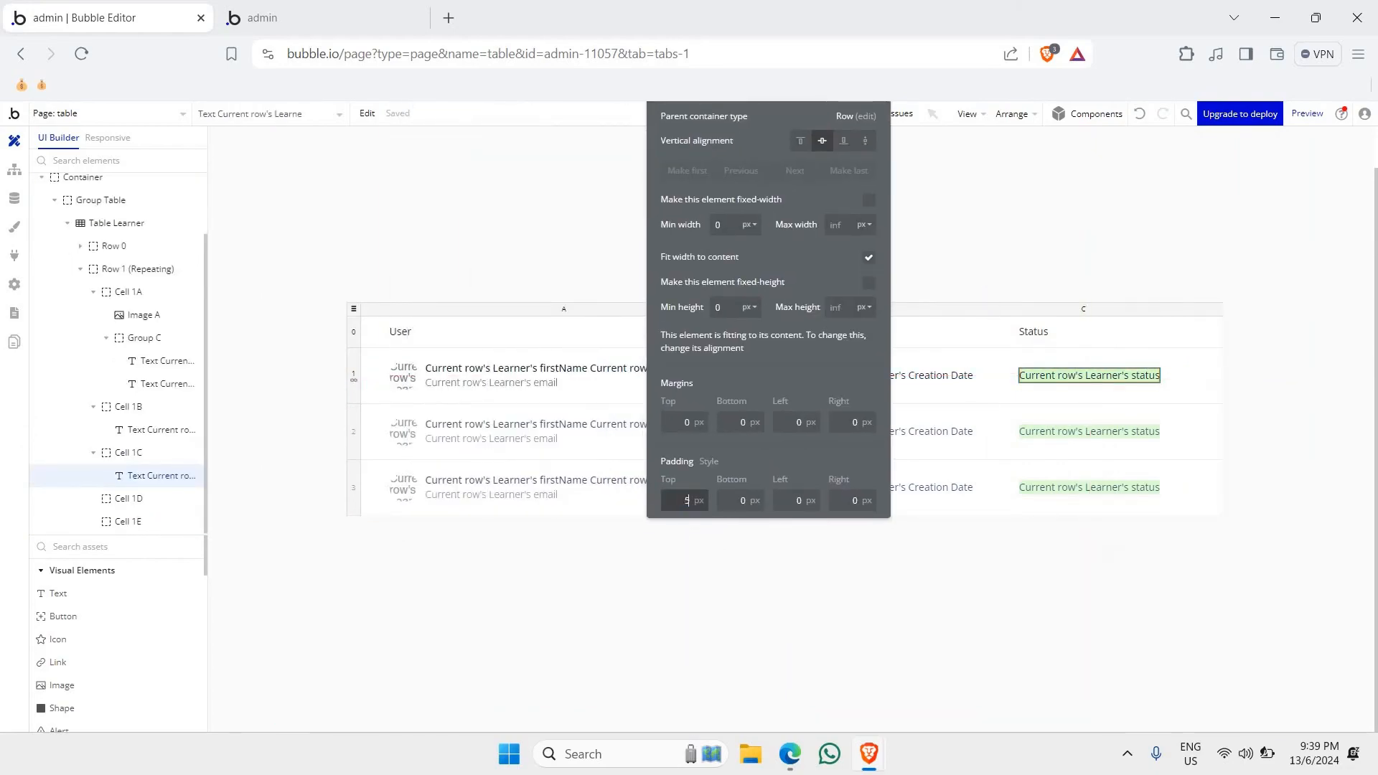
{"action": "type", "text": "5"}
{"action": "key", "text": "Tab"}
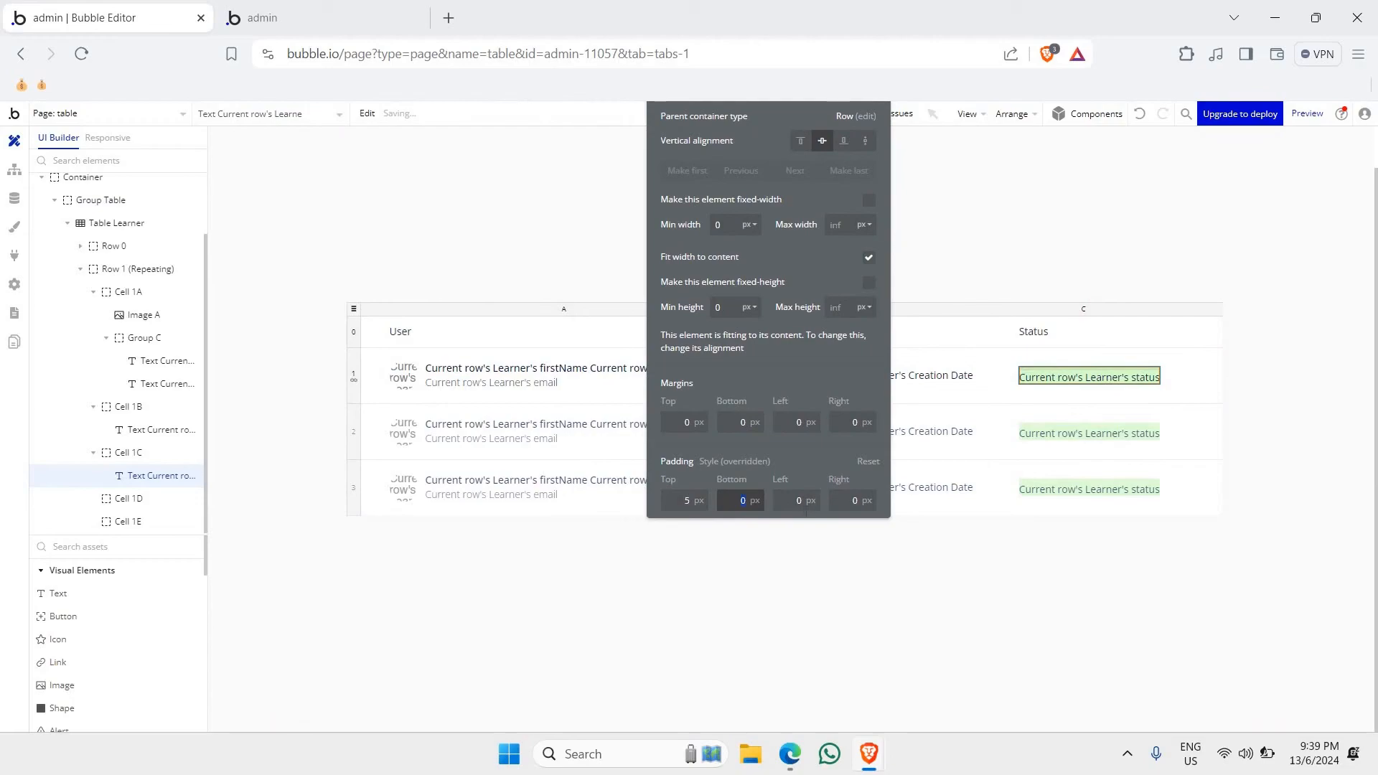
{"action": "type", "text": "5"}
{"action": "key", "text": "Tab"}
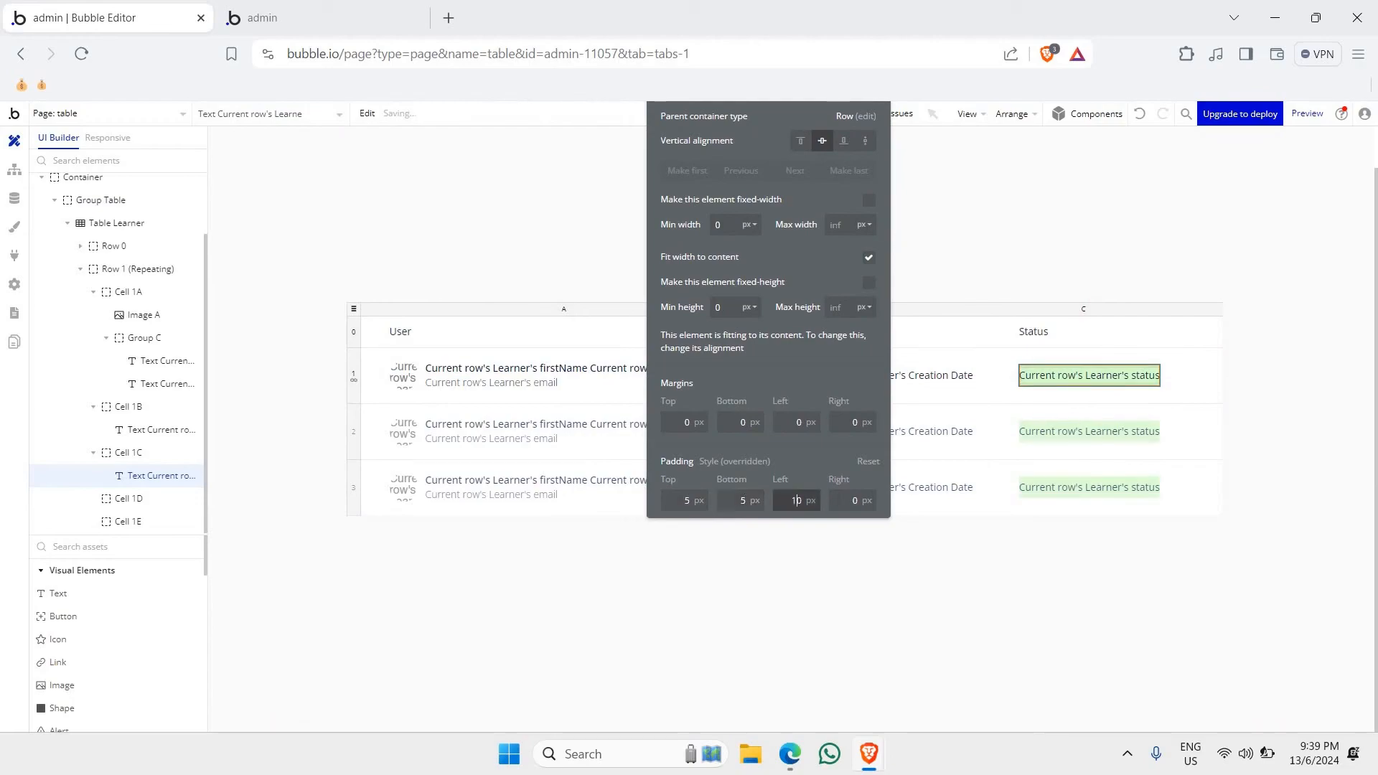
{"action": "key", "text": "Tab"}
{"action": "type", "text": "10"}
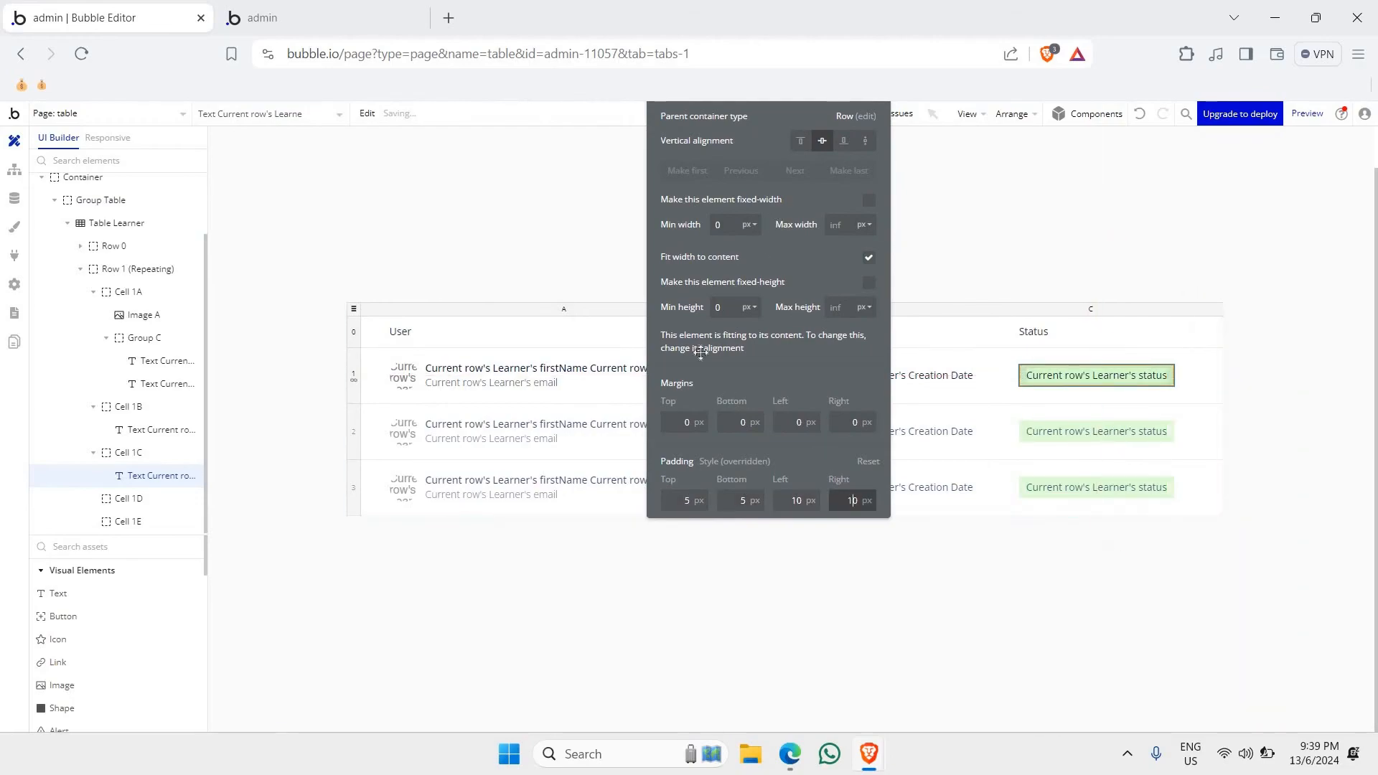
- Round the corners of the status text's background with a roundness of 20
{"action": "left_click_drag", "start_coordinate": [691, 340], "coordinate": [632, 218]}
{"action": "left_click", "coordinate": [633, 208]}
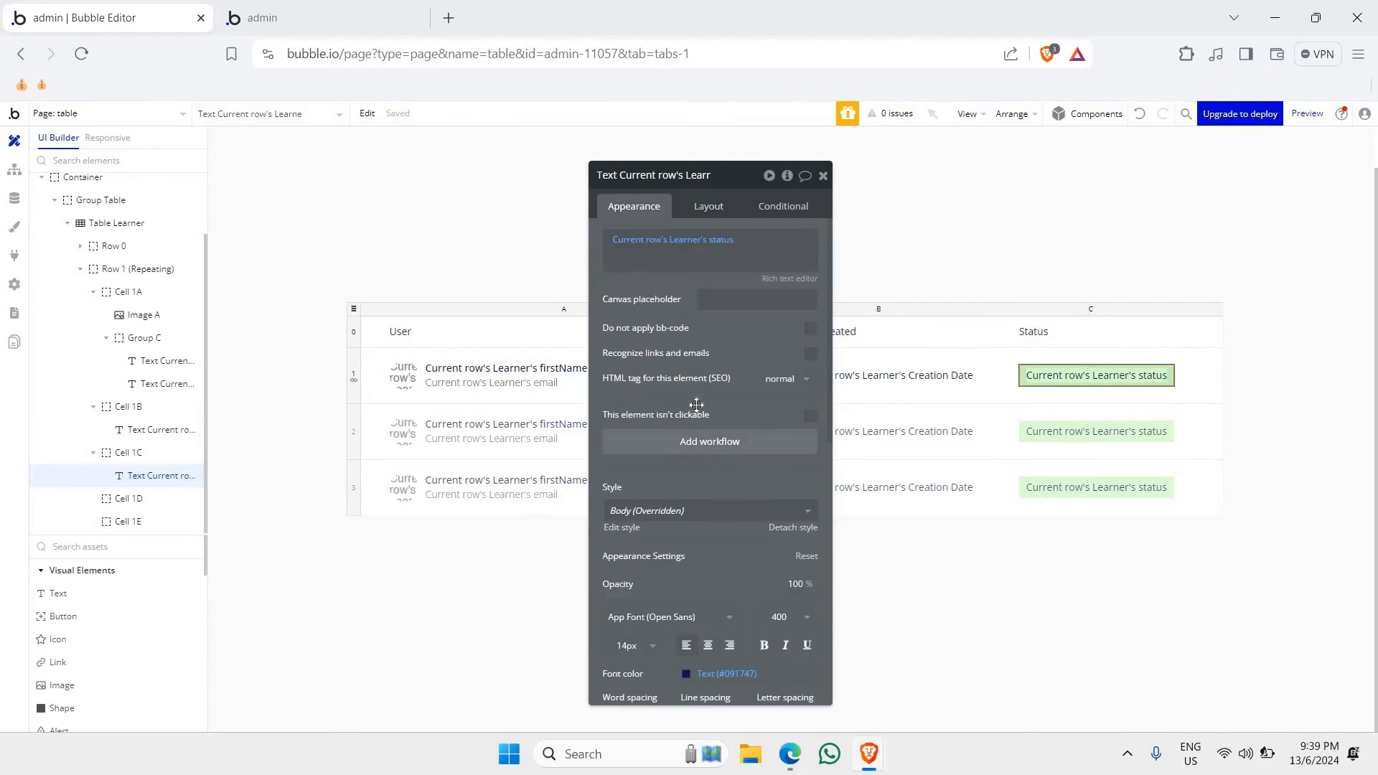
{"action": "scroll", "coordinate": [696, 405], "scroll_direction": "down", "scroll_amount": 5}
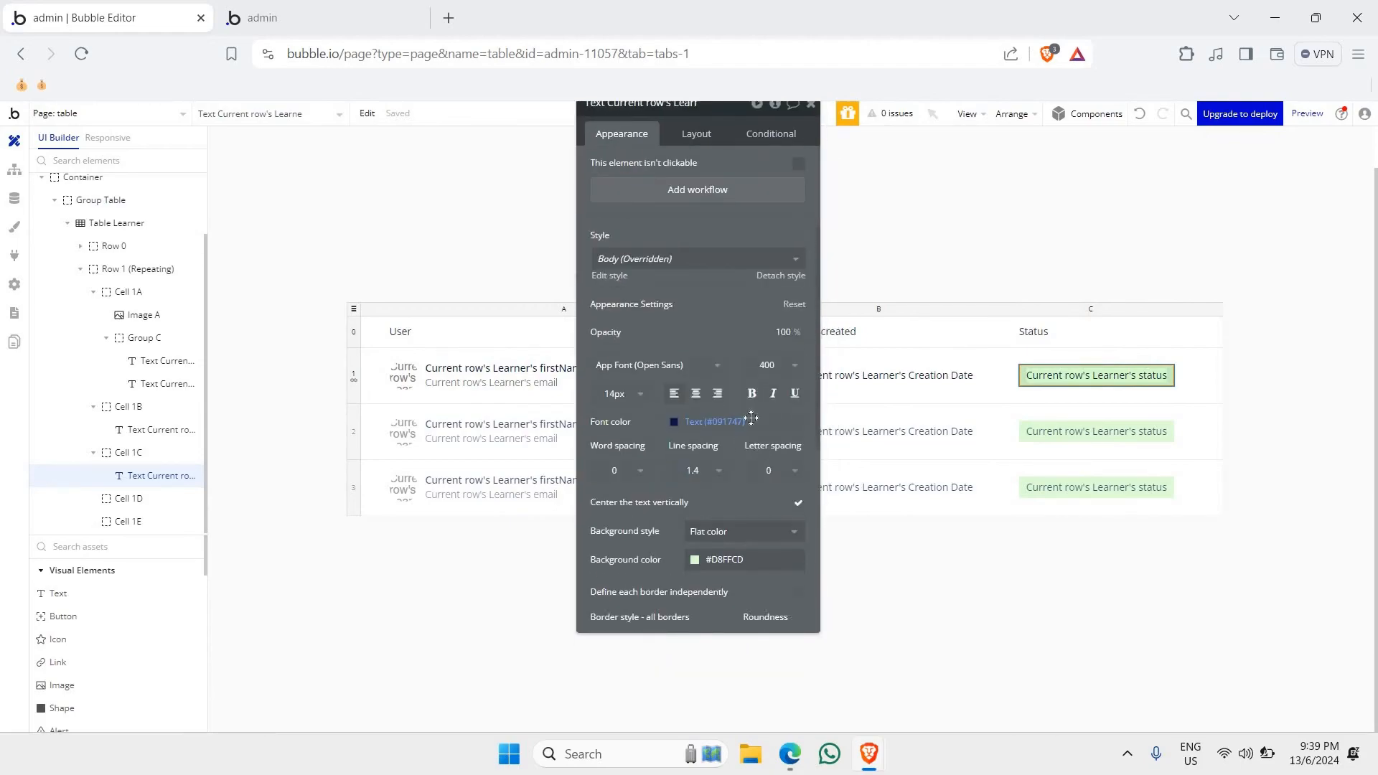
{"action": "scroll", "coordinate": [751, 418], "scroll_direction": "down", "scroll_amount": 3}
{"action": "left_click", "coordinate": [782, 465]}
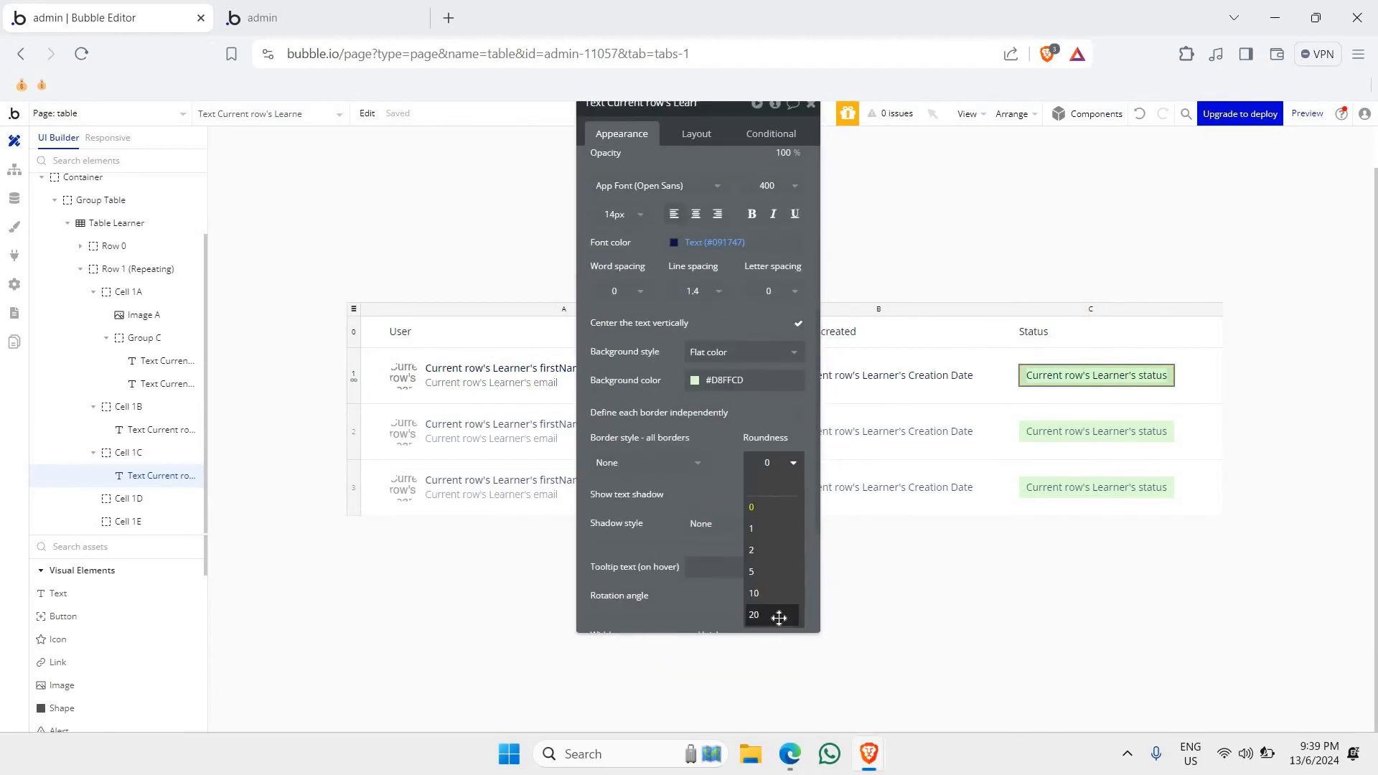
{"action": "left_click", "coordinate": [779, 615]}
{"action": "left_click", "coordinate": [1290, 358]}
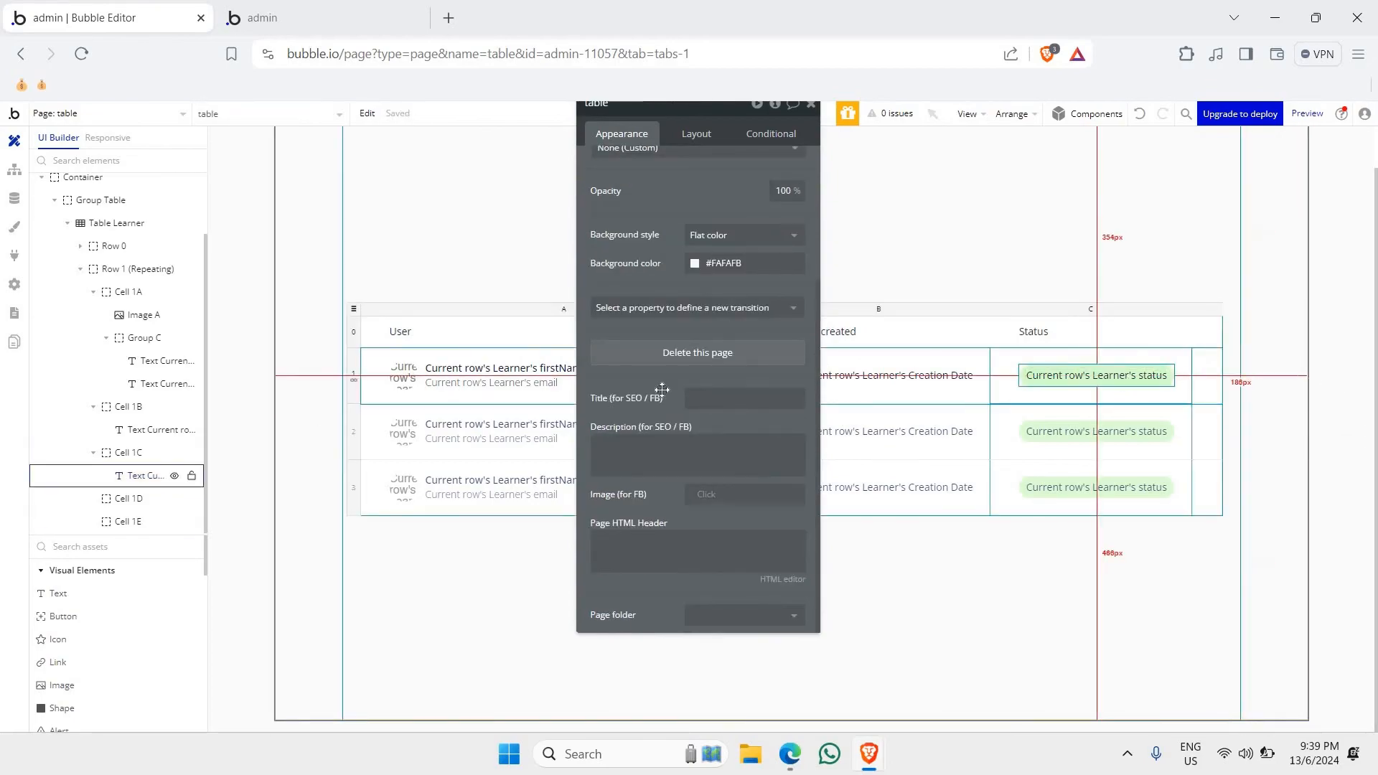
- Set the font color of the status text in the repeating Status cell to green #25B900
{"action": "left_click", "coordinate": [1124, 387]}
{"action": "scroll", "coordinate": [628, 434], "scroll_direction": "up", "scroll_amount": 3}
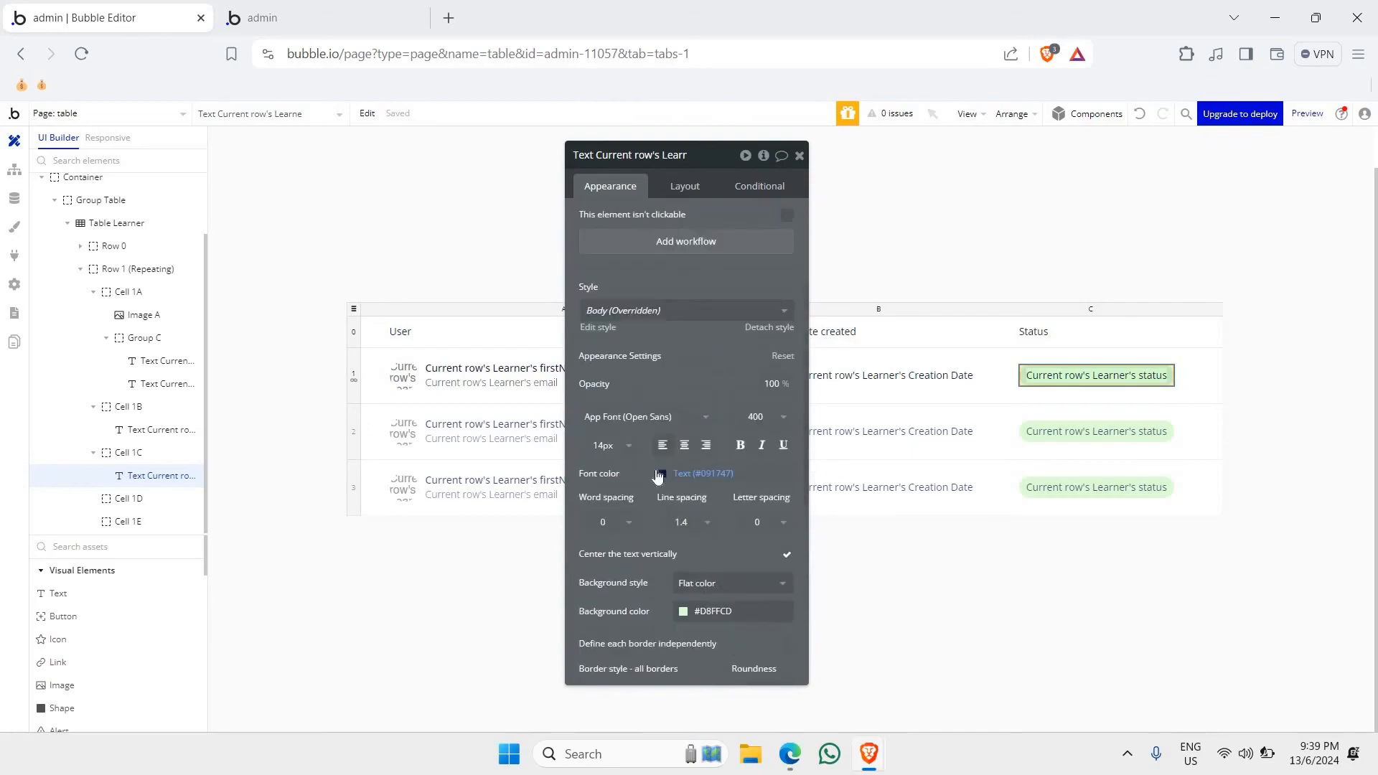
{"action": "left_click", "coordinate": [661, 476]}
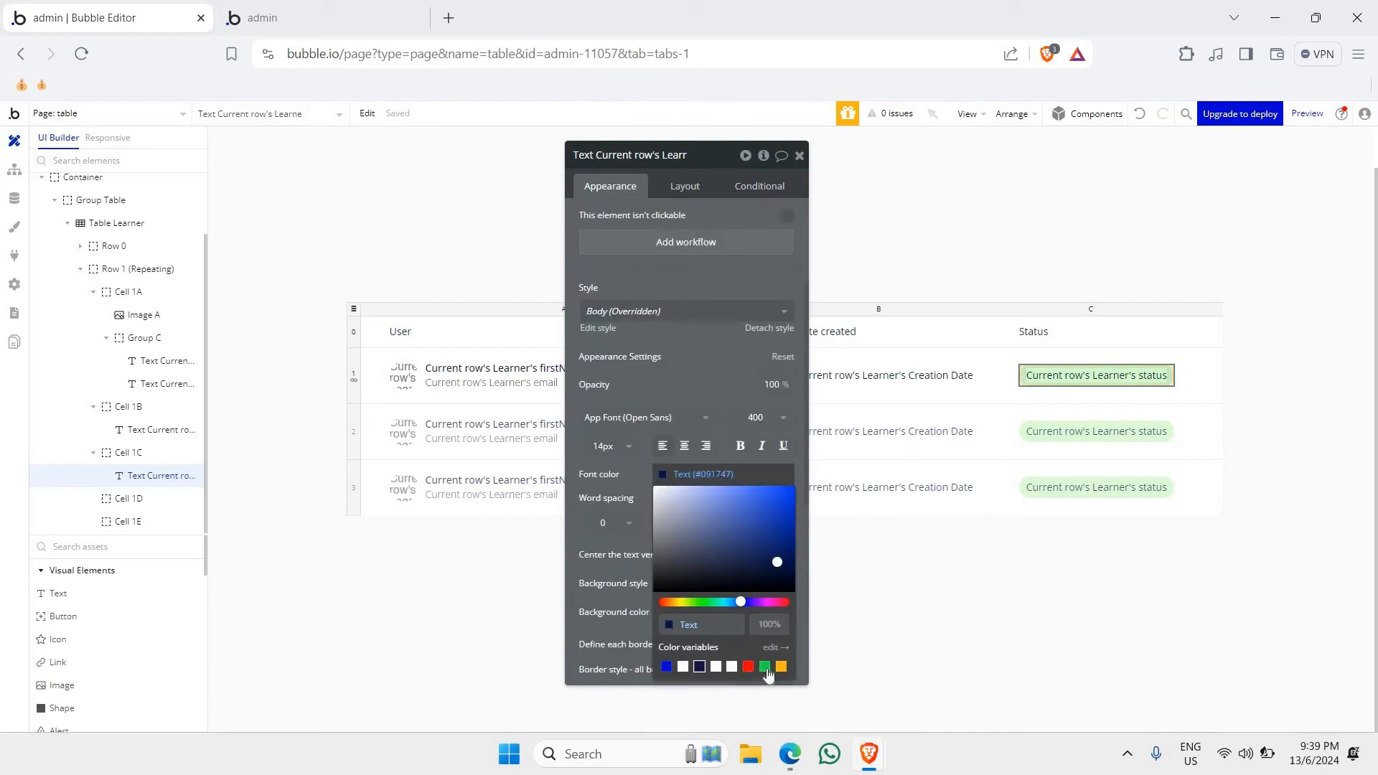
{"action": "left_click", "coordinate": [698, 603]}
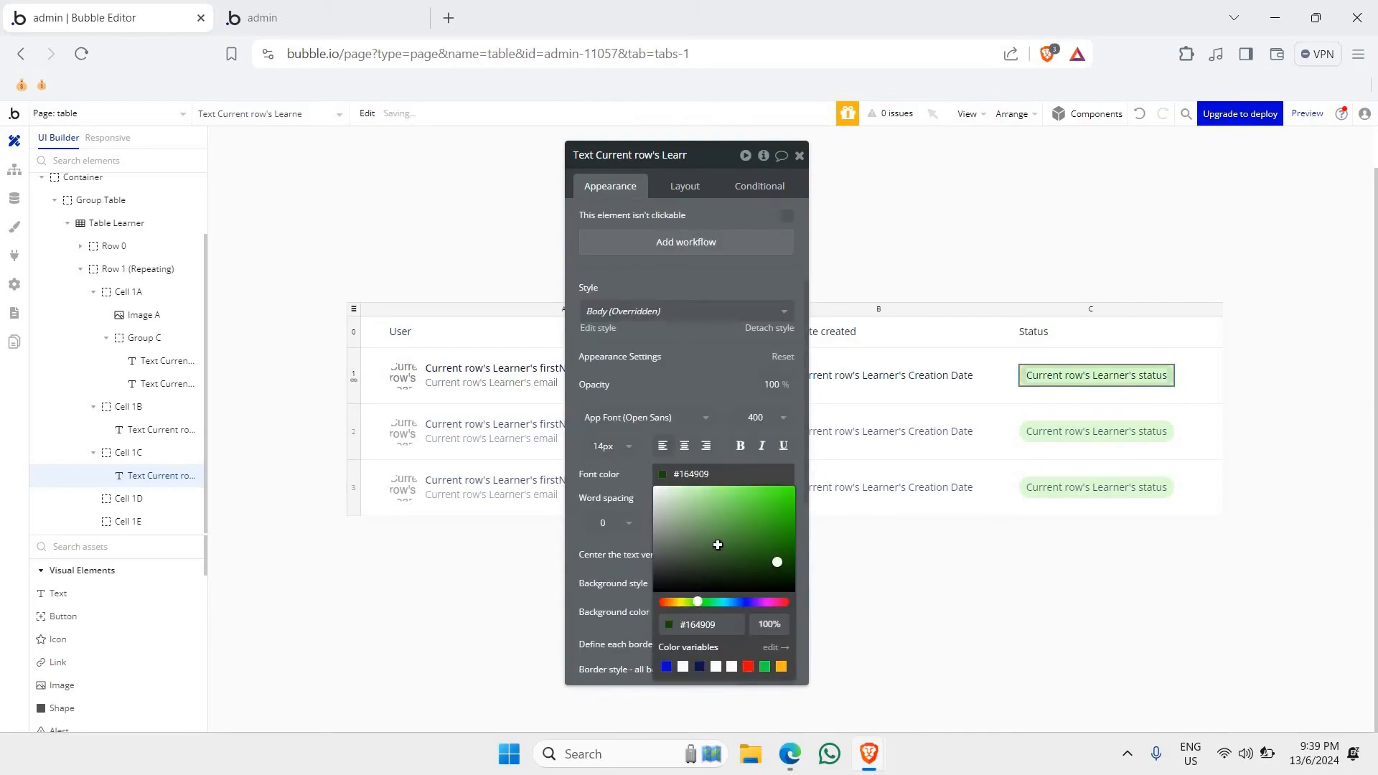
{"action": "left_click_drag", "start_coordinate": [859, 522], "coordinate": [849, 531]}
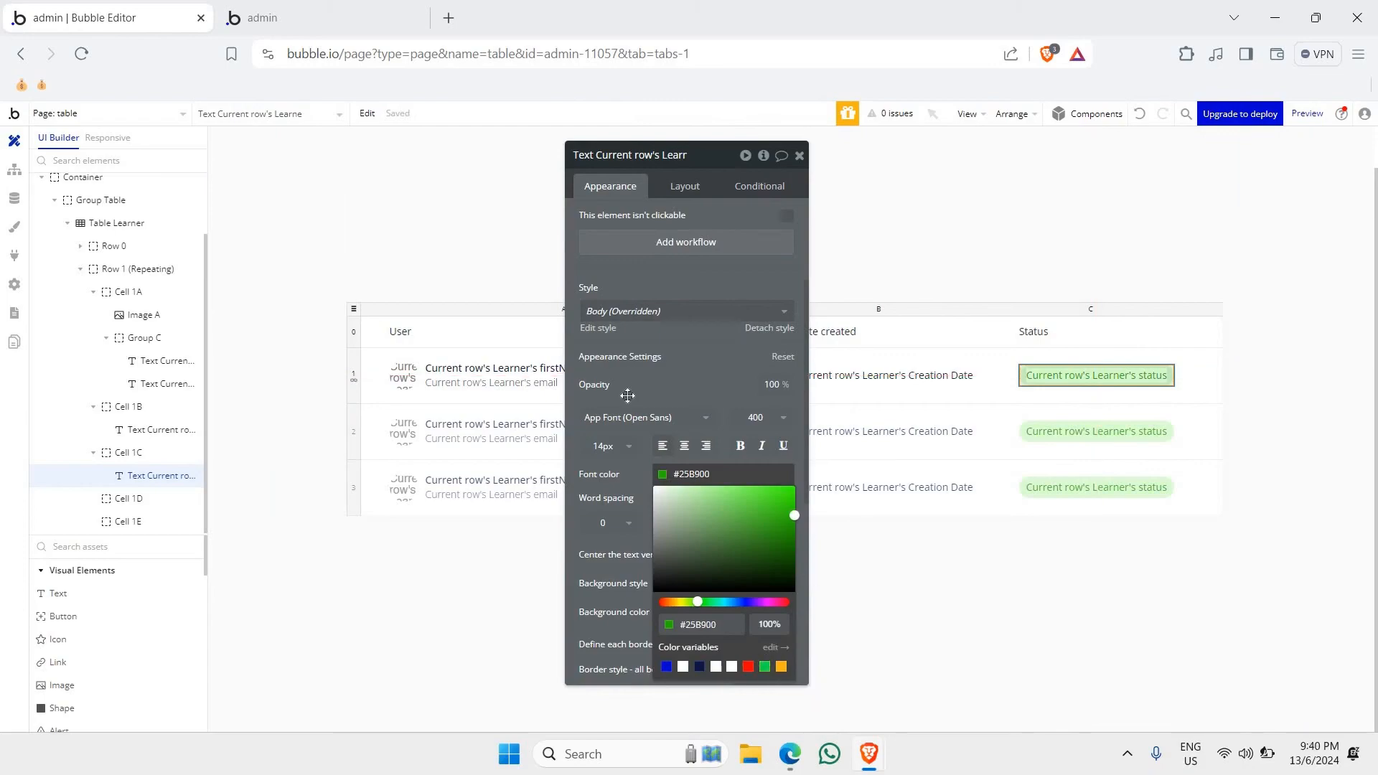
- Set the status text's font weight to 700 (Bold)
{"action": "left_click", "coordinate": [627, 395]}
{"action": "left_click", "coordinate": [775, 415]}
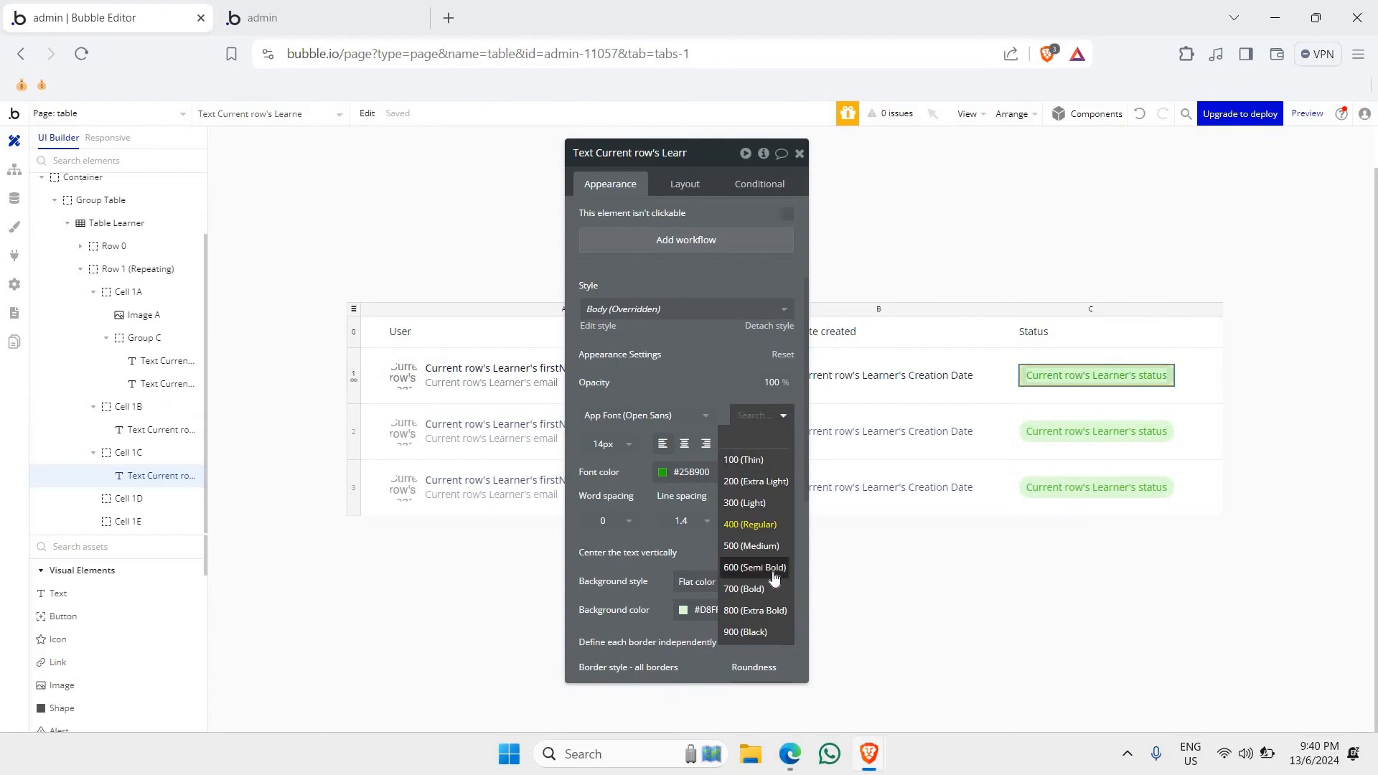
{"action": "left_click", "coordinate": [754, 567]}
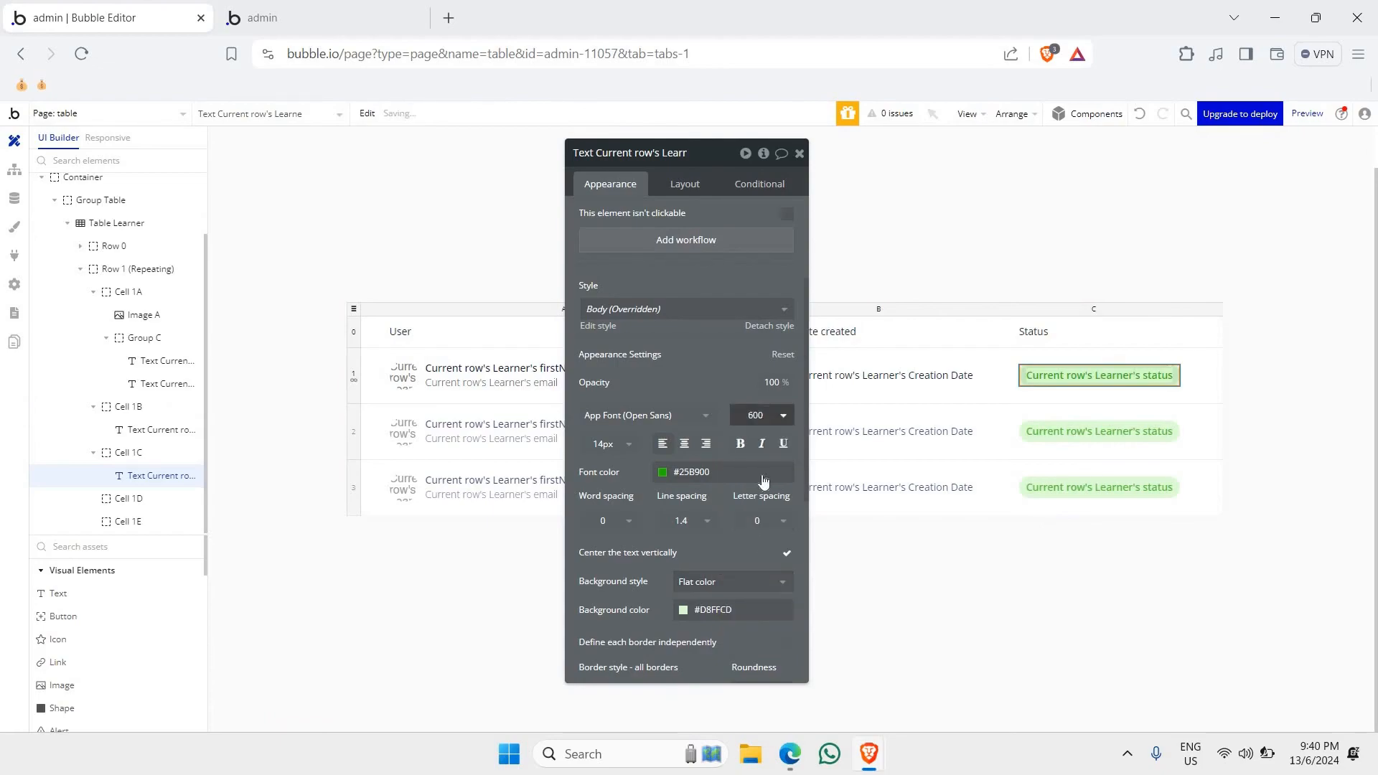
{"action": "left_click", "coordinate": [750, 416]}
{"action": "left_click", "coordinate": [760, 590]}
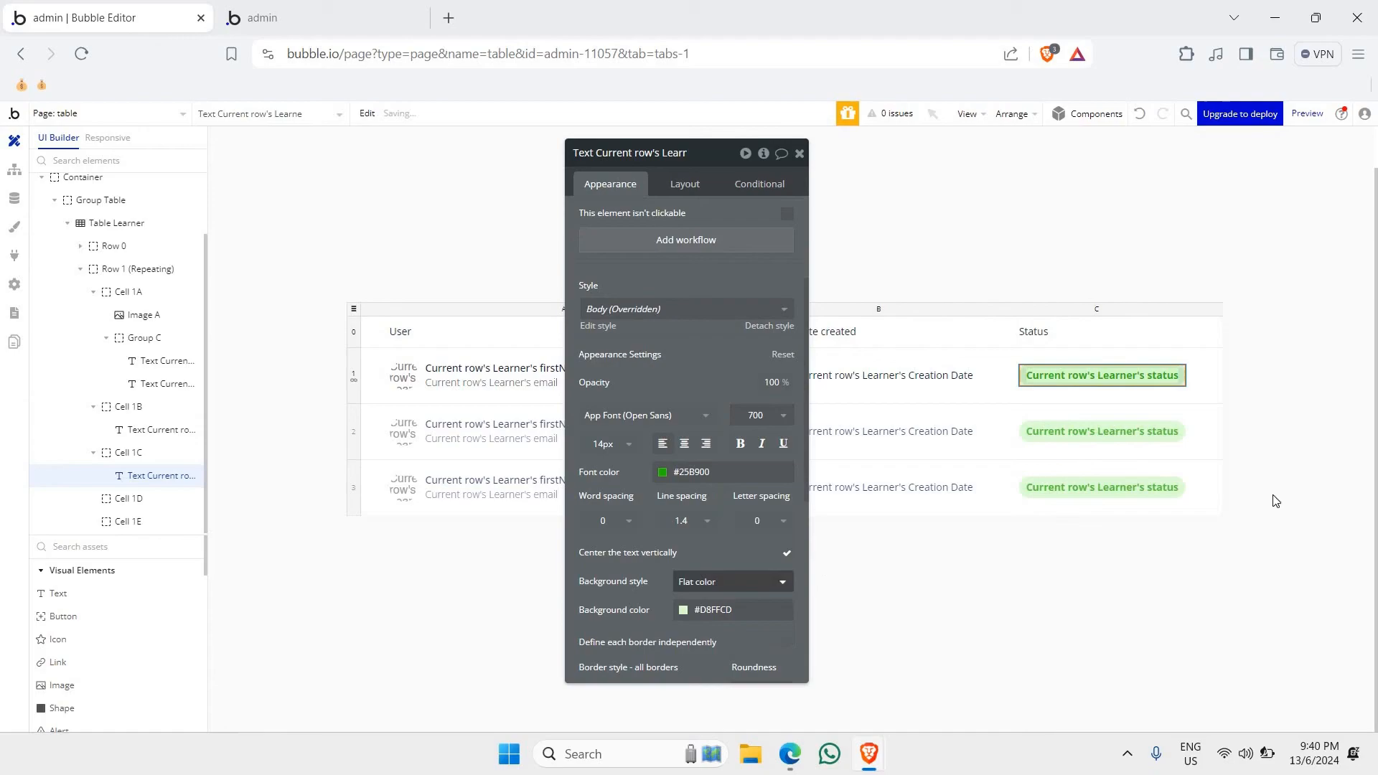
{"action": "left_click", "coordinate": [1243, 469]}
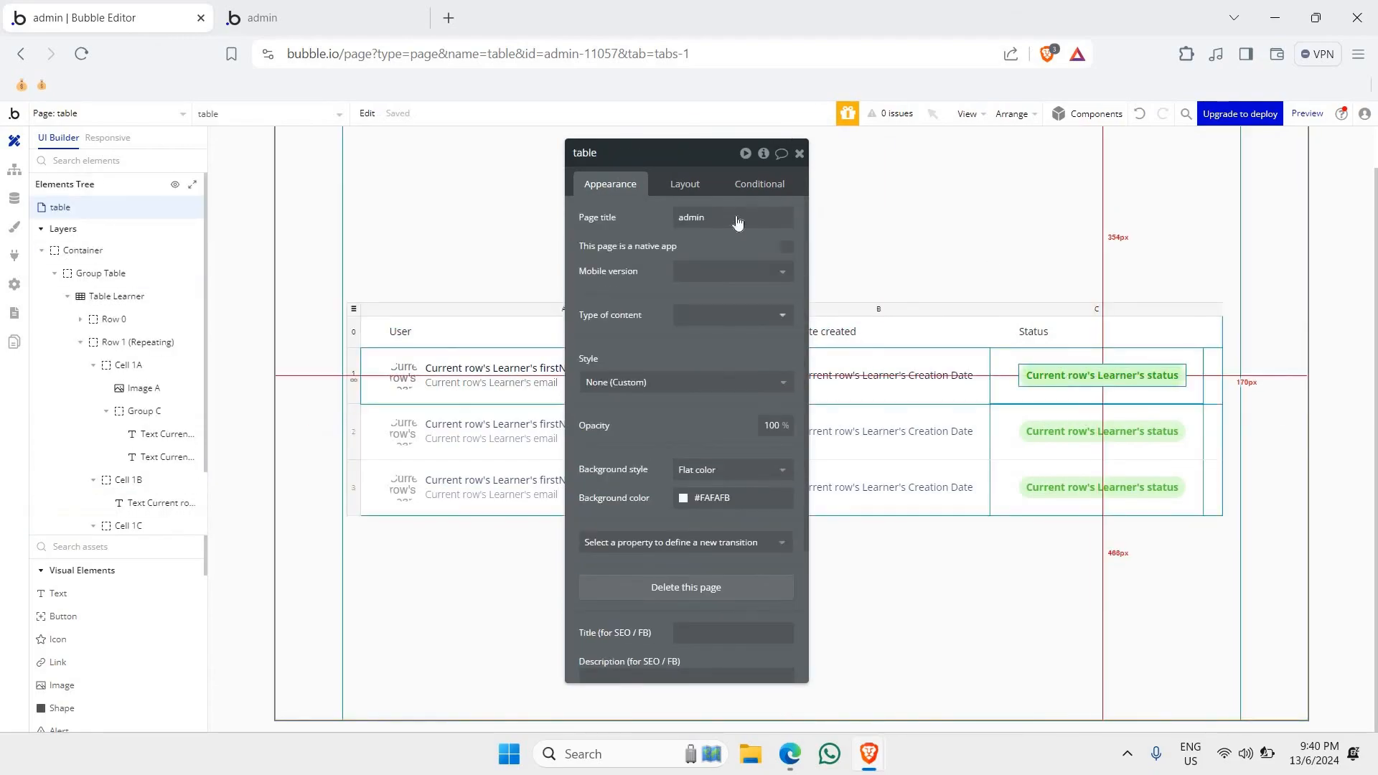
- Add a condition to the status text for when Current row's Learner's status is "Archived"
{"action": "left_click", "coordinate": [1079, 388]}
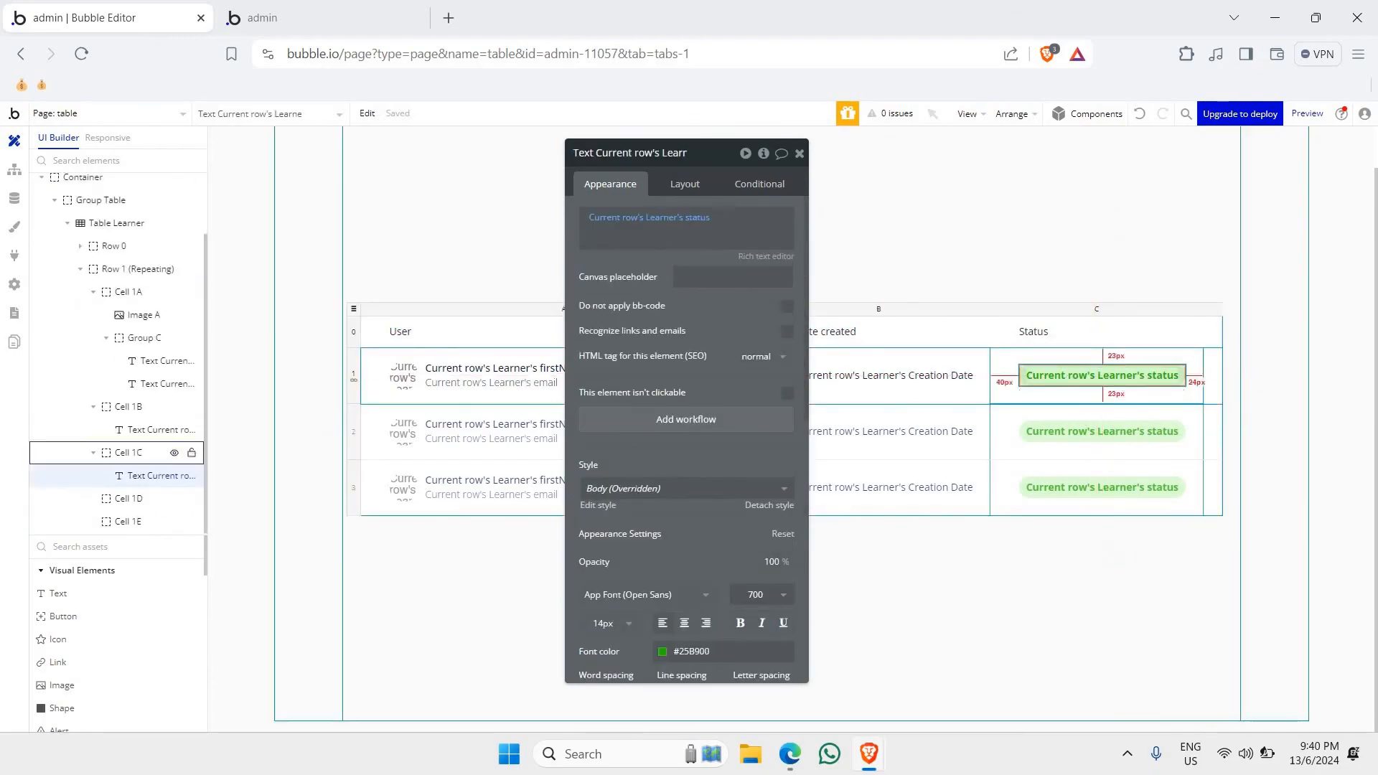
{"action": "left_click", "coordinate": [748, 188]}
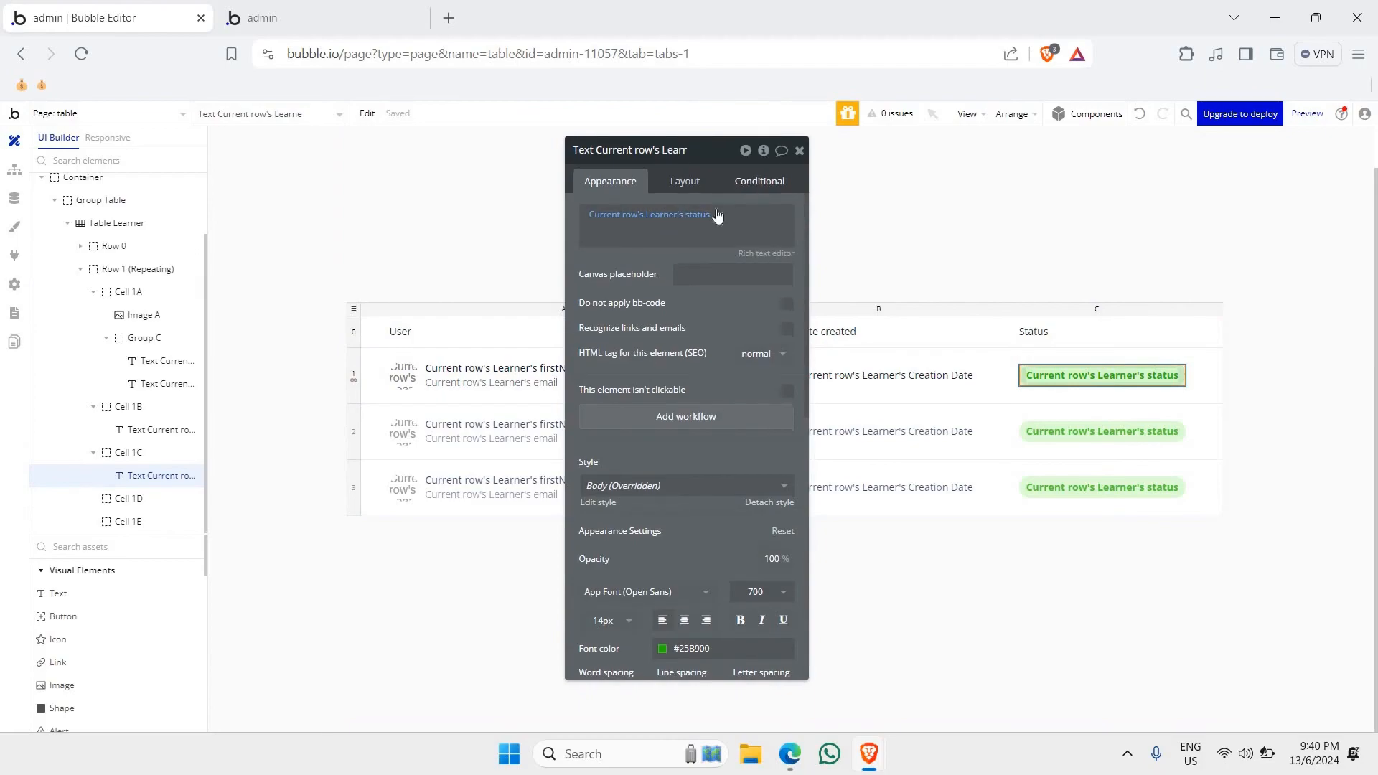
{"action": "left_click", "coordinate": [706, 217]}
{"action": "left_click", "coordinate": [629, 221]}
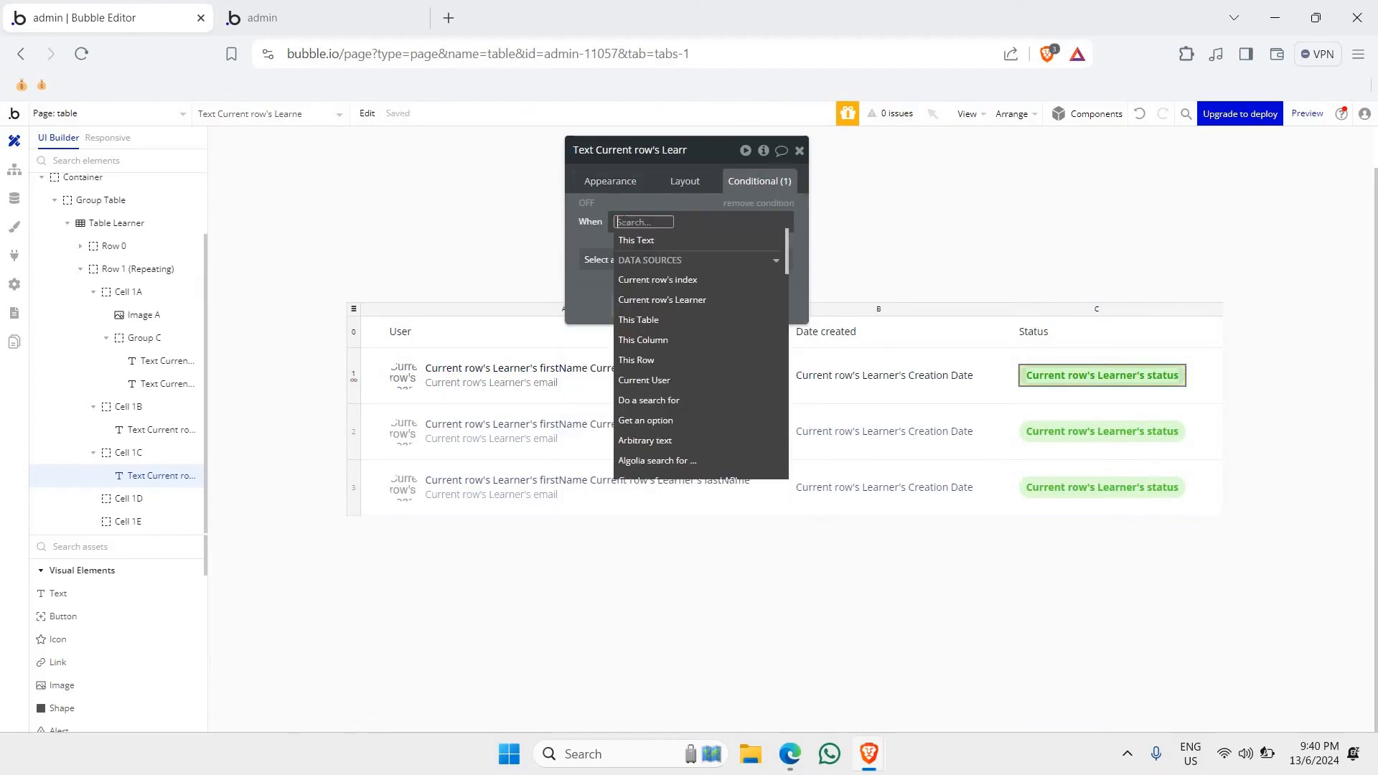
{"action": "left_click", "coordinate": [668, 300]}
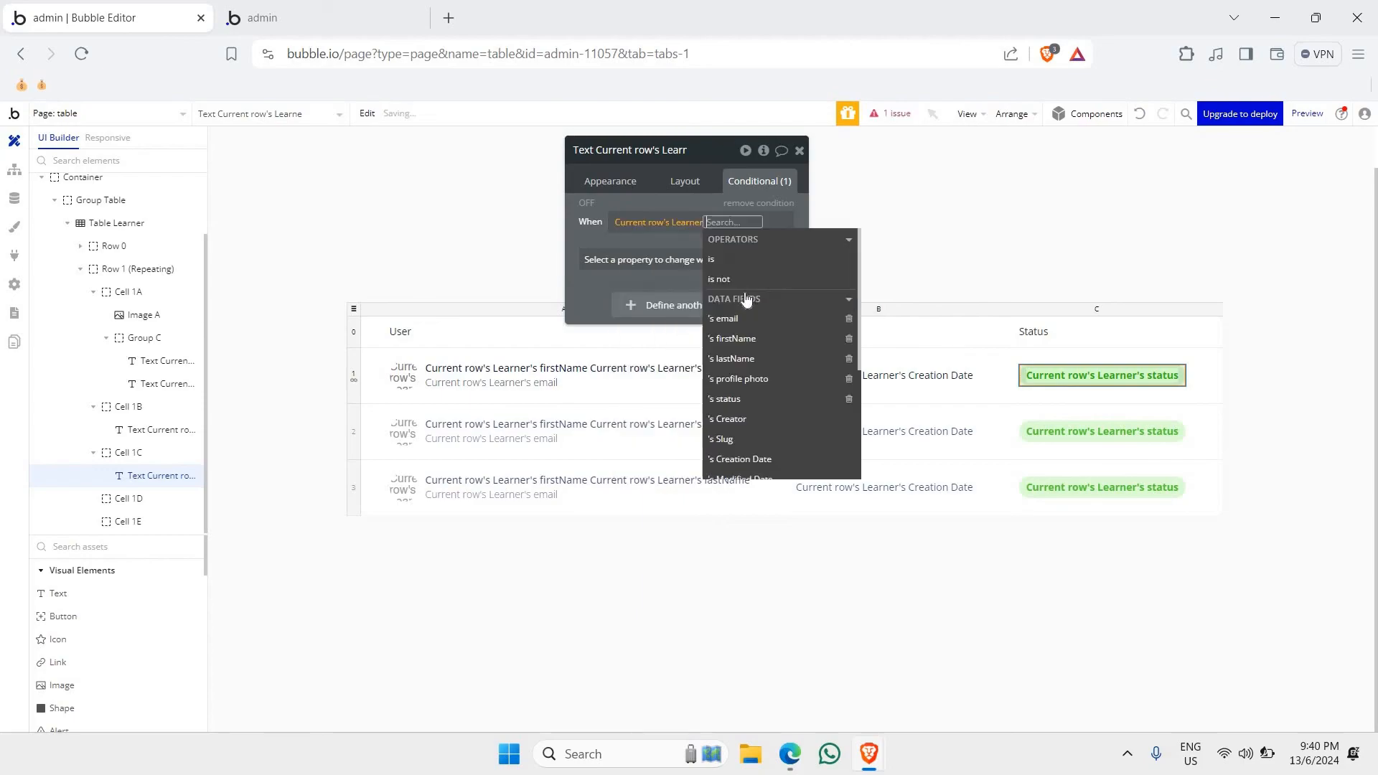
{"action": "left_click", "coordinate": [746, 399]}
{"action": "left_click", "coordinate": [689, 272]}
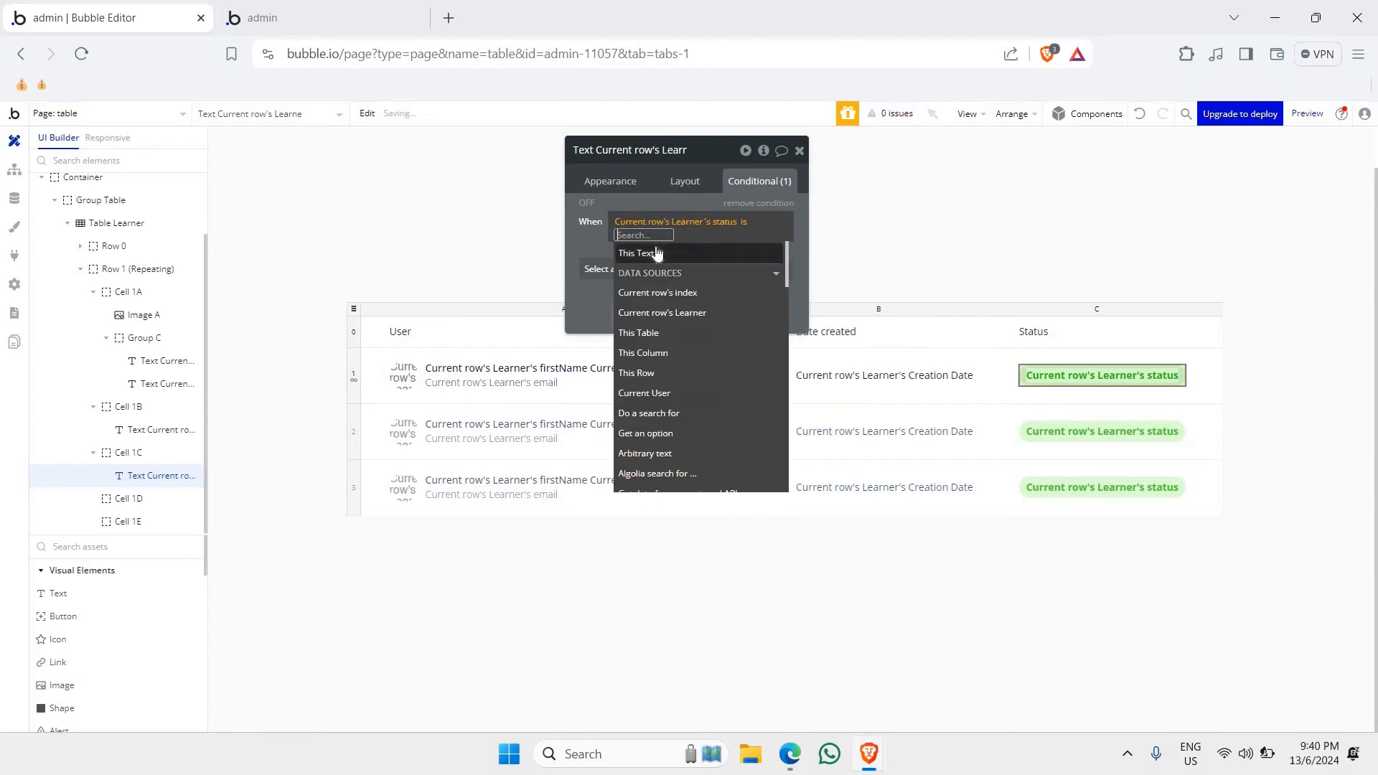
{"action": "type", "text": "Archi"}
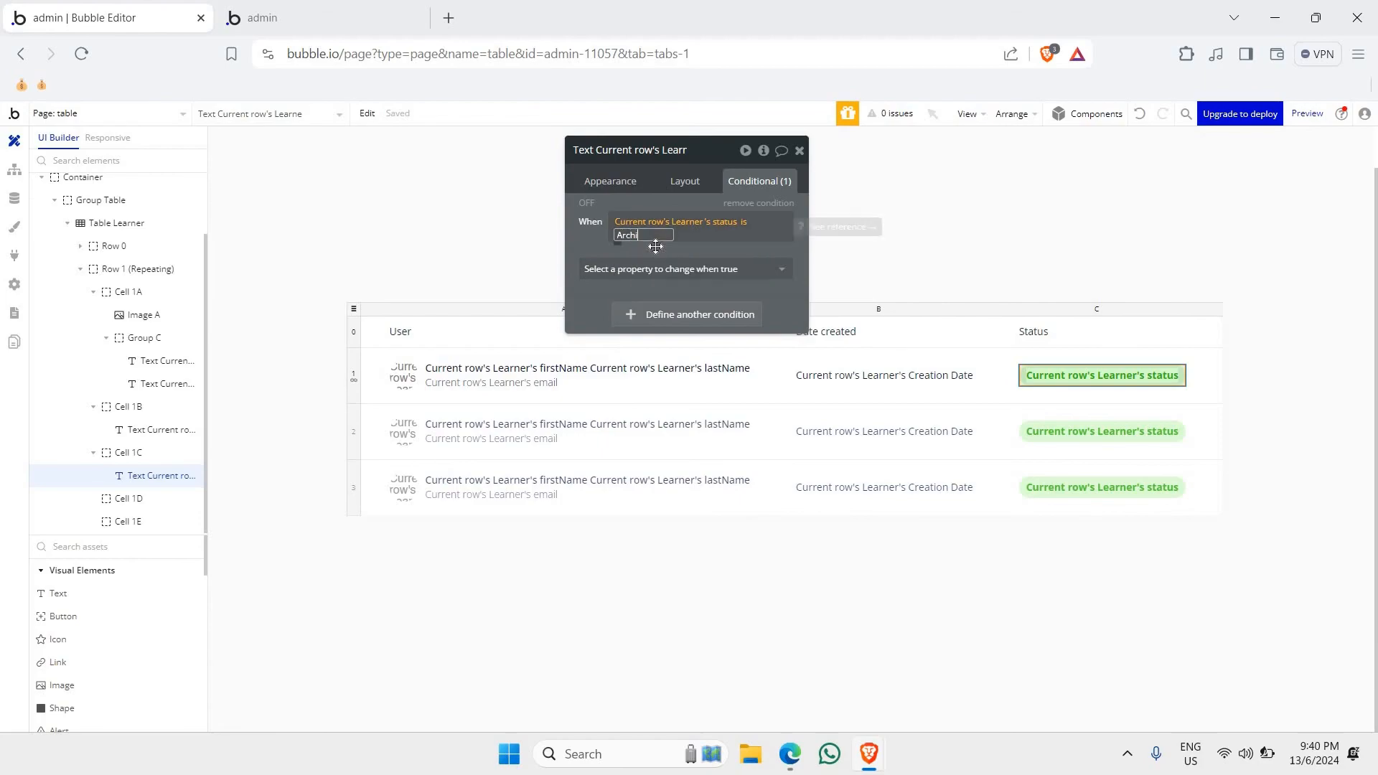
{"action": "type", "text": "ved"}
{"action": "key", "text": "Return"}
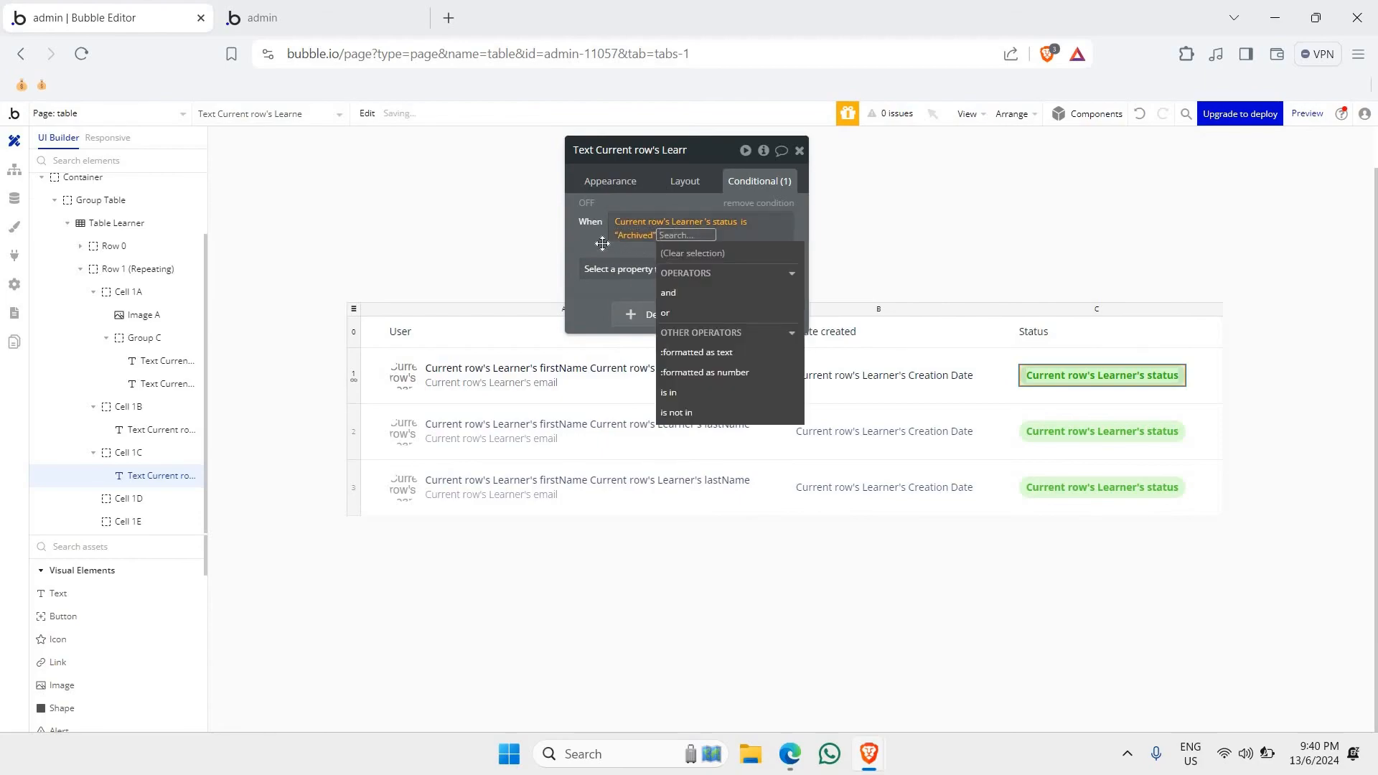
{"action": "scroll", "coordinate": [549, 260], "scroll_direction": "up", "scroll_amount": 1}
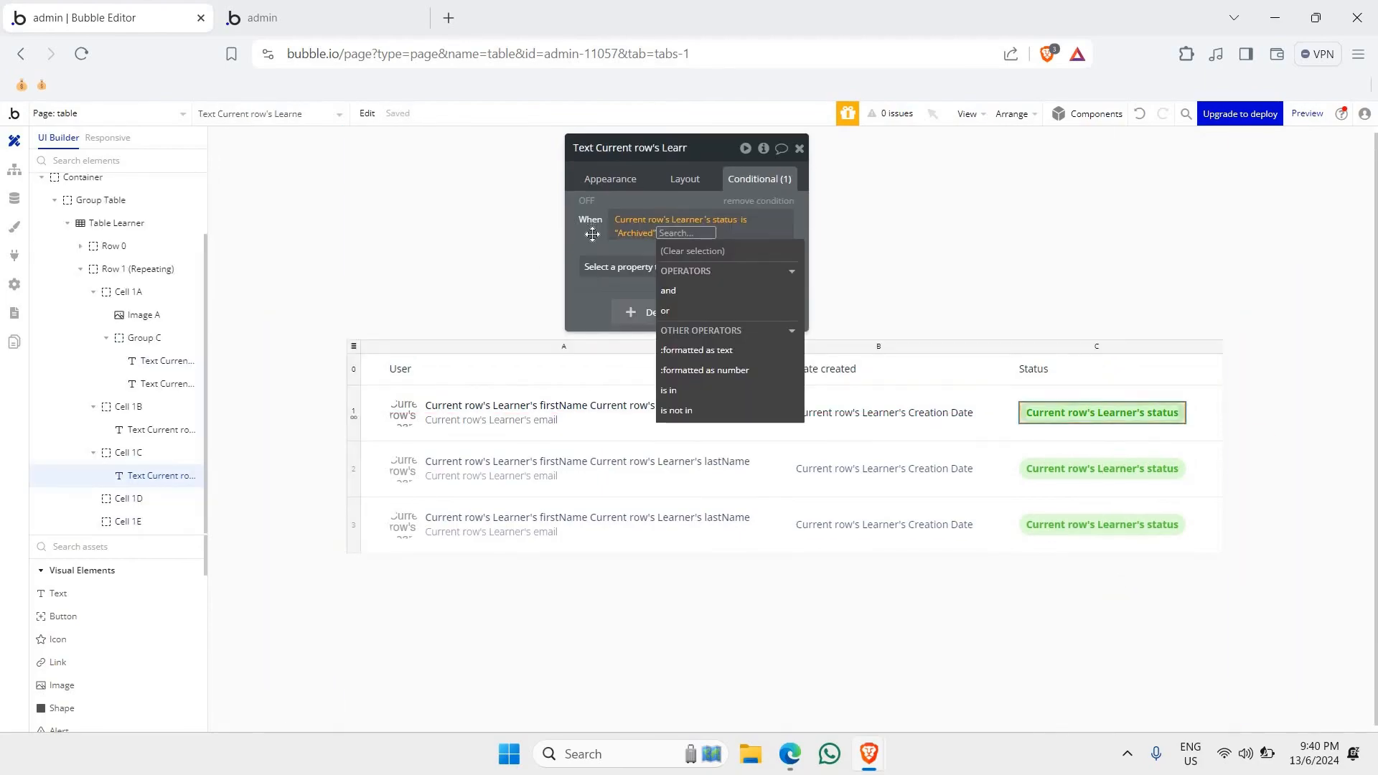
- Make the Archived condition change the status text's background color to light red #FFCCCC
{"action": "left_click", "coordinate": [621, 267]}
{"action": "left_click", "coordinate": [621, 264]}
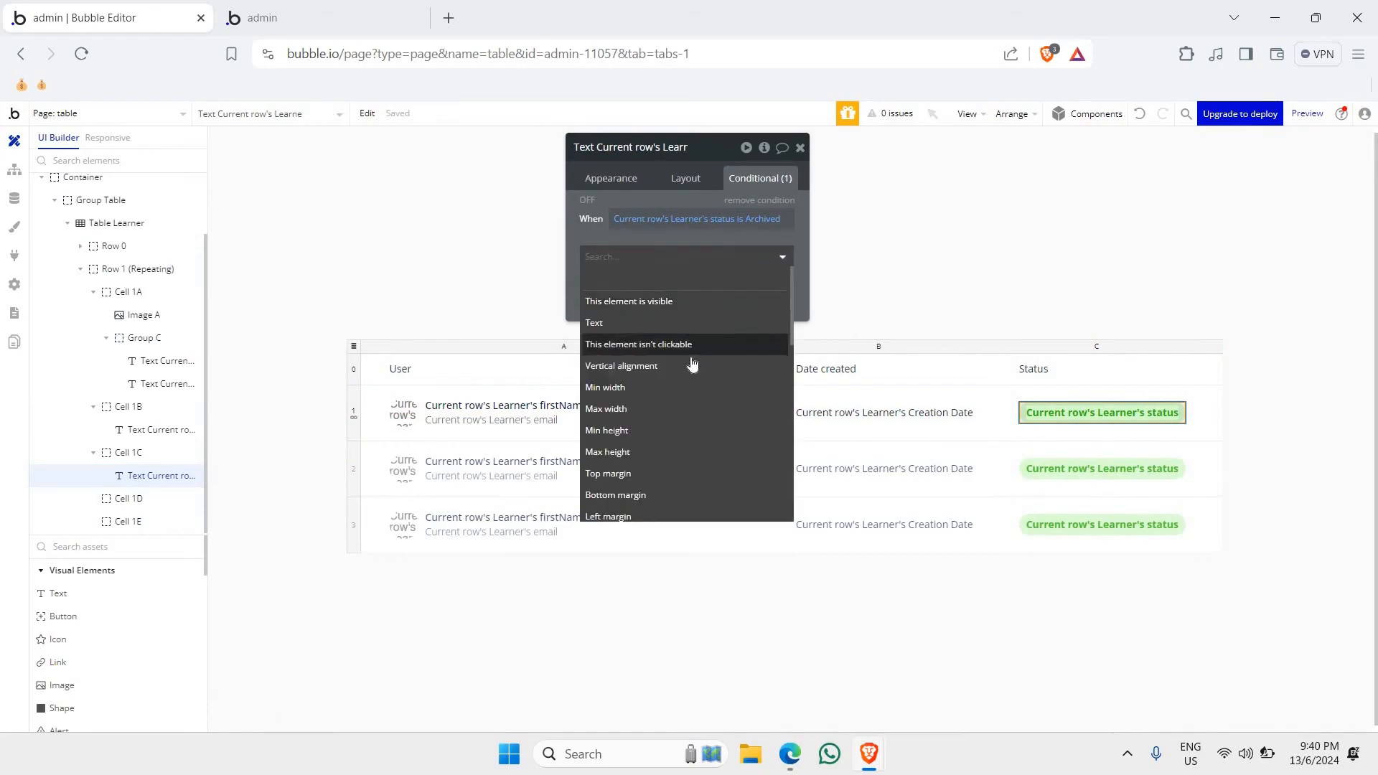
{"action": "scroll", "coordinate": [661, 349], "scroll_direction": "down", "scroll_amount": 2}
{"action": "type", "text": "bac"}
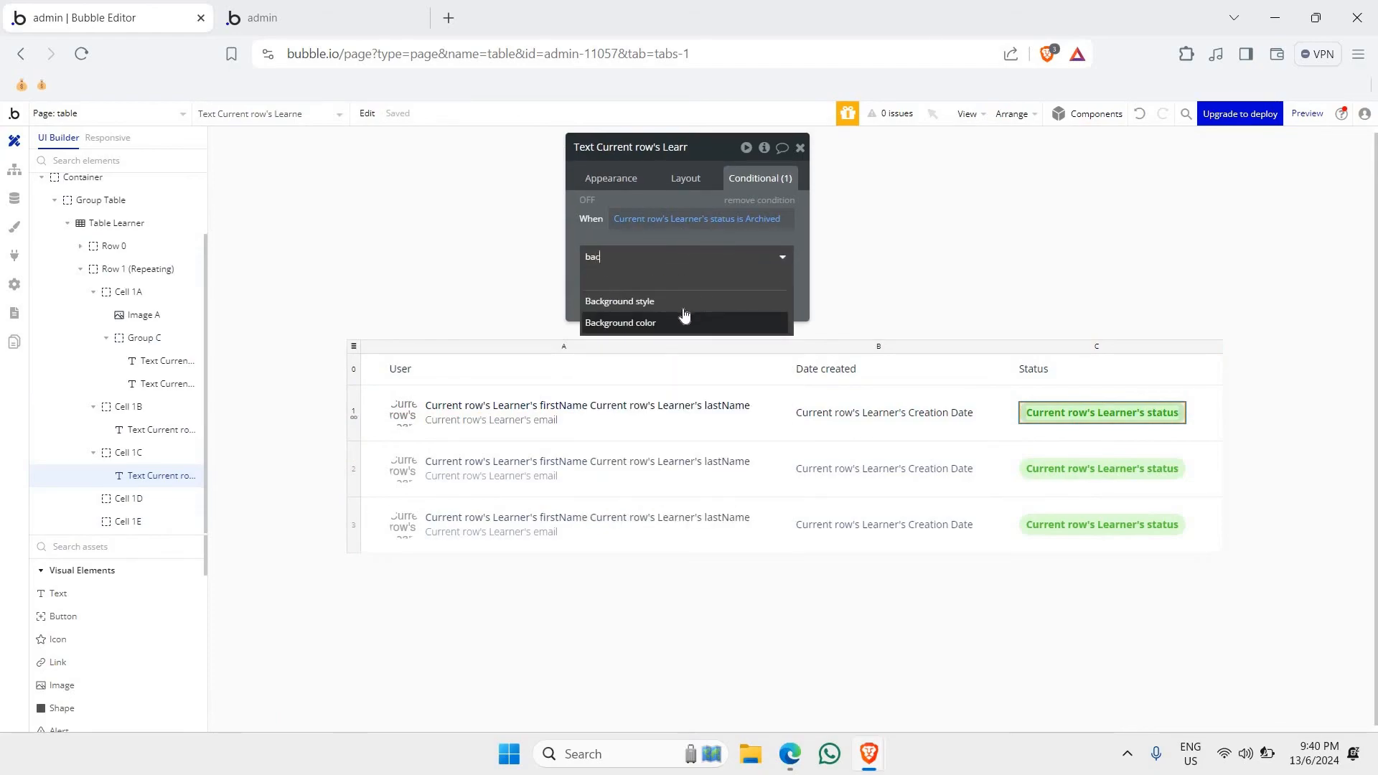
{"action": "left_click", "coordinate": [670, 316]}
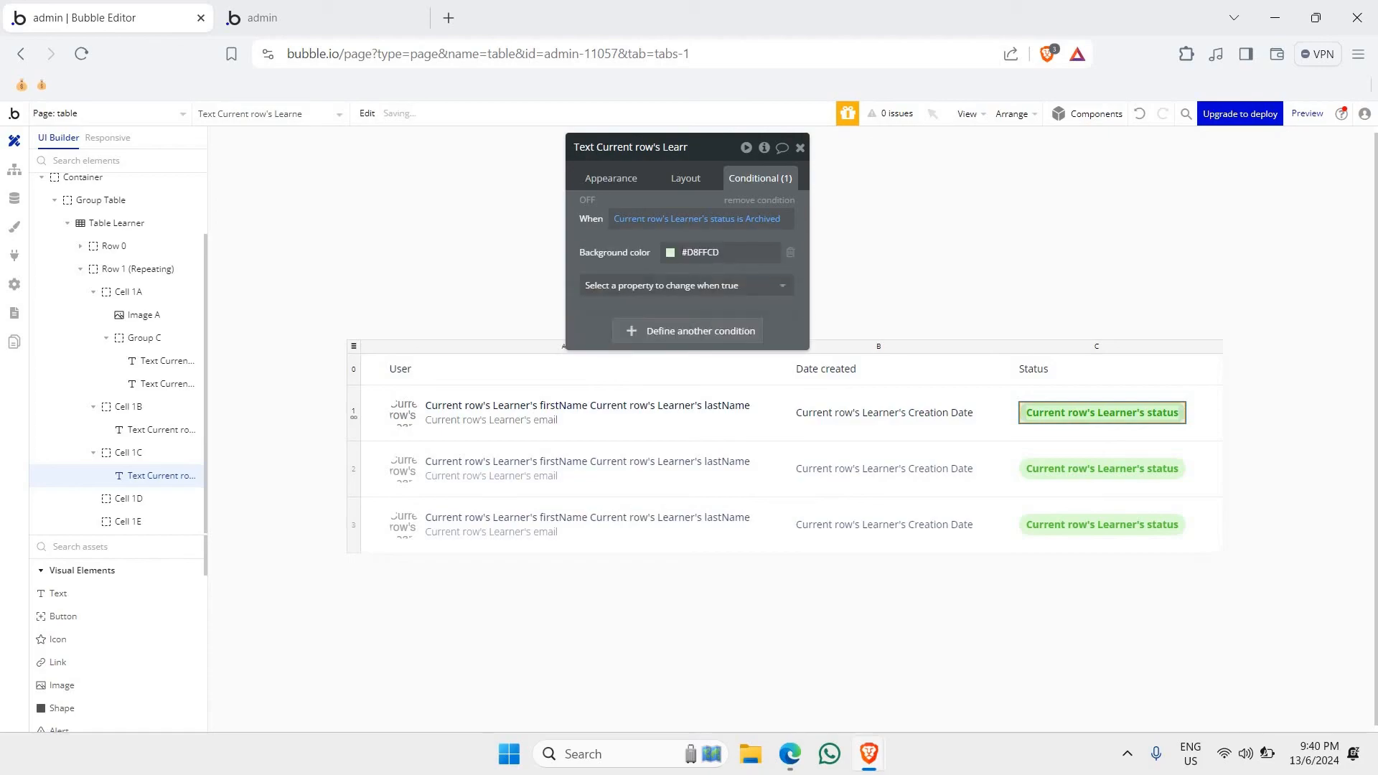
{"action": "left_click", "coordinate": [671, 252]}
{"action": "left_click_drag", "start_coordinate": [708, 384], "coordinate": [637, 382]}
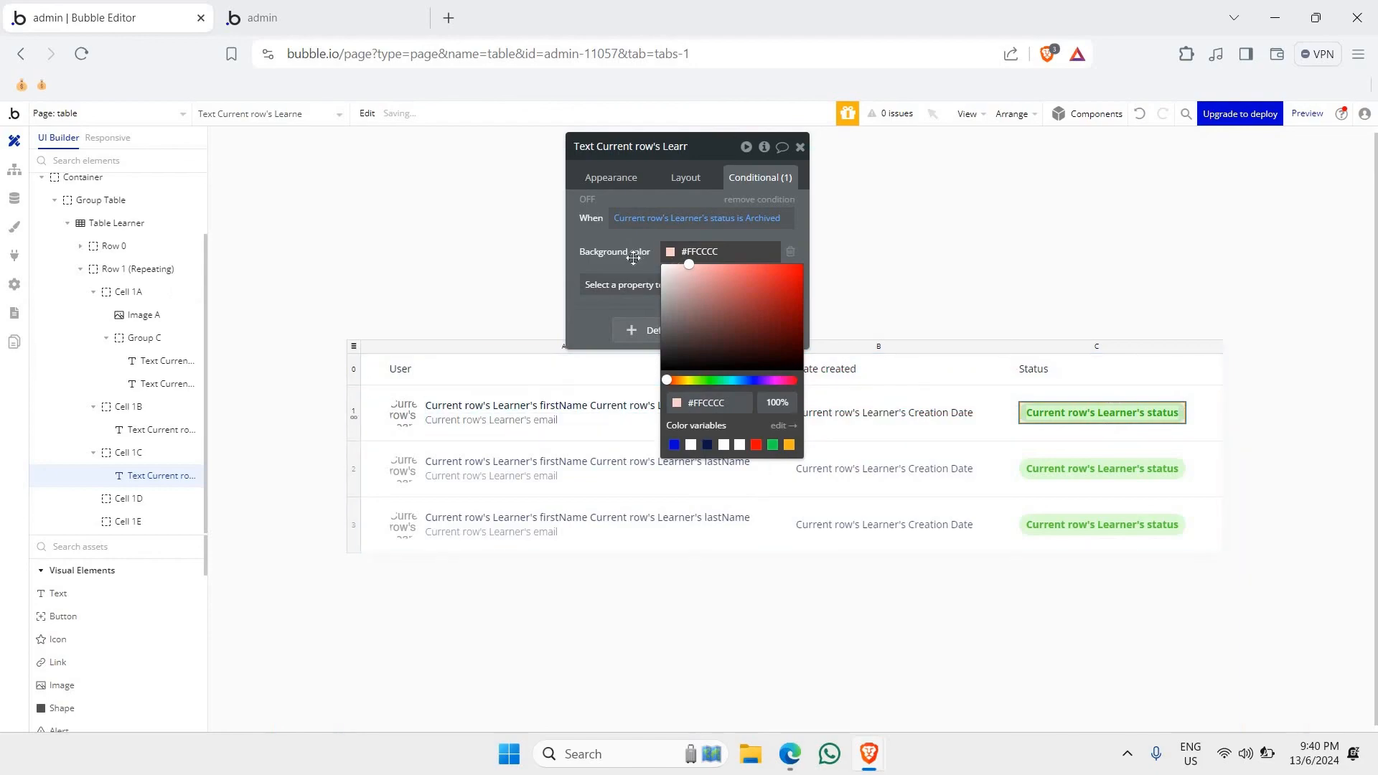
- Add a font color of dark red #B80000 to the Archived condition and check the status badges in the live preview
{"action": "left_click", "coordinate": [618, 284]}
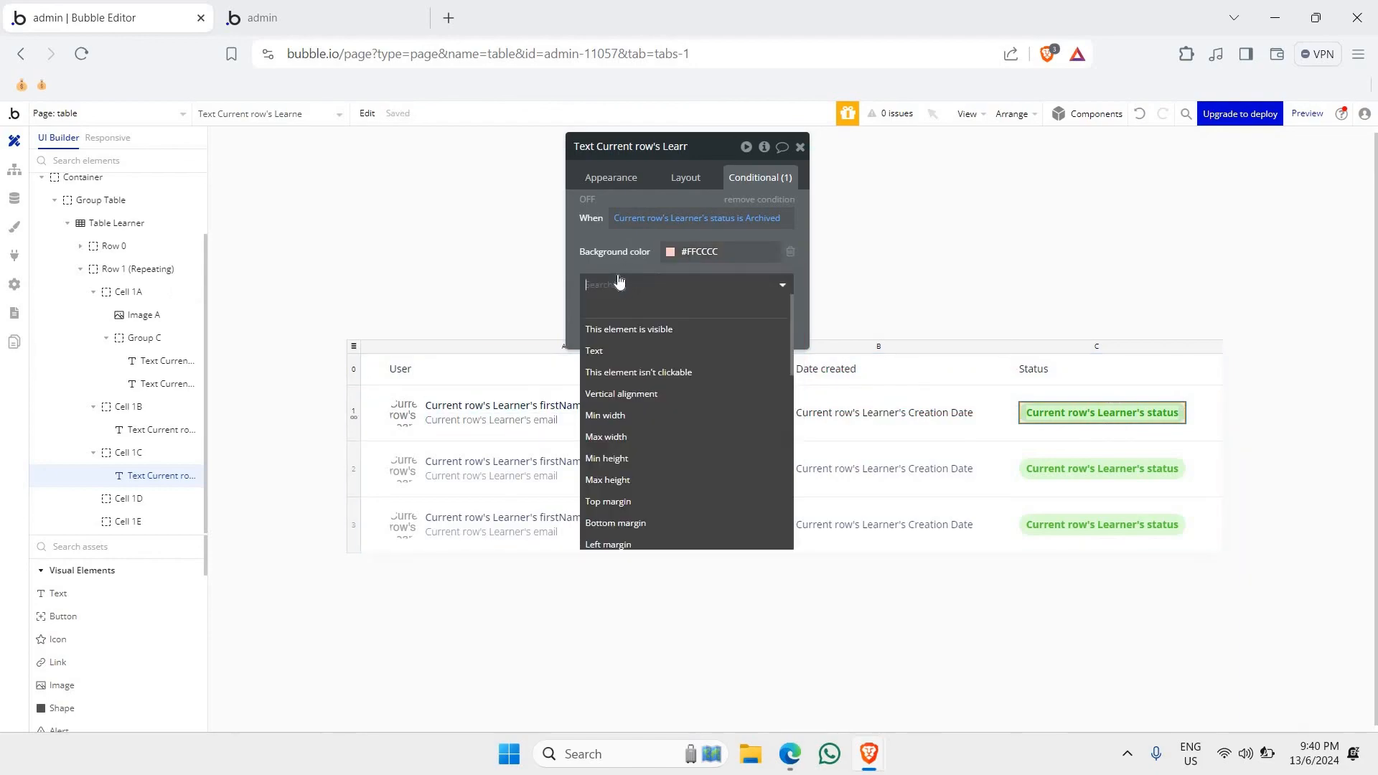
{"action": "type", "text": "fony"}
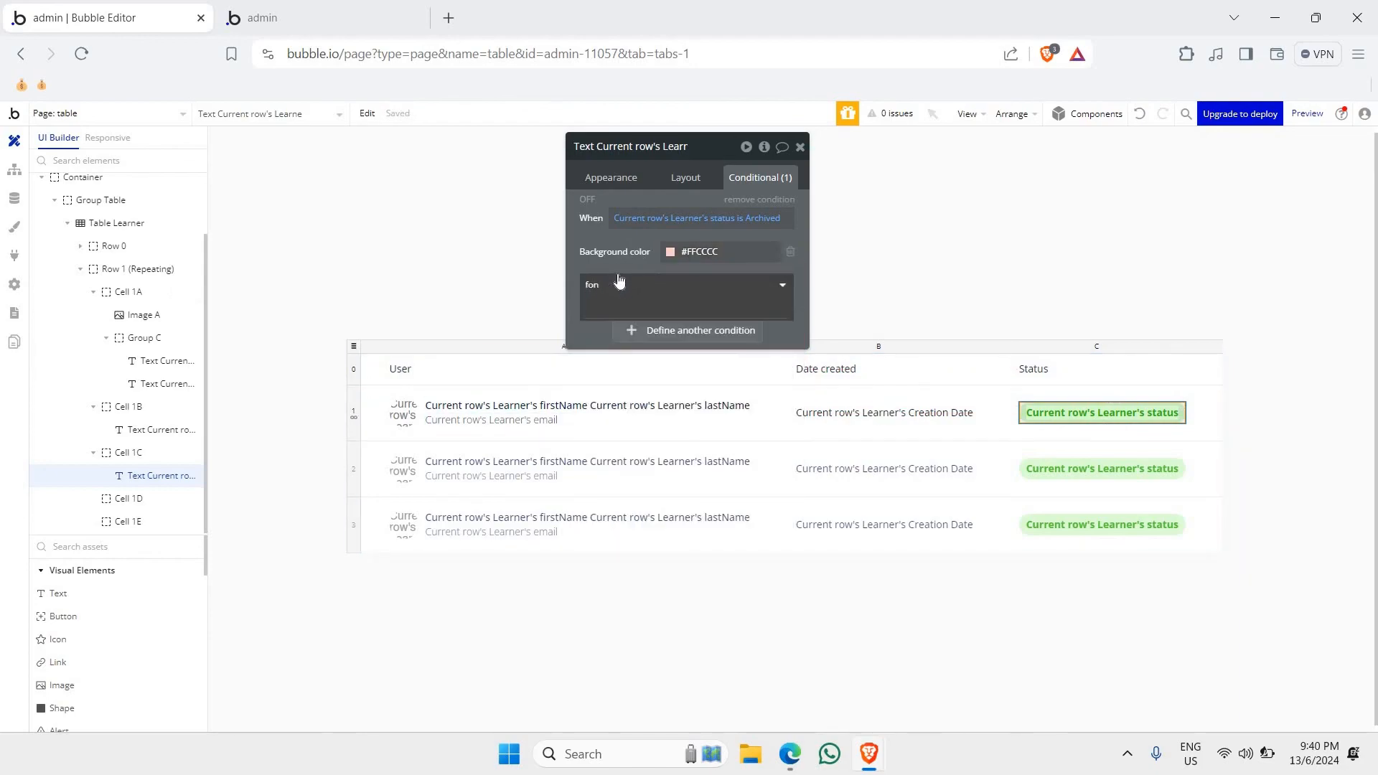
{"action": "left_click", "coordinate": [612, 393]}
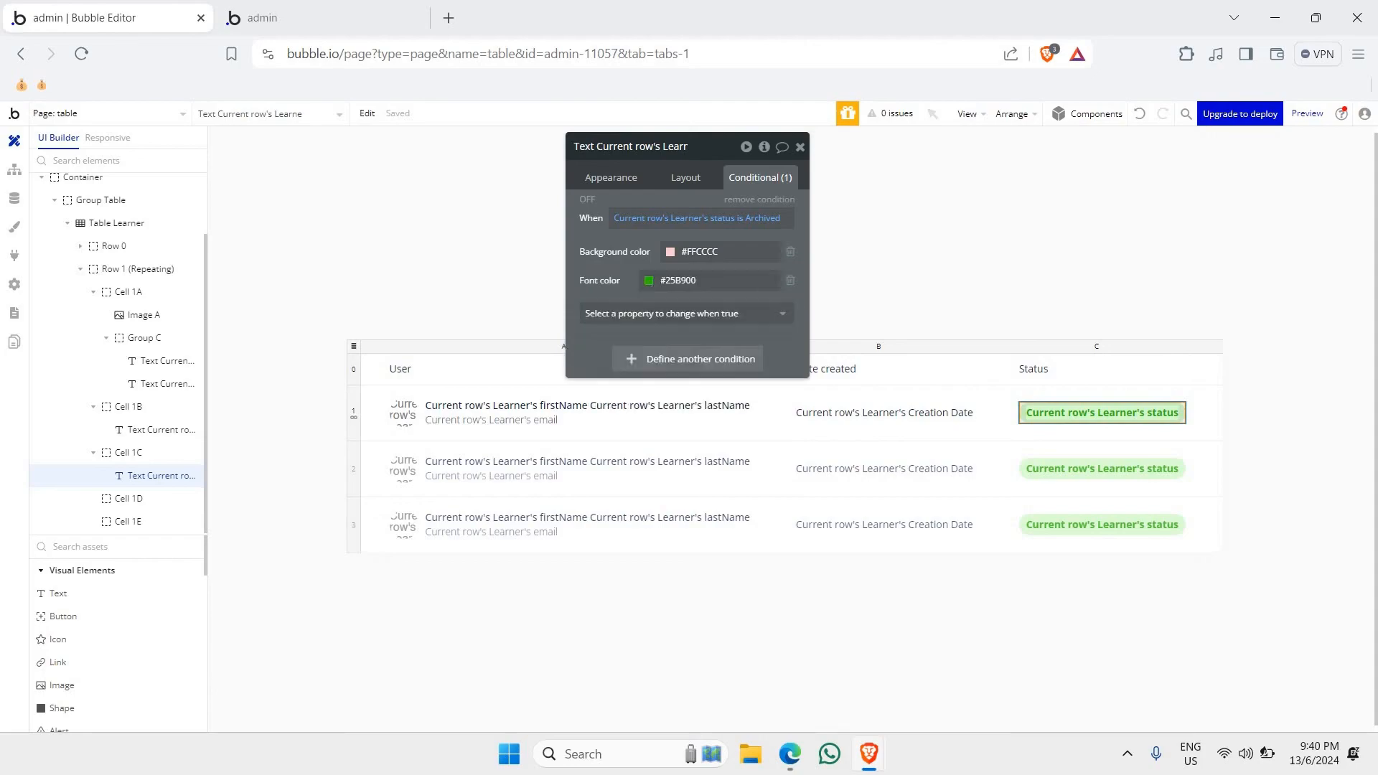
{"action": "left_click", "coordinate": [649, 281]}
{"action": "left_click_drag", "start_coordinate": [643, 407], "coordinate": [575, 400]}
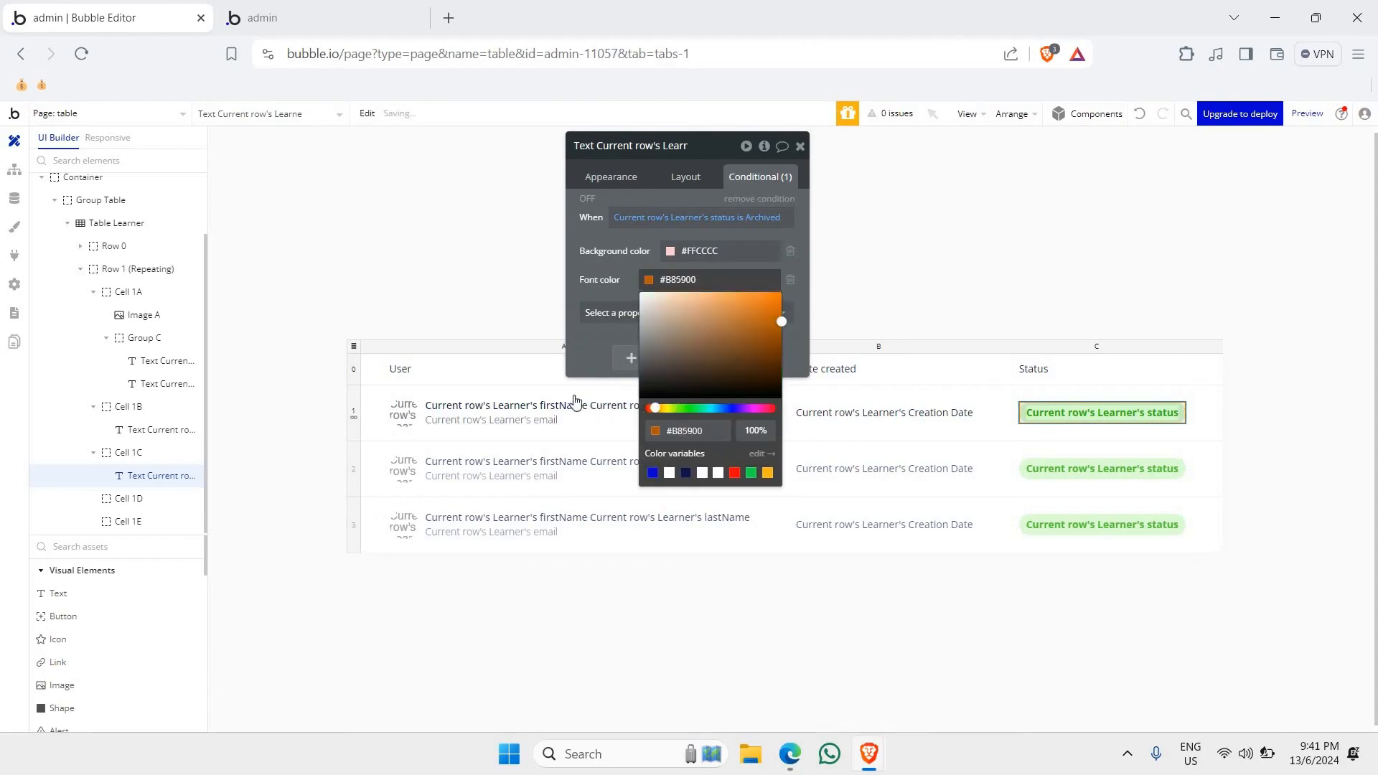
{"action": "left_click", "coordinate": [605, 273]}
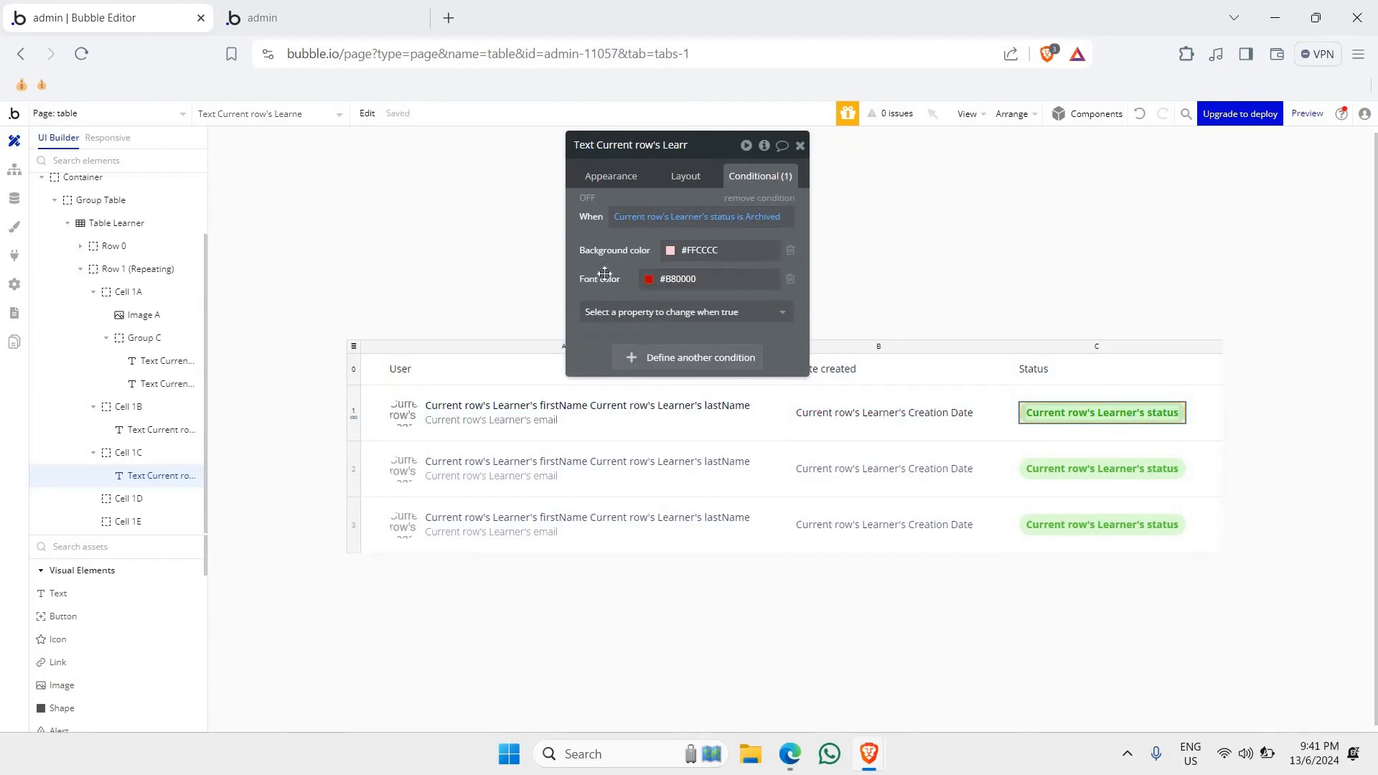
{"action": "left_click", "coordinate": [325, 15]}
{"action": "left_click", "coordinate": [349, 115]}
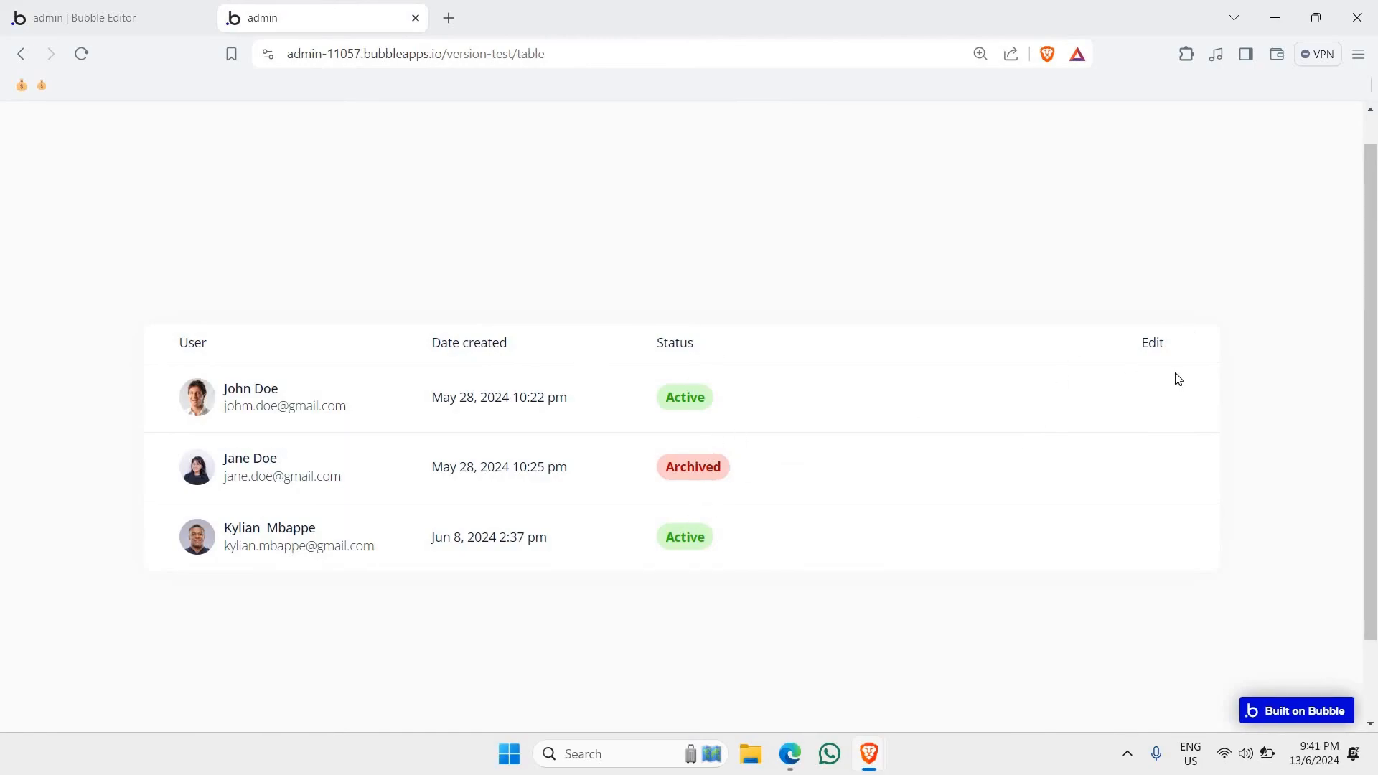
- Switch back to the Bubble editor and enlarge the palette of visual elements and containers
{"action": "left_click", "coordinate": [79, 15]}
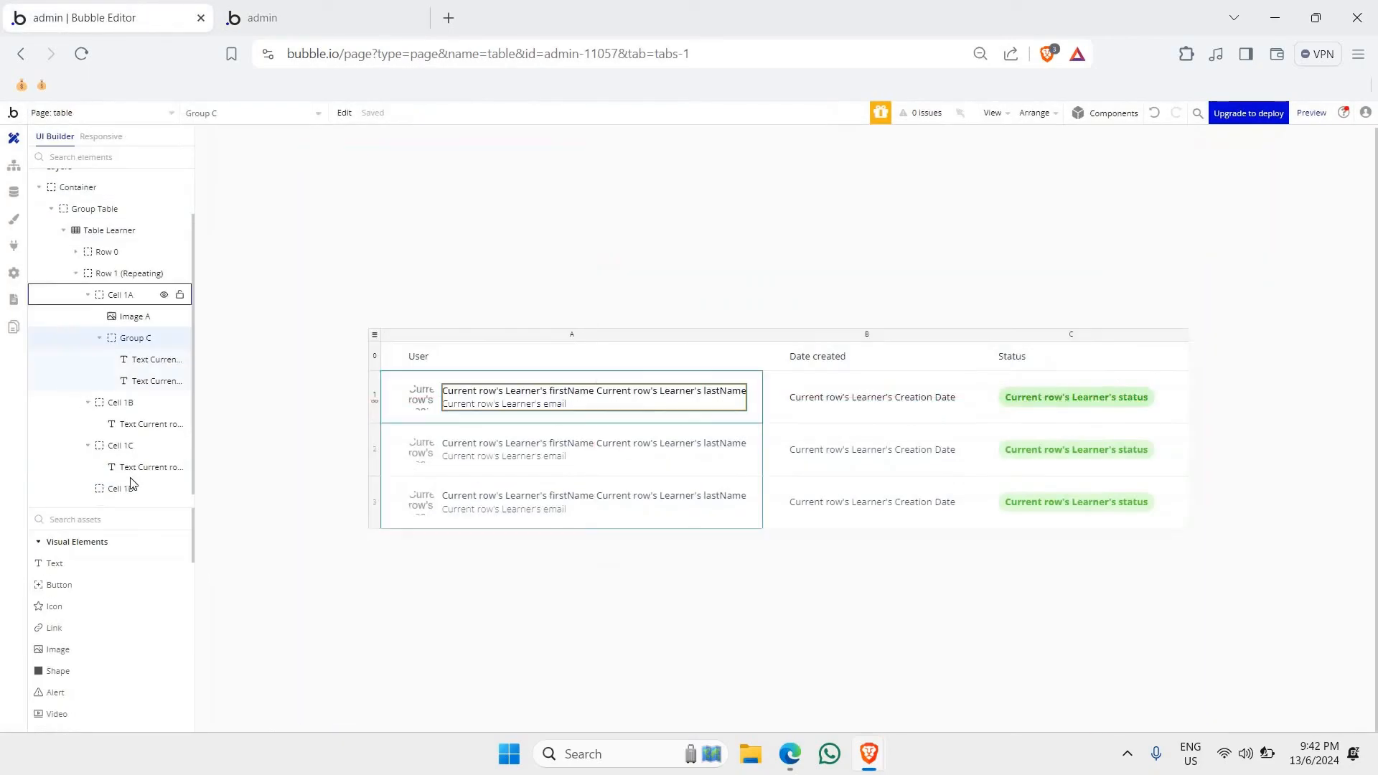
{"action": "scroll", "coordinate": [132, 484], "scroll_direction": "down", "scroll_amount": 1}
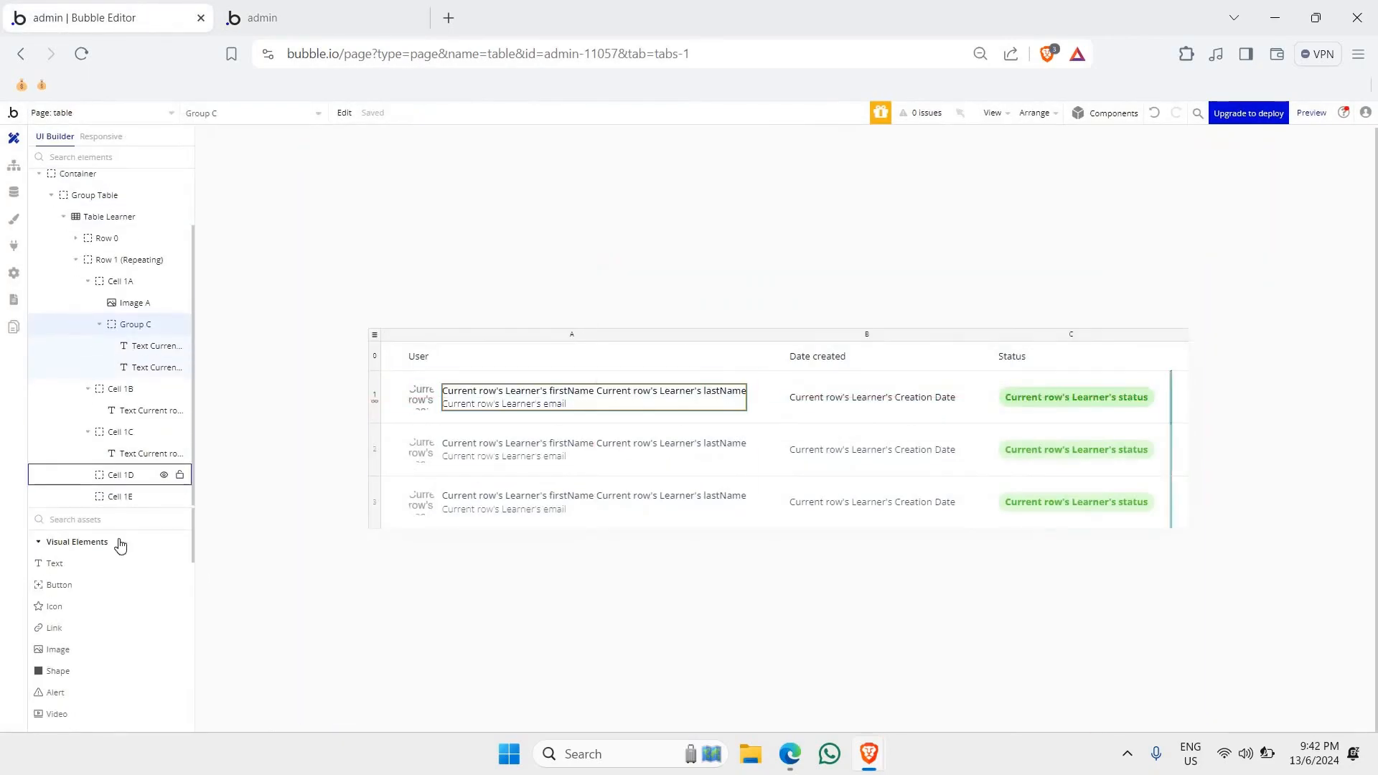
{"action": "scroll", "coordinate": [119, 547], "scroll_direction": "down", "scroll_amount": 1}
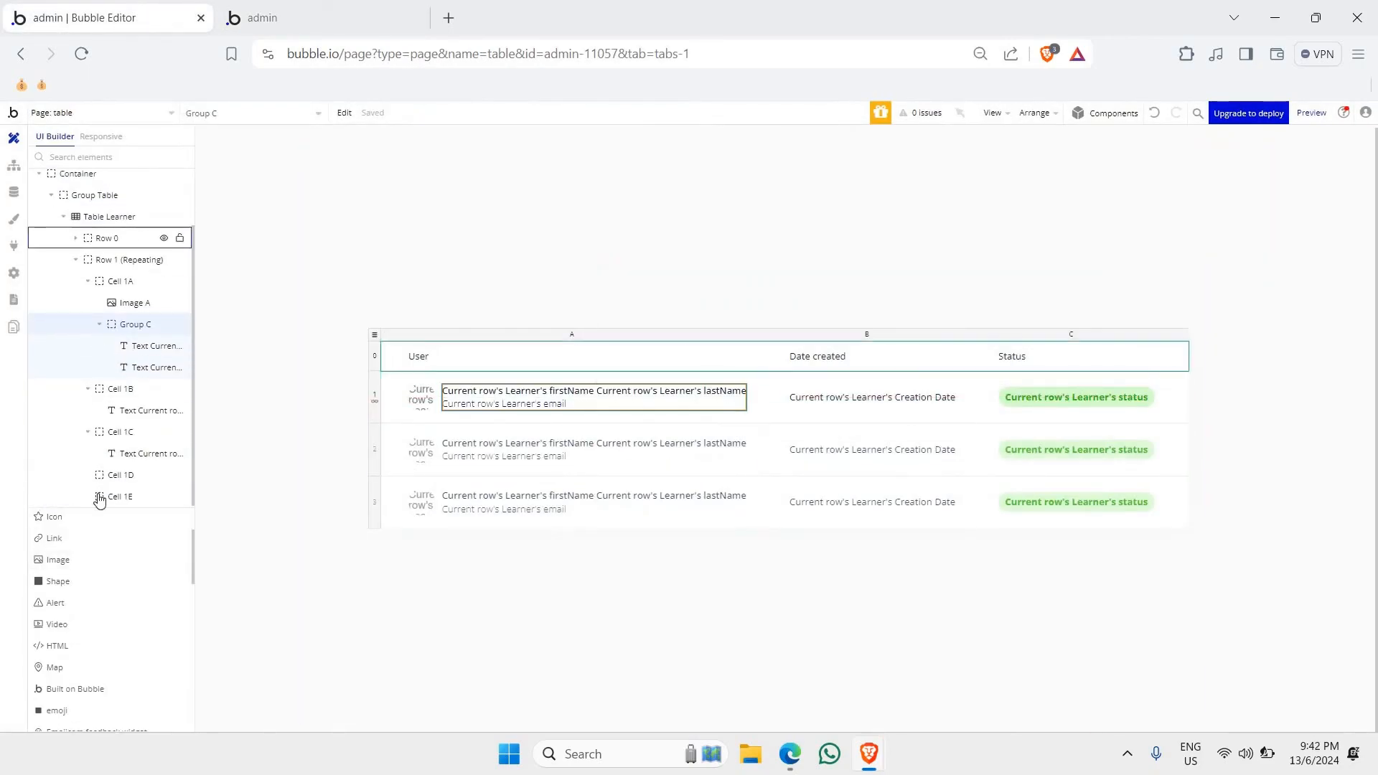
{"action": "left_click", "coordinate": [100, 515]}
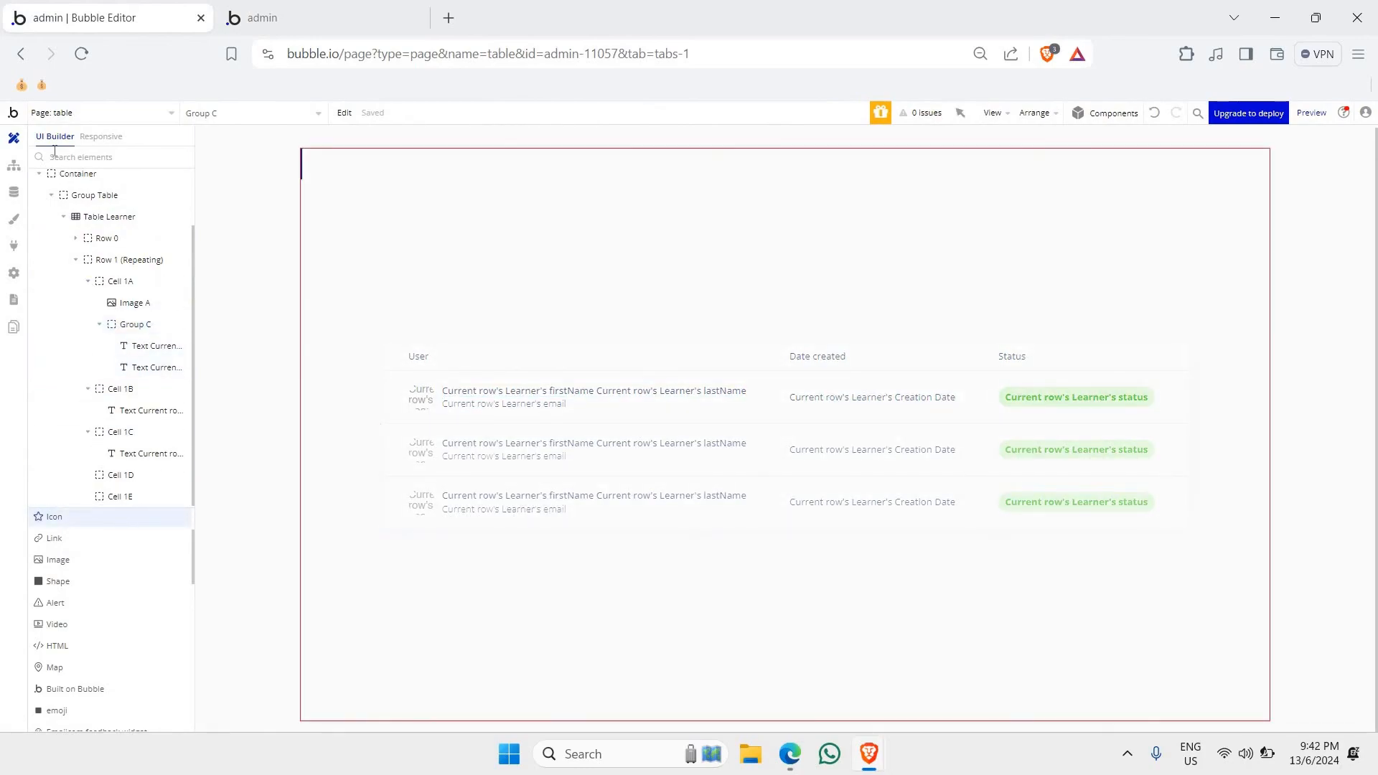
{"action": "left_click_drag", "start_coordinate": [96, 506], "coordinate": [97, 246]}
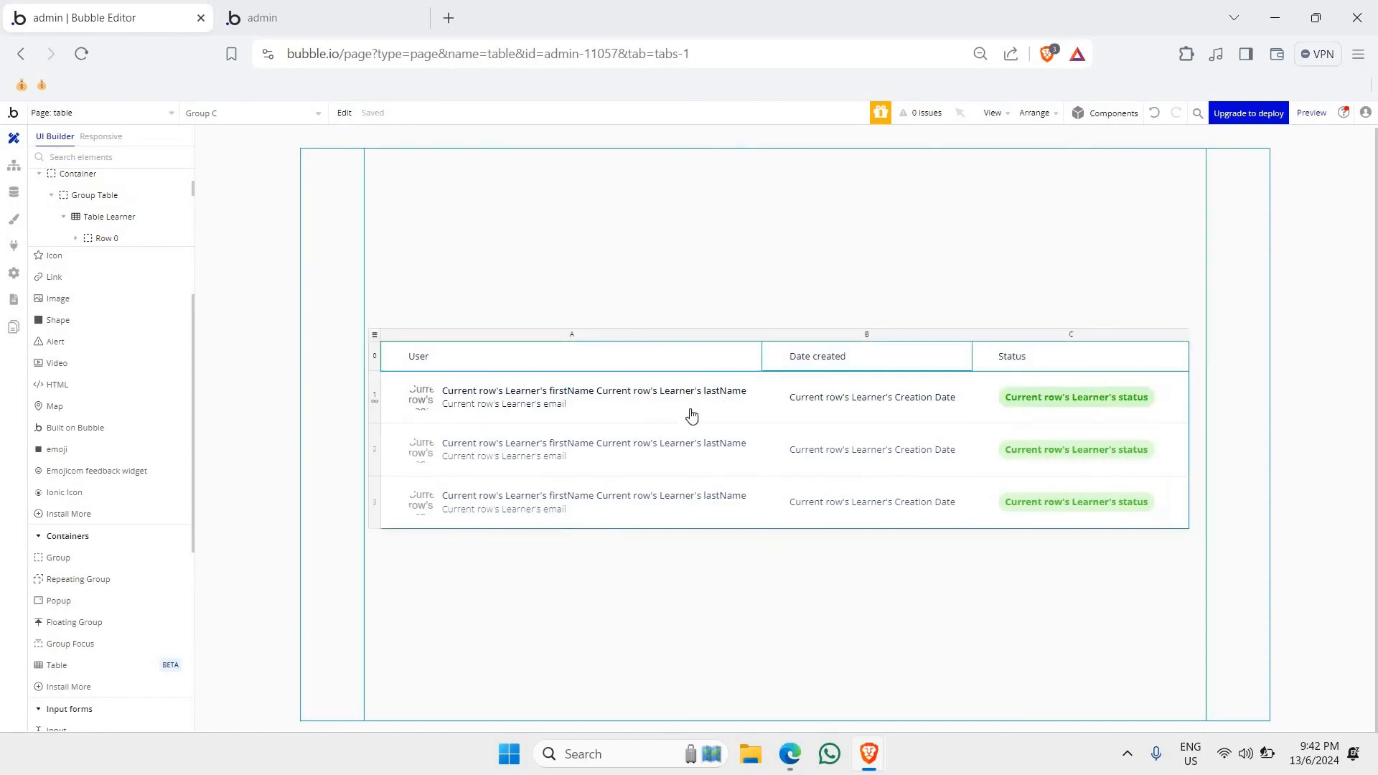
- Turn off Fit width to content for the User cell's group of name and email texts, and check the table in the live preview
{"action": "double_click", "coordinate": [590, 410]}
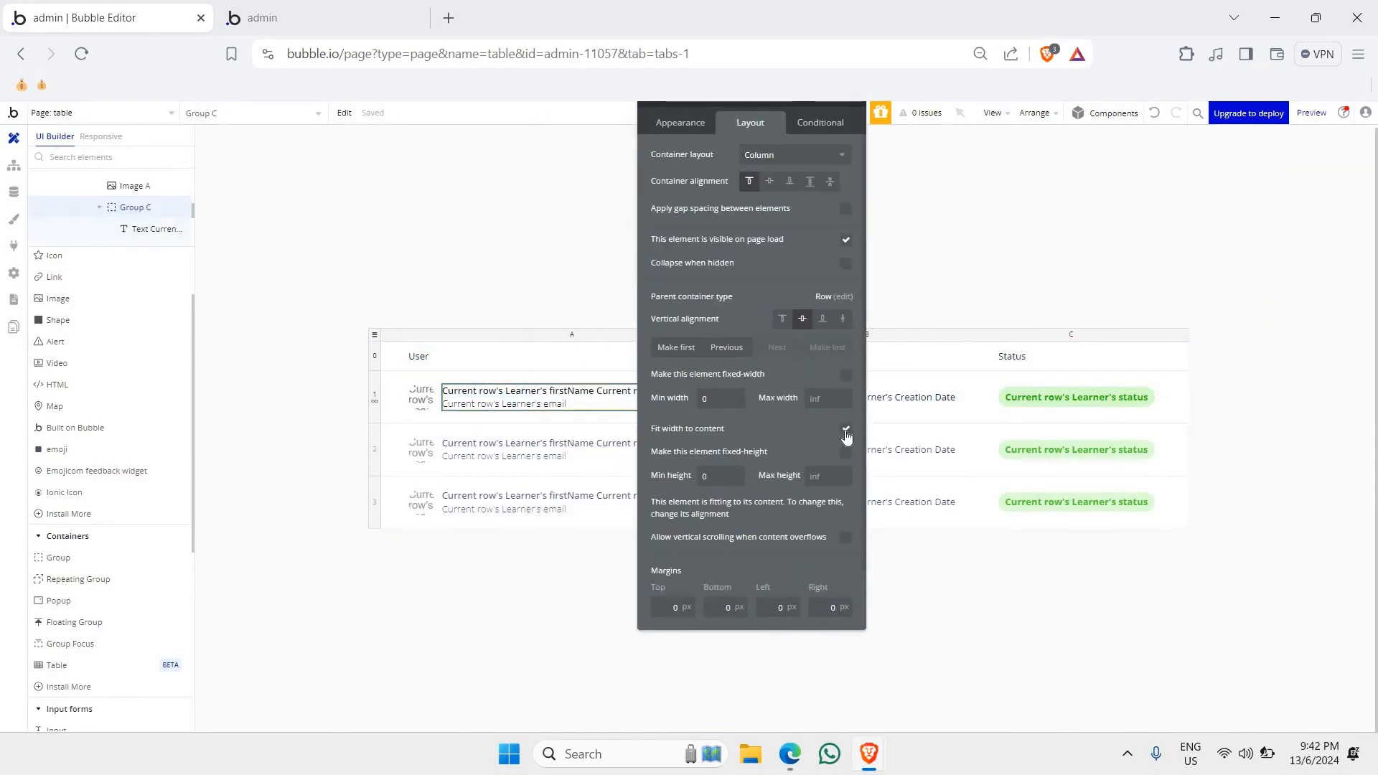
{"action": "left_click", "coordinate": [846, 429]}
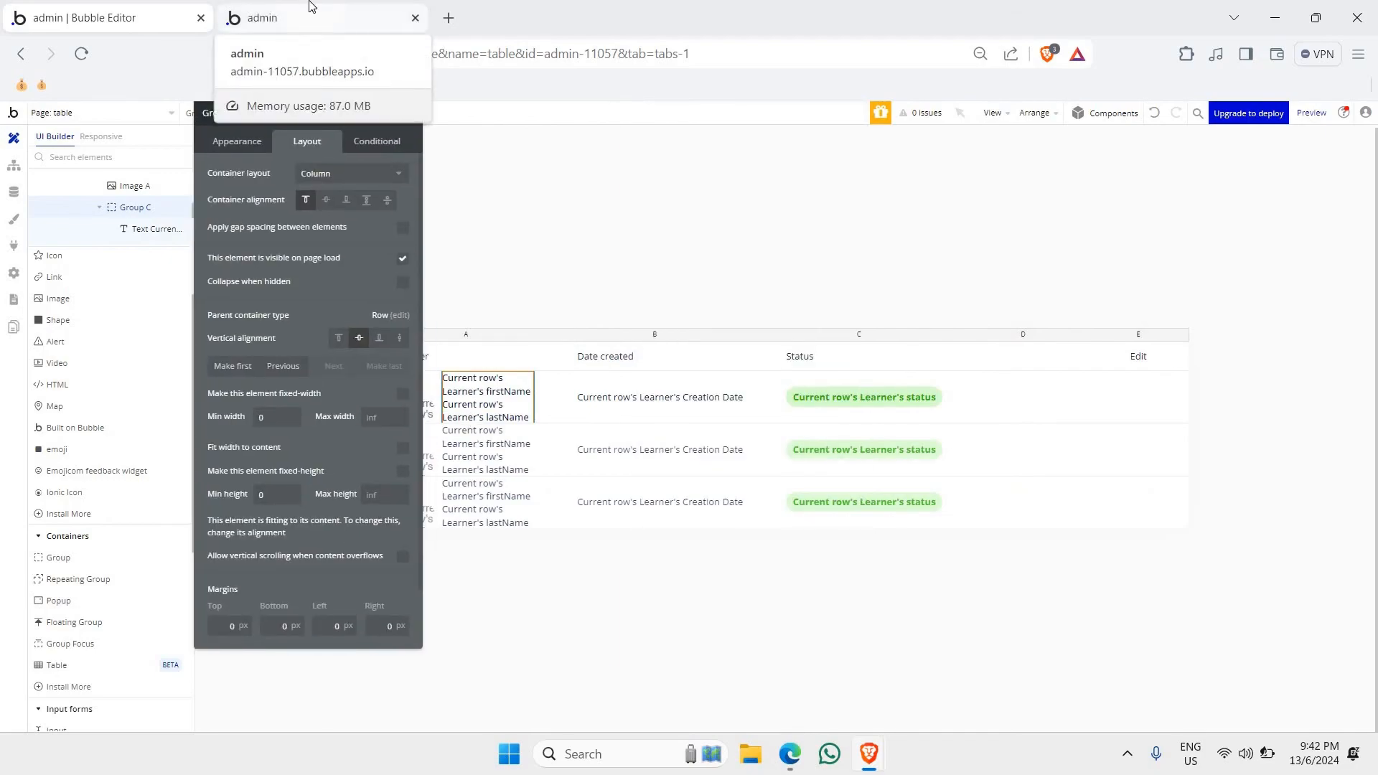
{"action": "left_click", "coordinate": [351, 15]}
{"action": "left_click", "coordinate": [350, 116]}
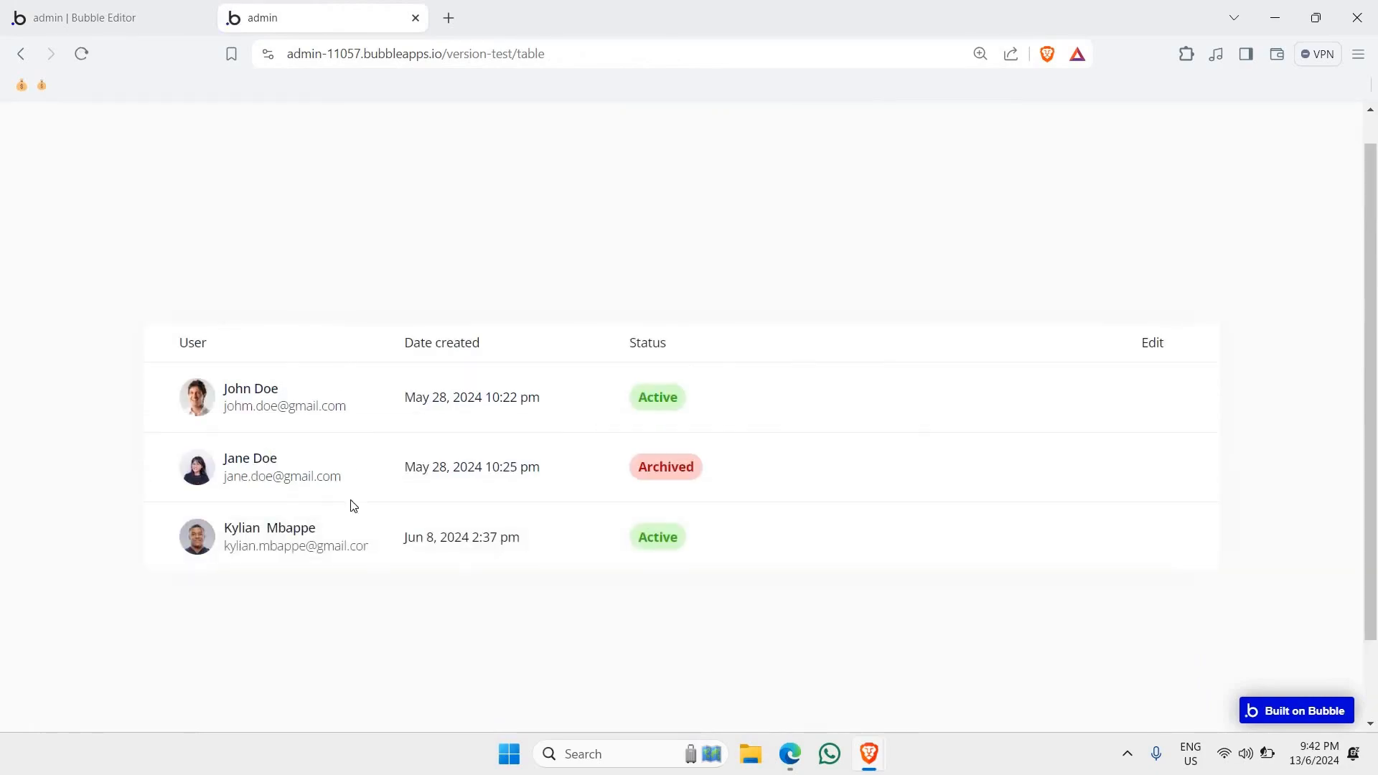
{"action": "scroll", "coordinate": [329, 391], "scroll_direction": "down", "scroll_amount": 1}
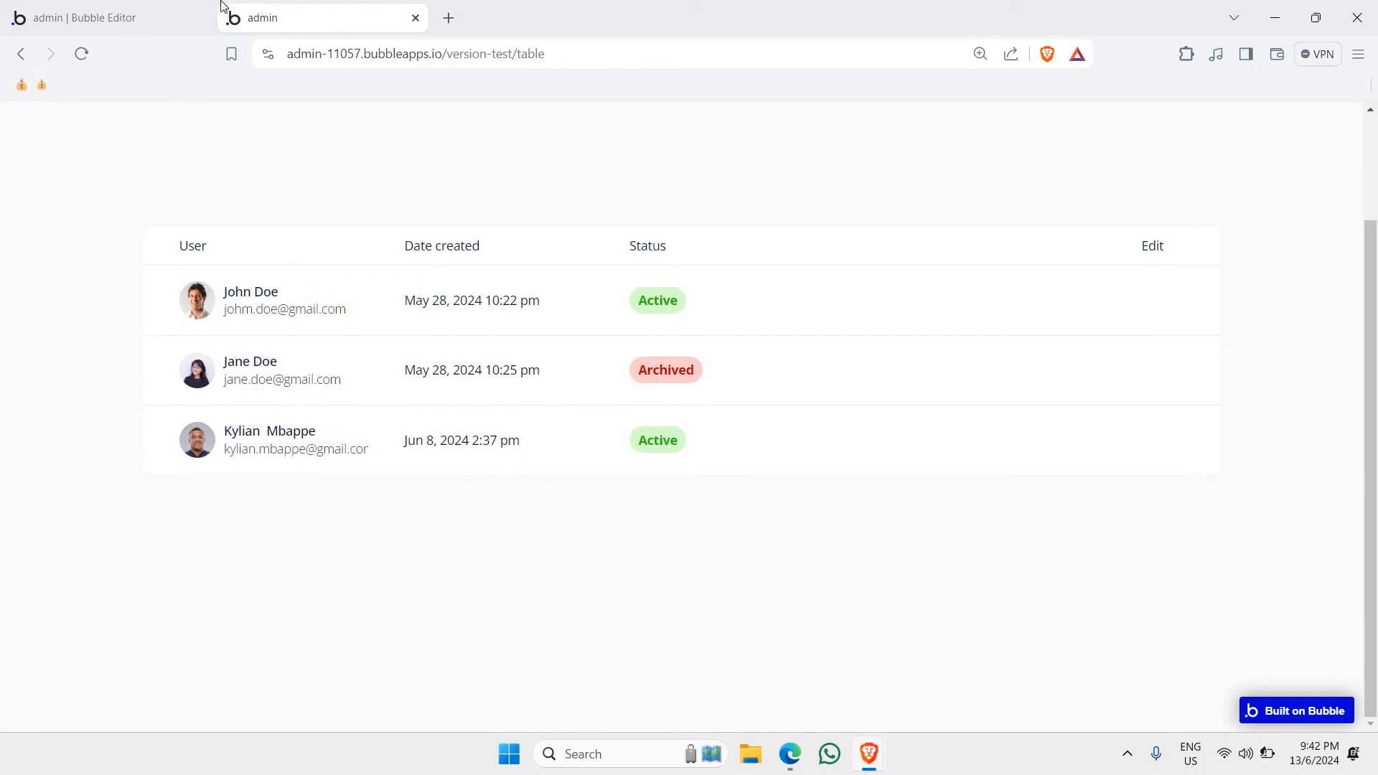
- Switch back to the Bubble editor and add an icon element to the Edit cell of the table's repeating row
{"action": "left_click", "coordinate": [179, 8]}
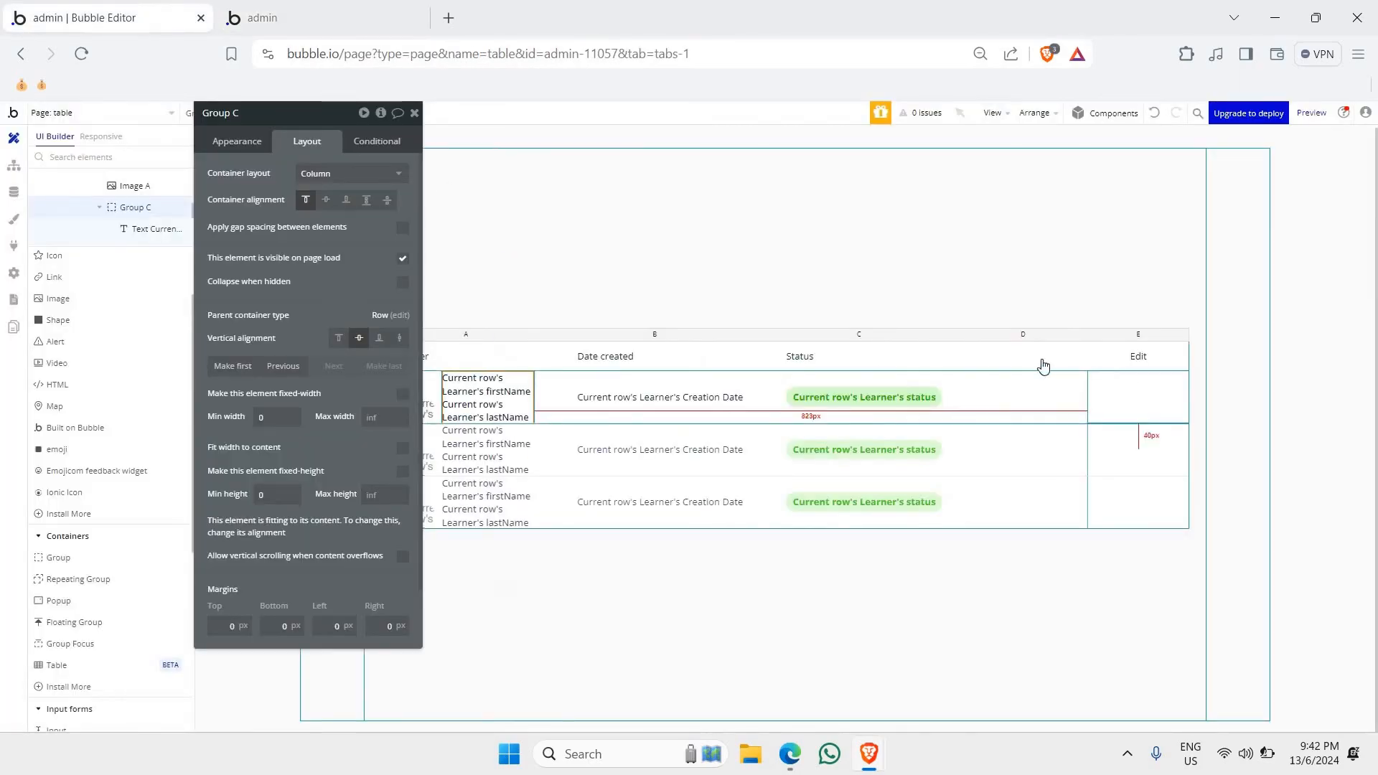
{"action": "left_click", "coordinate": [1120, 395]}
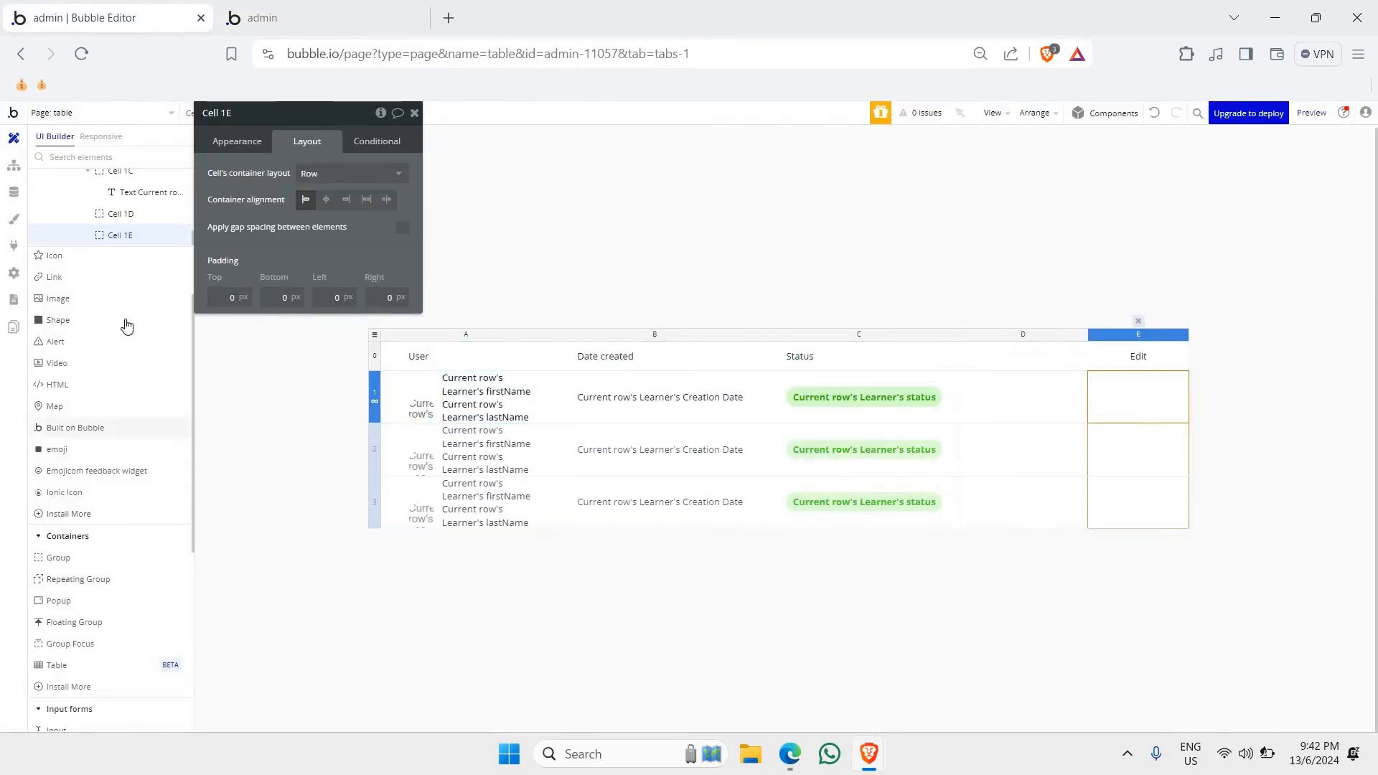
{"action": "left_click_drag", "start_coordinate": [79, 257], "coordinate": [1144, 418]}
{"action": "left_click_drag", "start_coordinate": [589, 356], "coordinate": [778, 314]}
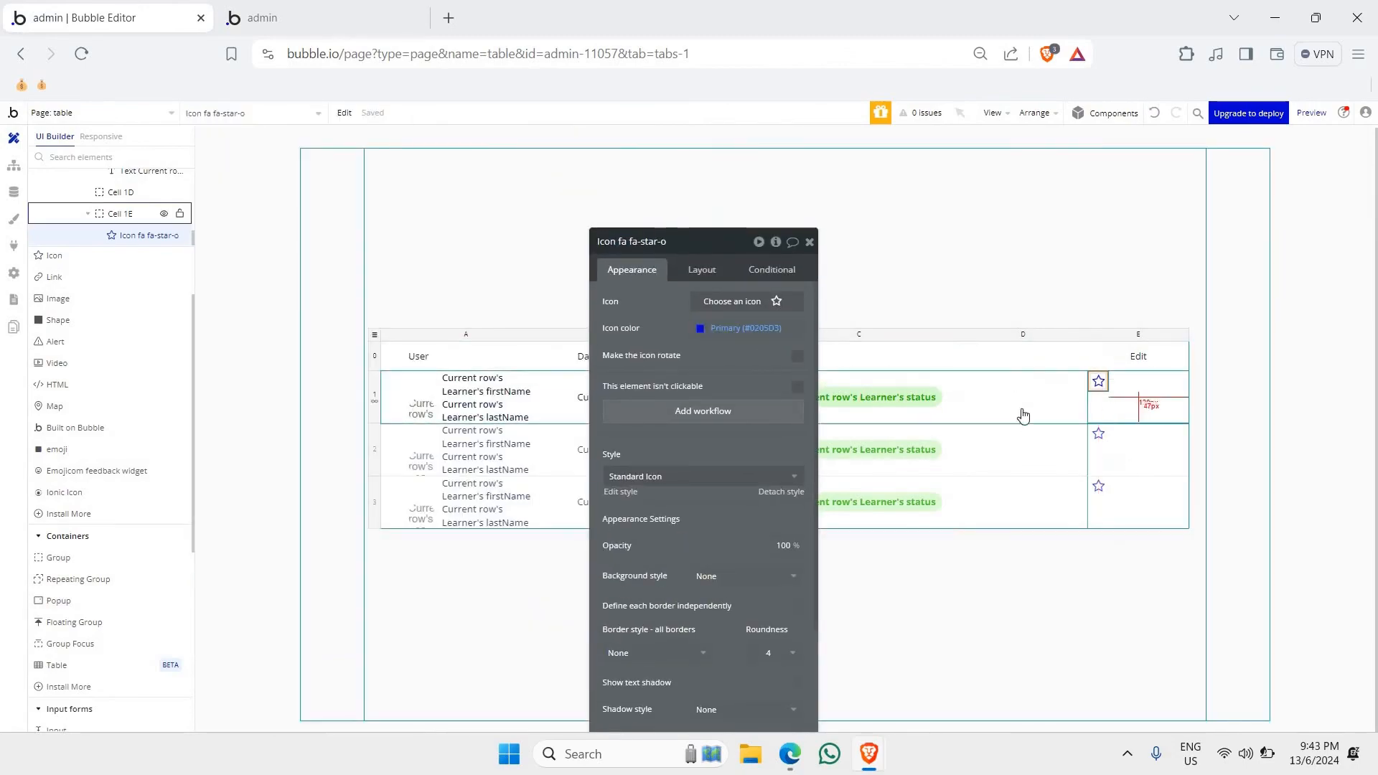
- Center the Edit cell's contents horizontally and align the star icon to the vertical center of the cell
{"action": "left_click", "coordinate": [1149, 407]}
{"action": "left_click", "coordinate": [718, 275]}
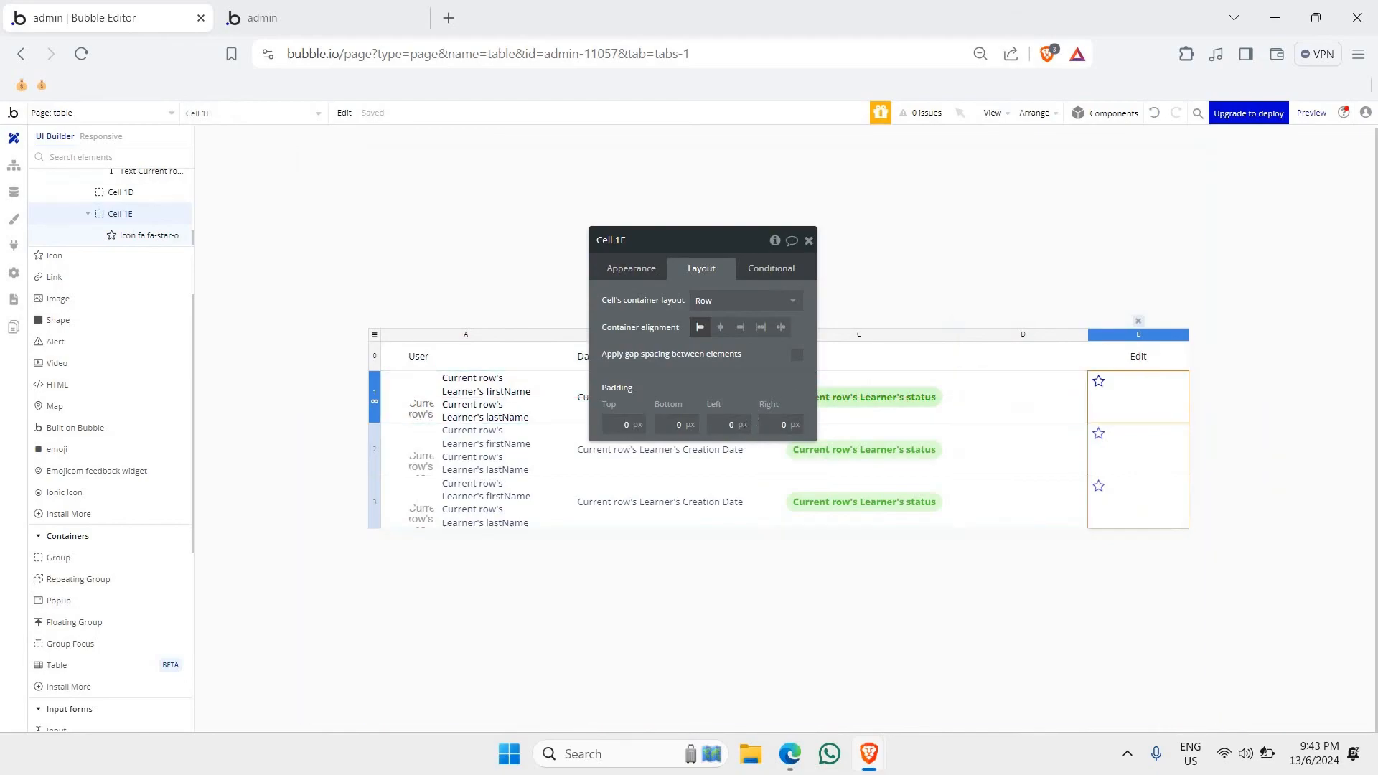
{"action": "left_click", "coordinate": [718, 330]}
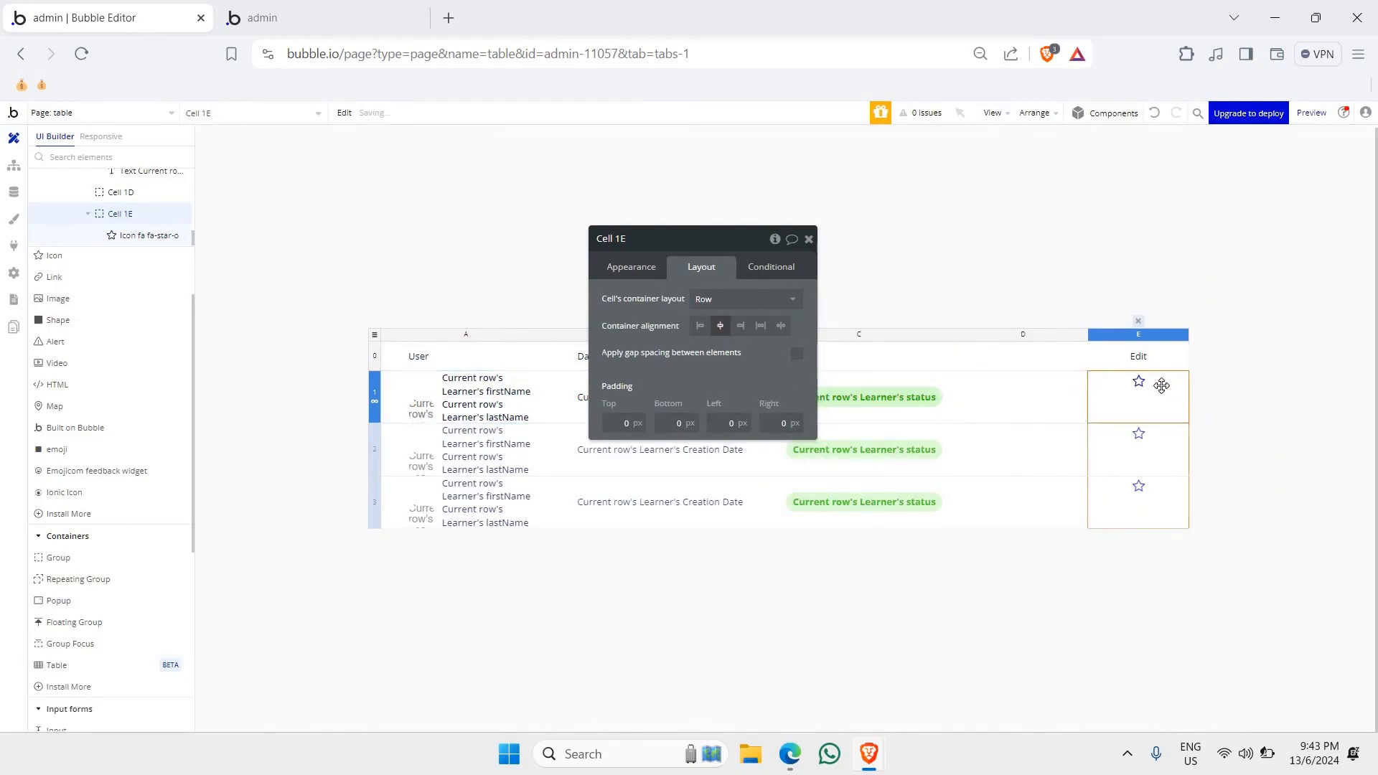
{"action": "left_click", "coordinate": [1140, 382]}
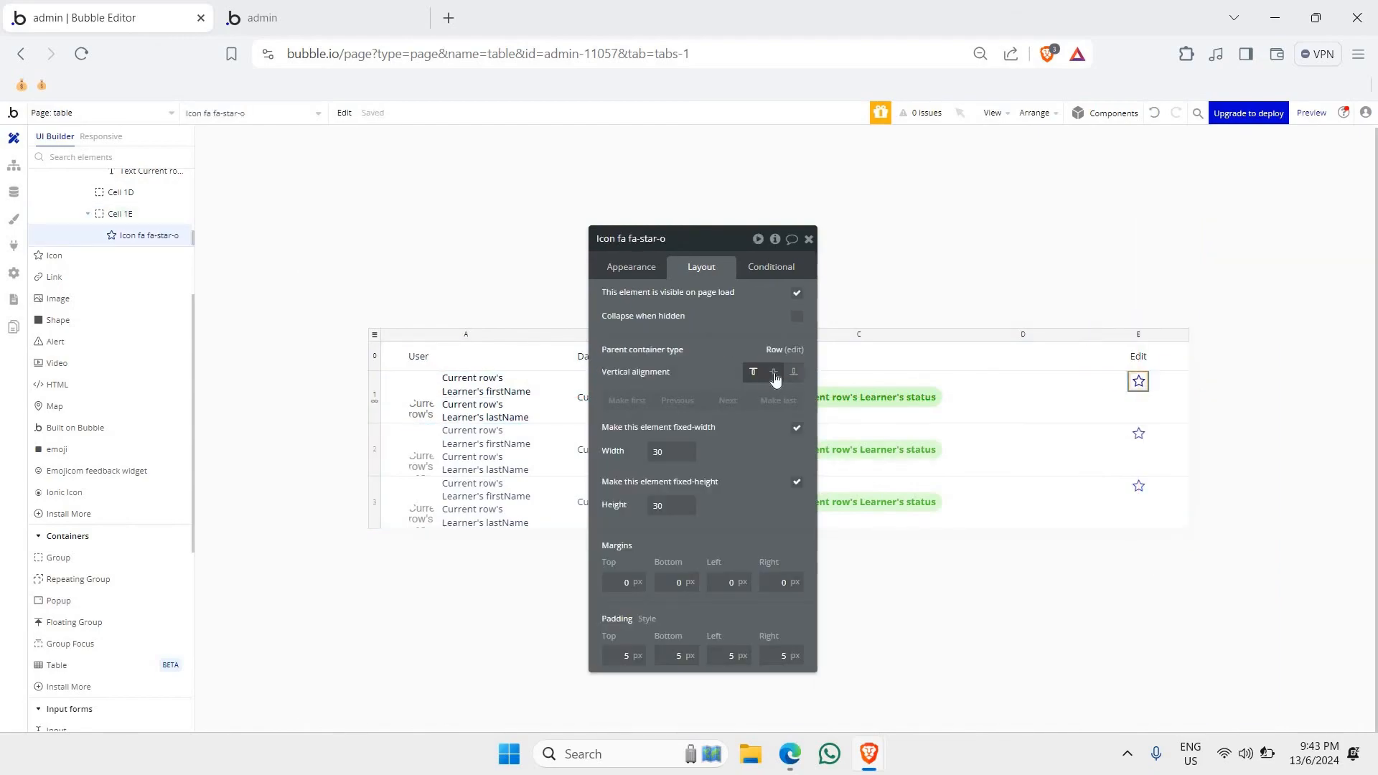
{"action": "left_click", "coordinate": [774, 371]}
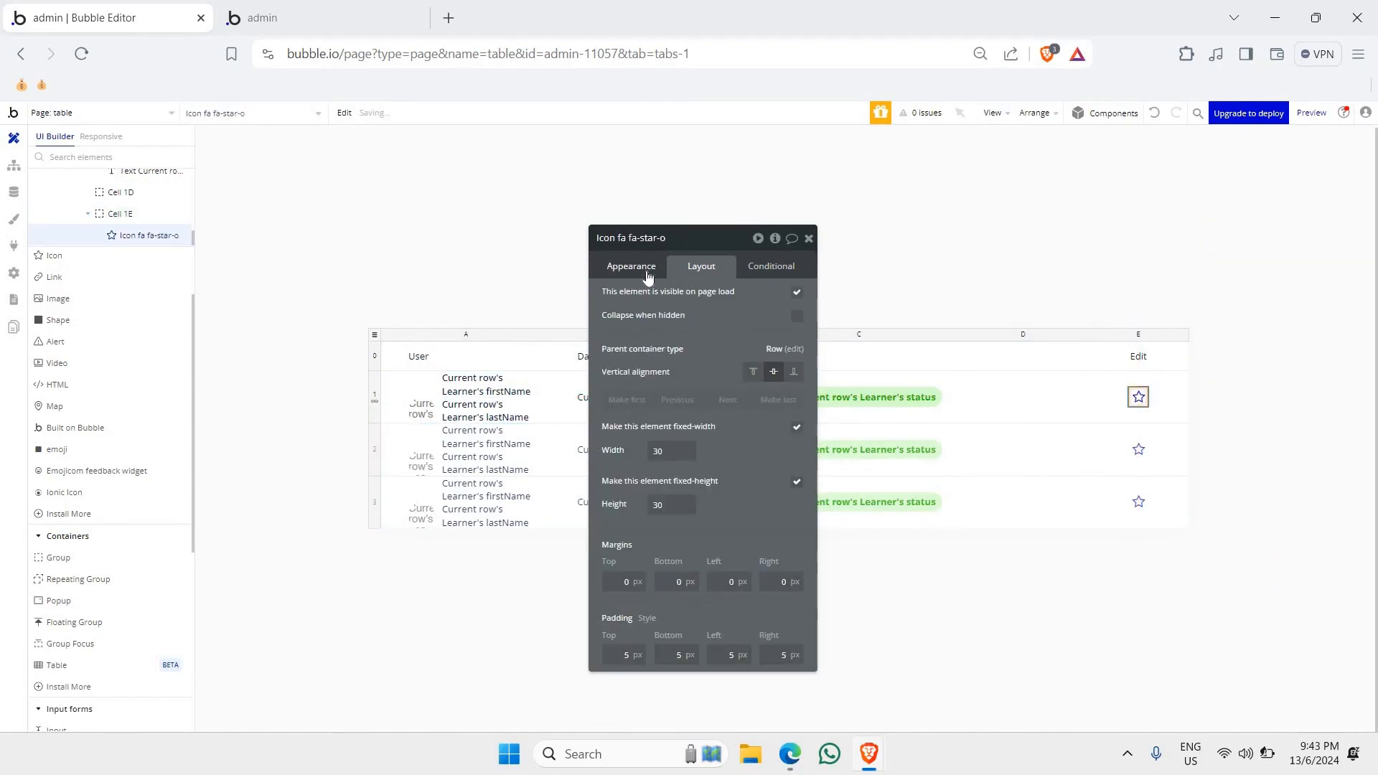
- Change the star icon to the edit symbol and color it dark gray #5D5C5C
{"action": "left_click", "coordinate": [645, 267]}
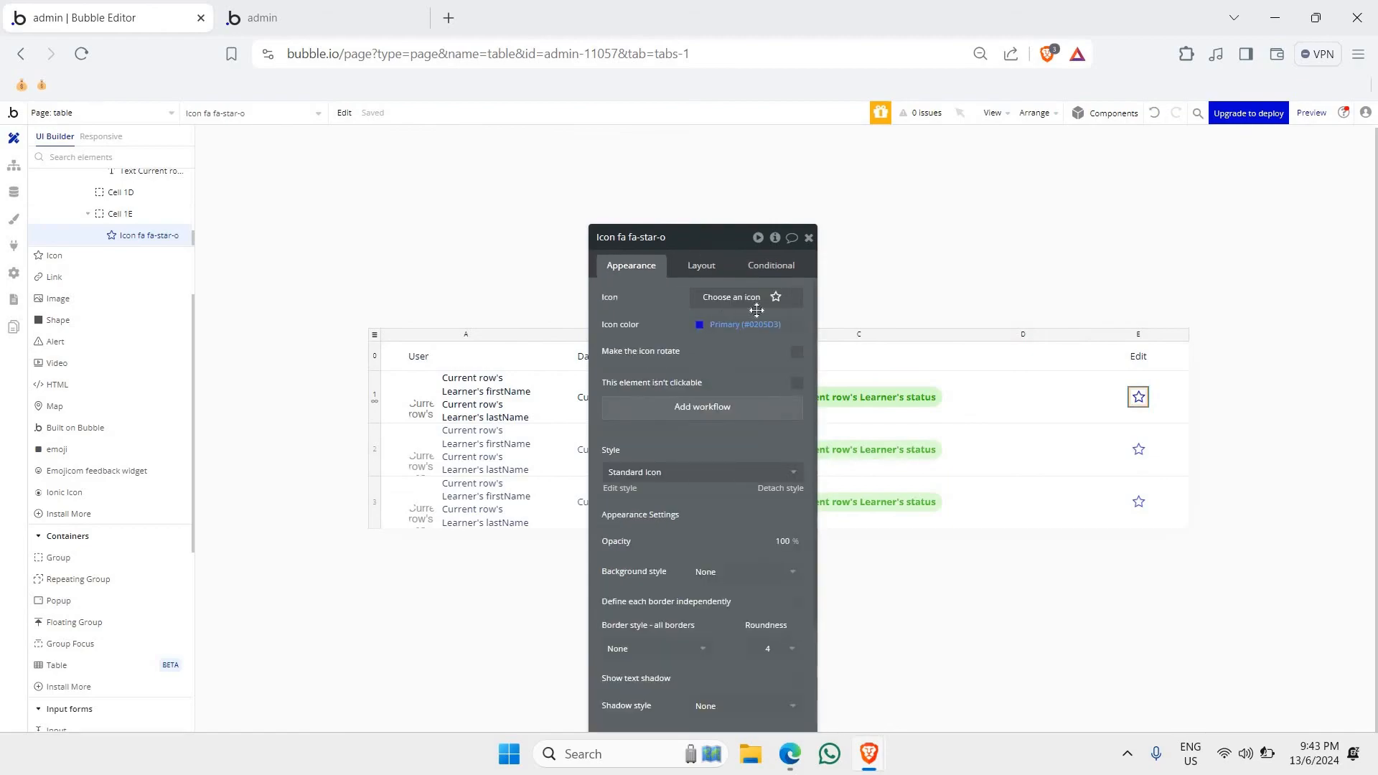
{"action": "left_click", "coordinate": [773, 298]}
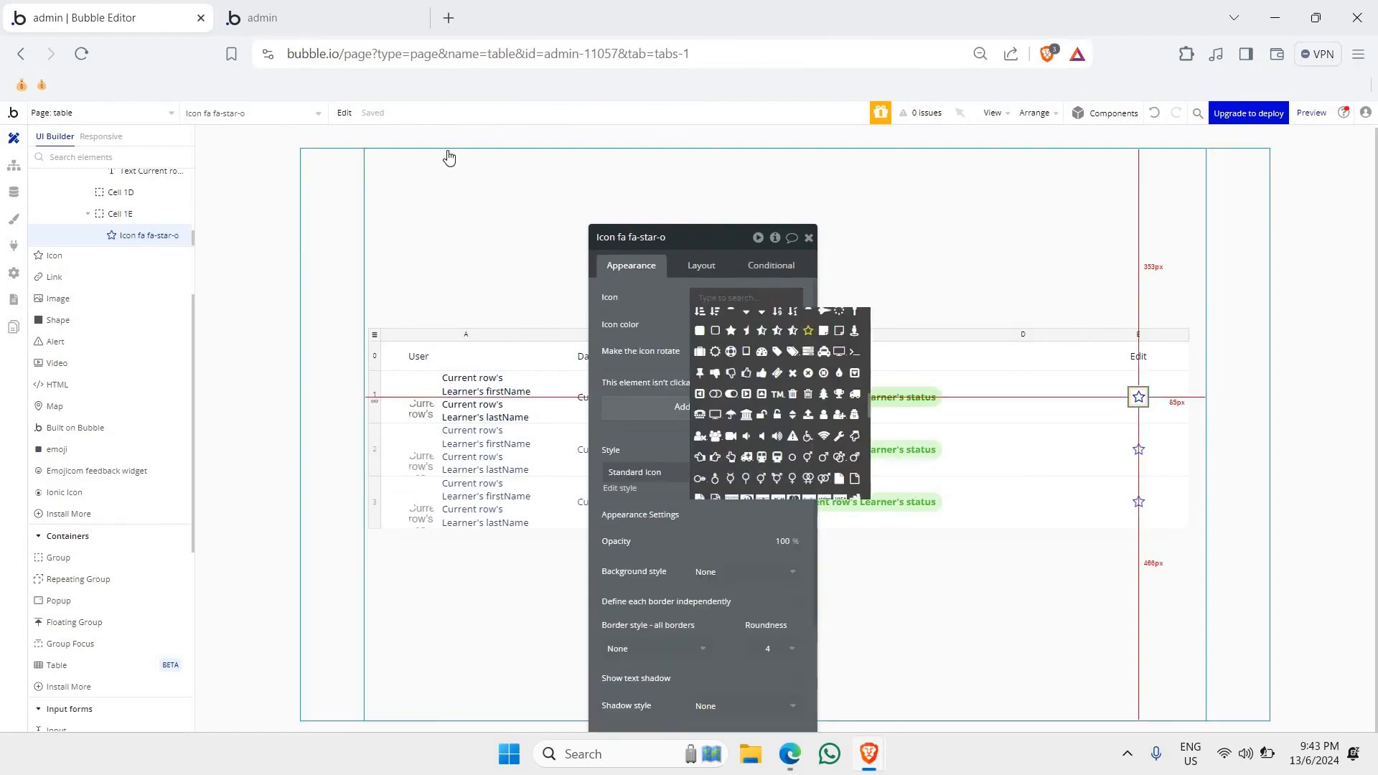
{"action": "type", "text": "edi"}
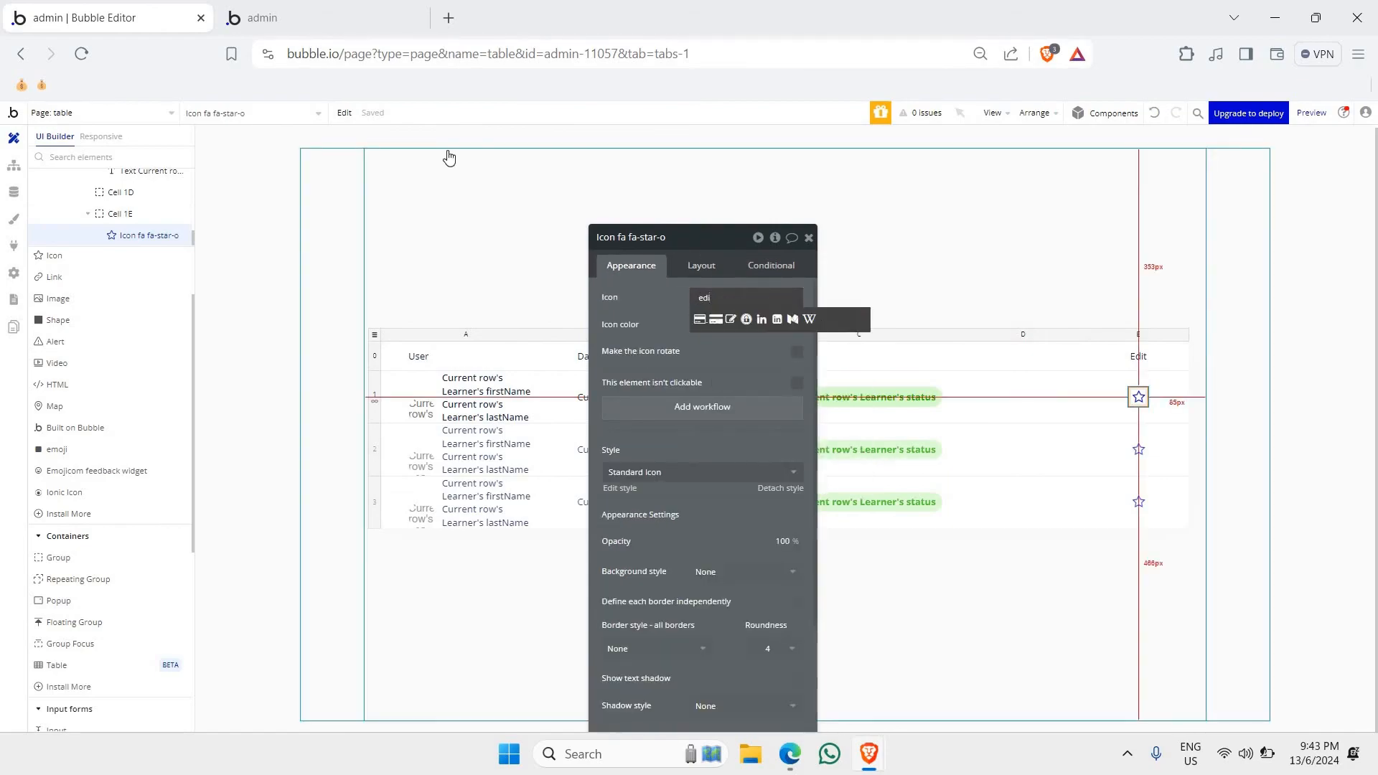
{"action": "left_click", "coordinate": [732, 319]}
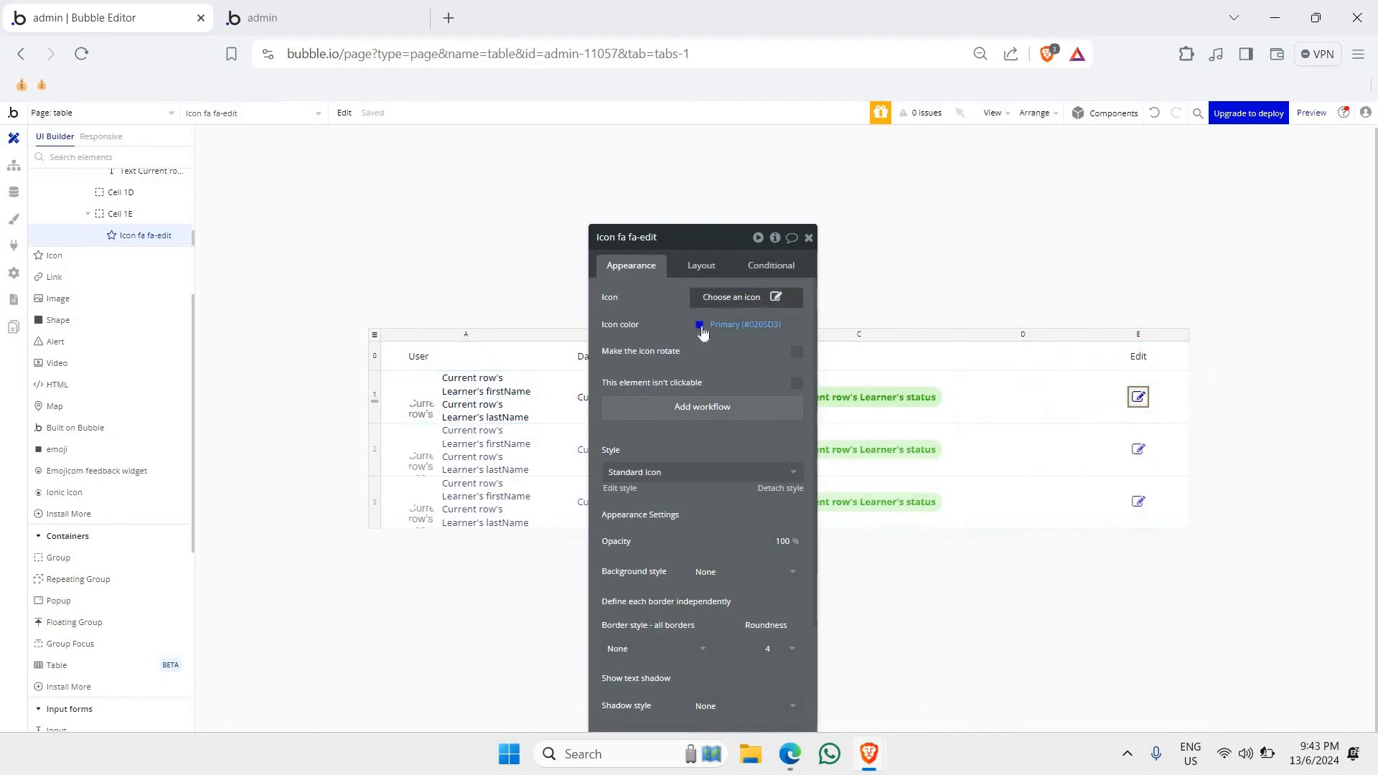
{"action": "left_click", "coordinate": [732, 326]}
{"action": "left_click_drag", "start_coordinate": [729, 370], "coordinate": [638, 417]}
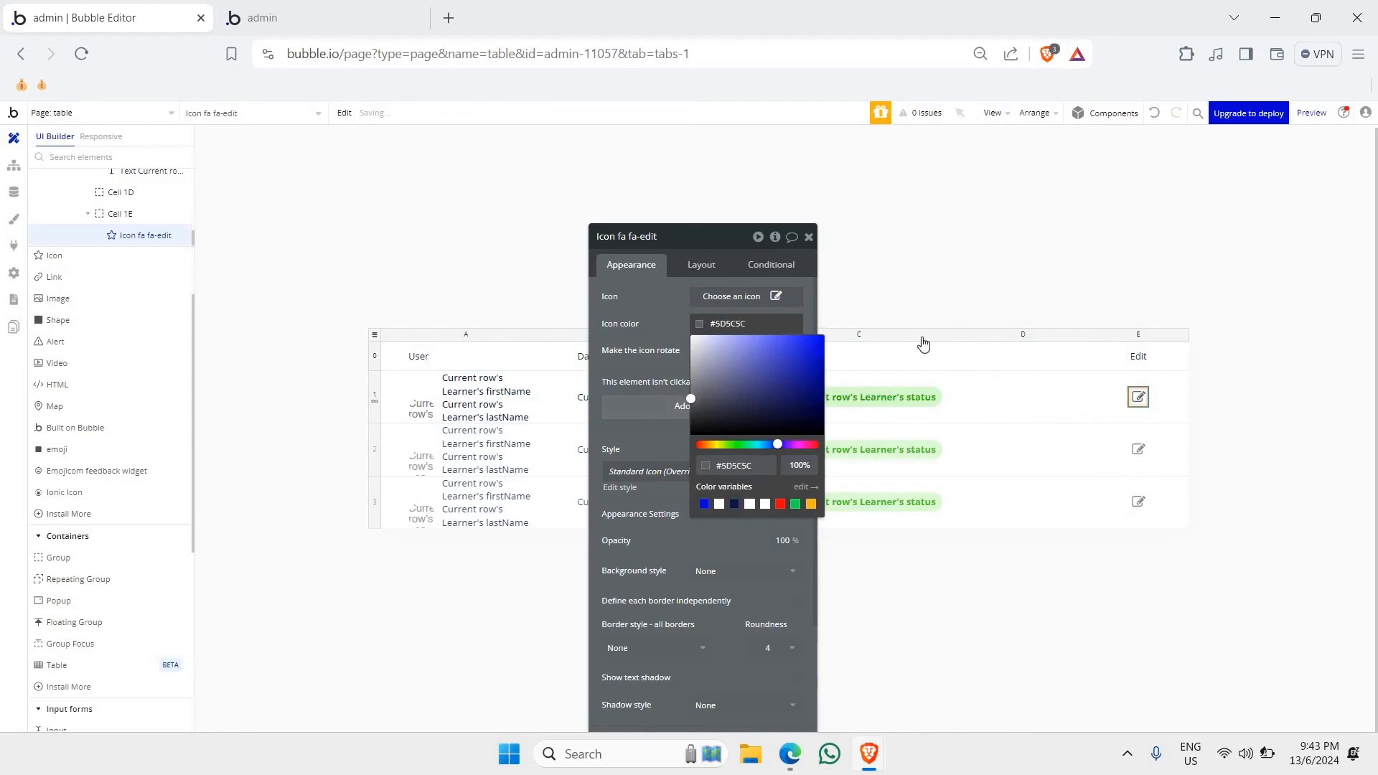
- Replace the Edit cell's icon symbol with the solid pencil
{"action": "left_click", "coordinate": [737, 296]}
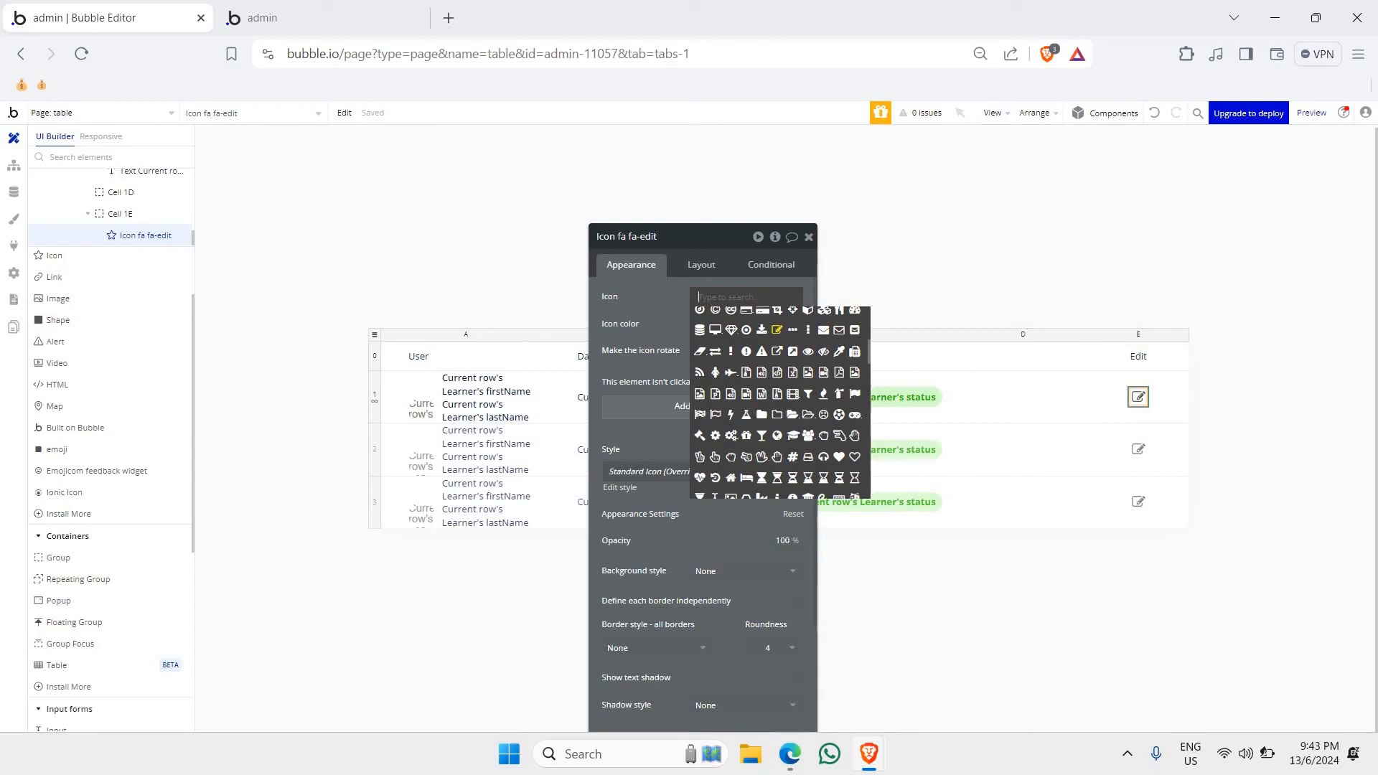
{"action": "type", "text": "per"}
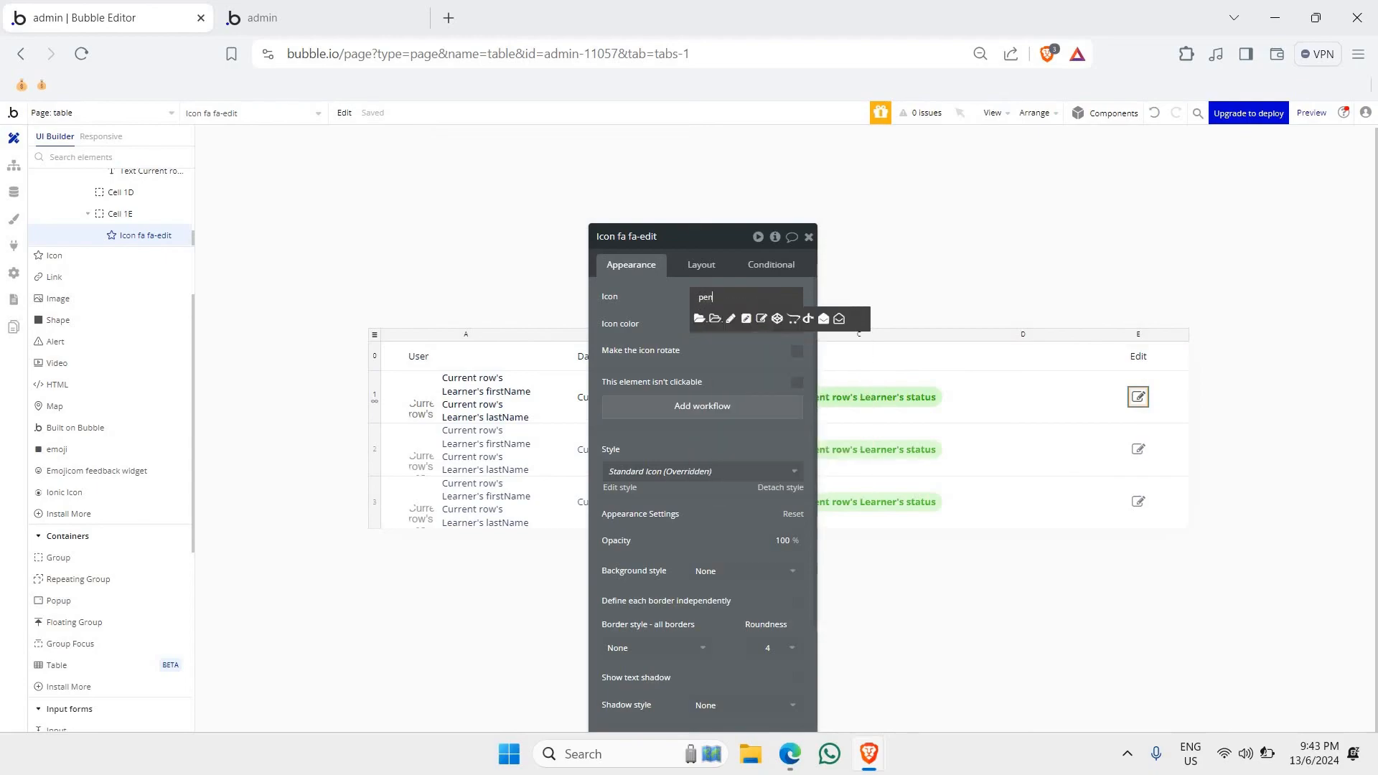
{"action": "left_click", "coordinate": [730, 318]}
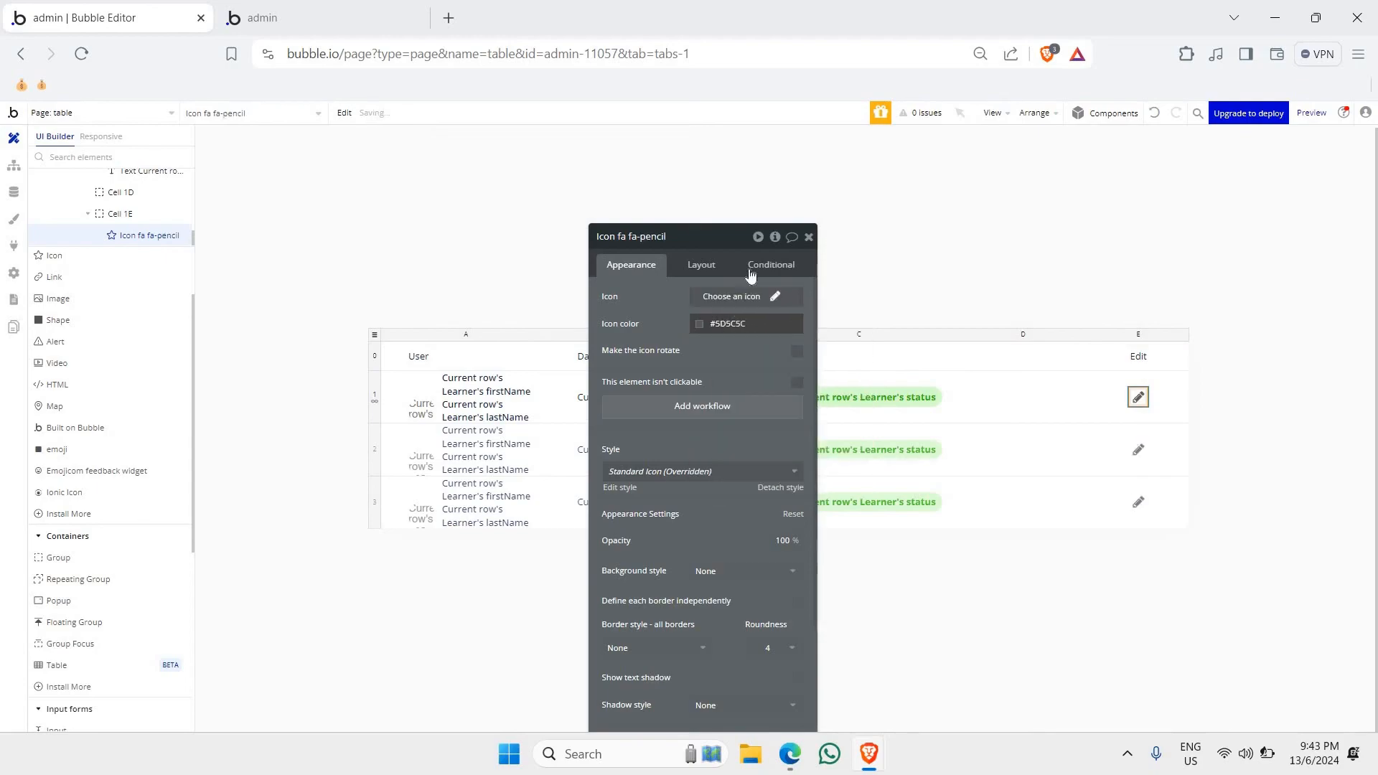
- Set the pencil icon's color to mid gray #919091 and close its property editor
{"action": "left_click", "coordinate": [700, 324]}
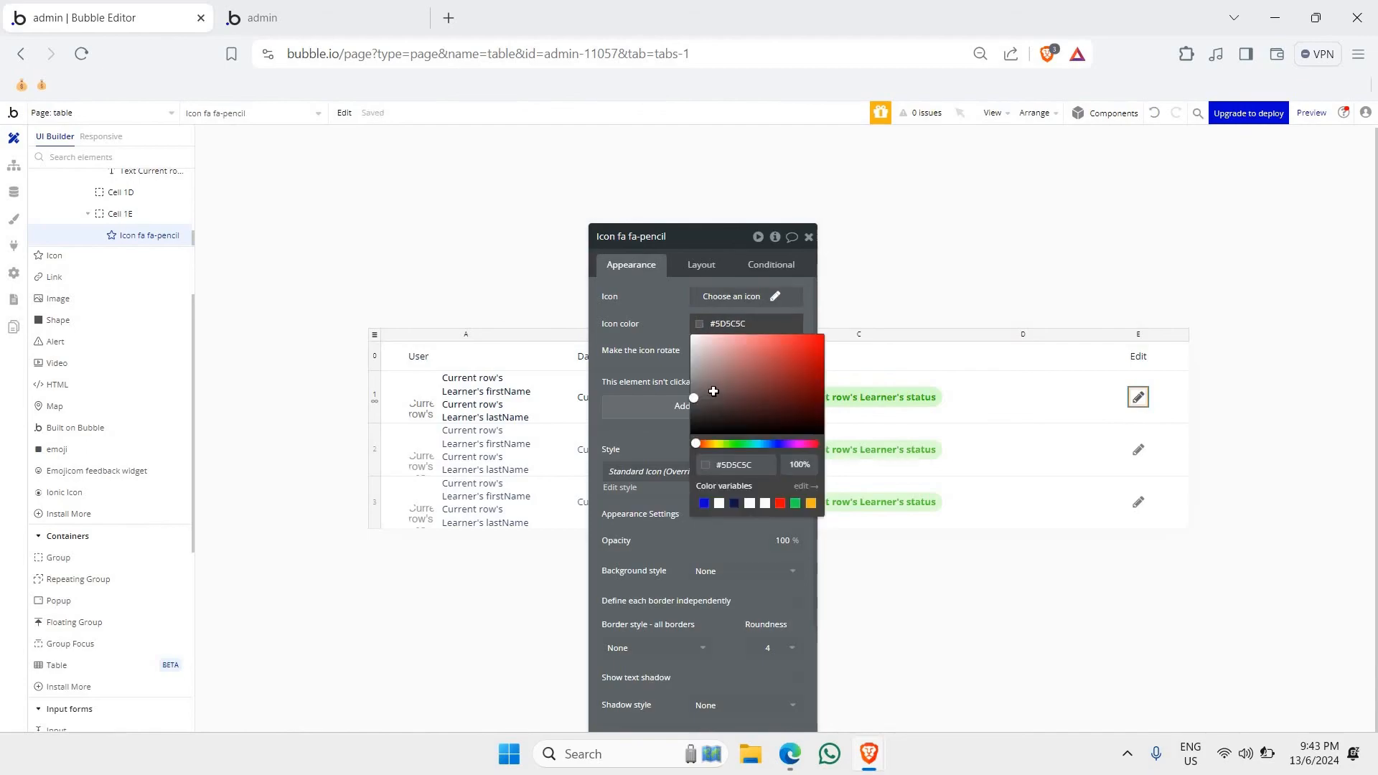
{"action": "left_click", "coordinate": [712, 390]}
{"action": "left_click_drag", "start_coordinate": [652, 380], "coordinate": [660, 340]}
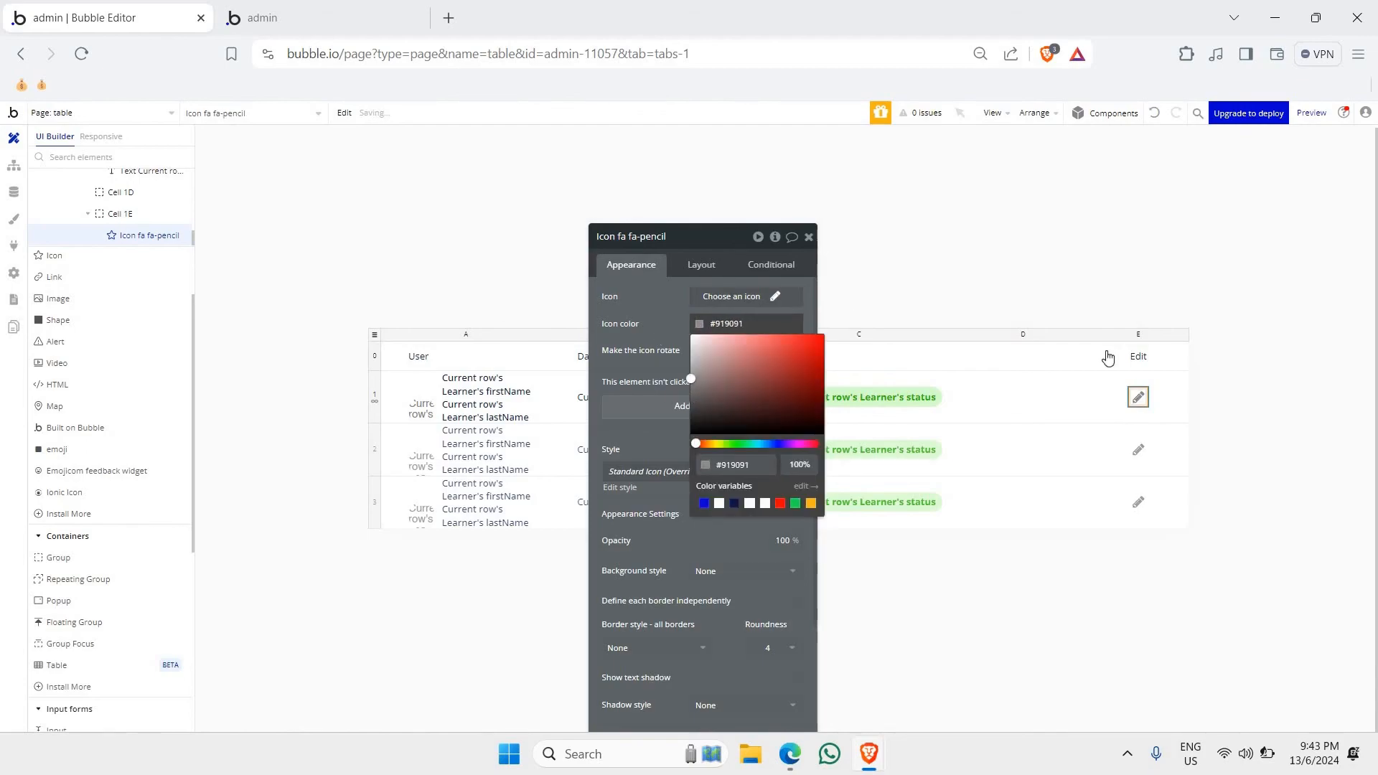
{"action": "left_click", "coordinate": [1322, 394]}
{"action": "left_click", "coordinate": [1323, 394]}
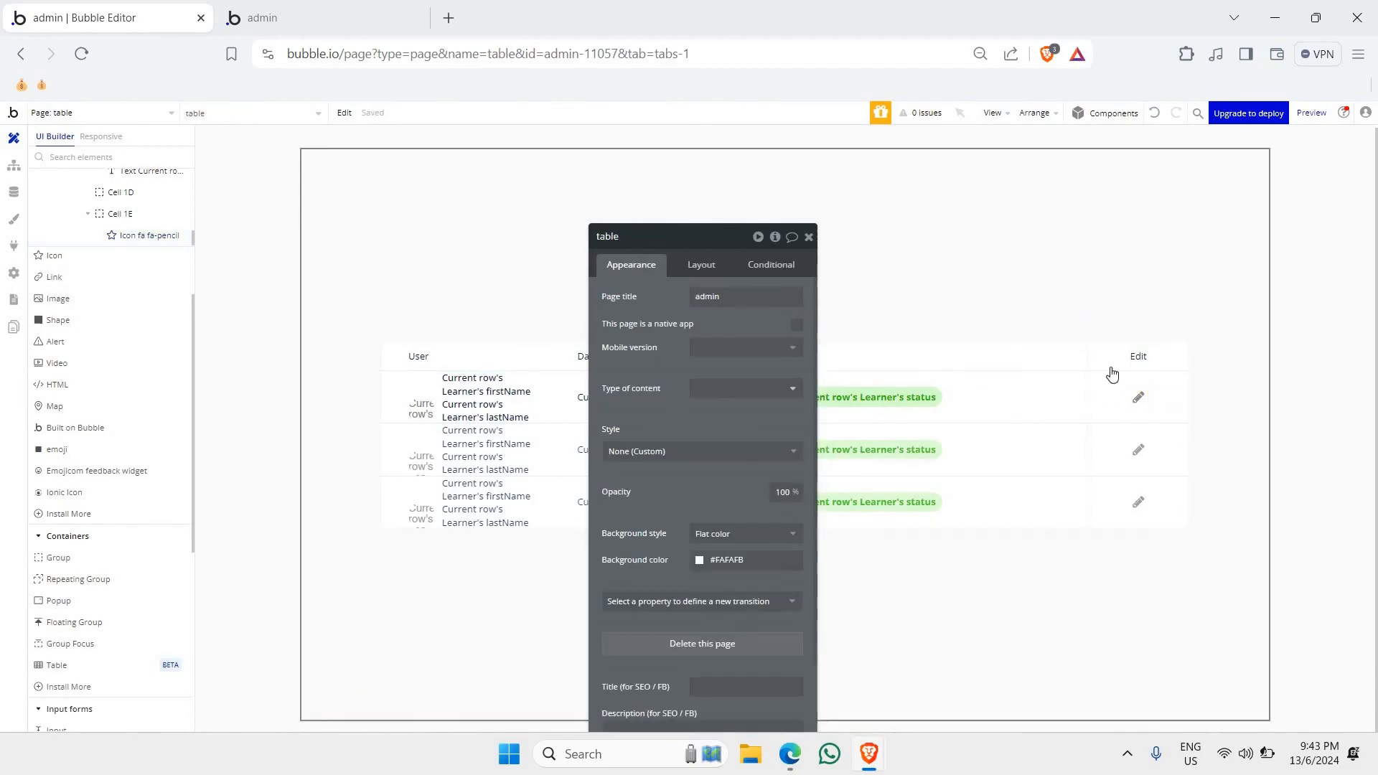
{"action": "left_click", "coordinate": [809, 241]}
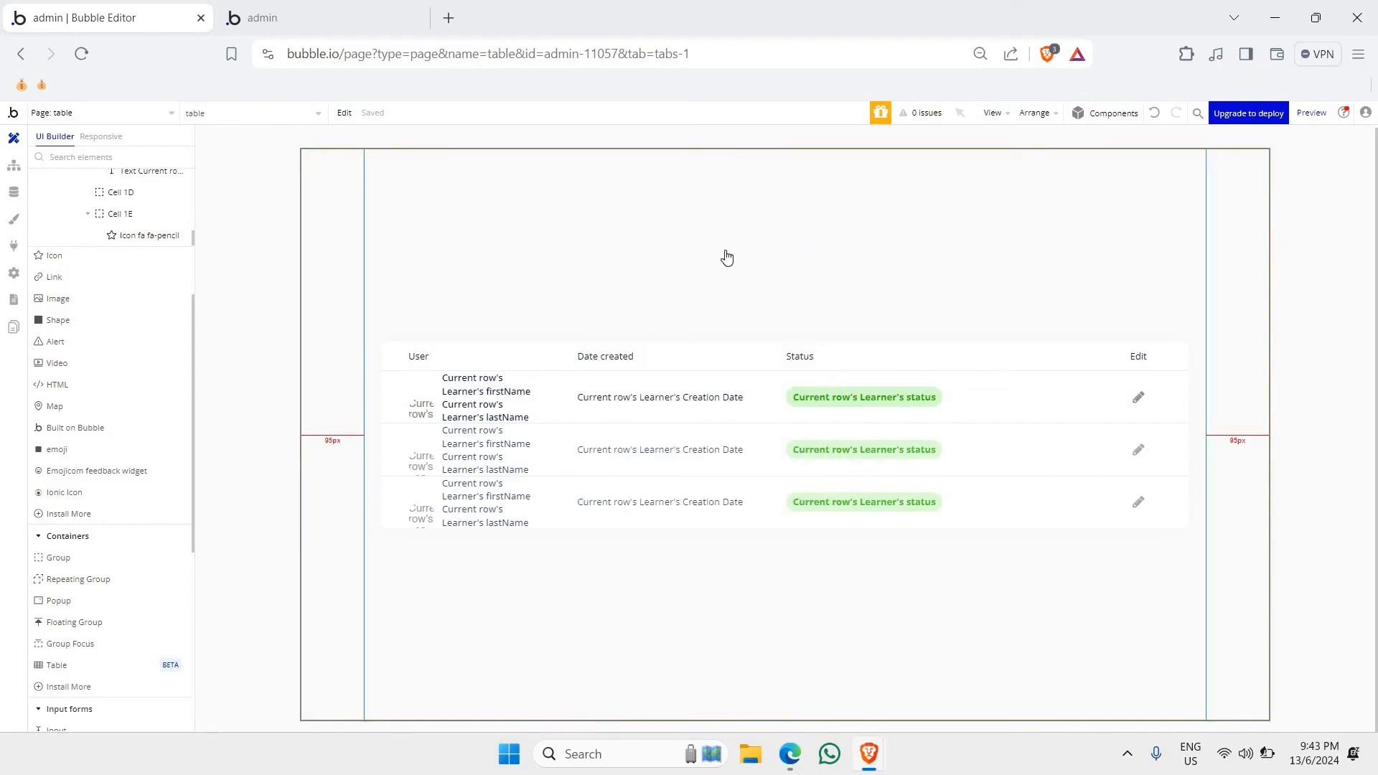
- Refresh the live preview and check the Edit column's pencil icons with the page zoomed to 90%
{"action": "left_click", "coordinate": [359, 15]}
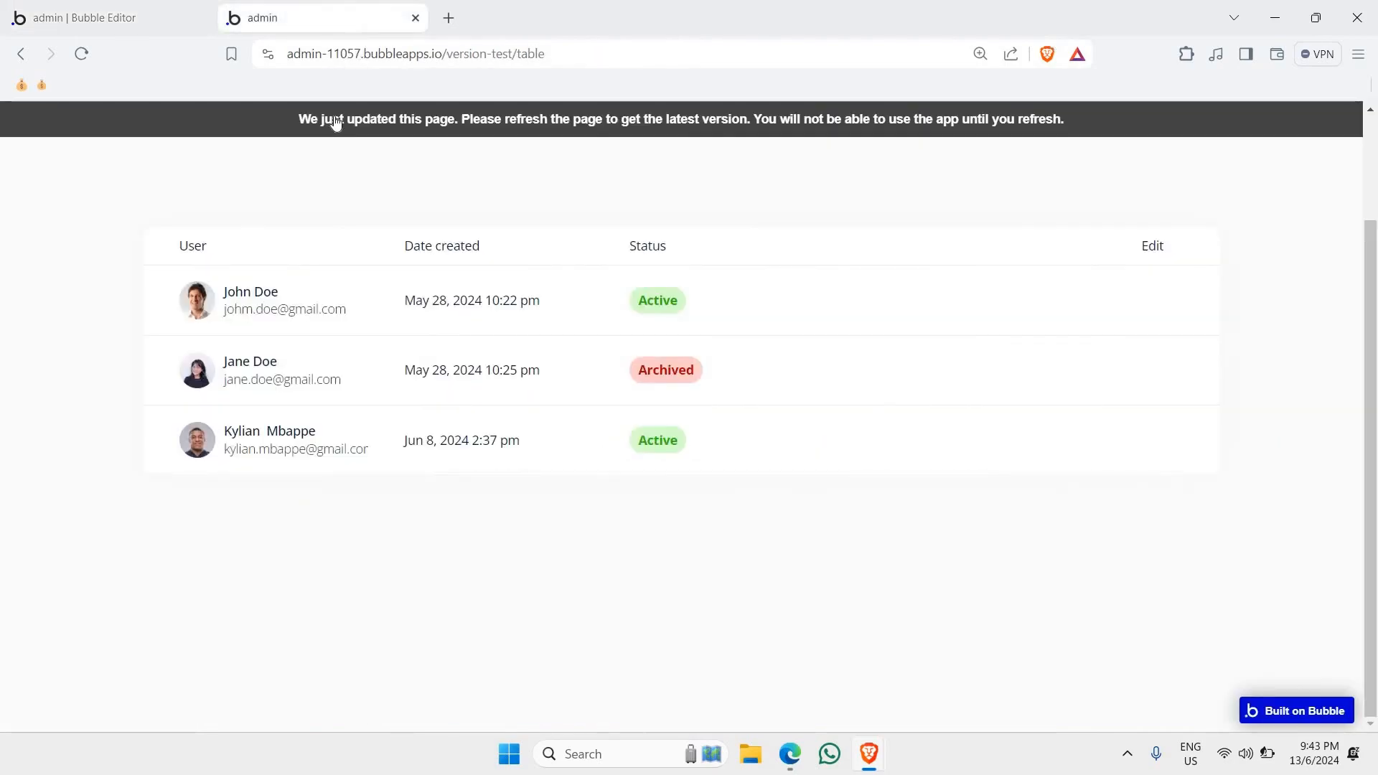
{"action": "left_click", "coordinate": [335, 122]}
{"action": "key", "text": "ctrl+minus"}
{"action": "key", "text": "ctrl+minus"}
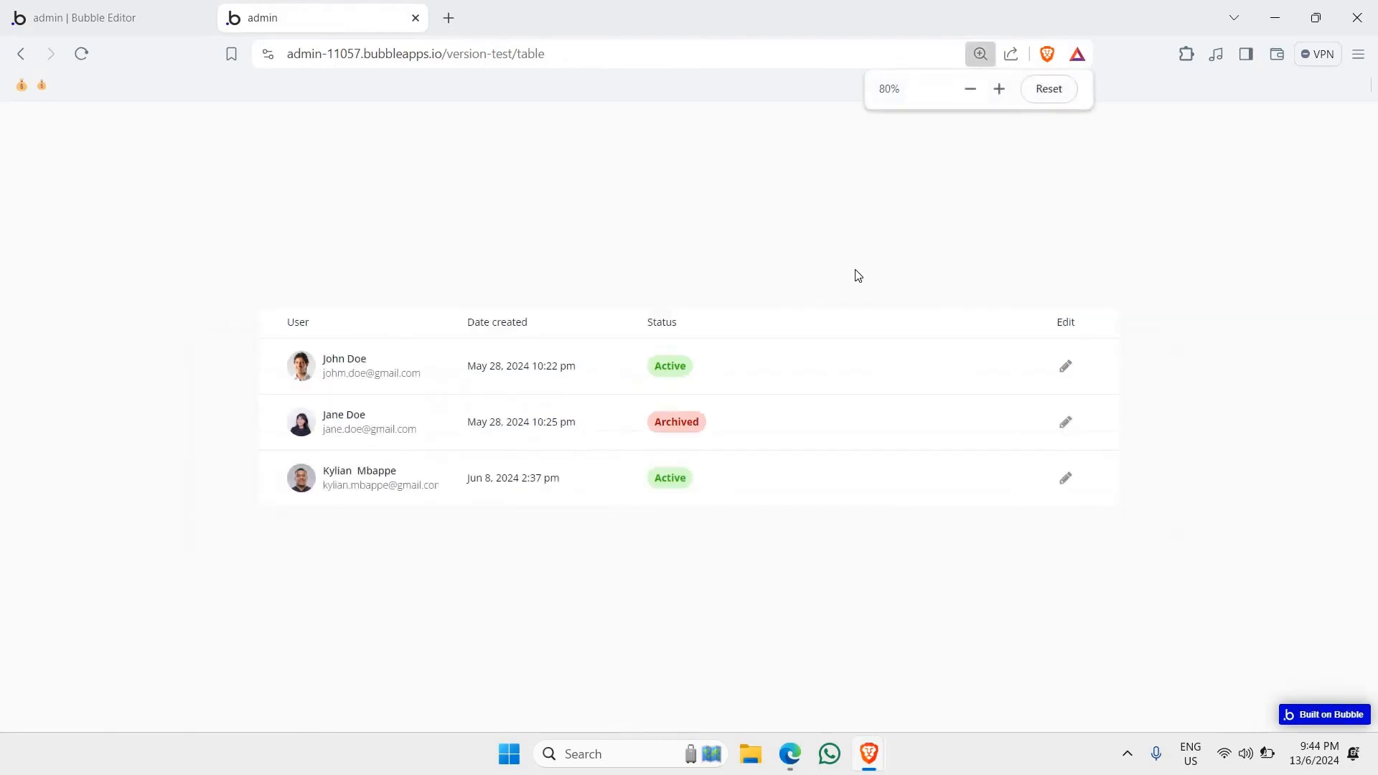
{"action": "key", "text": "ctrl+plus"}
{"action": "scroll", "coordinate": [858, 275], "scroll_direction": "down", "scroll_amount": 1}
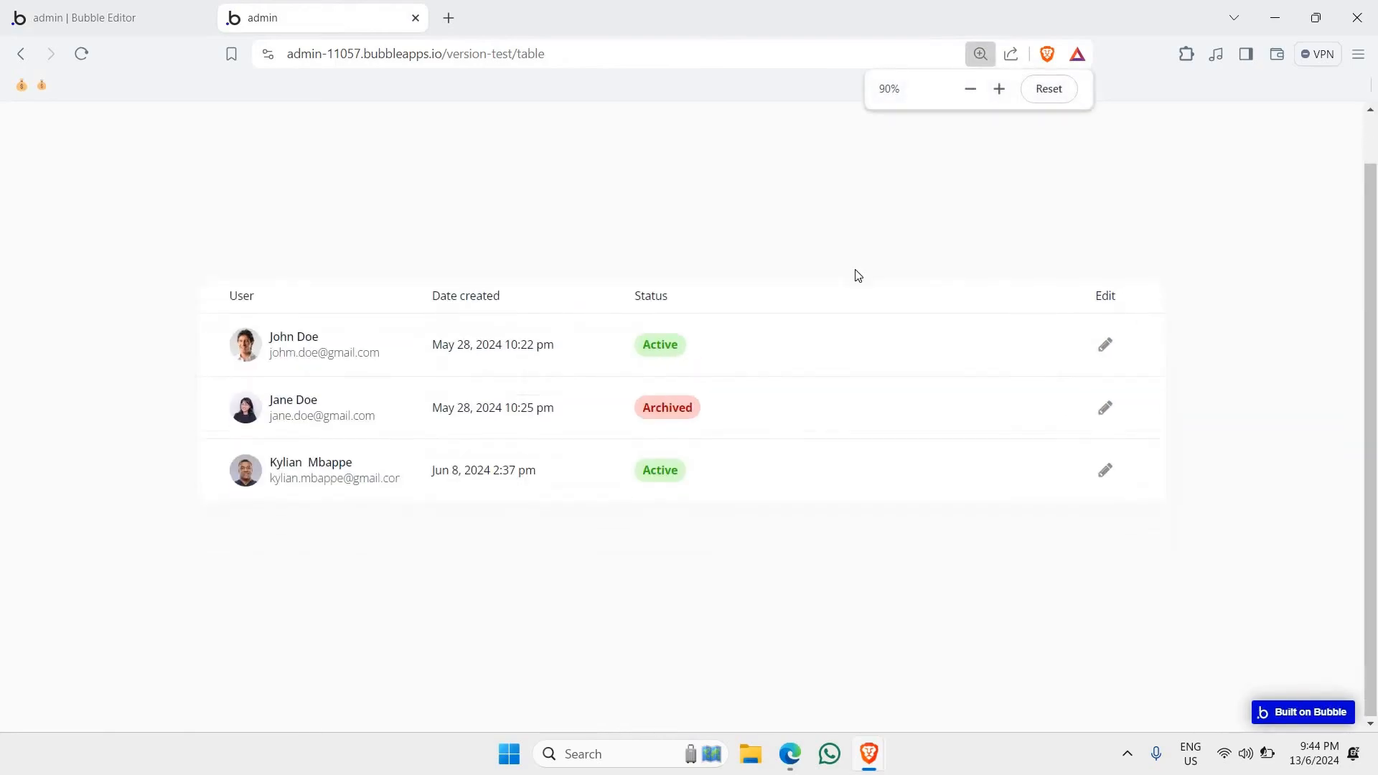
- Inspect the live page in responsive device view, narrowing it to 420 pixels and checking the table's horizontal scrolling
{"action": "right_click", "coordinate": [806, 182]}
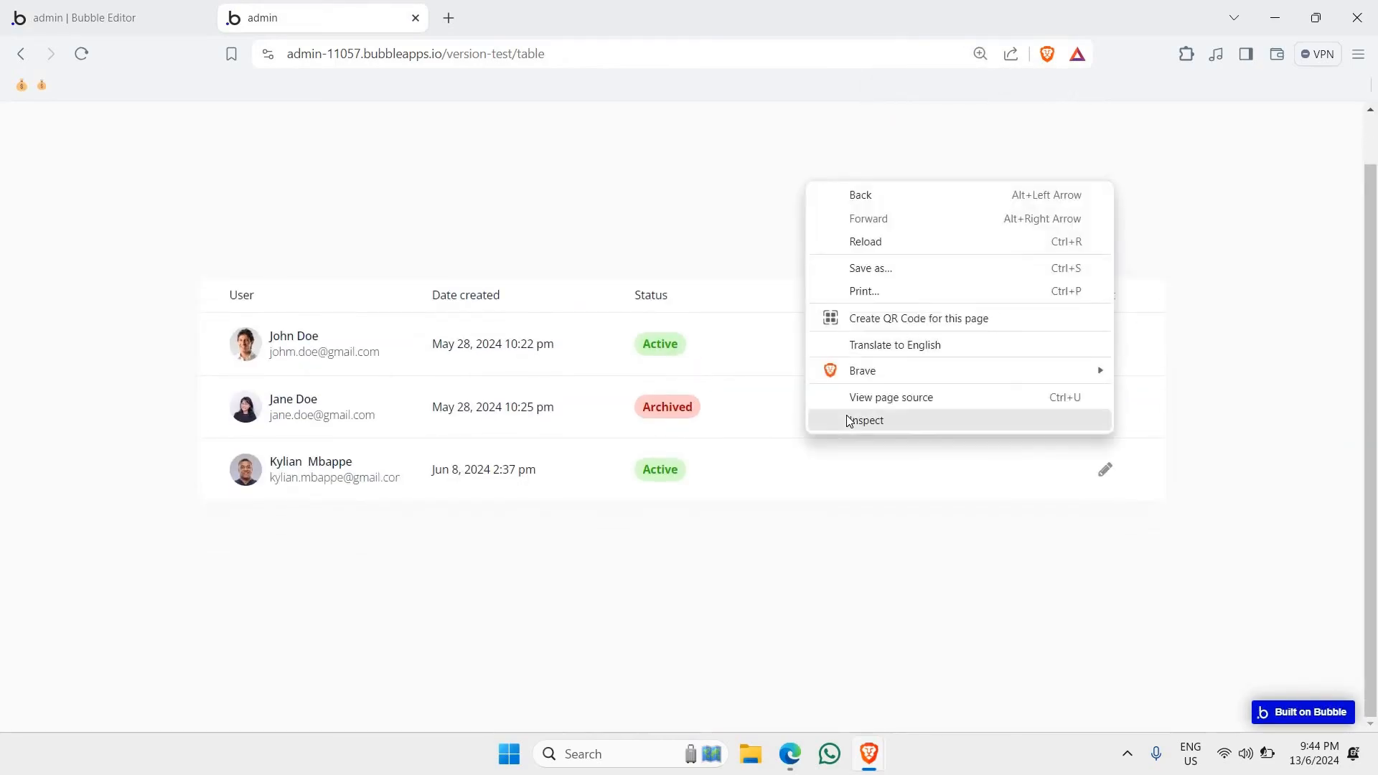
{"action": "left_click", "coordinate": [850, 422]}
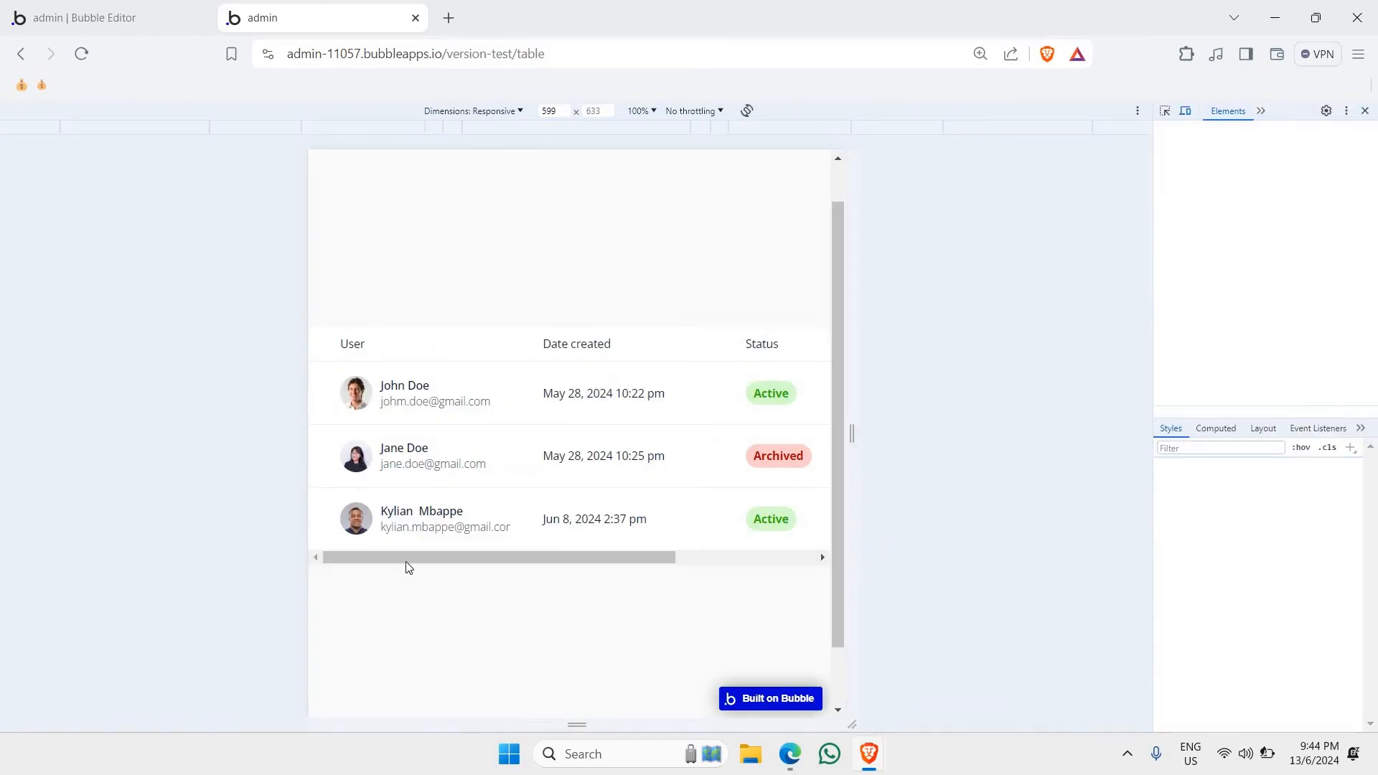
{"action": "scroll", "coordinate": [620, 328], "scroll_direction": "down", "scroll_amount": 2}
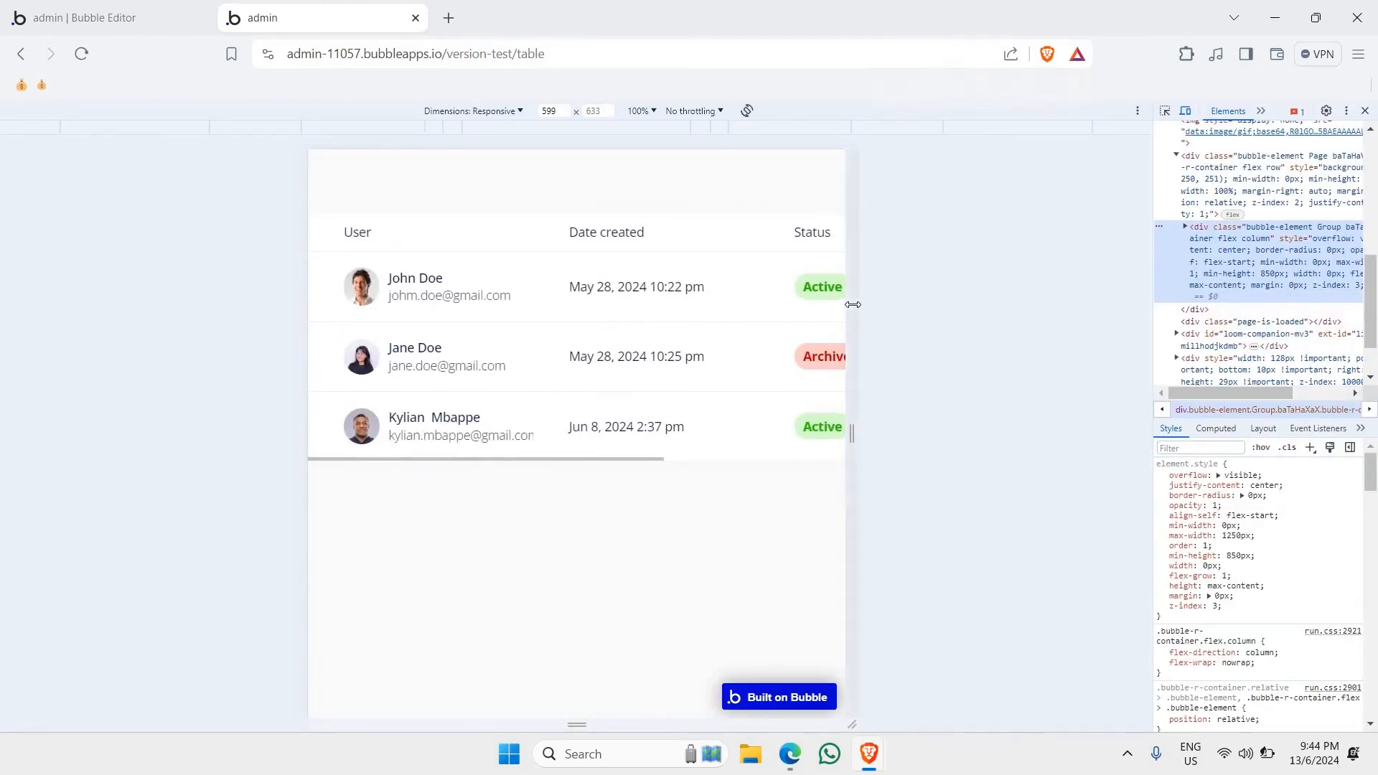
{"action": "left_click_drag", "start_coordinate": [853, 306], "coordinate": [772, 320]}
{"action": "left_click_drag", "start_coordinate": [507, 347], "coordinate": [0, 299]}
{"action": "scroll", "coordinate": [642, 351], "scroll_direction": "left", "scroll_amount": 5}
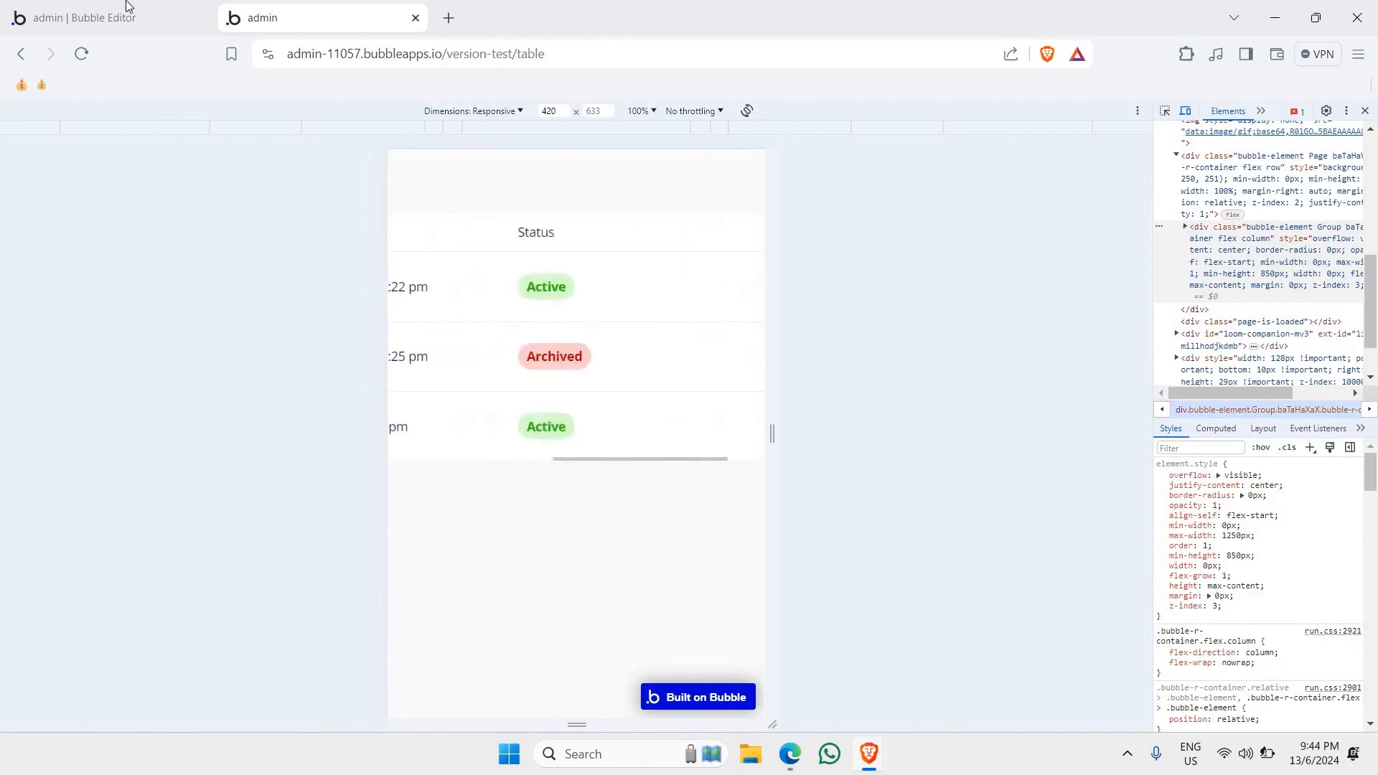
- Return to the Bubble editor and set the Container group's left and right padding to 25 px
{"action": "left_click", "coordinate": [84, 17]}
{"action": "left_click", "coordinate": [448, 335]}
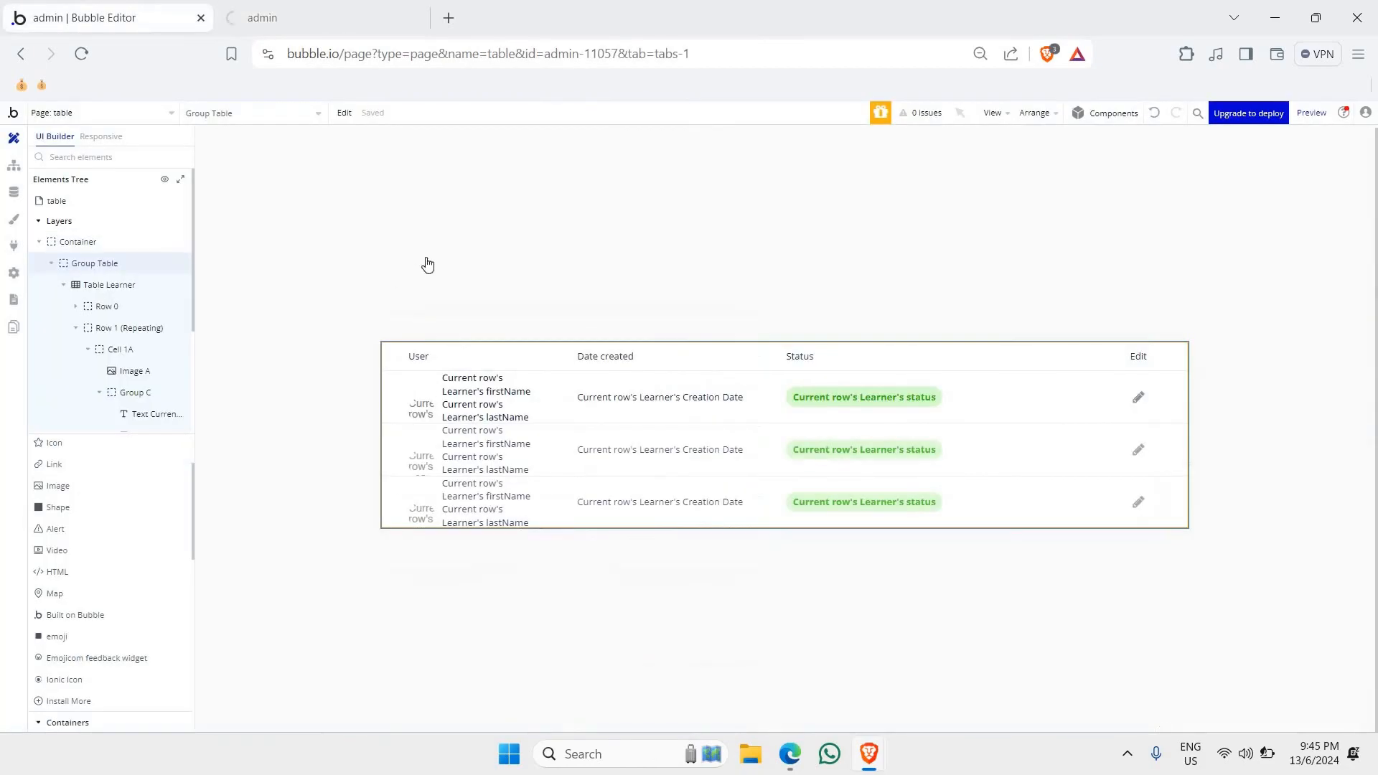
{"action": "double_click", "coordinate": [72, 240]}
{"action": "left_click", "coordinate": [446, 156]}
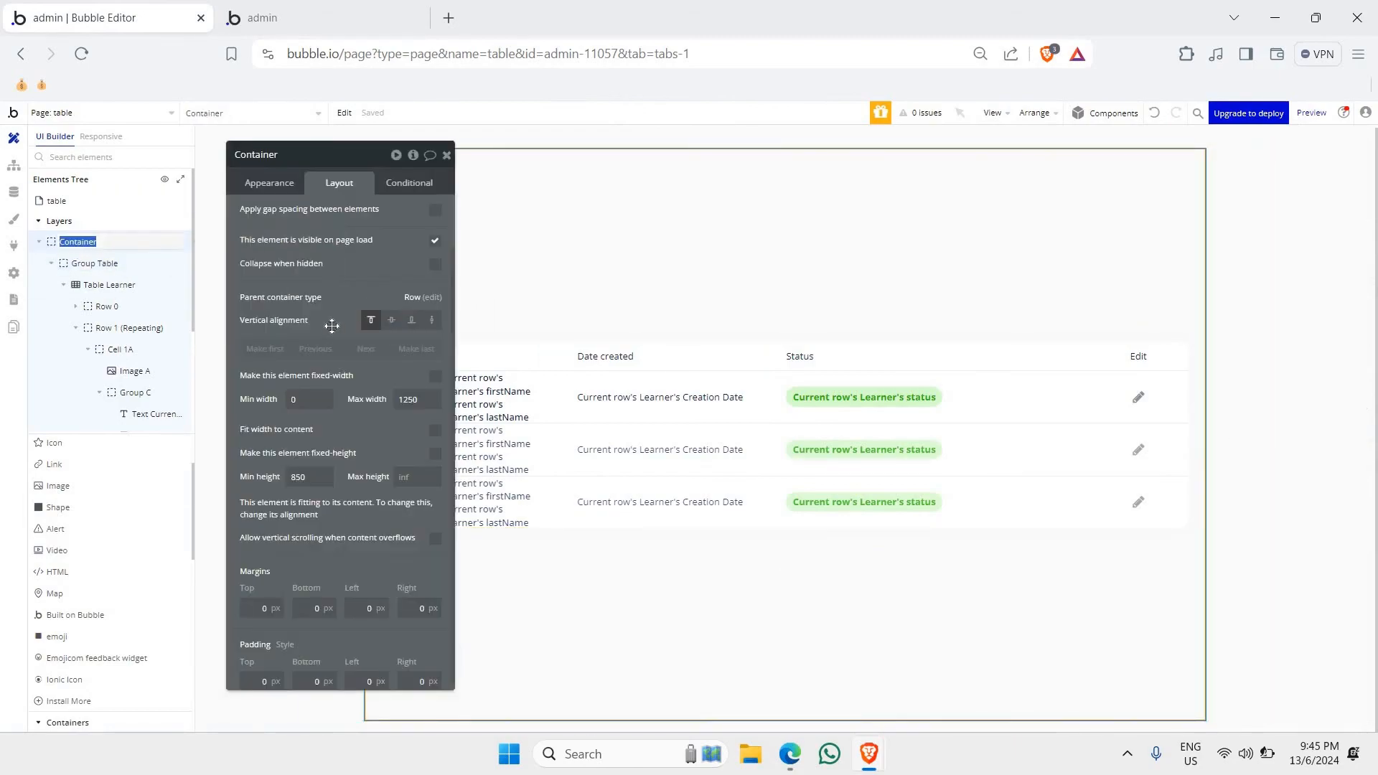
{"action": "left_click_drag", "start_coordinate": [309, 557], "coordinate": [366, 410]}
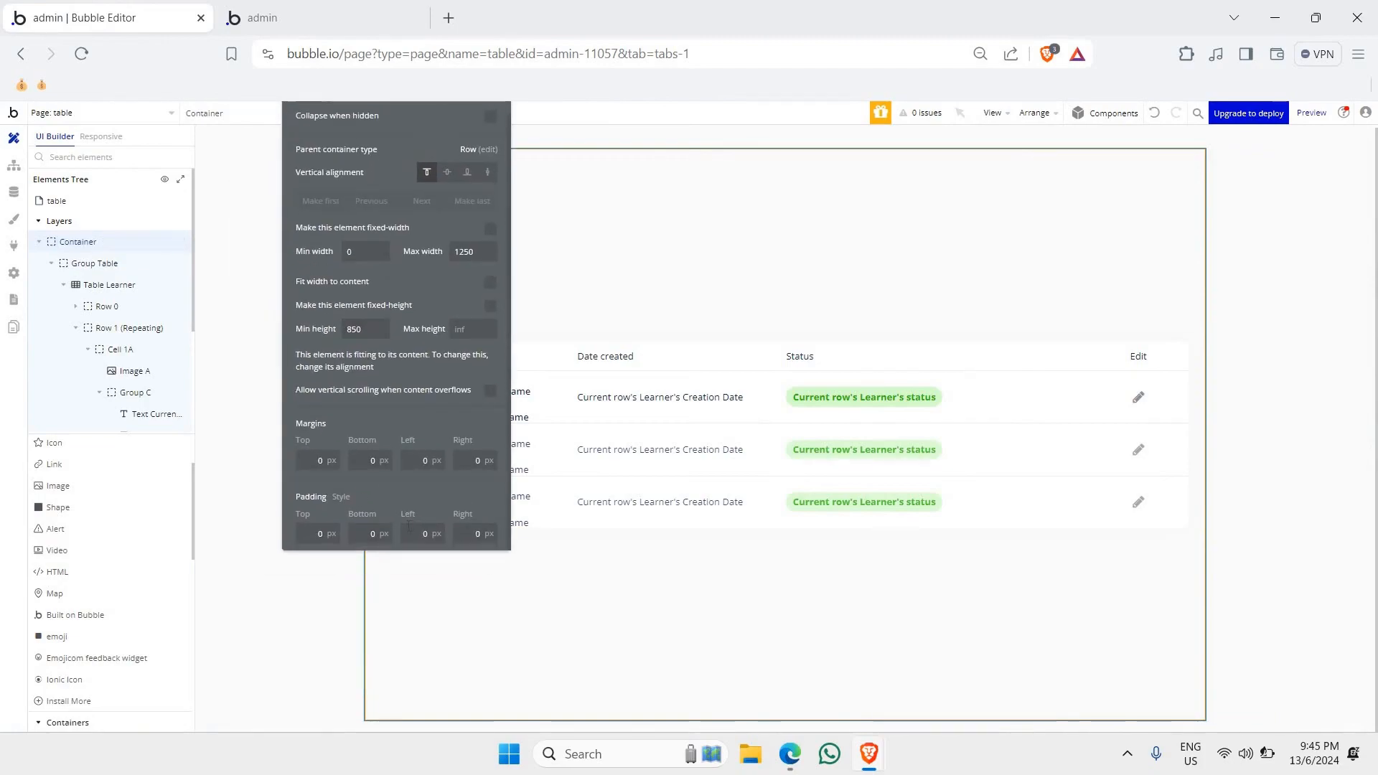
{"action": "left_click", "coordinate": [418, 533]}
{"action": "double_click", "coordinate": [425, 534]}
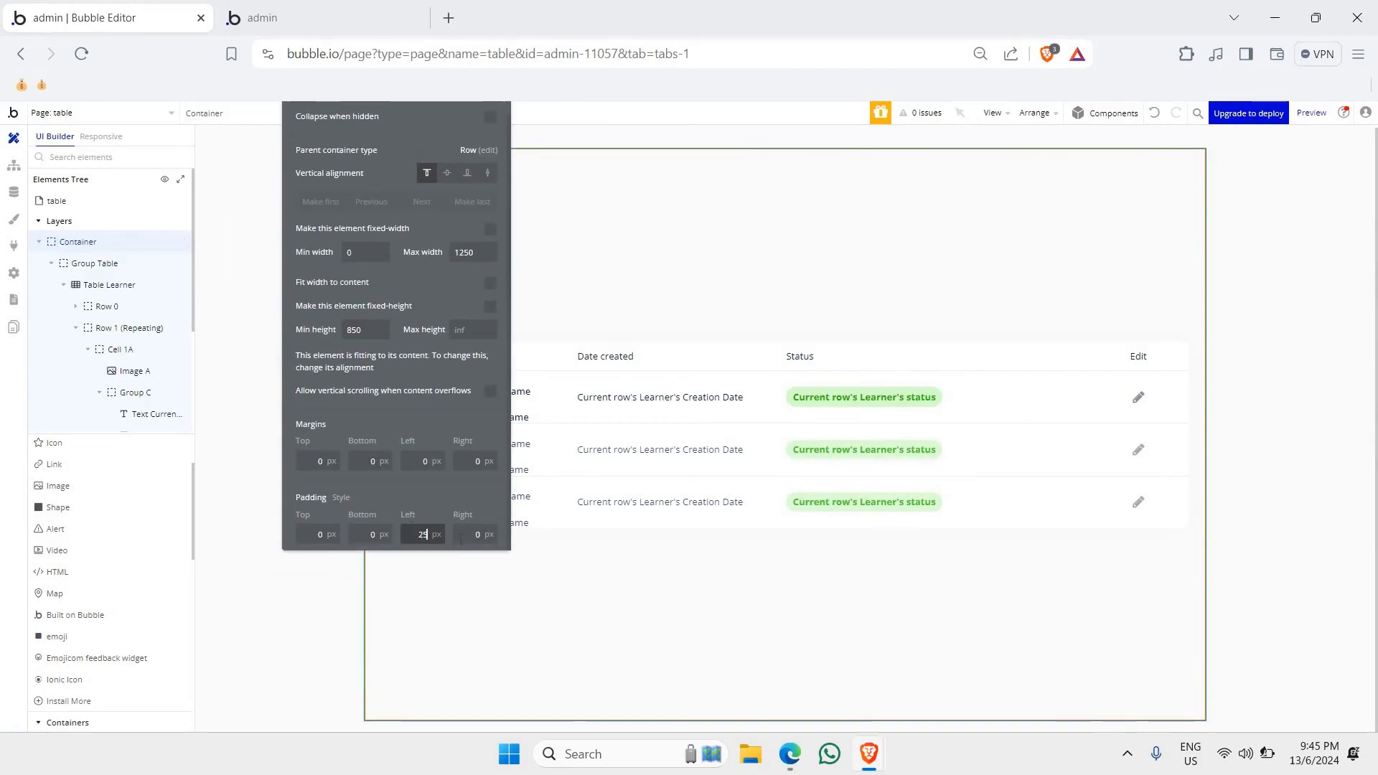
{"action": "key", "text": "Tab"}
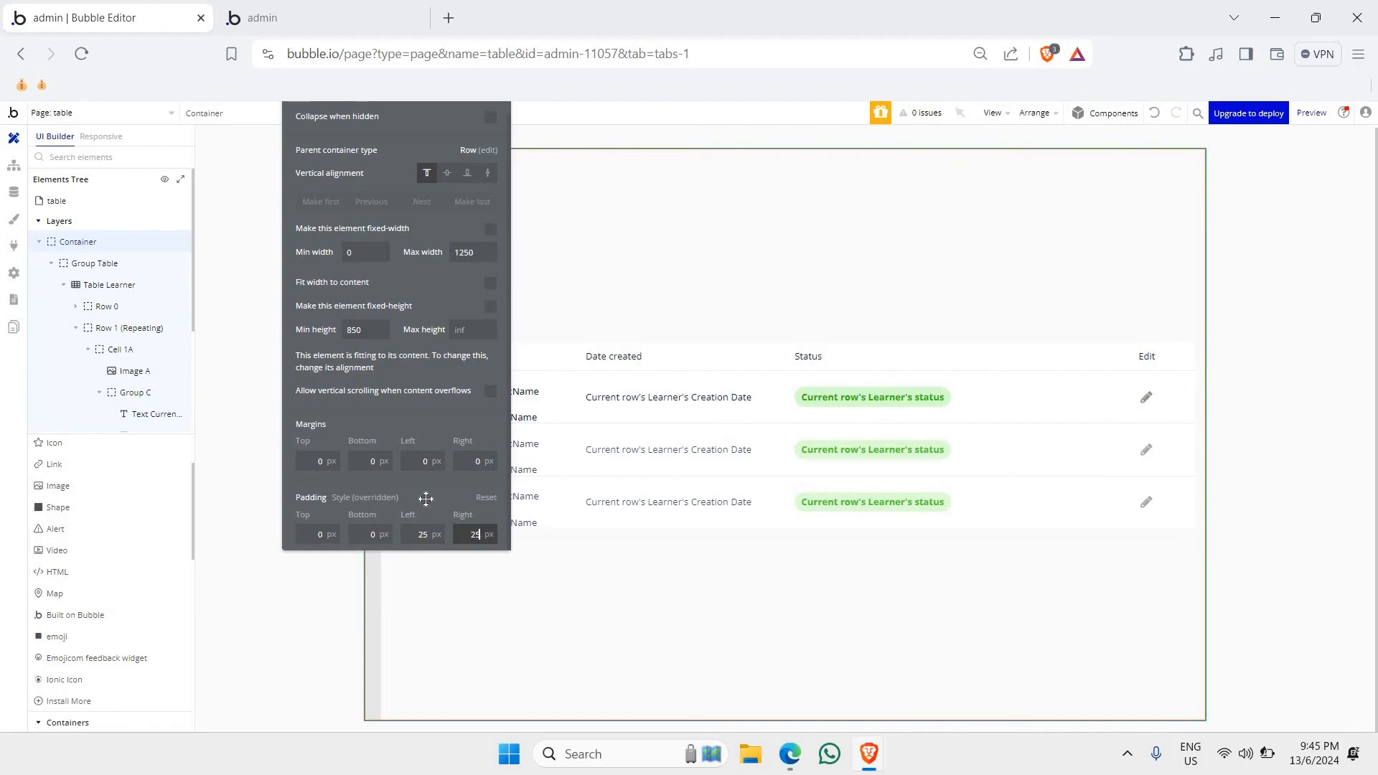
{"action": "type", "text": "25"}
{"action": "key", "text": "Return"}
{"action": "left_click_drag", "start_coordinate": [1092, 364], "coordinate": [199, 302]}
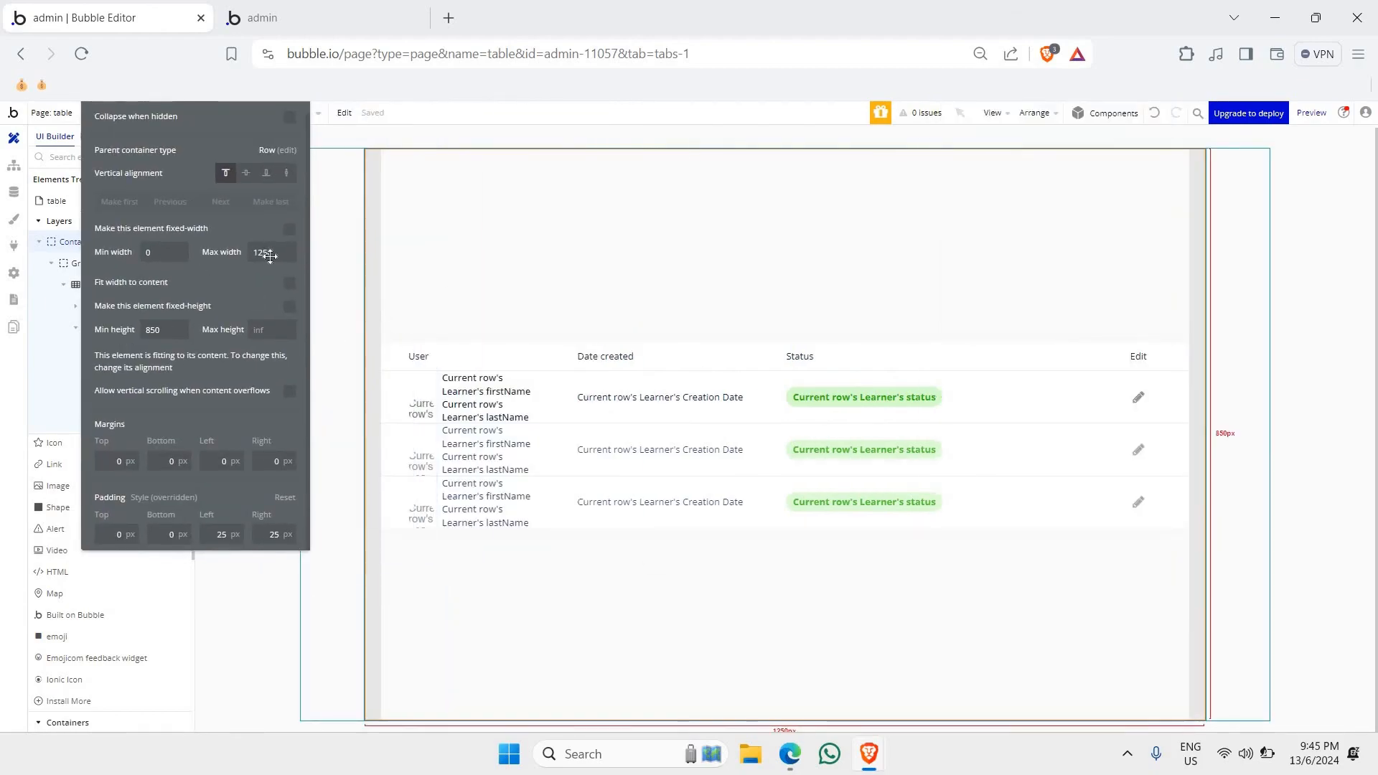
{"action": "left_click", "coordinate": [394, 143]}
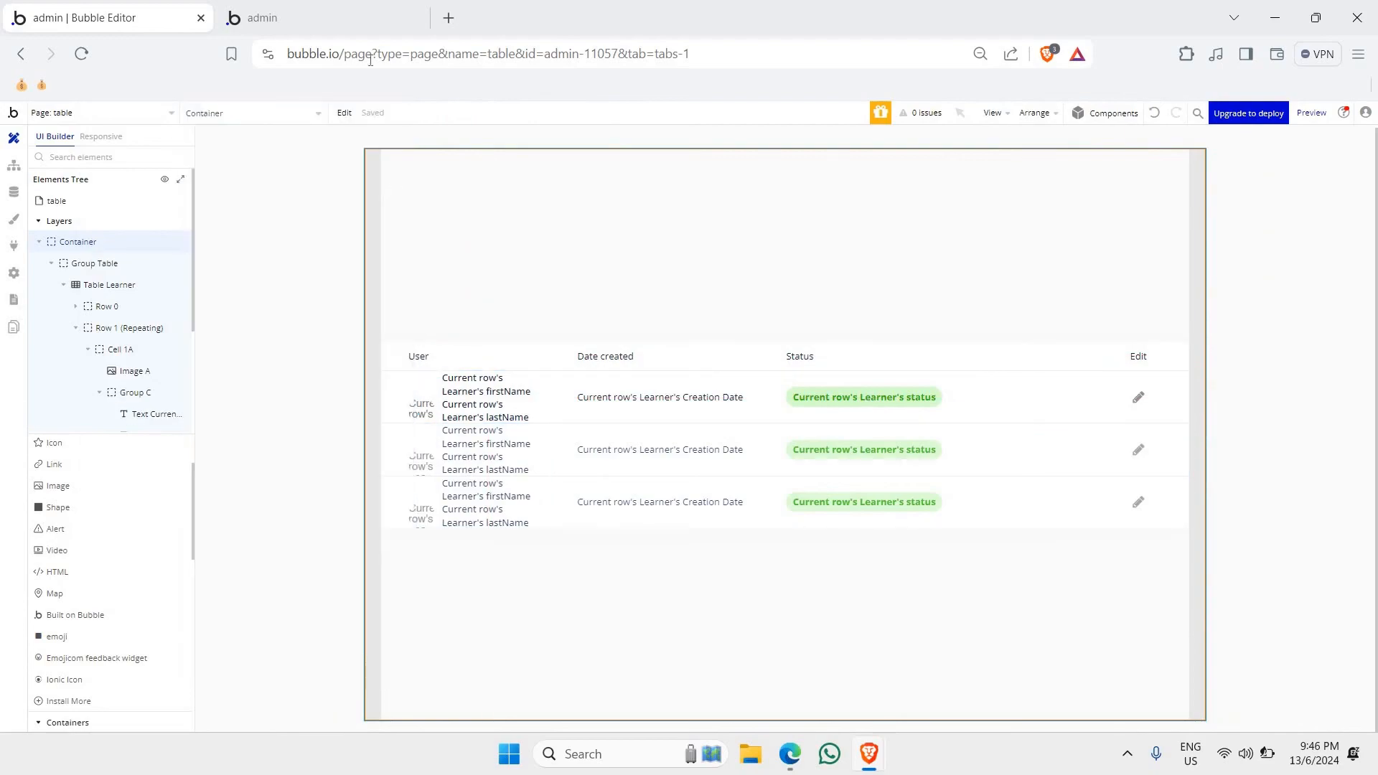
- Reload the live preview, check the table's side padding at 420 pixels wide, and return to the full-width page with zoom reduced
{"action": "left_click", "coordinate": [337, 20]}
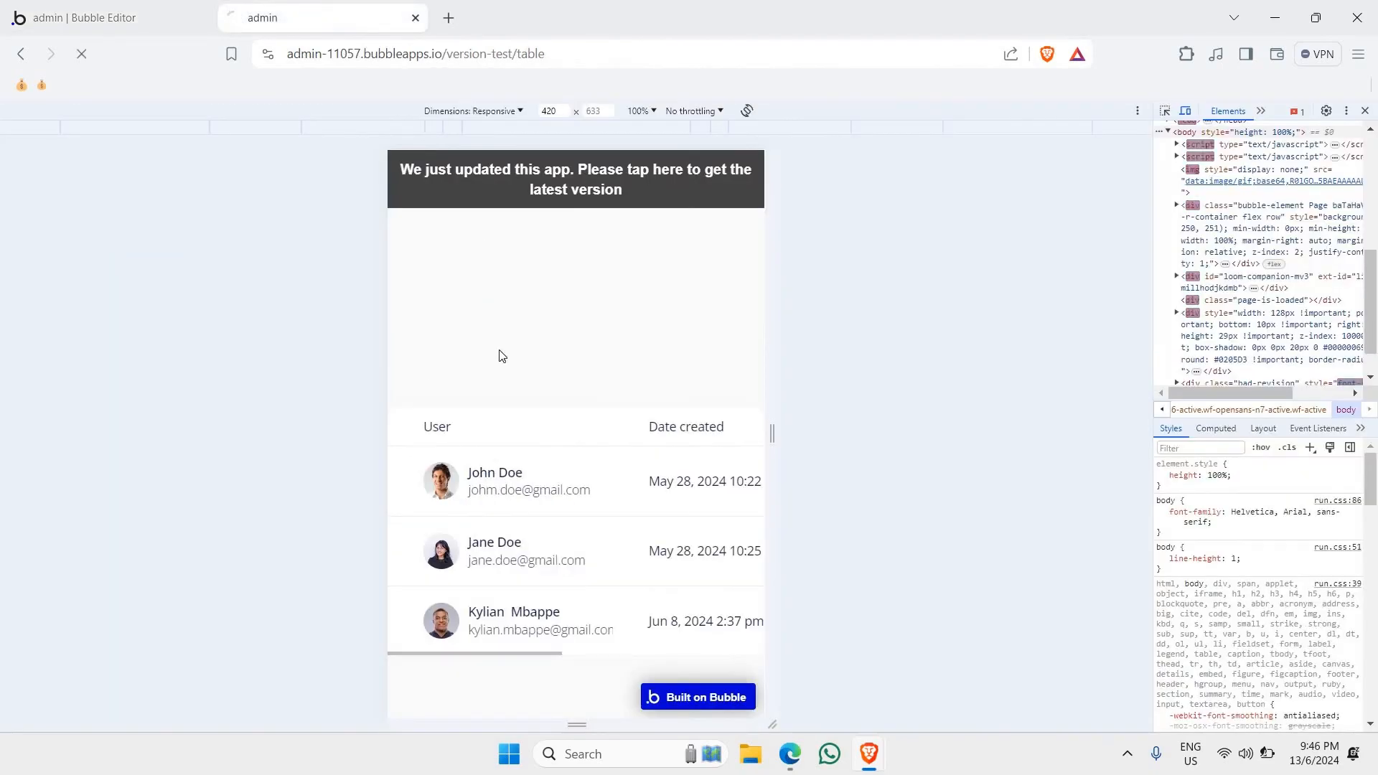
{"action": "key", "text": "ctrl+r"}
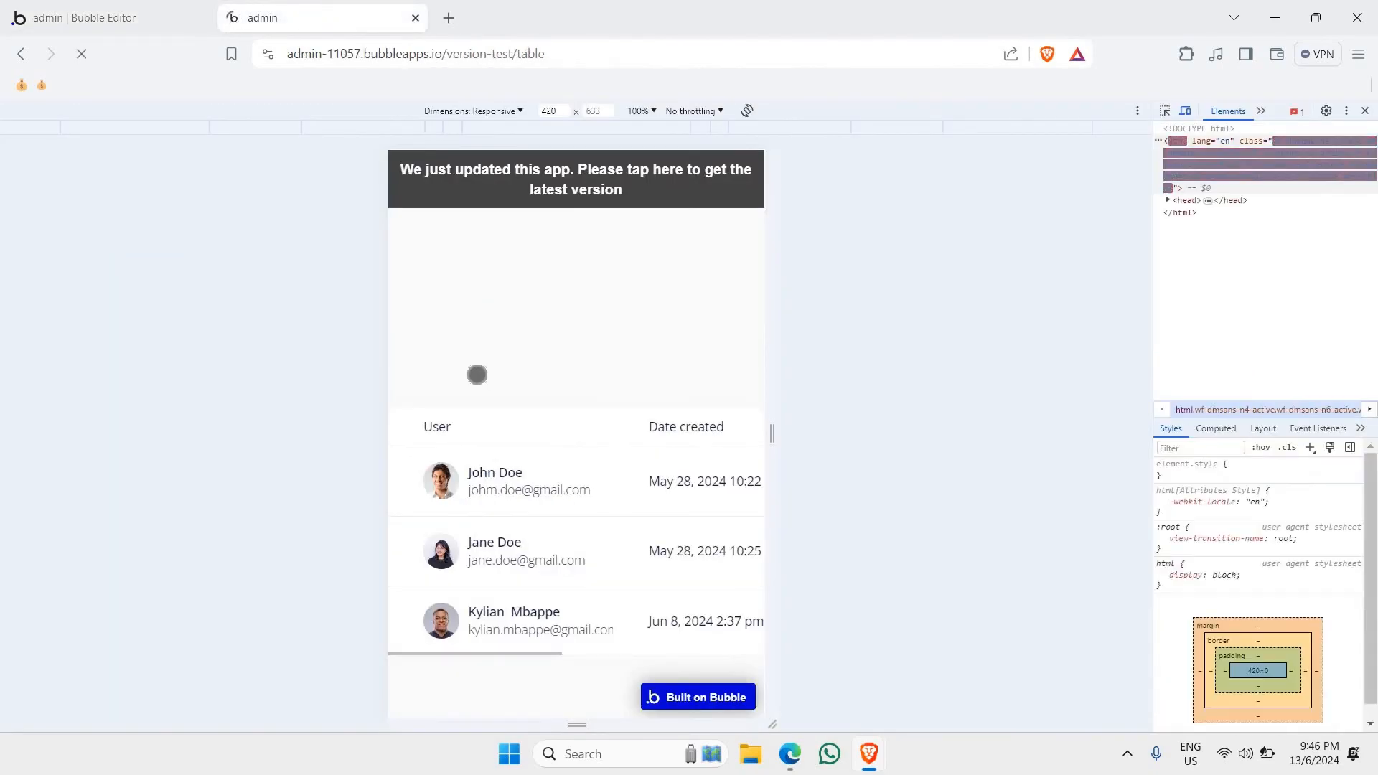
{"action": "scroll", "coordinate": [470, 385], "scroll_direction": "down", "scroll_amount": 3}
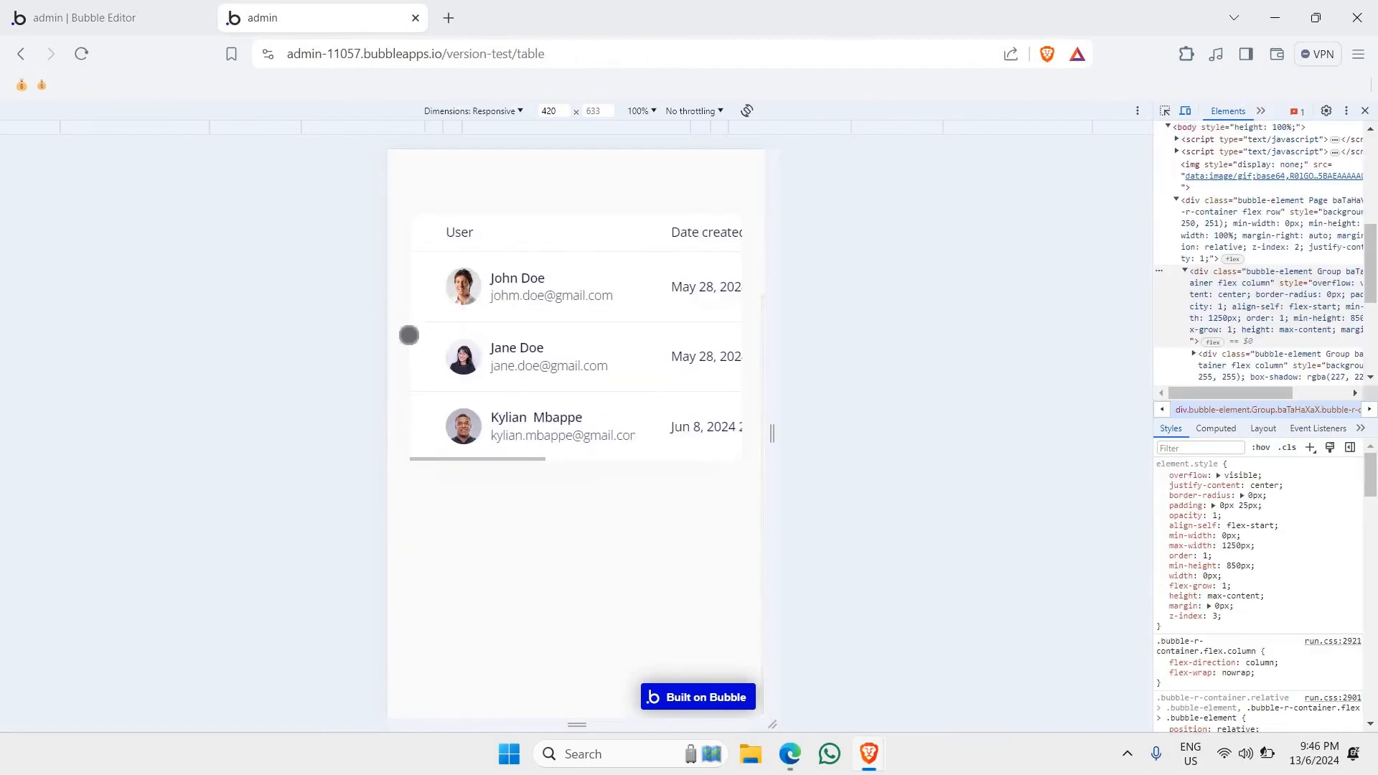
{"action": "left_click_drag", "start_coordinate": [608, 381], "coordinate": [680, 320]}
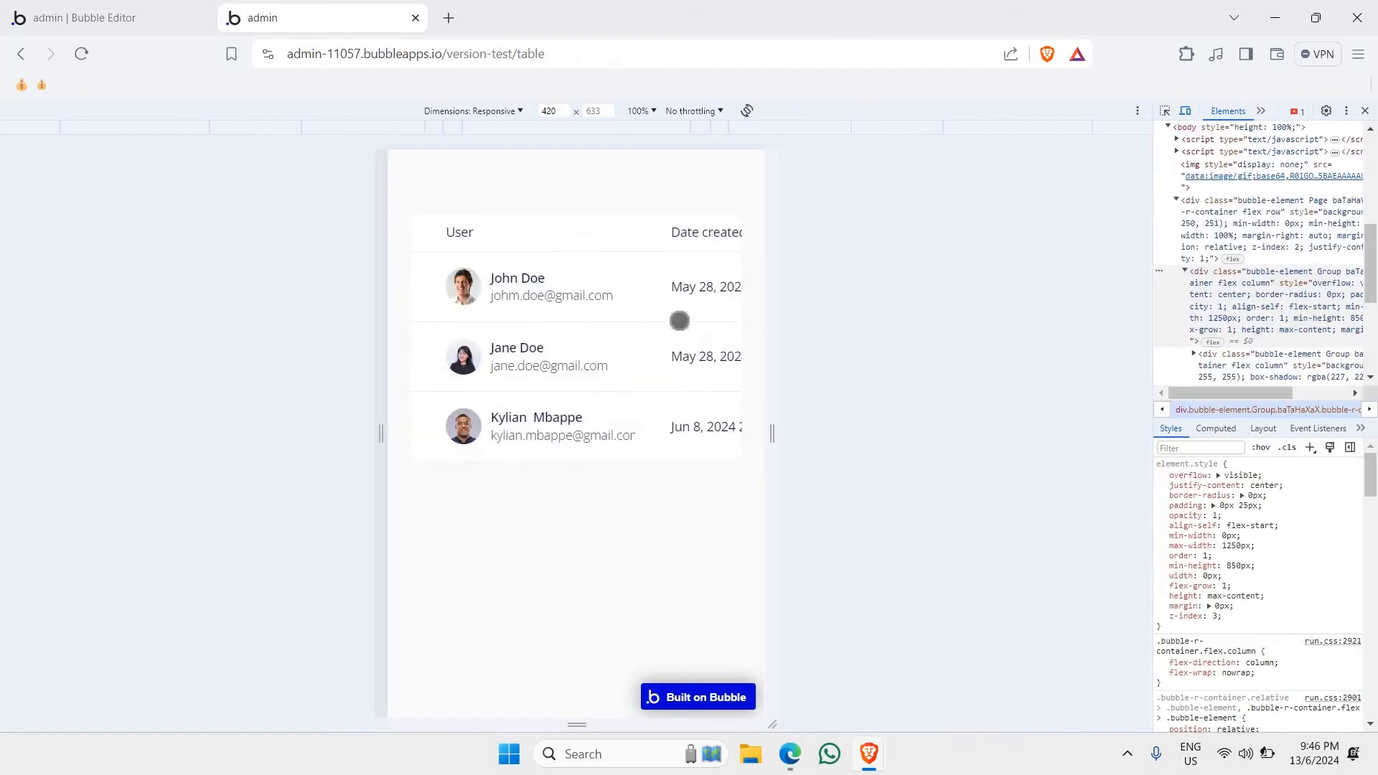
{"action": "scroll", "coordinate": [732, 317], "scroll_direction": "up", "scroll_amount": 3}
{"action": "key", "text": "F12"}
{"action": "key", "text": "ctrl+minus"}
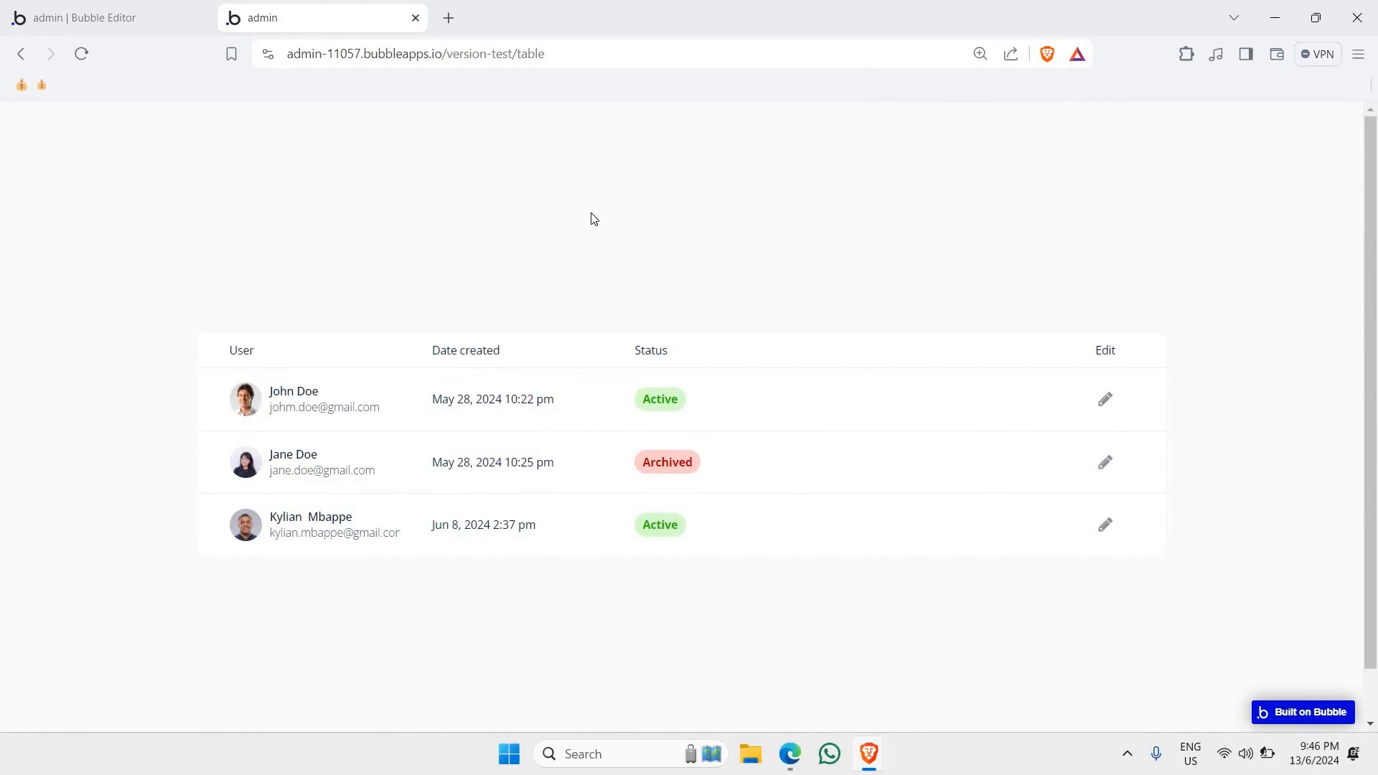
- Inspect the live page in the 420-pixel responsive view again, scroll the table horizontally to the Status column, and close the developer tools
{"action": "right_click", "coordinate": [591, 214]}
{"action": "left_click", "coordinate": [653, 451]}
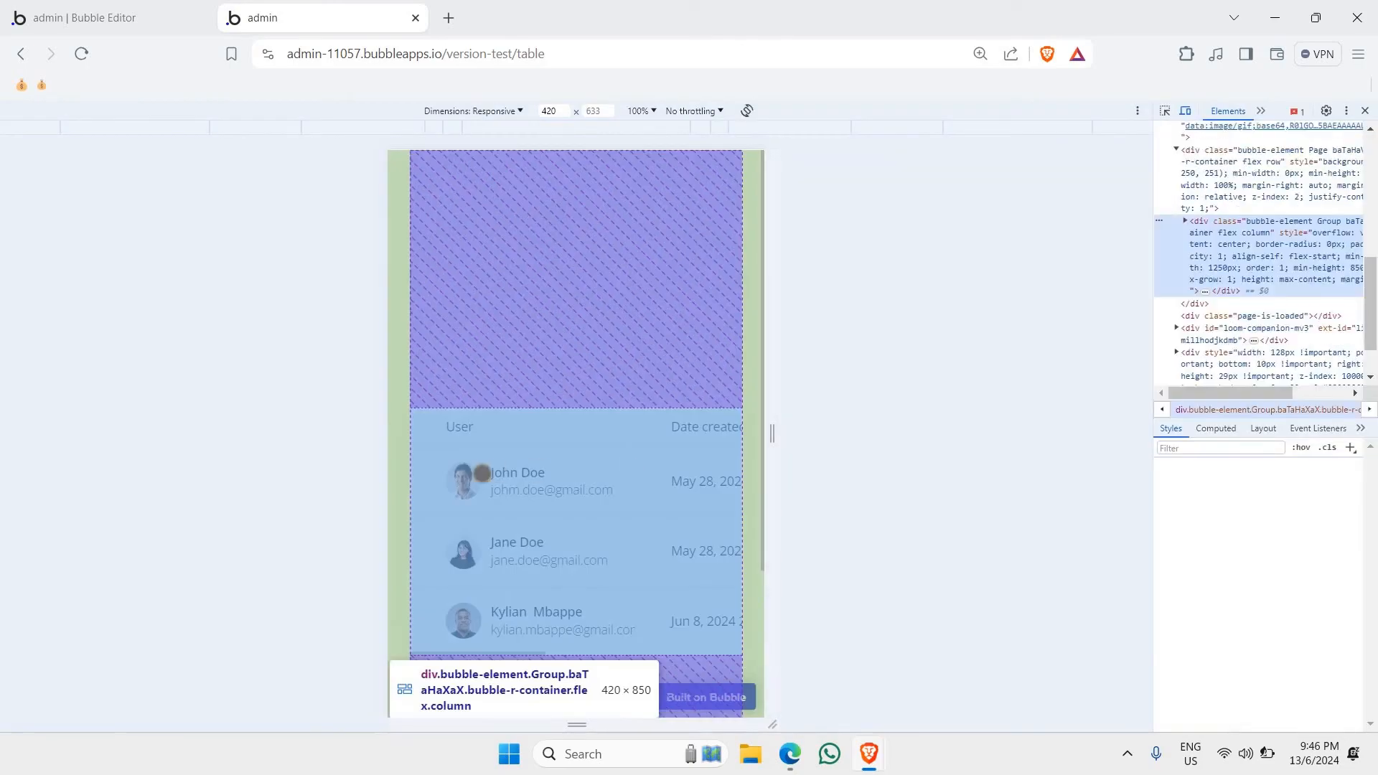
{"action": "left_click_drag", "start_coordinate": [477, 471], "coordinate": [122, 439]}
{"action": "left_click_drag", "start_coordinate": [209, 418], "coordinate": [763, 458]}
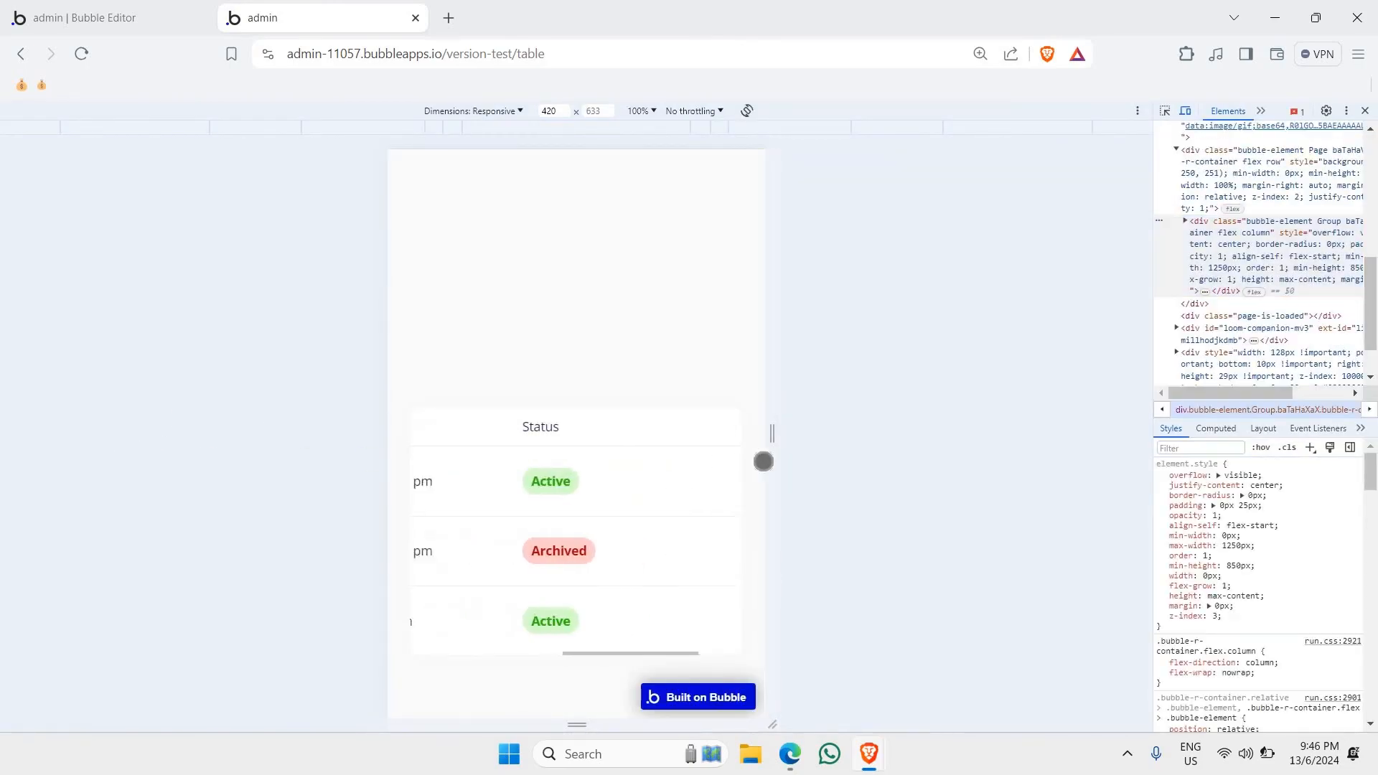
{"action": "left_click", "coordinate": [1365, 112]}
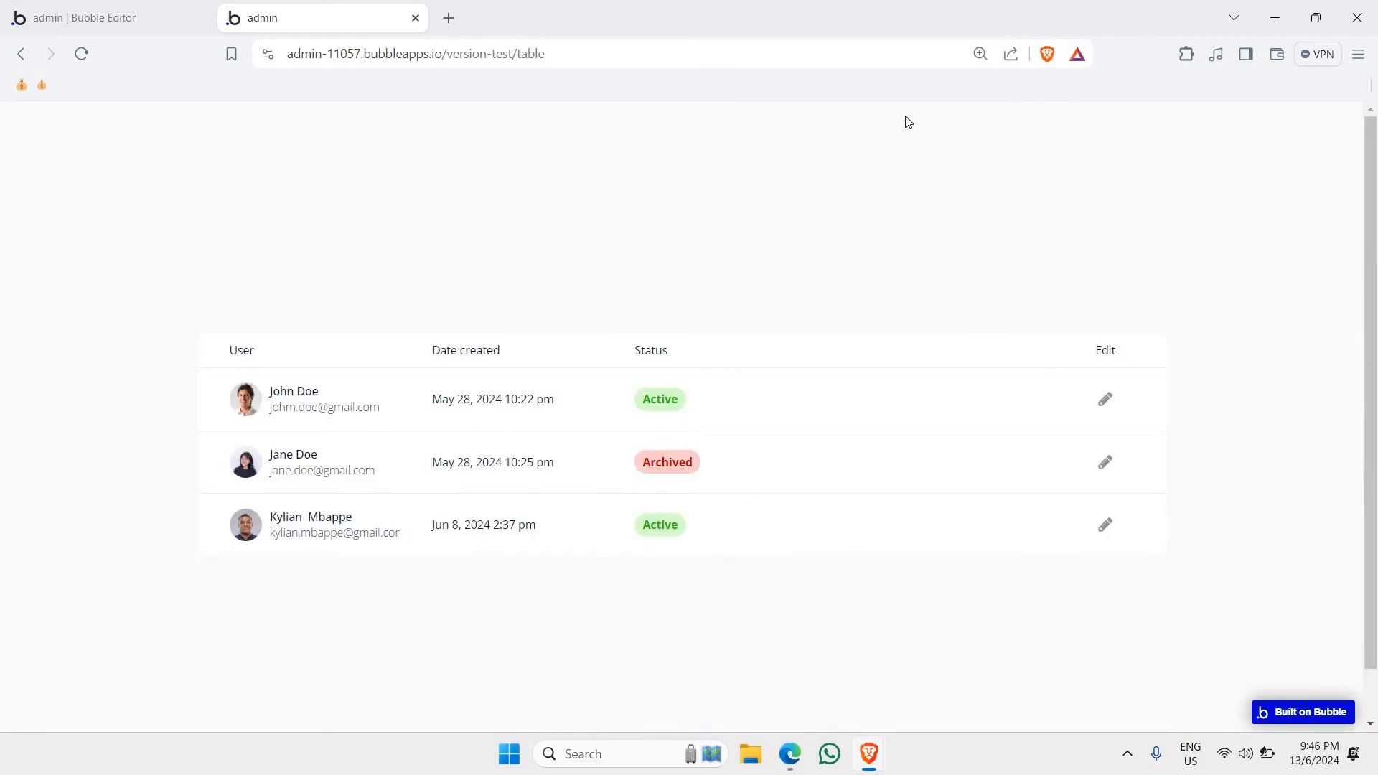